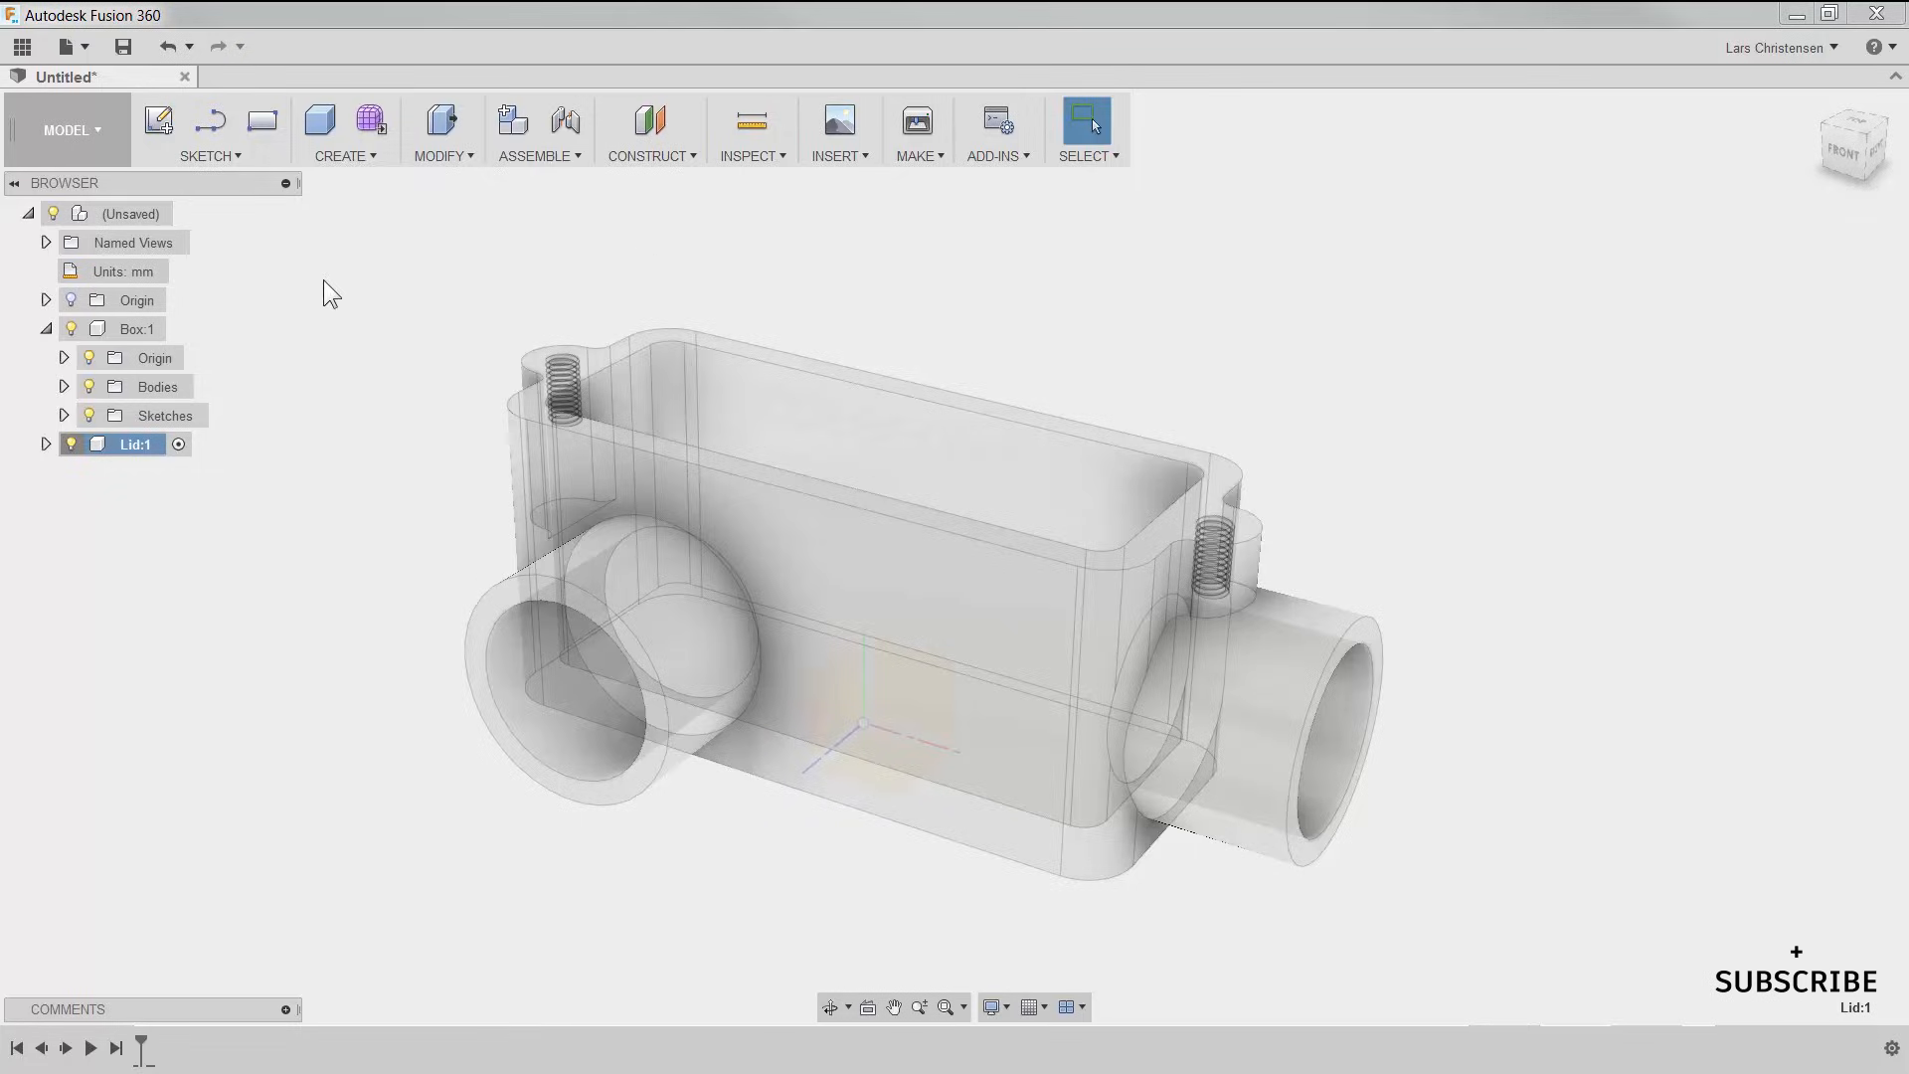
click(71, 329)
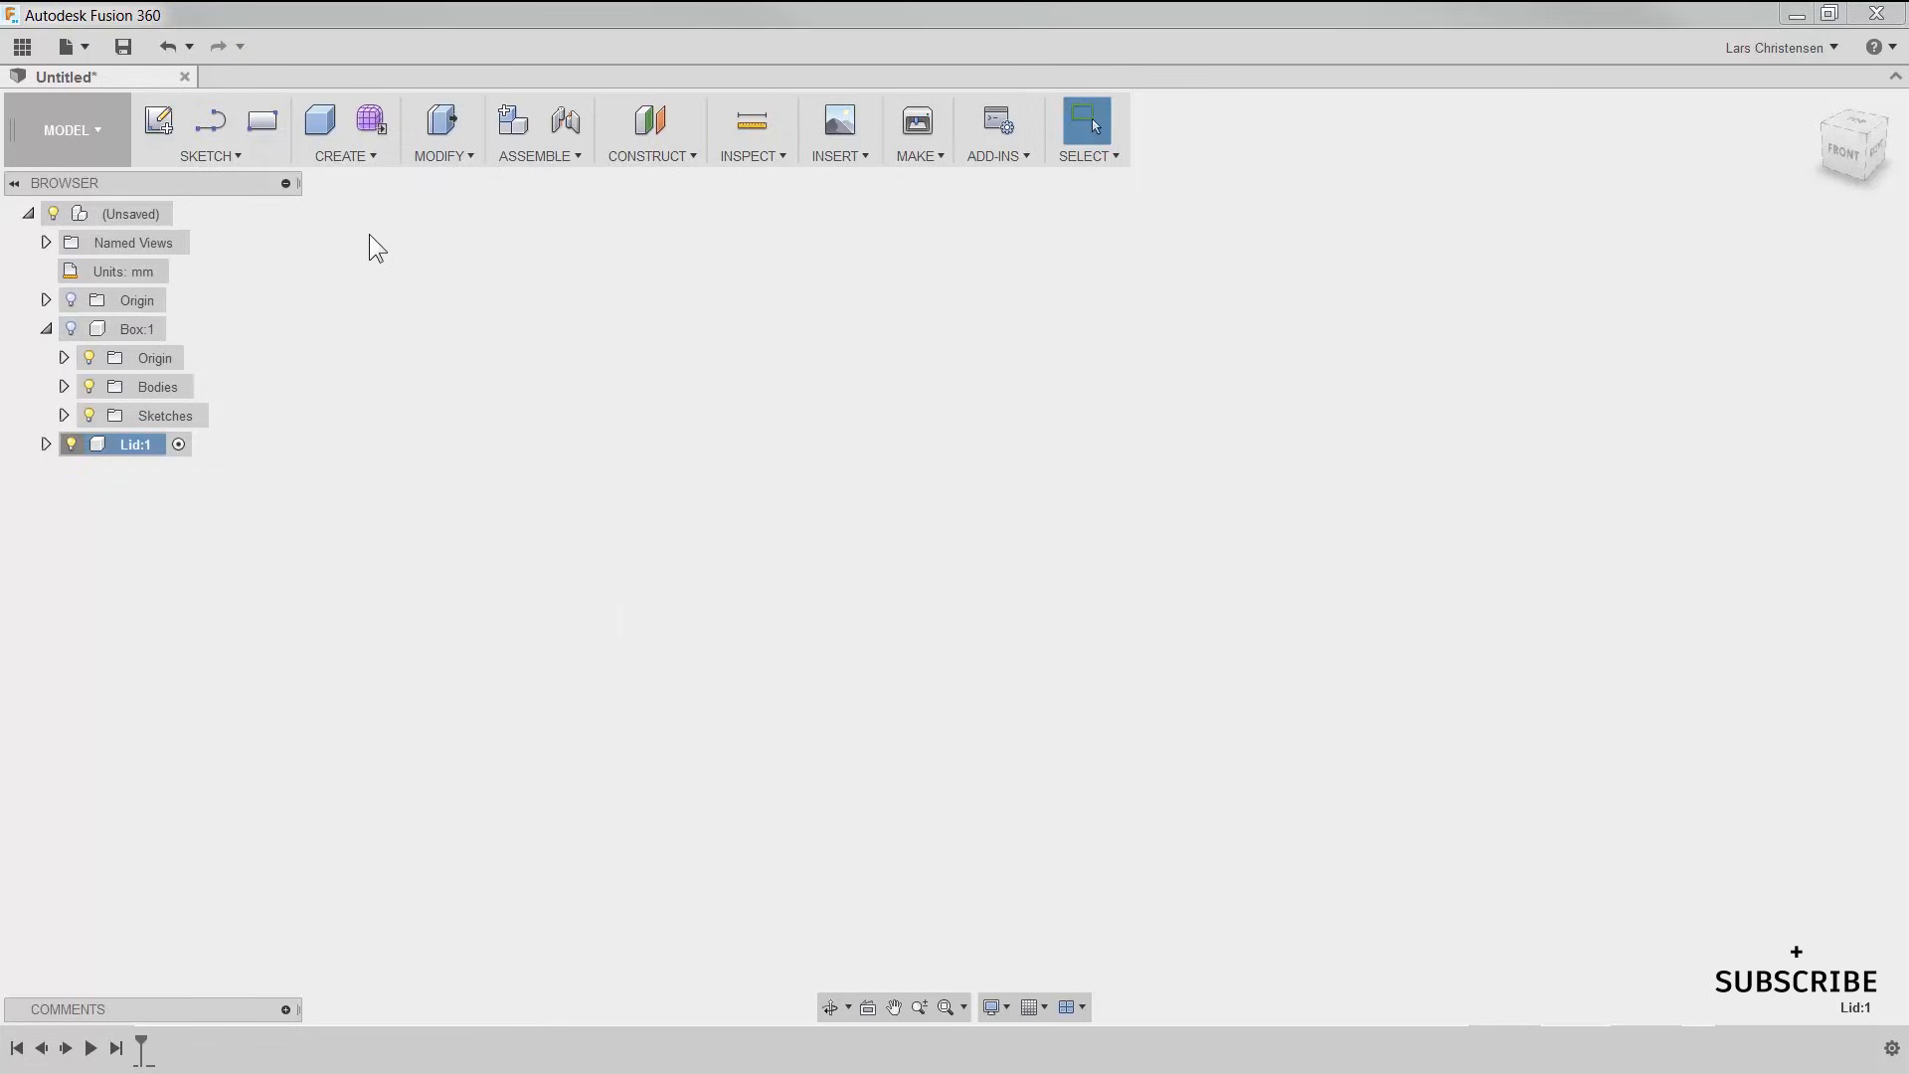
click(71, 327)
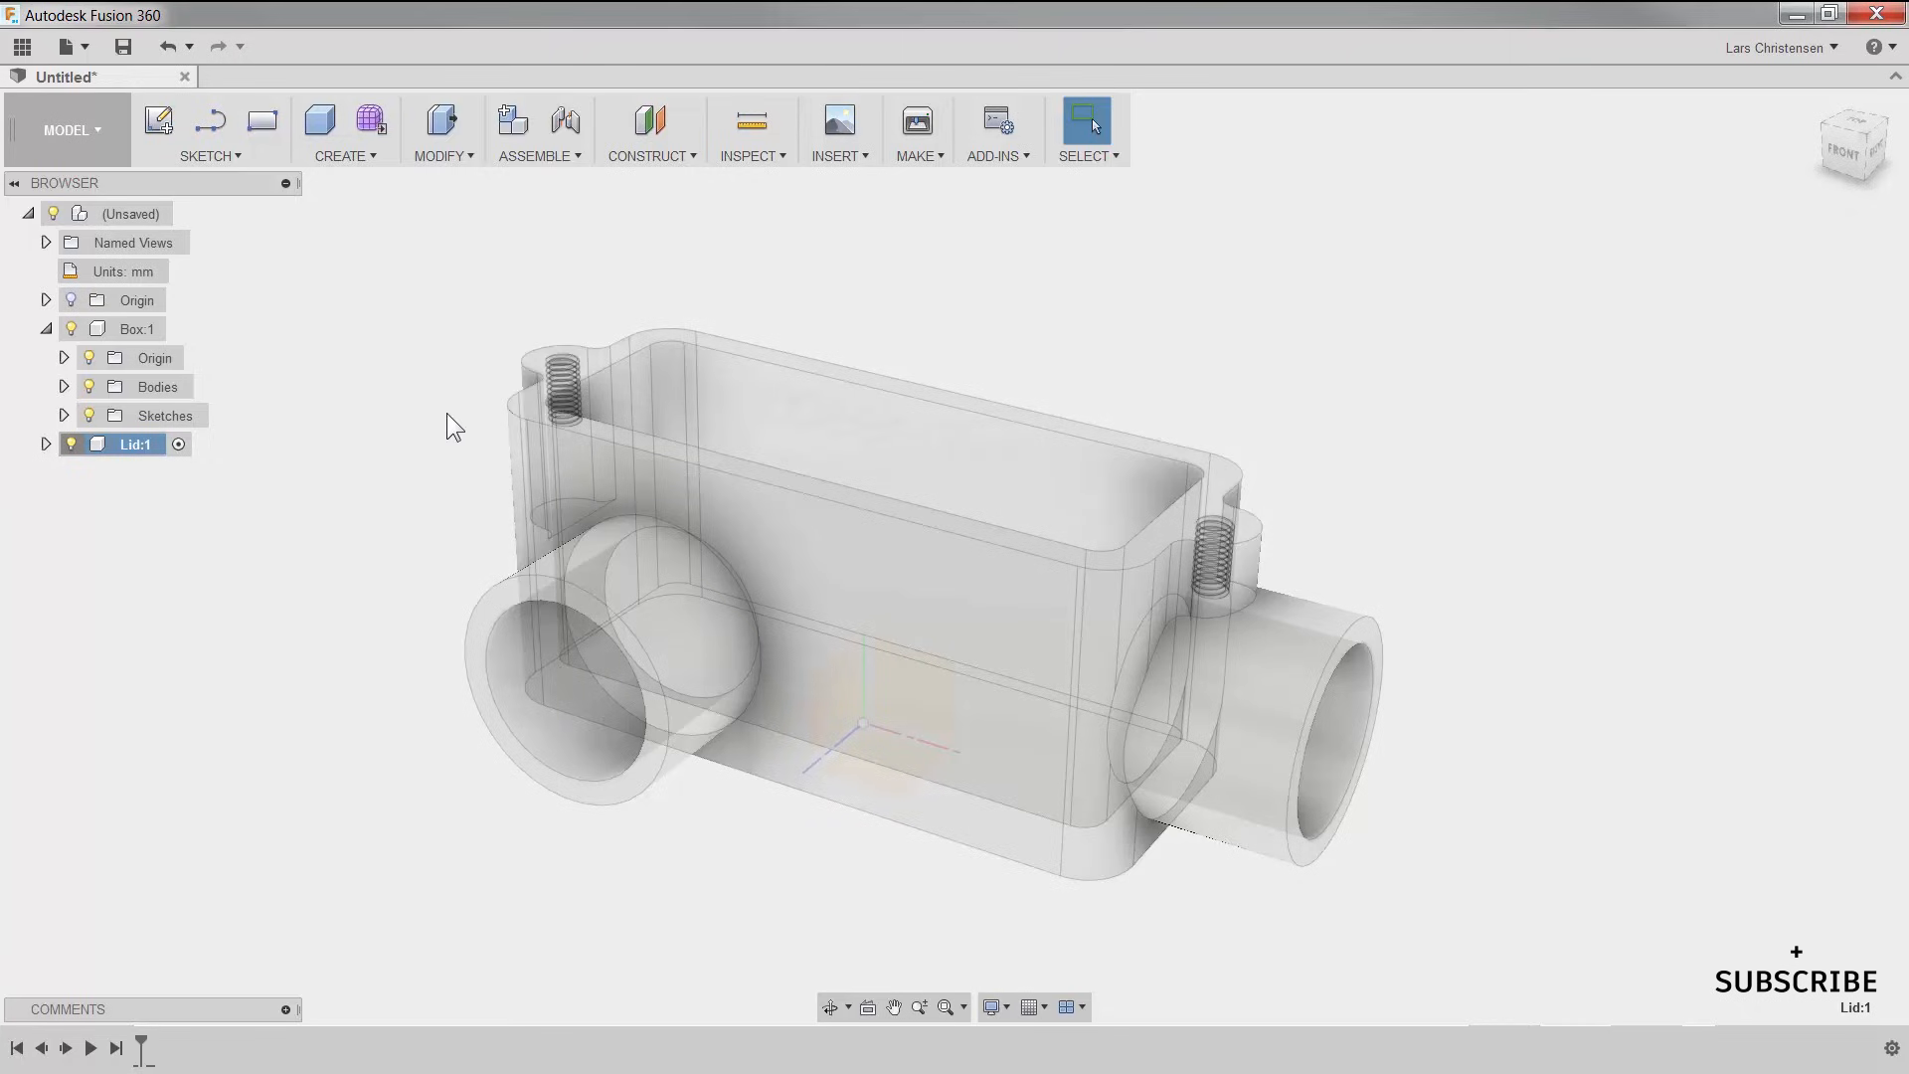
right_click(535, 398)
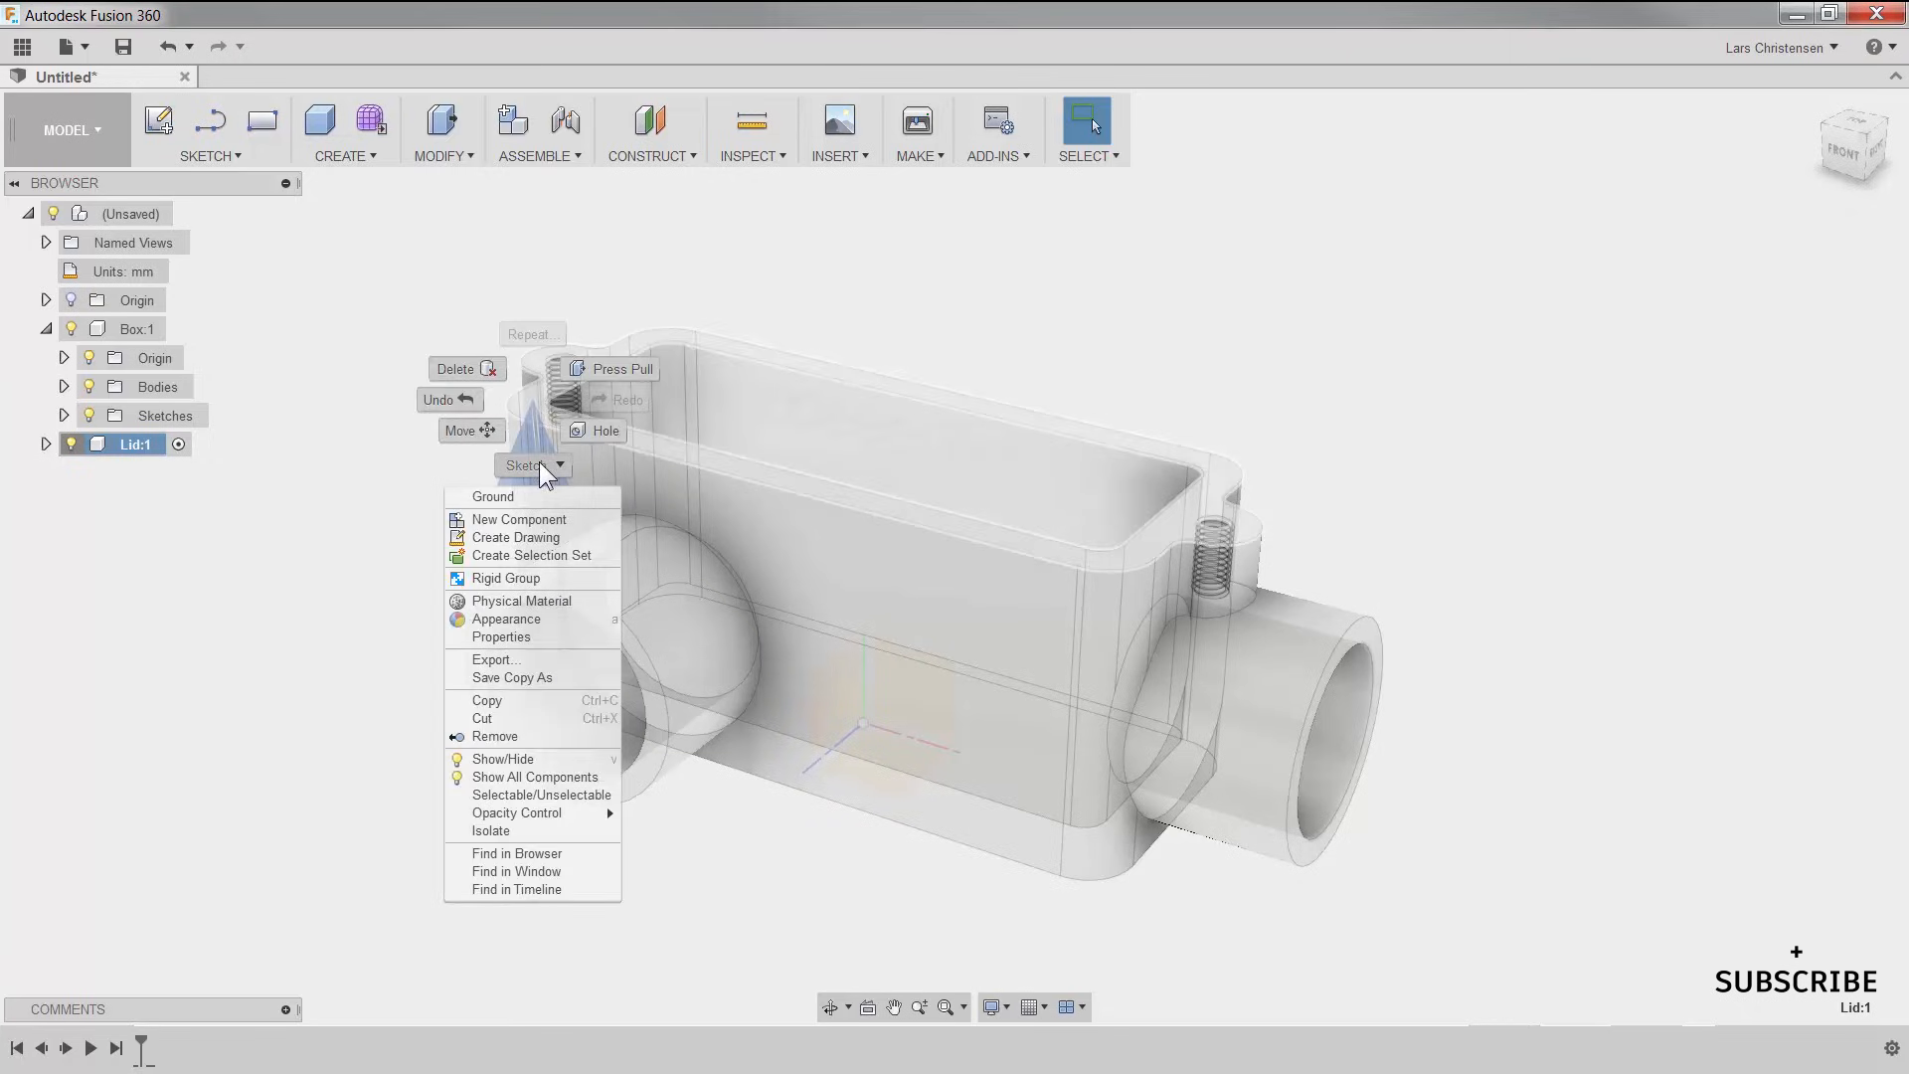
click(421, 289)
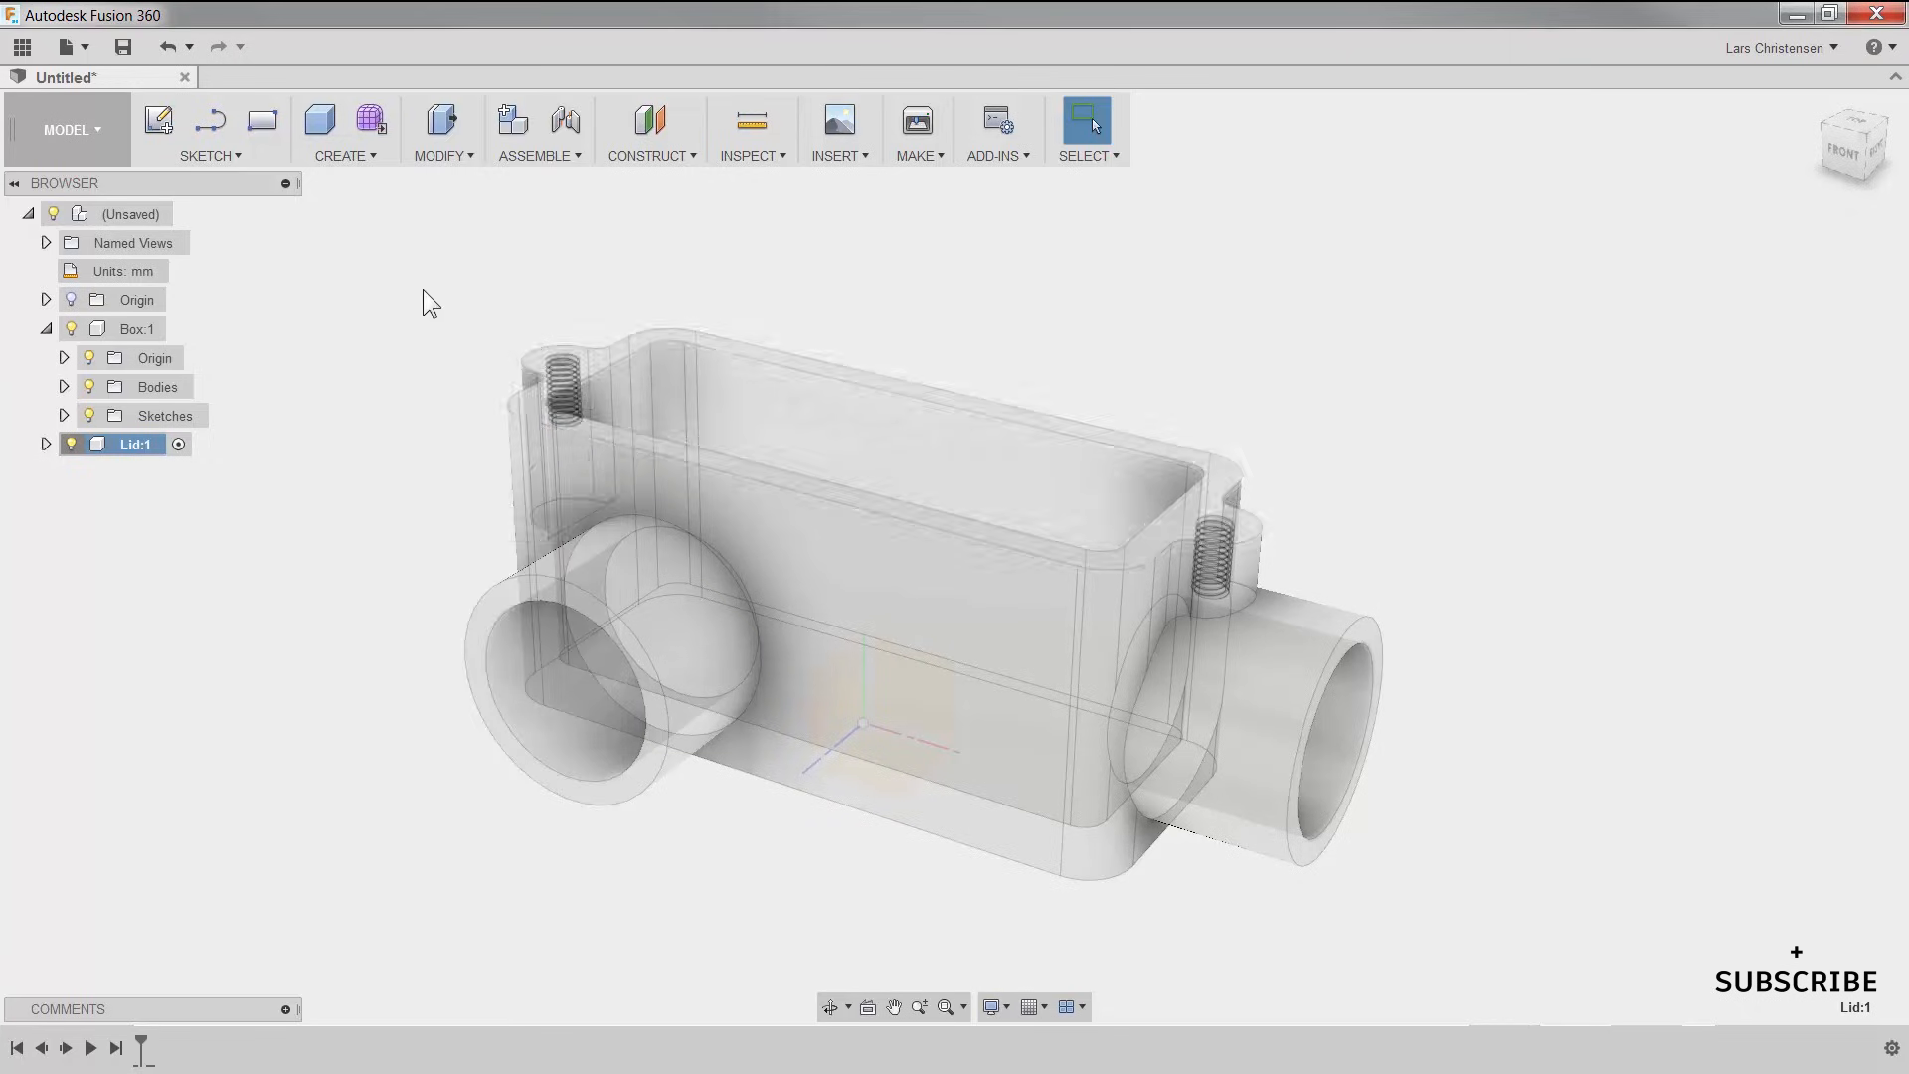
right_click(537, 404)
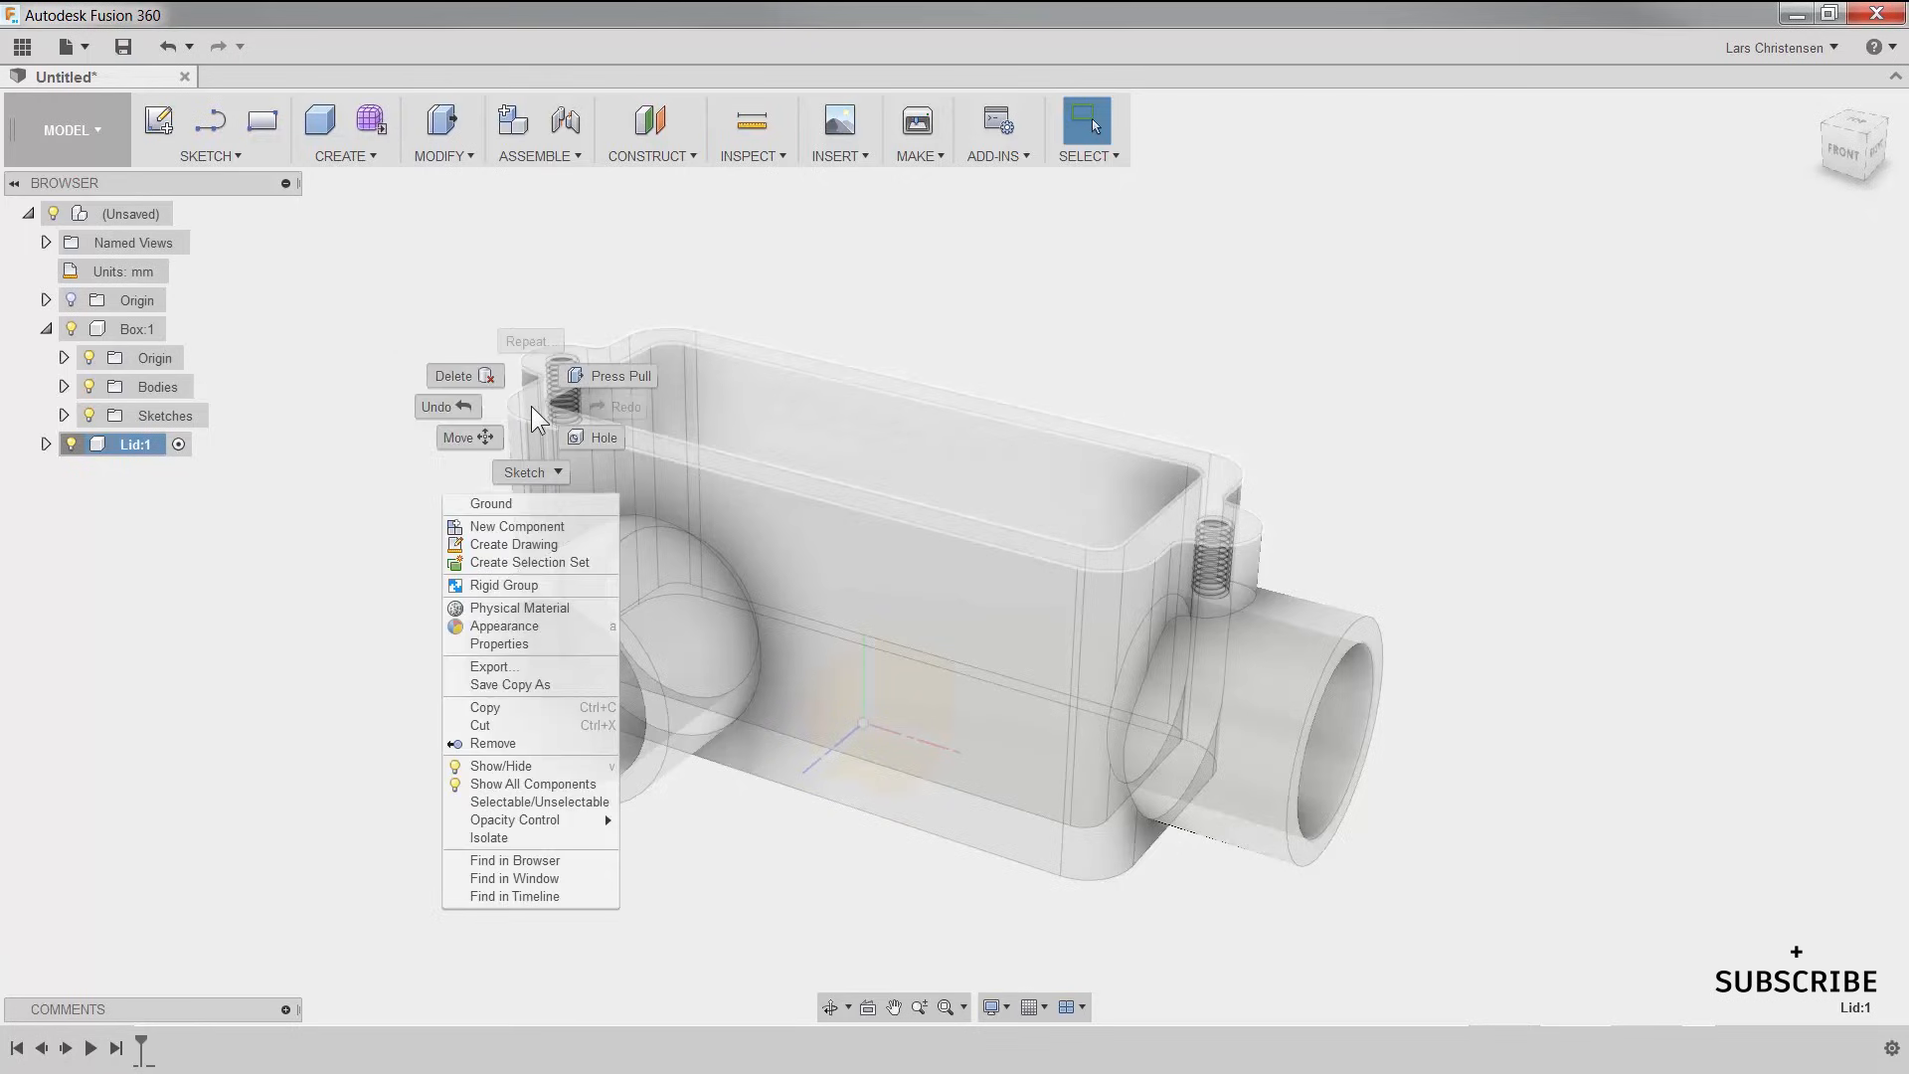
click(318, 420)
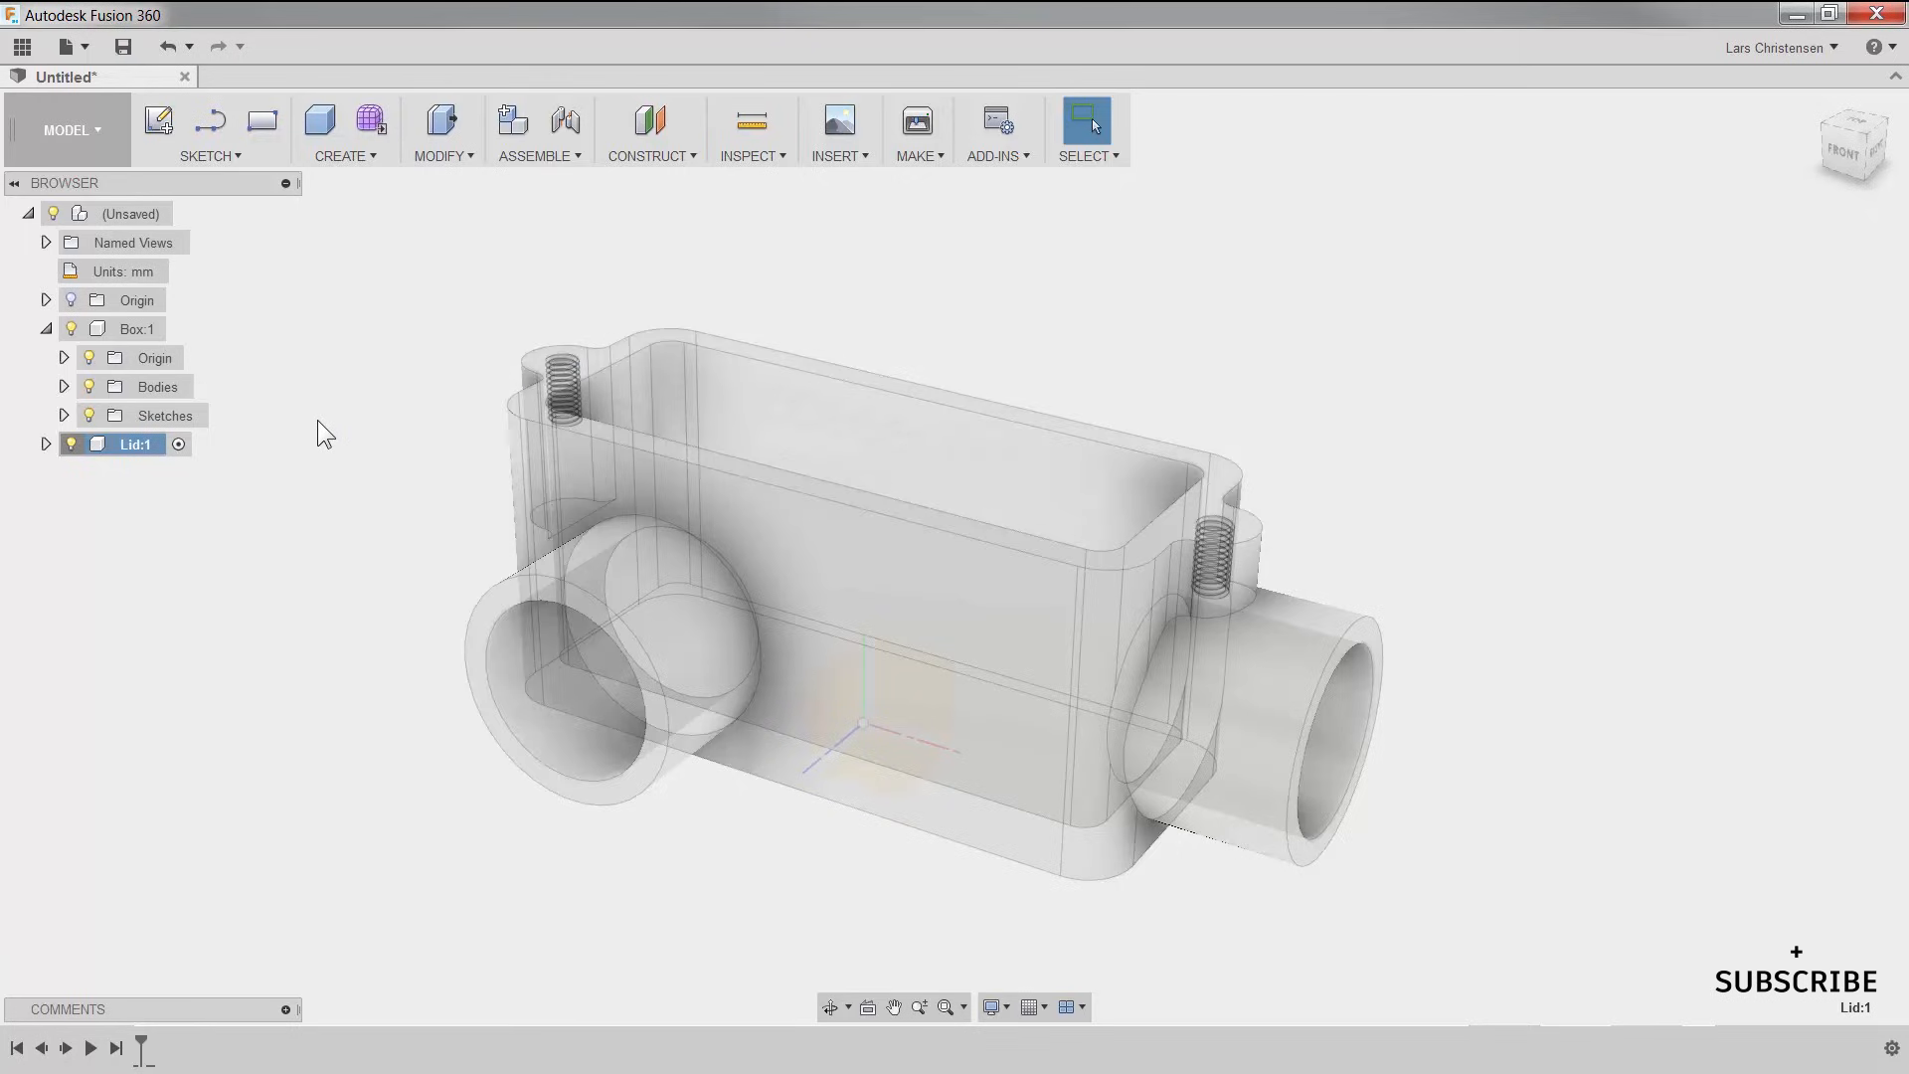
Step: Start a new sketch on the top rim face of the box for the Lid component
click(156, 124)
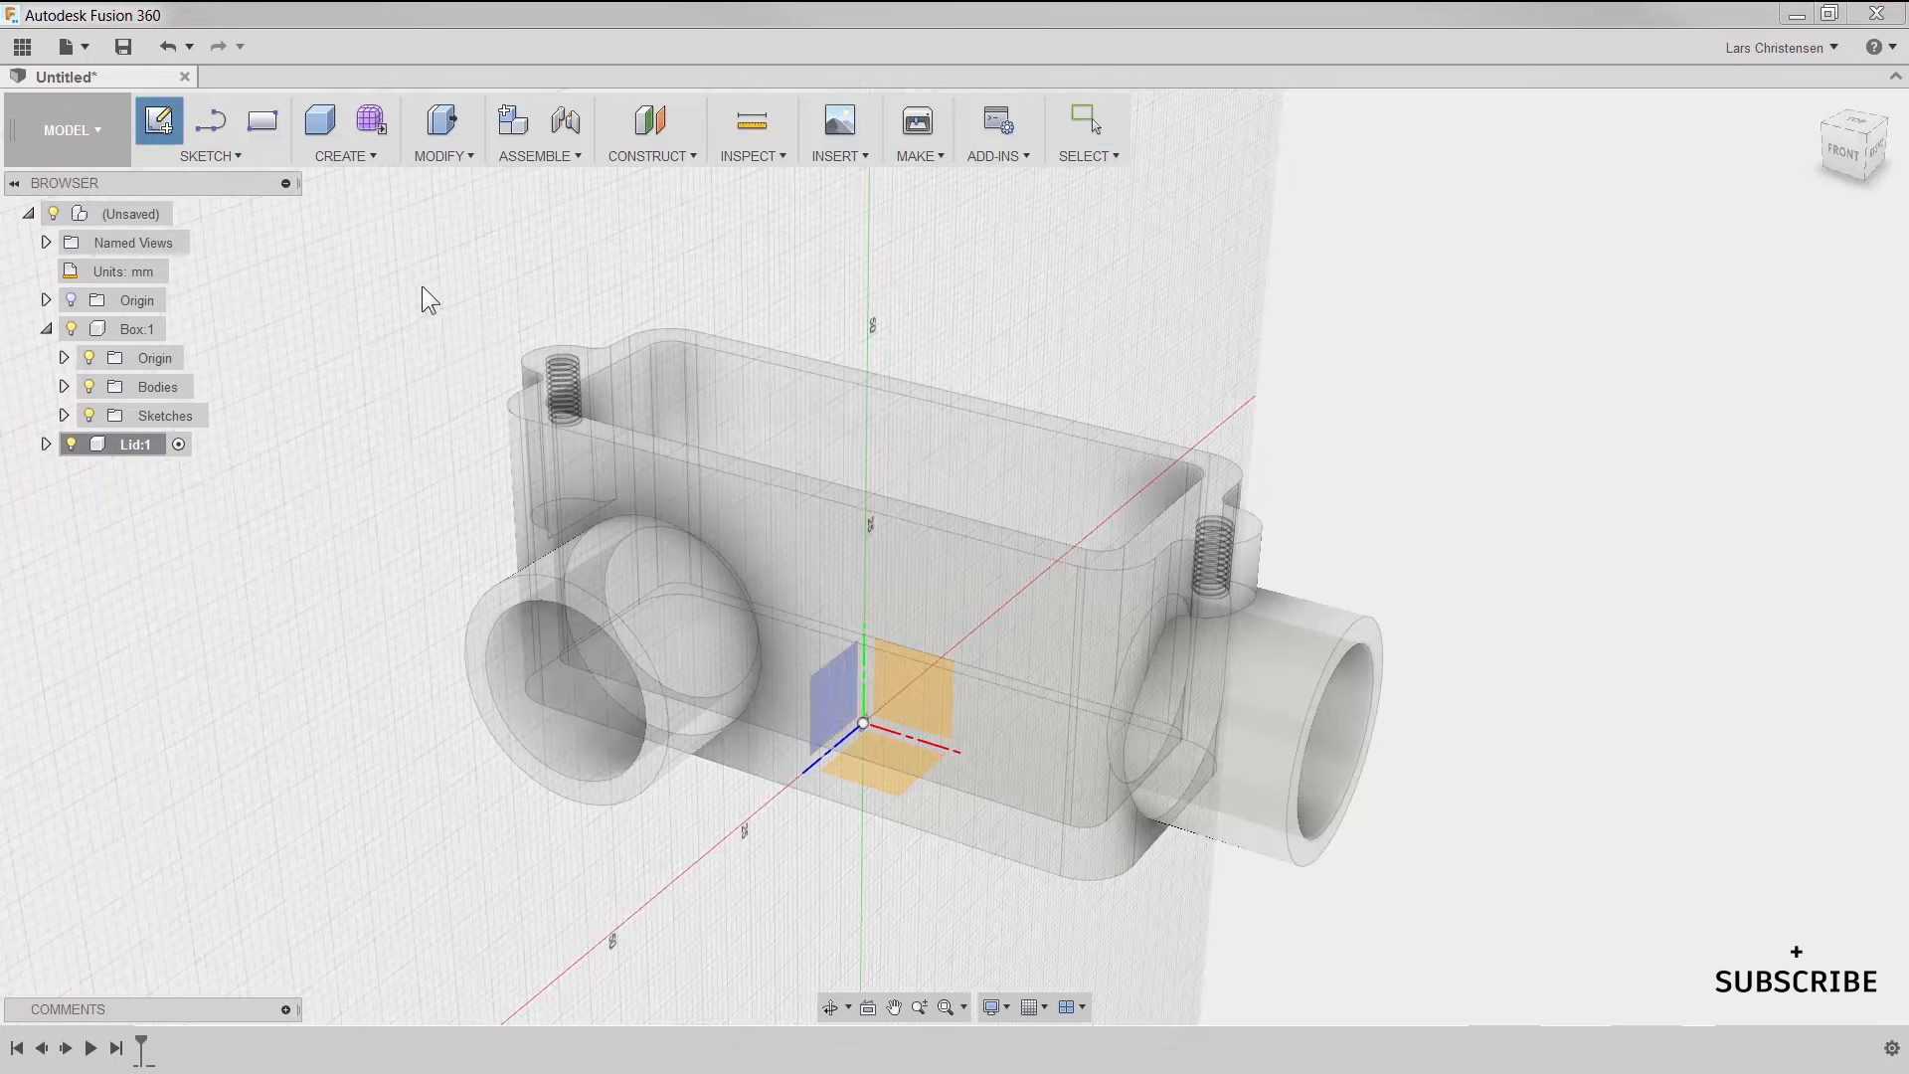
click(533, 406)
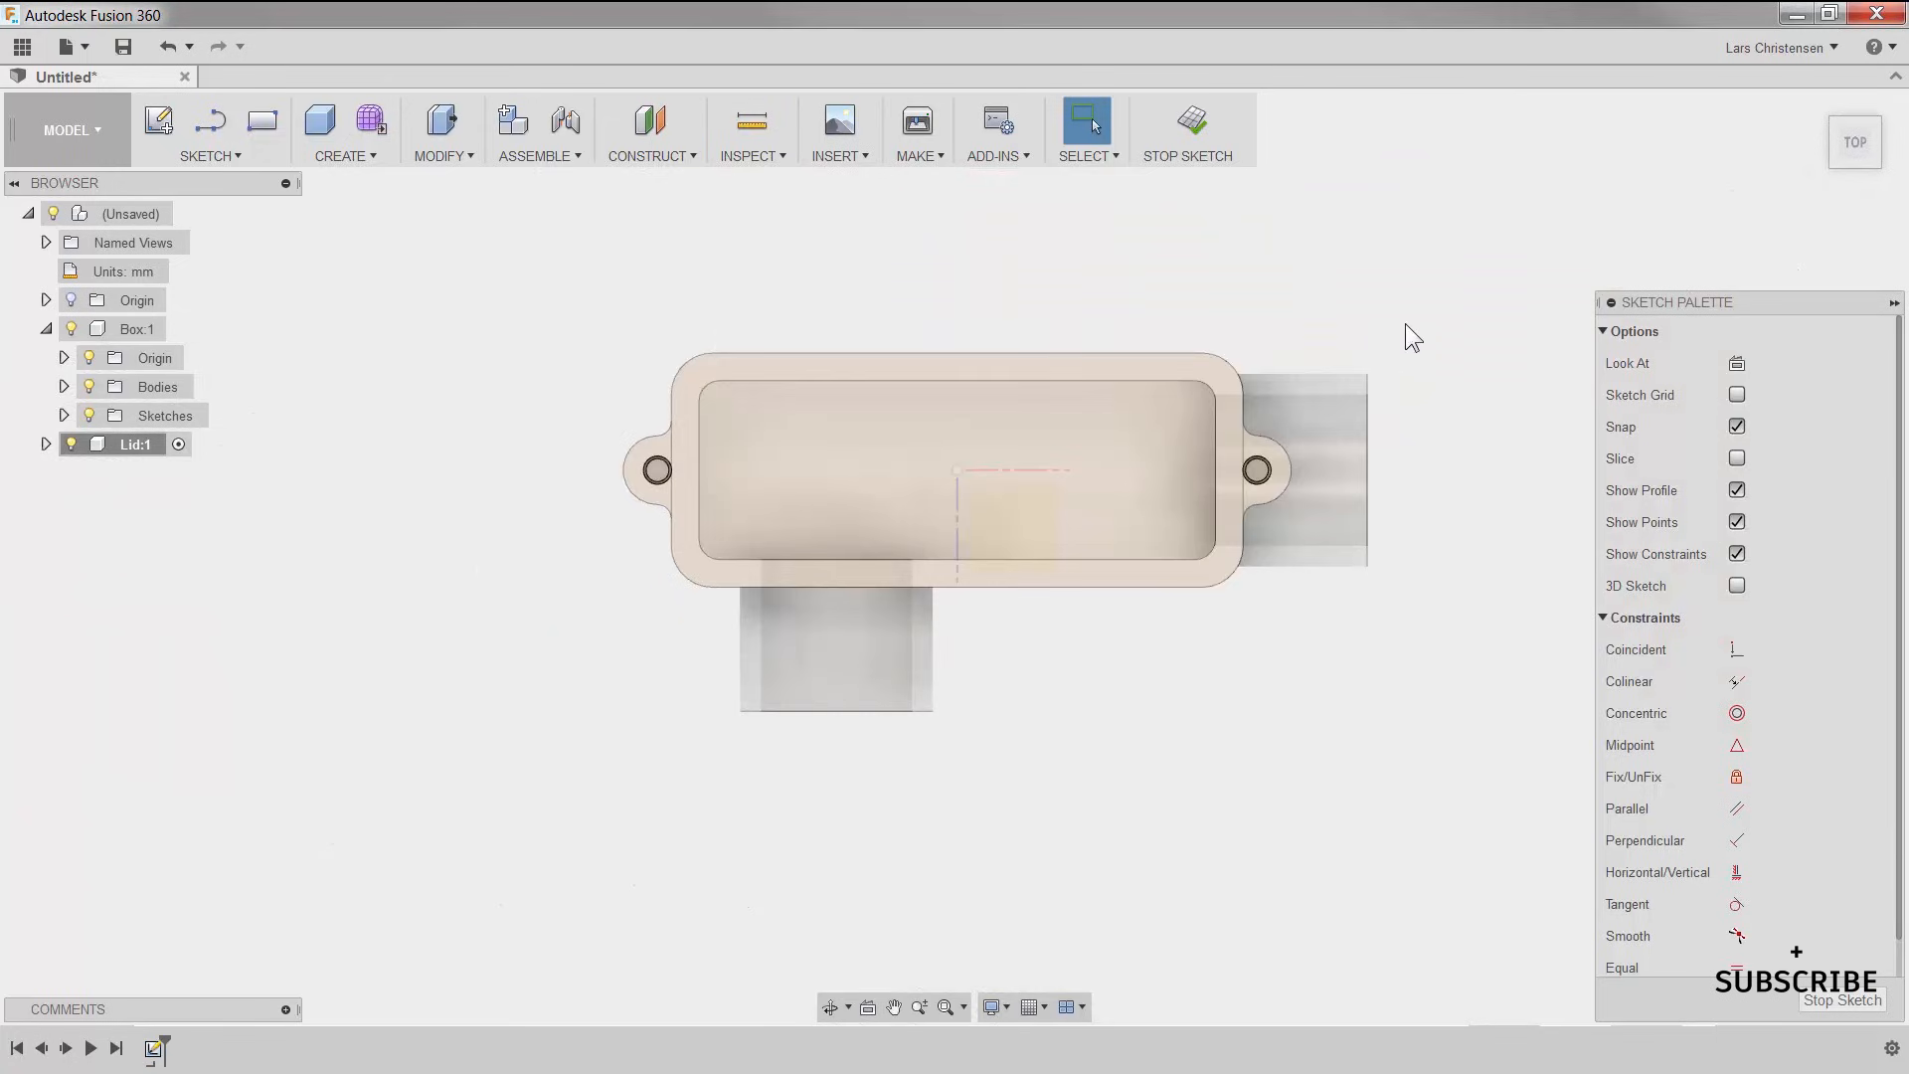
scroll(1313, 336, up, 2)
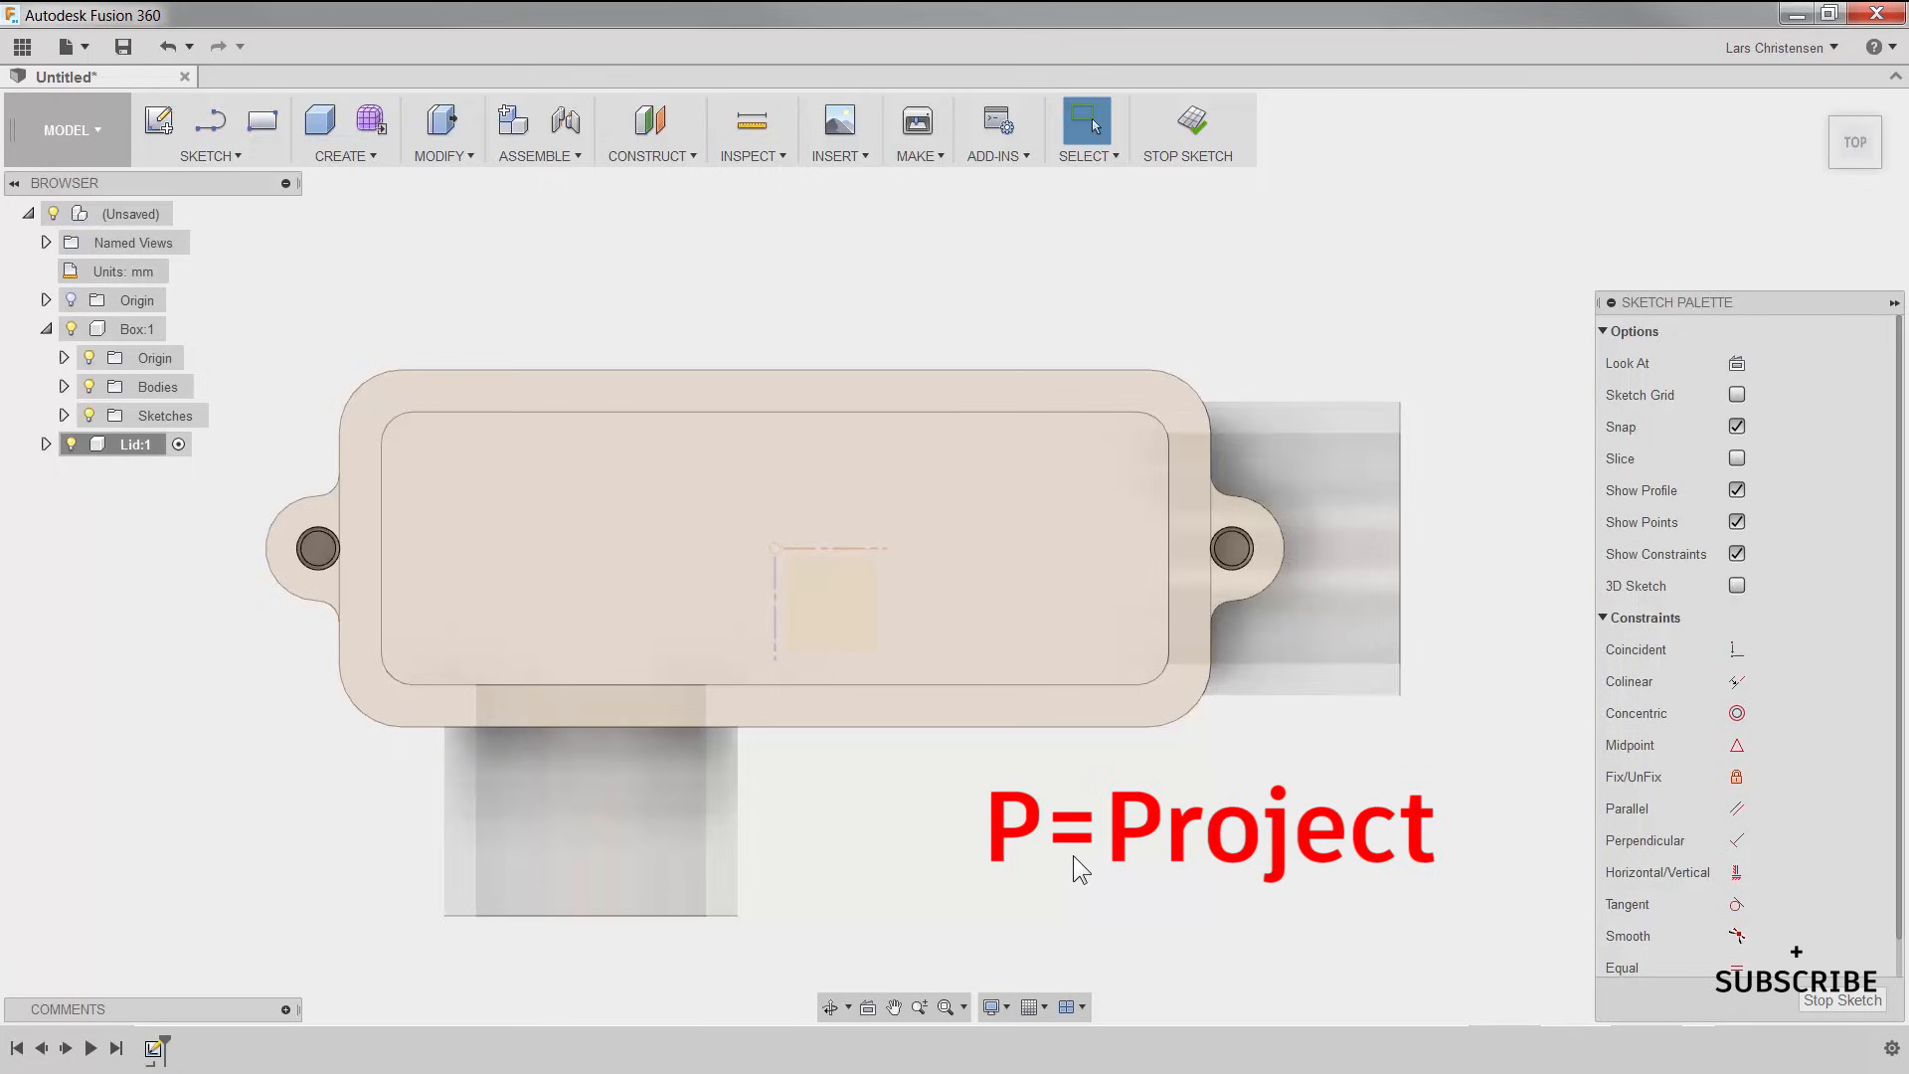
Step: Project every edge of the box's outer top outline into the sketch, including the corner arcs and both screw ears
key(p)
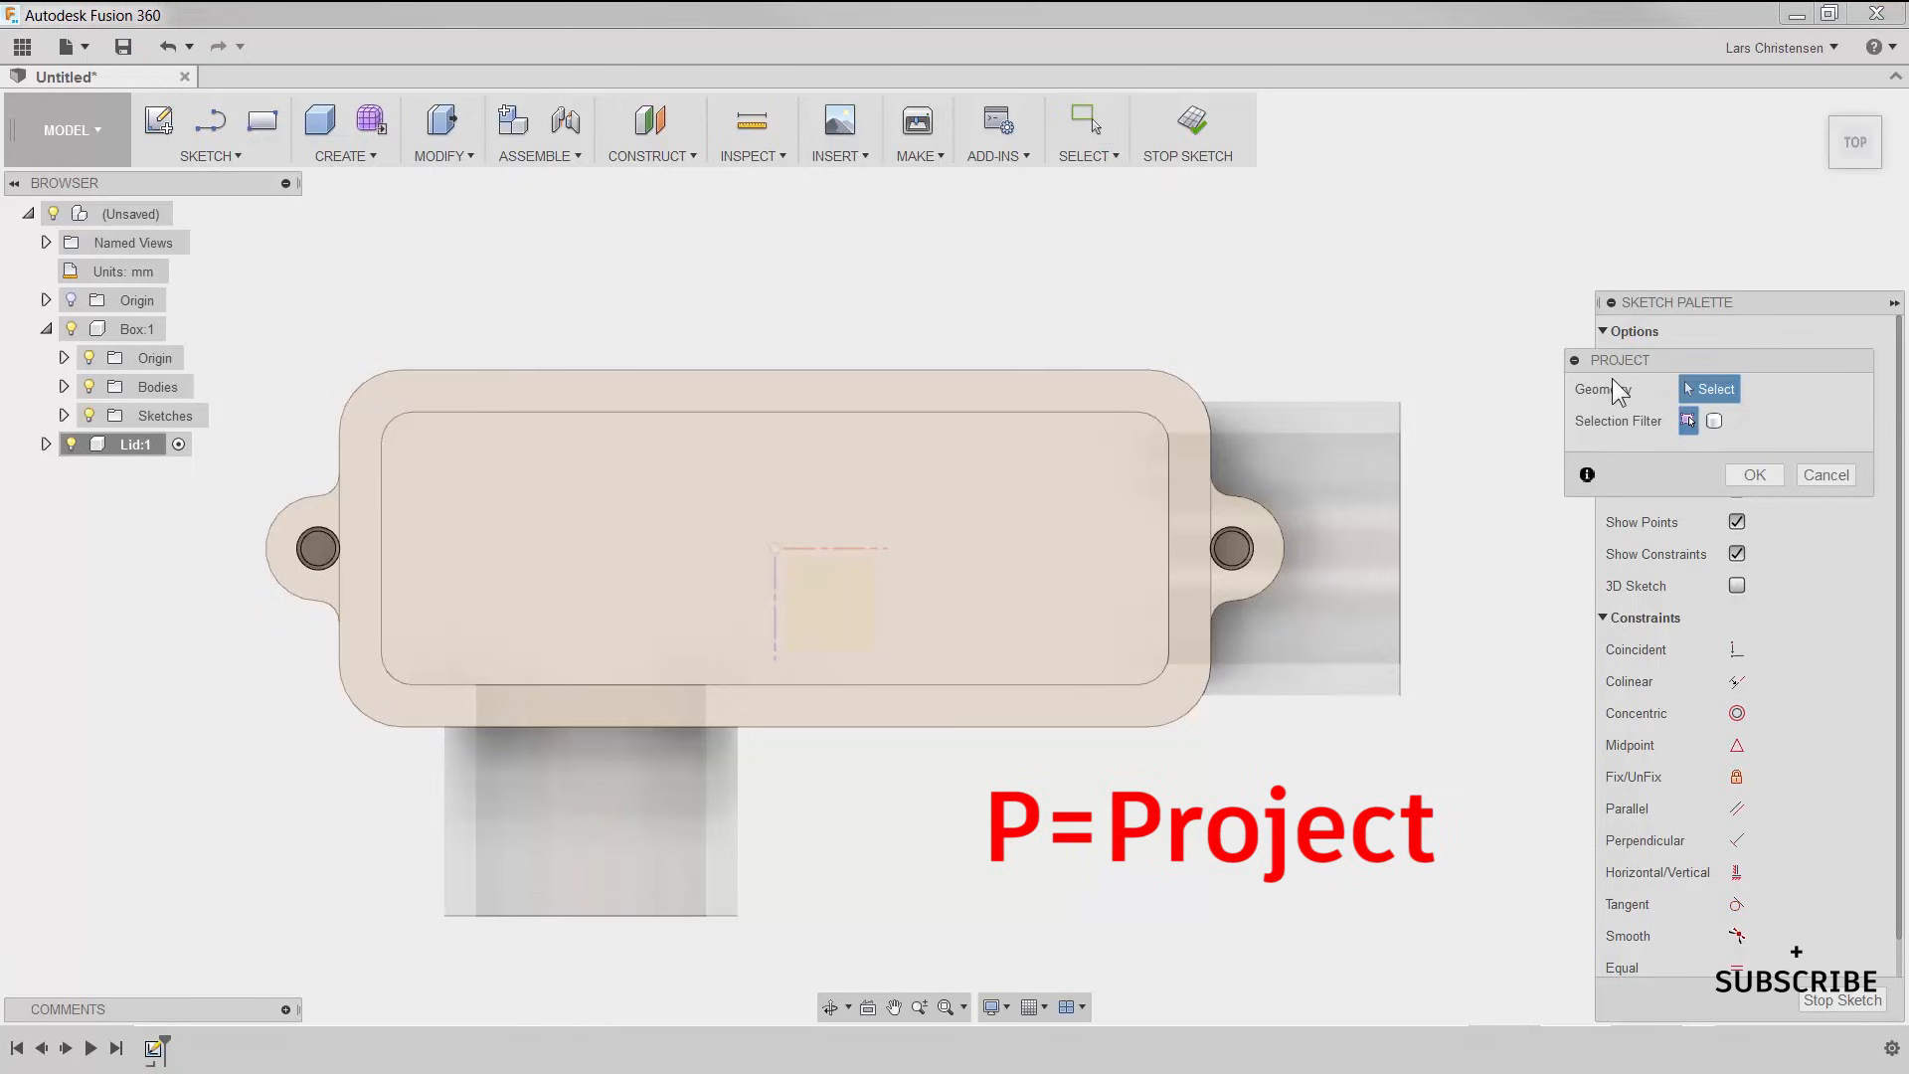
click(901, 730)
click(1185, 716)
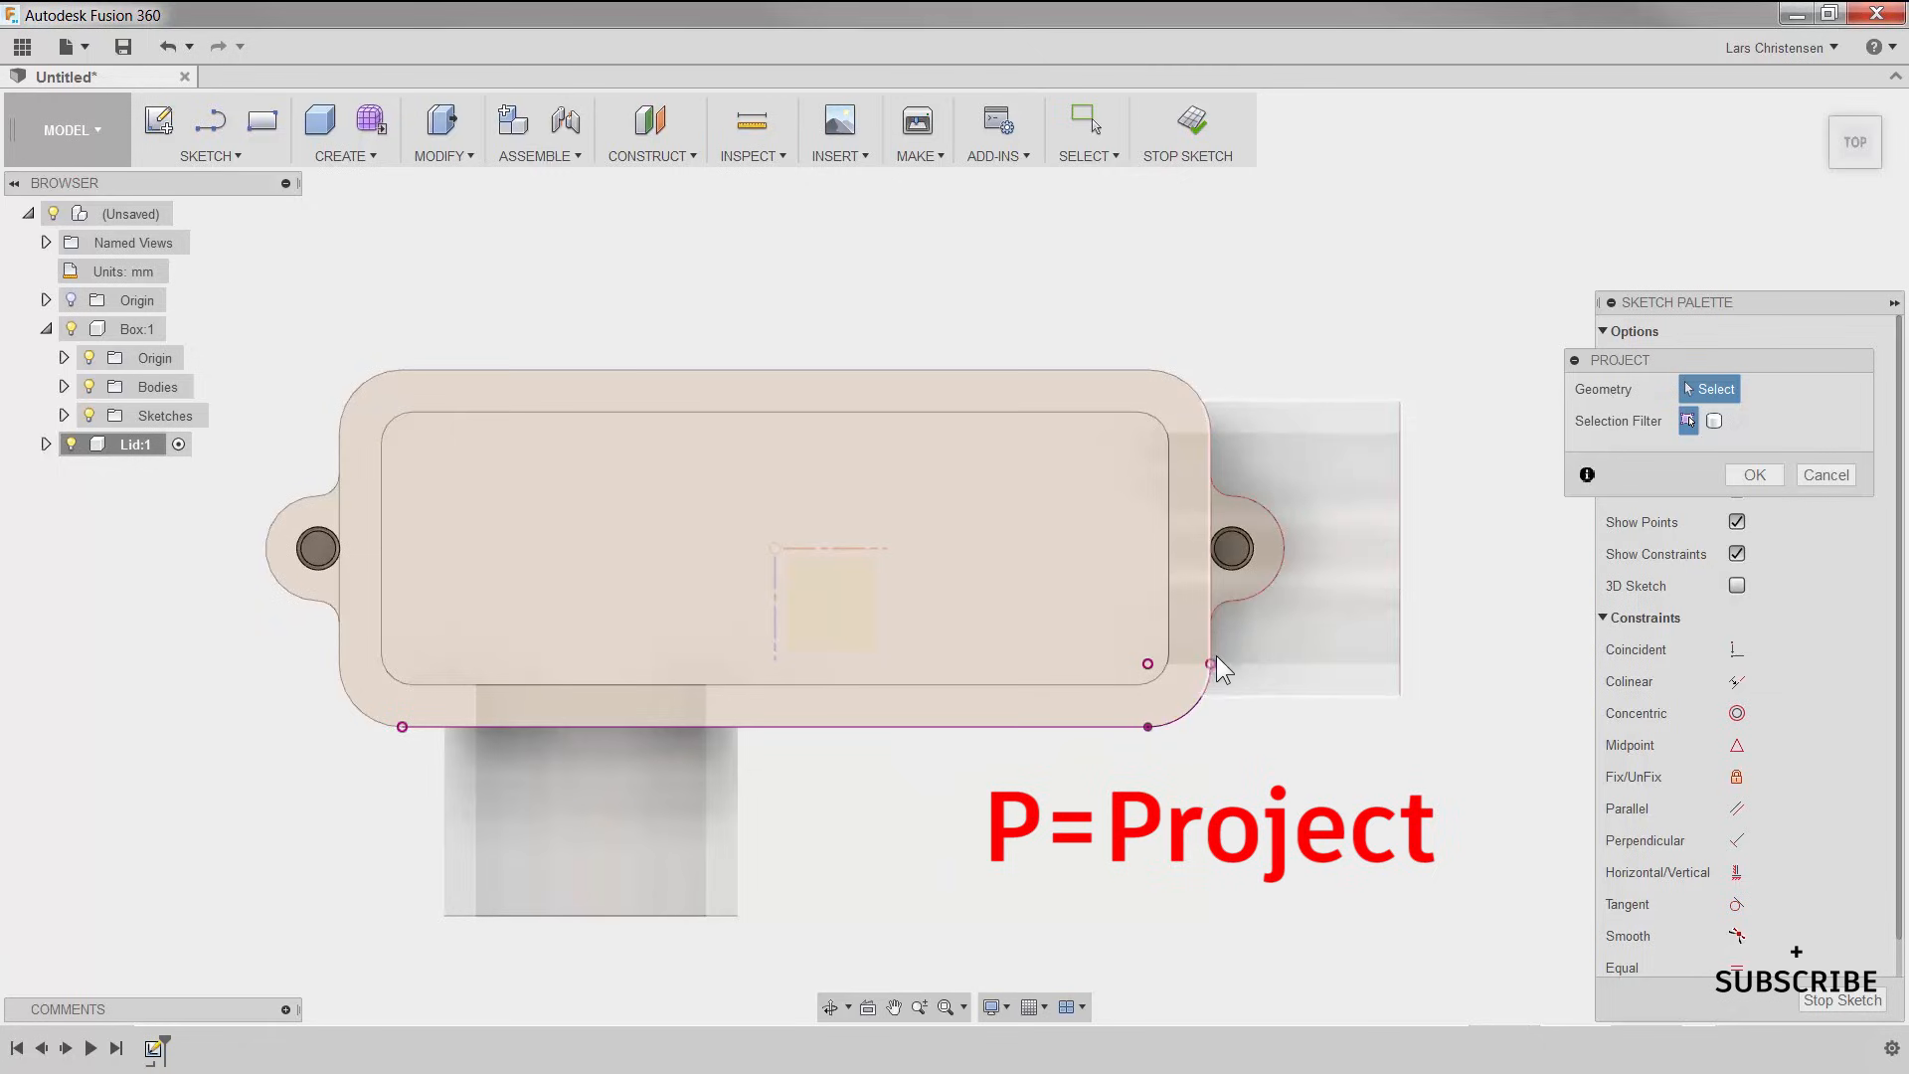
click(1218, 630)
click(1220, 601)
click(1249, 595)
click(1220, 487)
click(1212, 446)
click(1199, 396)
click(1069, 370)
click(358, 389)
click(339, 459)
click(329, 488)
click(283, 512)
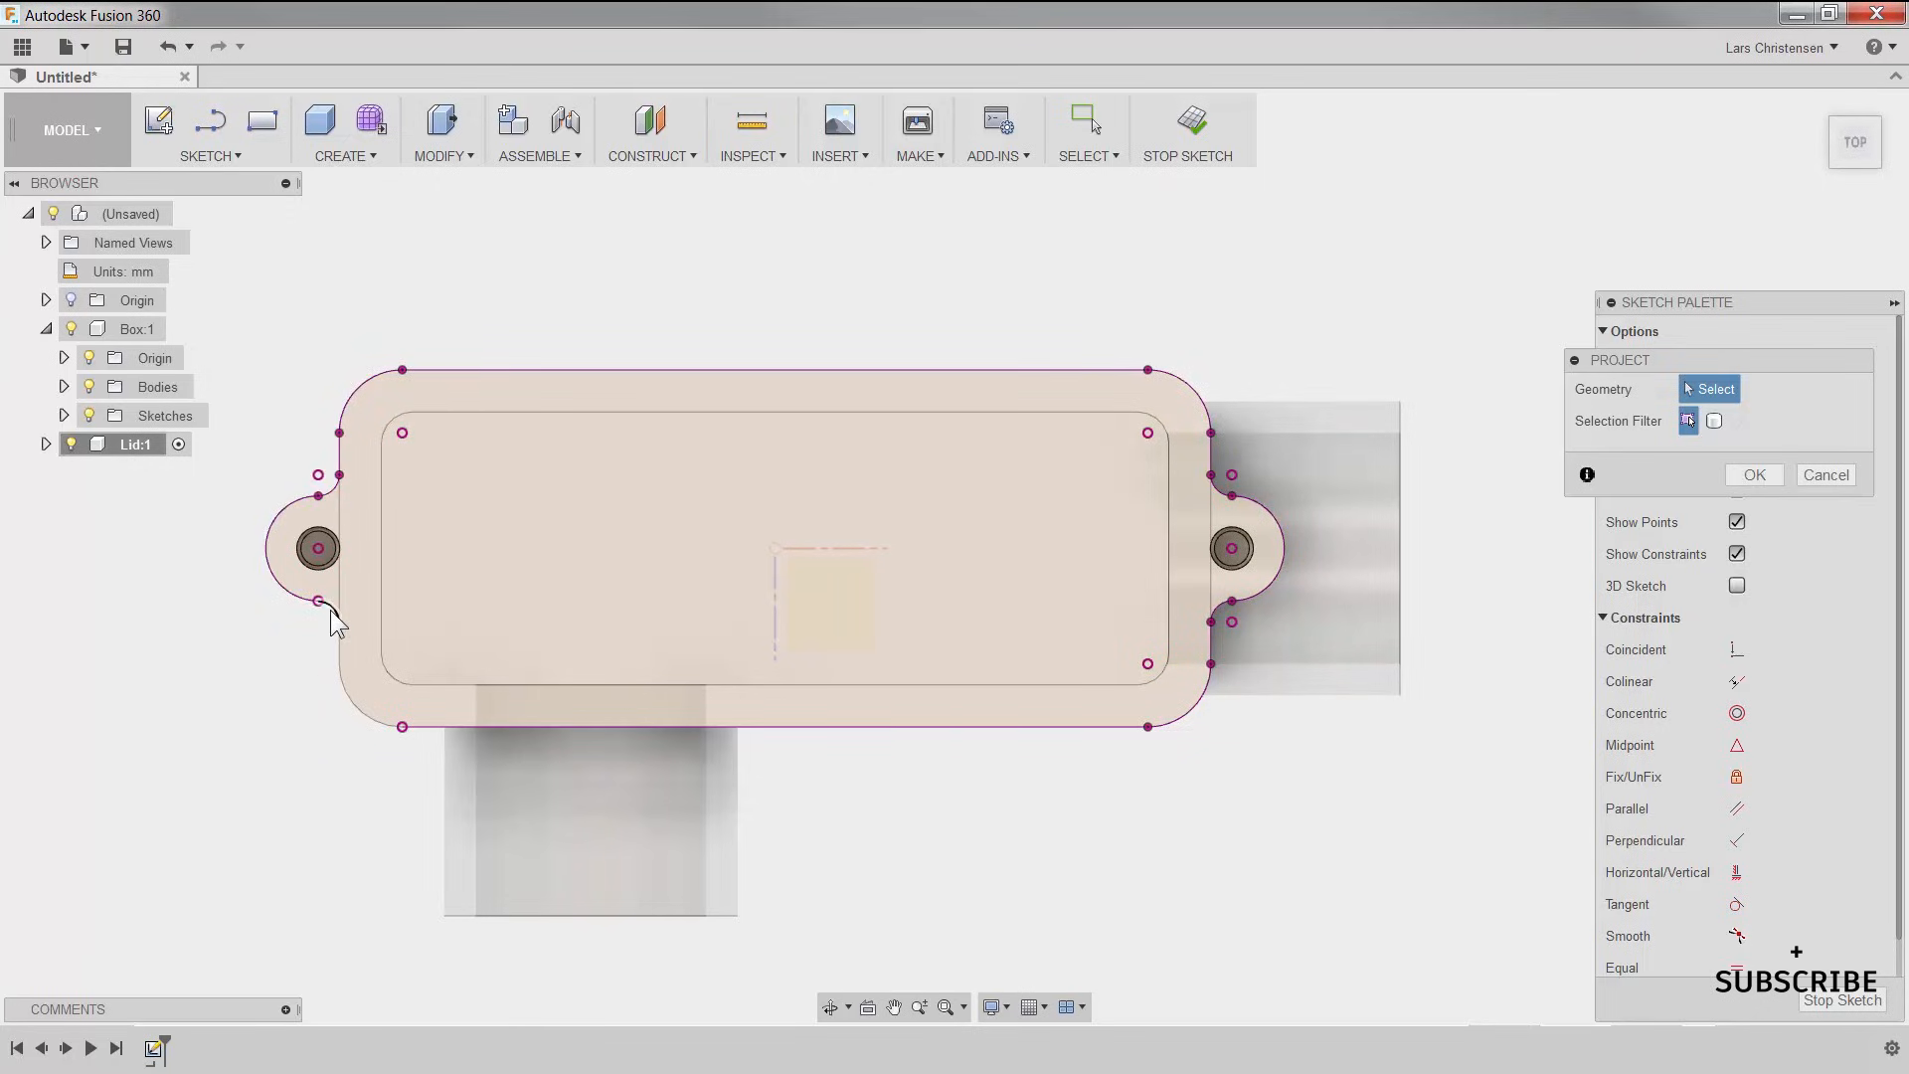
click(330, 610)
click(340, 644)
click(356, 708)
click(1755, 475)
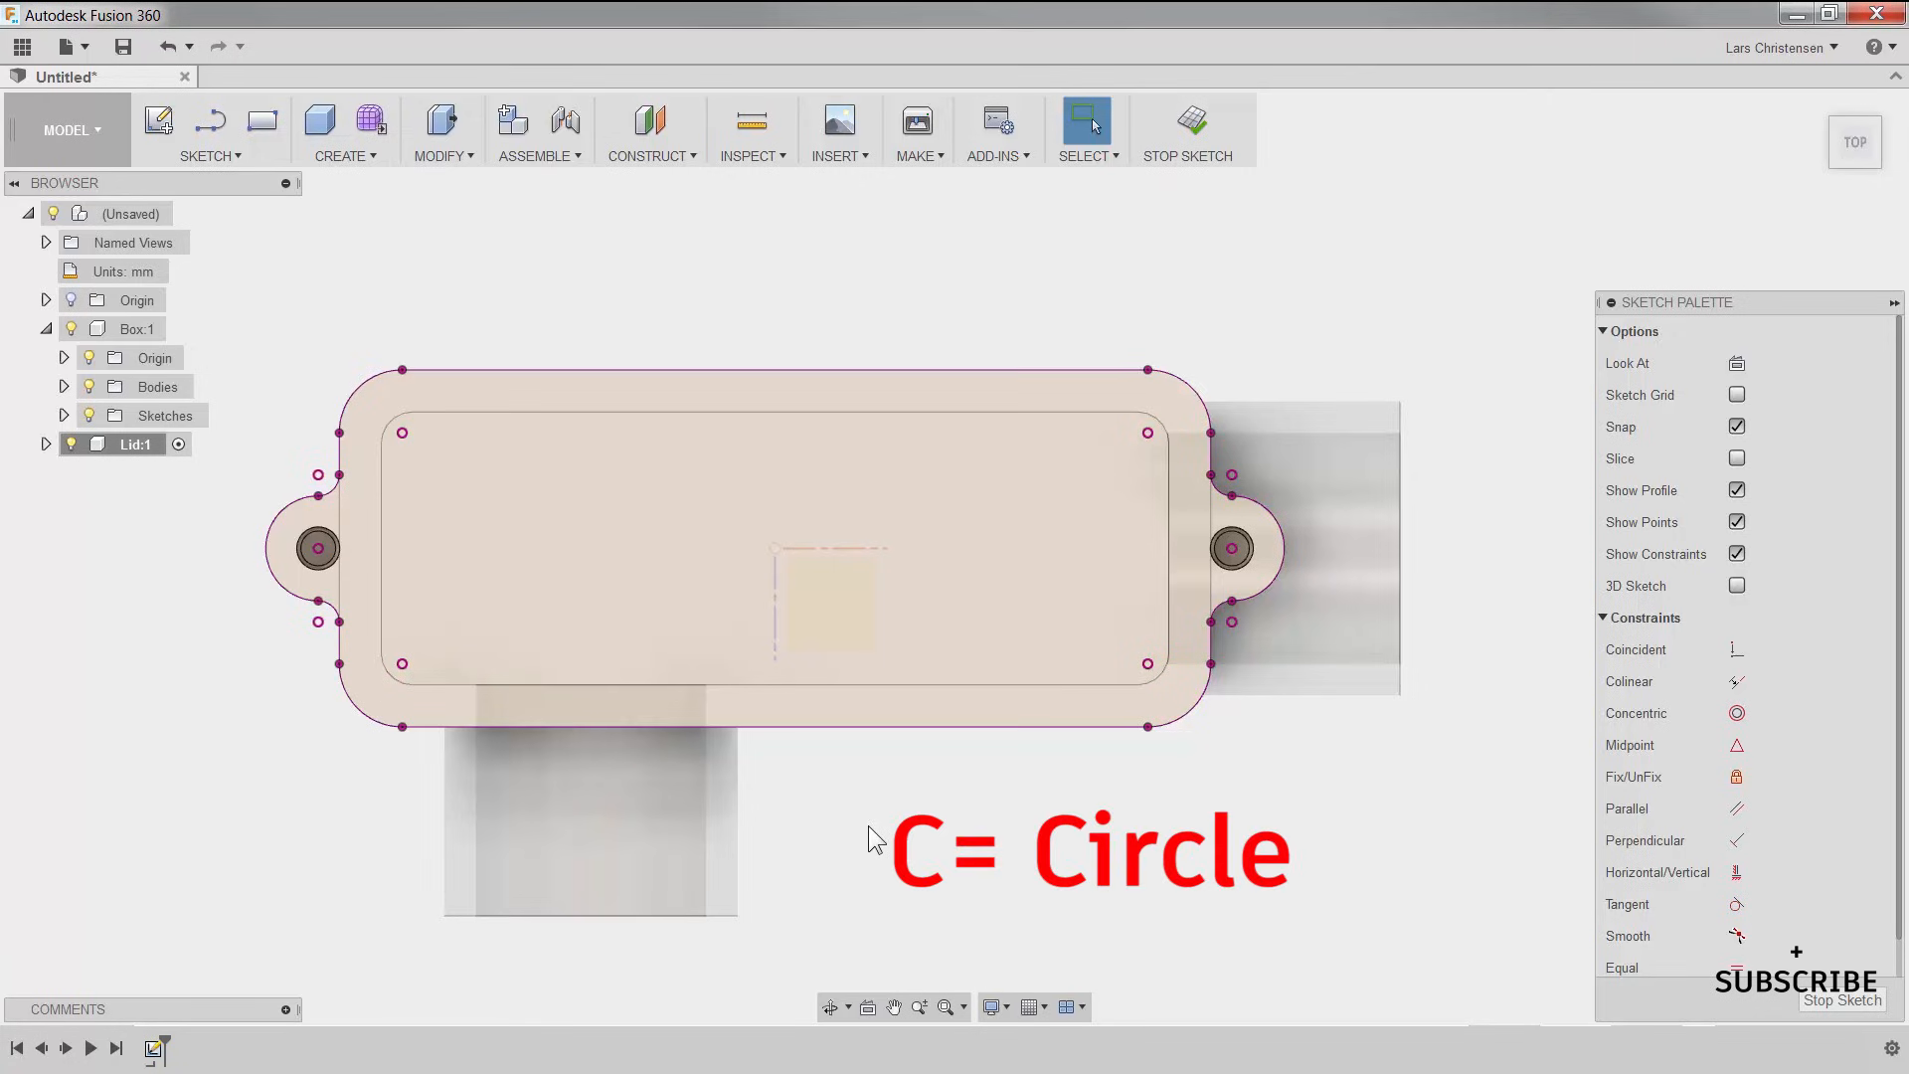
Step: Draw a 5 mm diameter circle centred on each of the two screw holes in the ears
key(c)
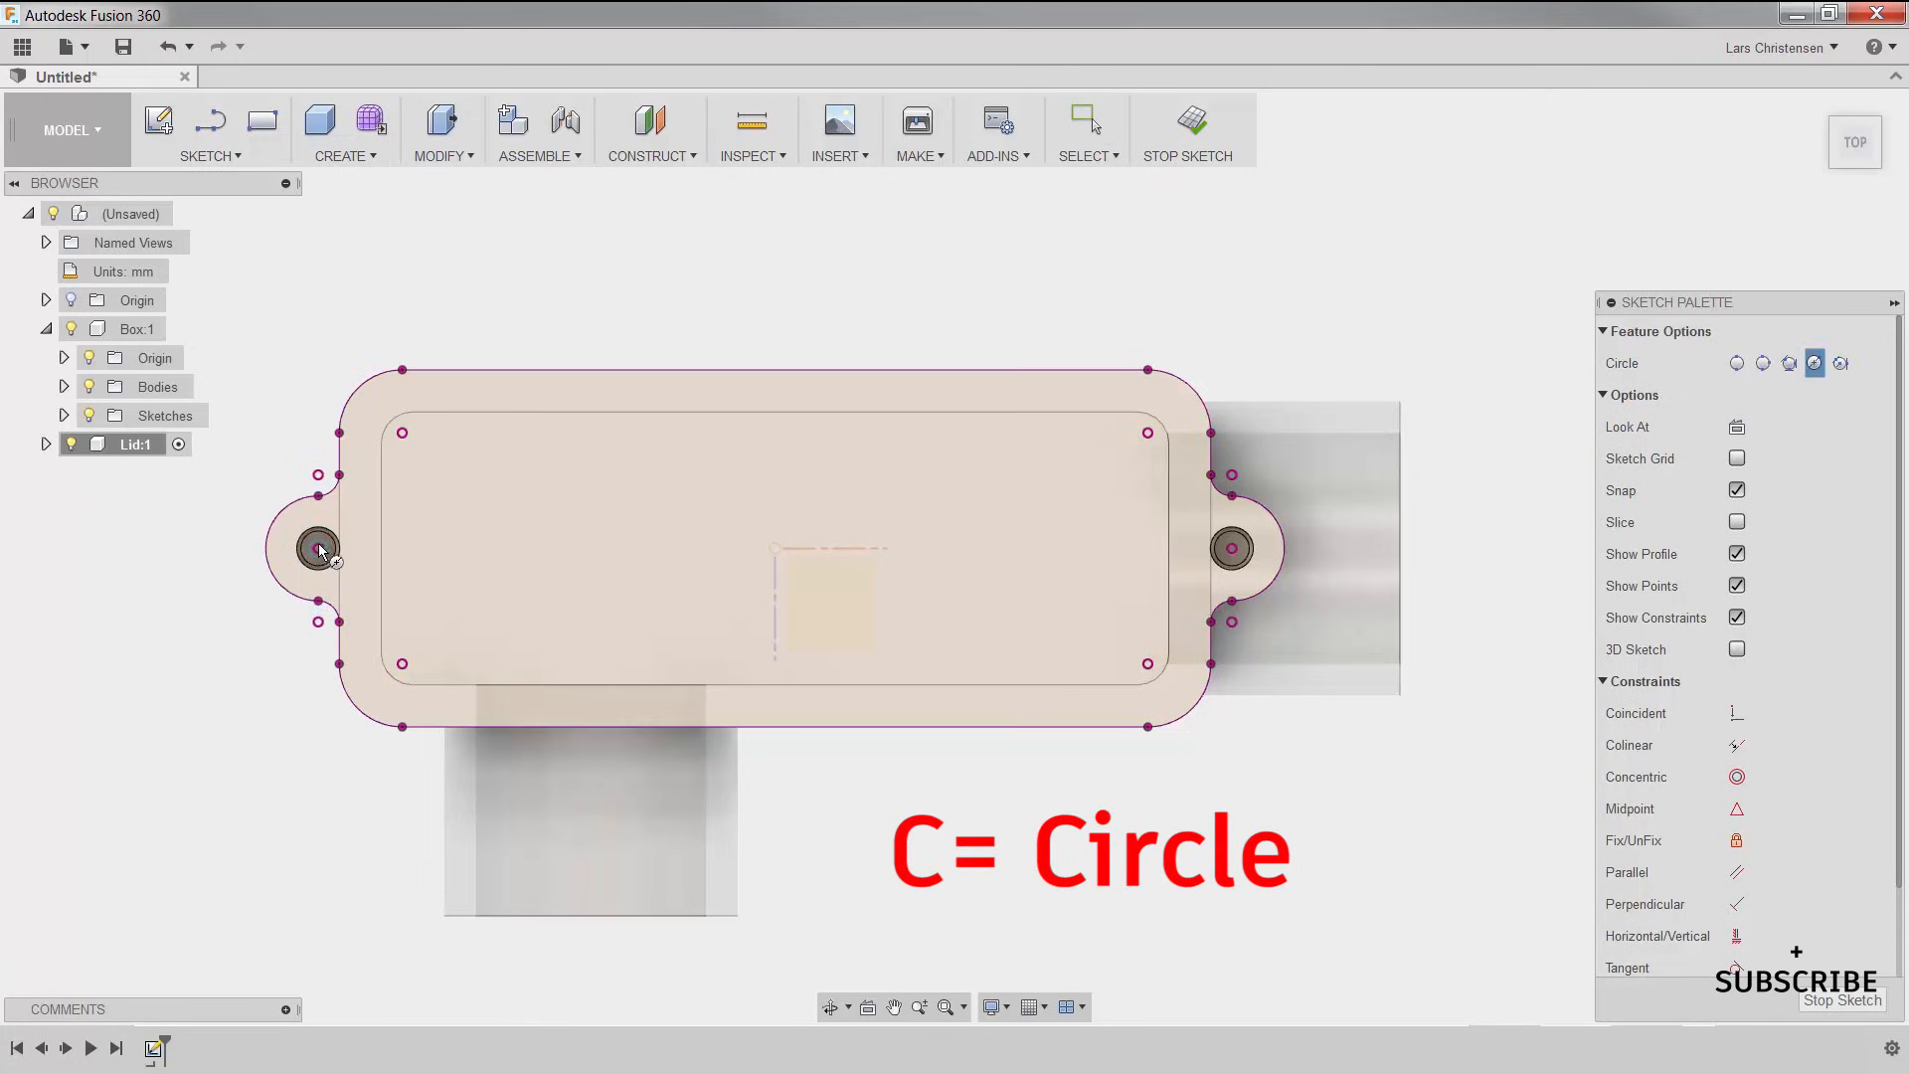
click(319, 548)
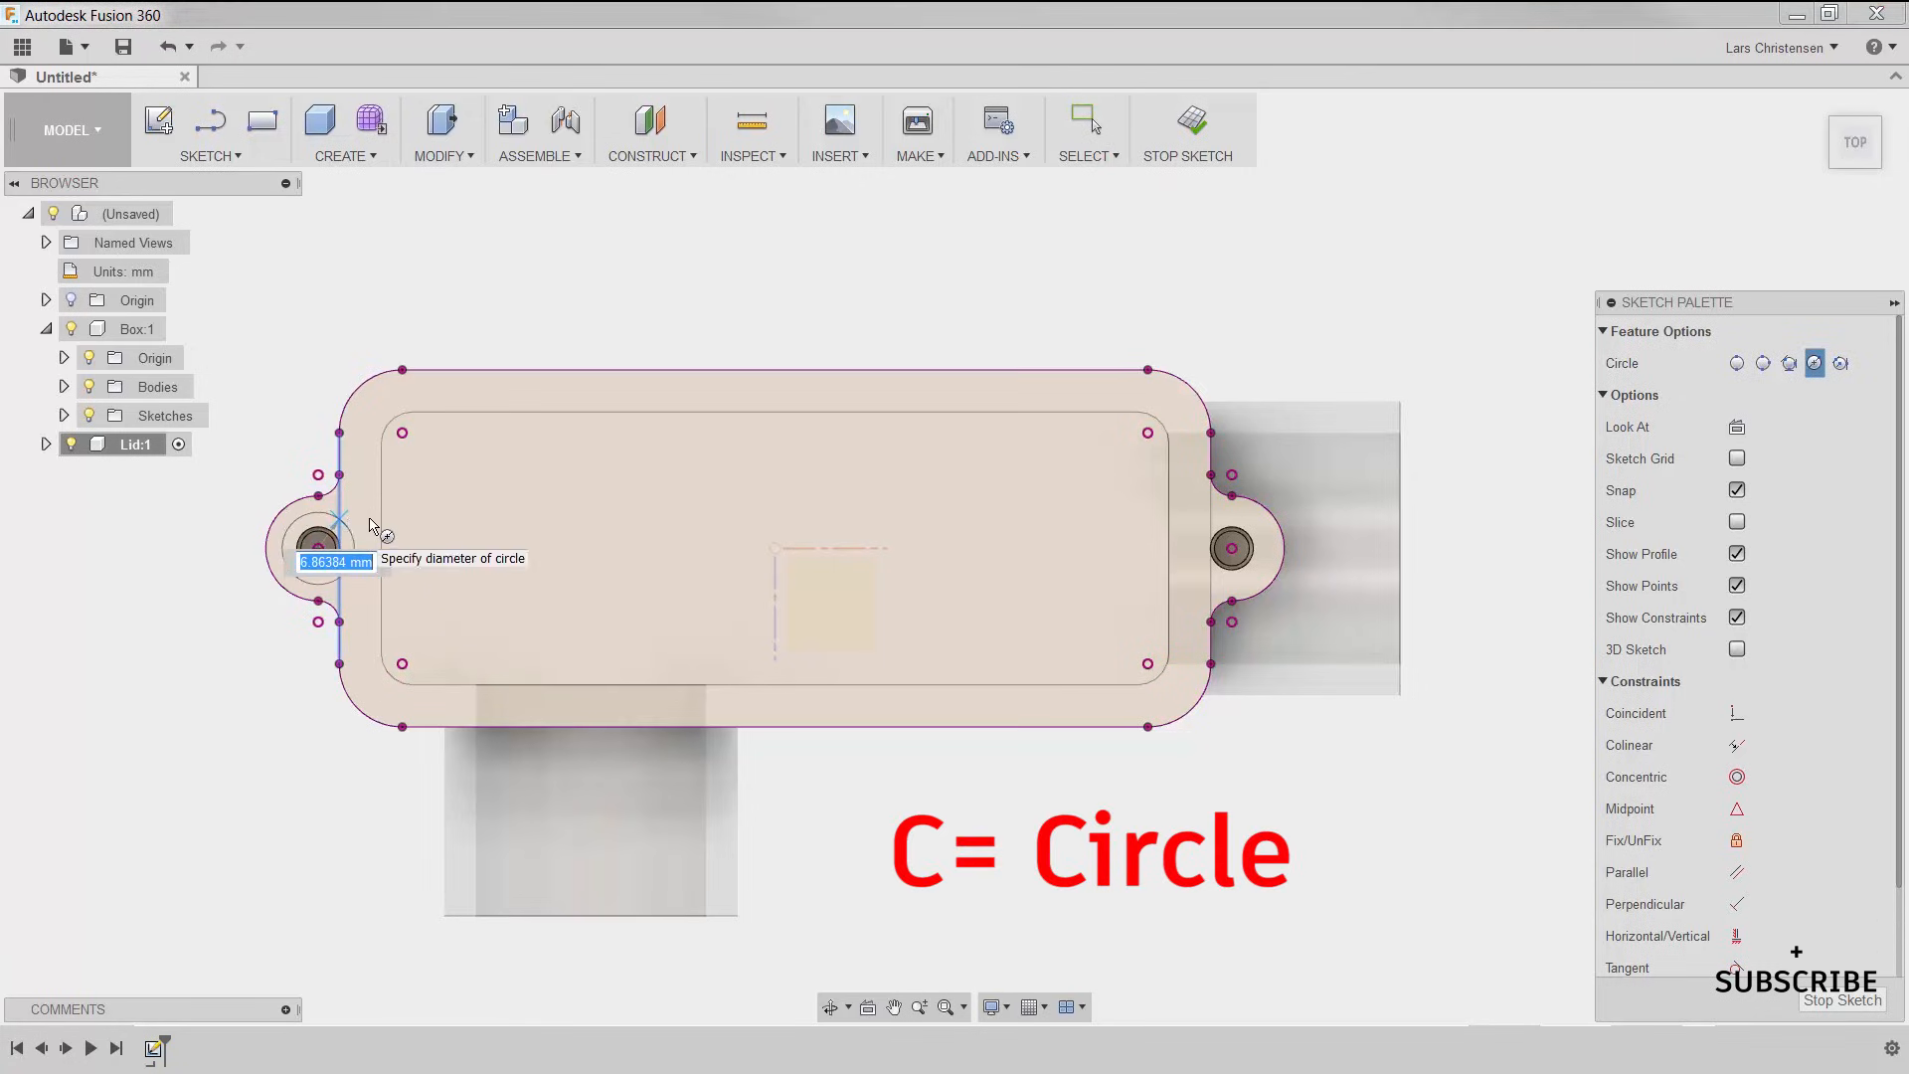
text(5.)
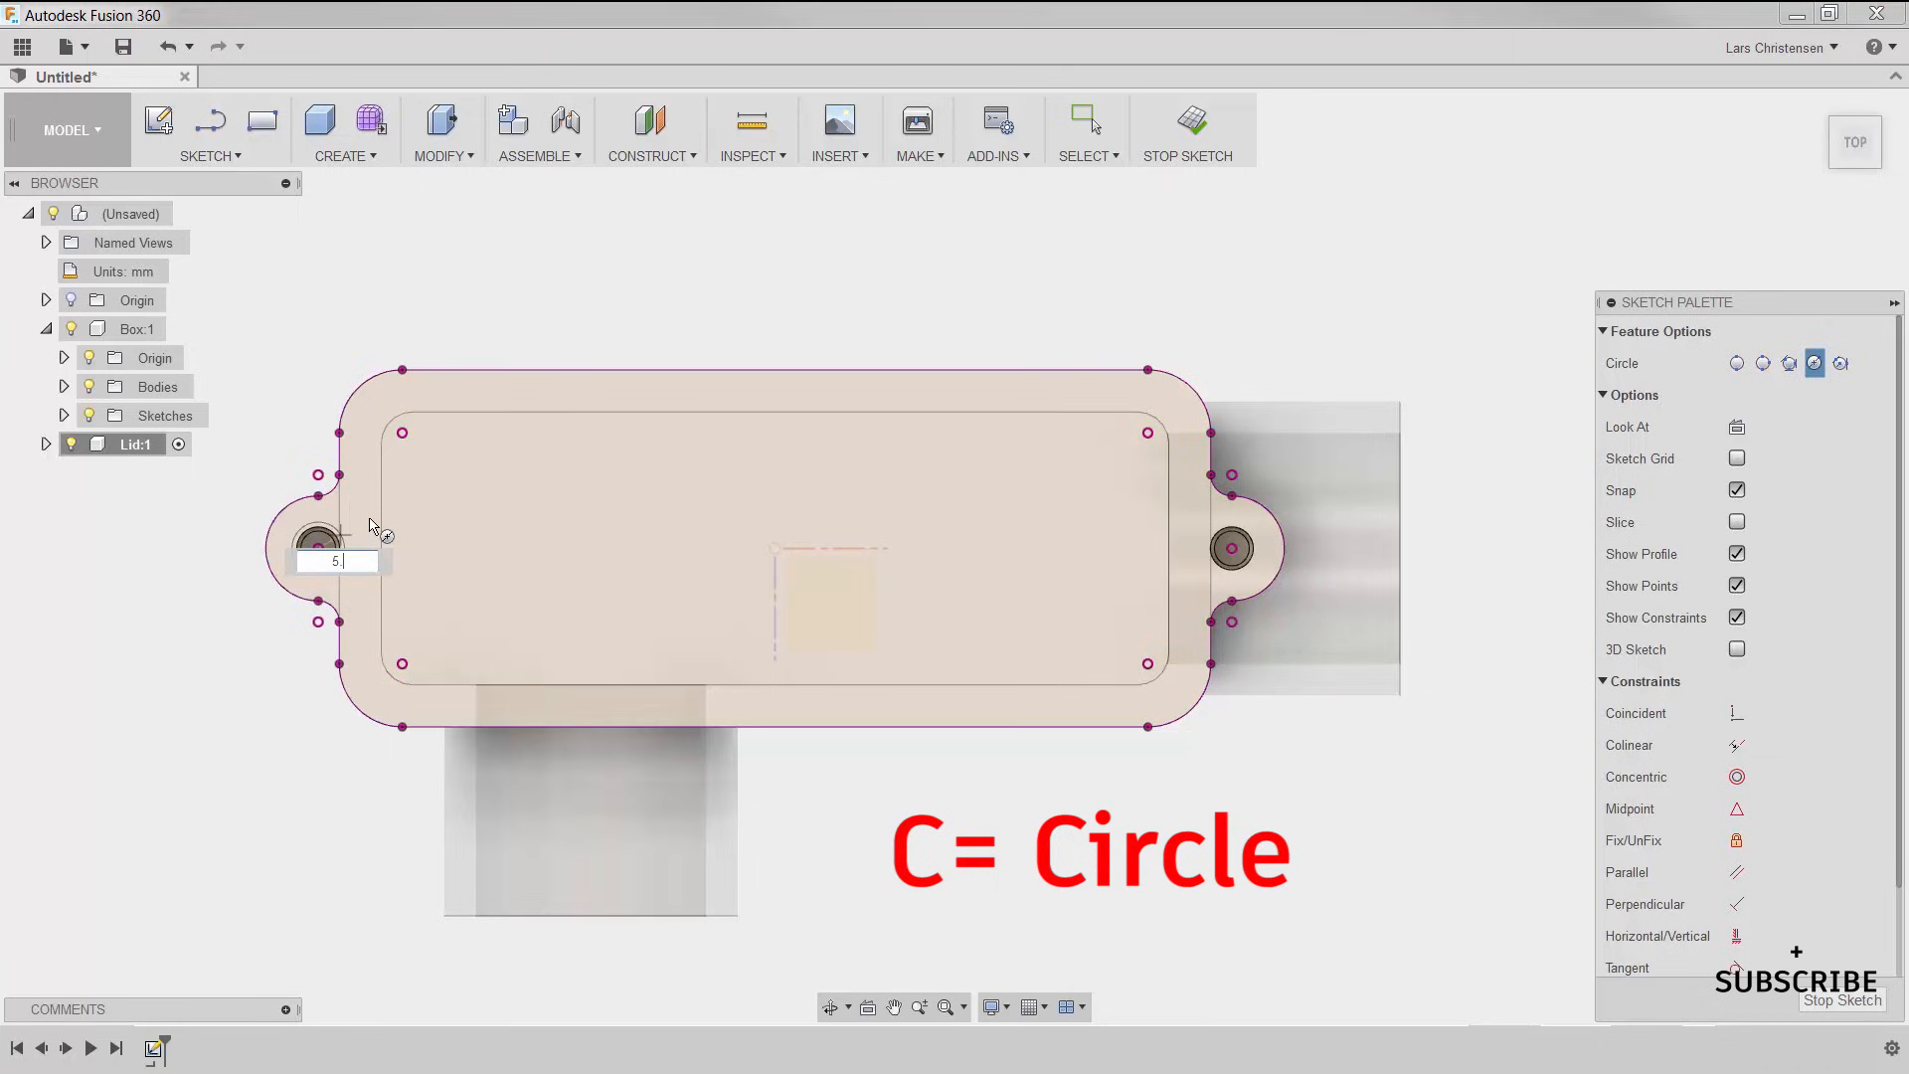
key(Return)
key(Escape)
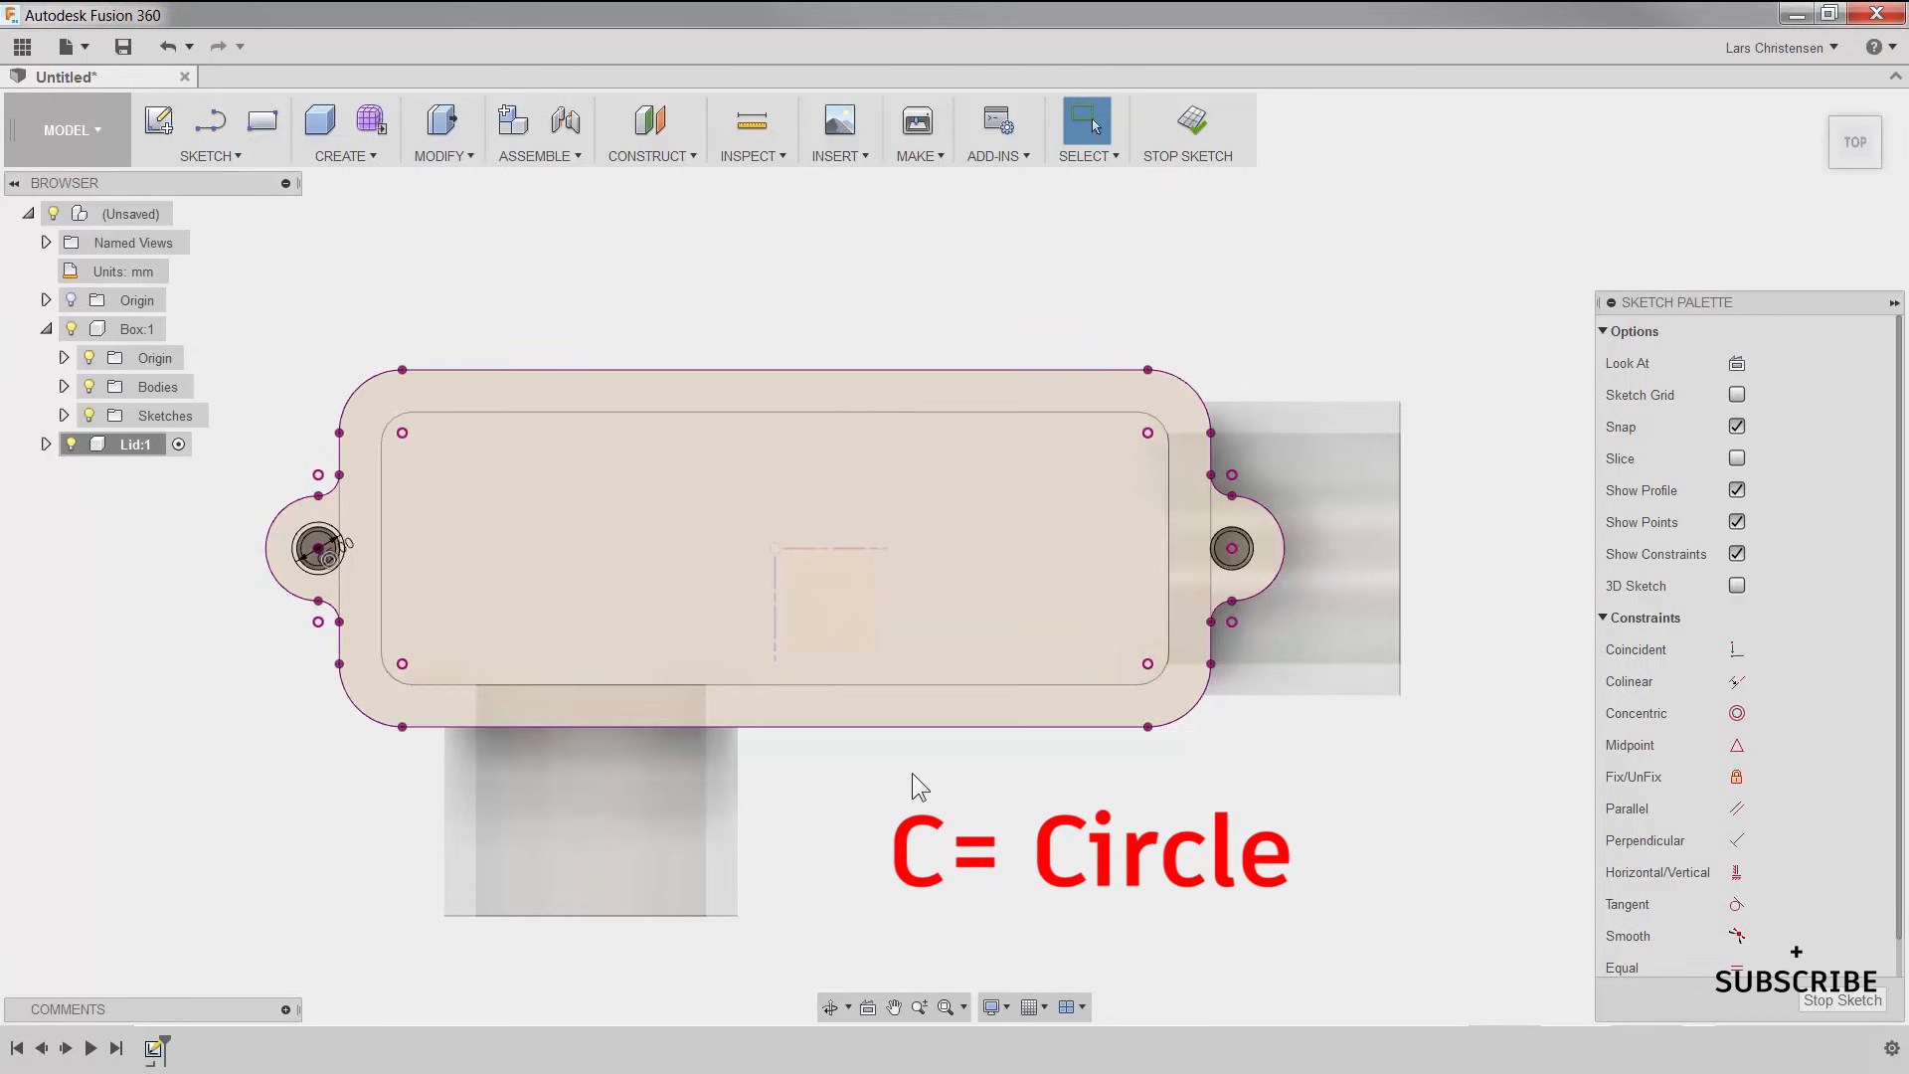
key(c)
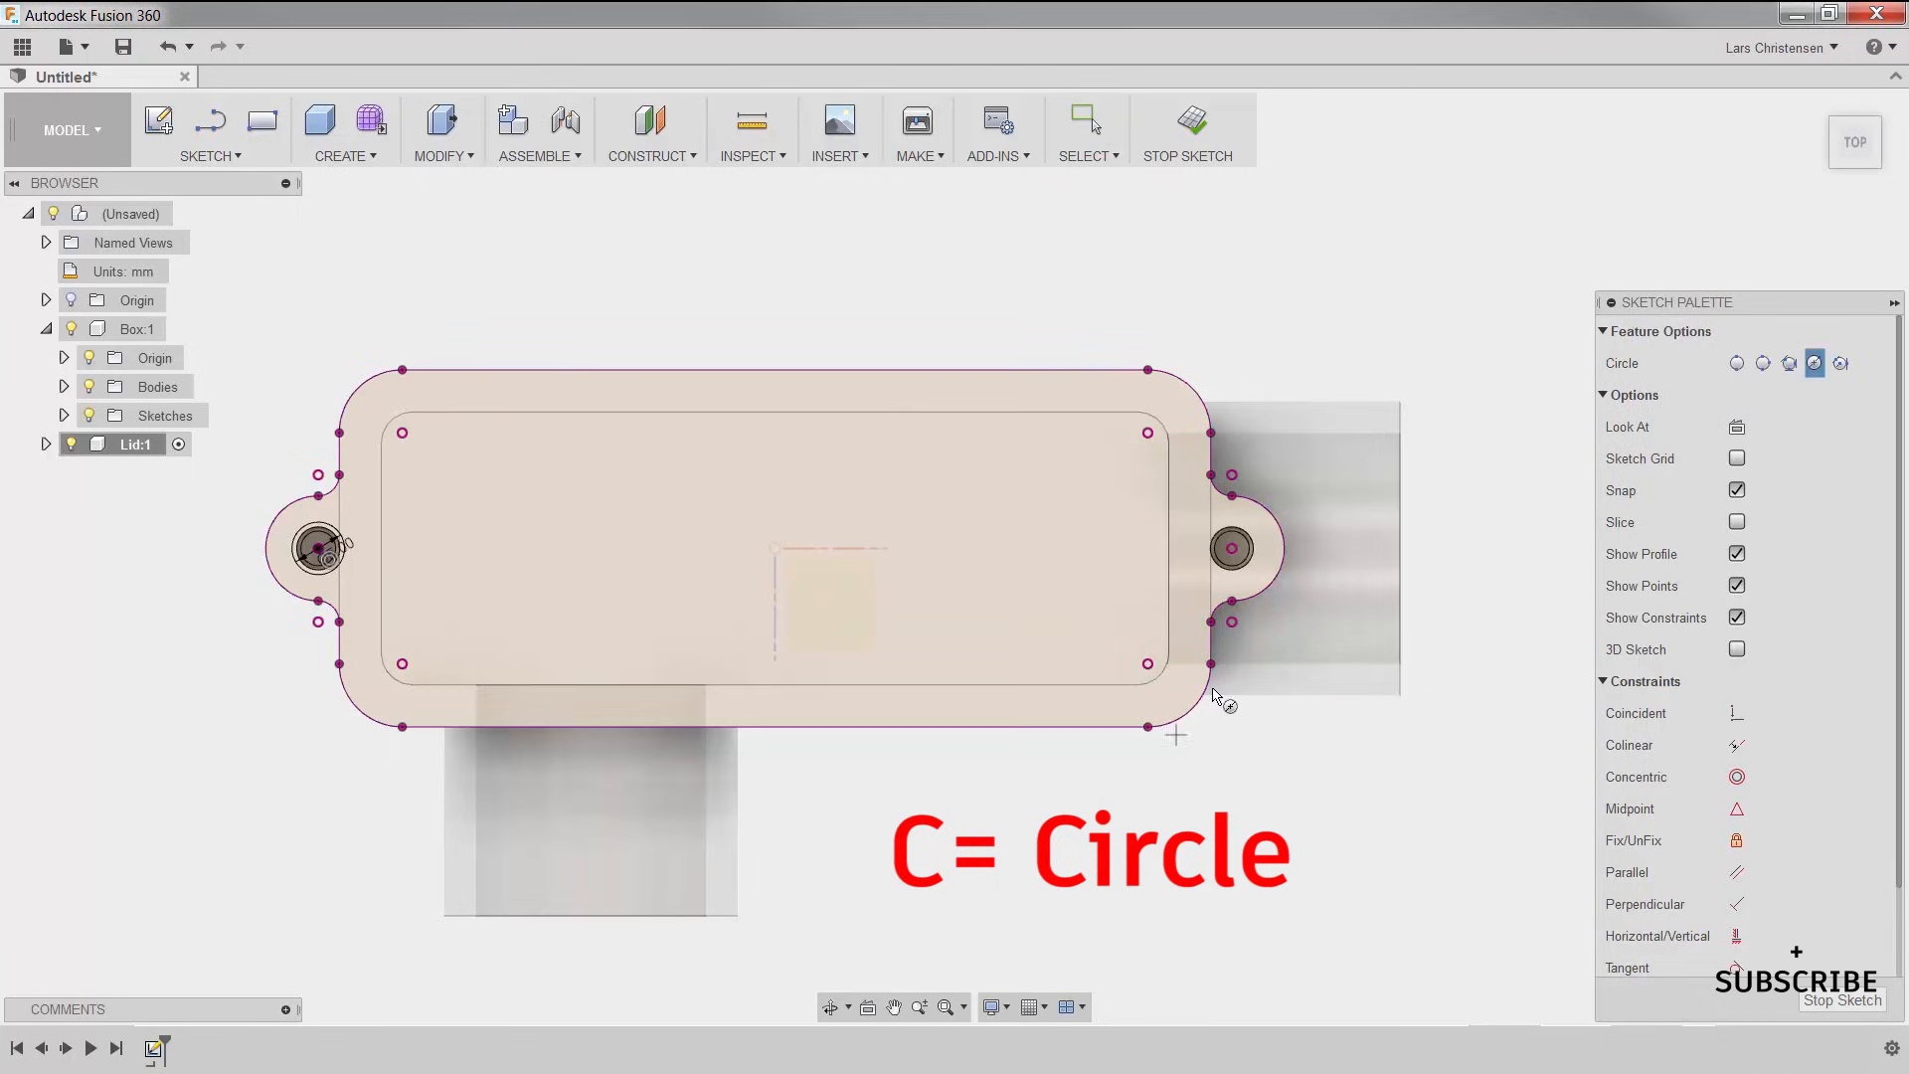
click(1232, 548)
text(5.)
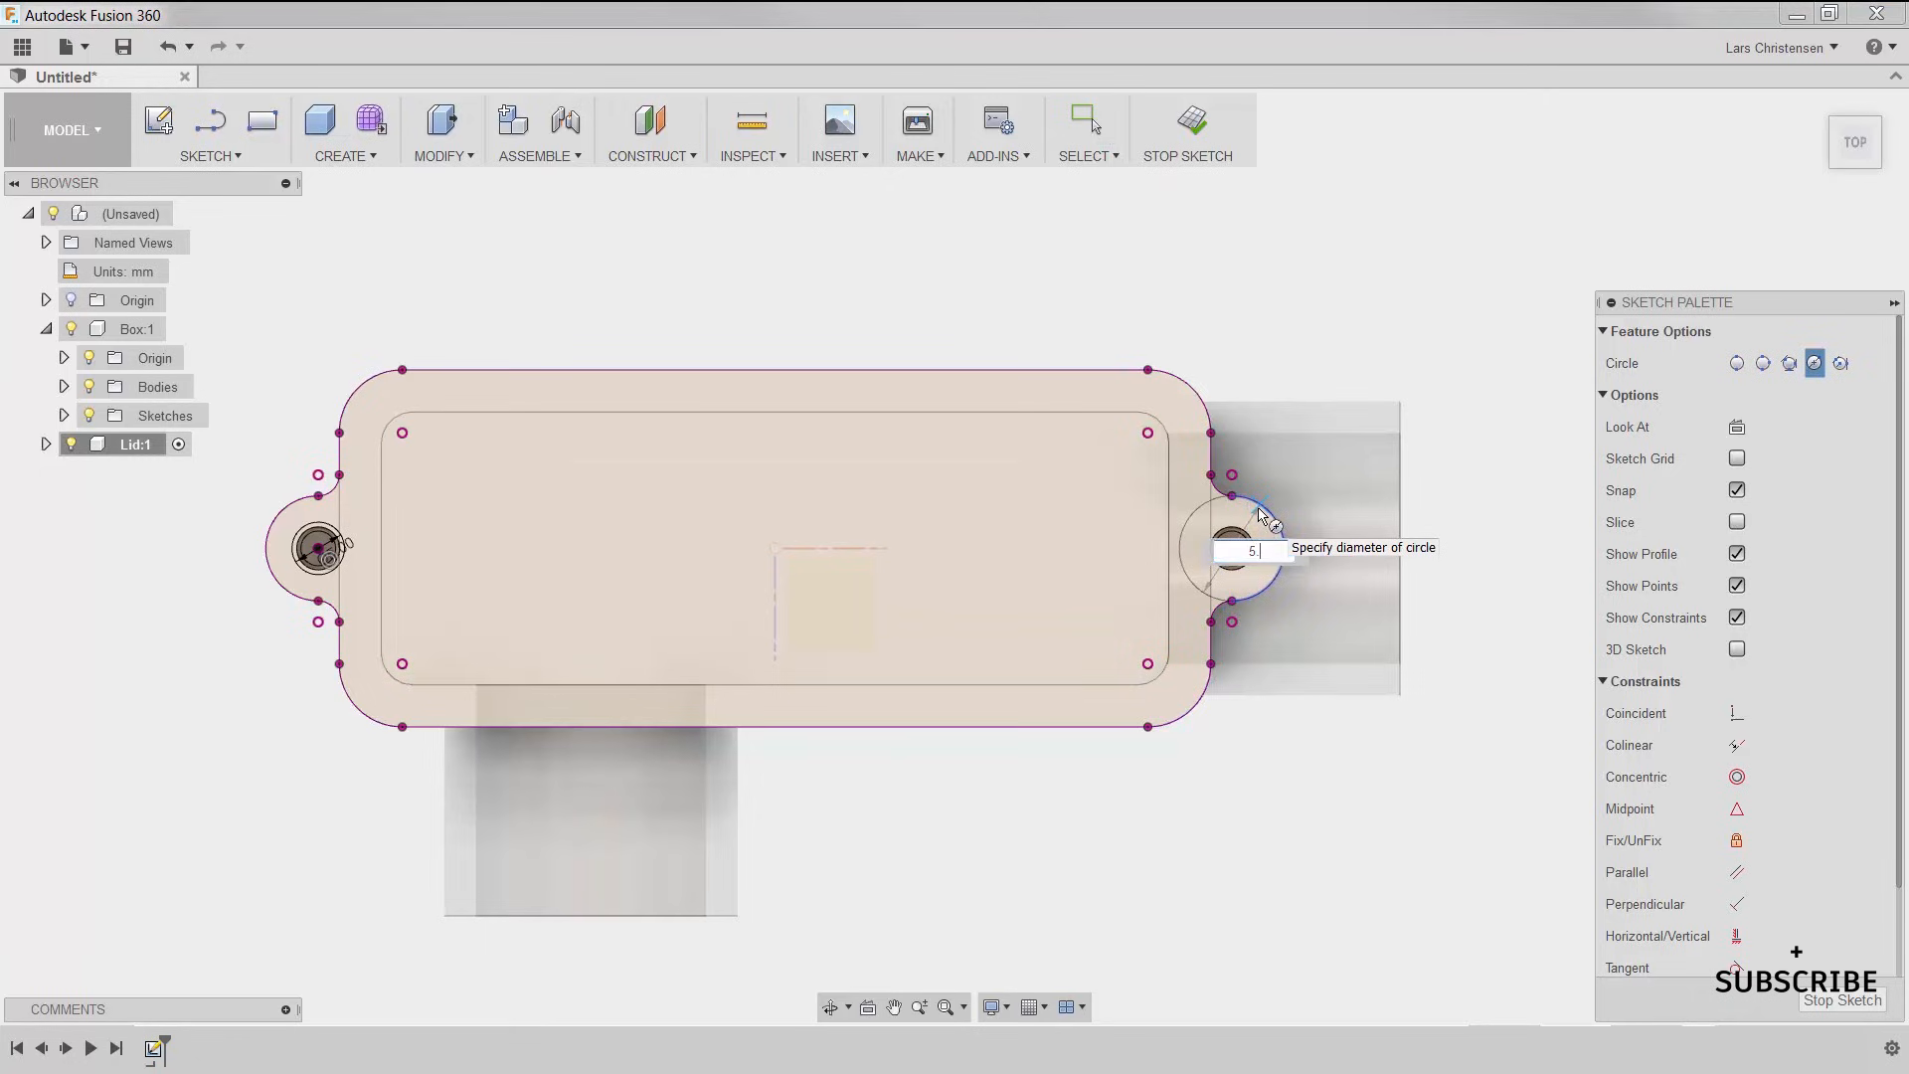
key(Return)
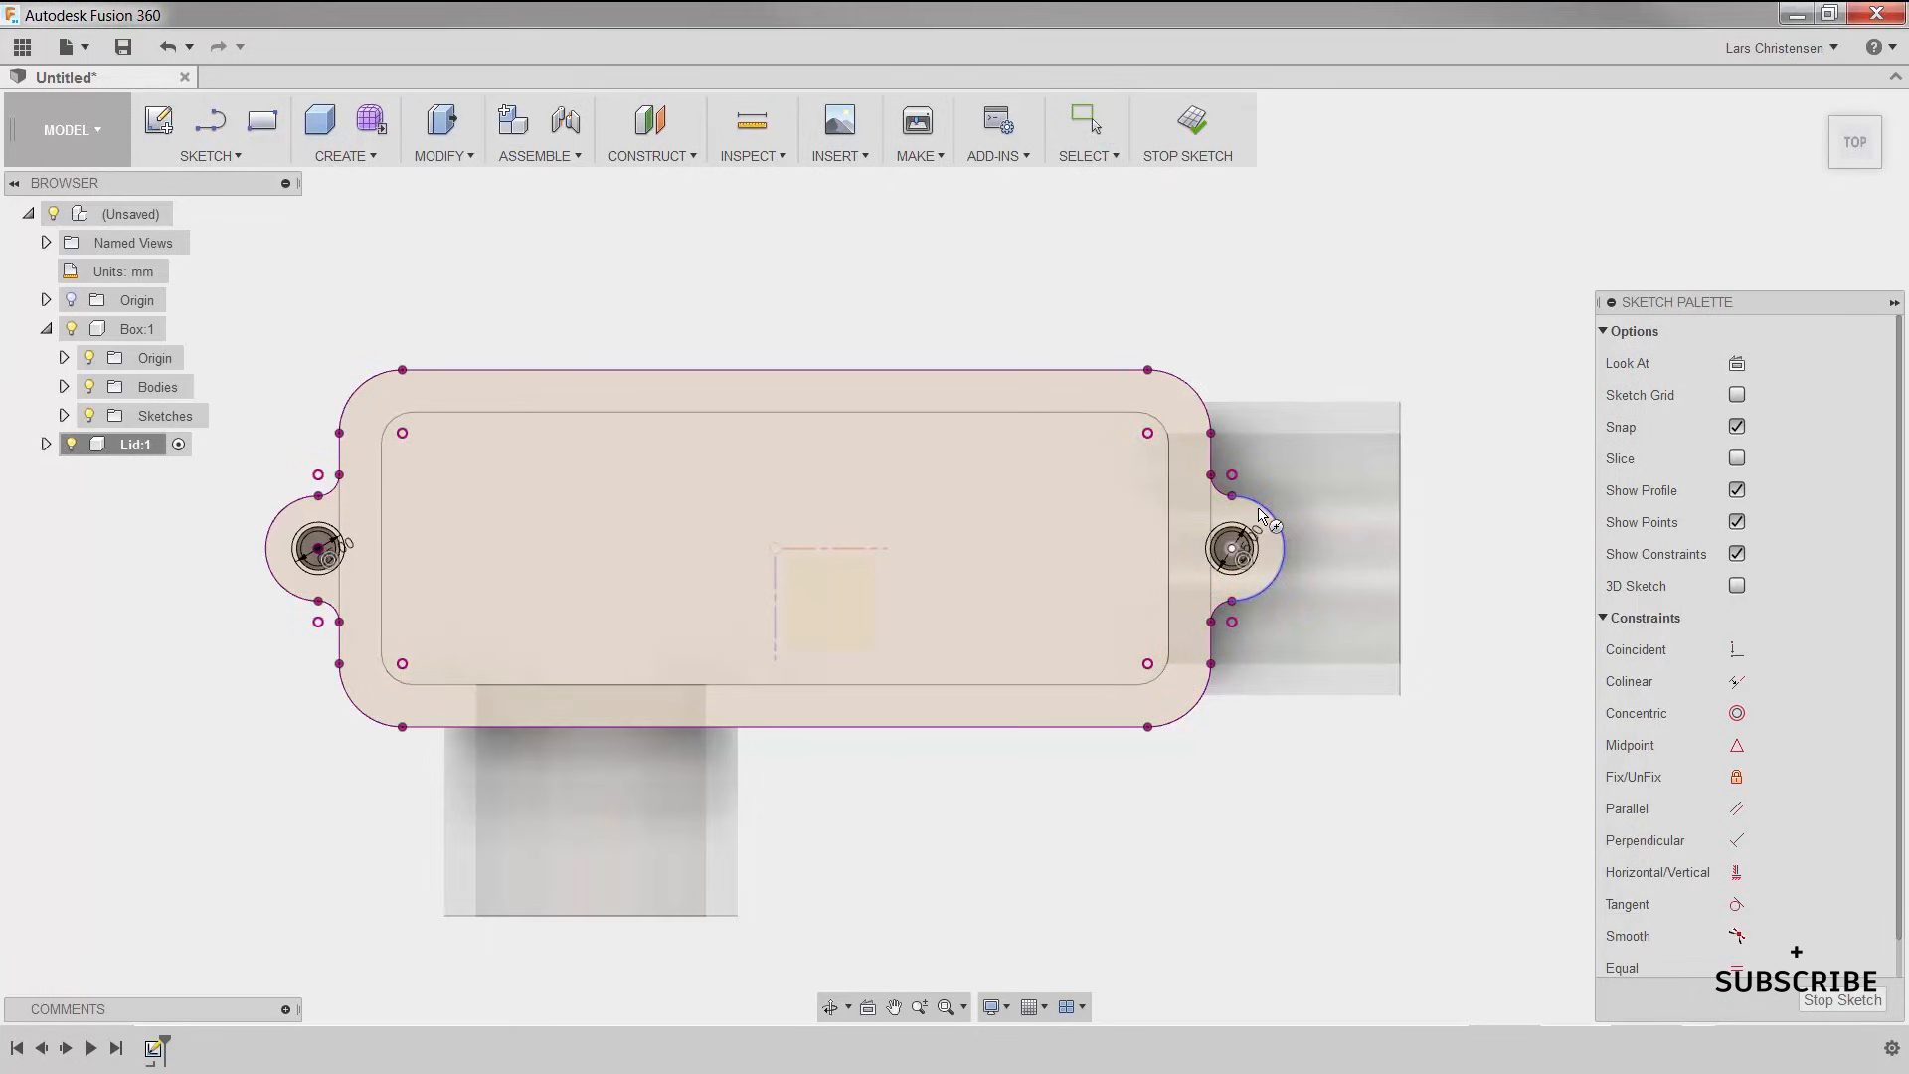
key(Escape)
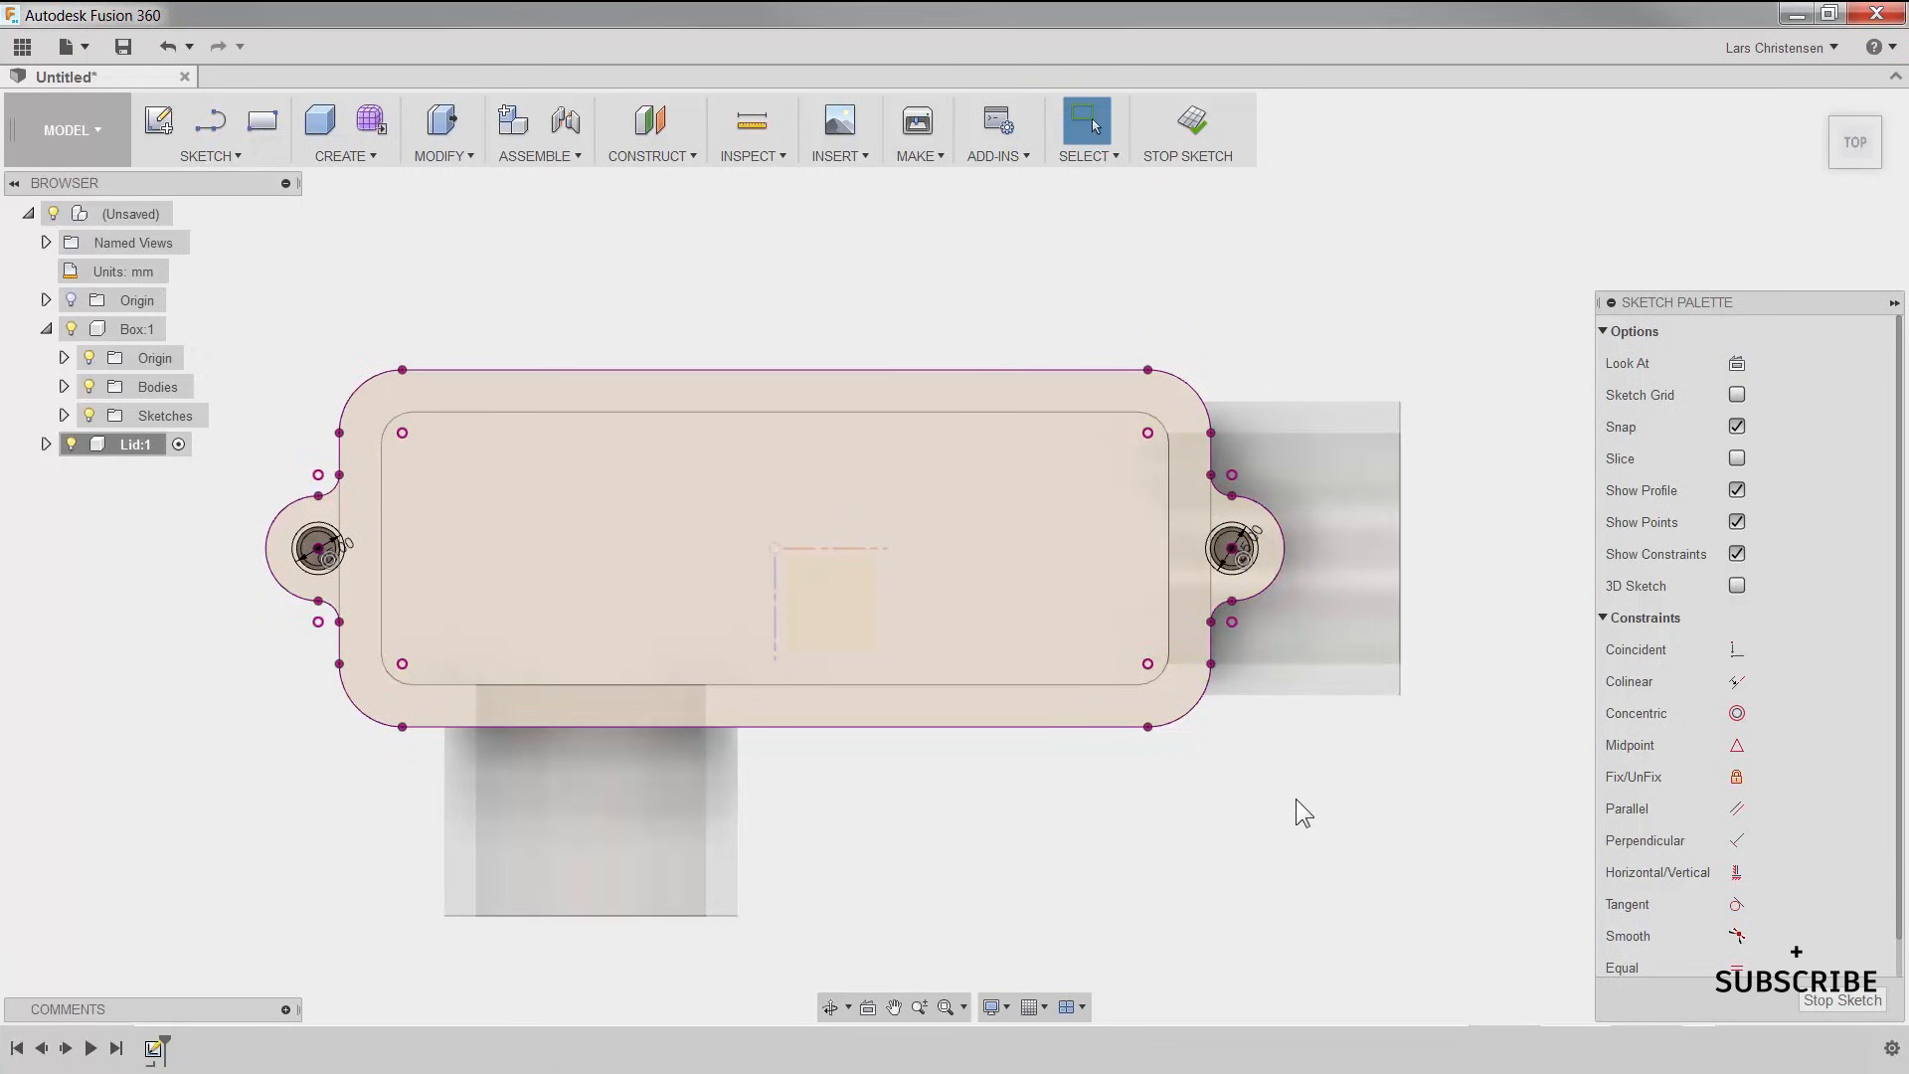
Step: Press Pull the rim and inner opening profiles 3 mm upward as a new body, leaving out the two screw hole circles
key(q)
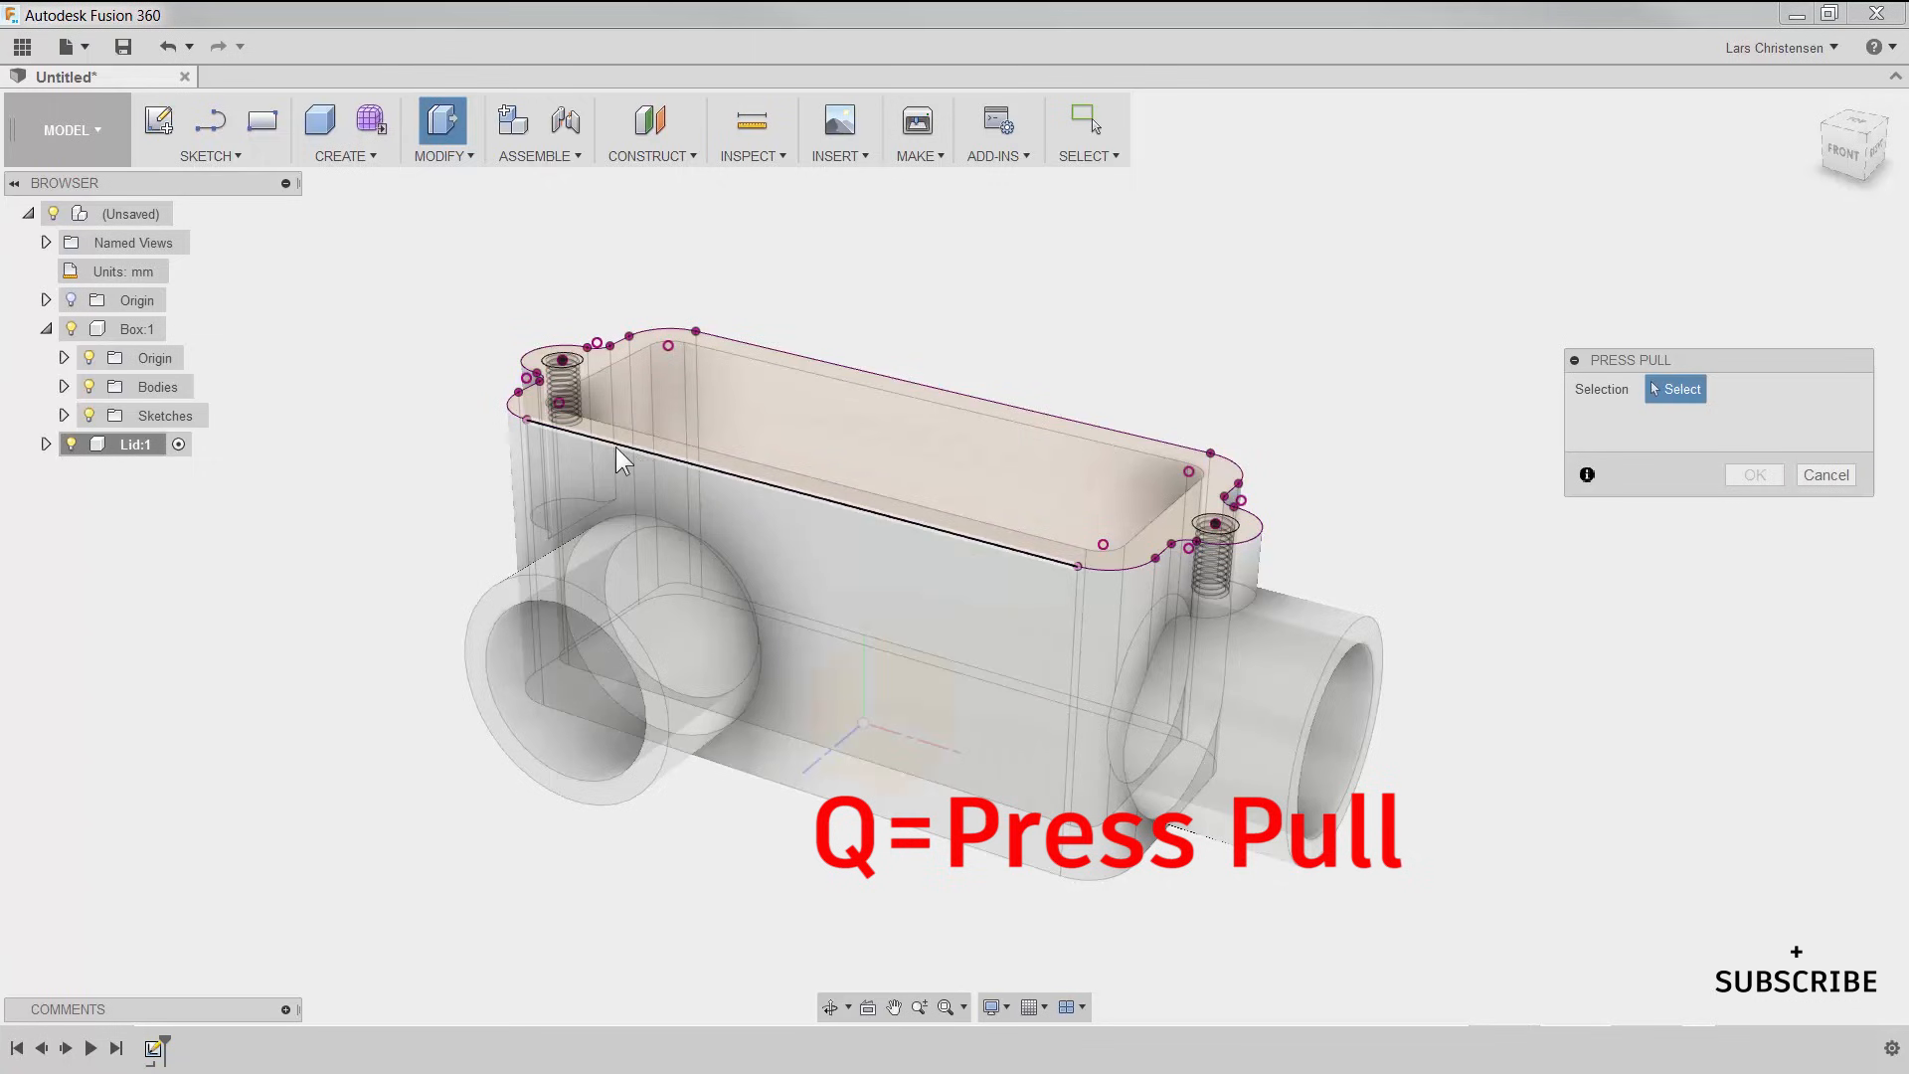
click(629, 438)
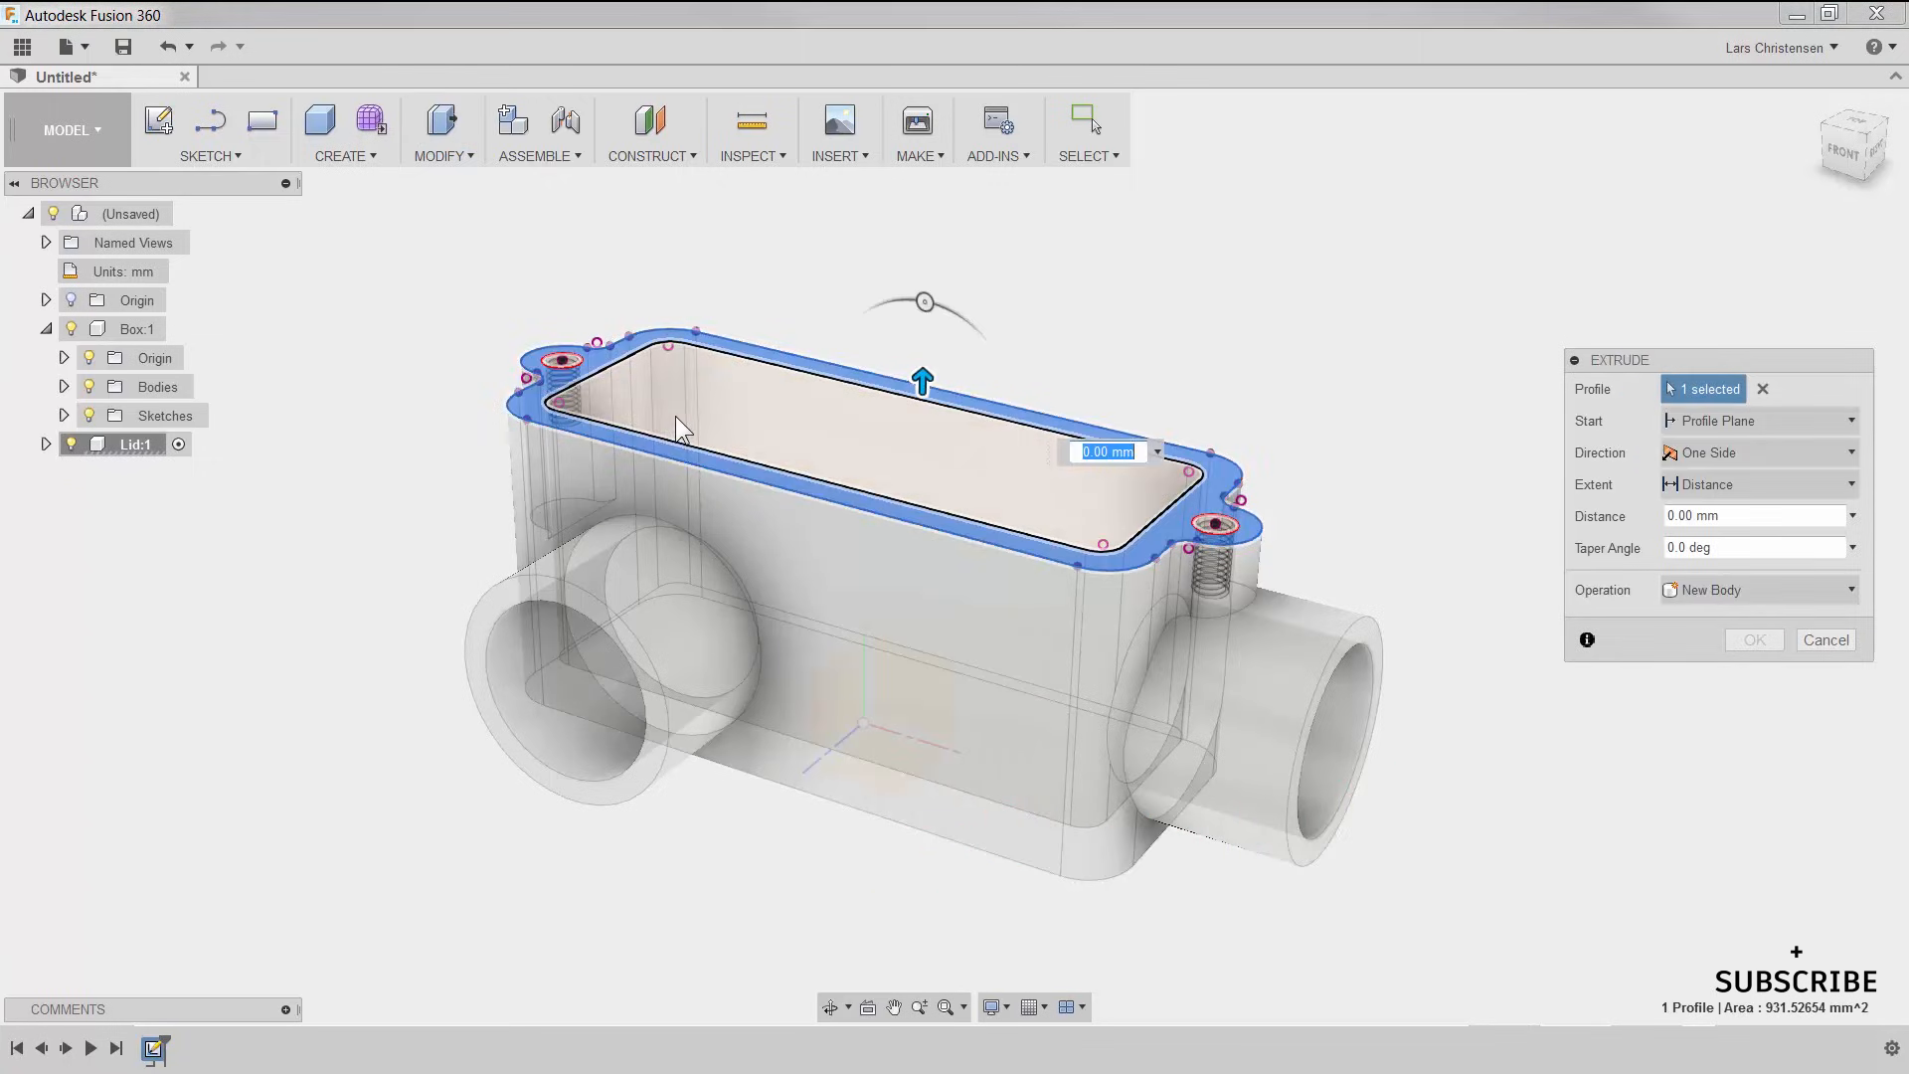
click(760, 404)
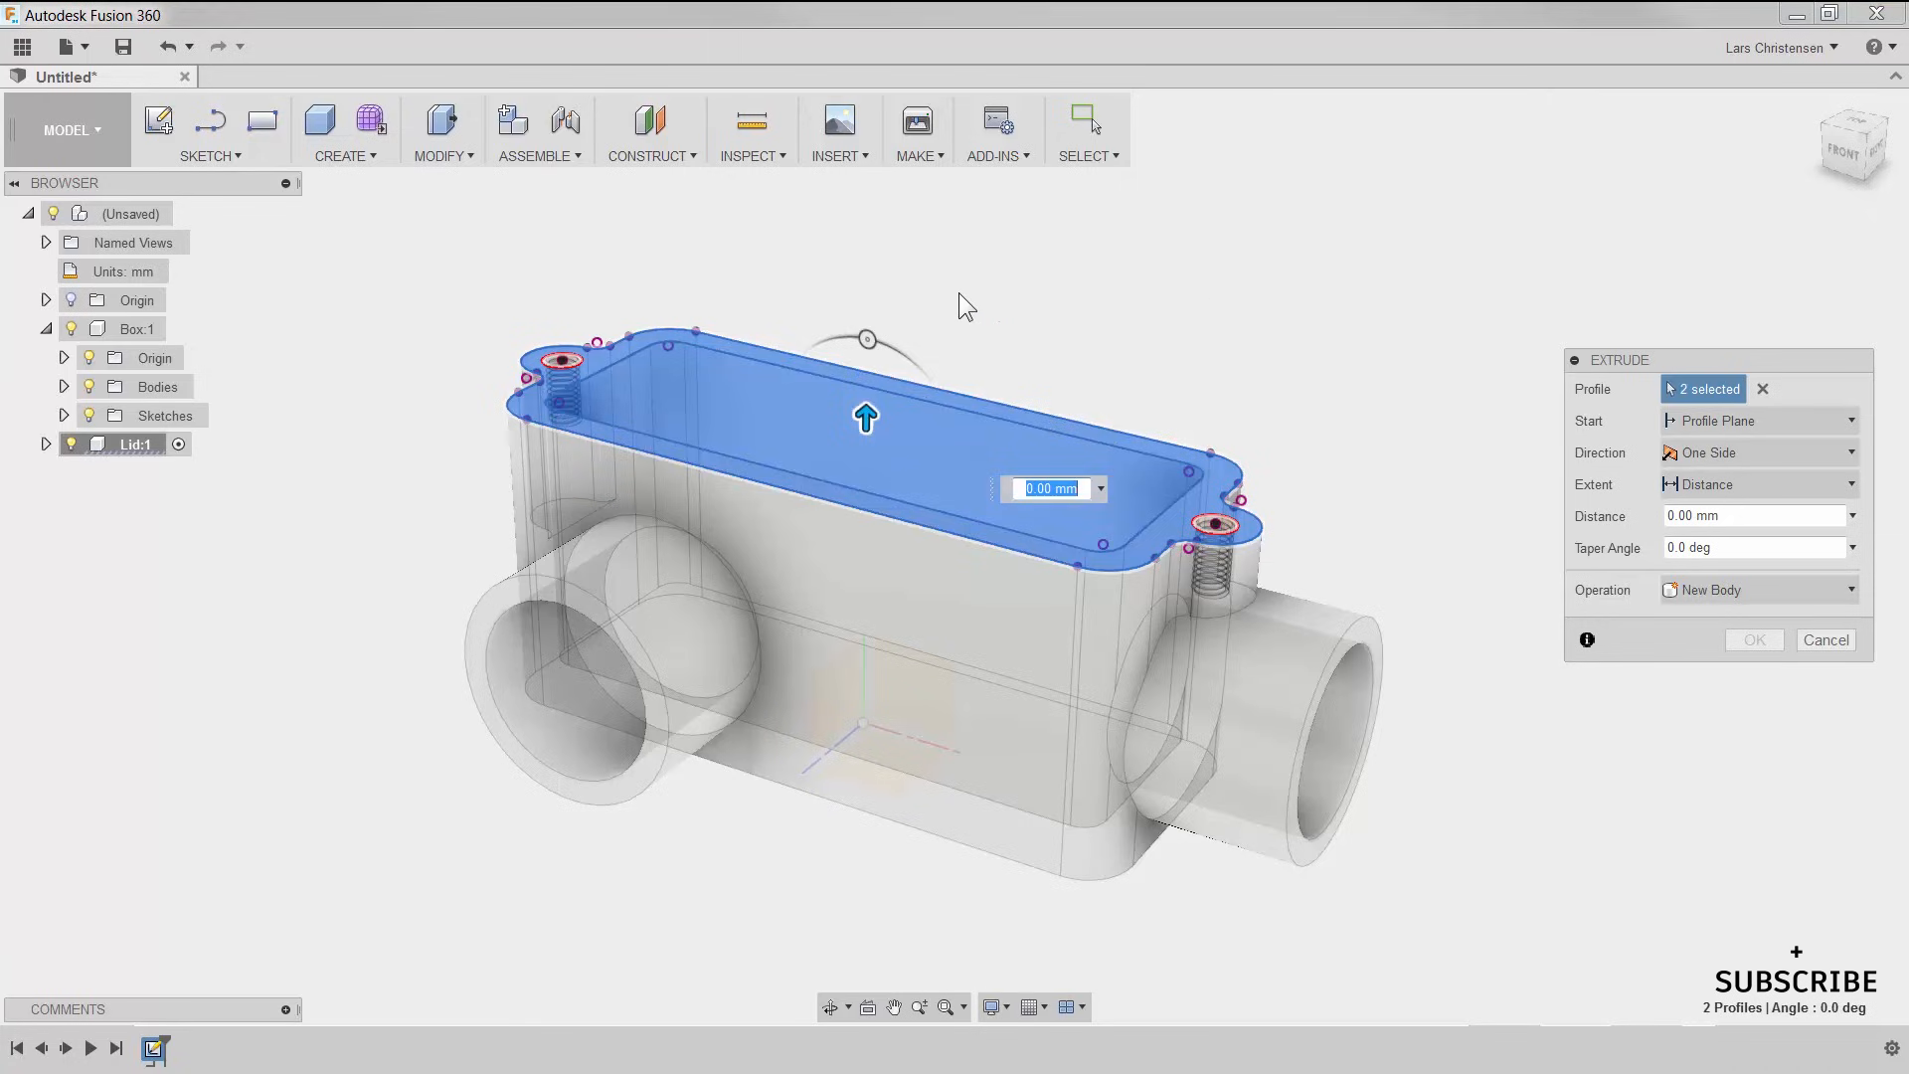
drag(866, 418, 866, 376)
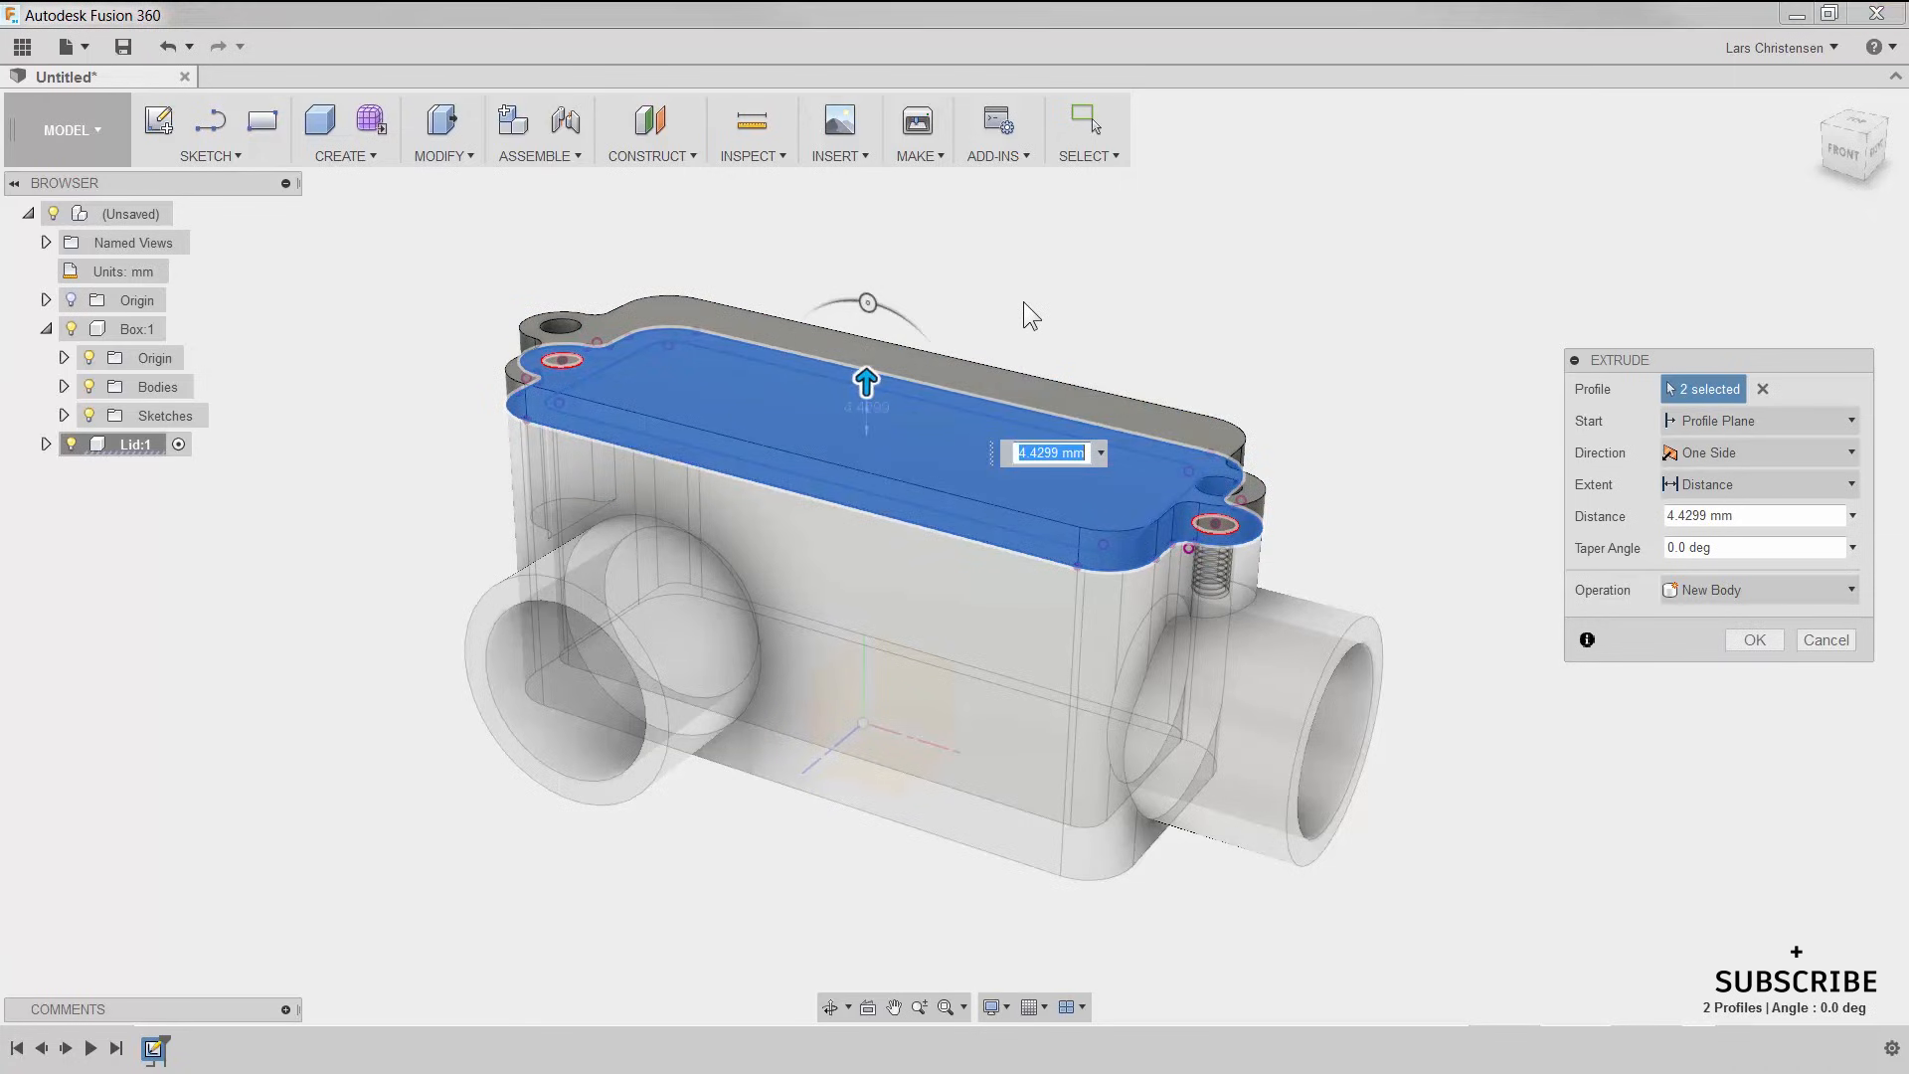
text(3)
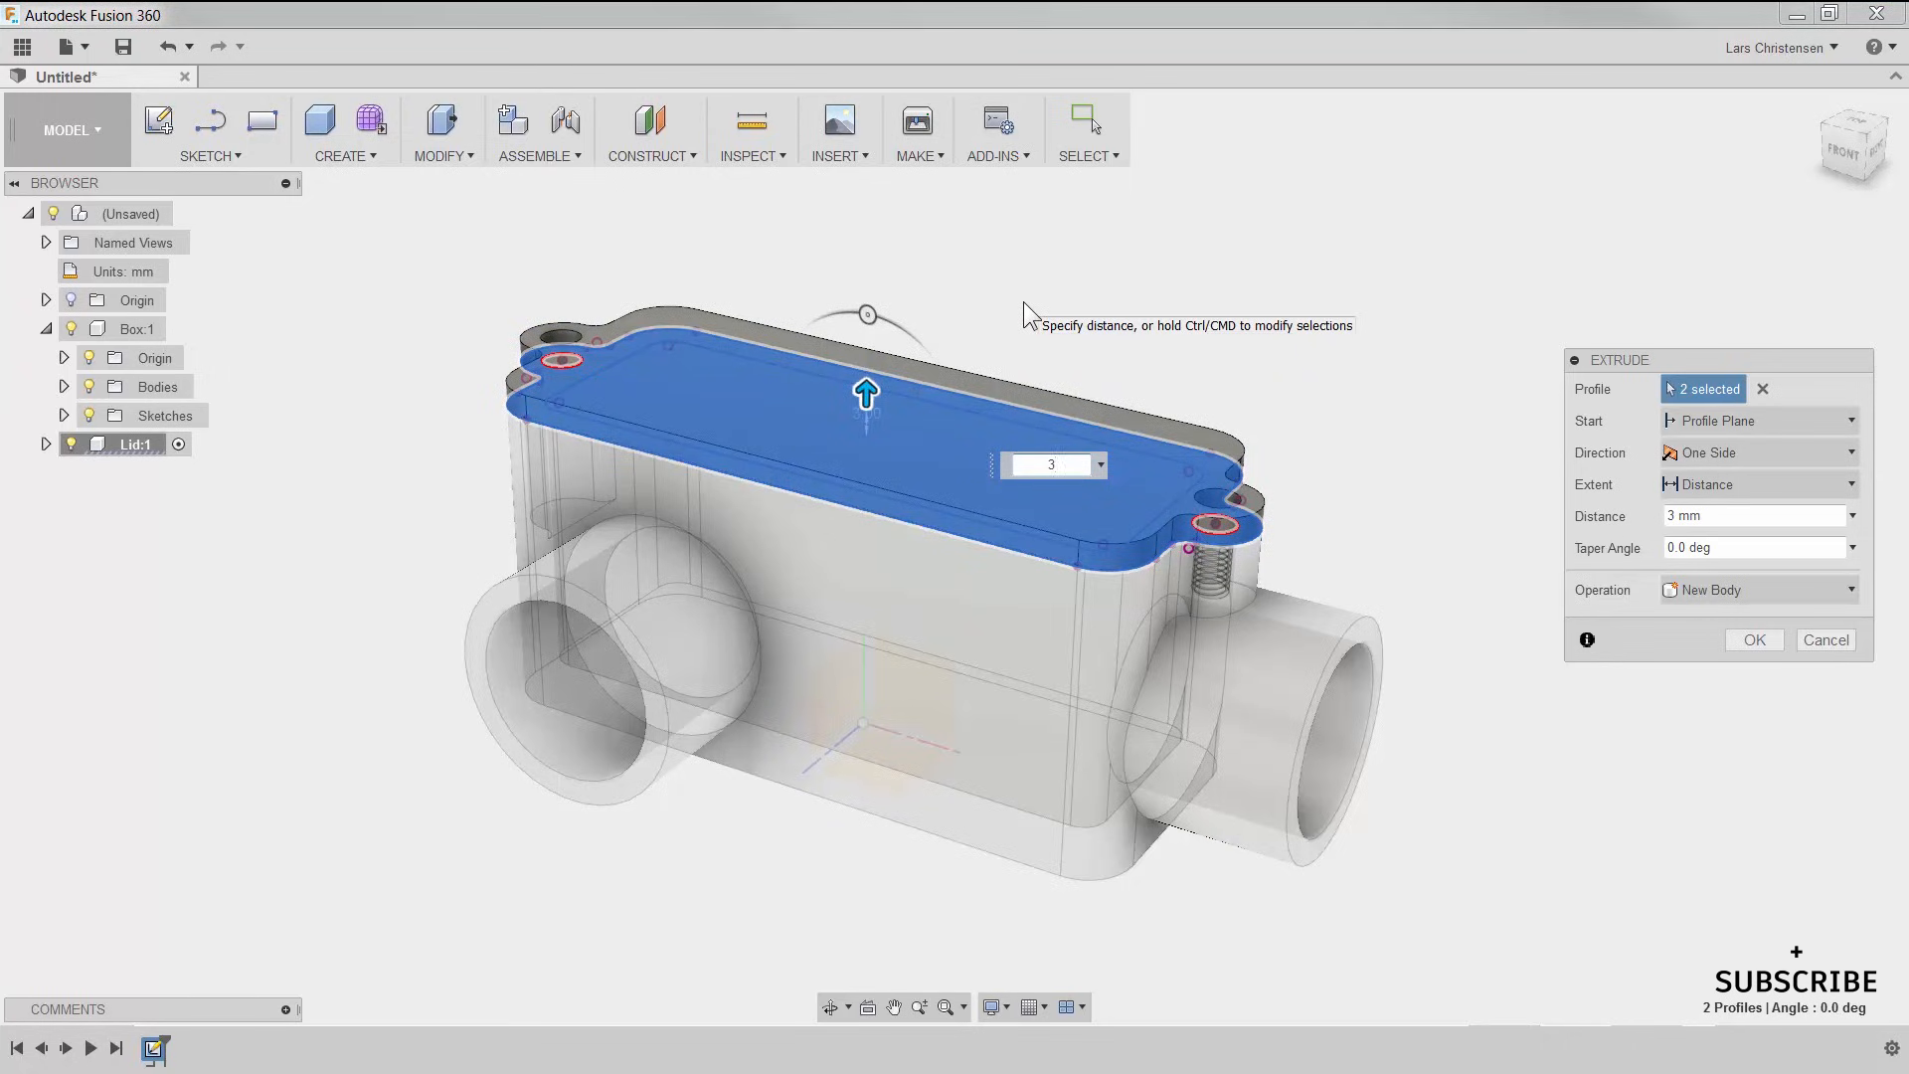
key(Return)
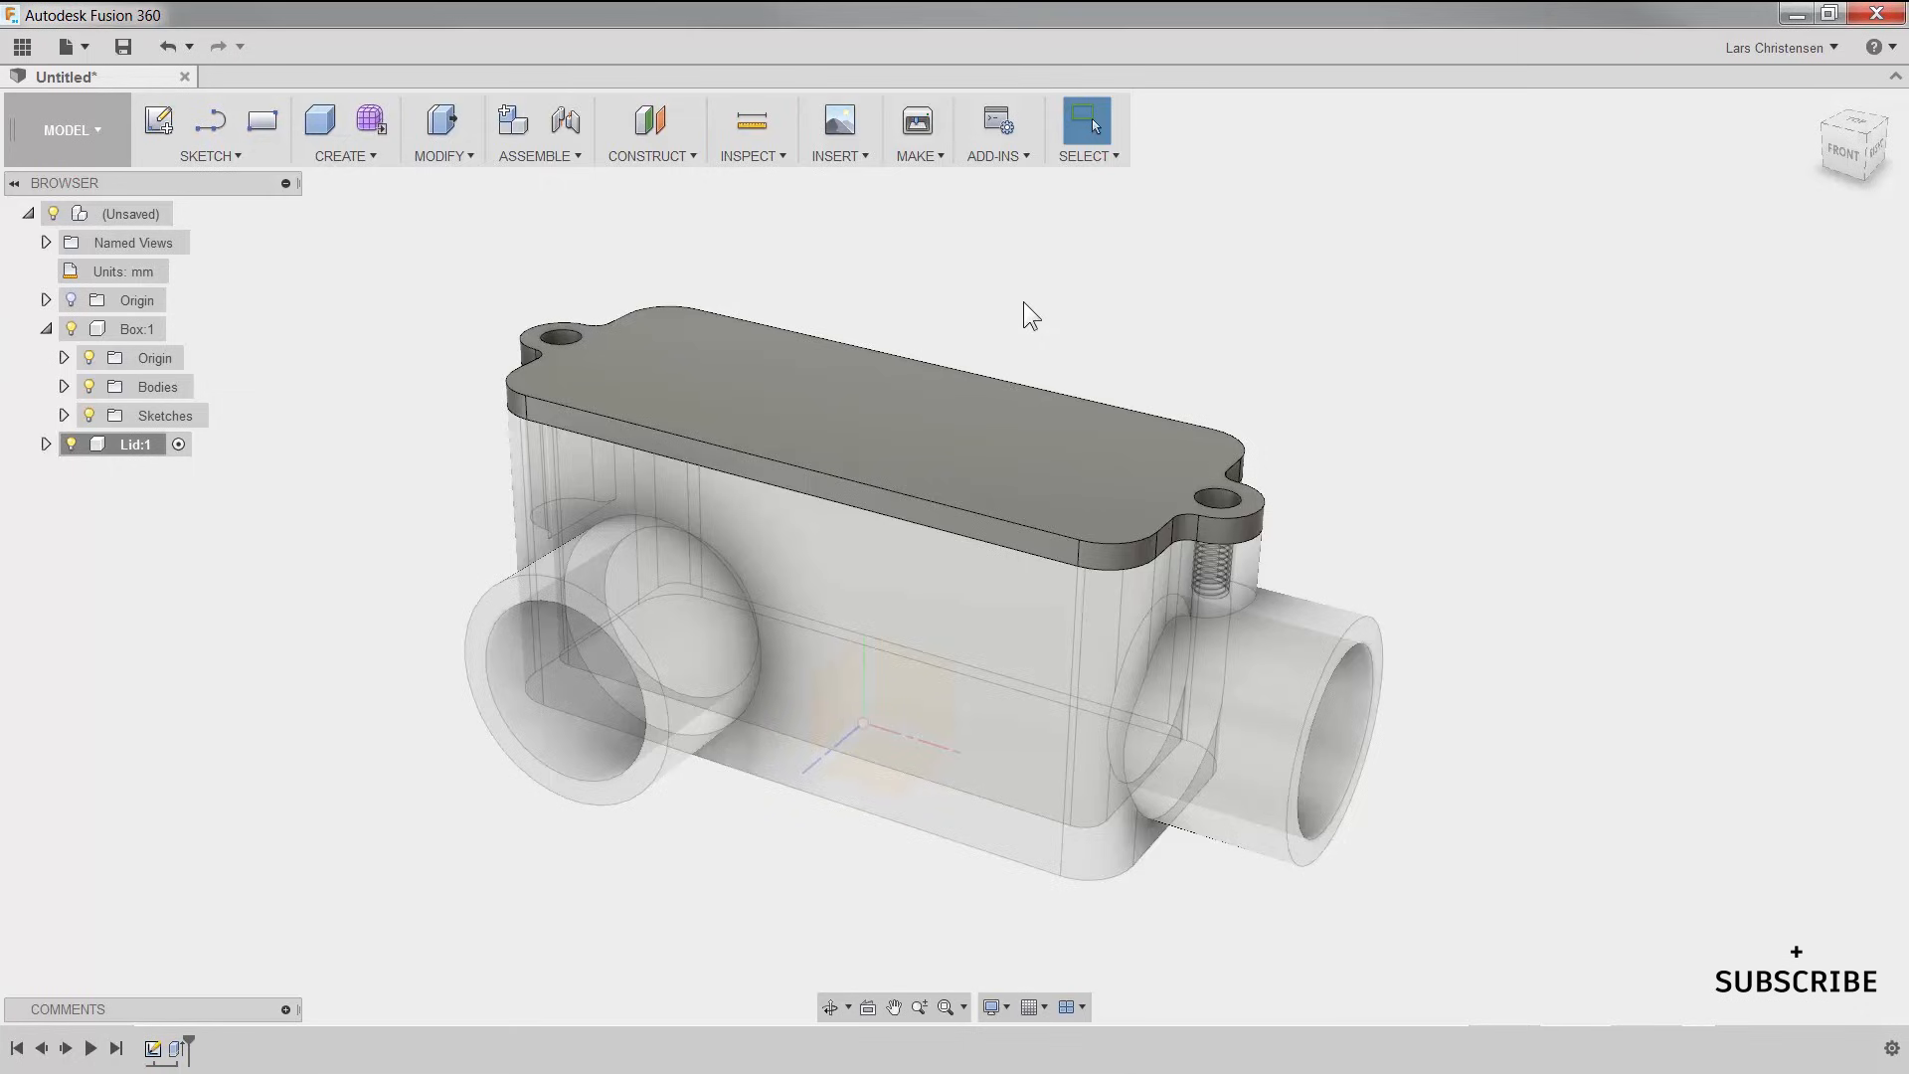
Step: Show the Lid component's origin planes and hide the Box component
click(658, 159)
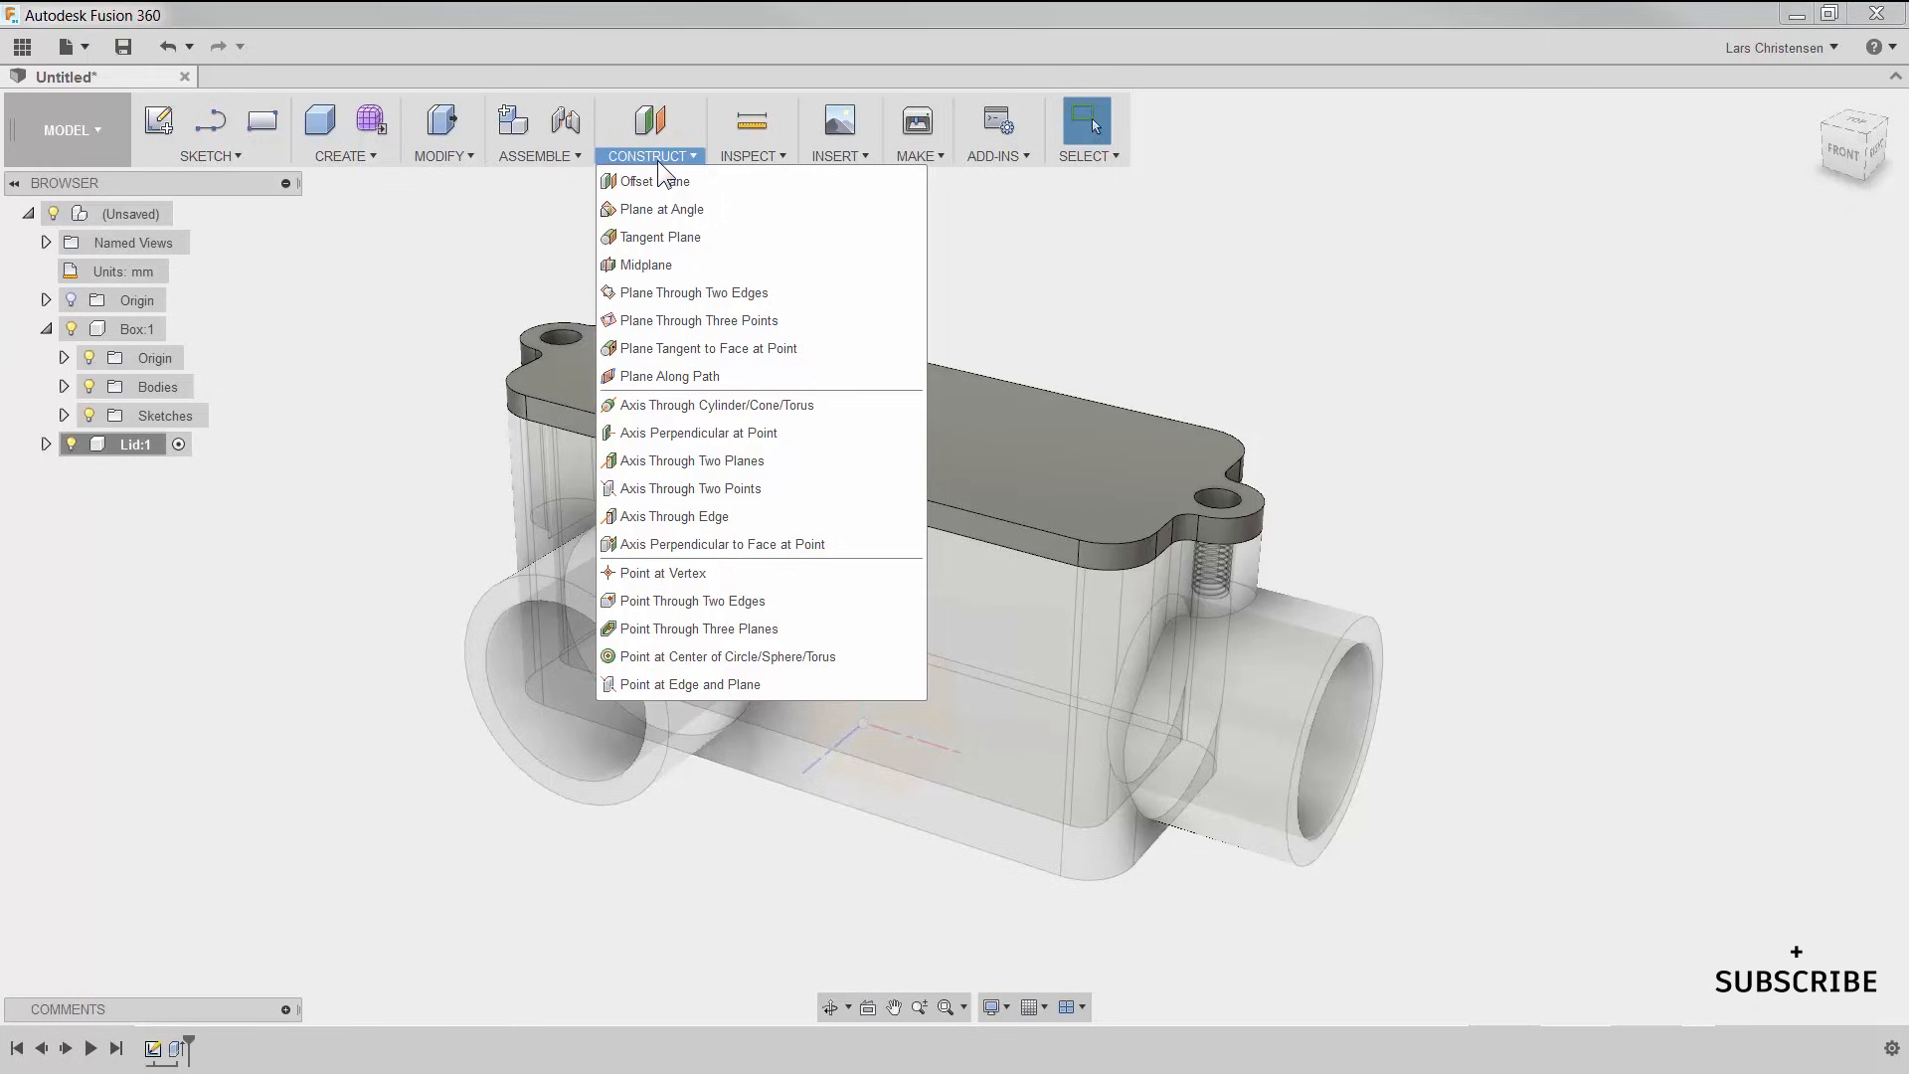
click(367, 262)
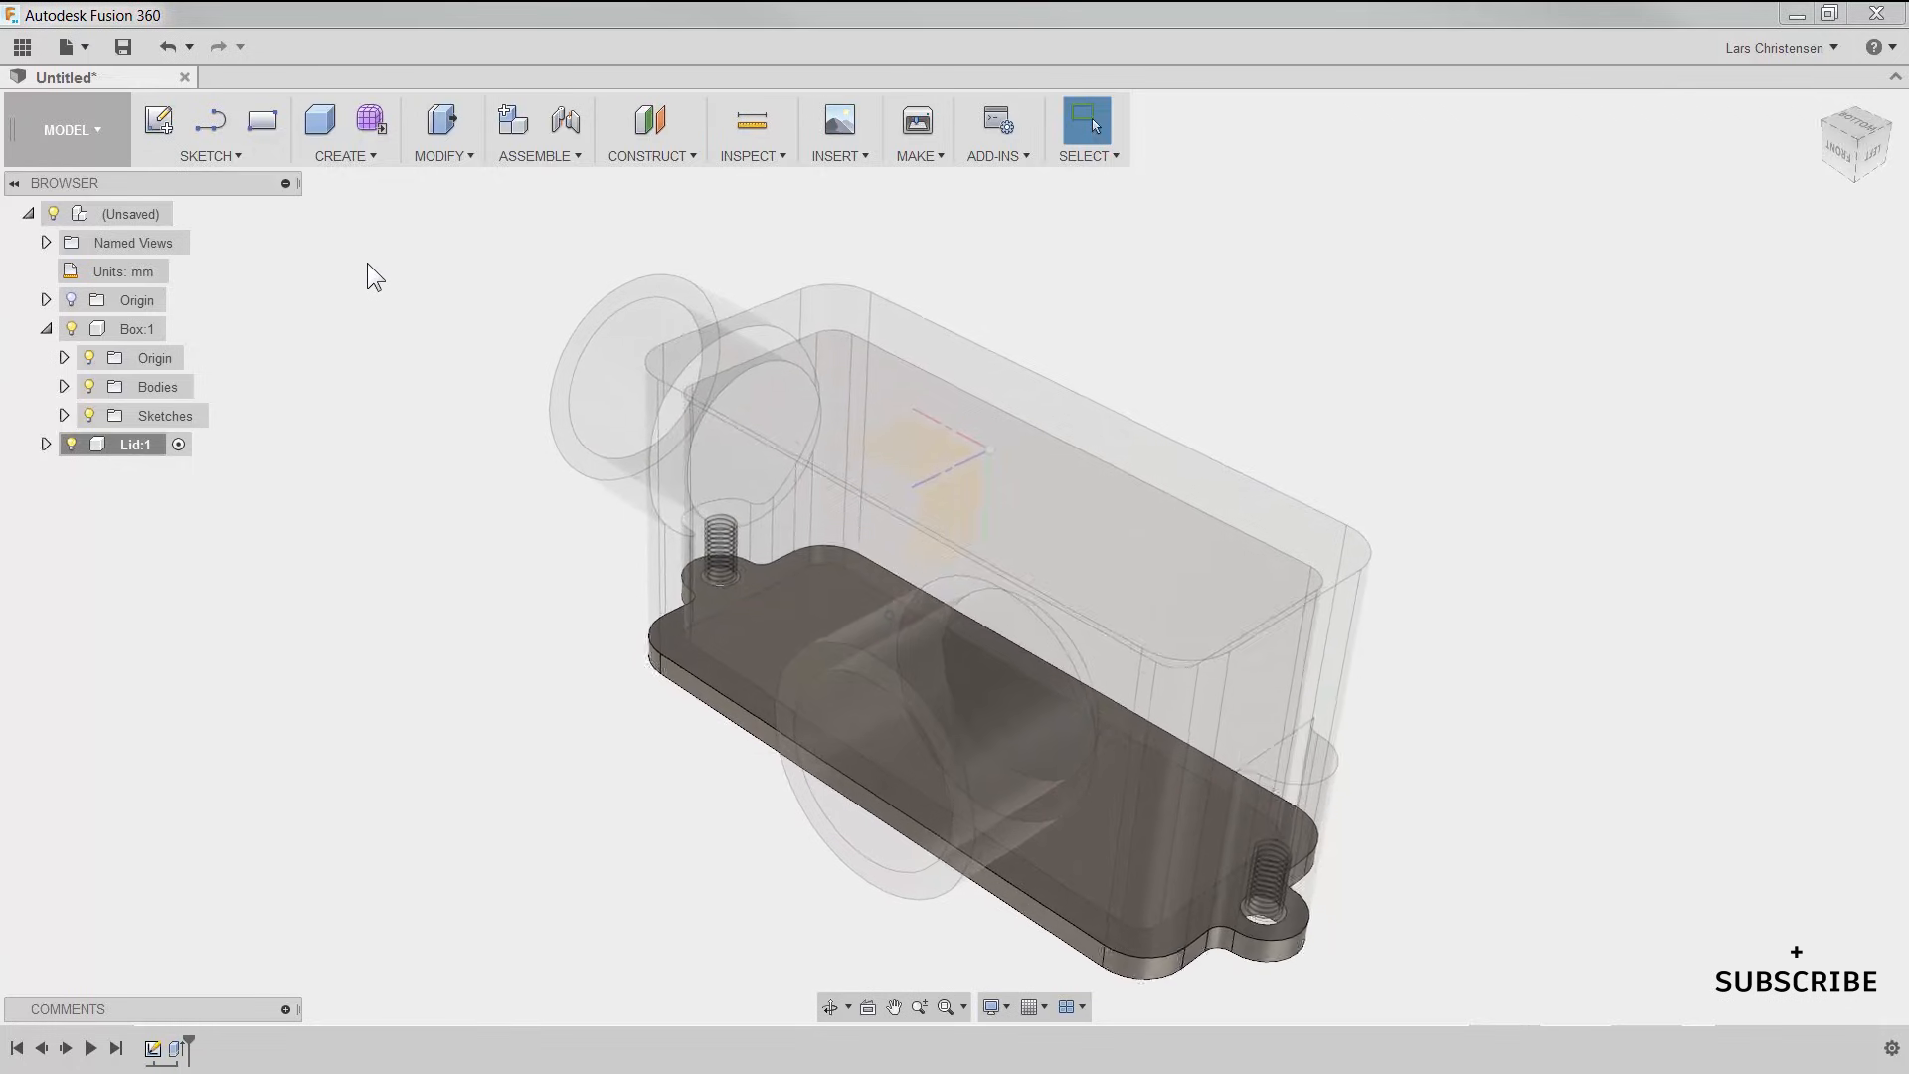
click(46, 444)
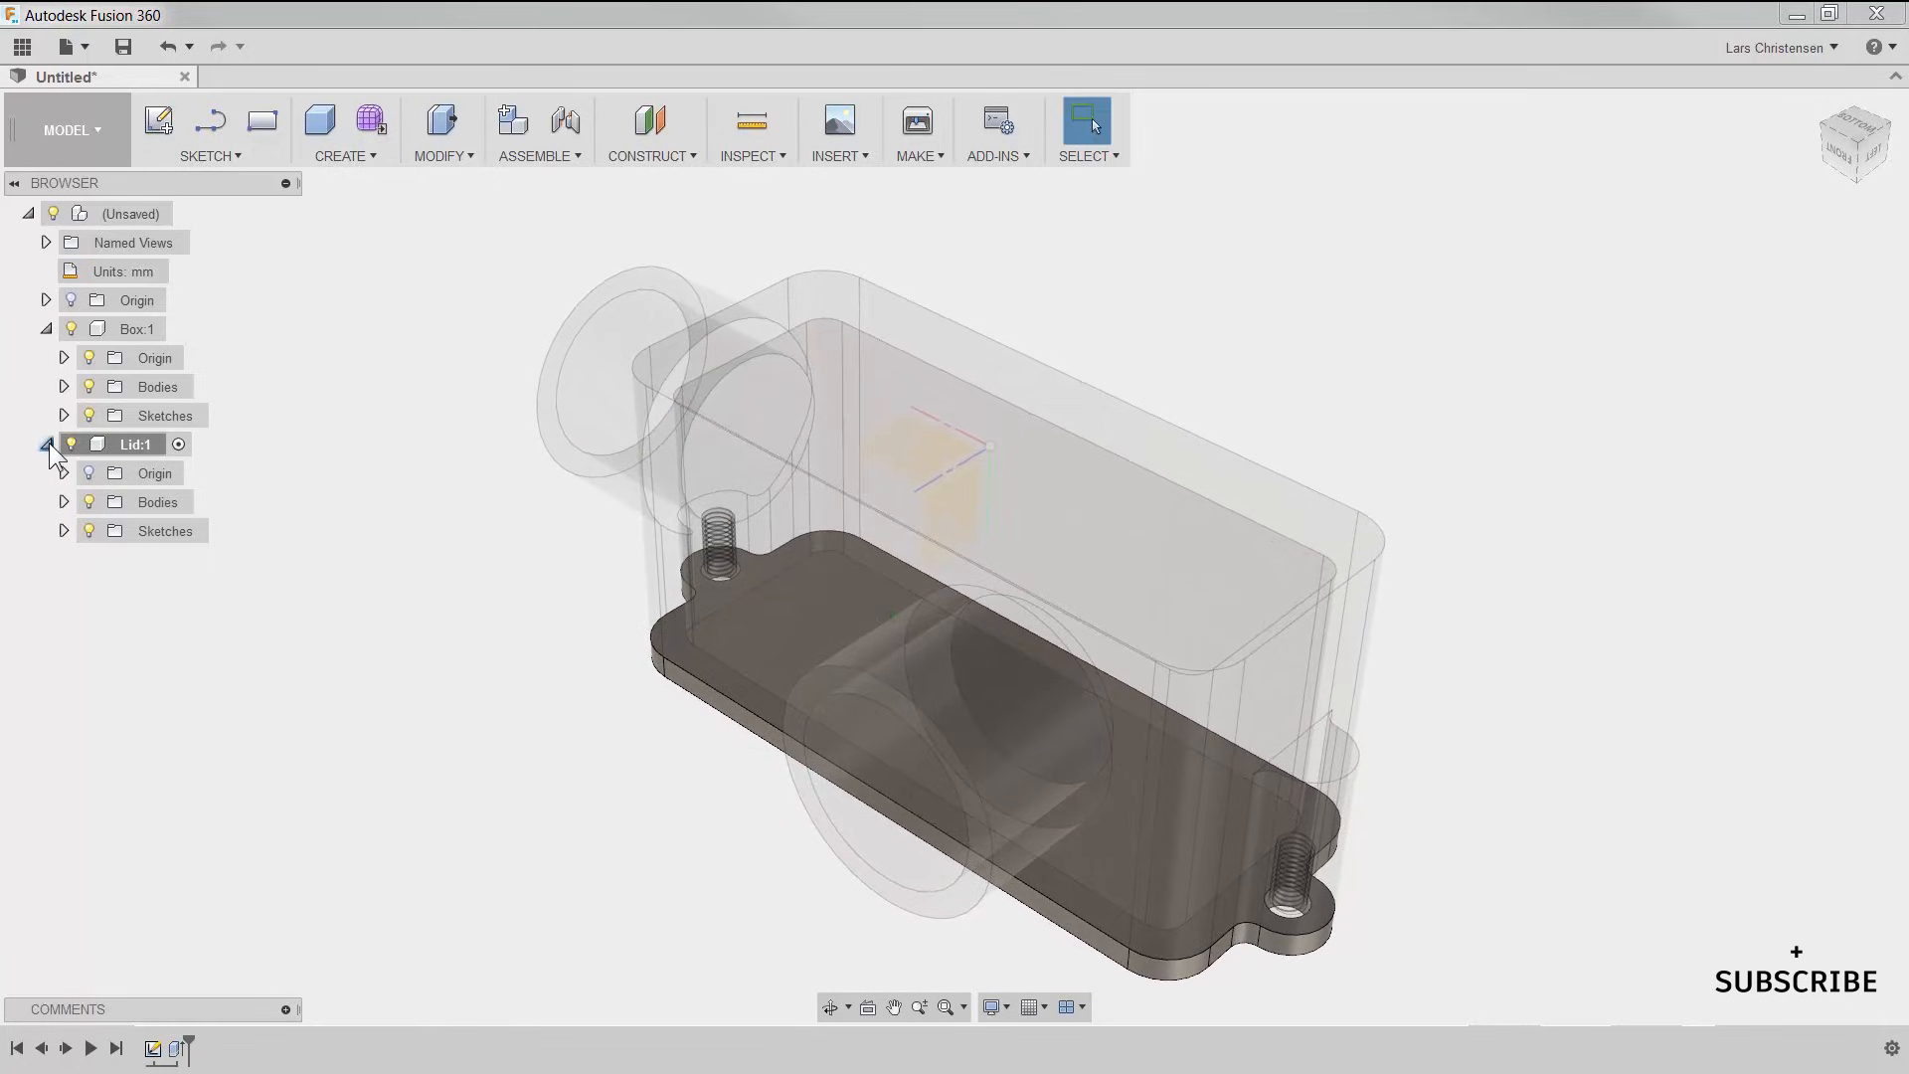
click(88, 474)
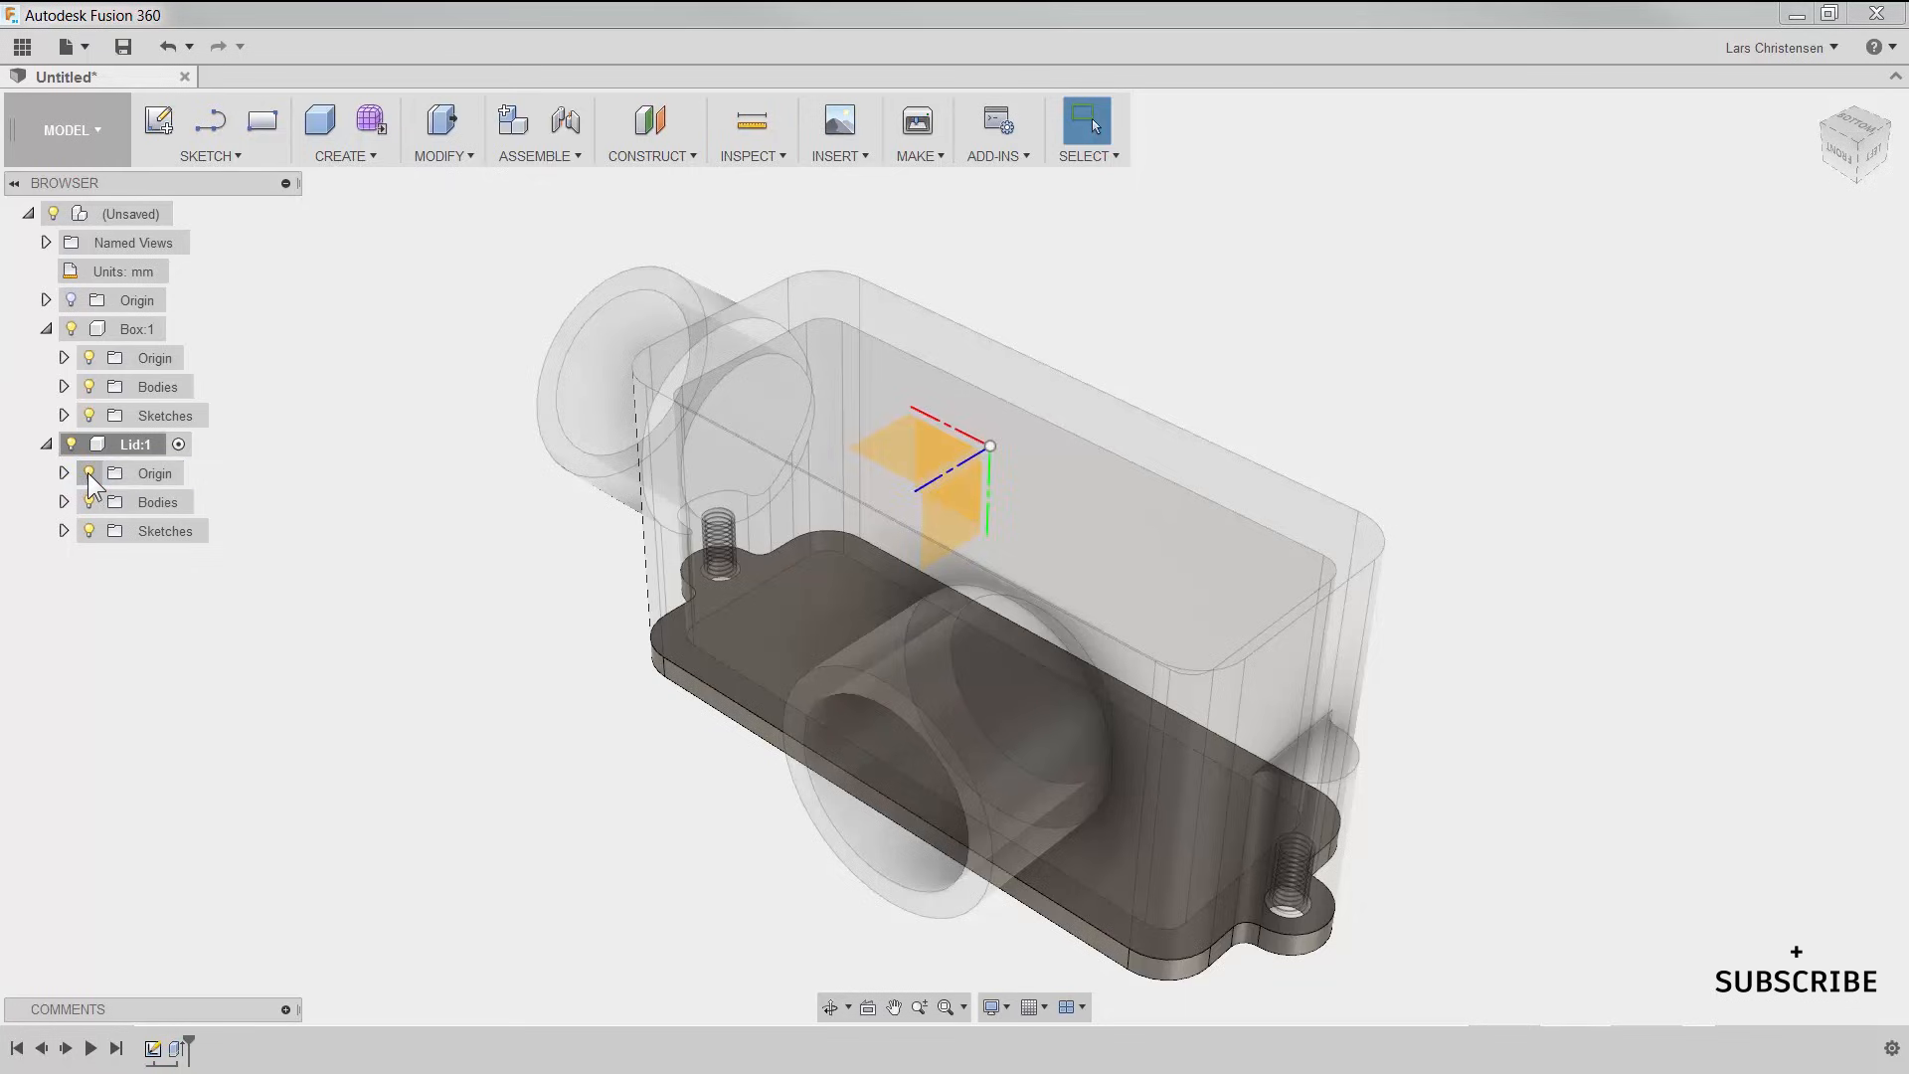
shift+middle_drag(328, 529, 497, 795)
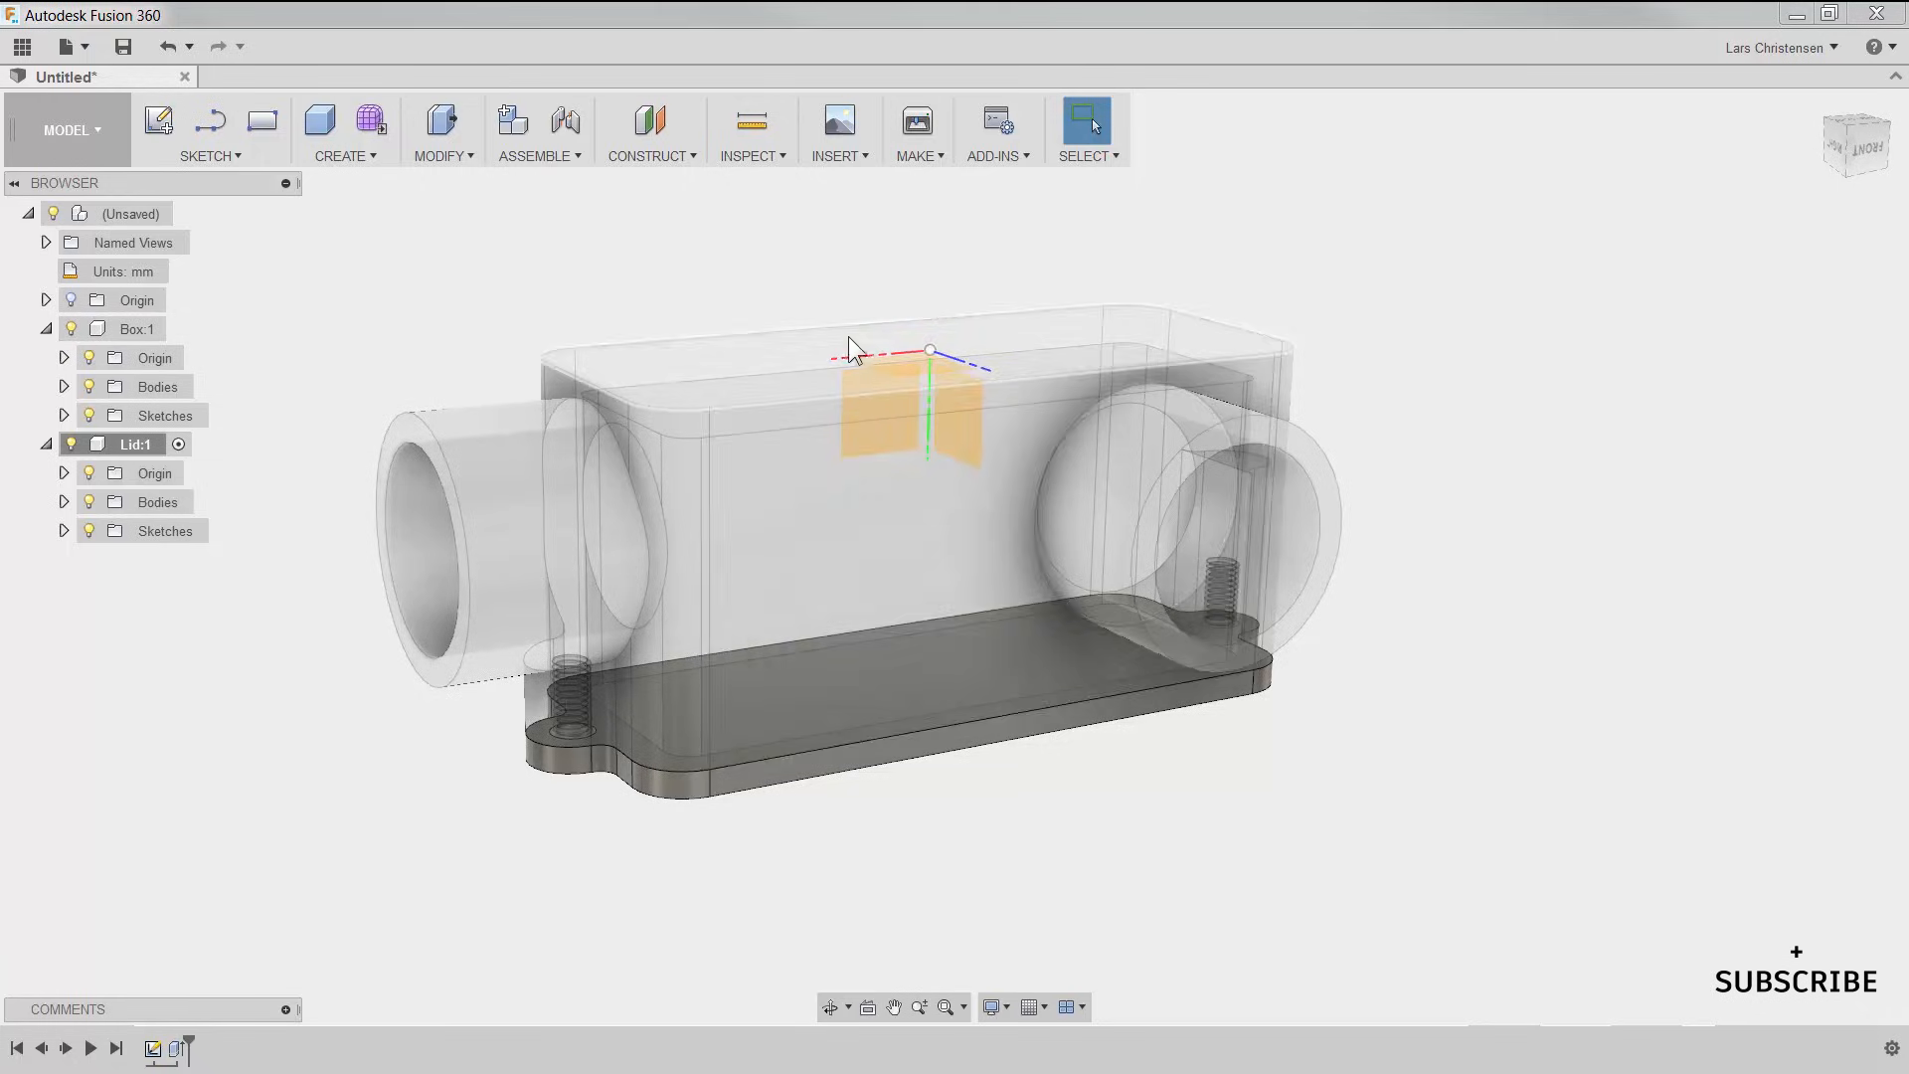
click(72, 329)
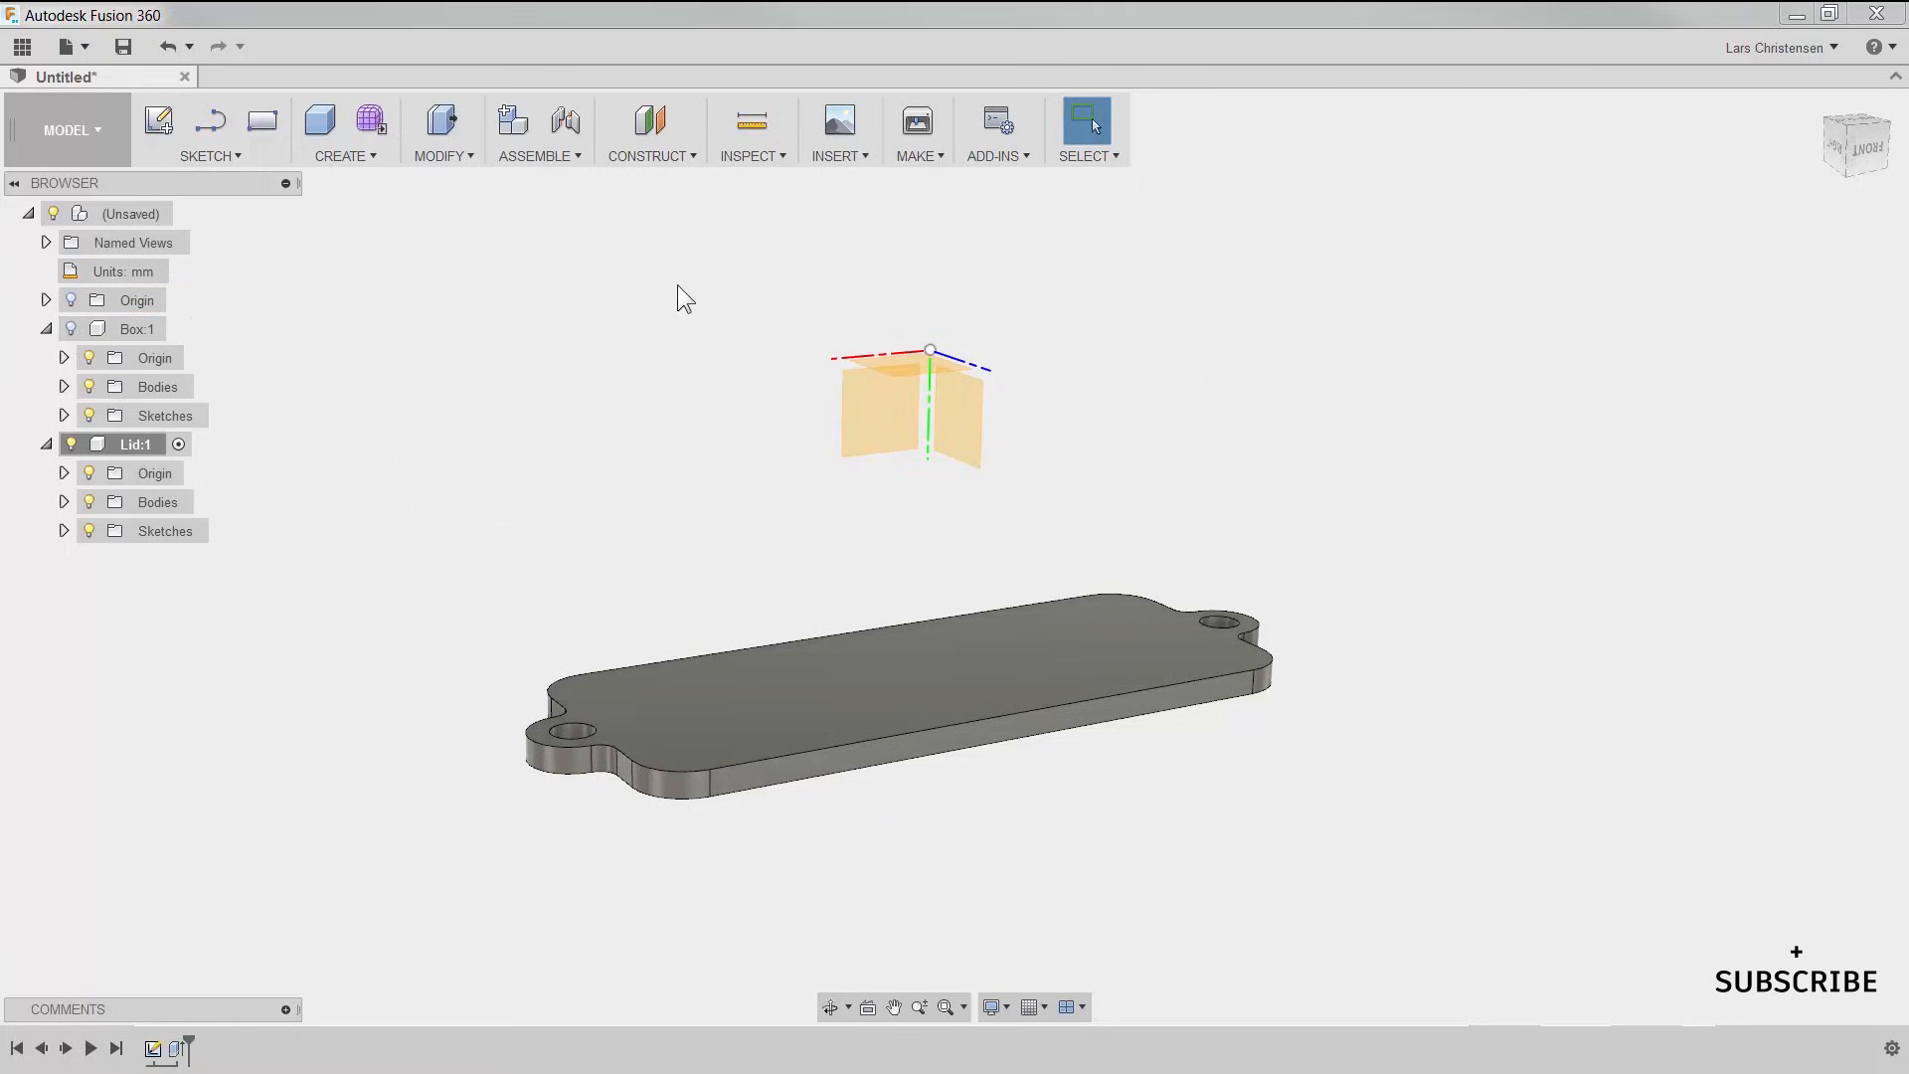
Step: Start an offset plane from the Lid's XY origin plane and pull it about 13.3 mm toward the lid's long side
click(649, 124)
click(867, 442)
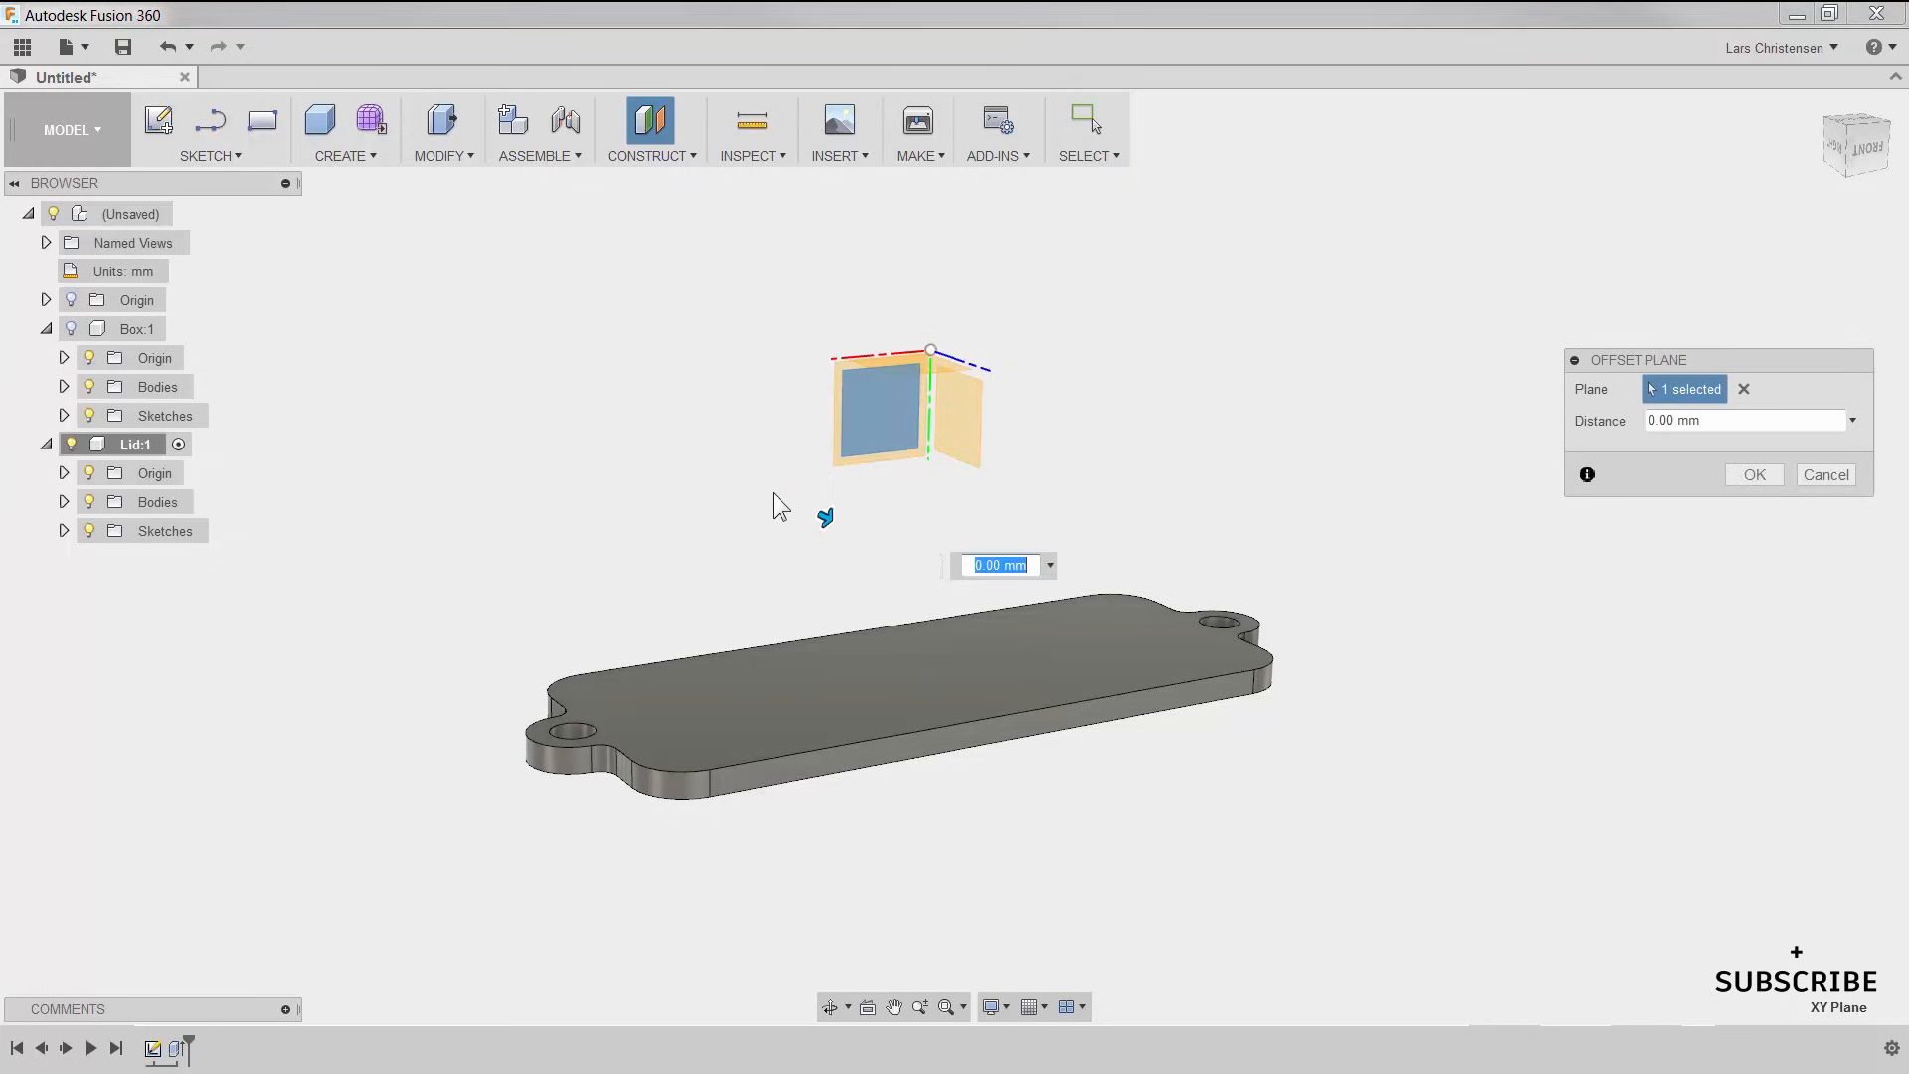
shift+middle_drag(857, 550, 931, 583)
drag(916, 547, 1027, 590)
shift+middle_drag(612, 571, 662, 515)
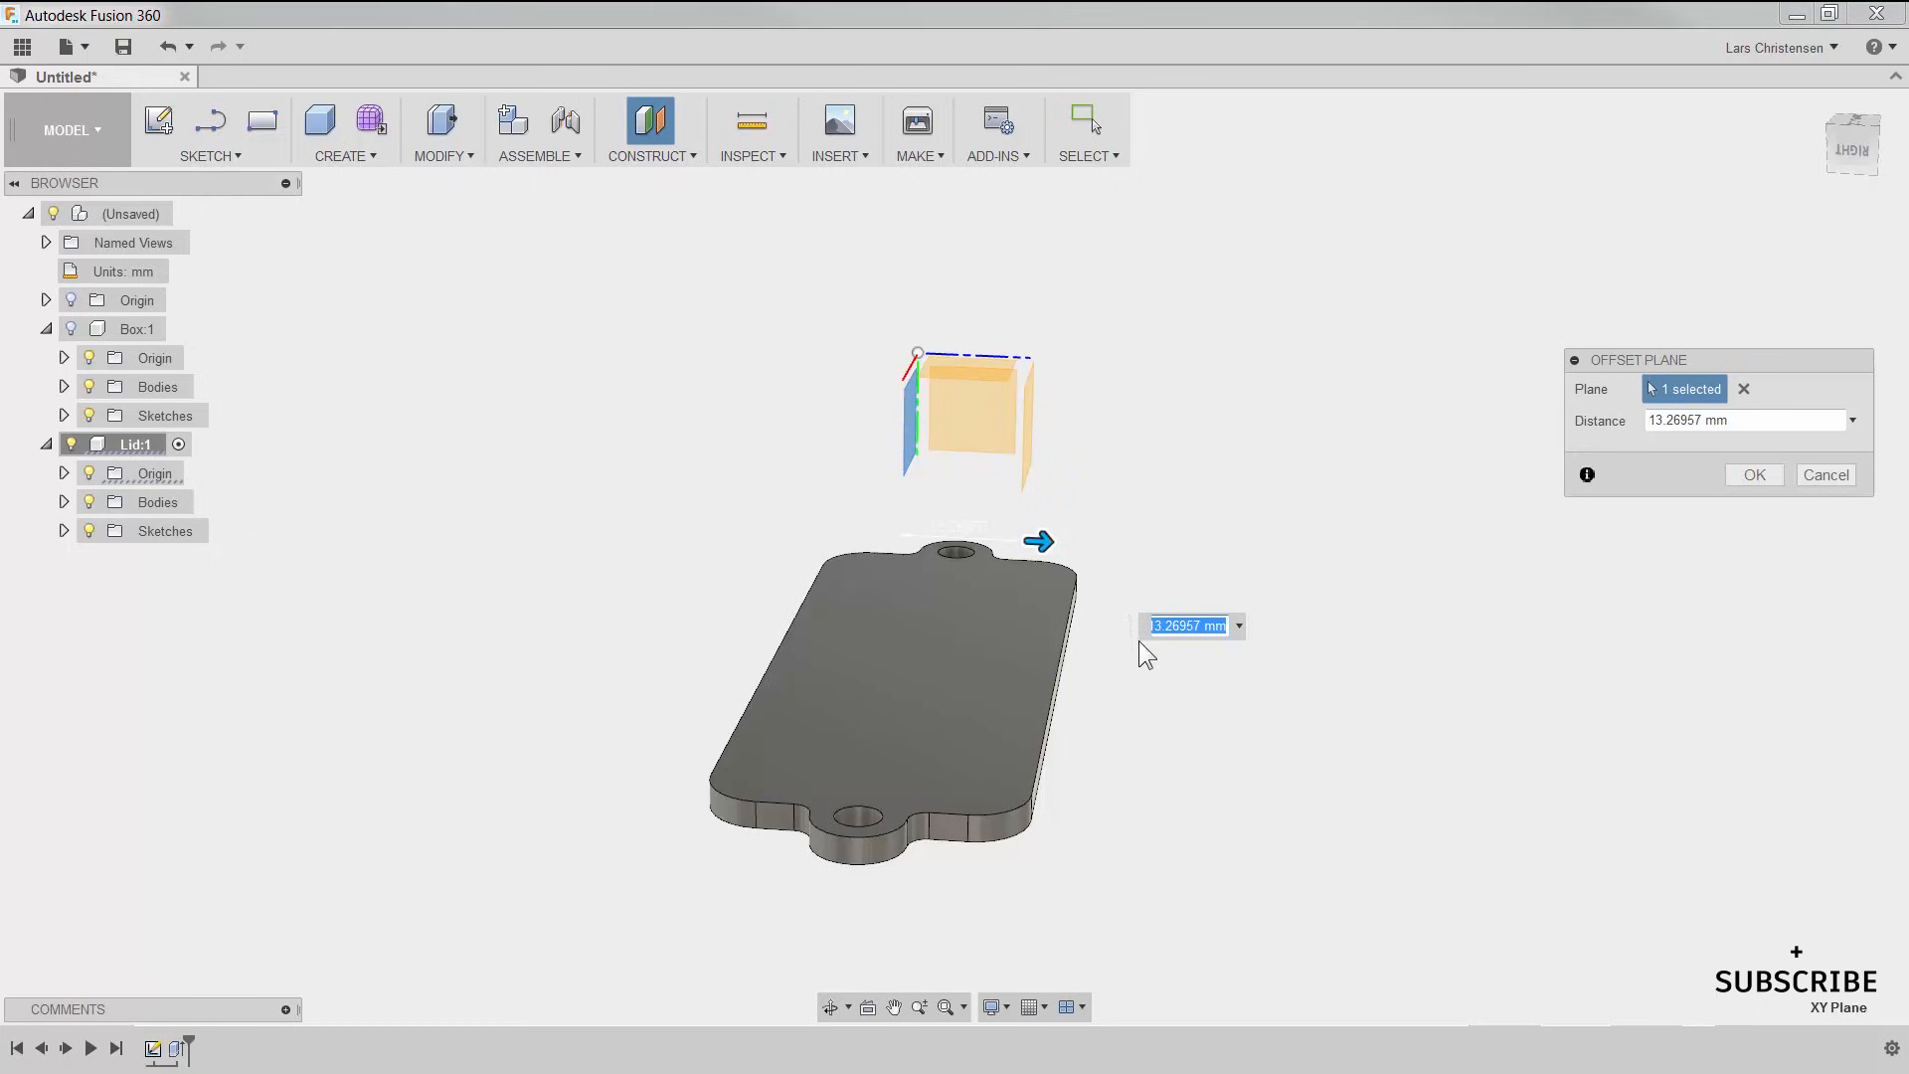
shift+middle_drag(1199, 746, 1103, 741)
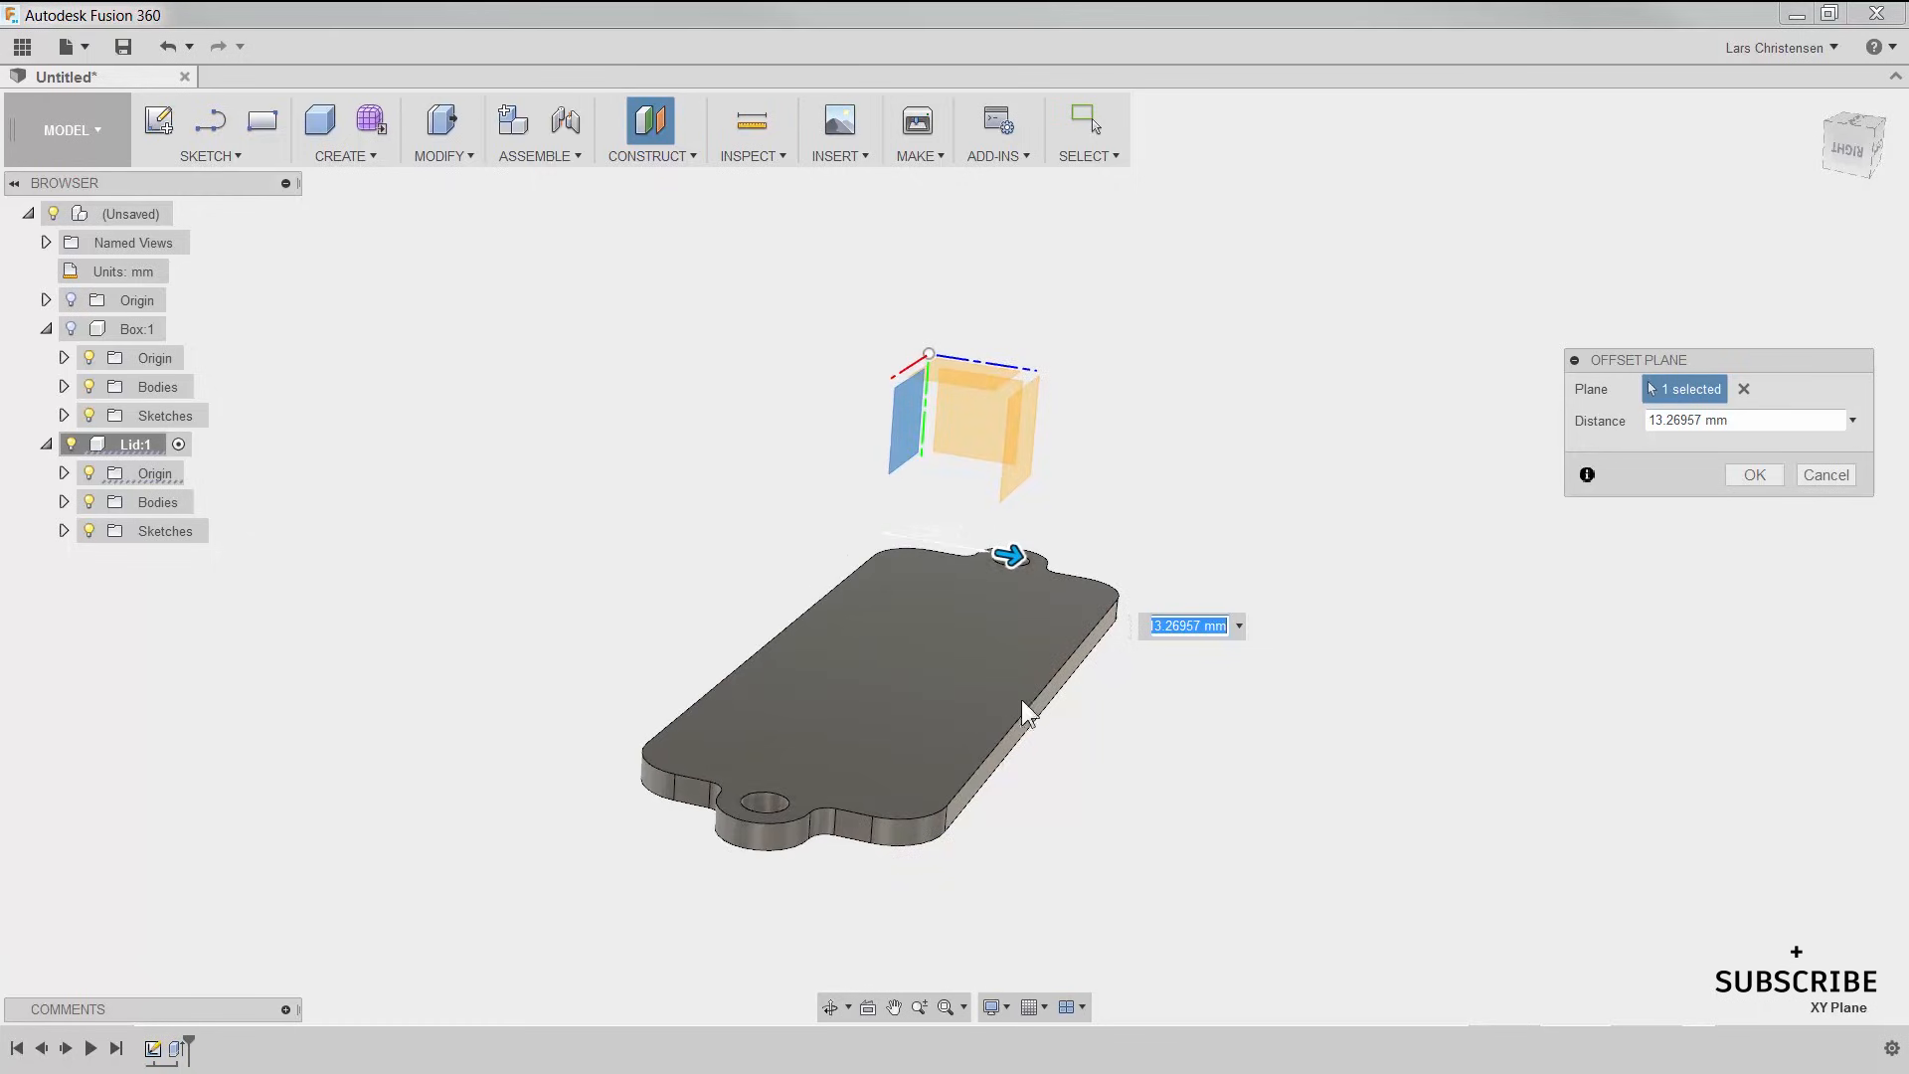
shift+middle_drag(1215, 464, 1166, 379)
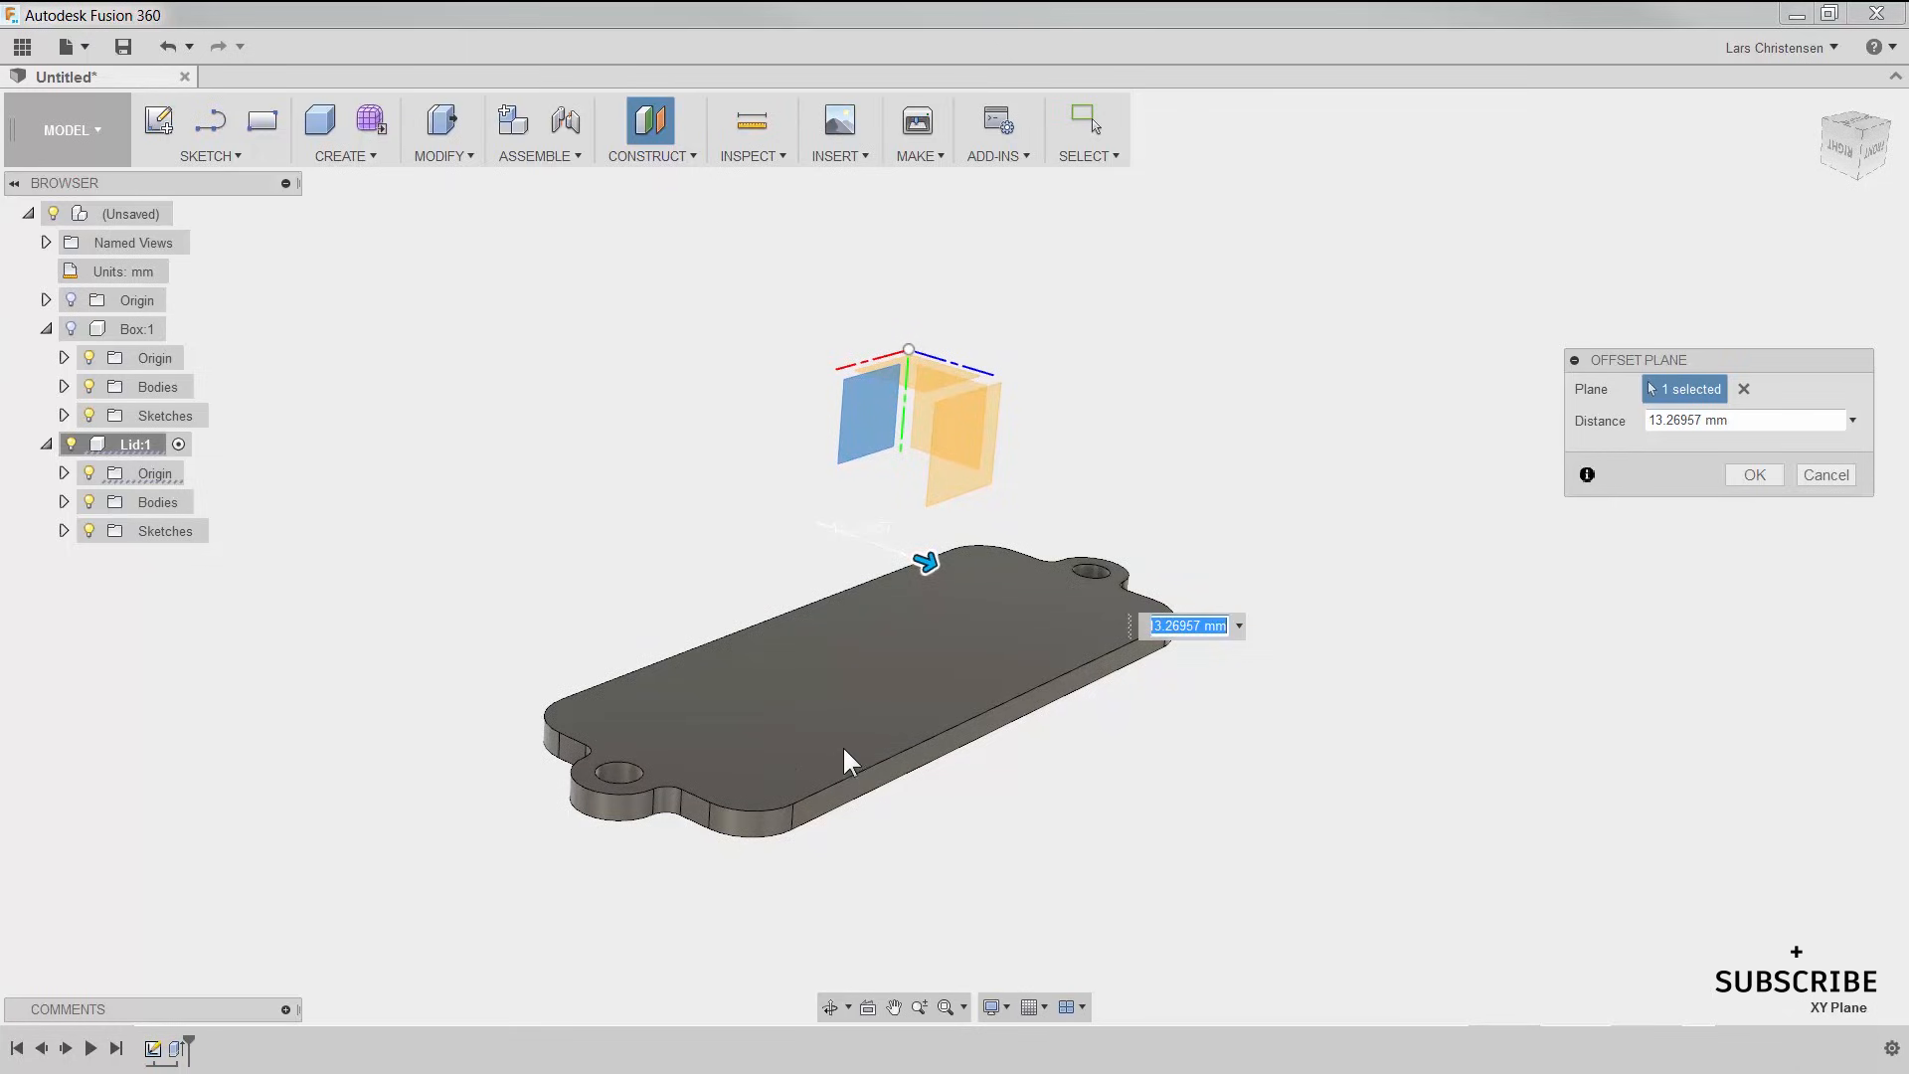
Step: Hide the Lid's bodies and show the Box component as a reference for the offset plane
click(89, 501)
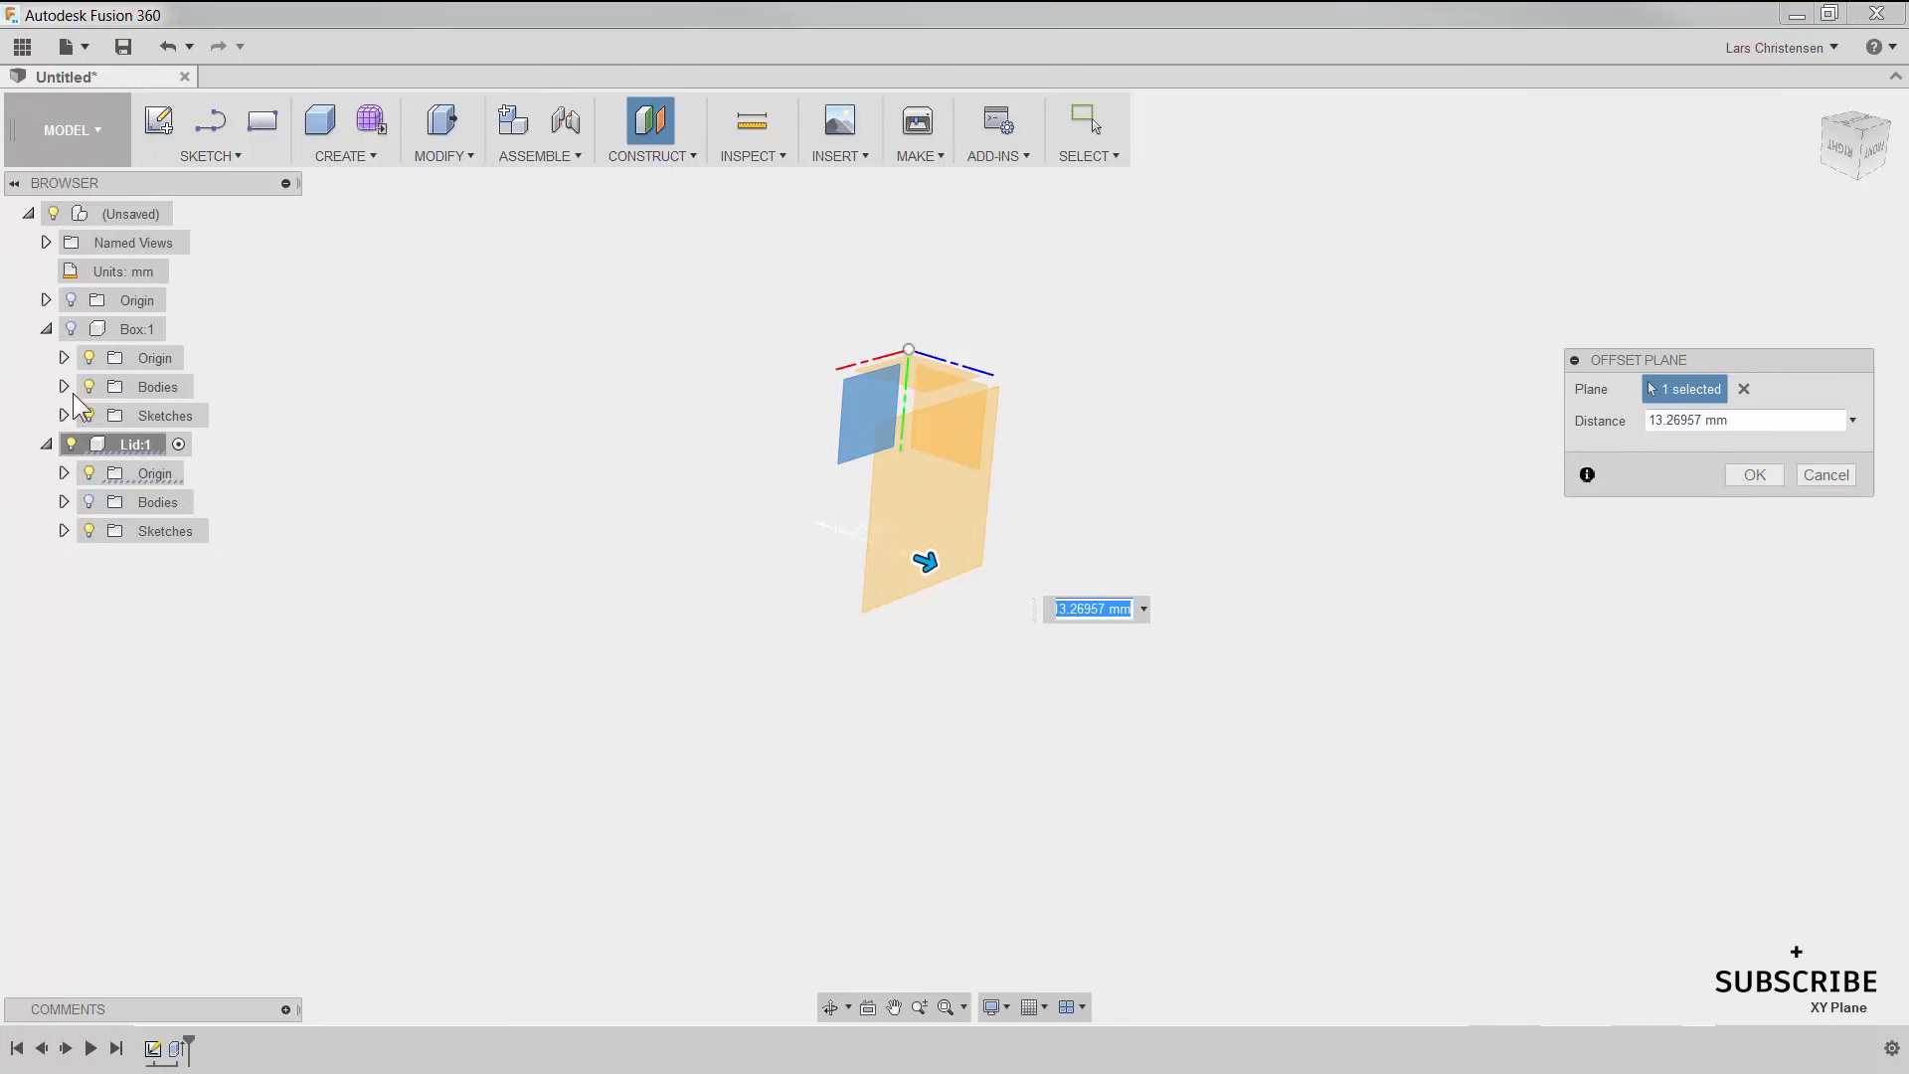
click(71, 328)
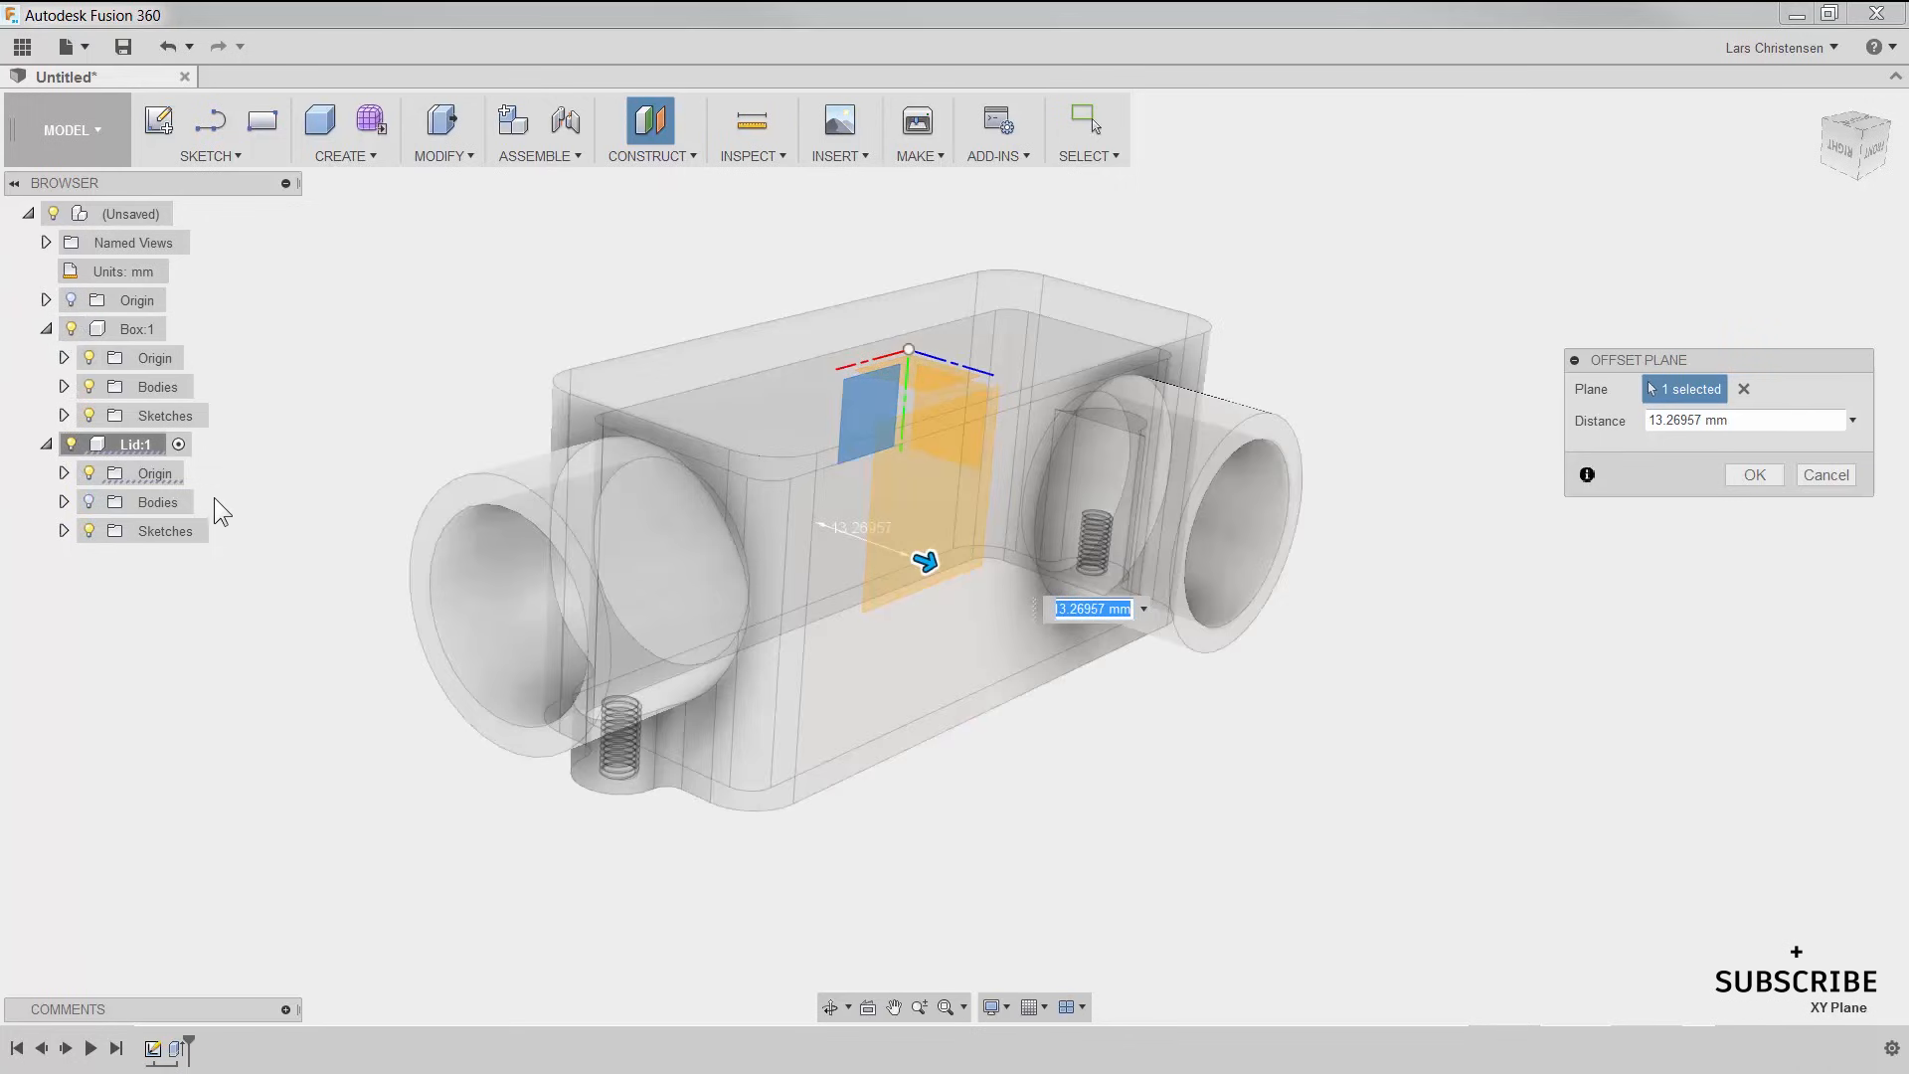
shift+middle_drag(300, 628, 1069, 571)
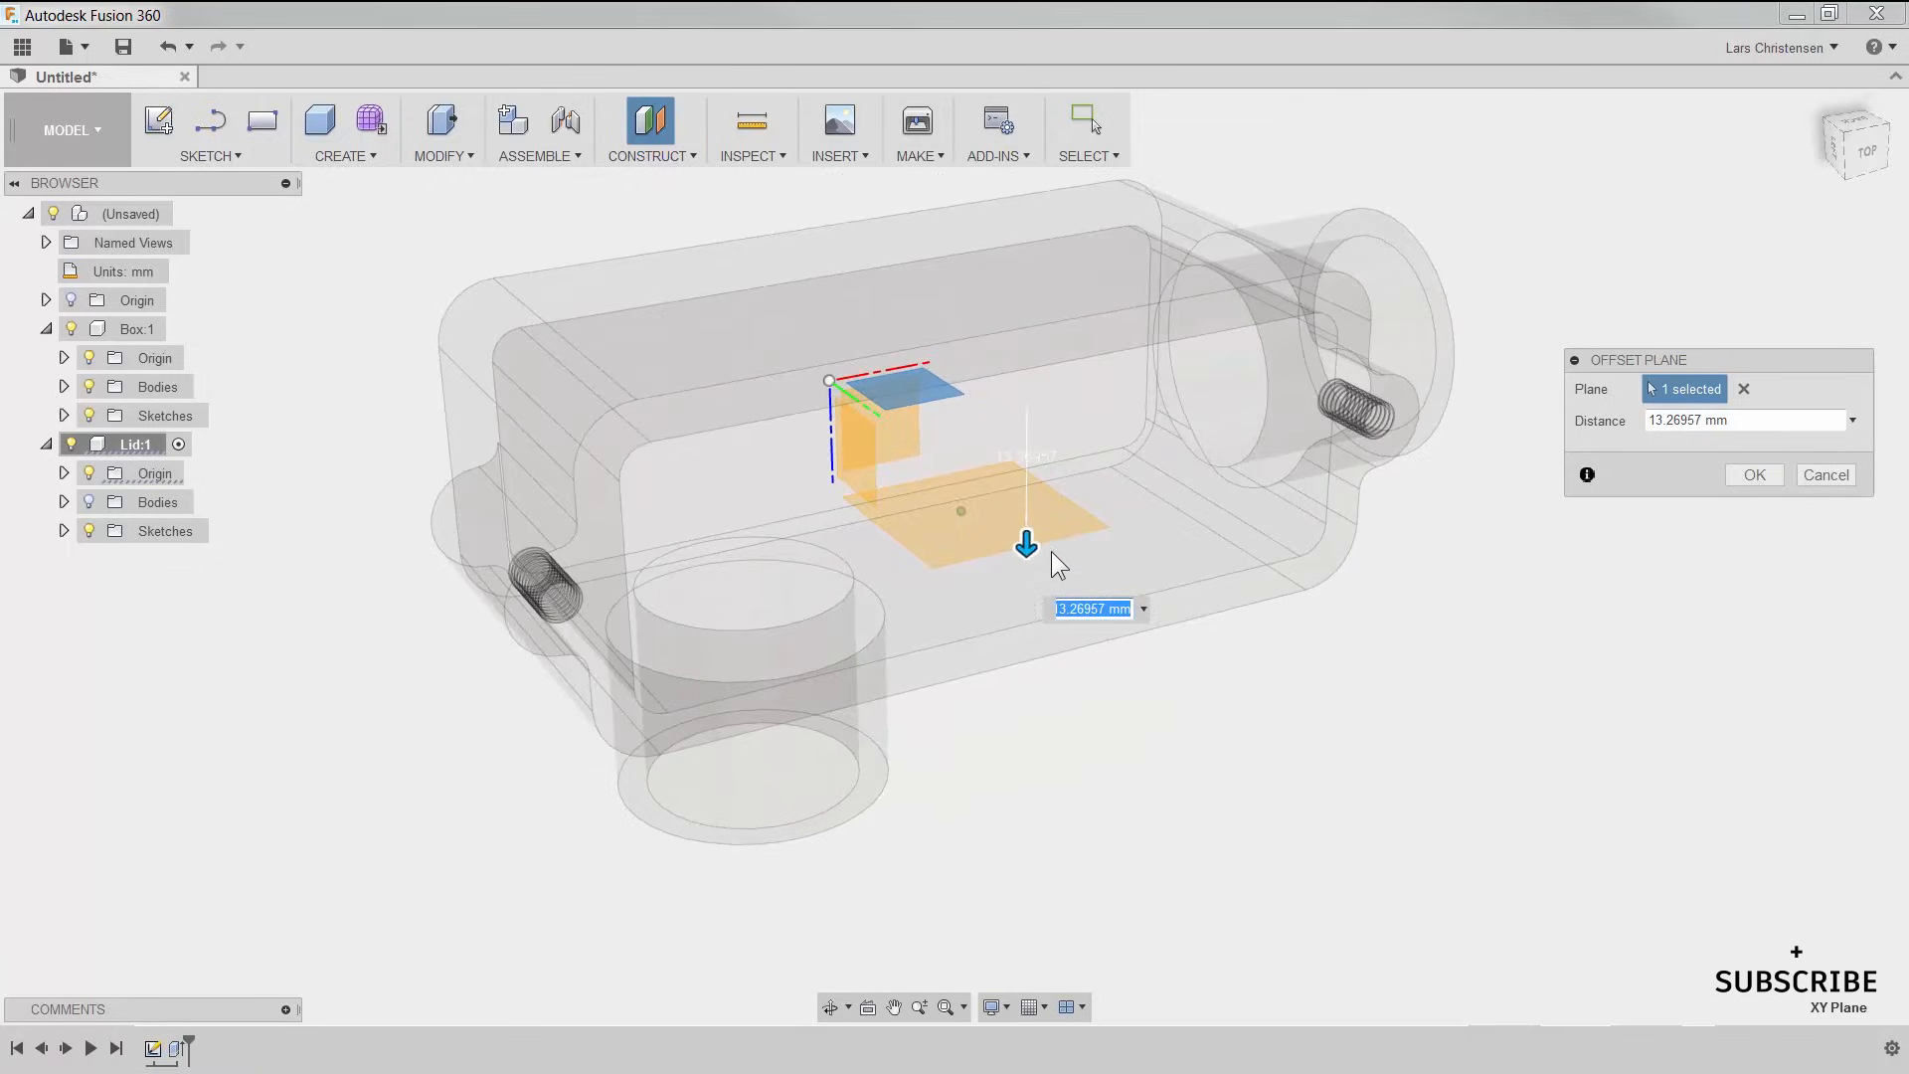
Step: Snap the offset plane to the vertex at the box's inner side wall, 13 mm from the XY plane, and create it
drag(1029, 540, 1036, 526)
scroll(1275, 706, up, 1)
shift+middle_drag(1276, 705, 1114, 708)
scroll(1298, 696, up, 2)
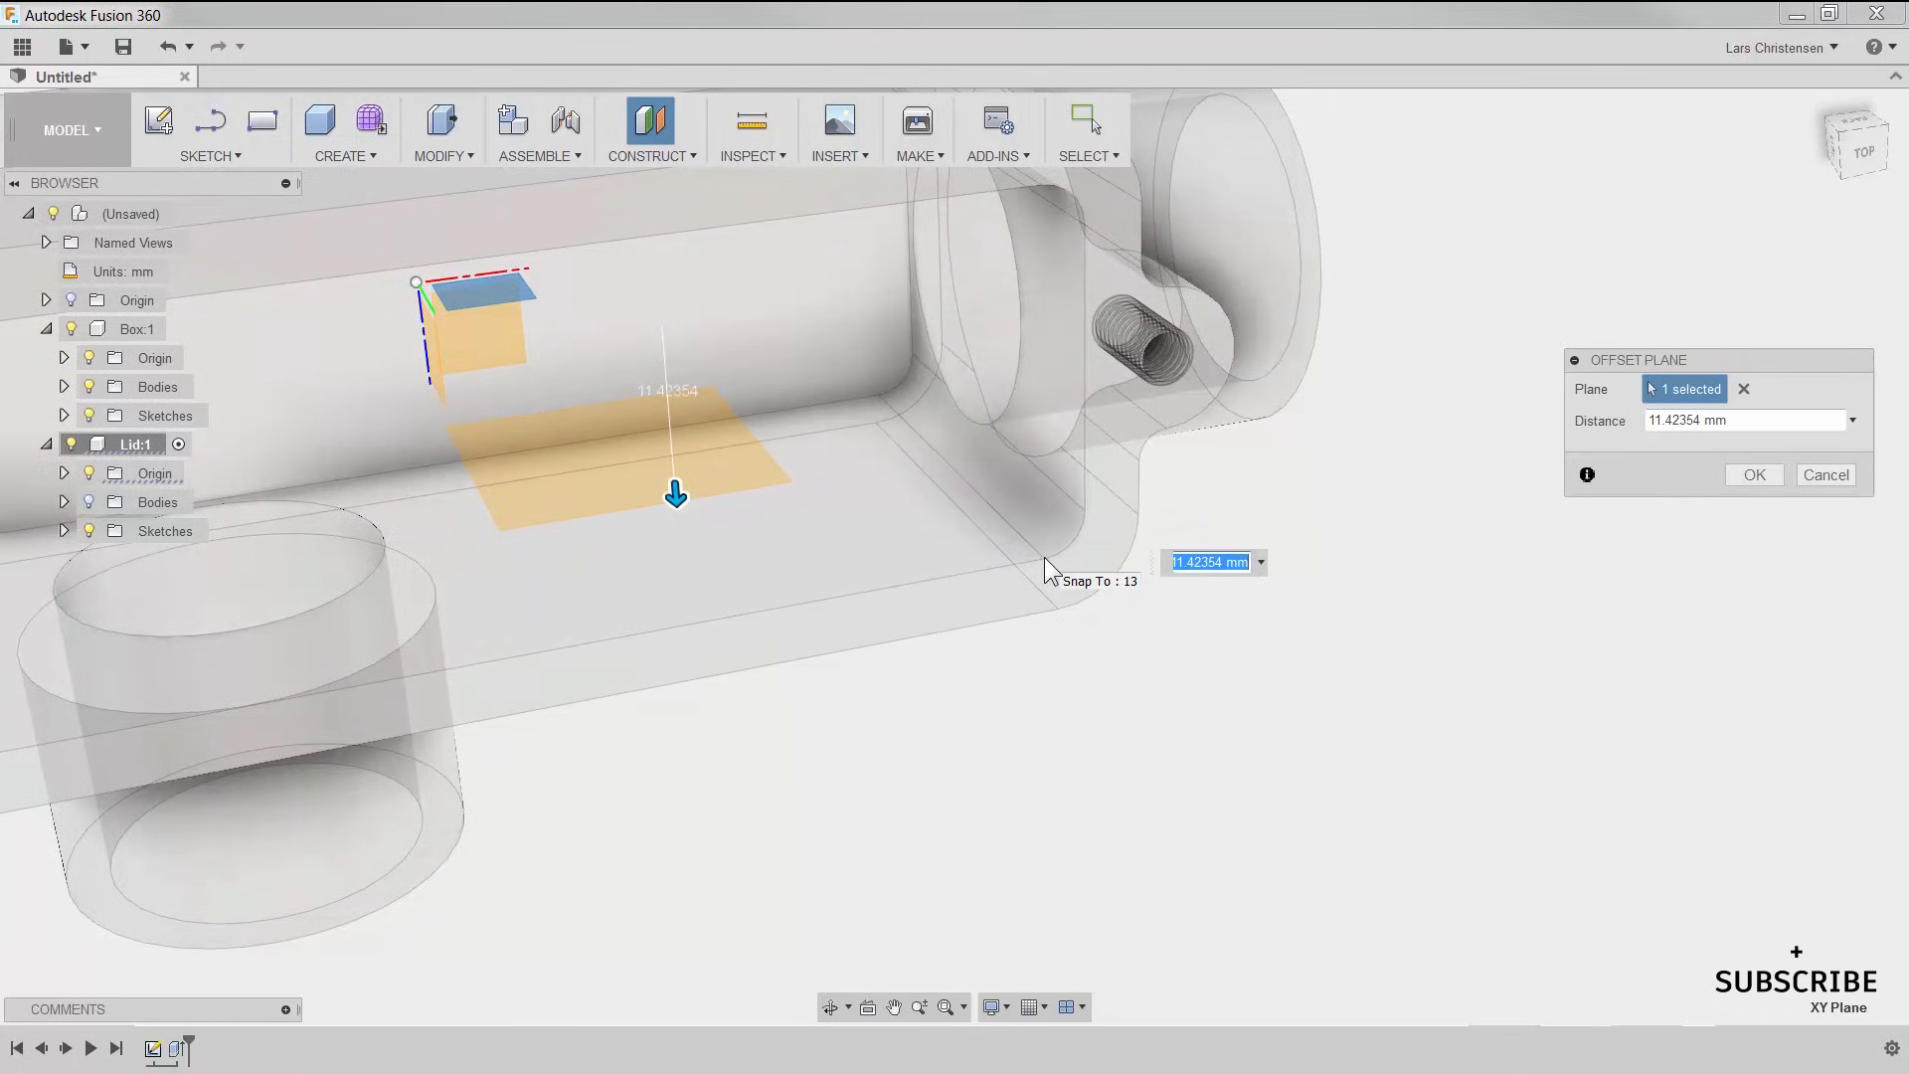
click(1044, 557)
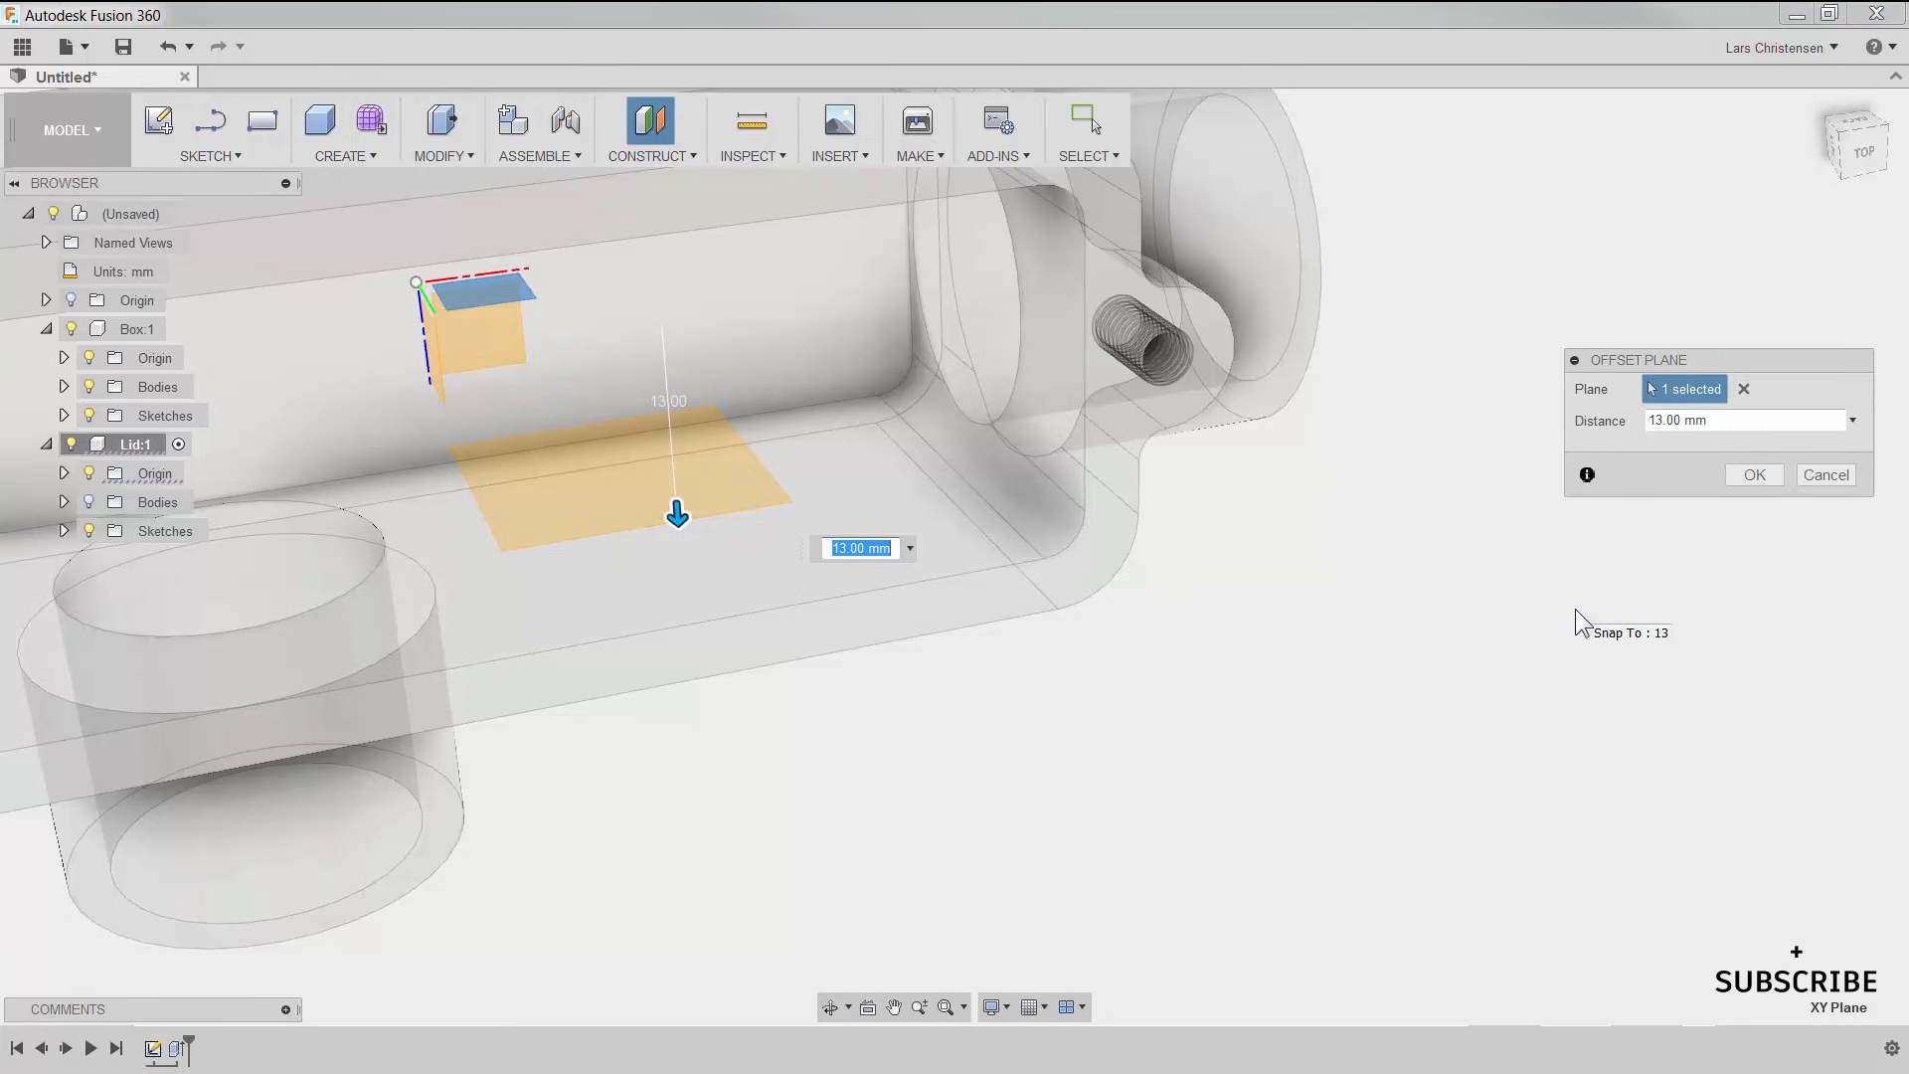
click(1750, 477)
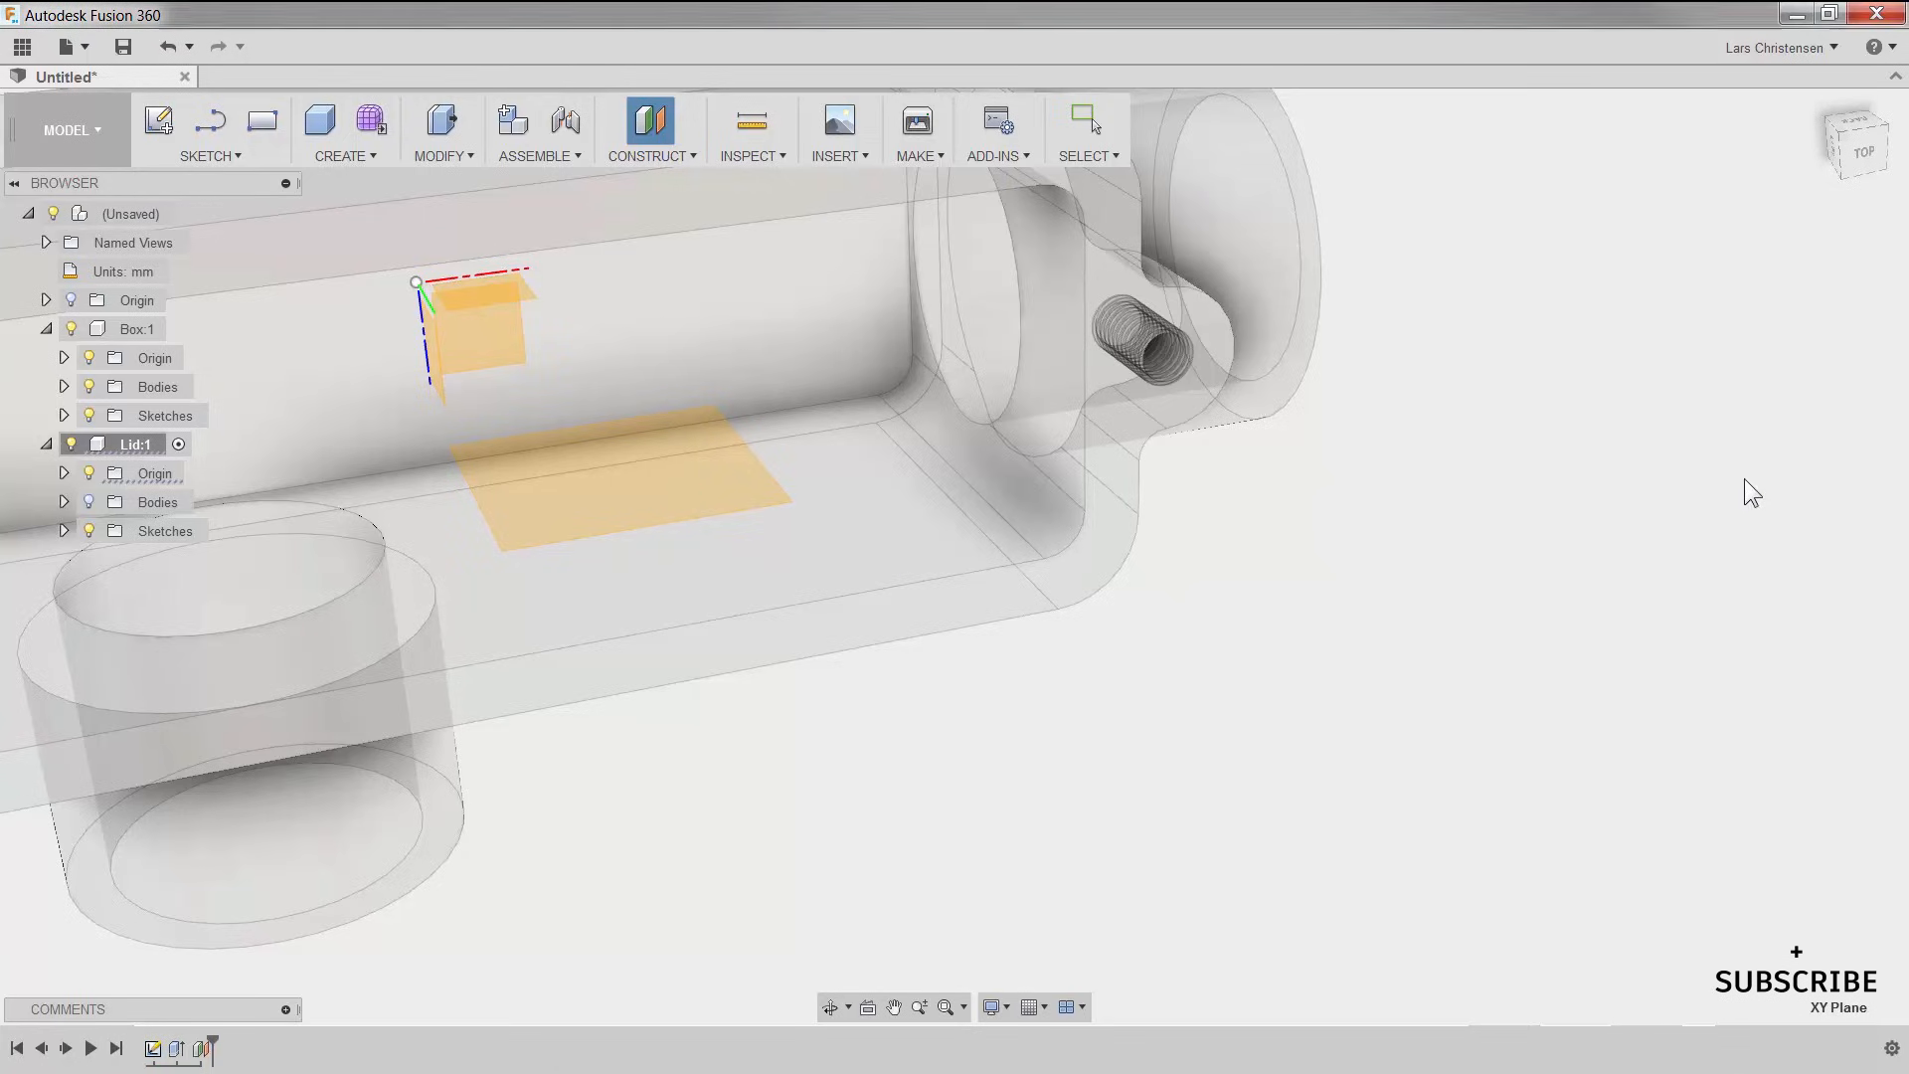
scroll(1462, 591, down, 3)
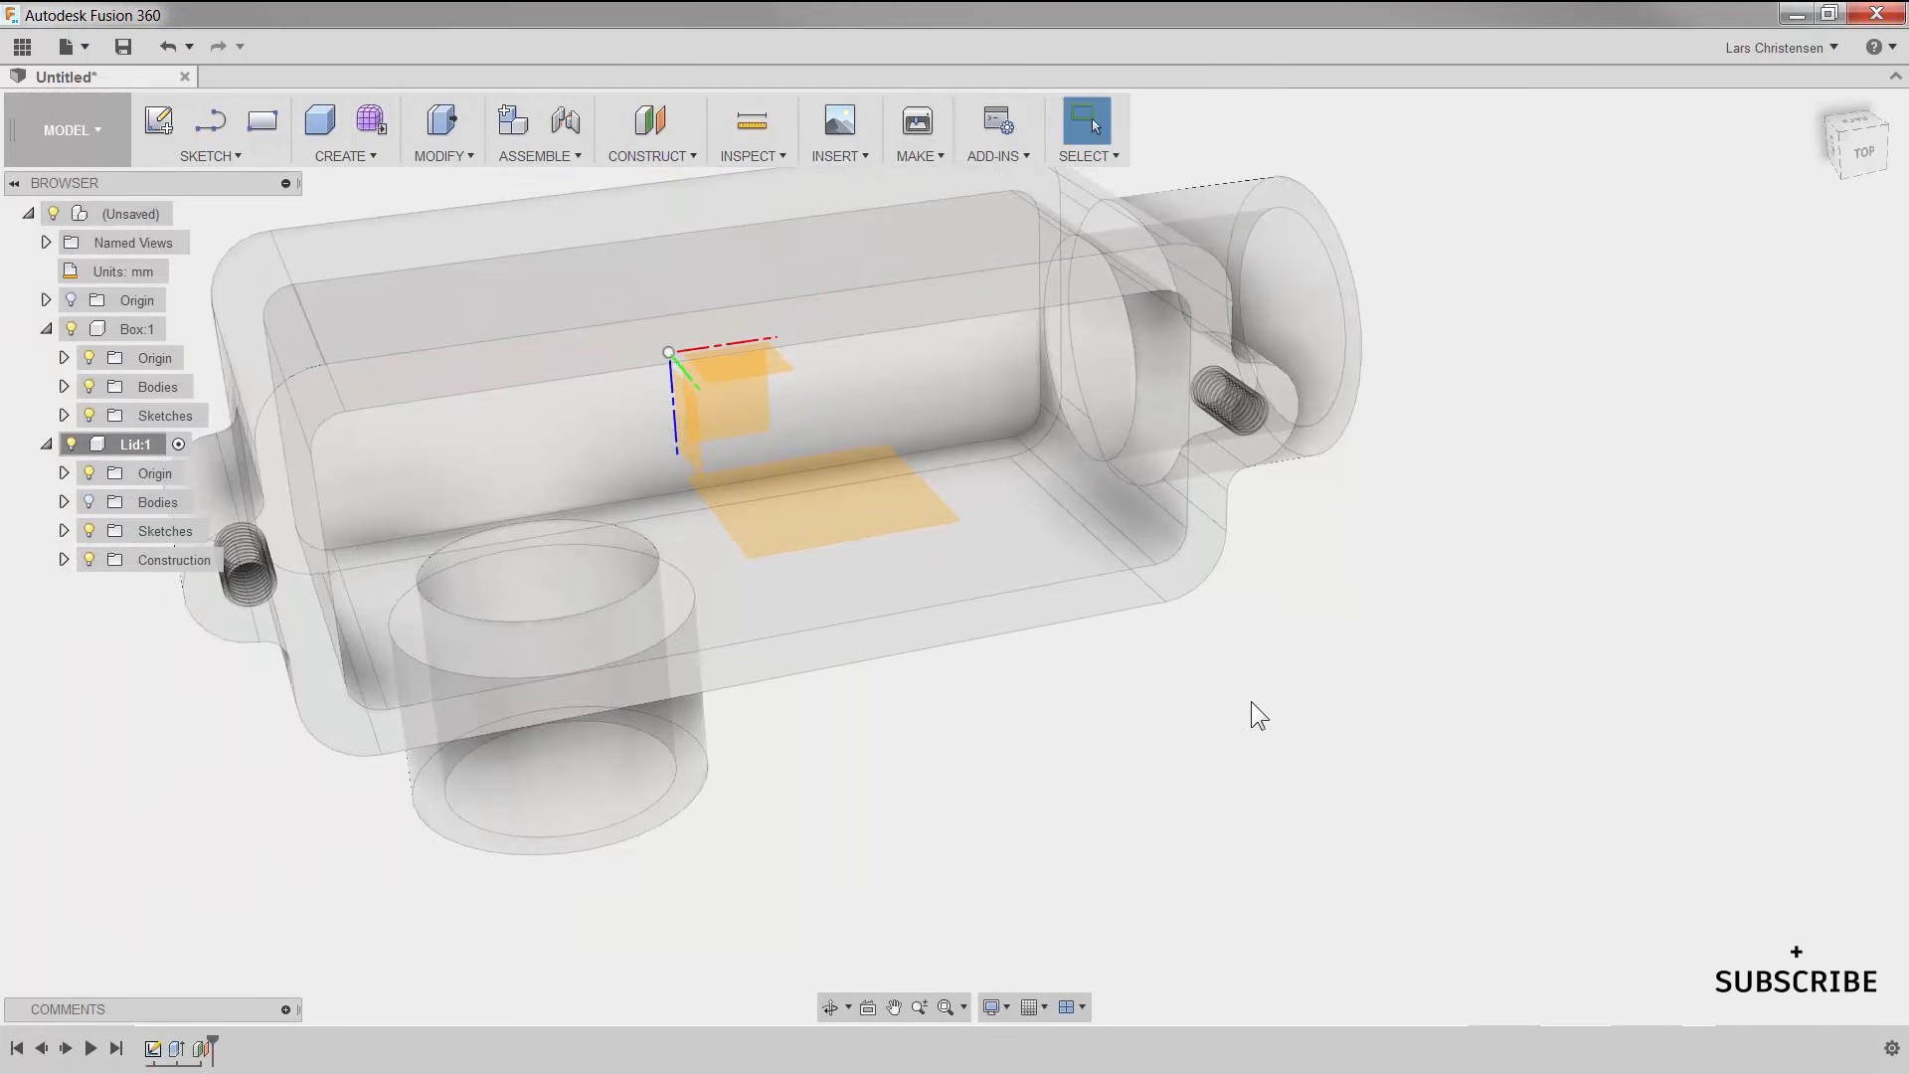
Step: Show the Lid's bodies again and hide the Box component
click(89, 502)
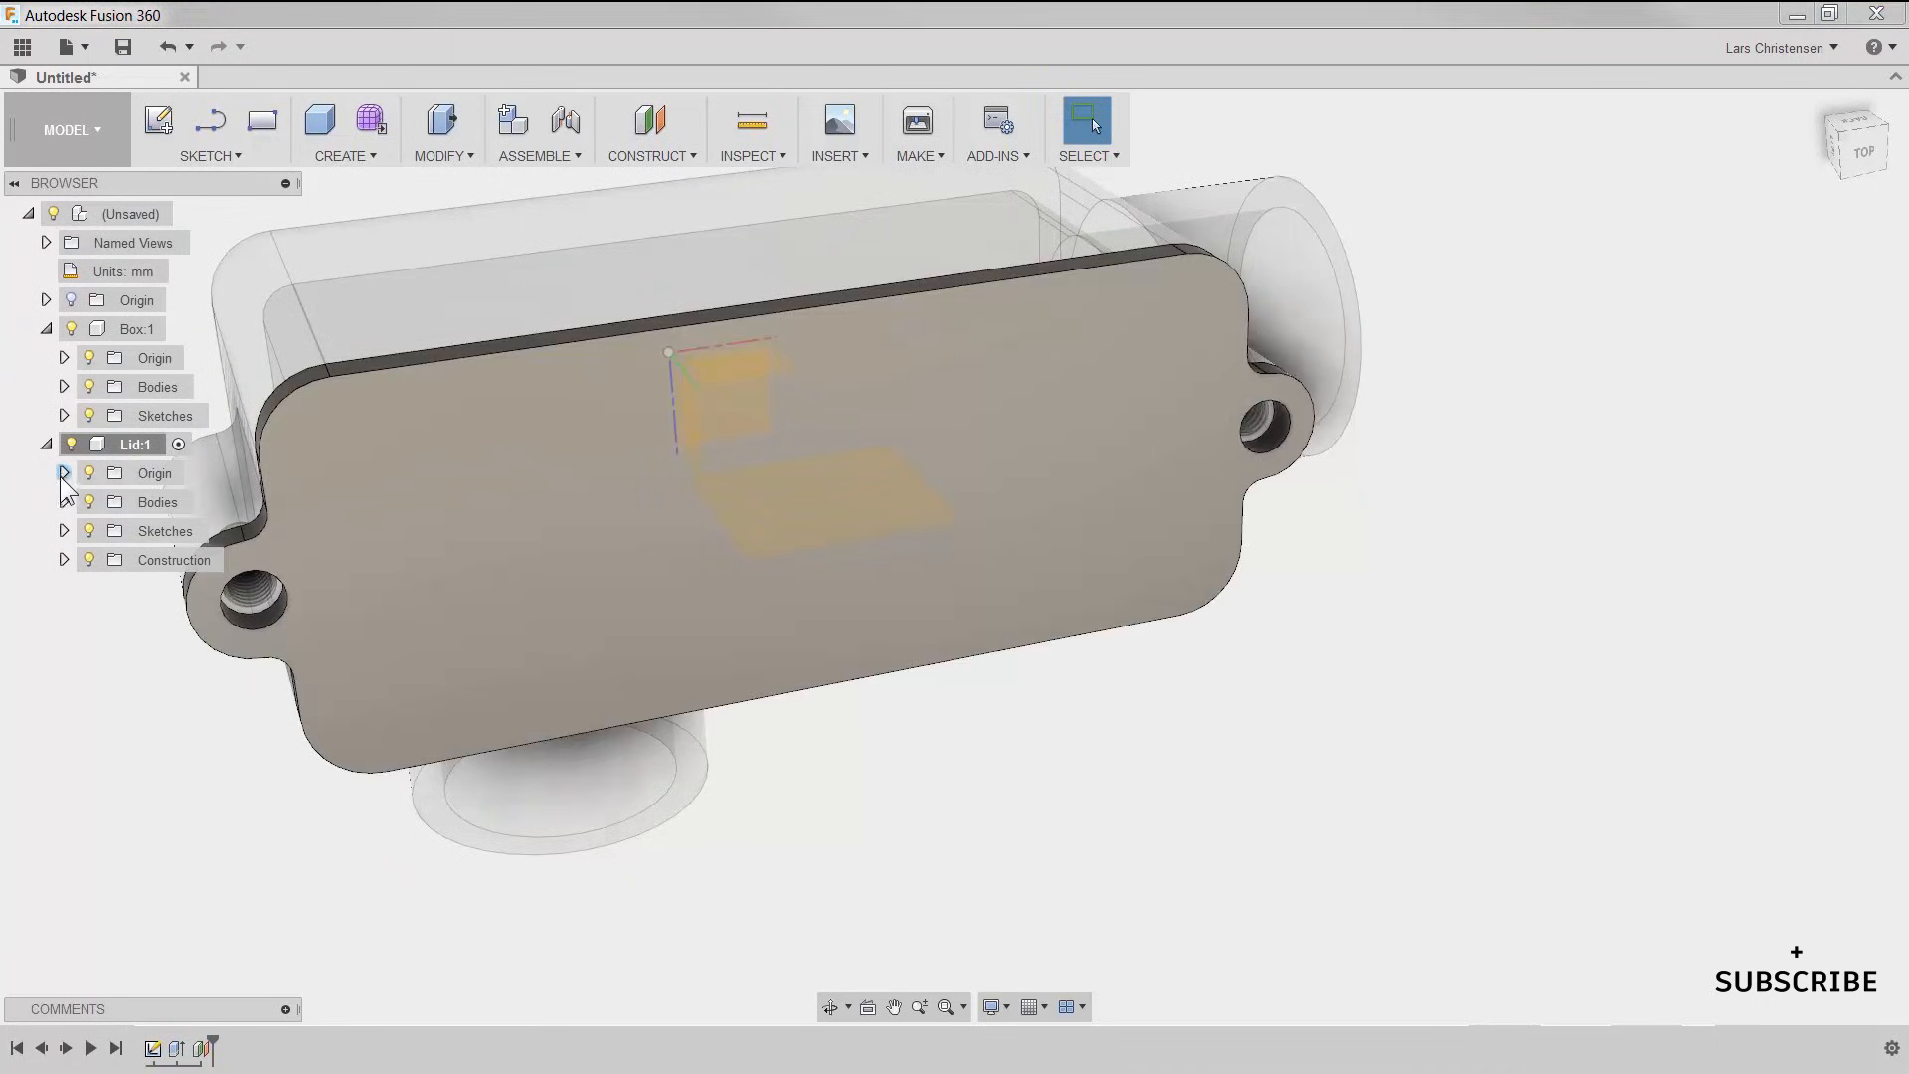
click(71, 328)
shift+middle_drag(286, 653, 771, 375)
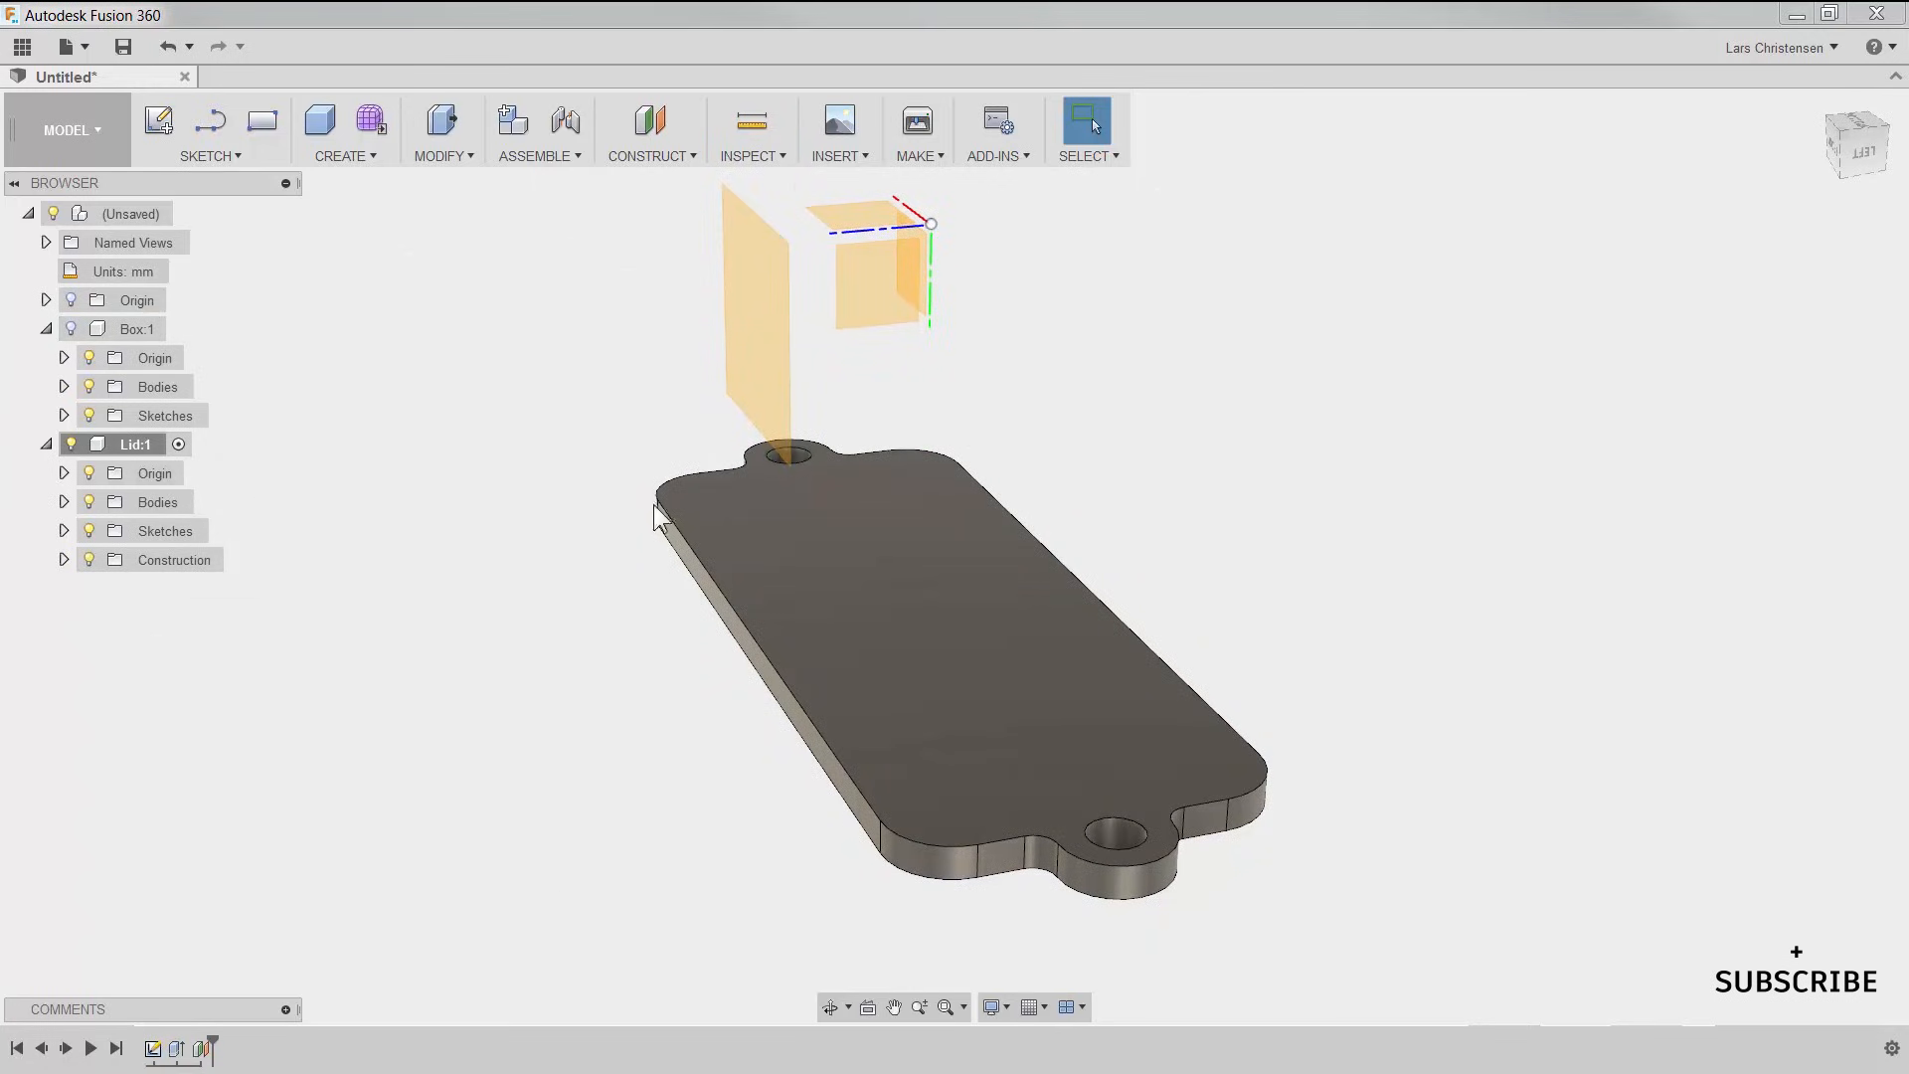
shift+middle_drag(646, 564, 911, 835)
Step: Create a sketch on the new offset plane above the lid, viewed with the lid below the origin
click(896, 420)
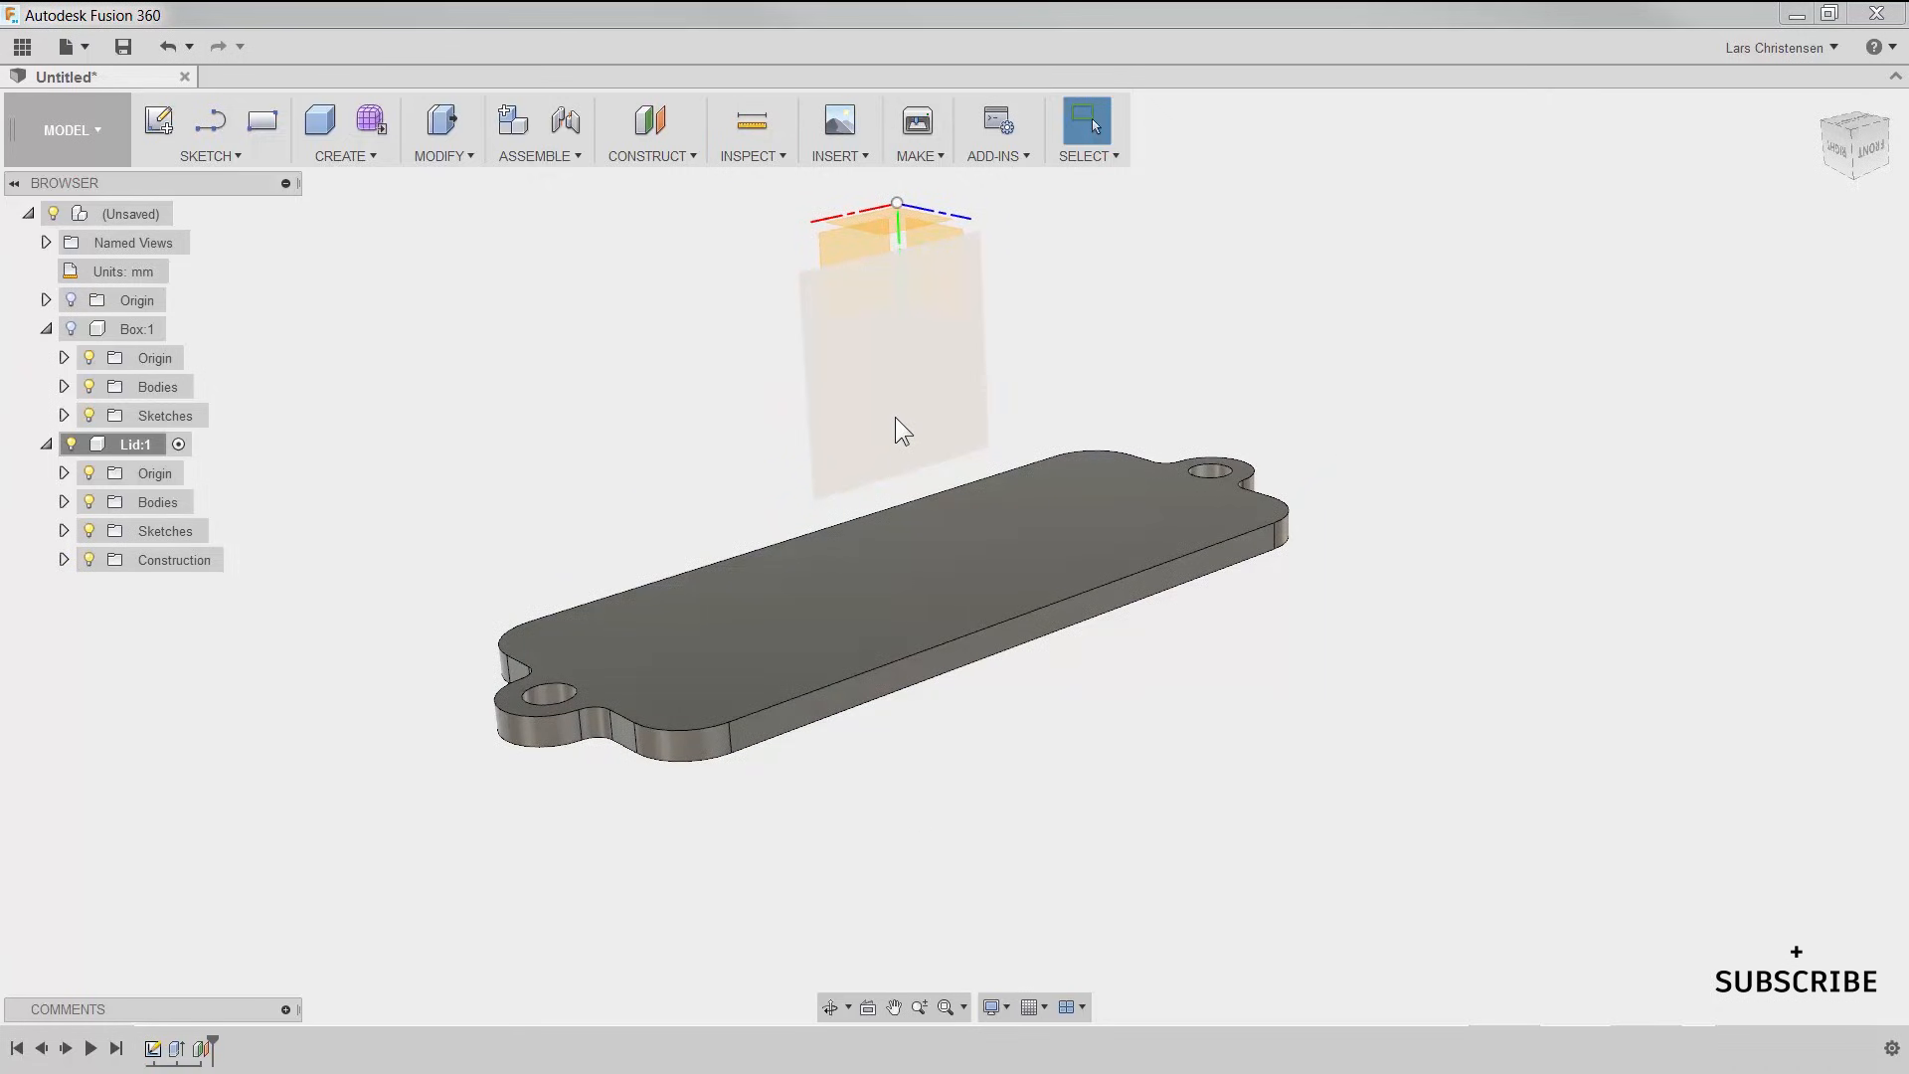
right_click(896, 420)
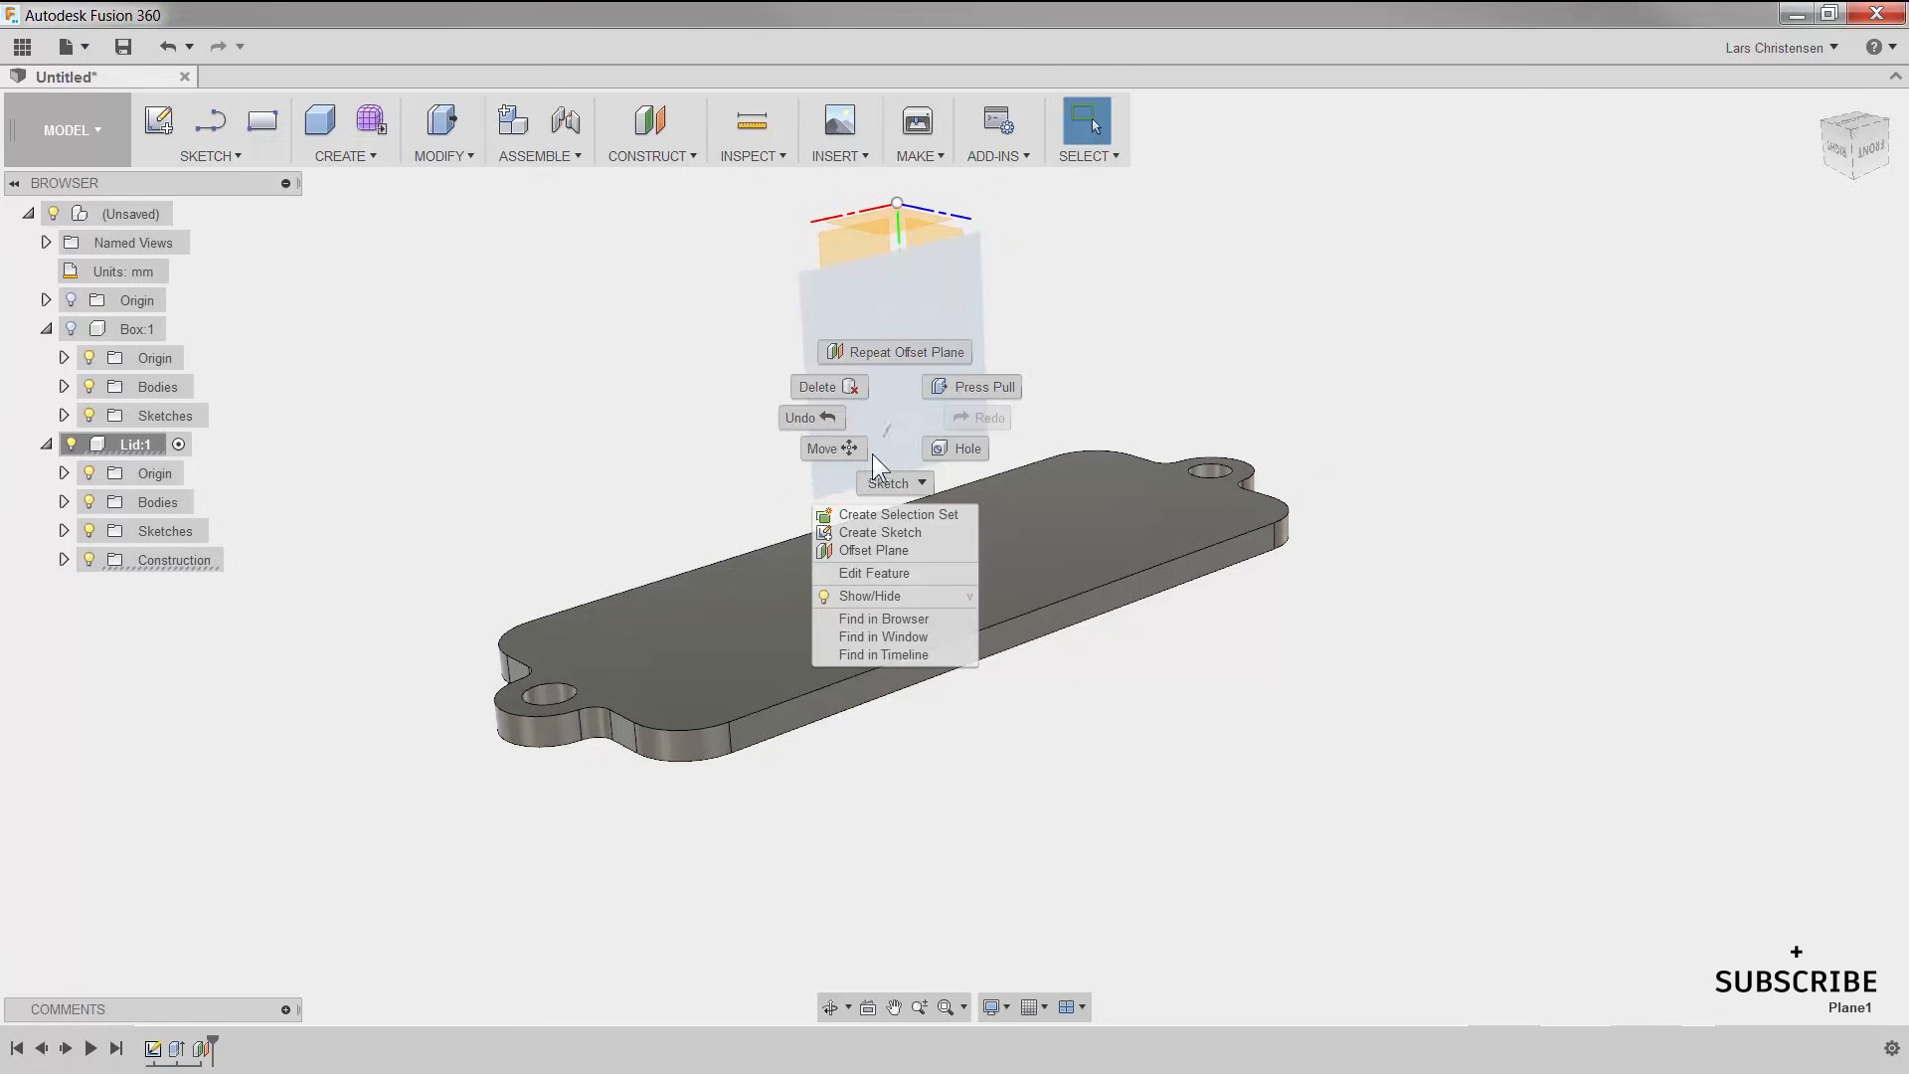
click(855, 531)
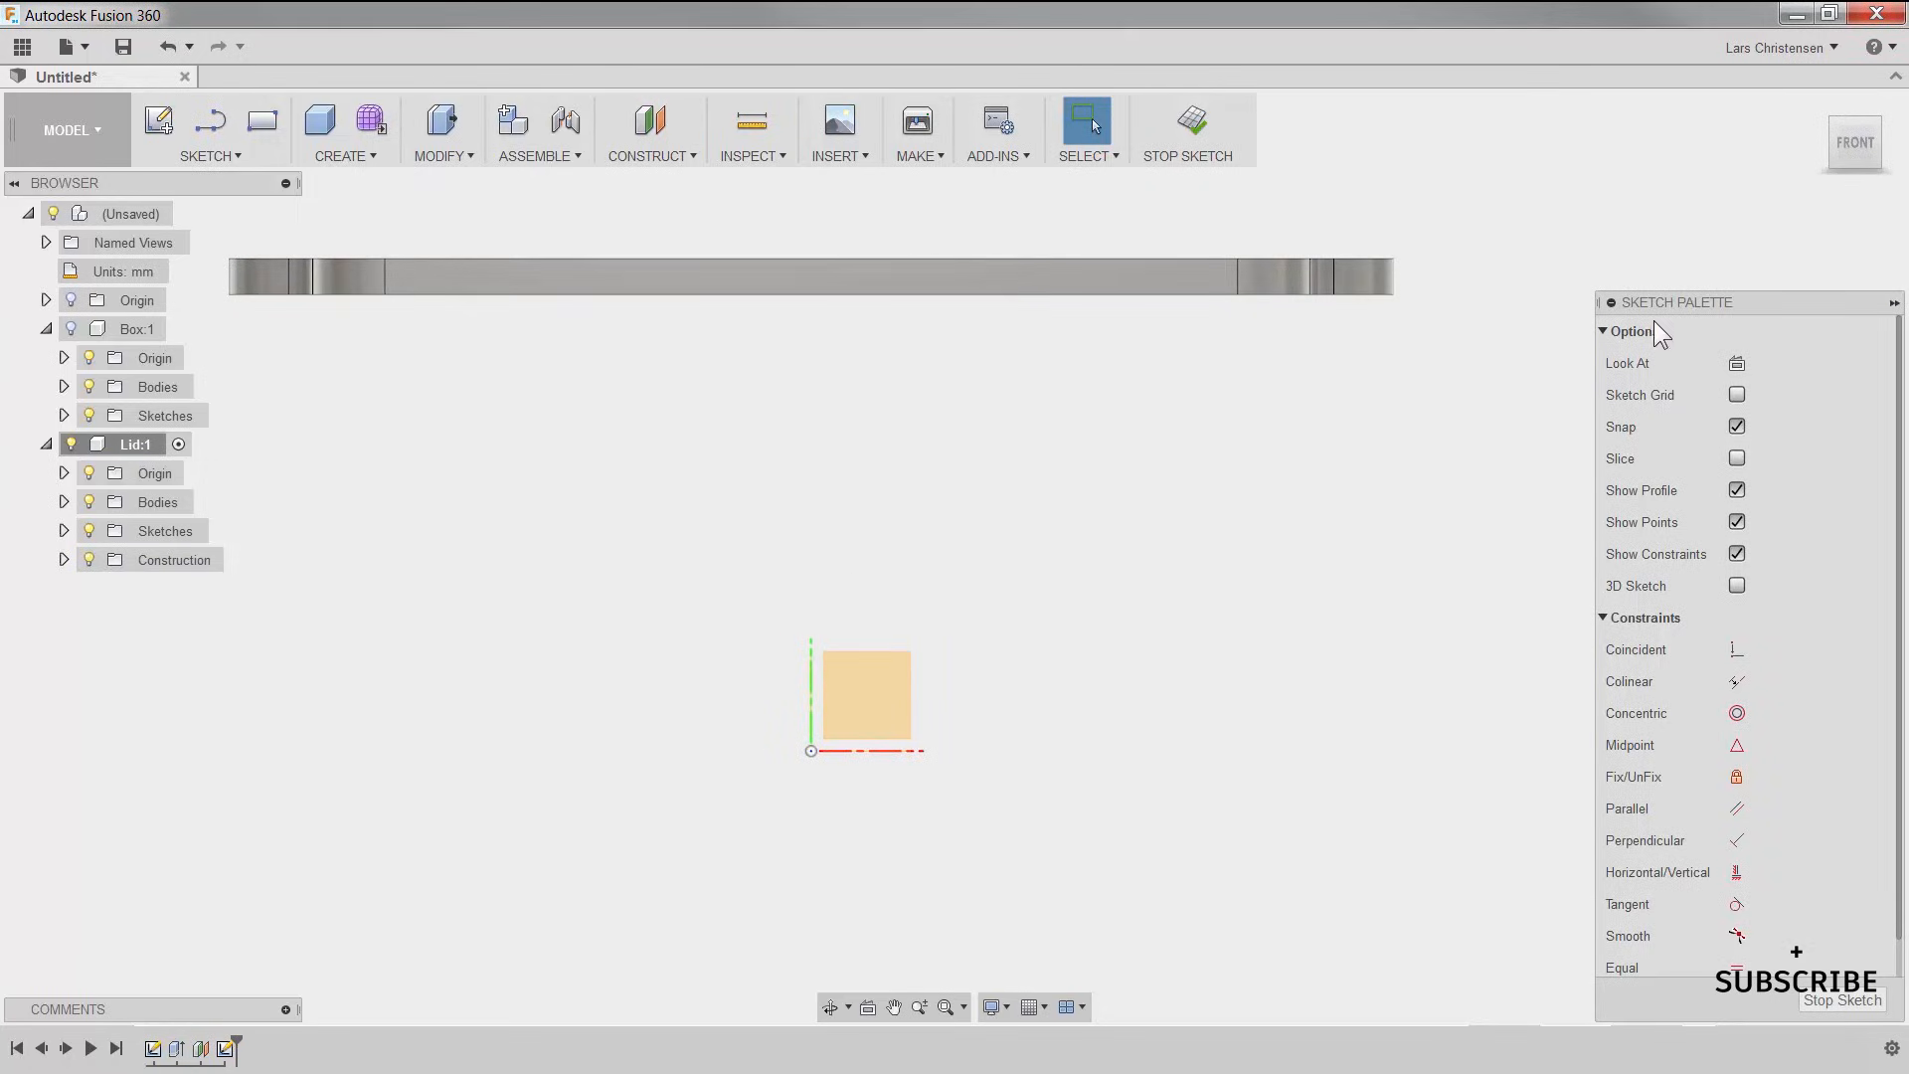
mouse_move(1850, 153)
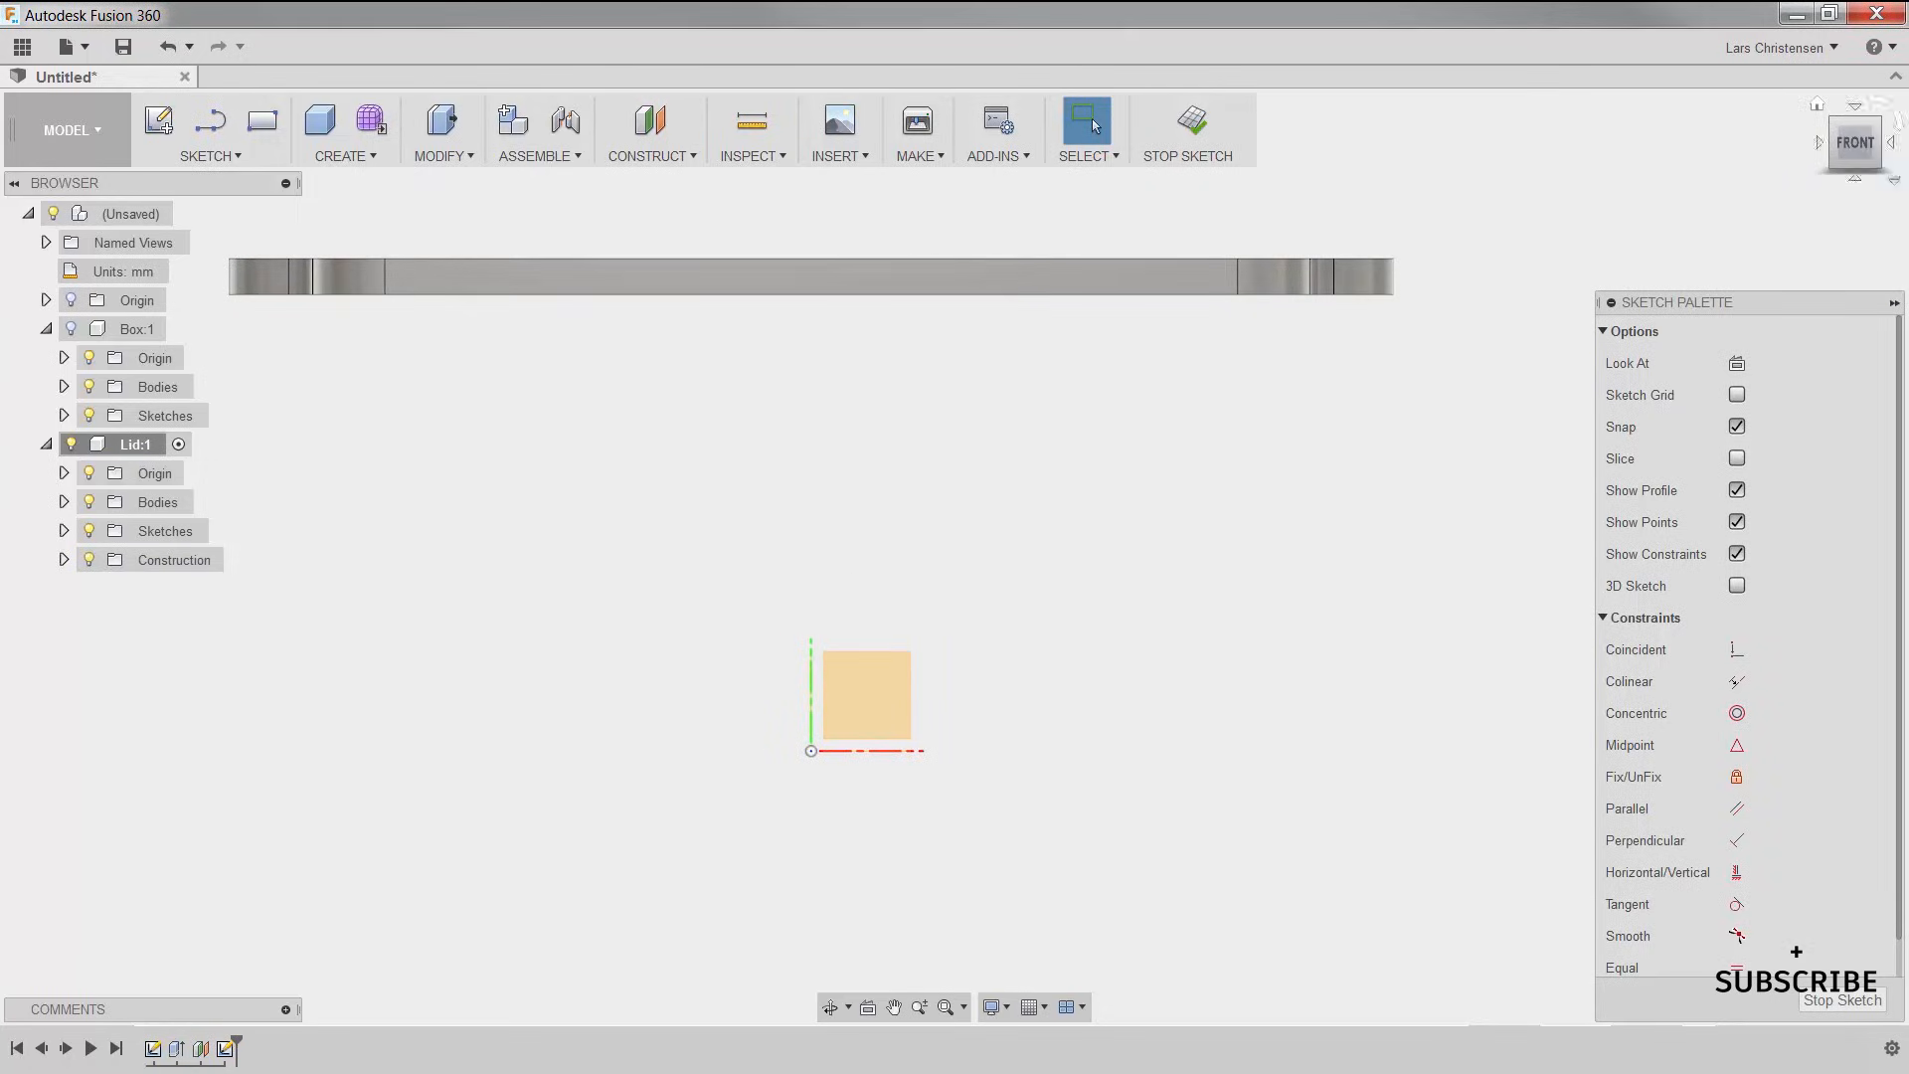
click(1900, 134)
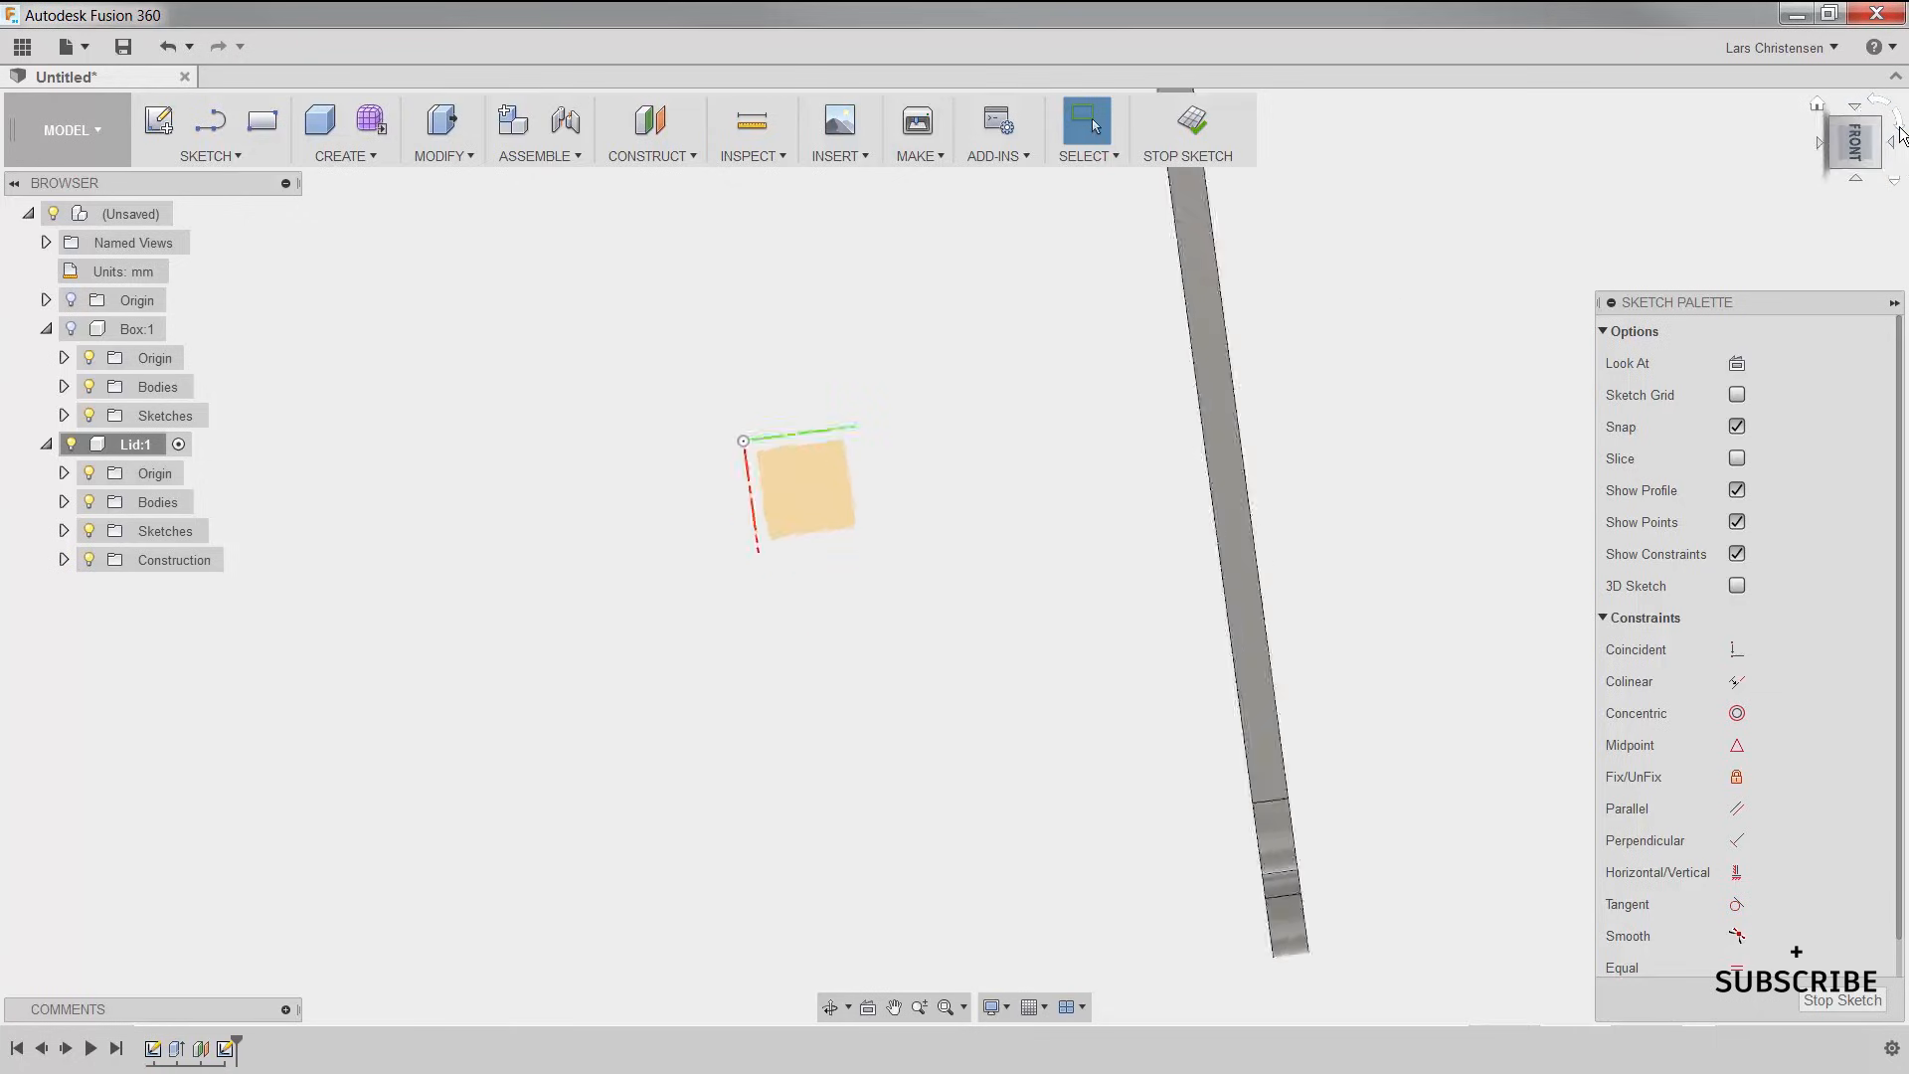
click(1900, 135)
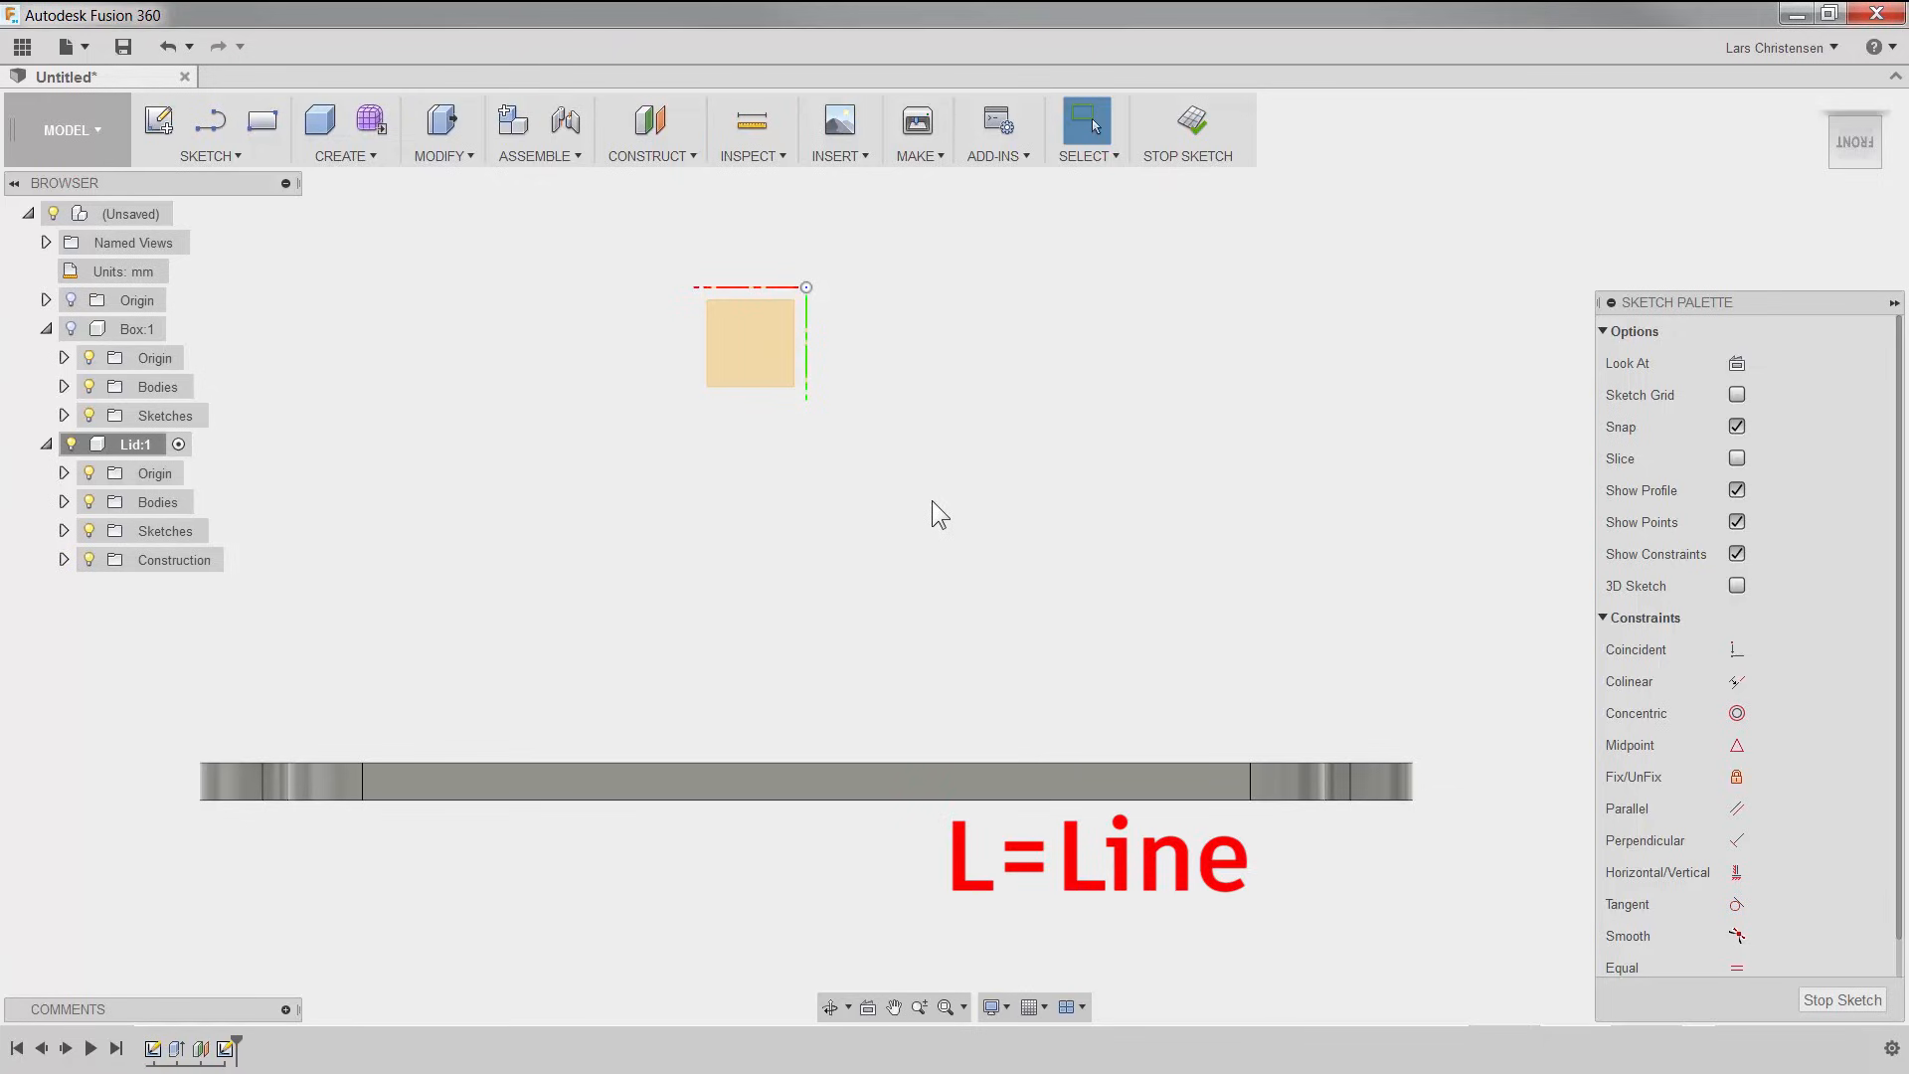
Step: Draw a vertical line about 49 mm long from the origin through the lid and convert it to a construction line
key(l)
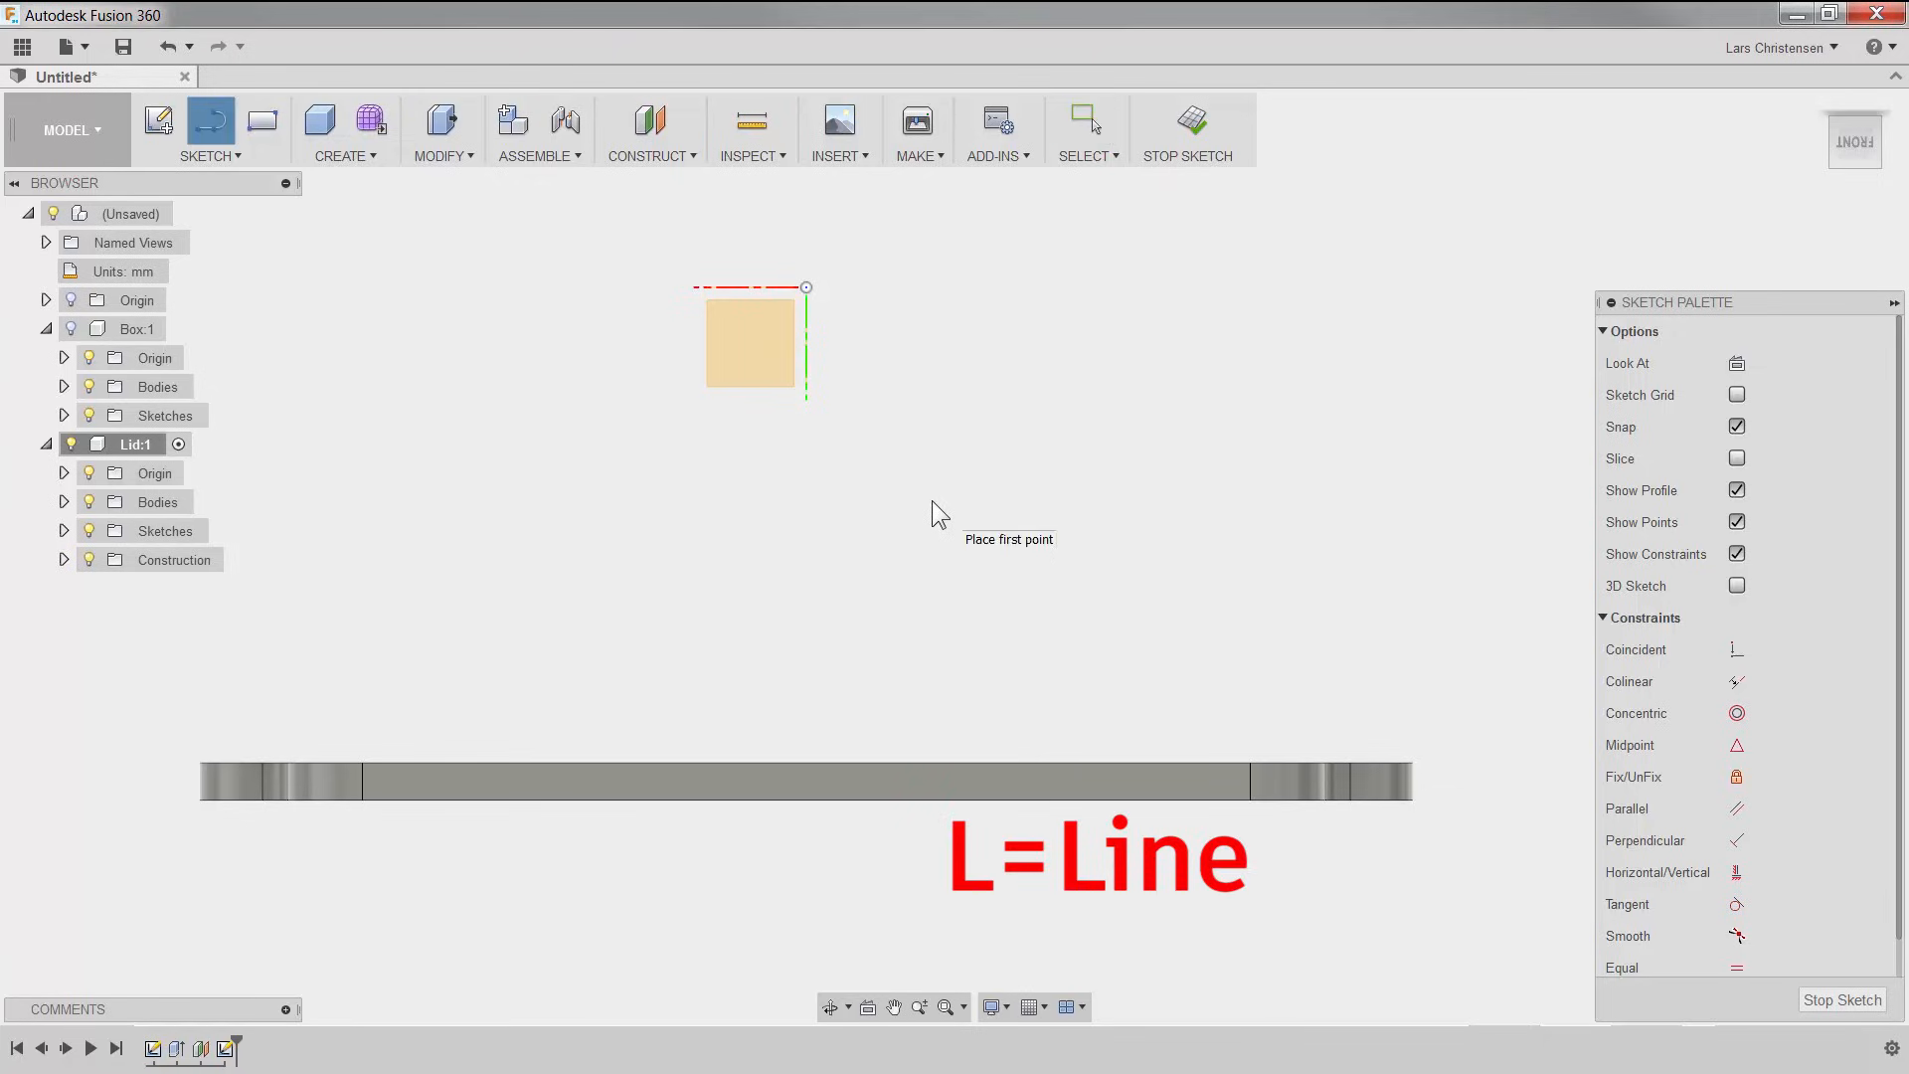
click(807, 287)
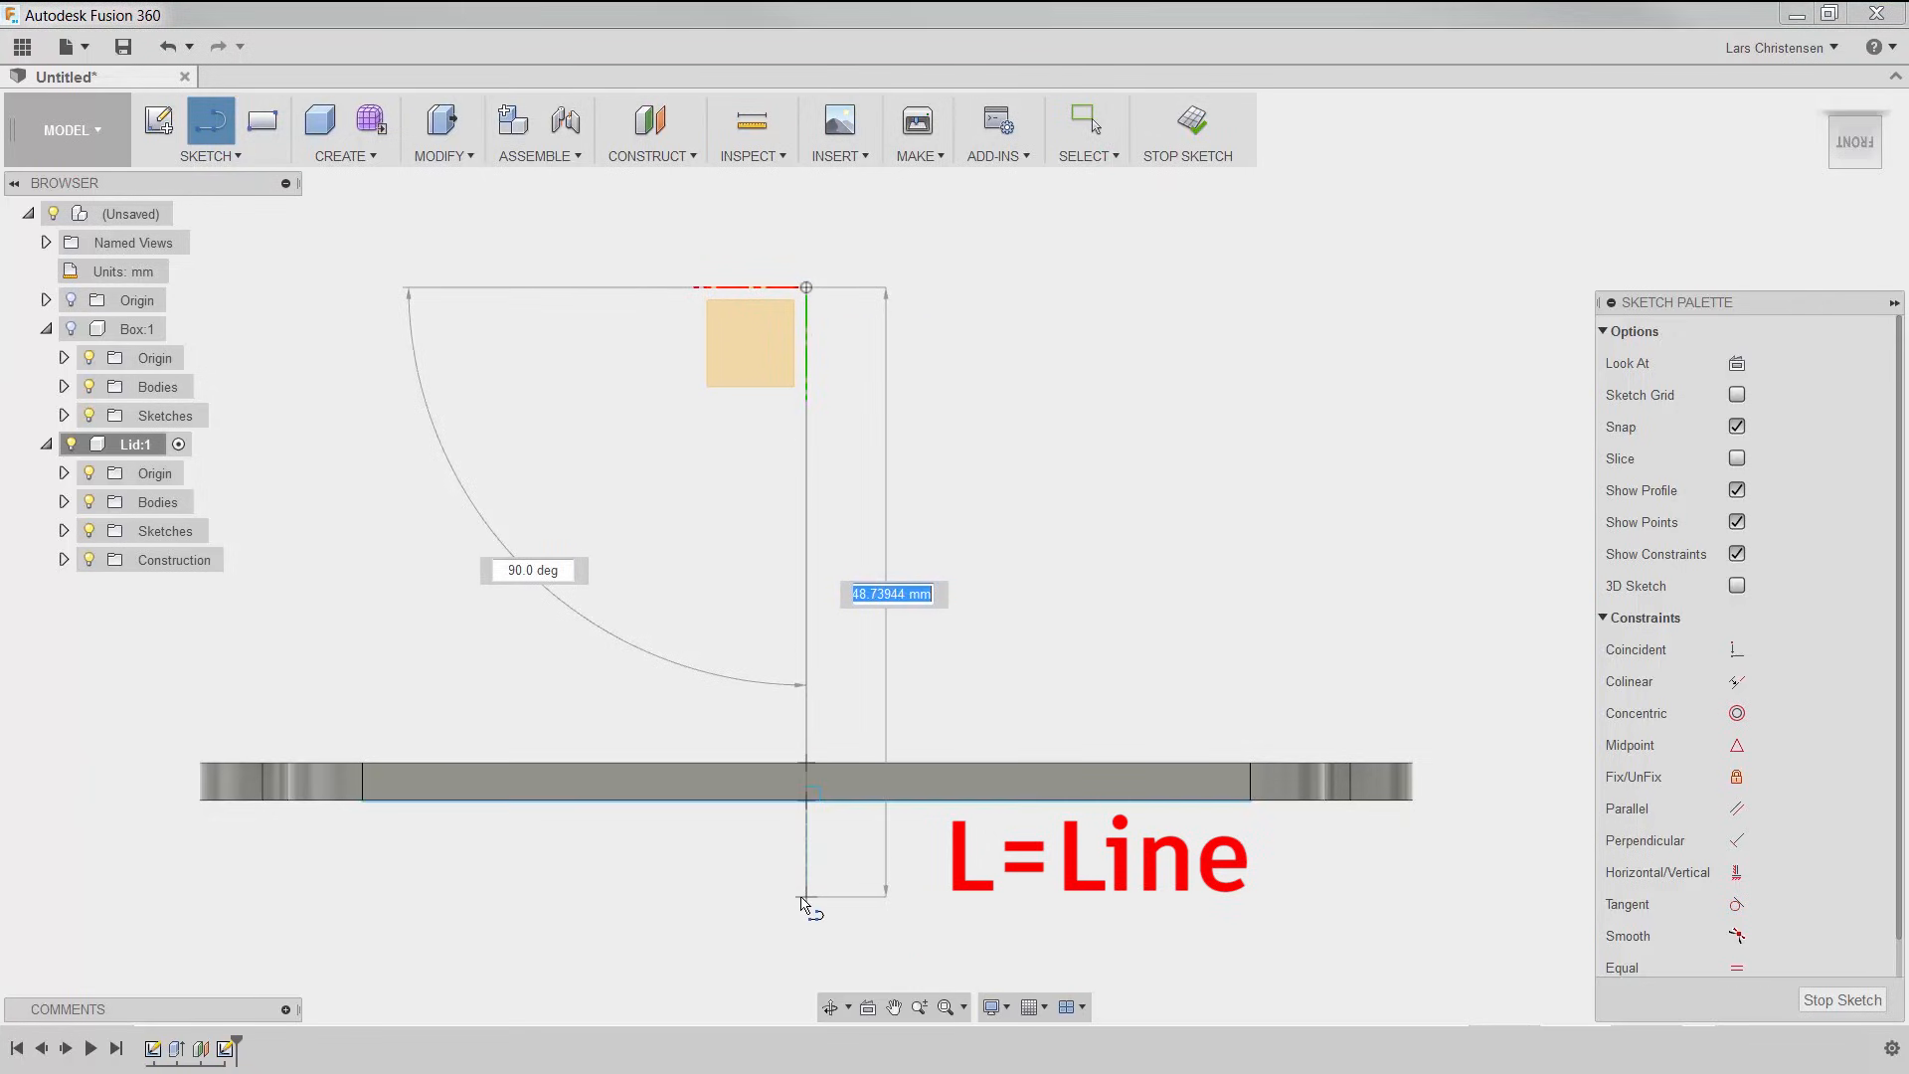
click(805, 899)
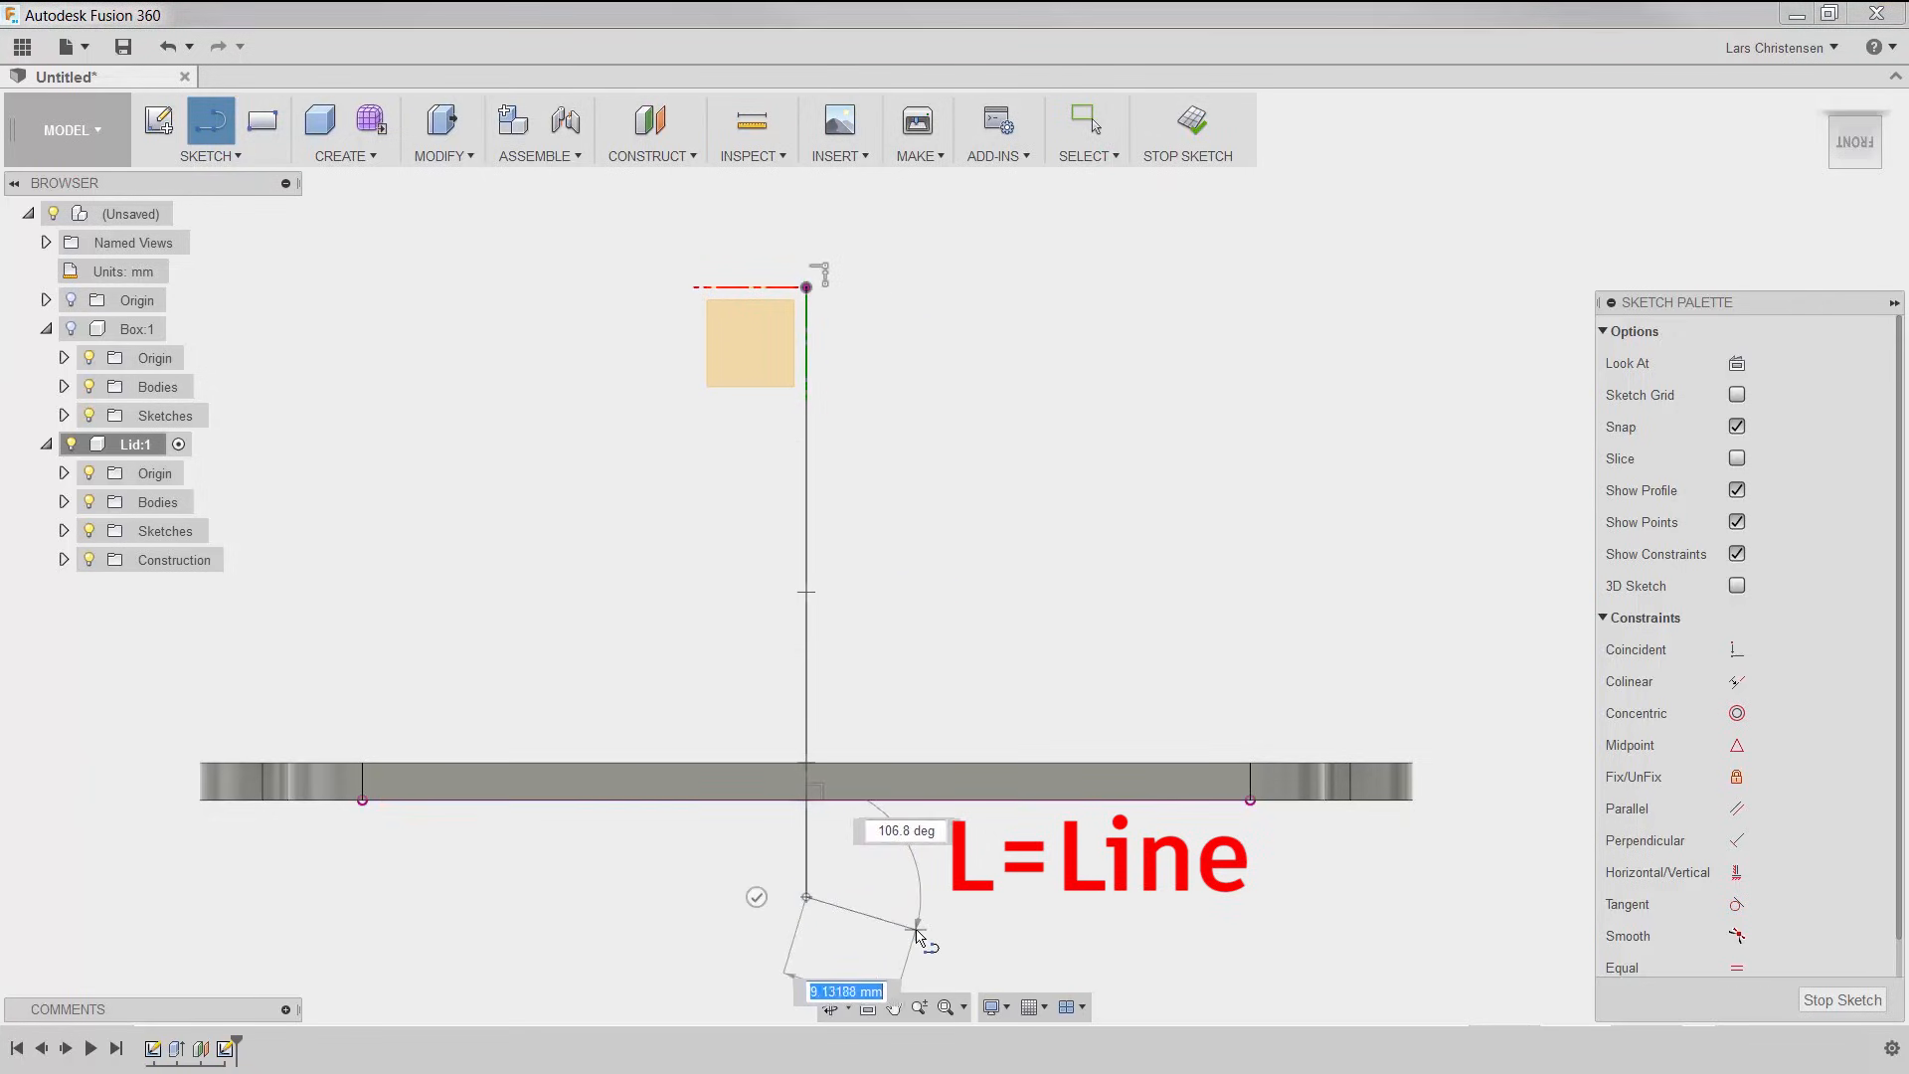
key(Escape)
click(803, 641)
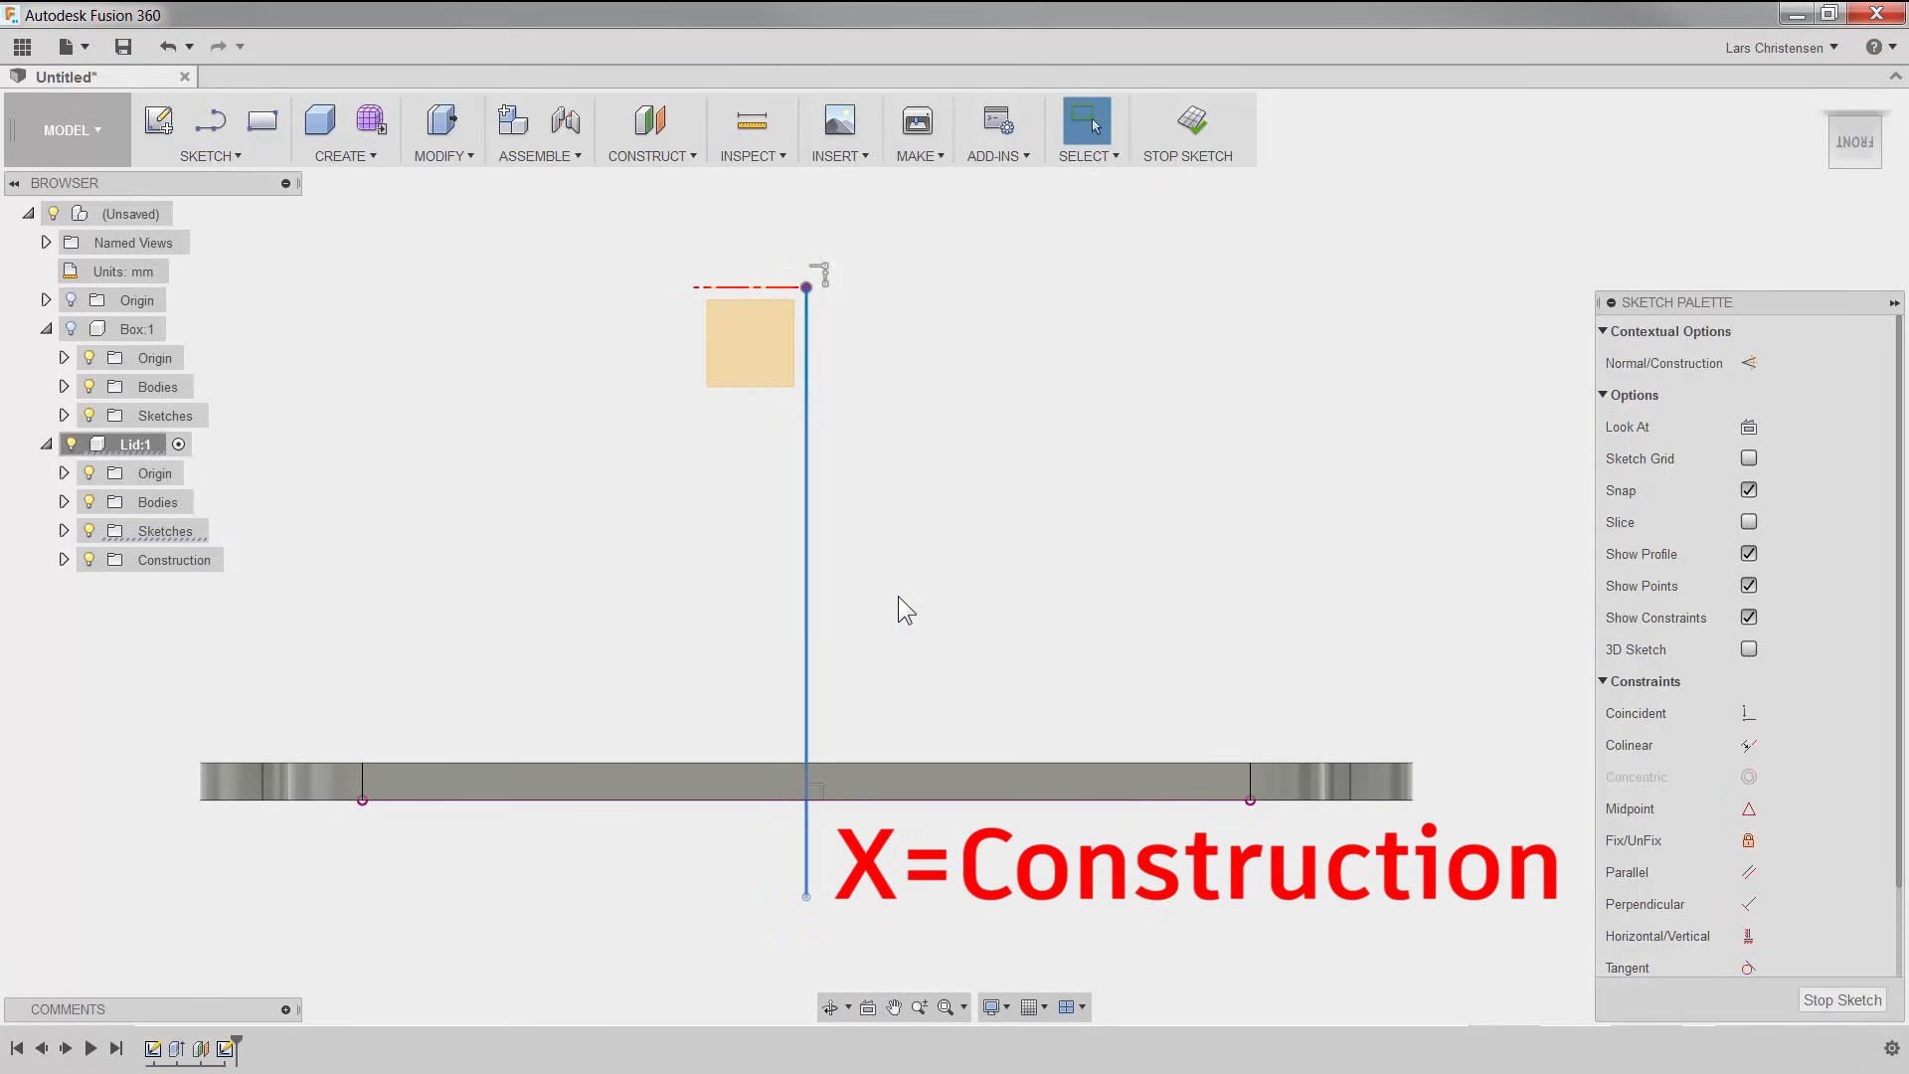
key(x)
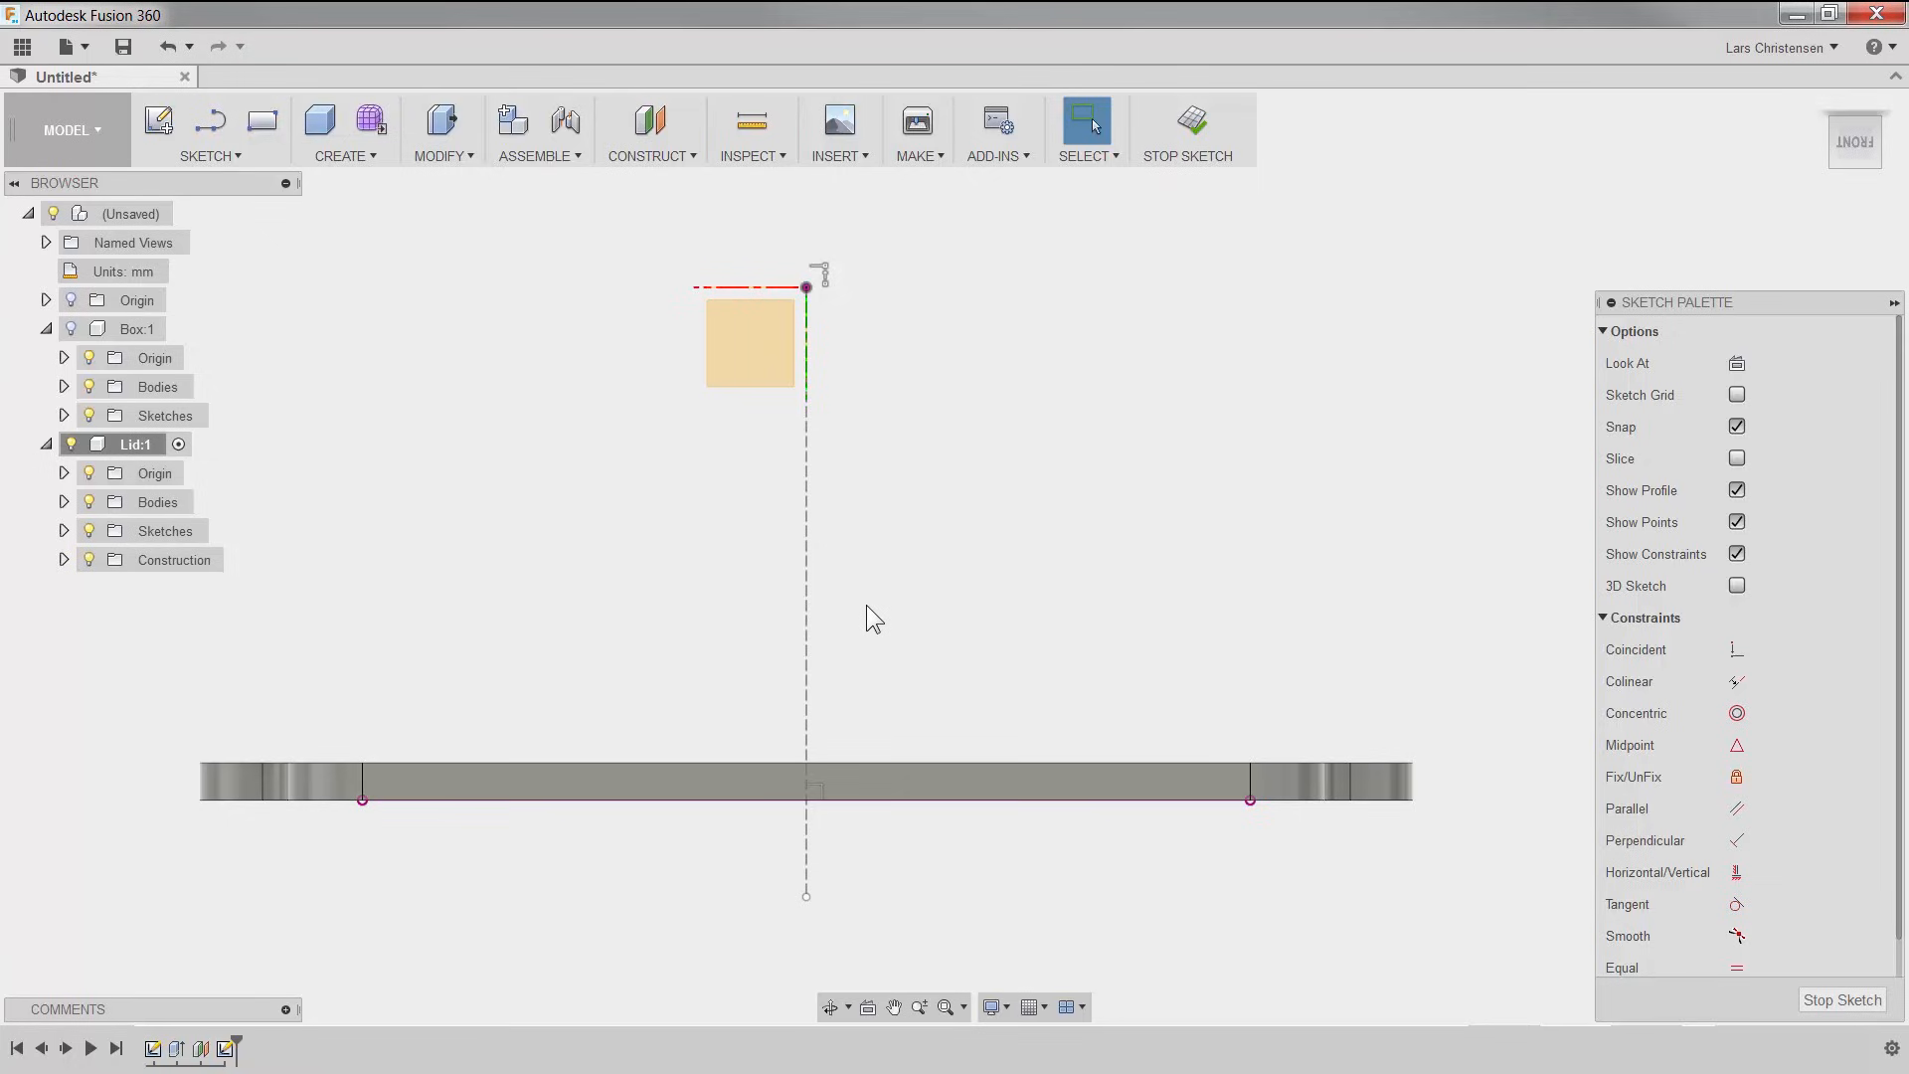
Step: Sketch a peaked outline on the lid's upper edge: vertical side about 3.6 mm, apex on the construction line, opposite slanted side about 5.8 mm
key(l)
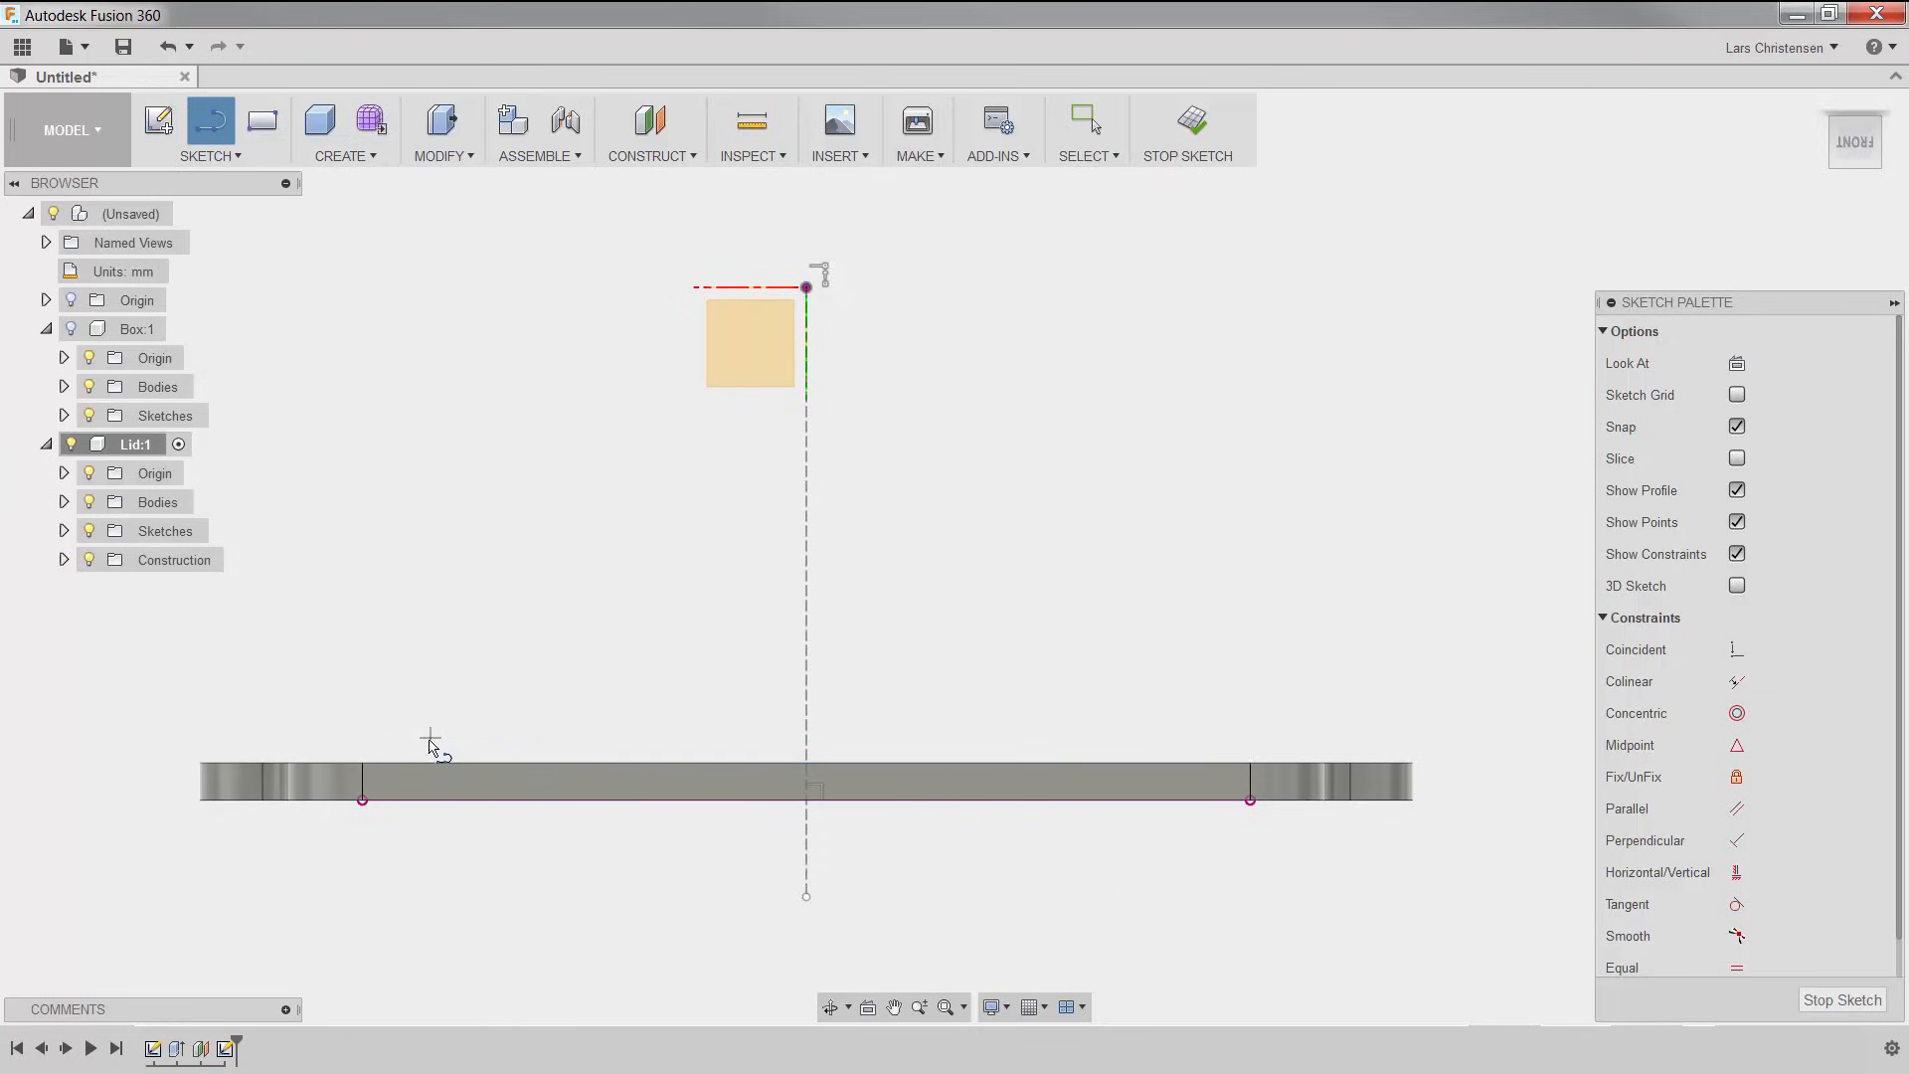
click(429, 763)
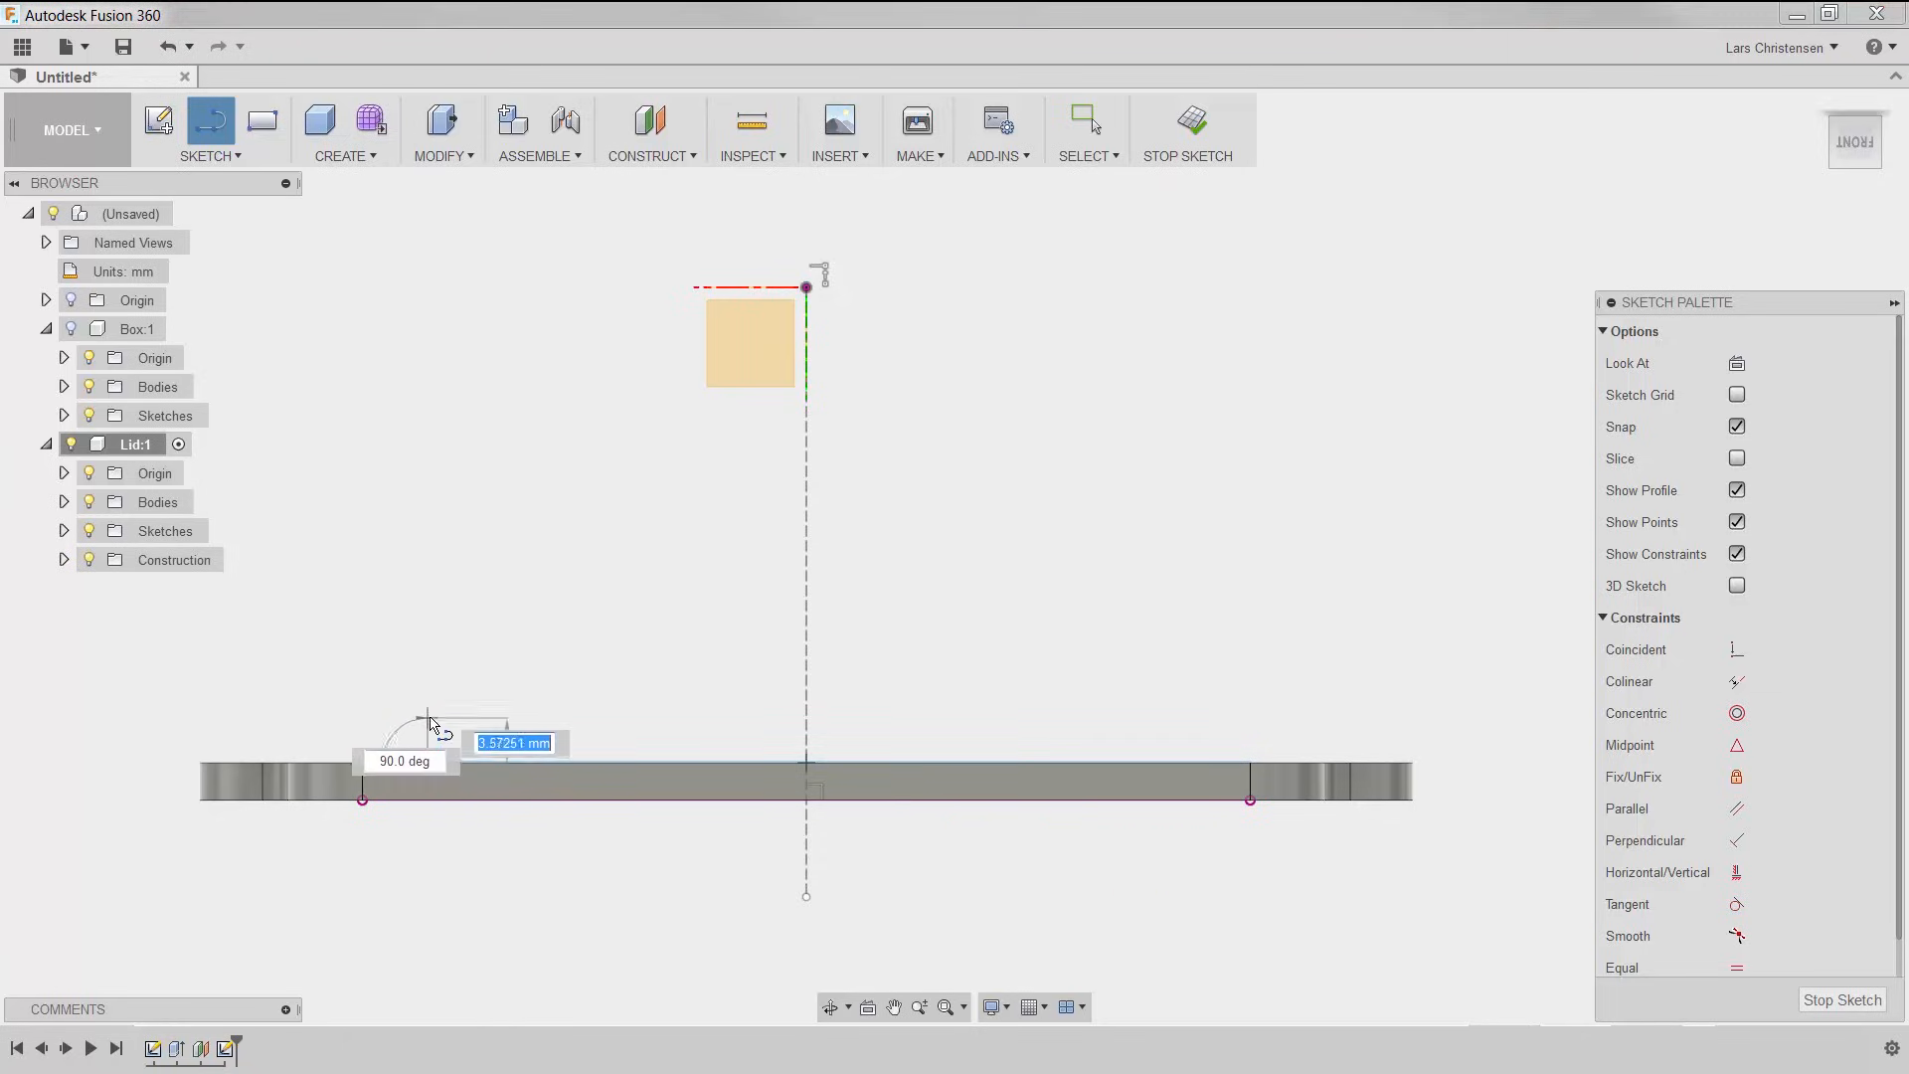
click(428, 715)
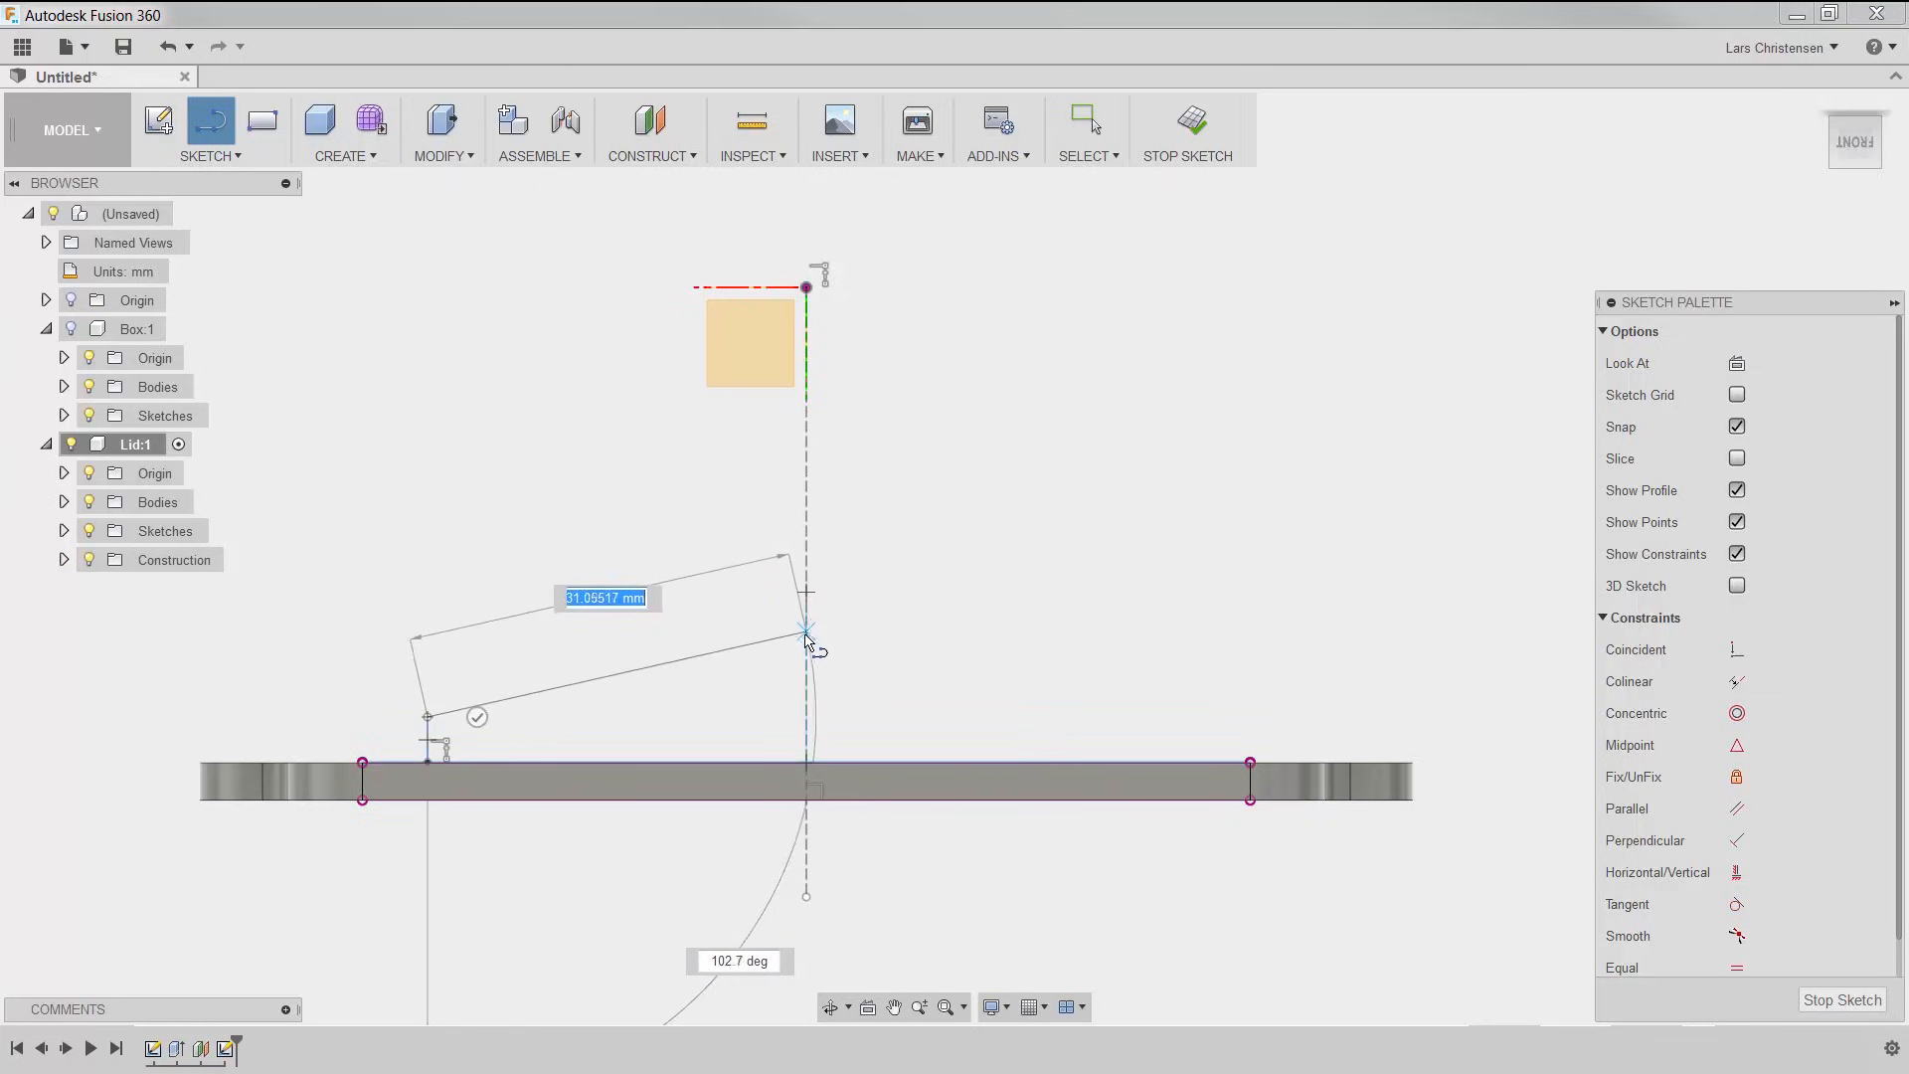
double_click(806, 630)
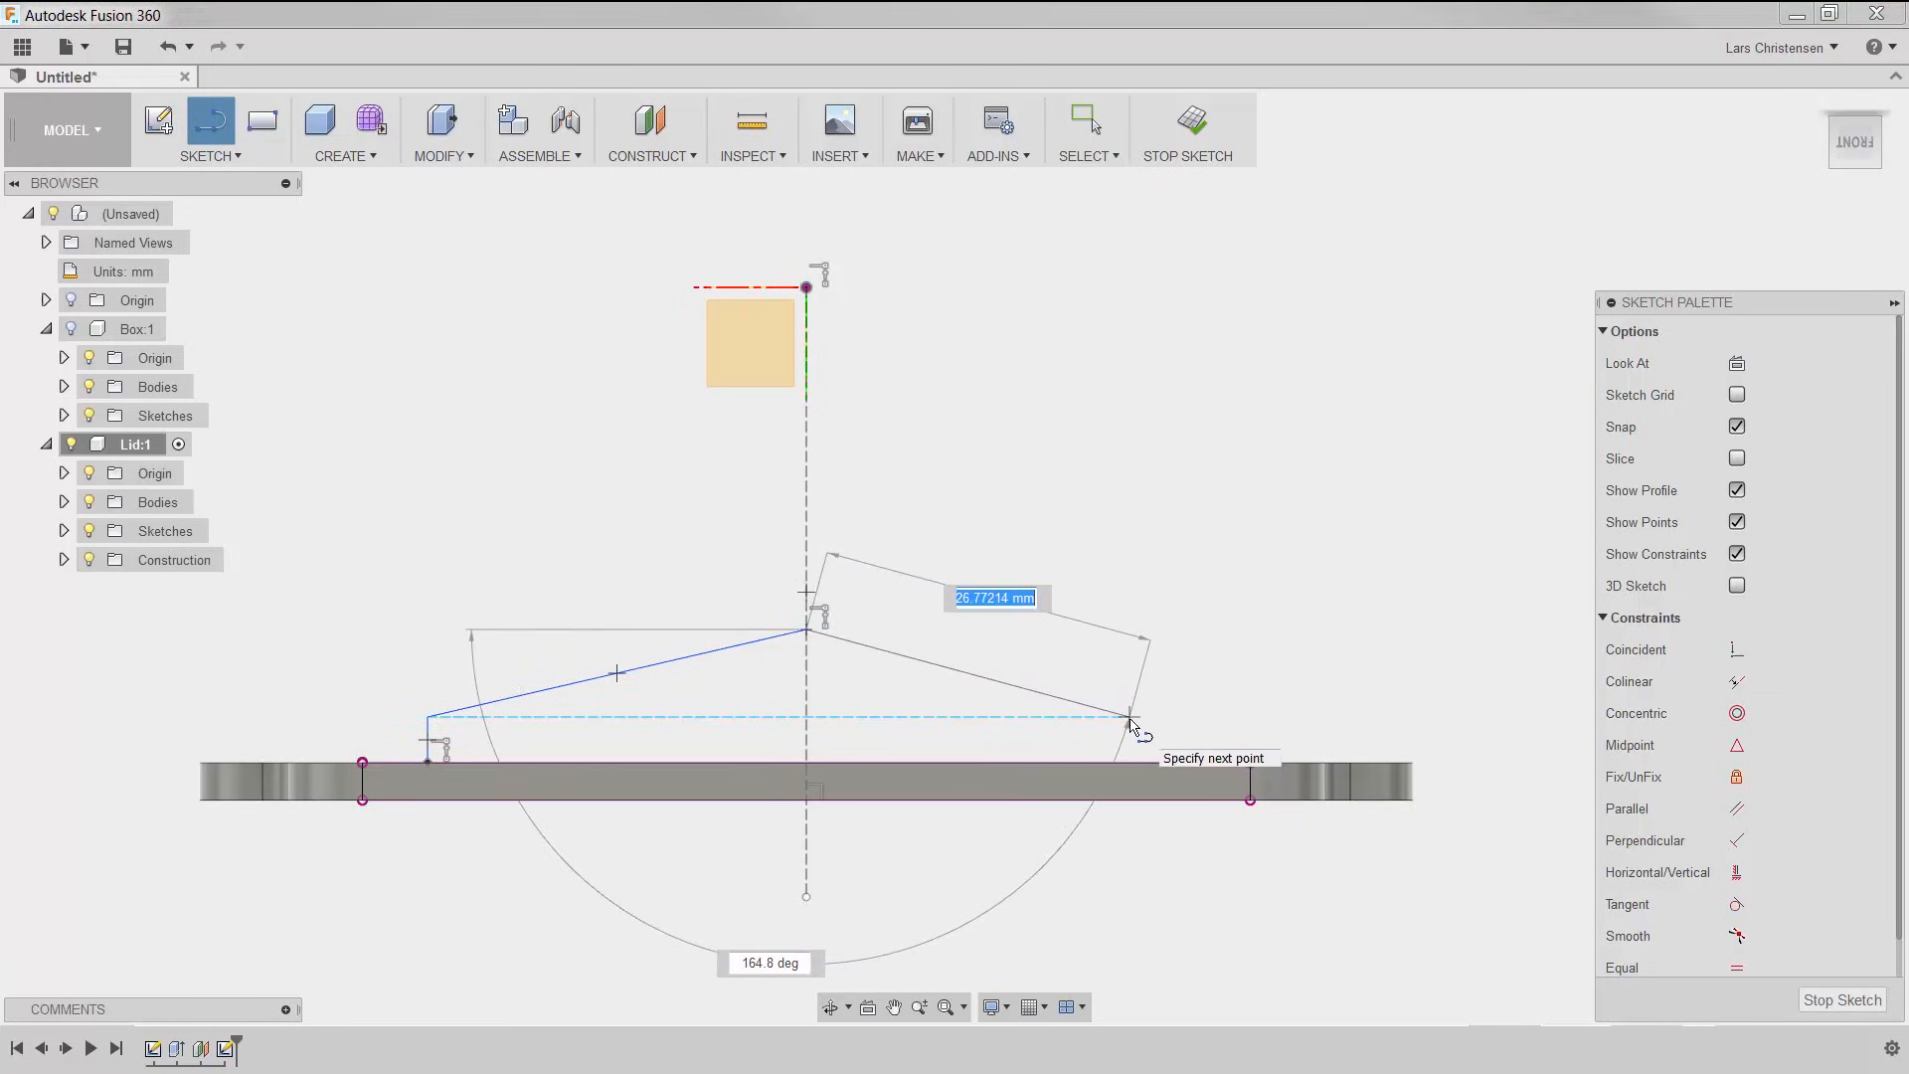
click(1153, 695)
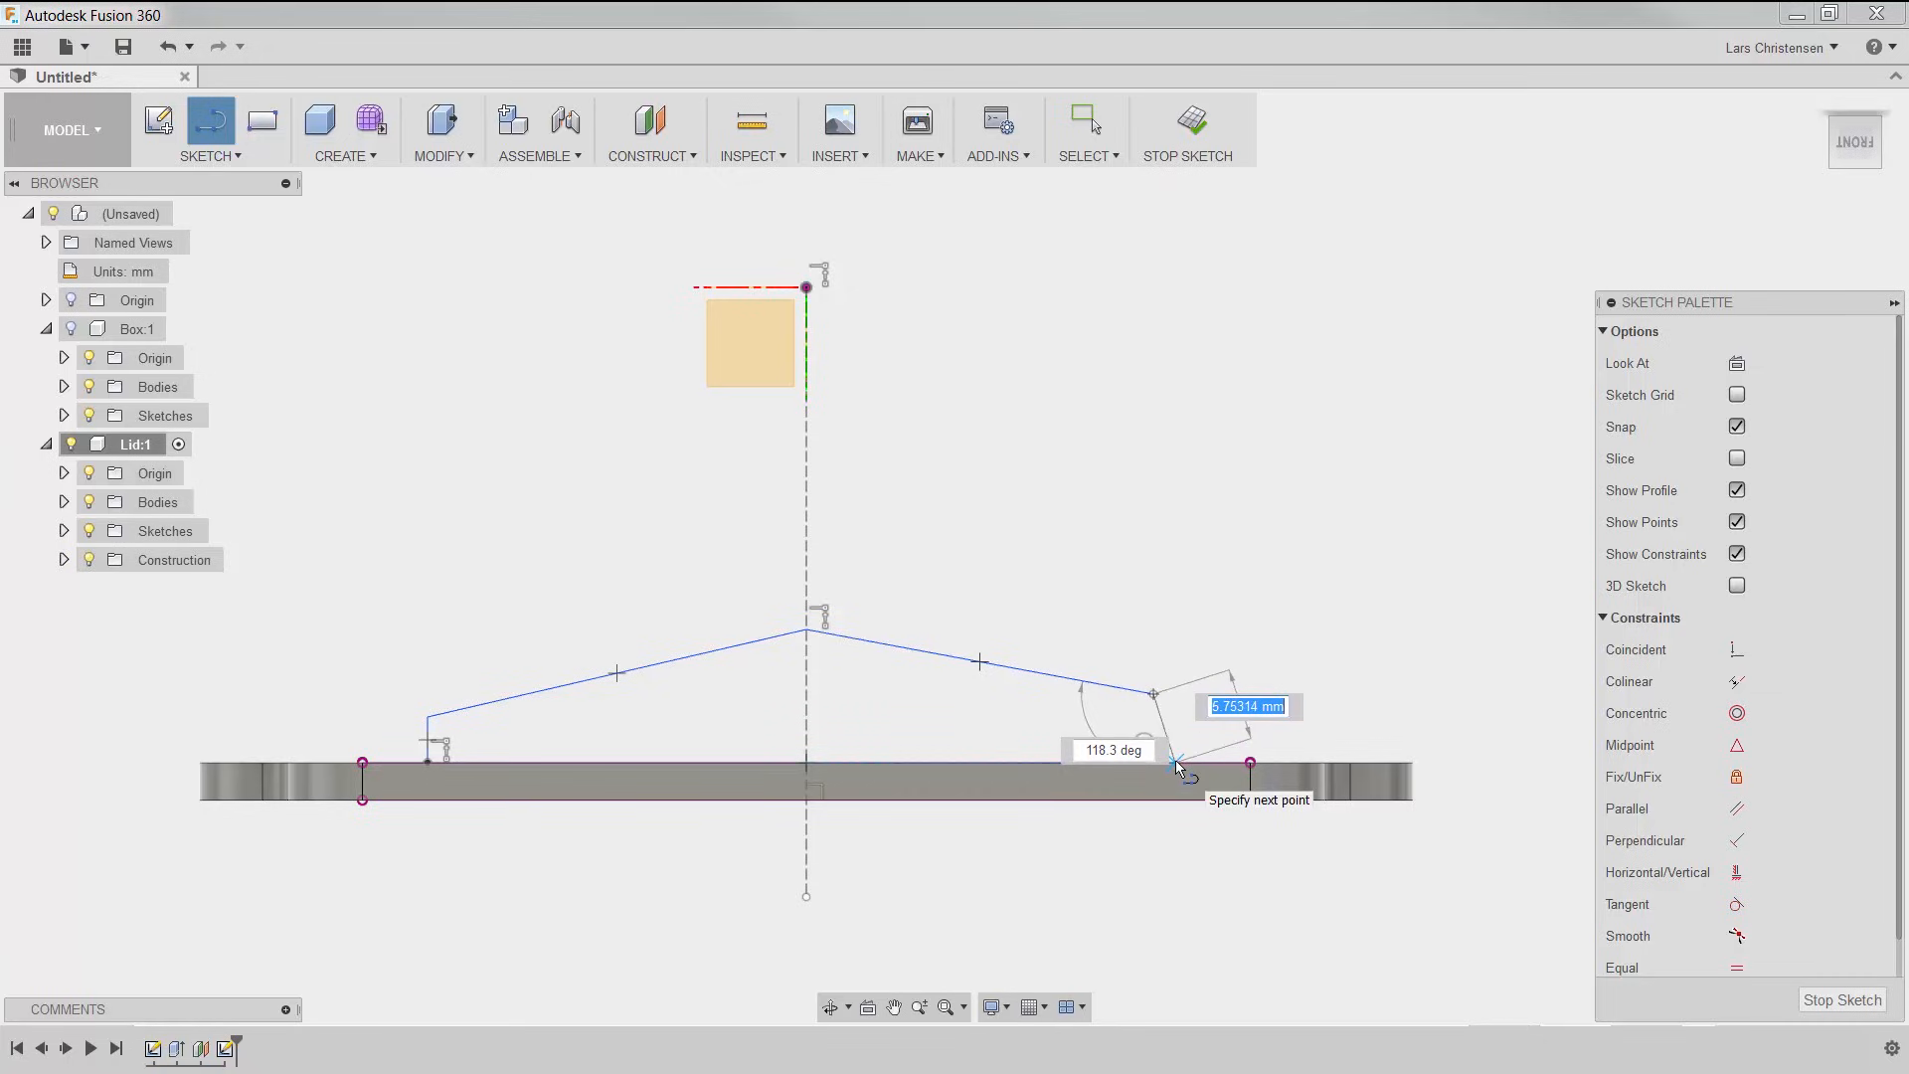
click(1176, 764)
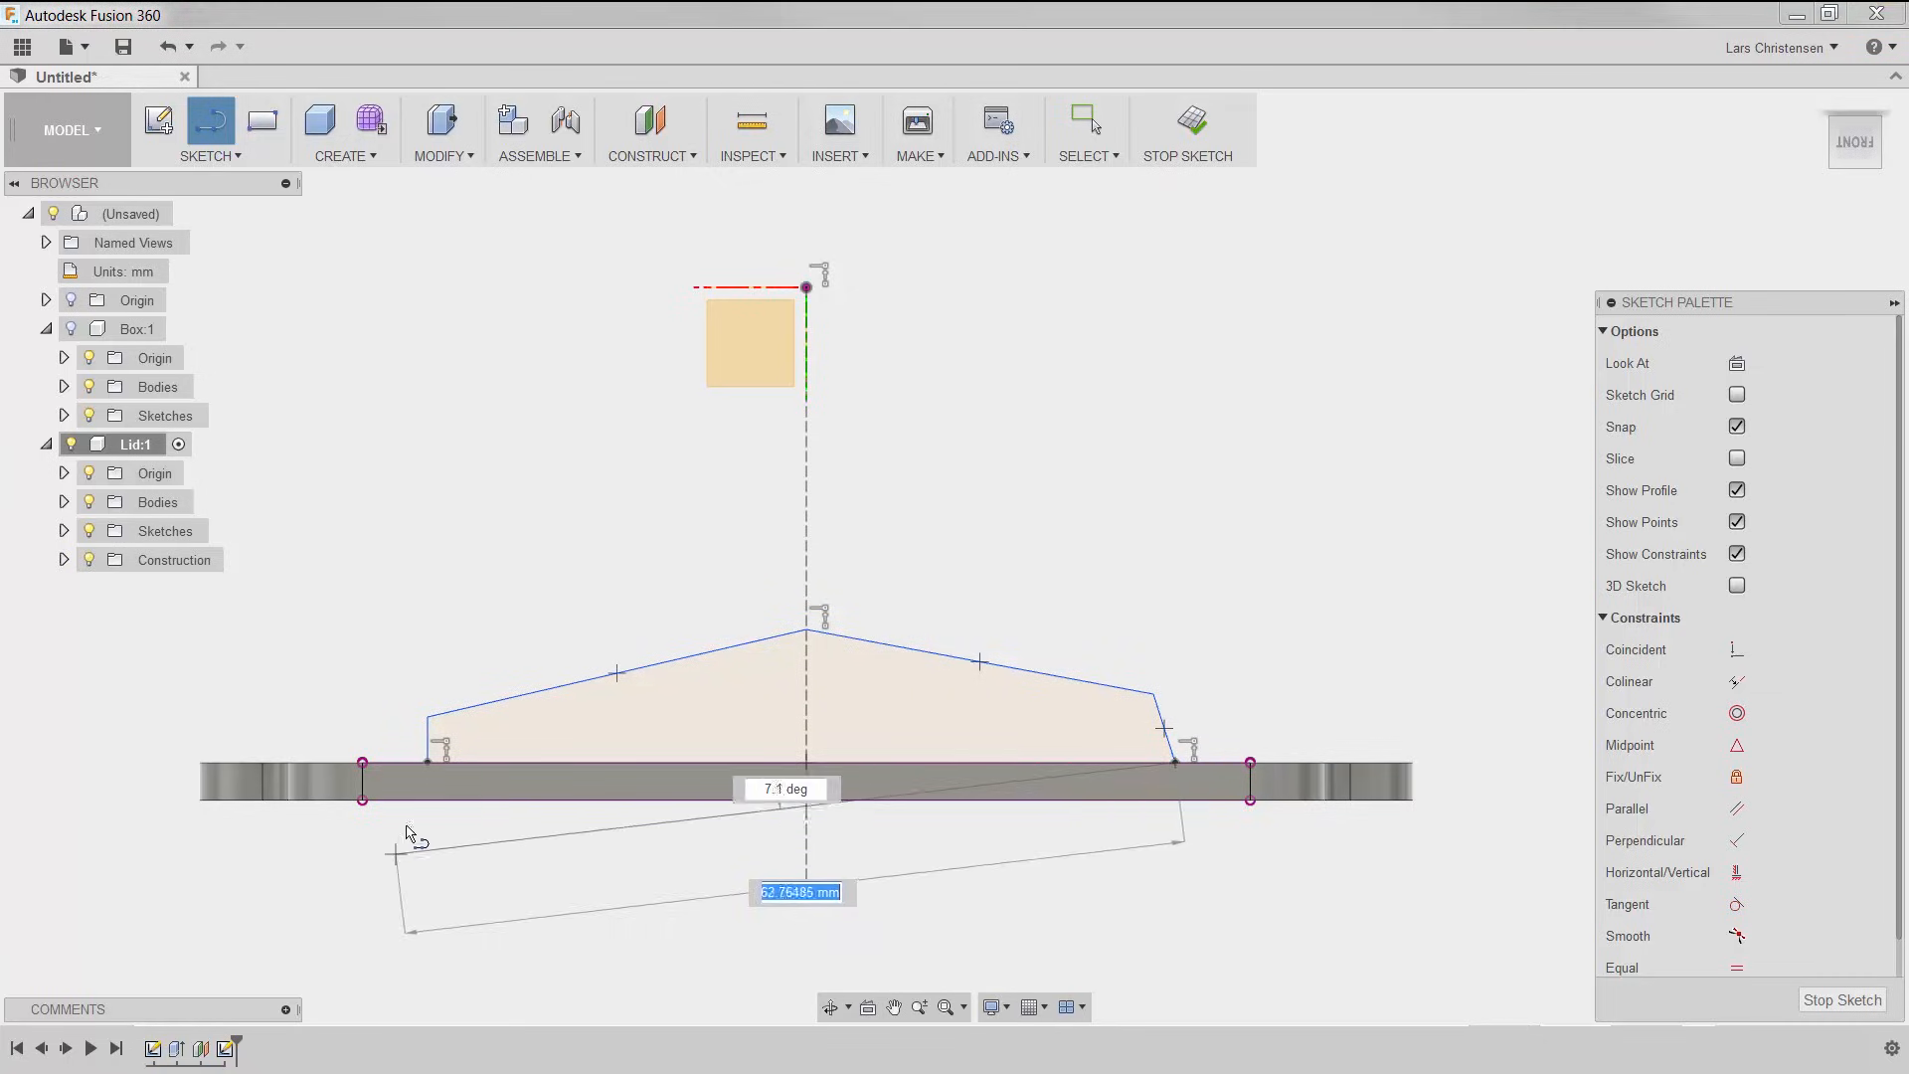
key(Escape)
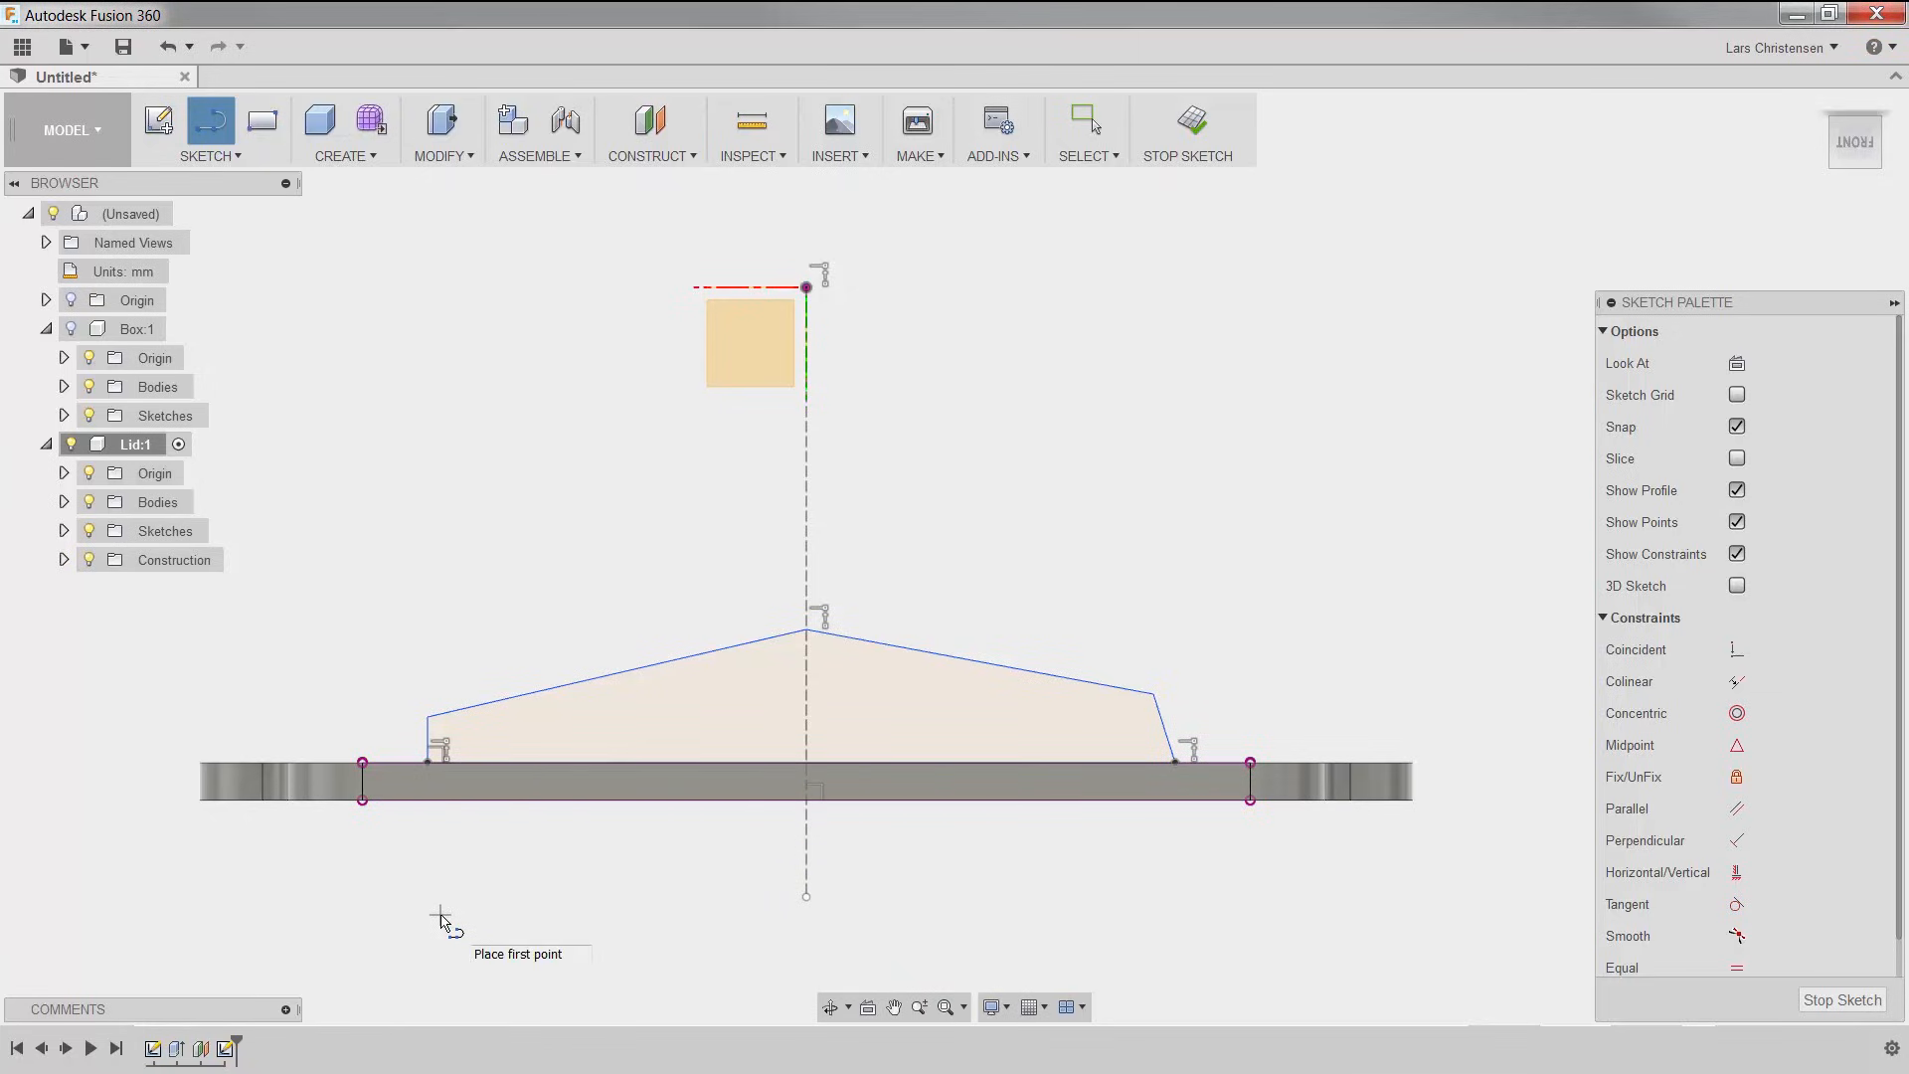
key(Escape)
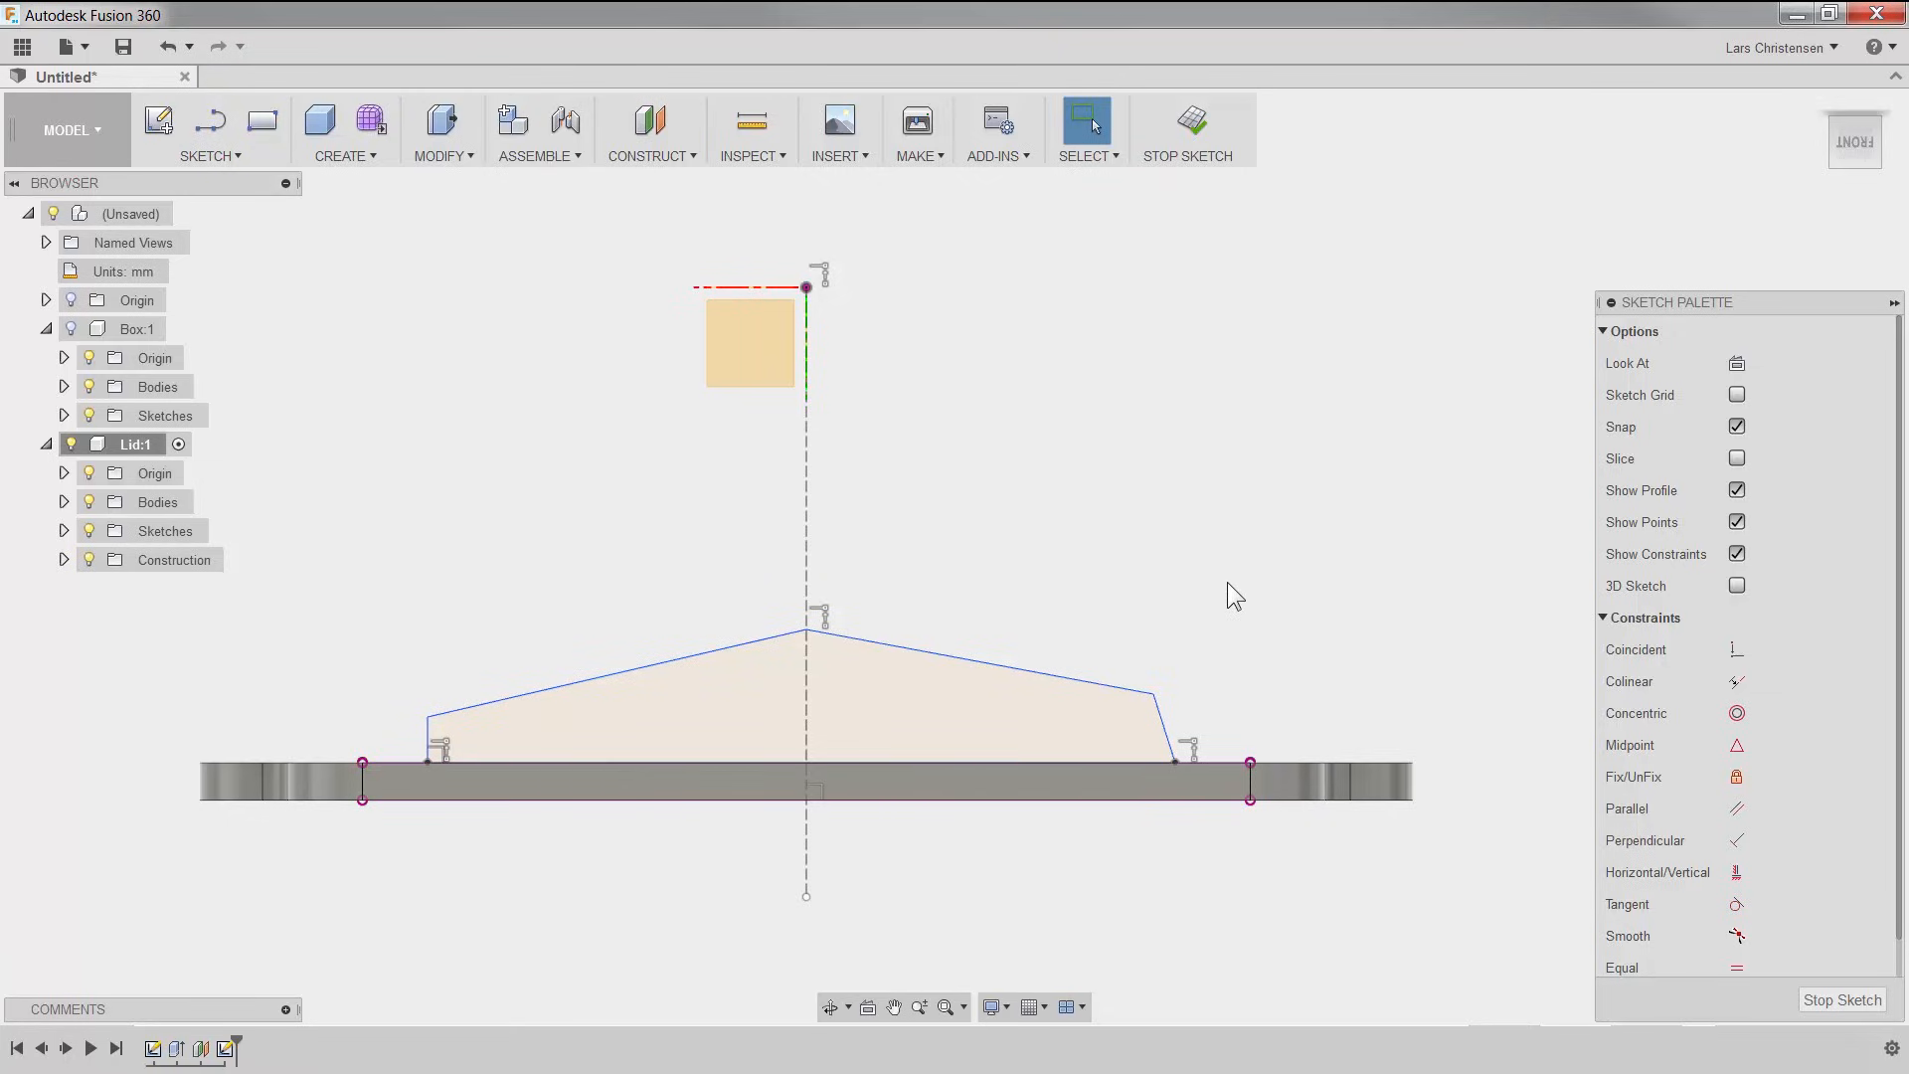
Step: Move the shoulder corner above the outline's slanted side slightly inward and down, and deselect it
mouse_move(1154, 694)
mouse_down()
mouse_move(1239, 652)
mouse_move(935, 711)
mouse_move(1134, 666)
mouse_move(1069, 731)
mouse_move(1187, 611)
mouse_move(1094, 653)
mouse_move(1038, 708)
mouse_move(1256, 666)
mouse_move(1178, 711)
mouse_move(1112, 716)
mouse_move(1143, 730)
mouse_move(1129, 706)
mouse_up()
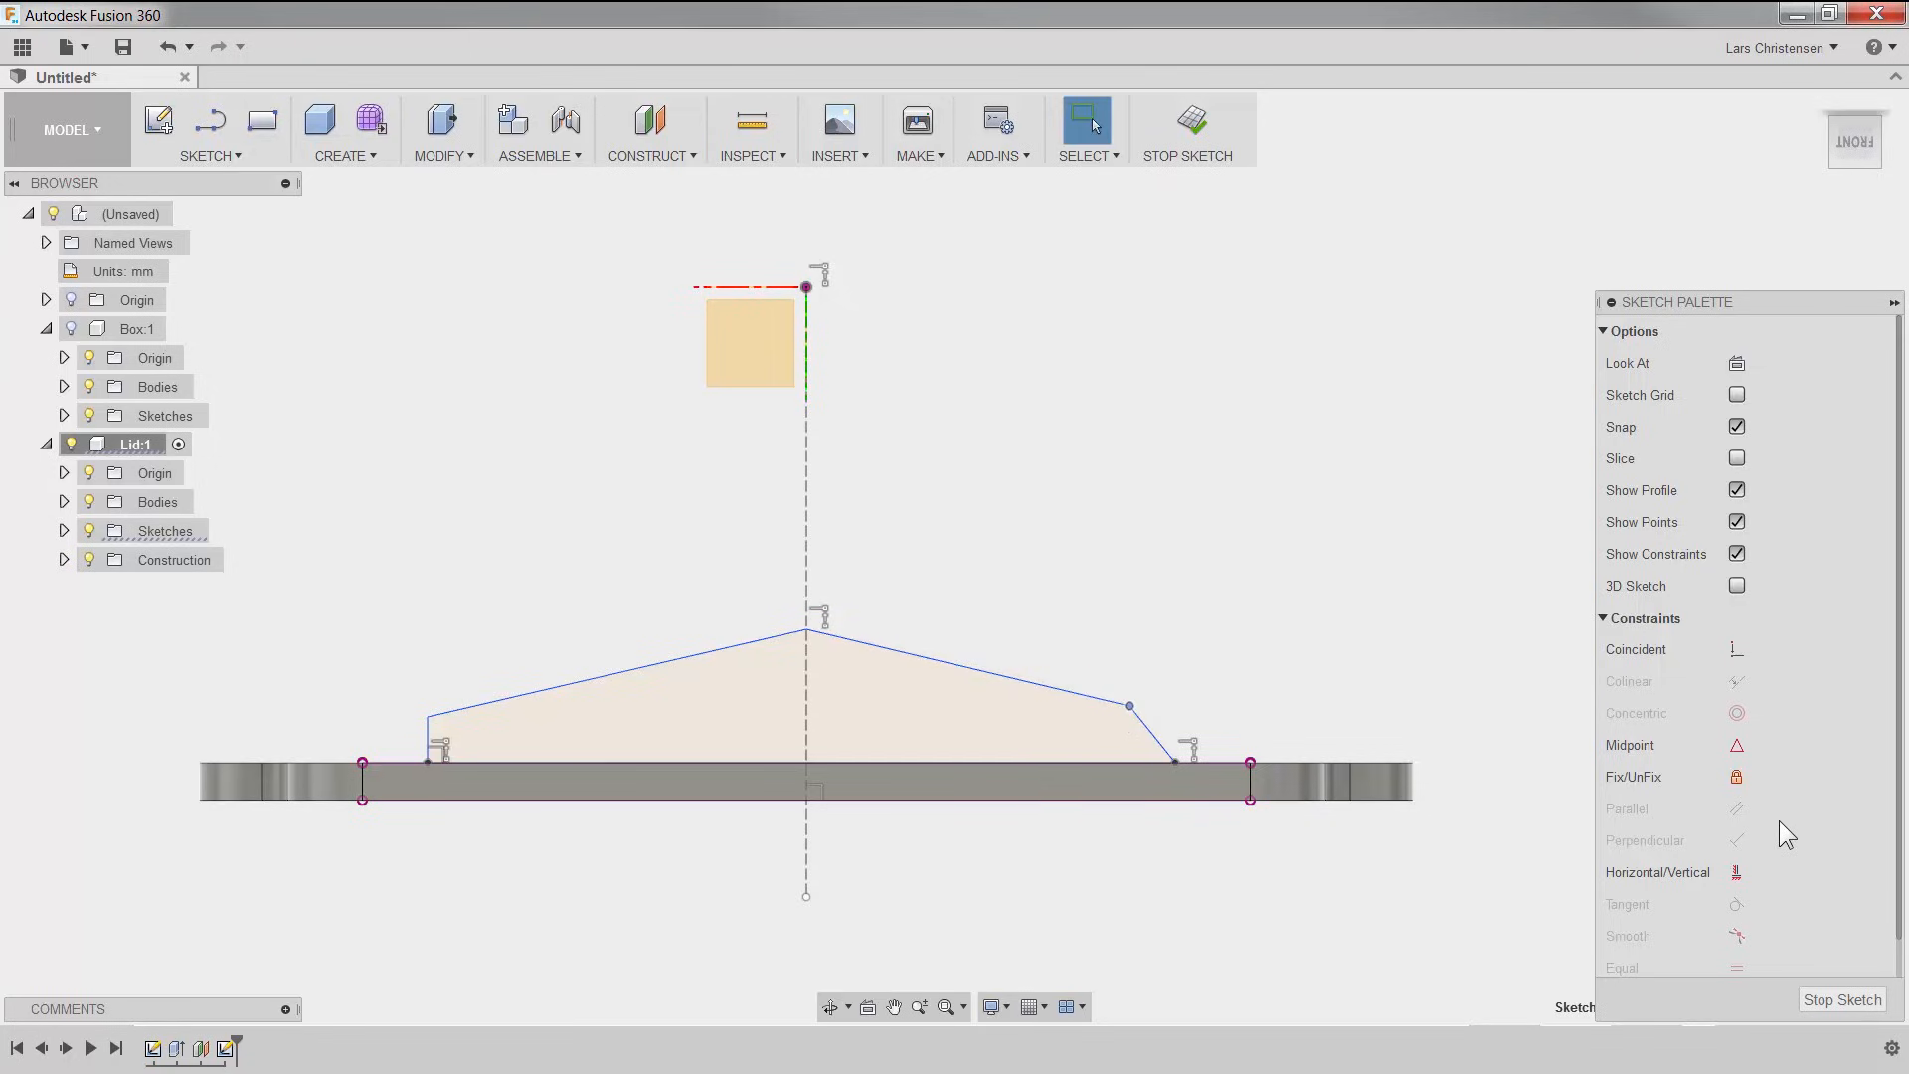
scroll(1787, 834, down, 1)
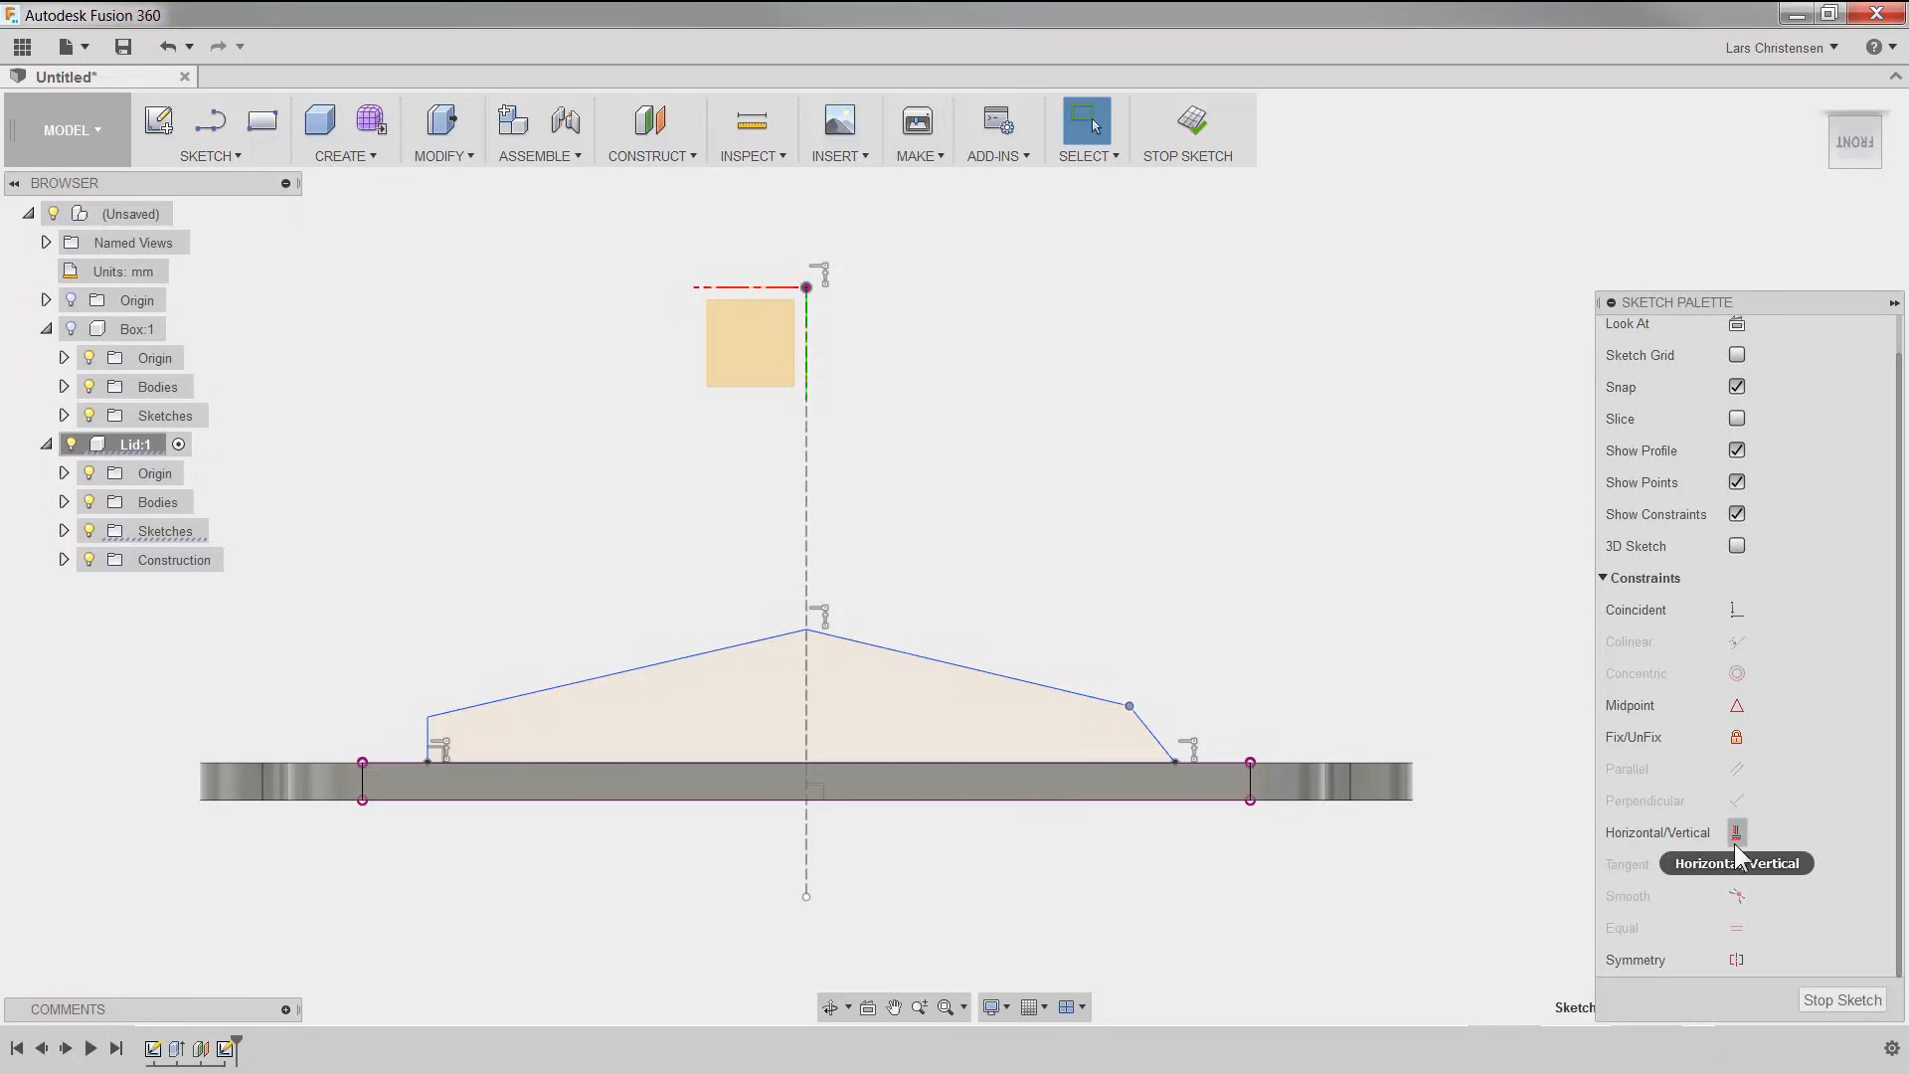
click(1335, 911)
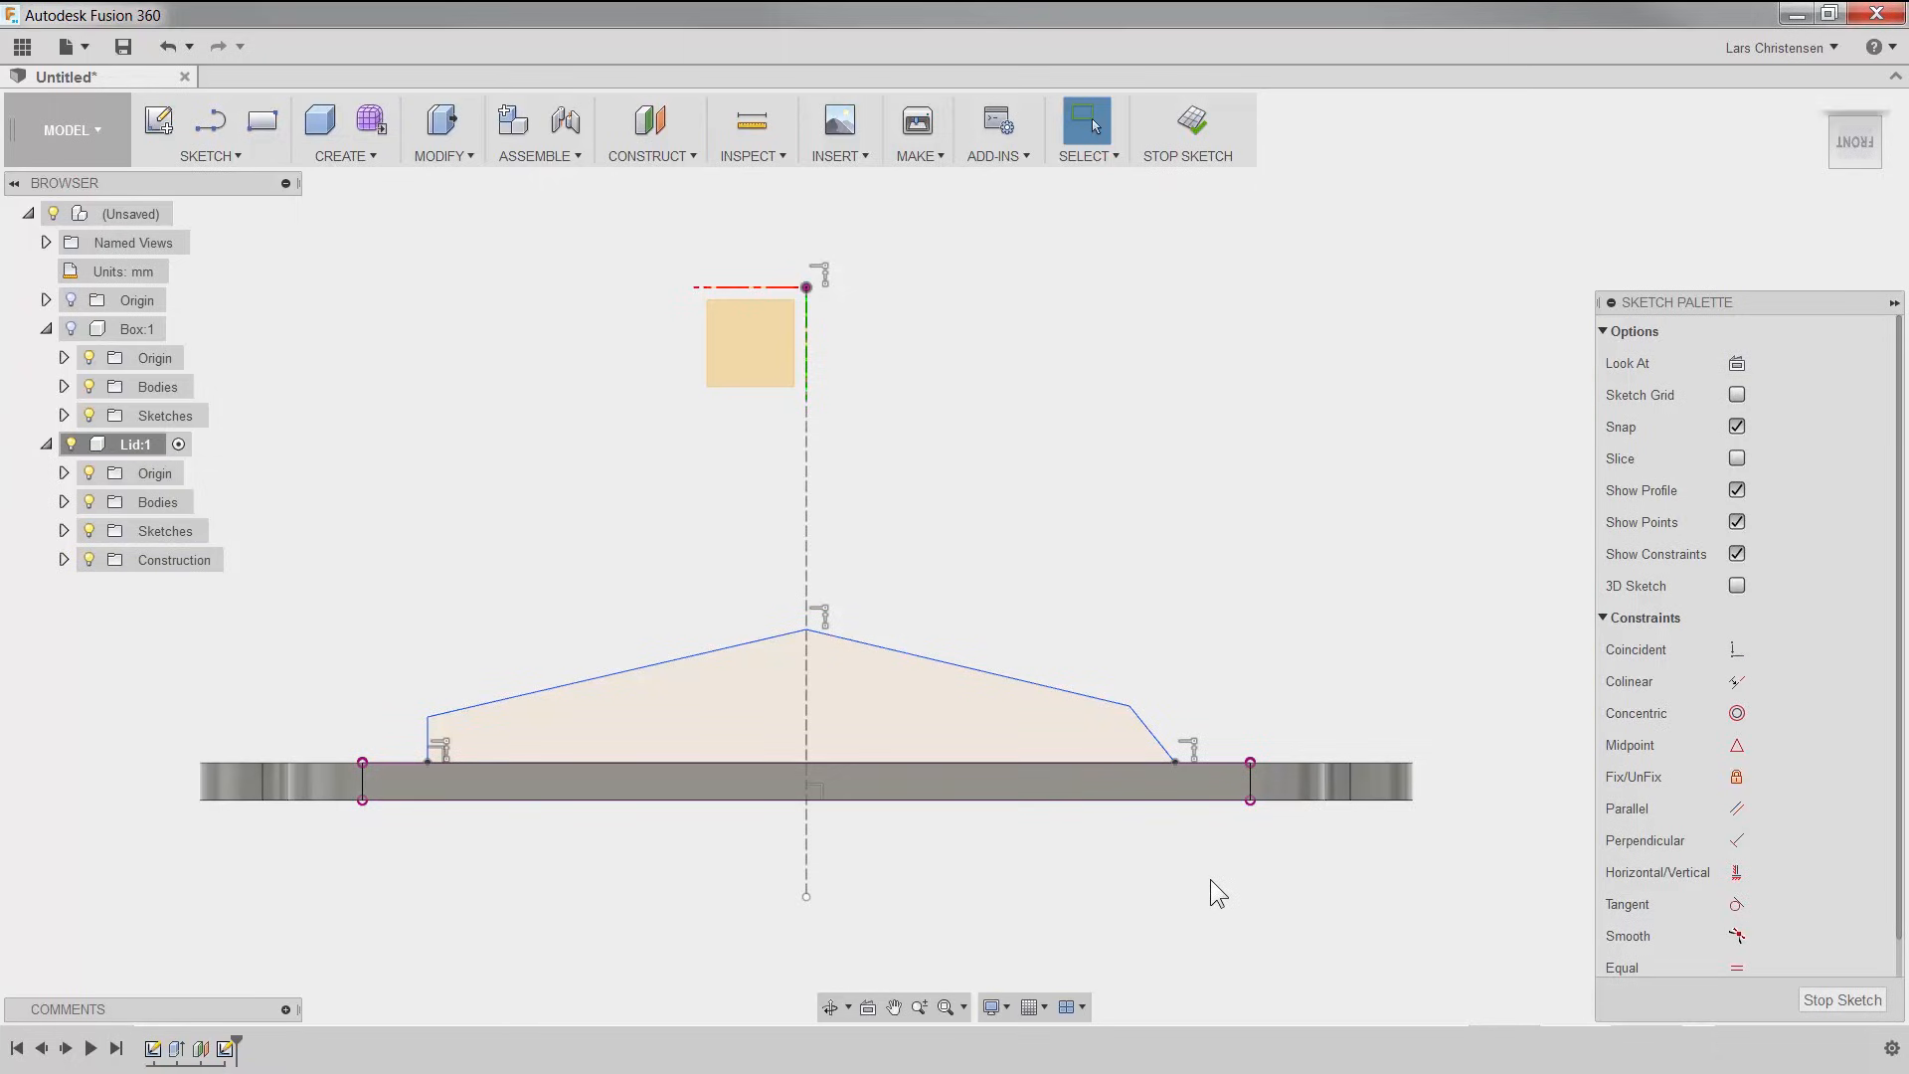
Step: Constrain the outline's slanted side vertical and make its two shoulder corners symmetric about the construction line
click(1151, 737)
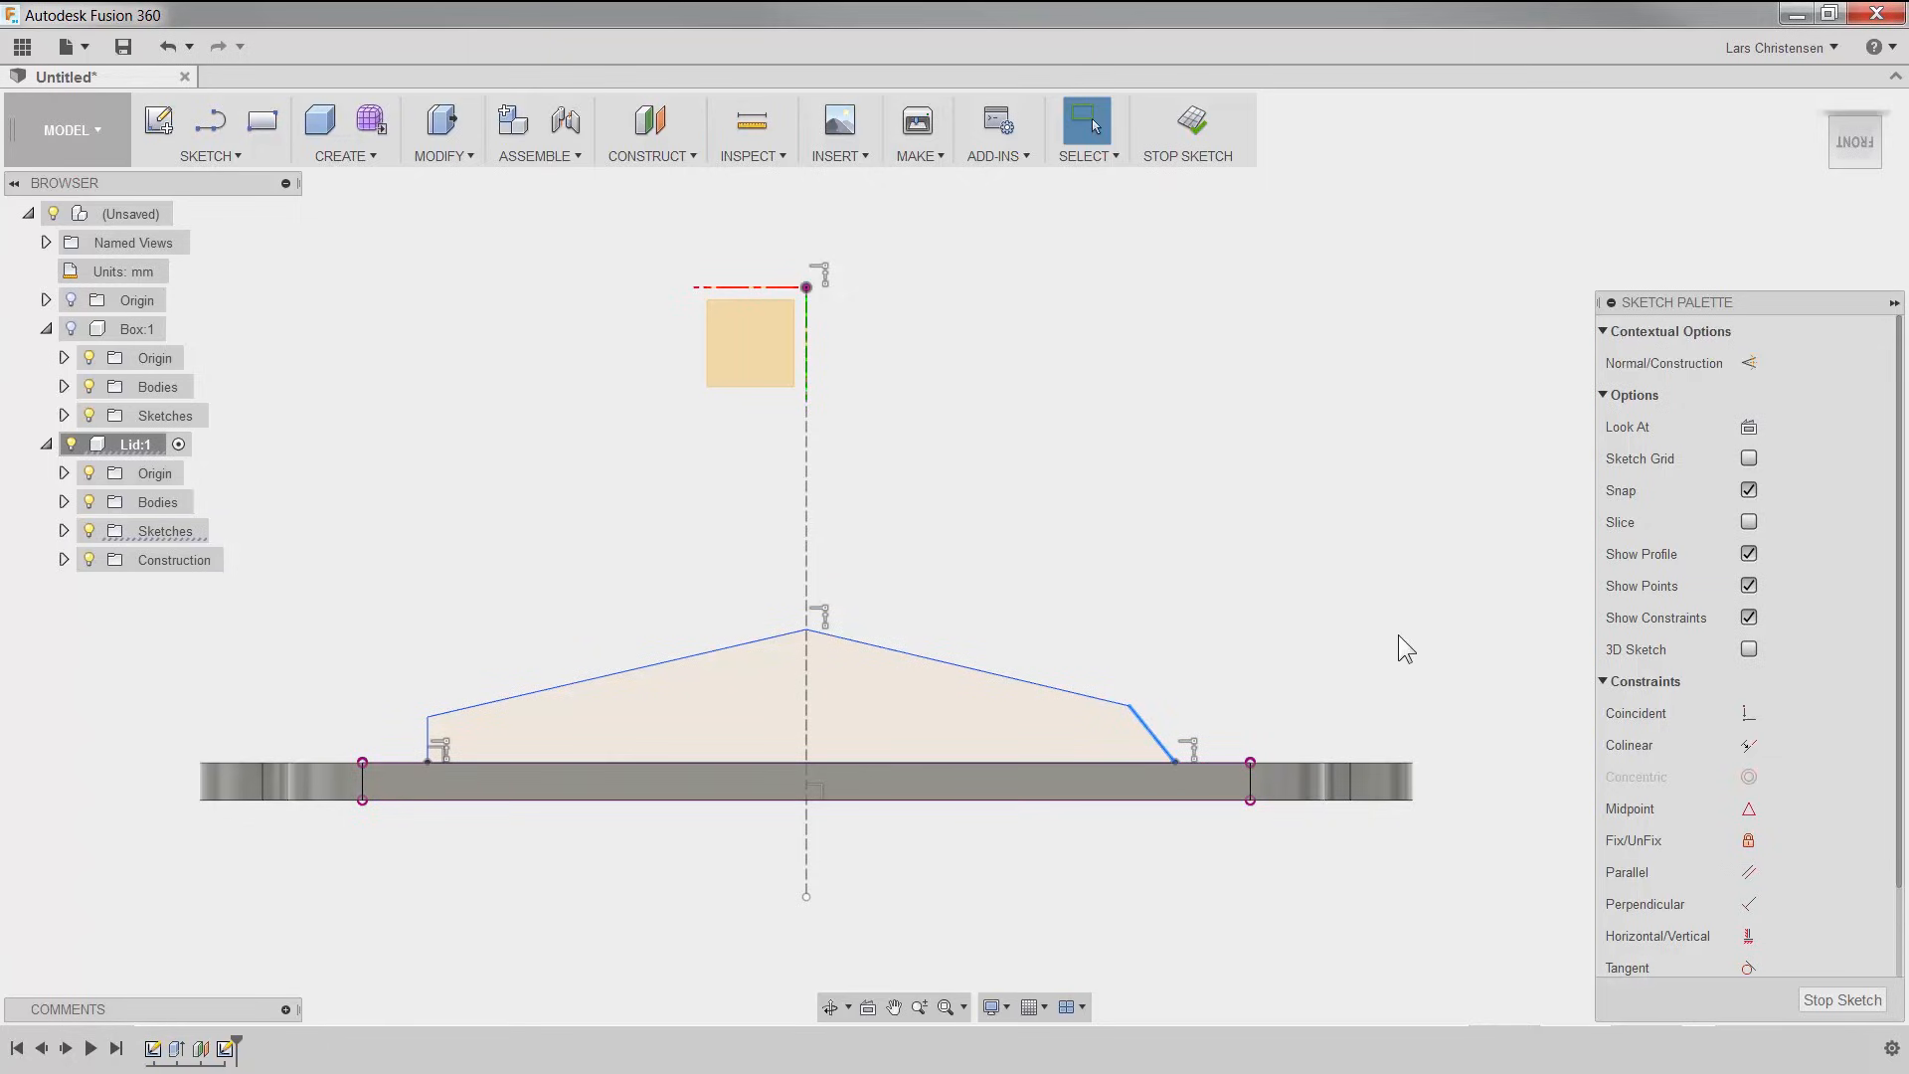
click(1750, 937)
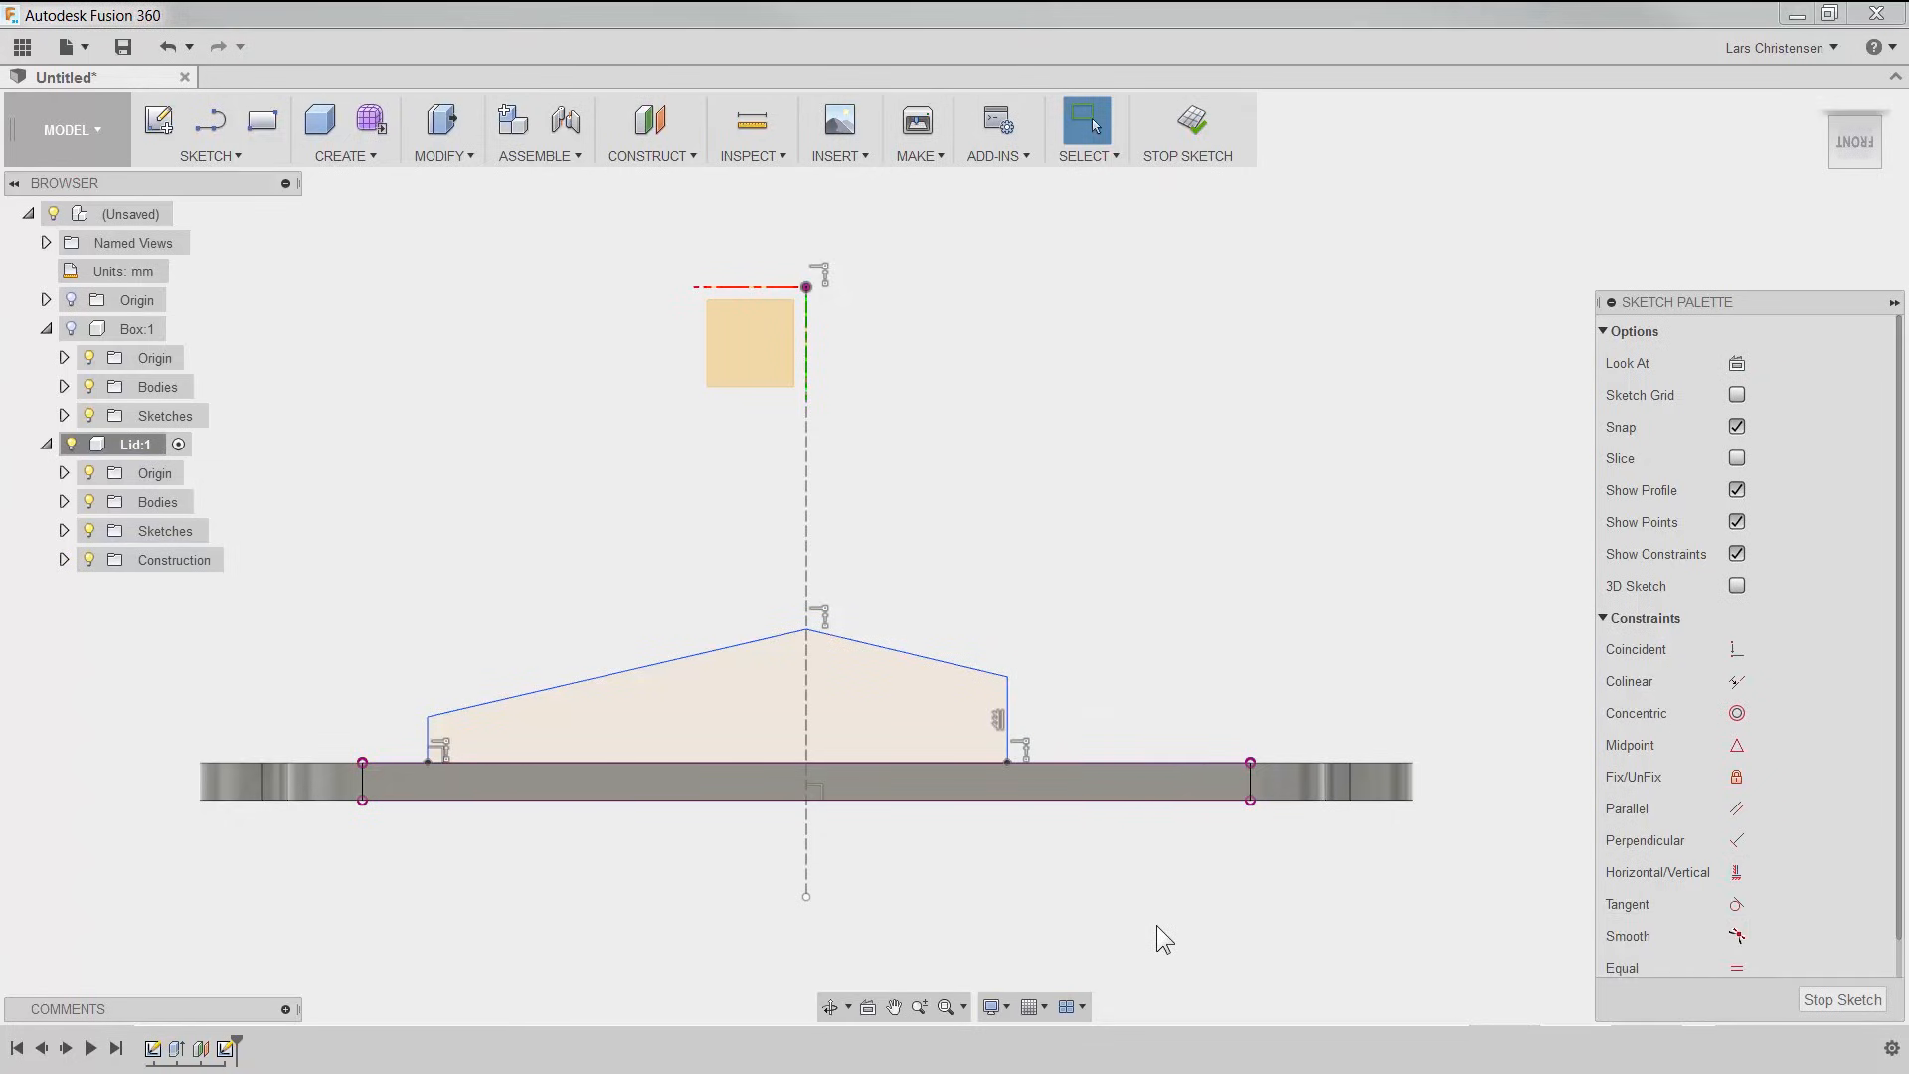
scroll(1747, 899, down, 1)
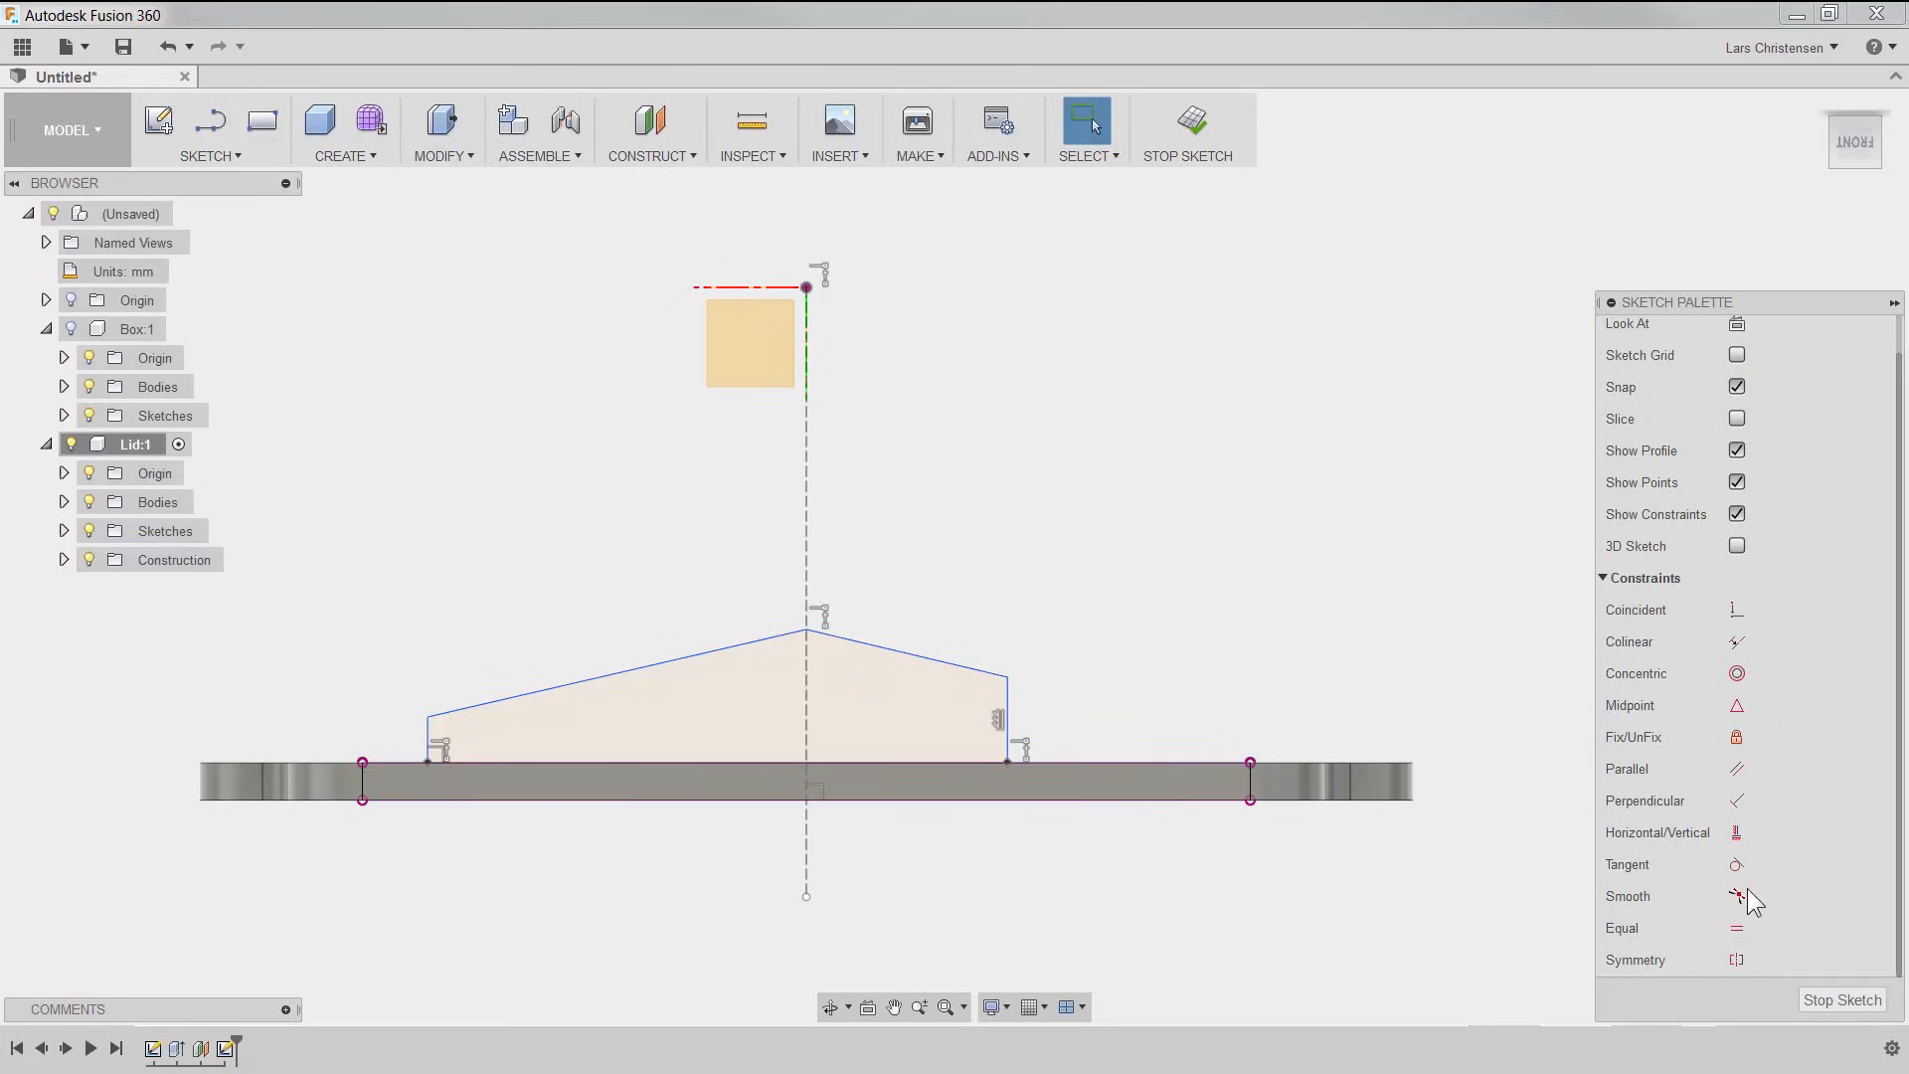
click(1737, 960)
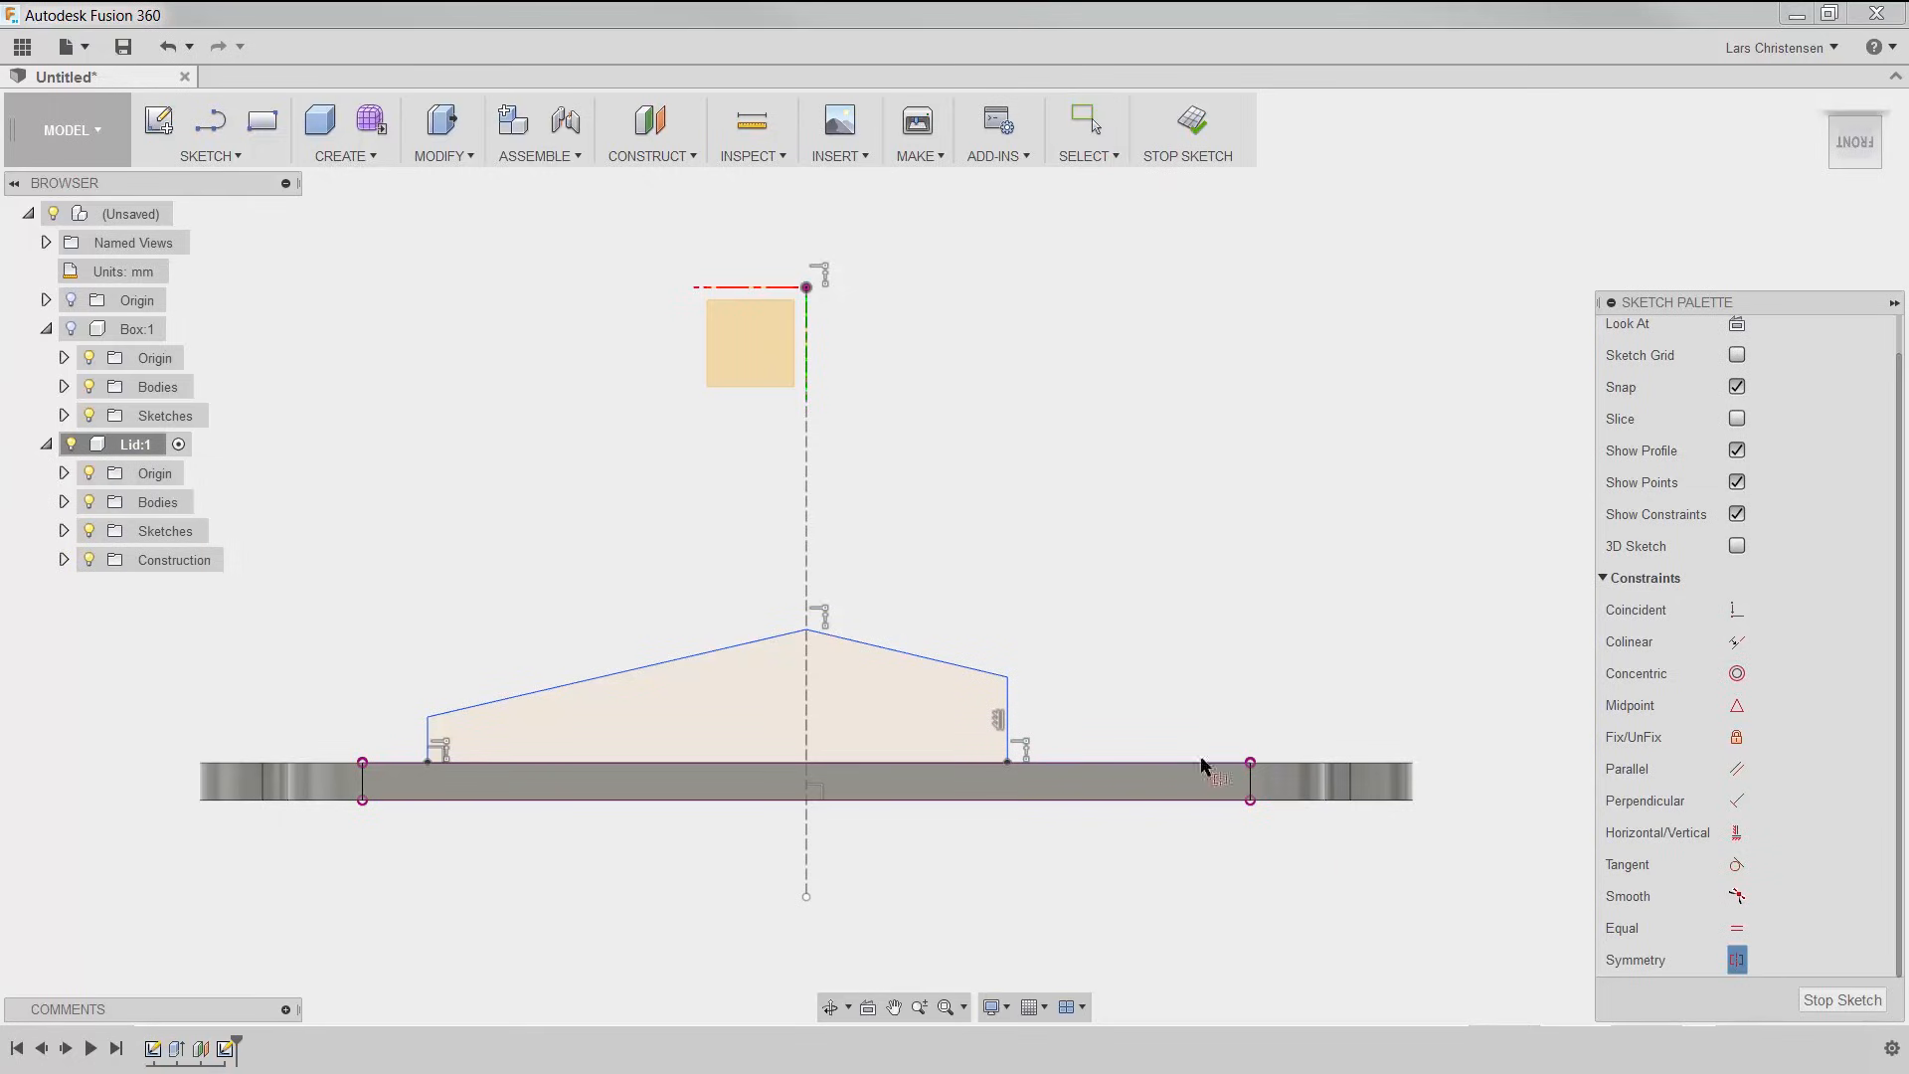
click(1007, 679)
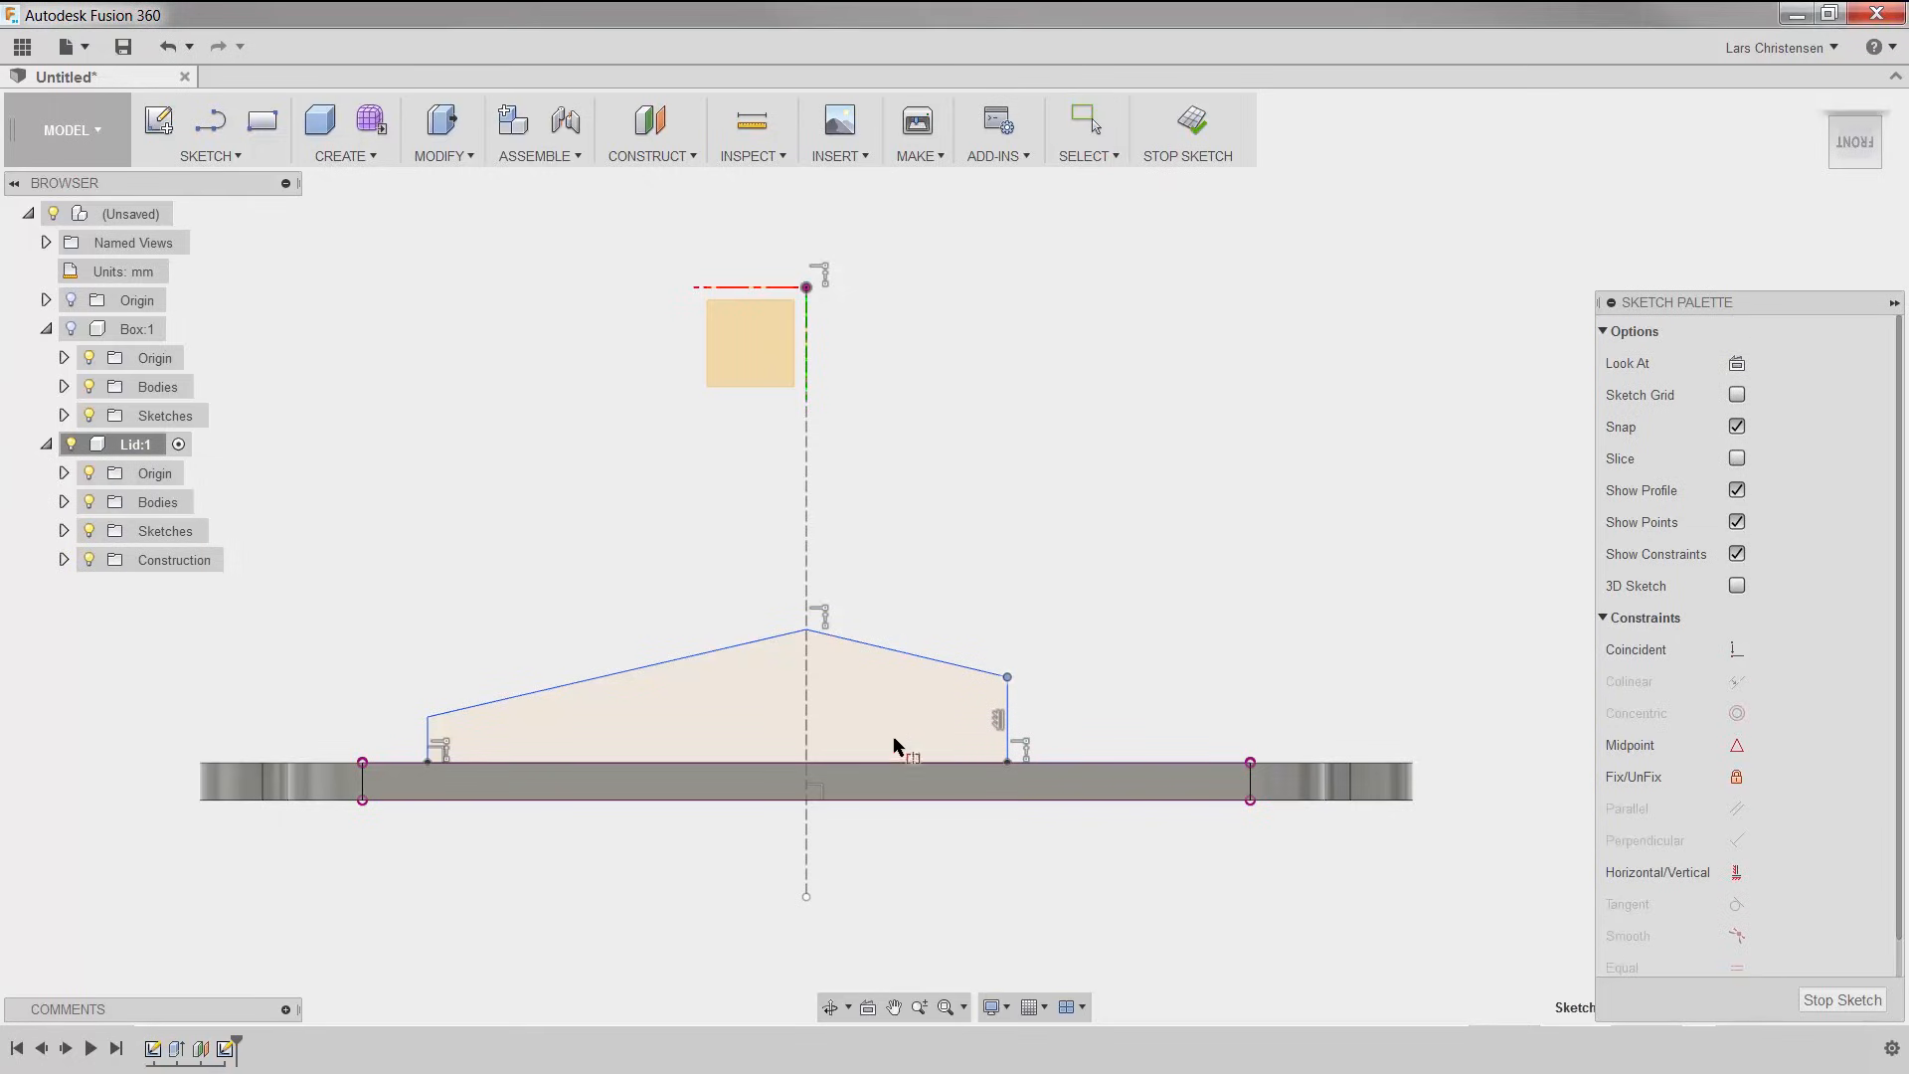
click(438, 716)
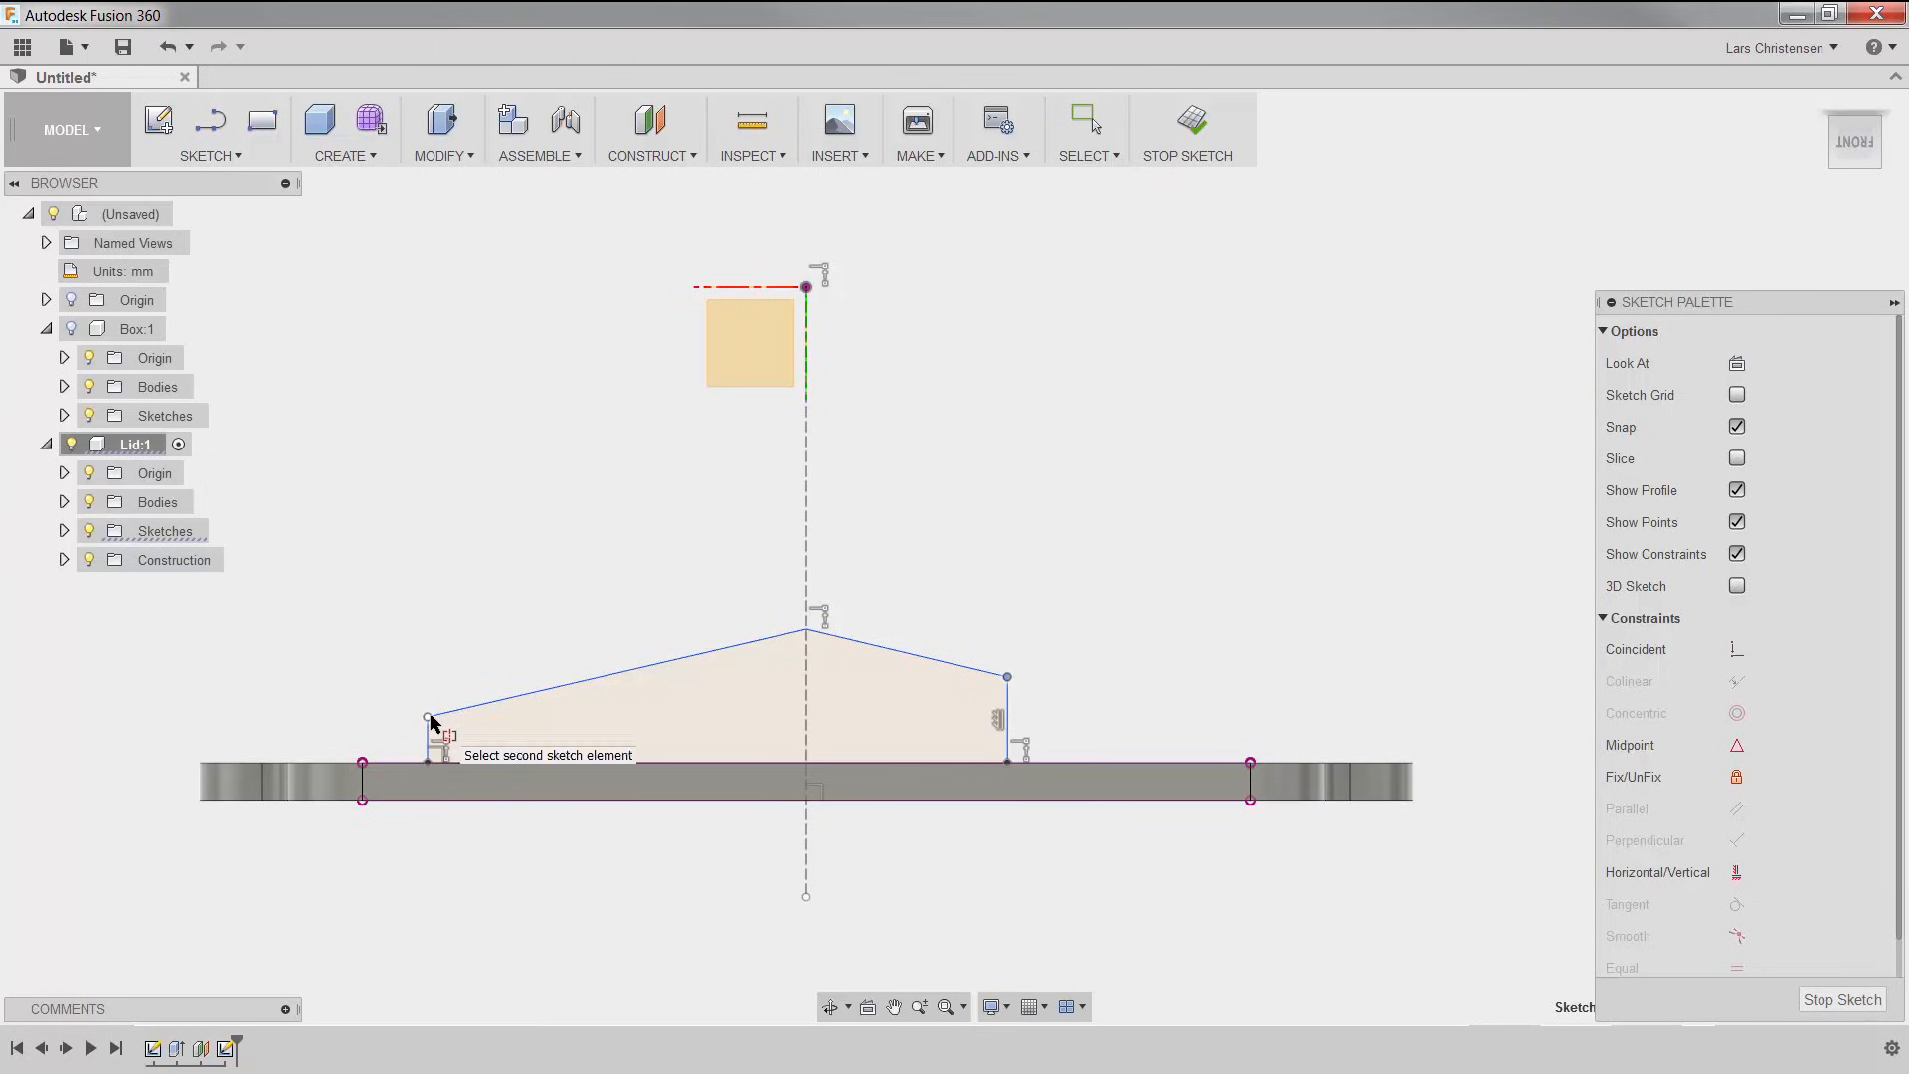
click(807, 491)
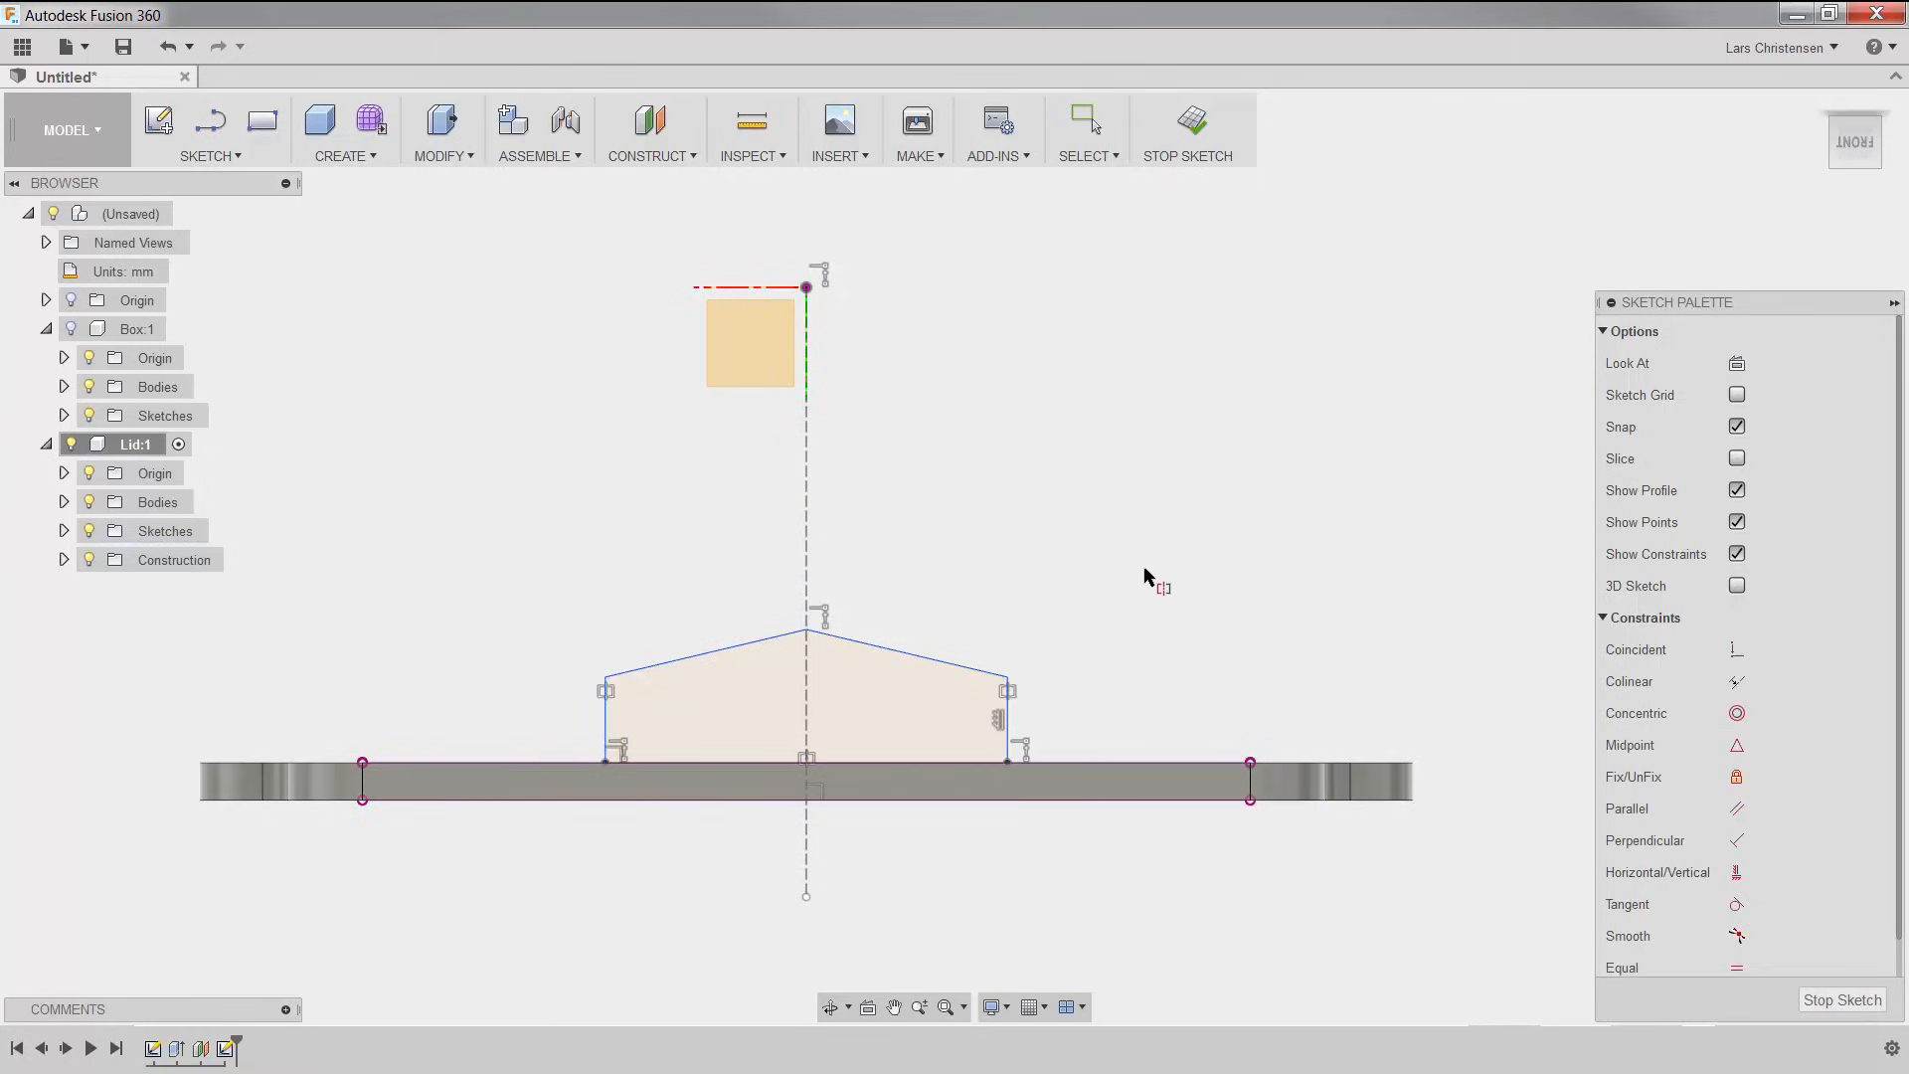
key(Escape)
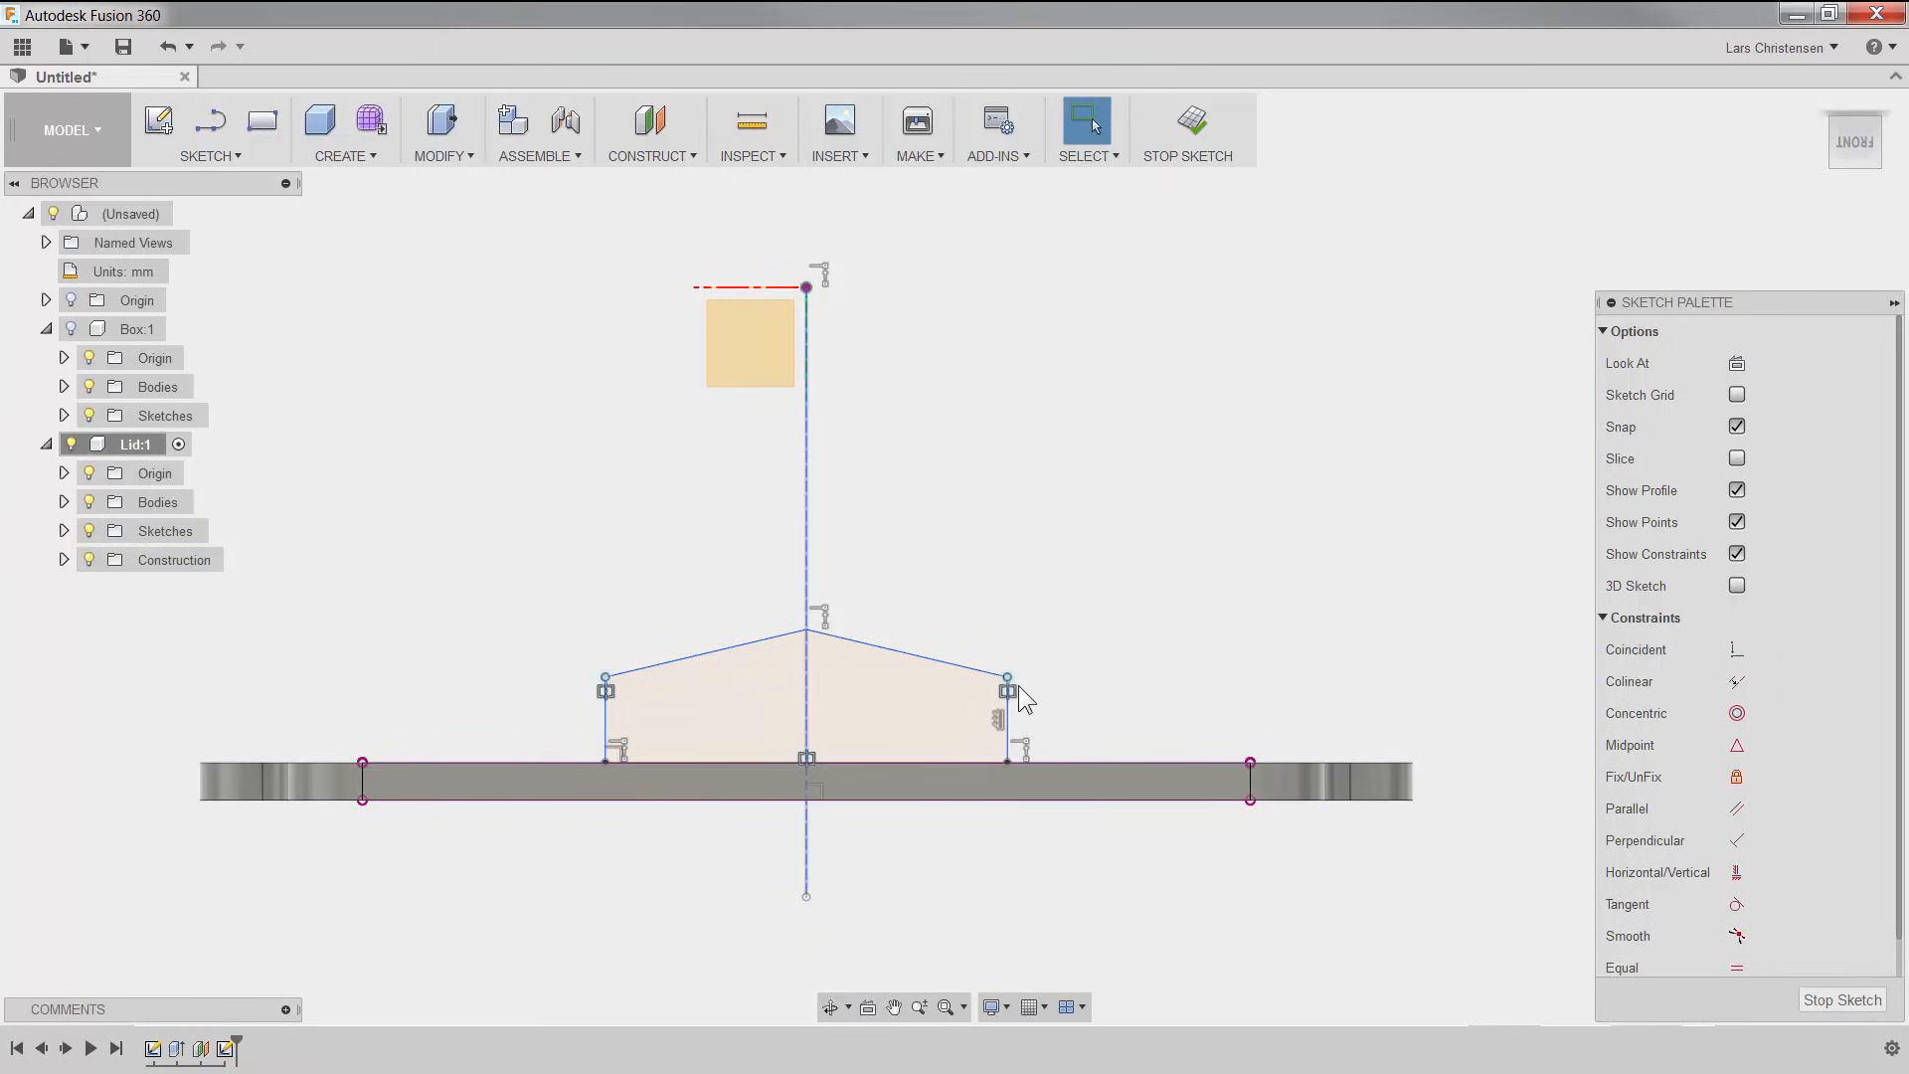
Step: Pull a shoulder corner outward to widen the outline and dimension the distance between its two base corners as 63 mm
mouse_move(1010, 678)
mouse_down()
mouse_move(1184, 699)
mouse_move(1027, 707)
mouse_move(1104, 696)
mouse_up()
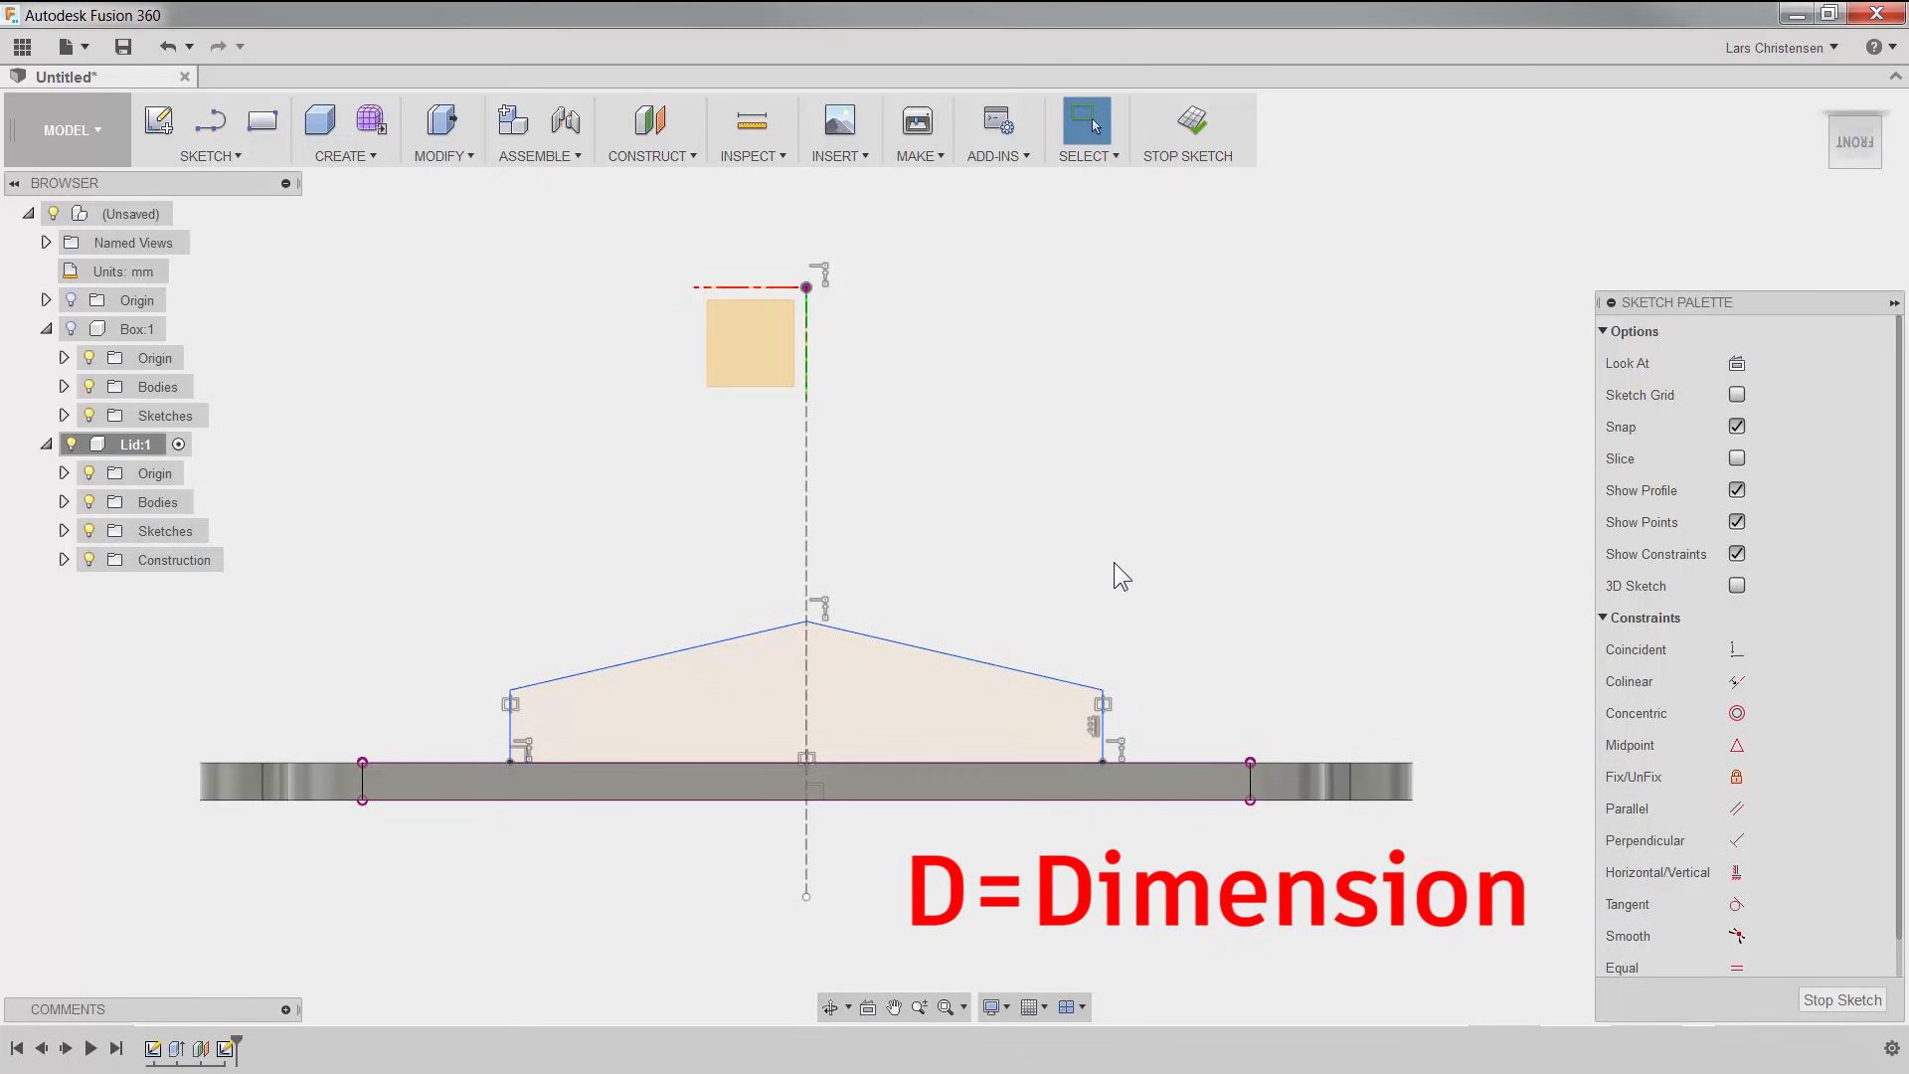
key(d)
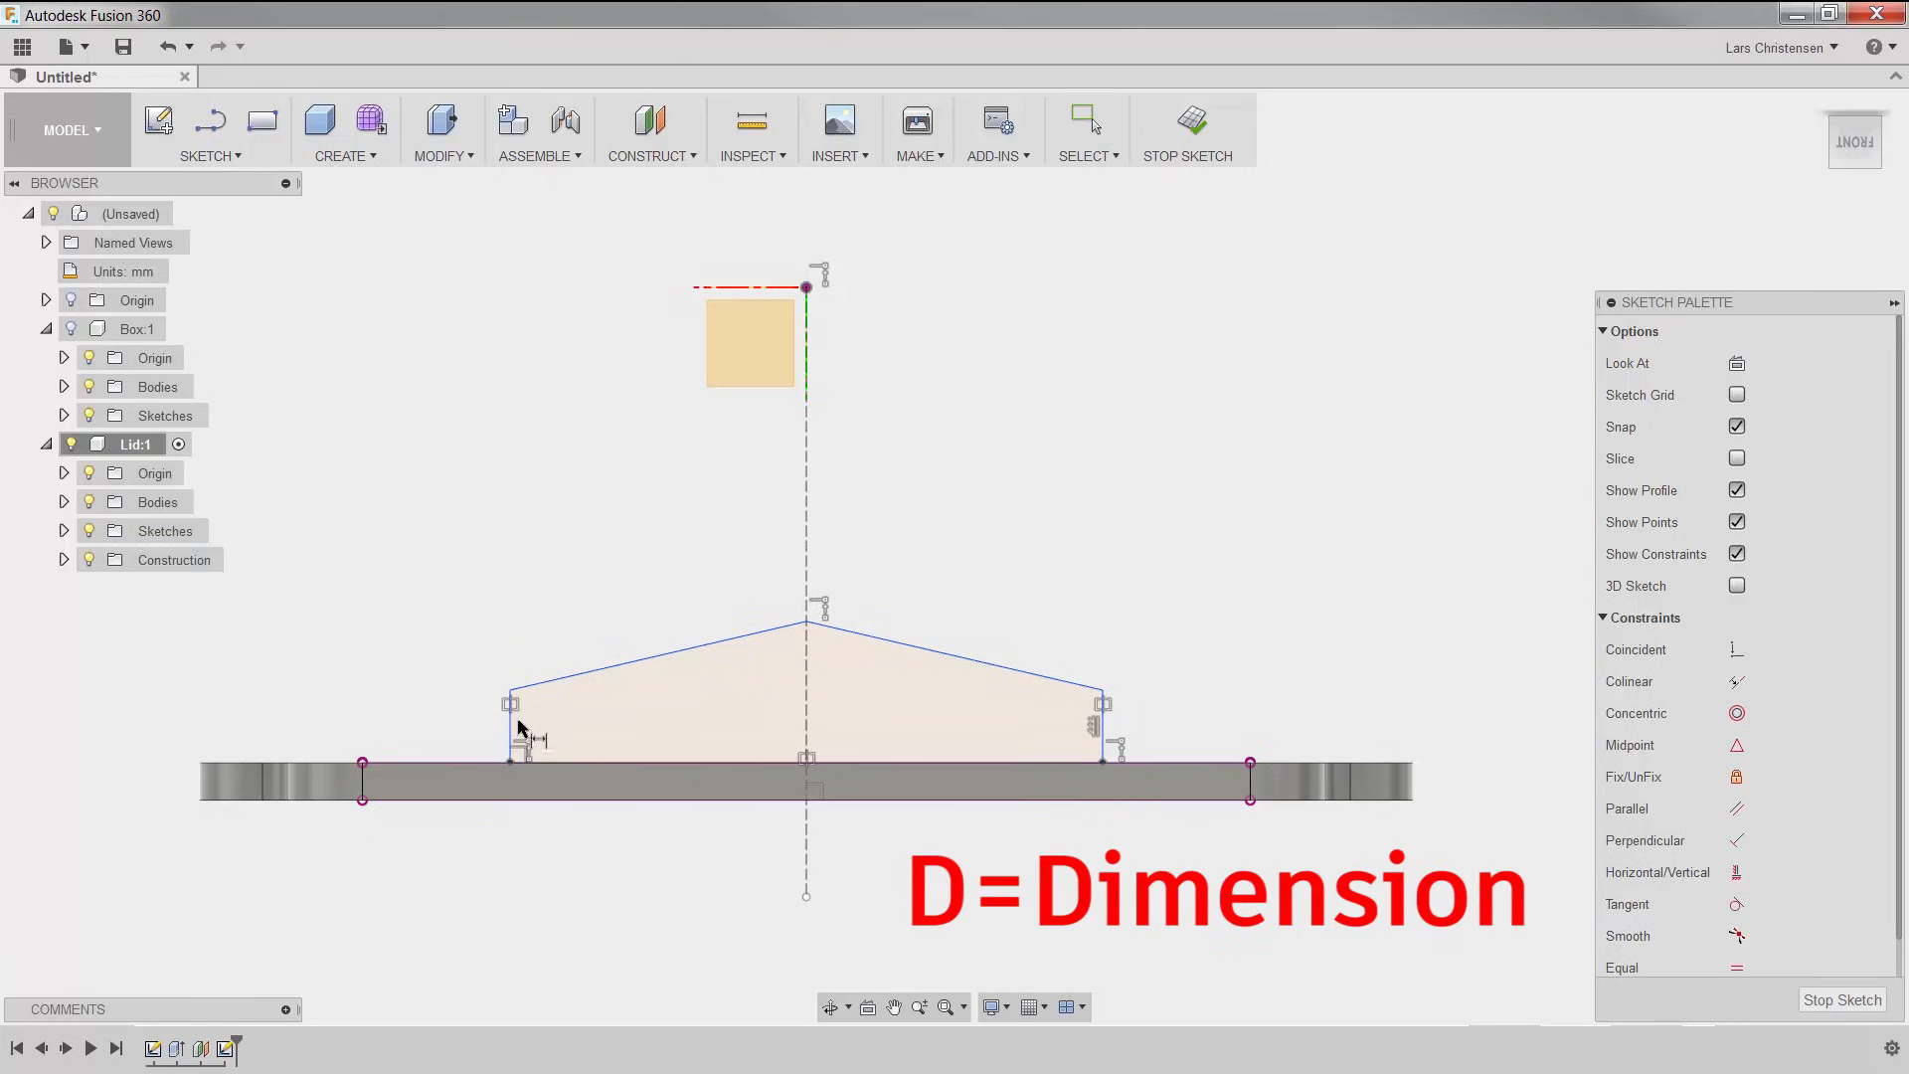
click(510, 763)
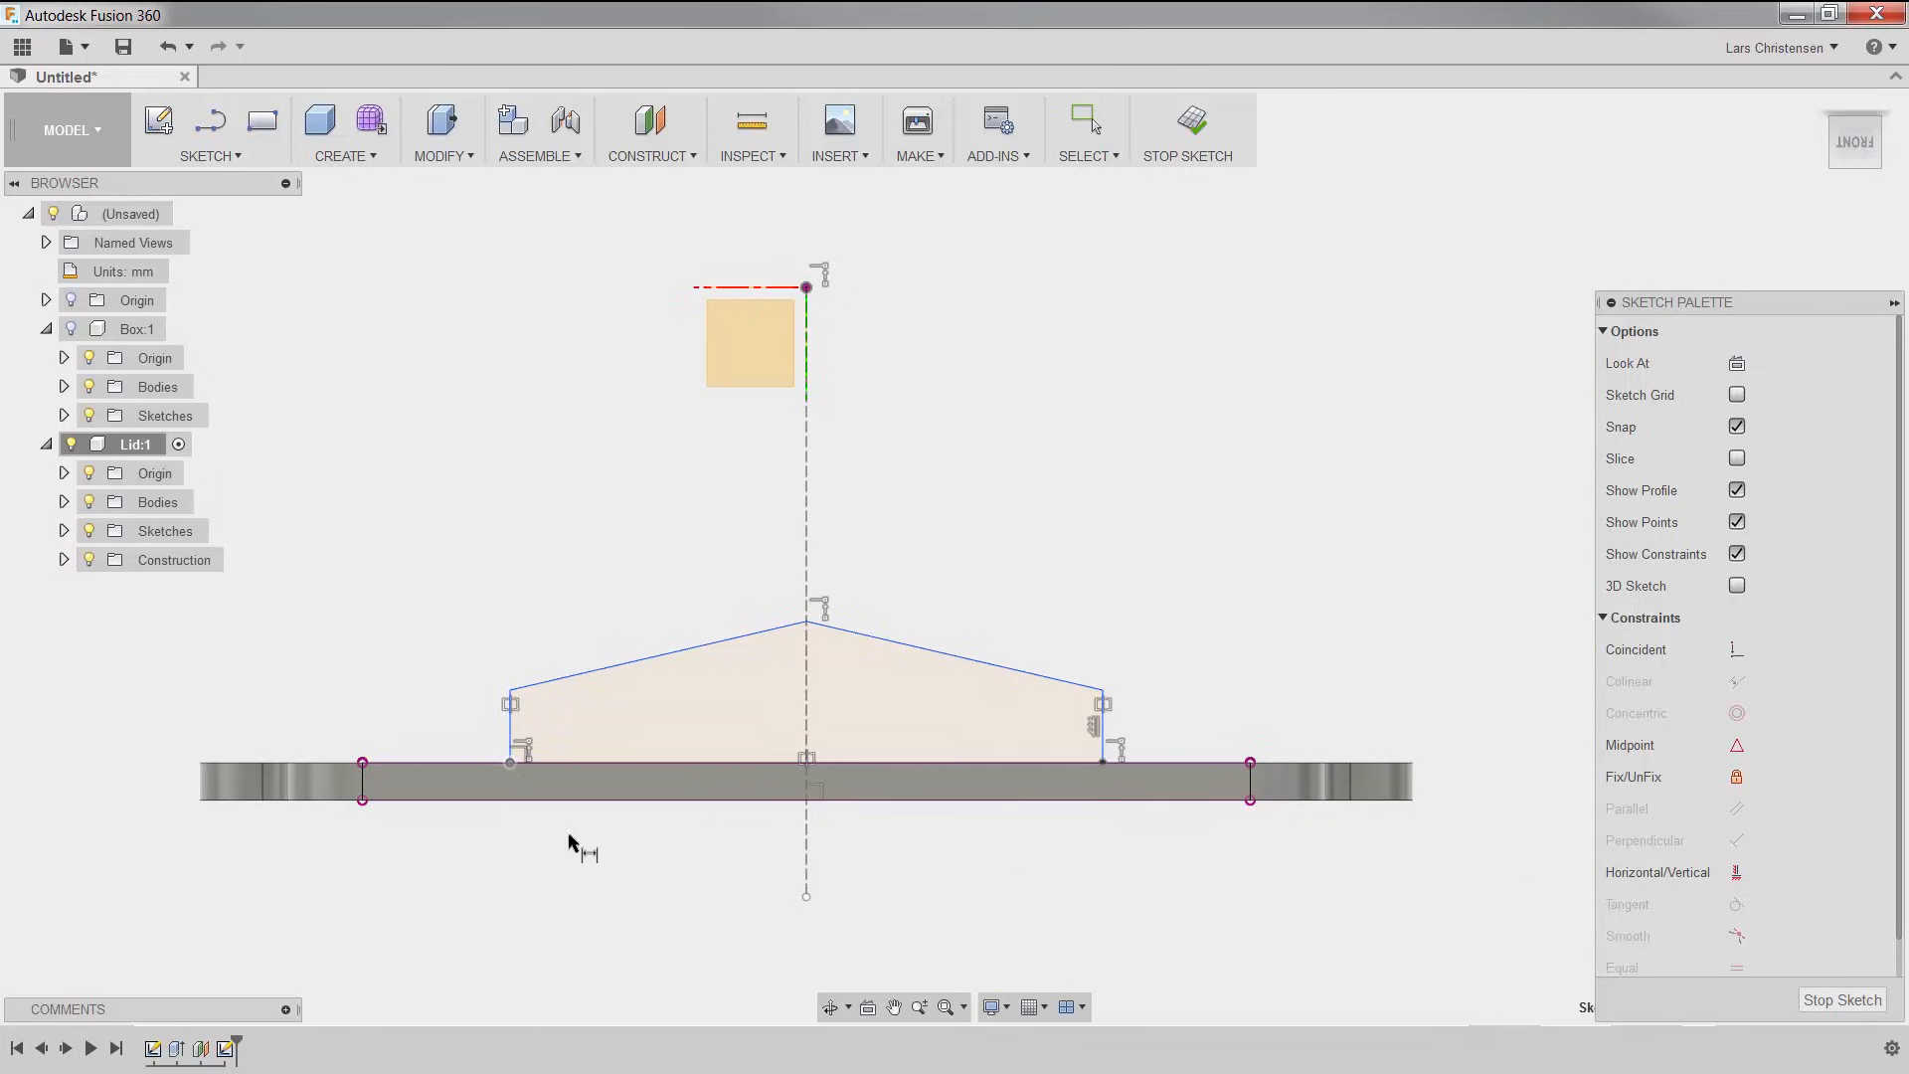
click(1104, 763)
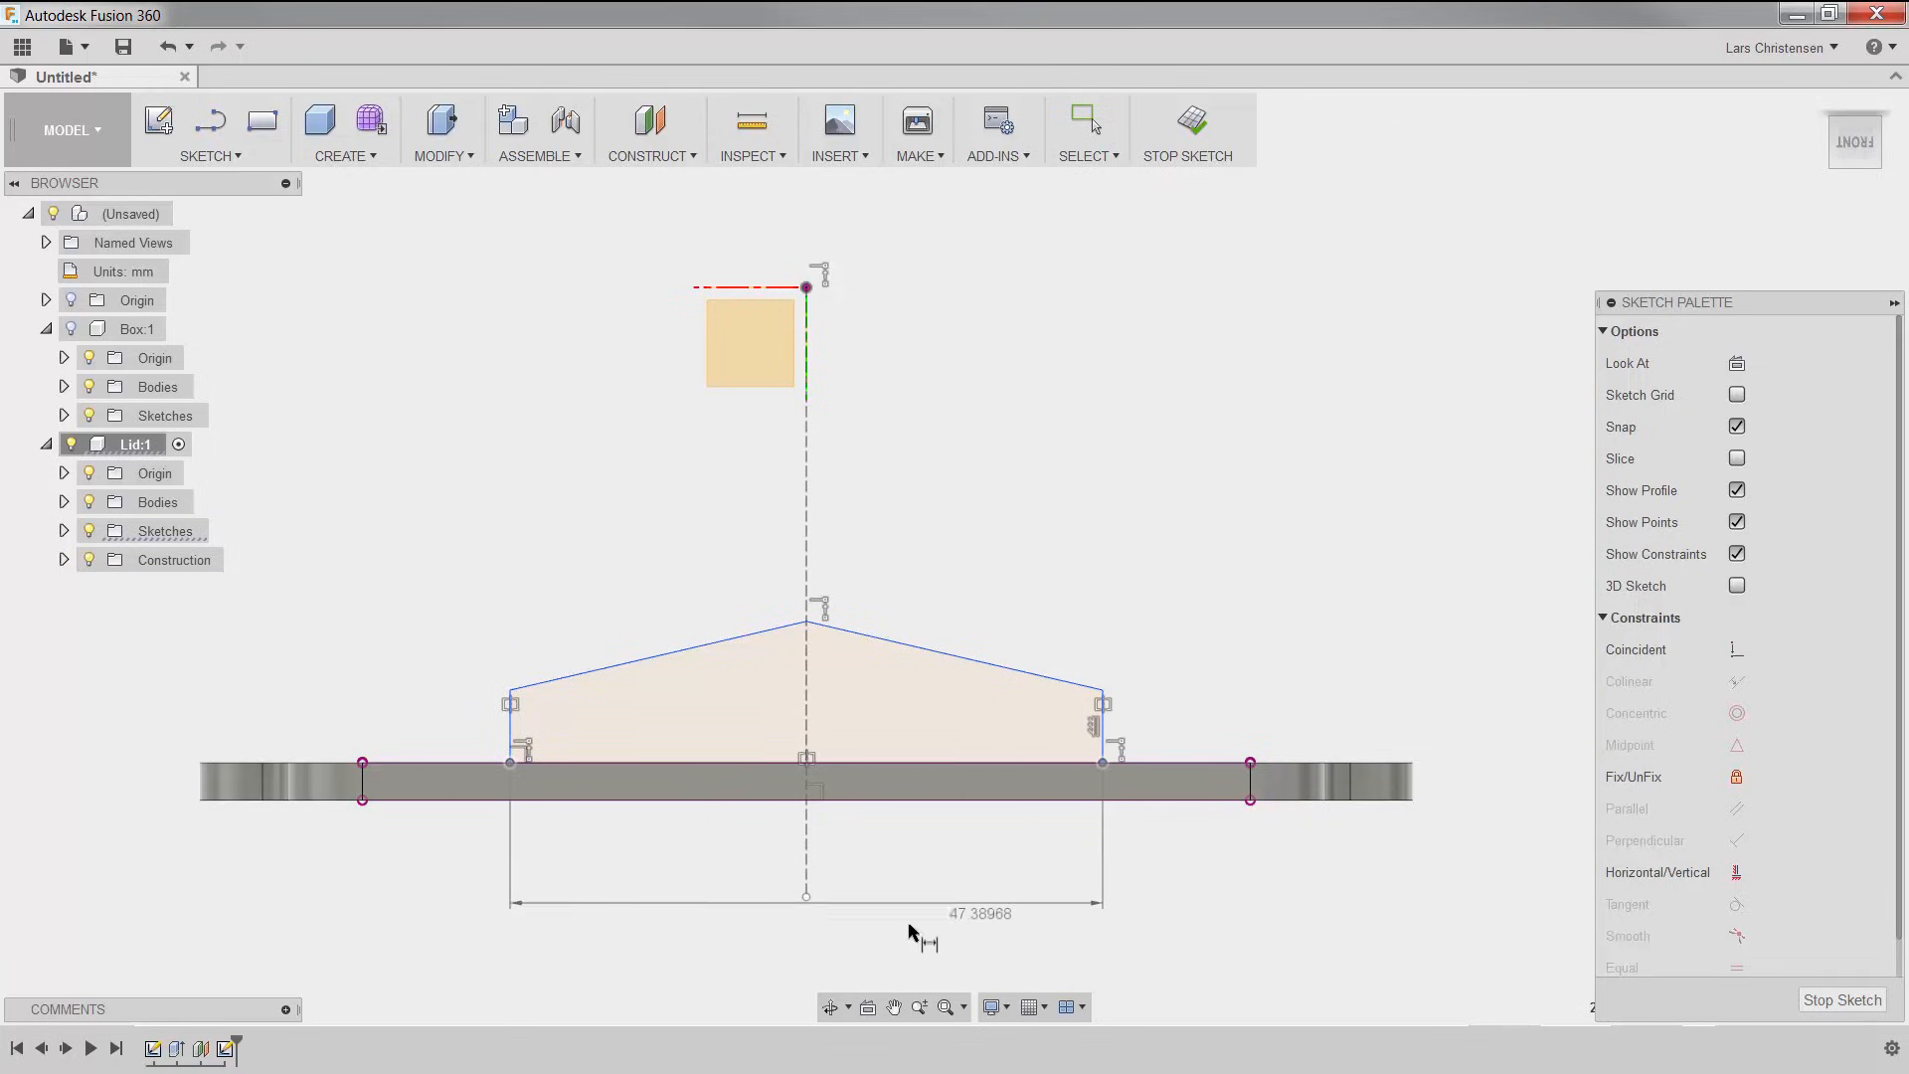
click(873, 935)
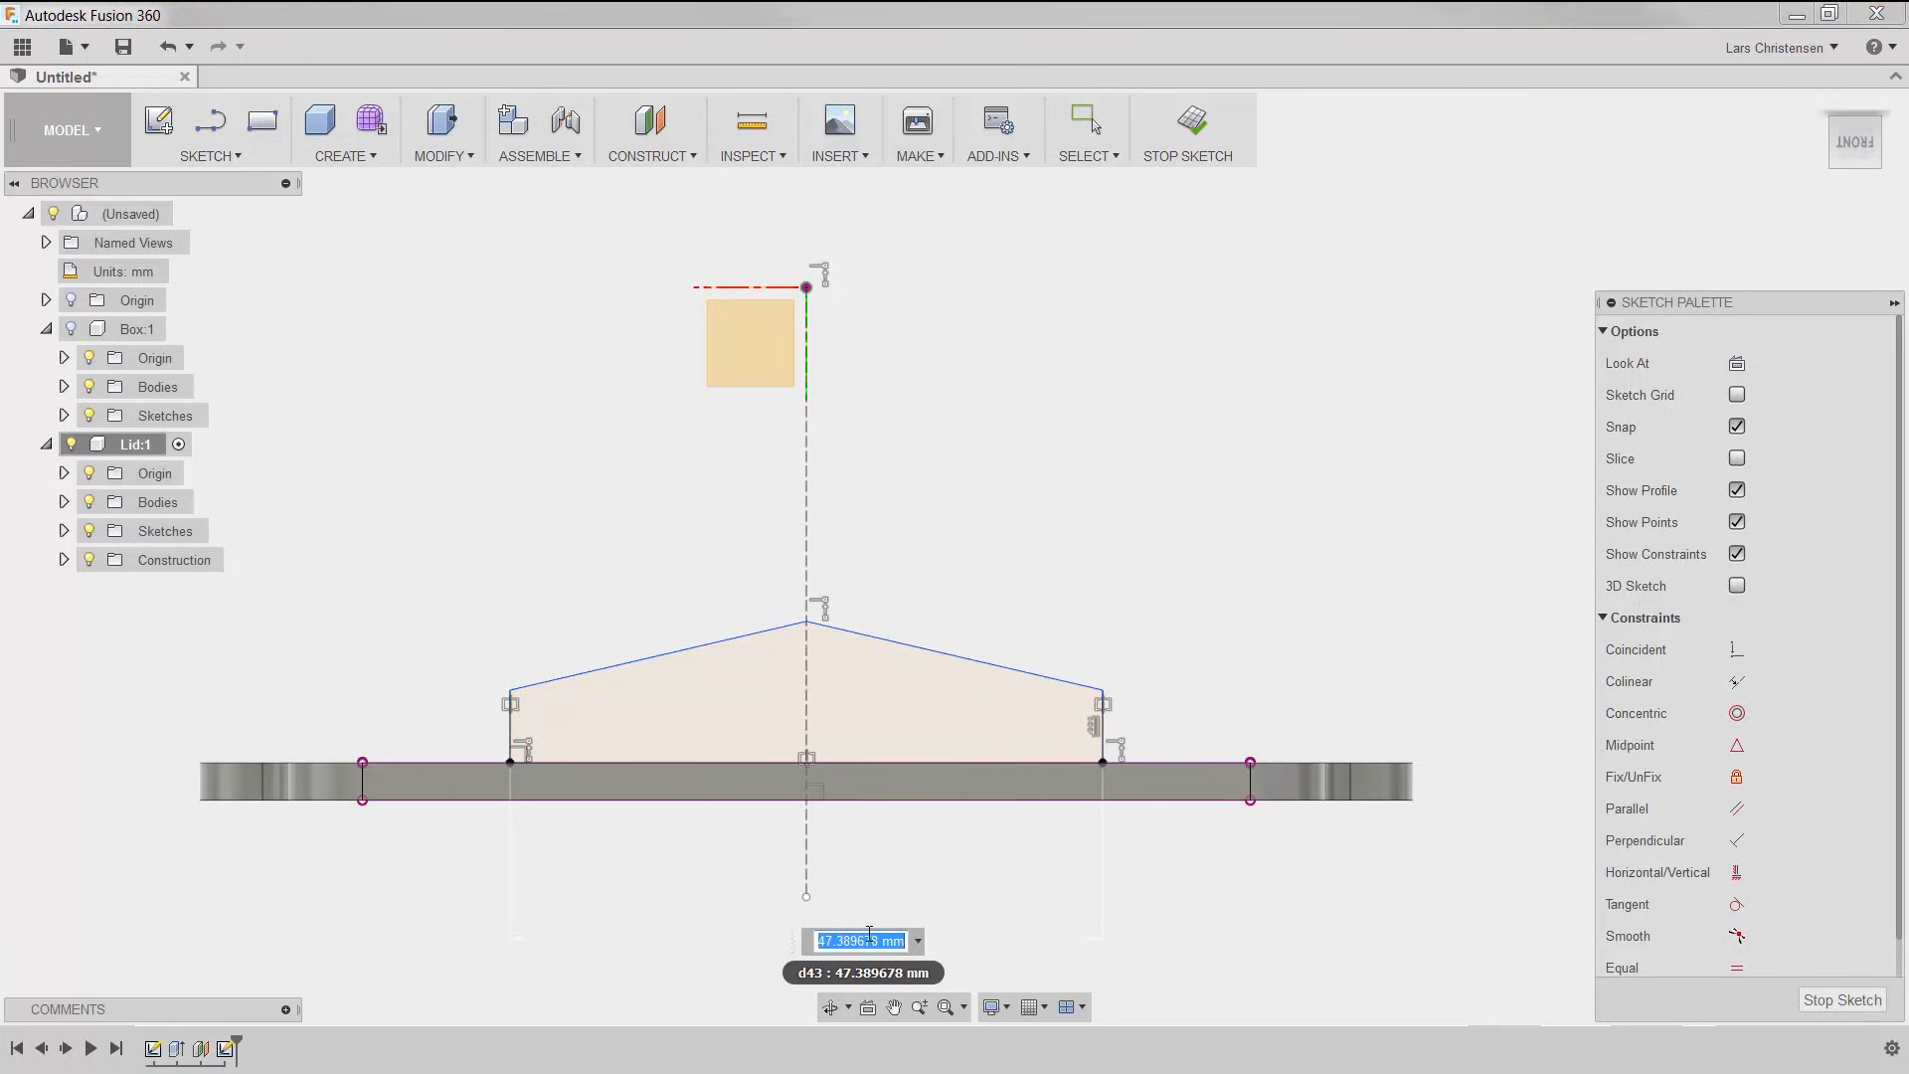
text(63)
key(Return)
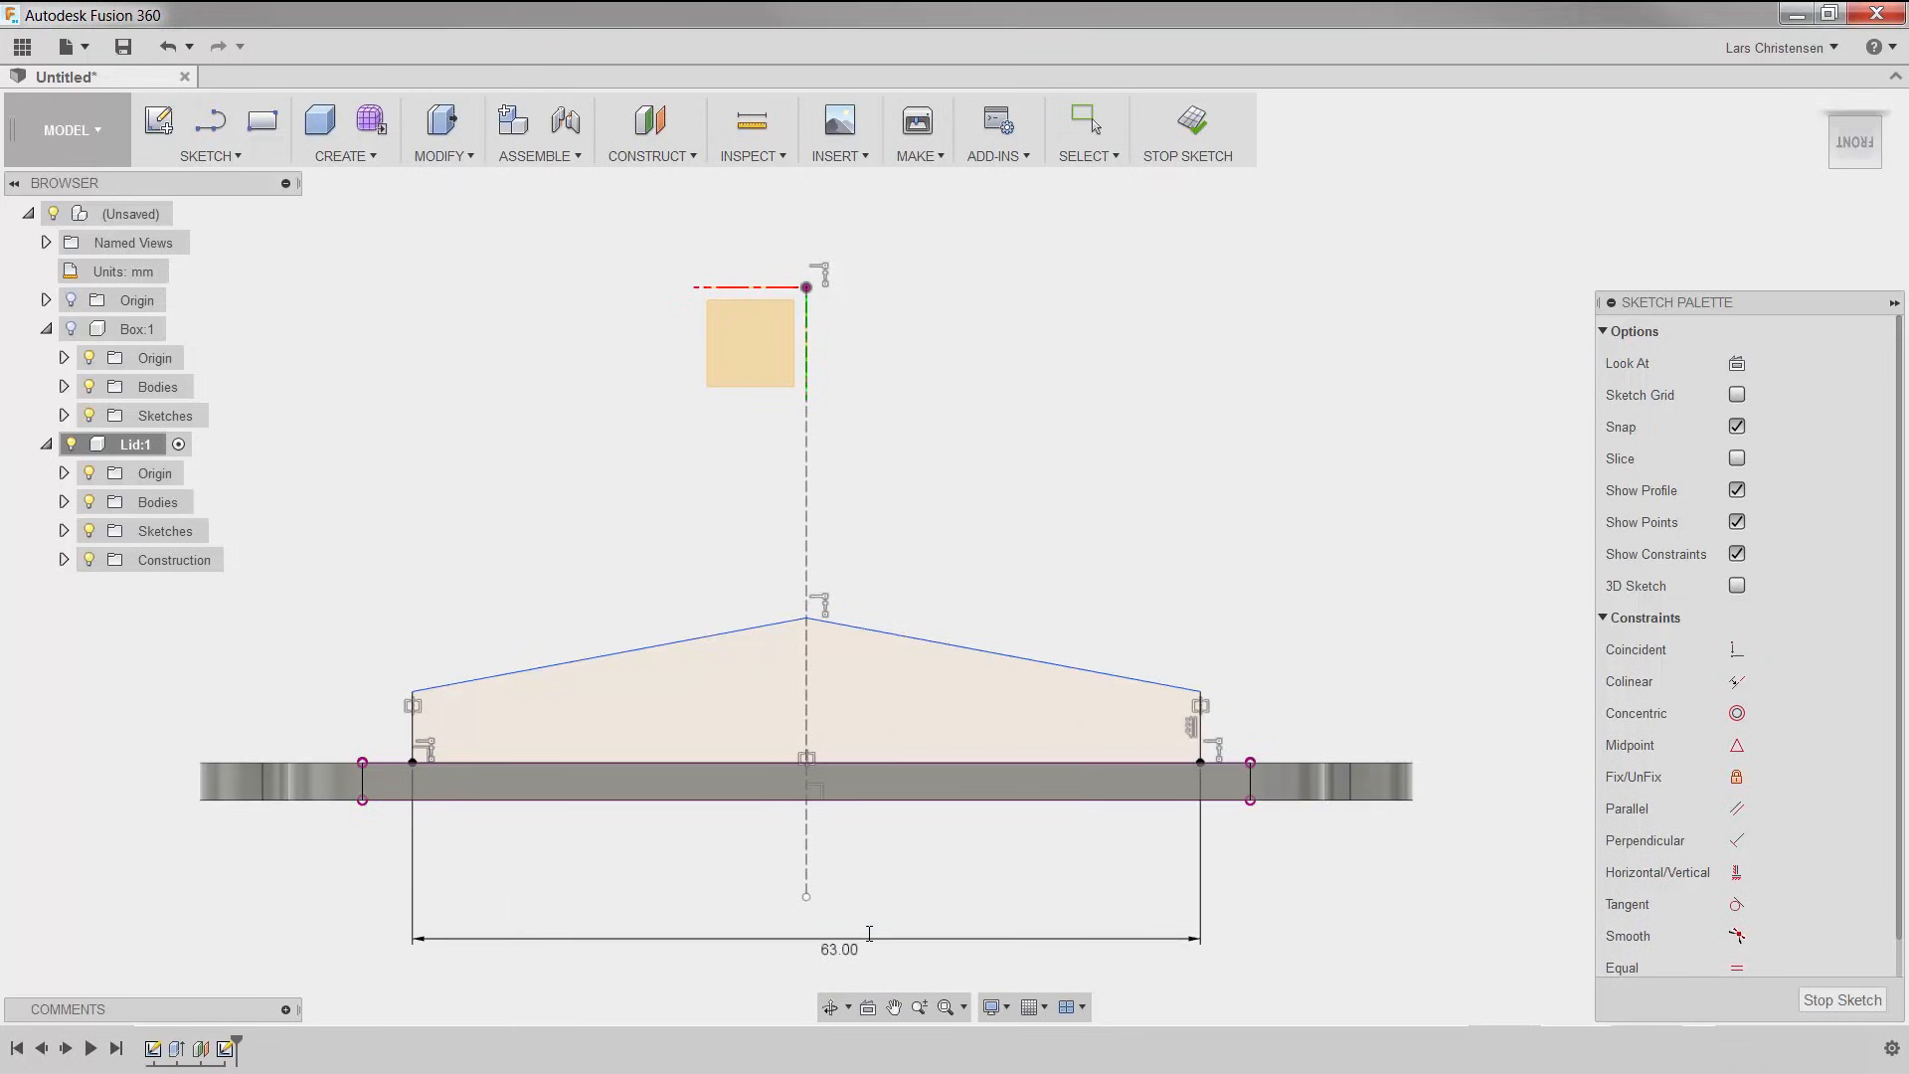
Step: Dimension the height of the outline's vertical side as 5 mm
click(1203, 737)
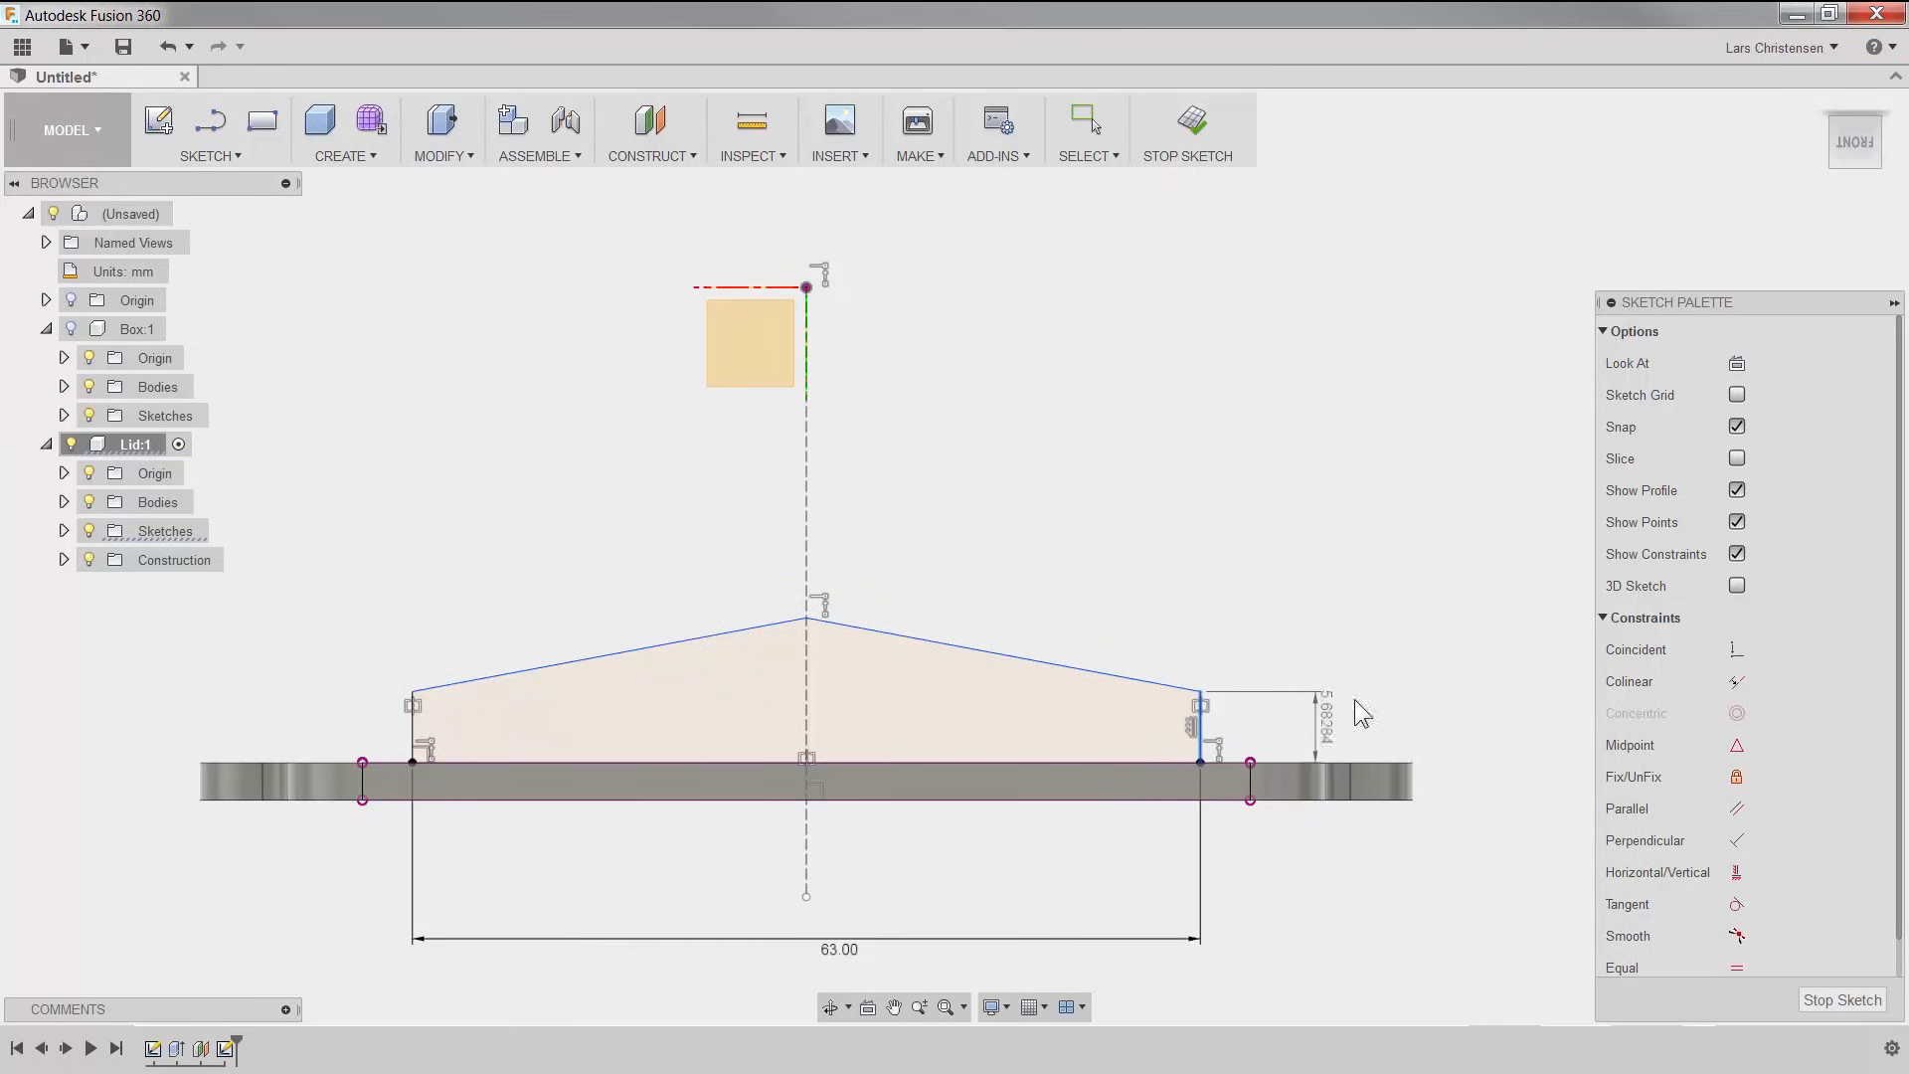
click(1348, 641)
text(5)
key(Return)
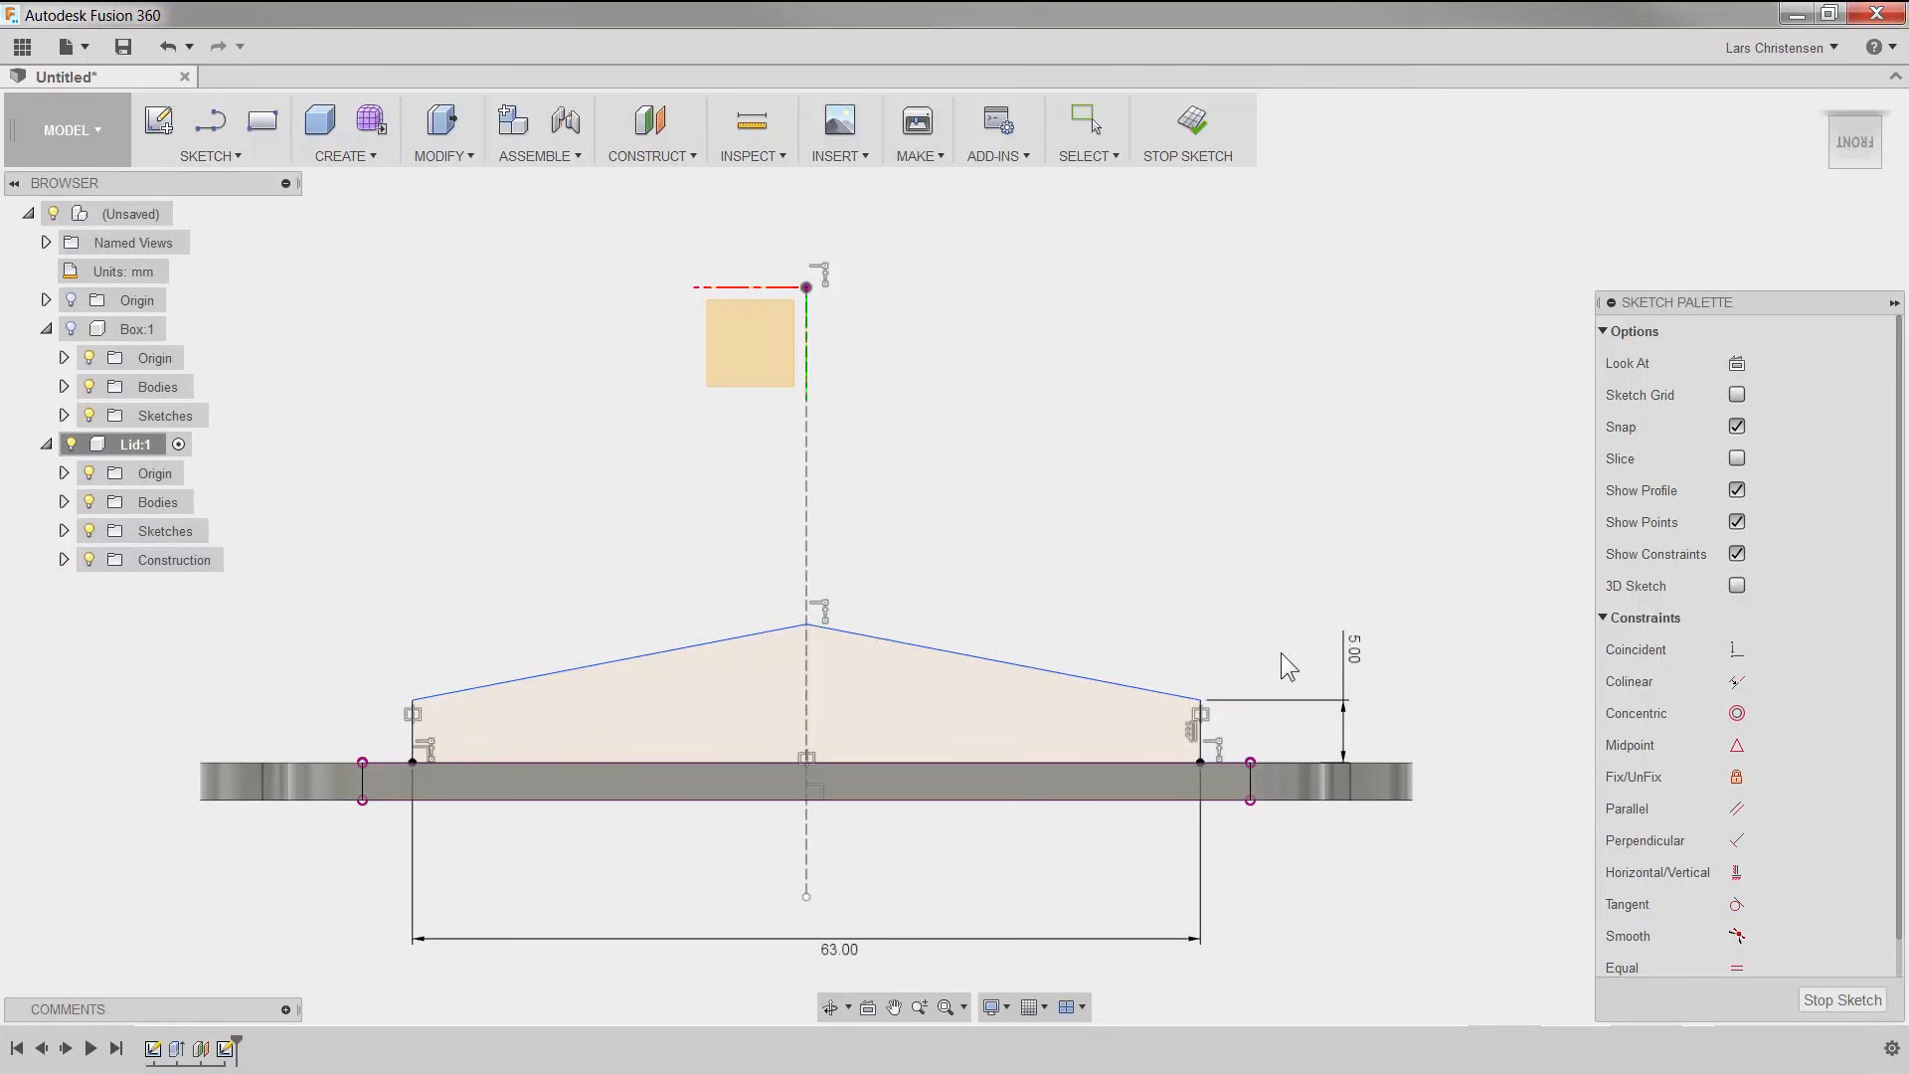
Step: Dimension the apex height above the lid's upper edge as 5 mm
click(807, 625)
click(930, 762)
click(1141, 547)
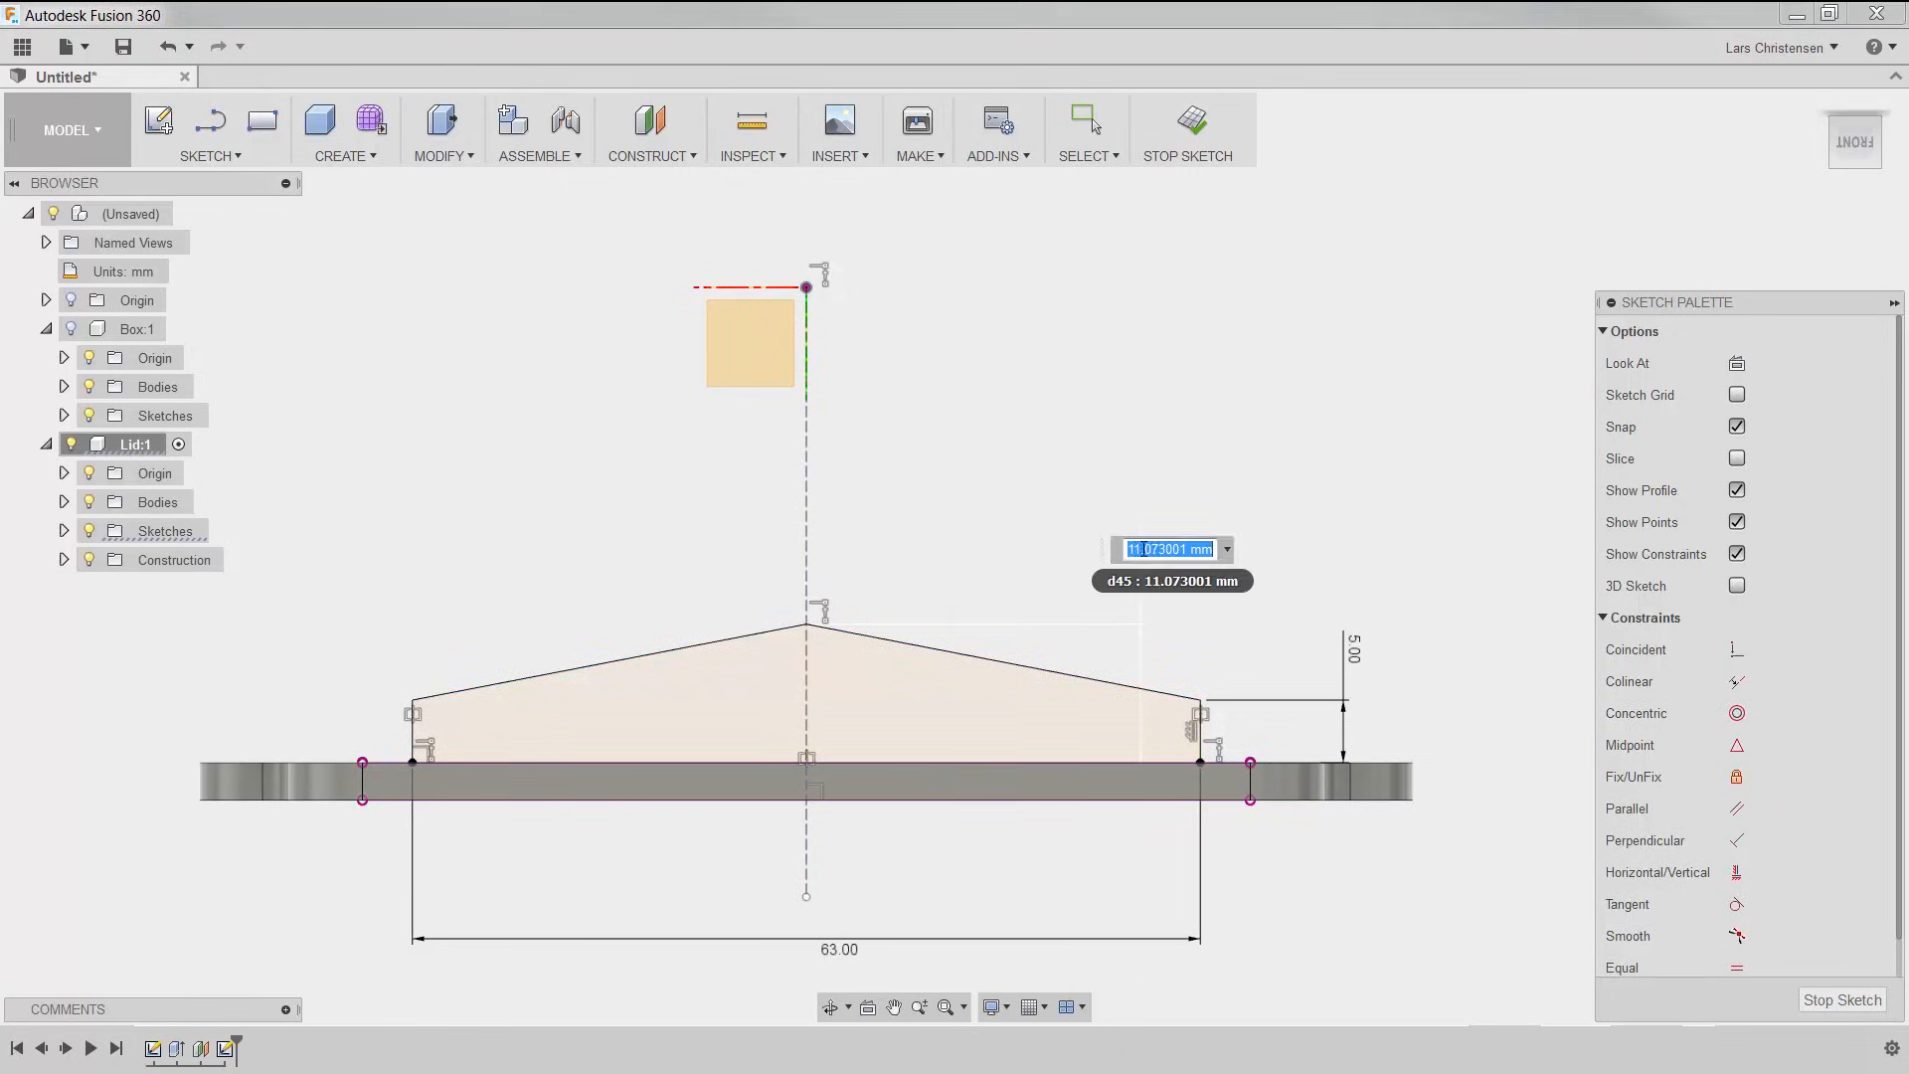
text(5.)
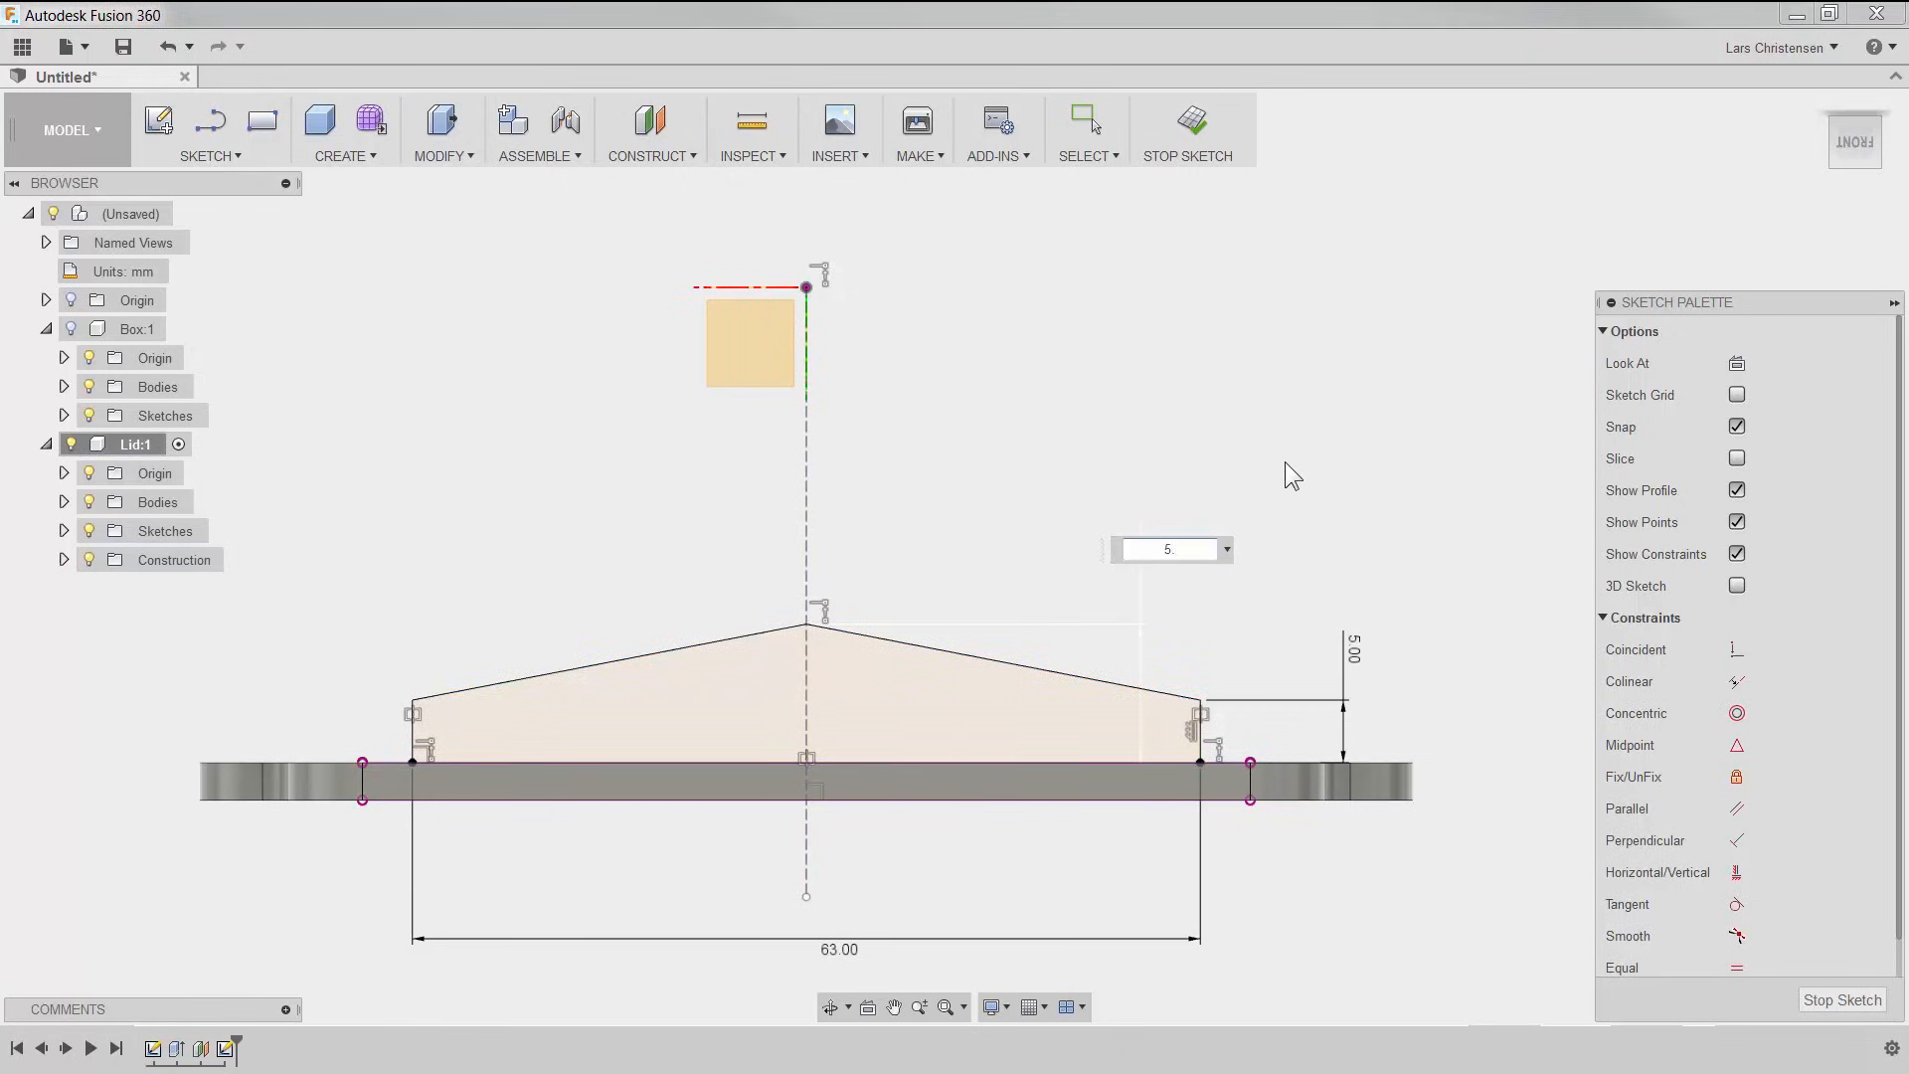
key(Return)
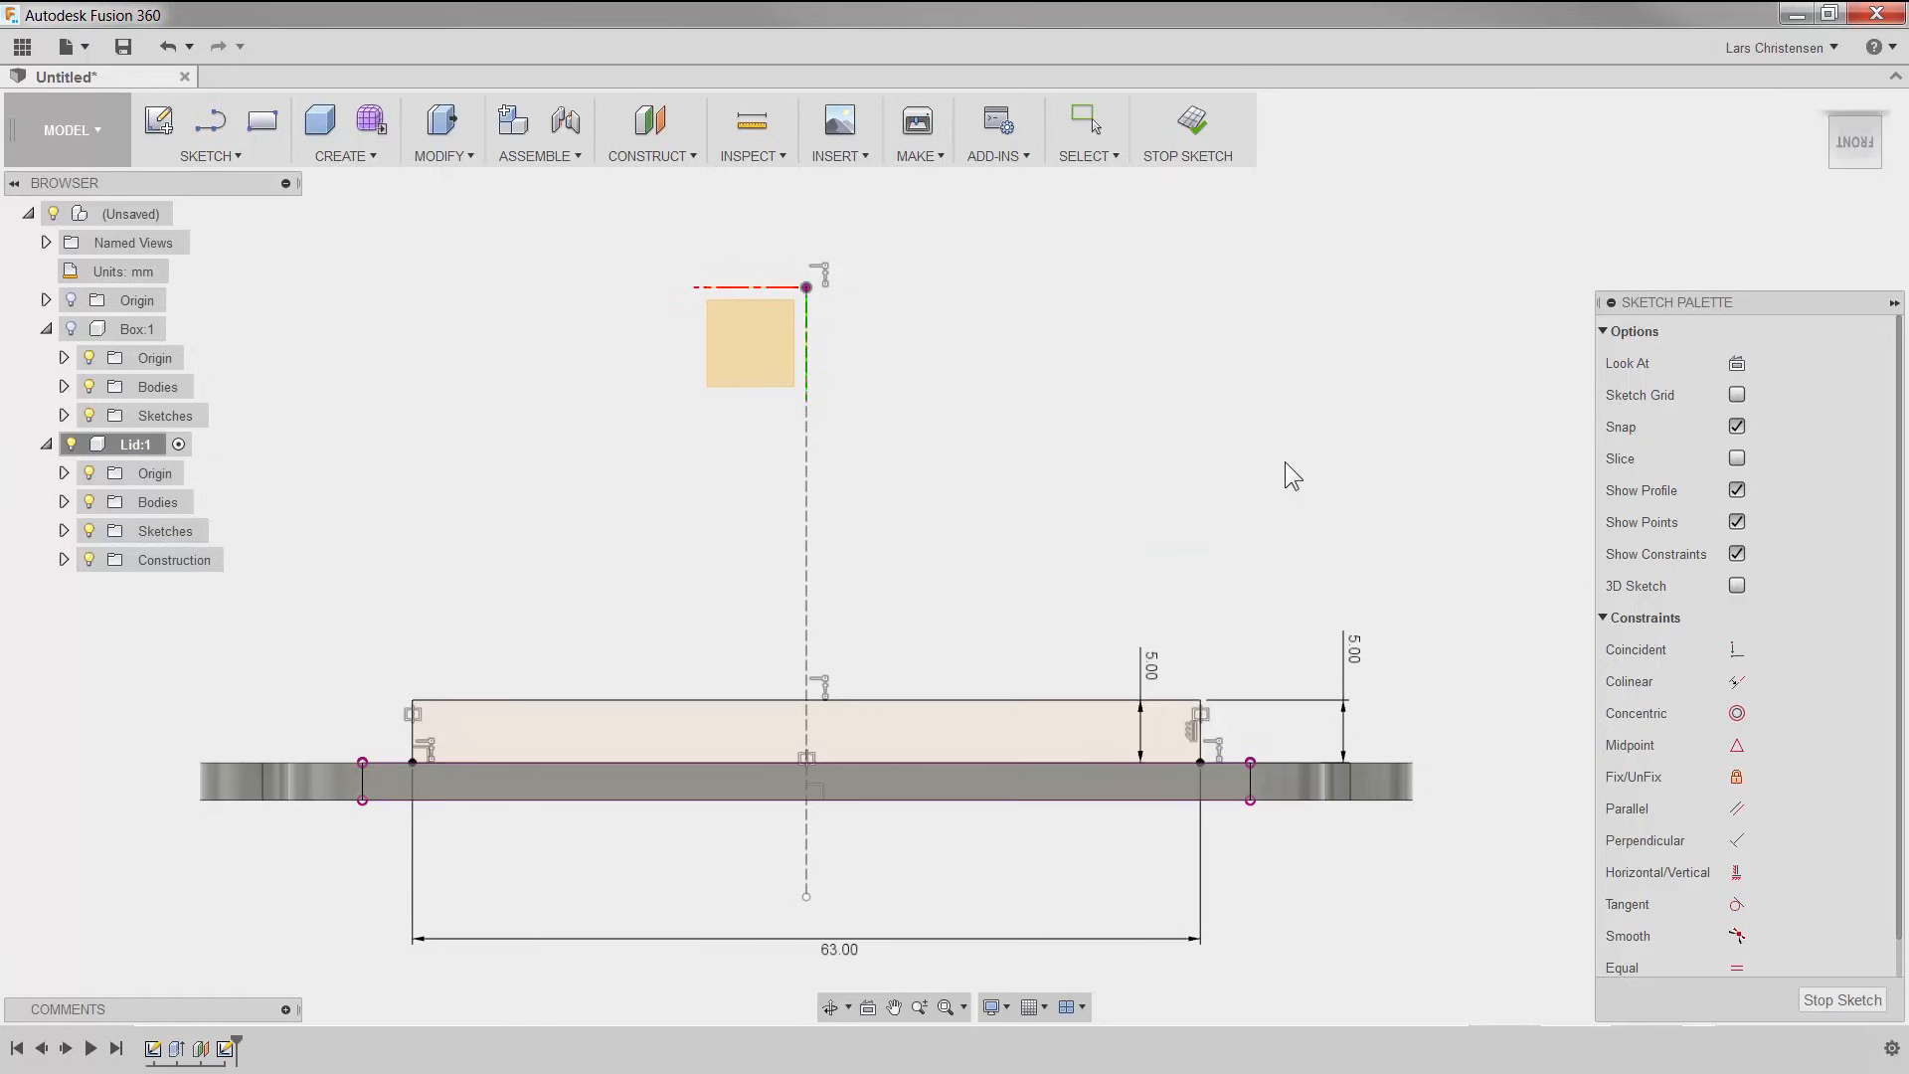
Step: Set the vertical side's height to 2.5 mm and leave the Dimension command
click(1357, 660)
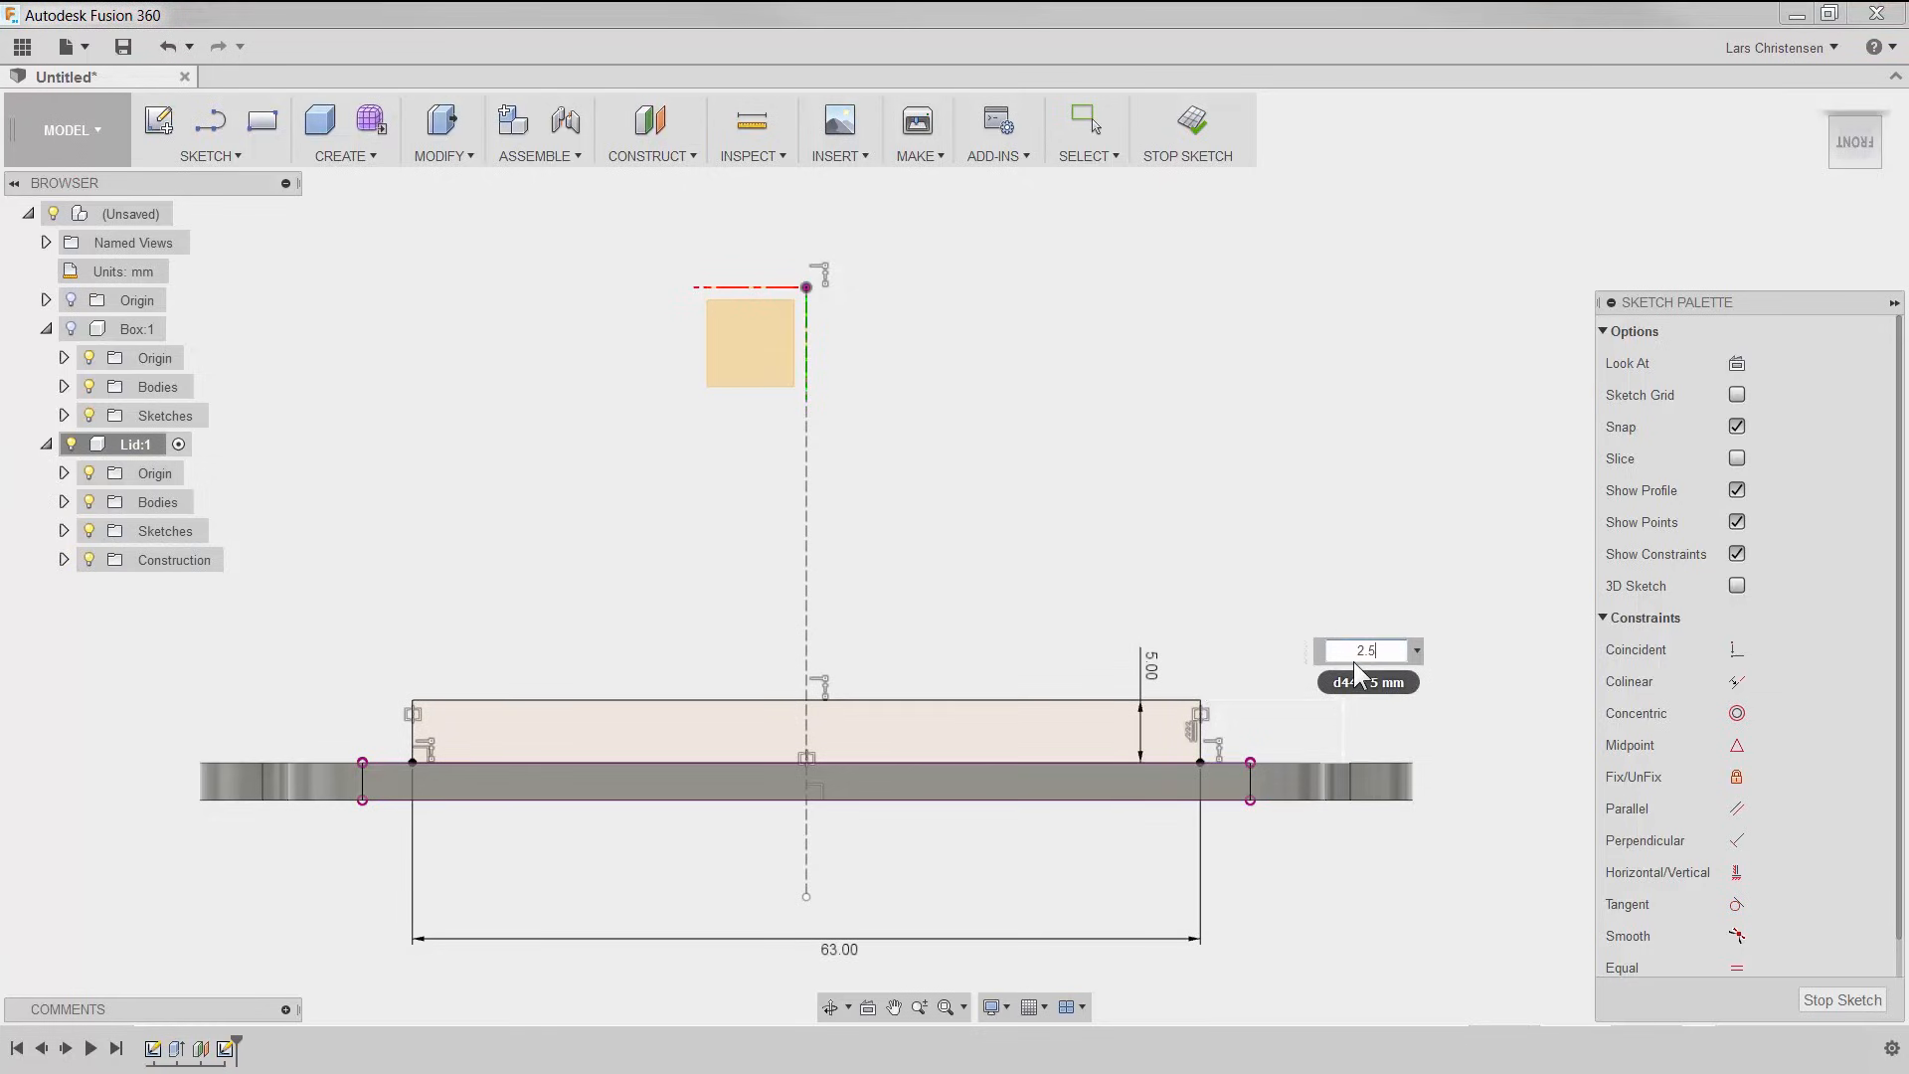
key(Return)
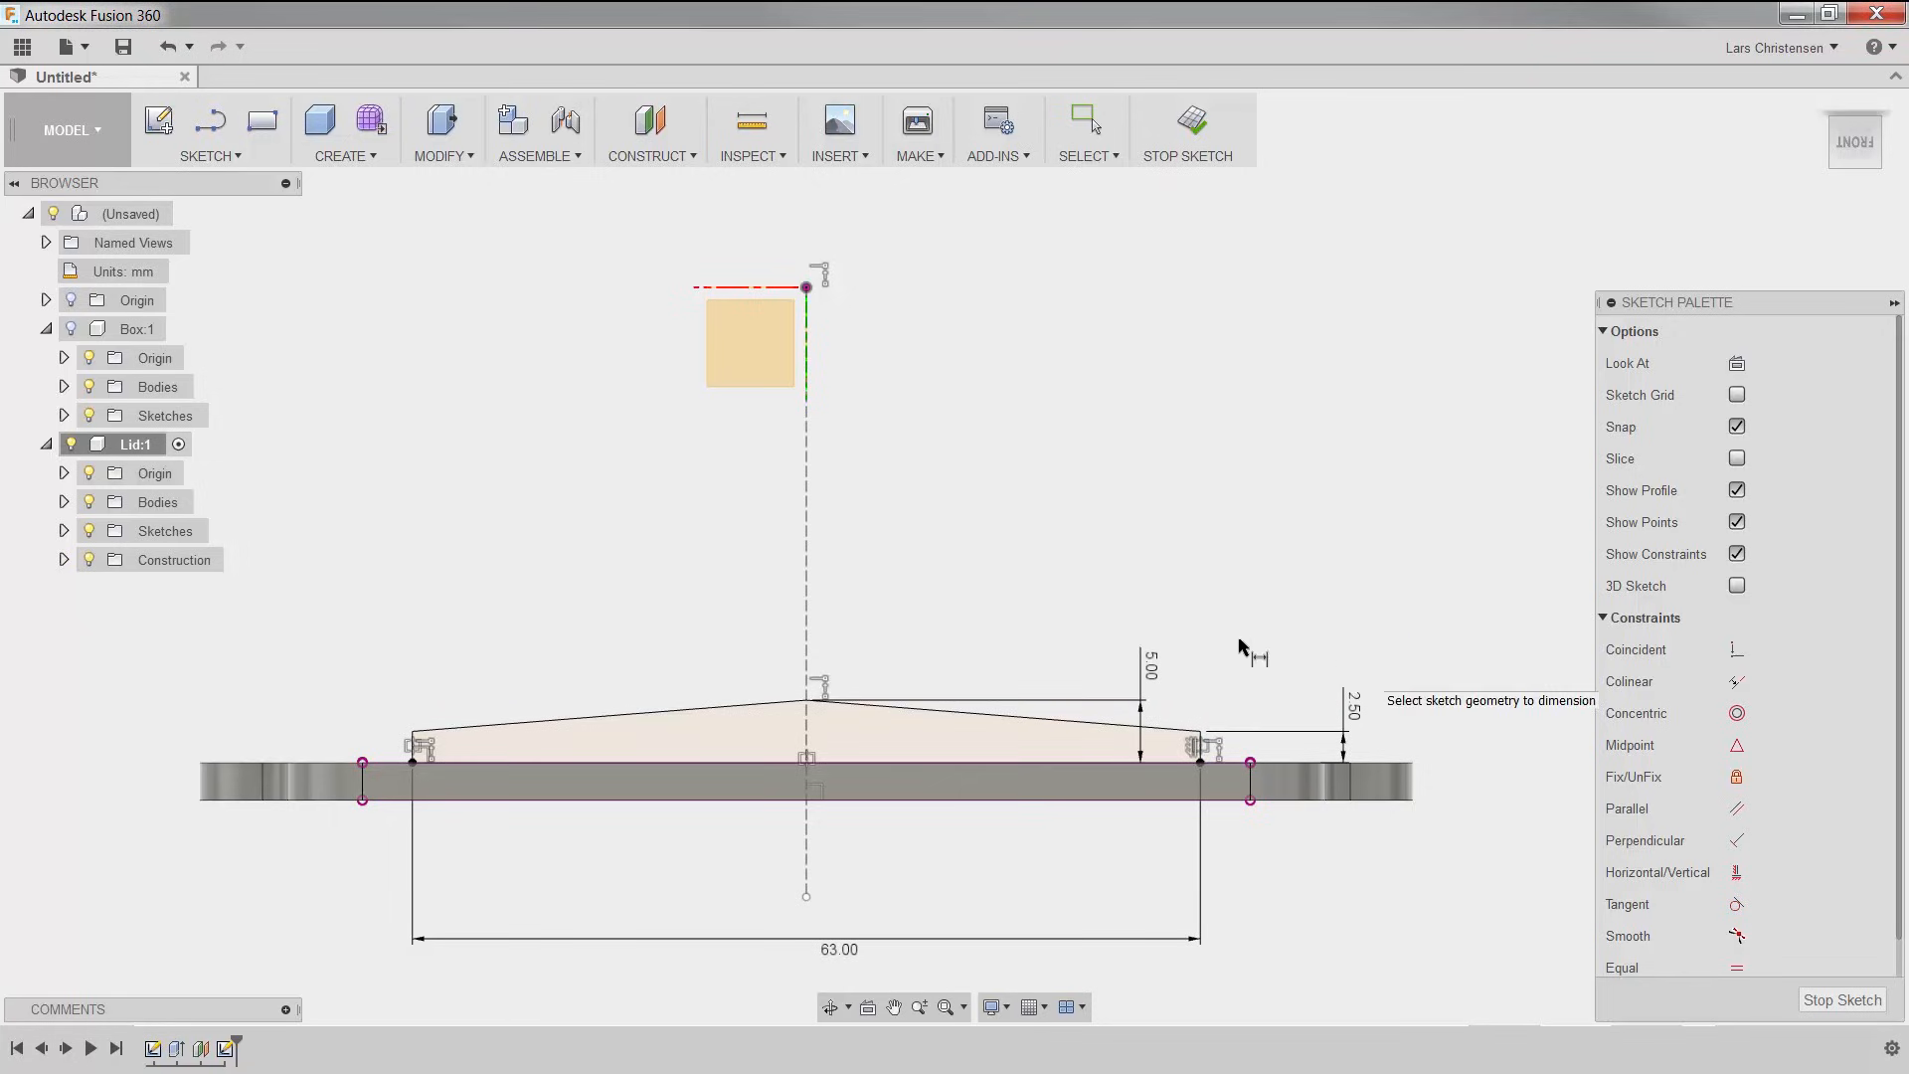
key(Escape)
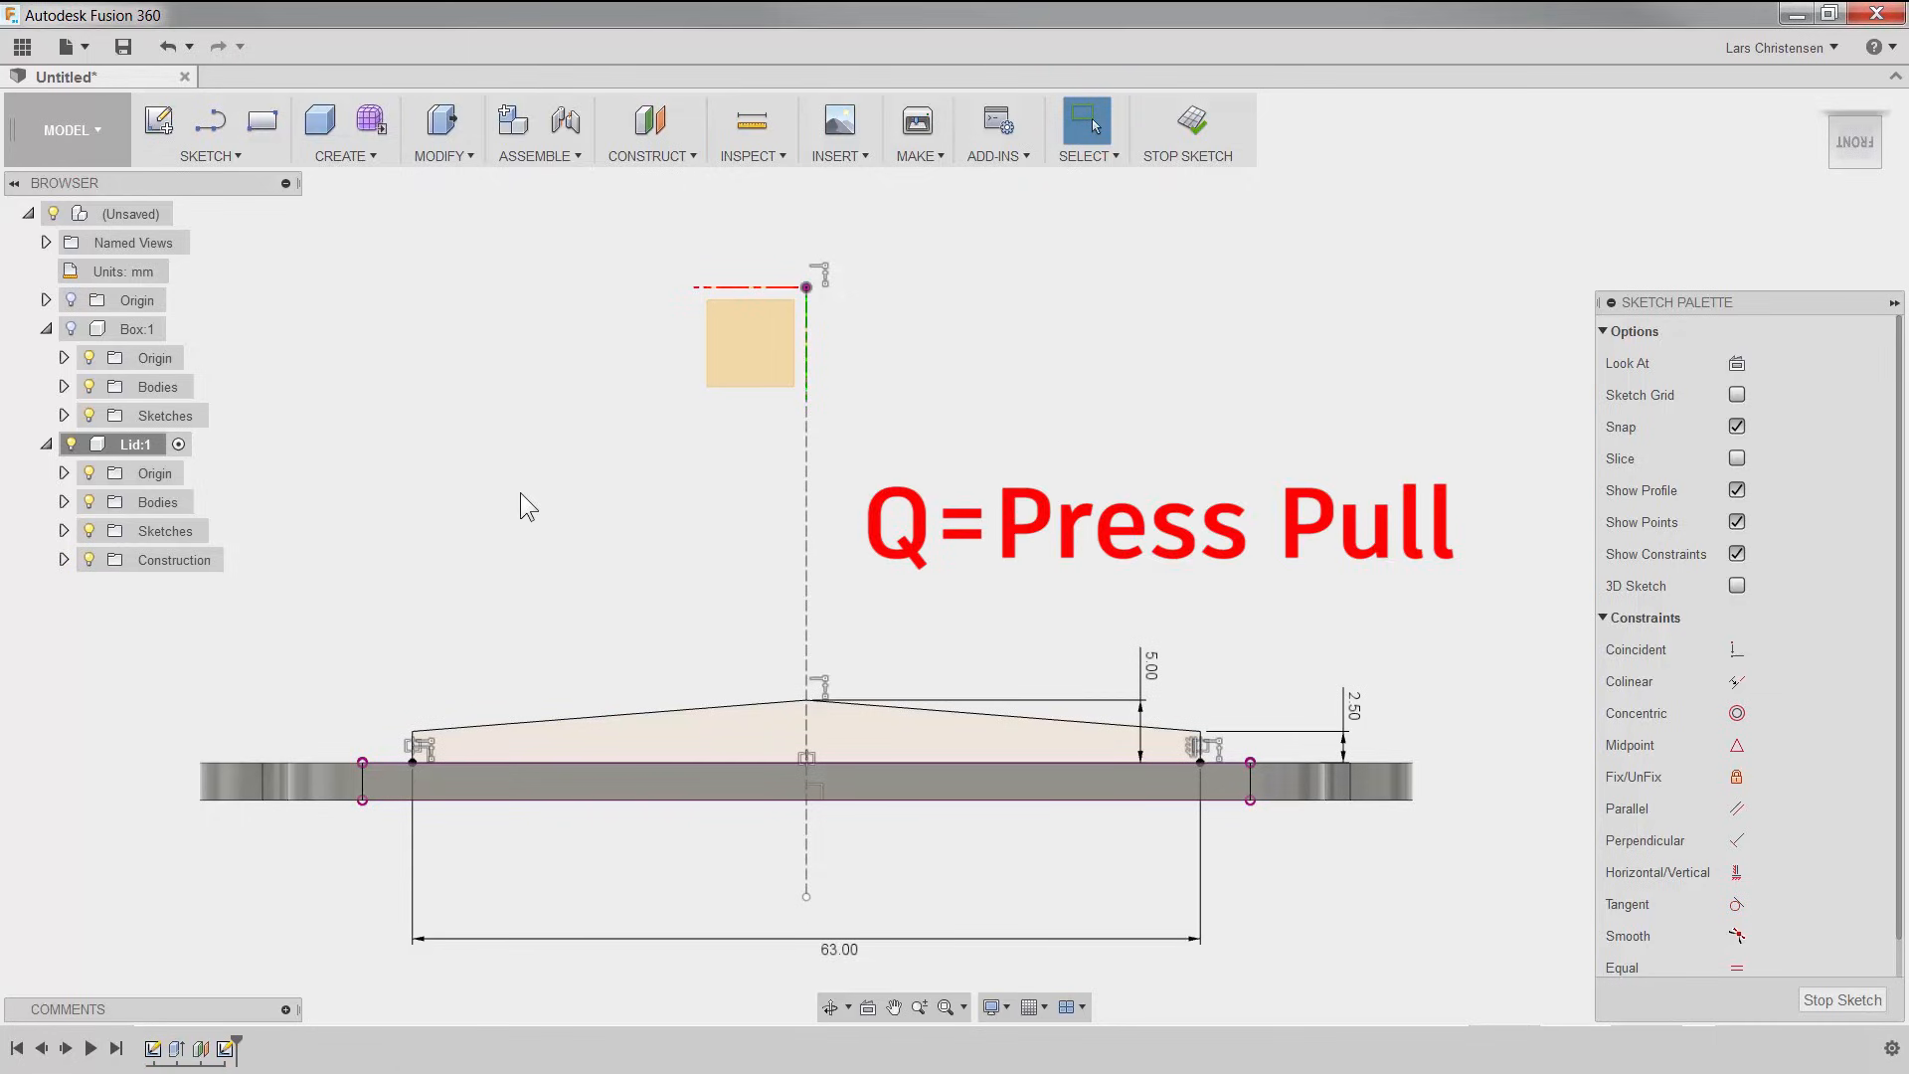
Step: Extrude the peaked profile by -2 mm toward the middle of the lid, joining it to the lid as a rib
key(q)
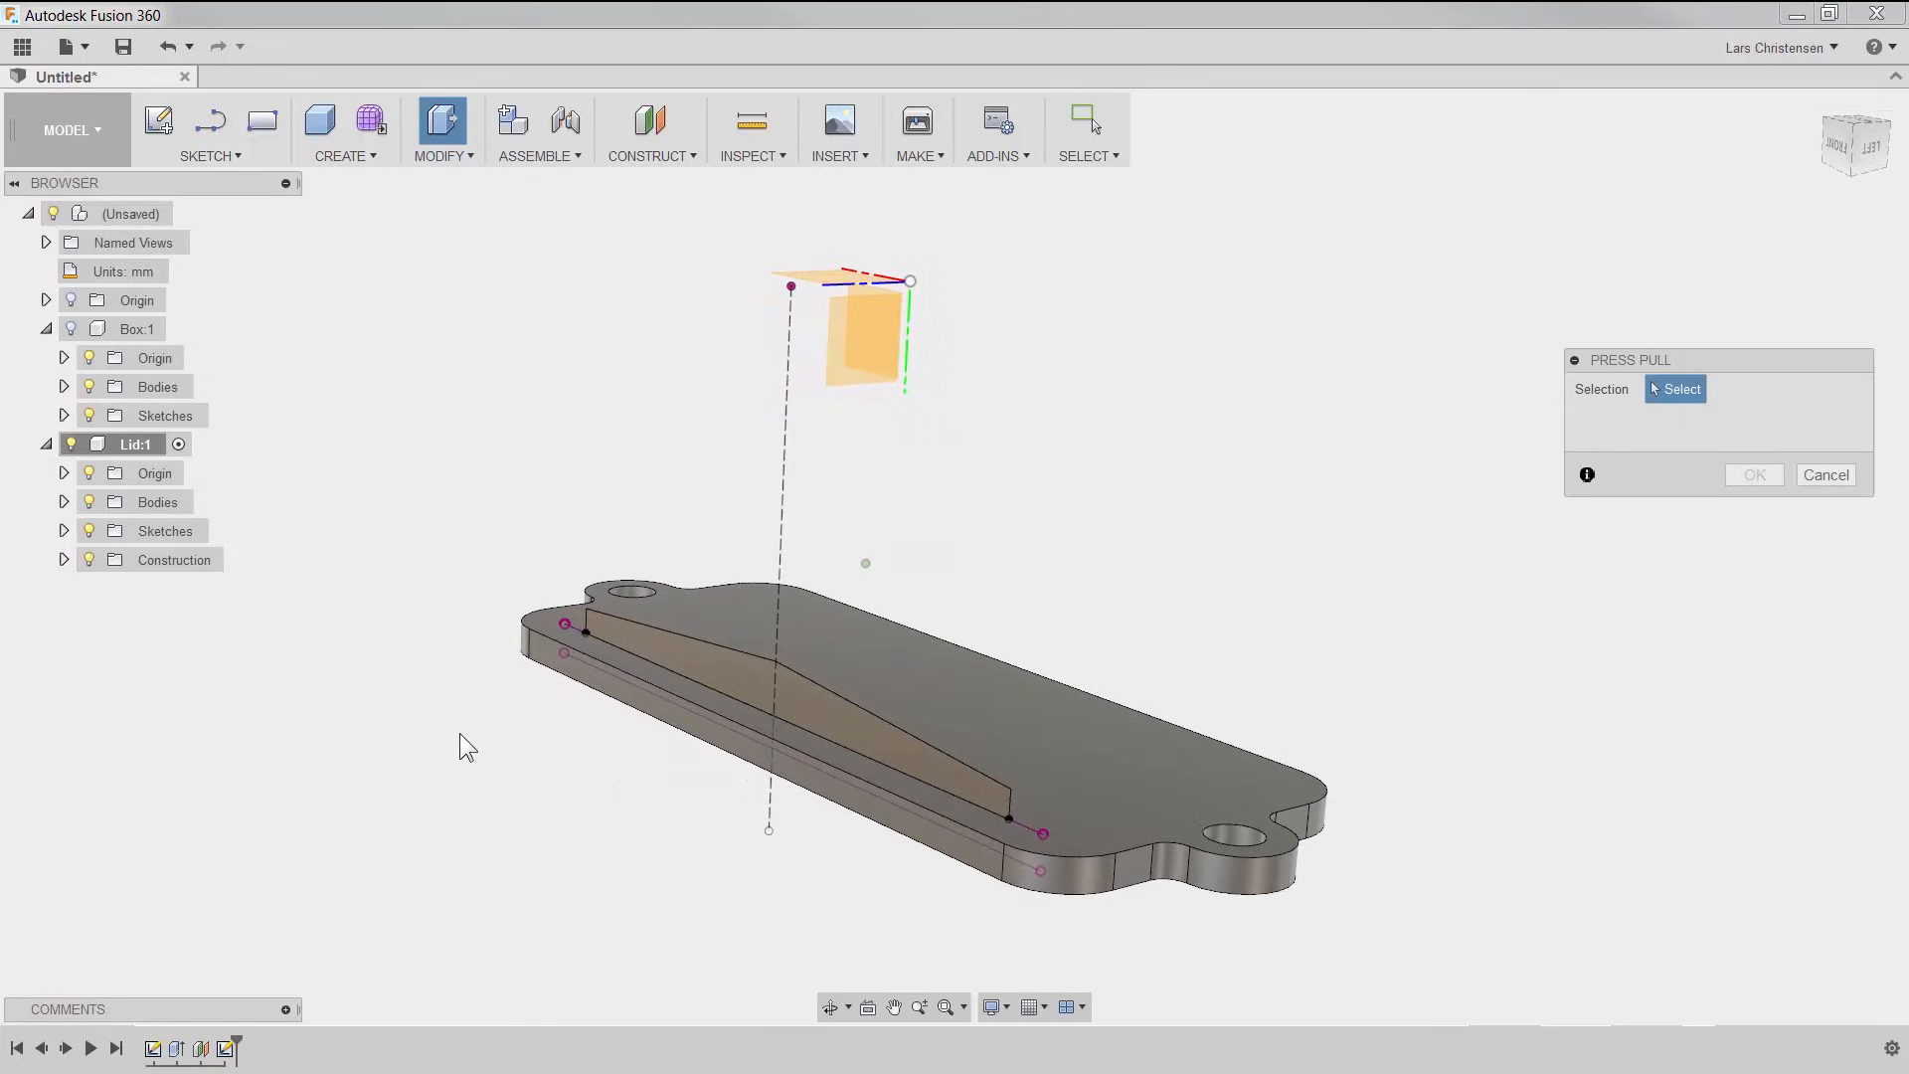
click(736, 691)
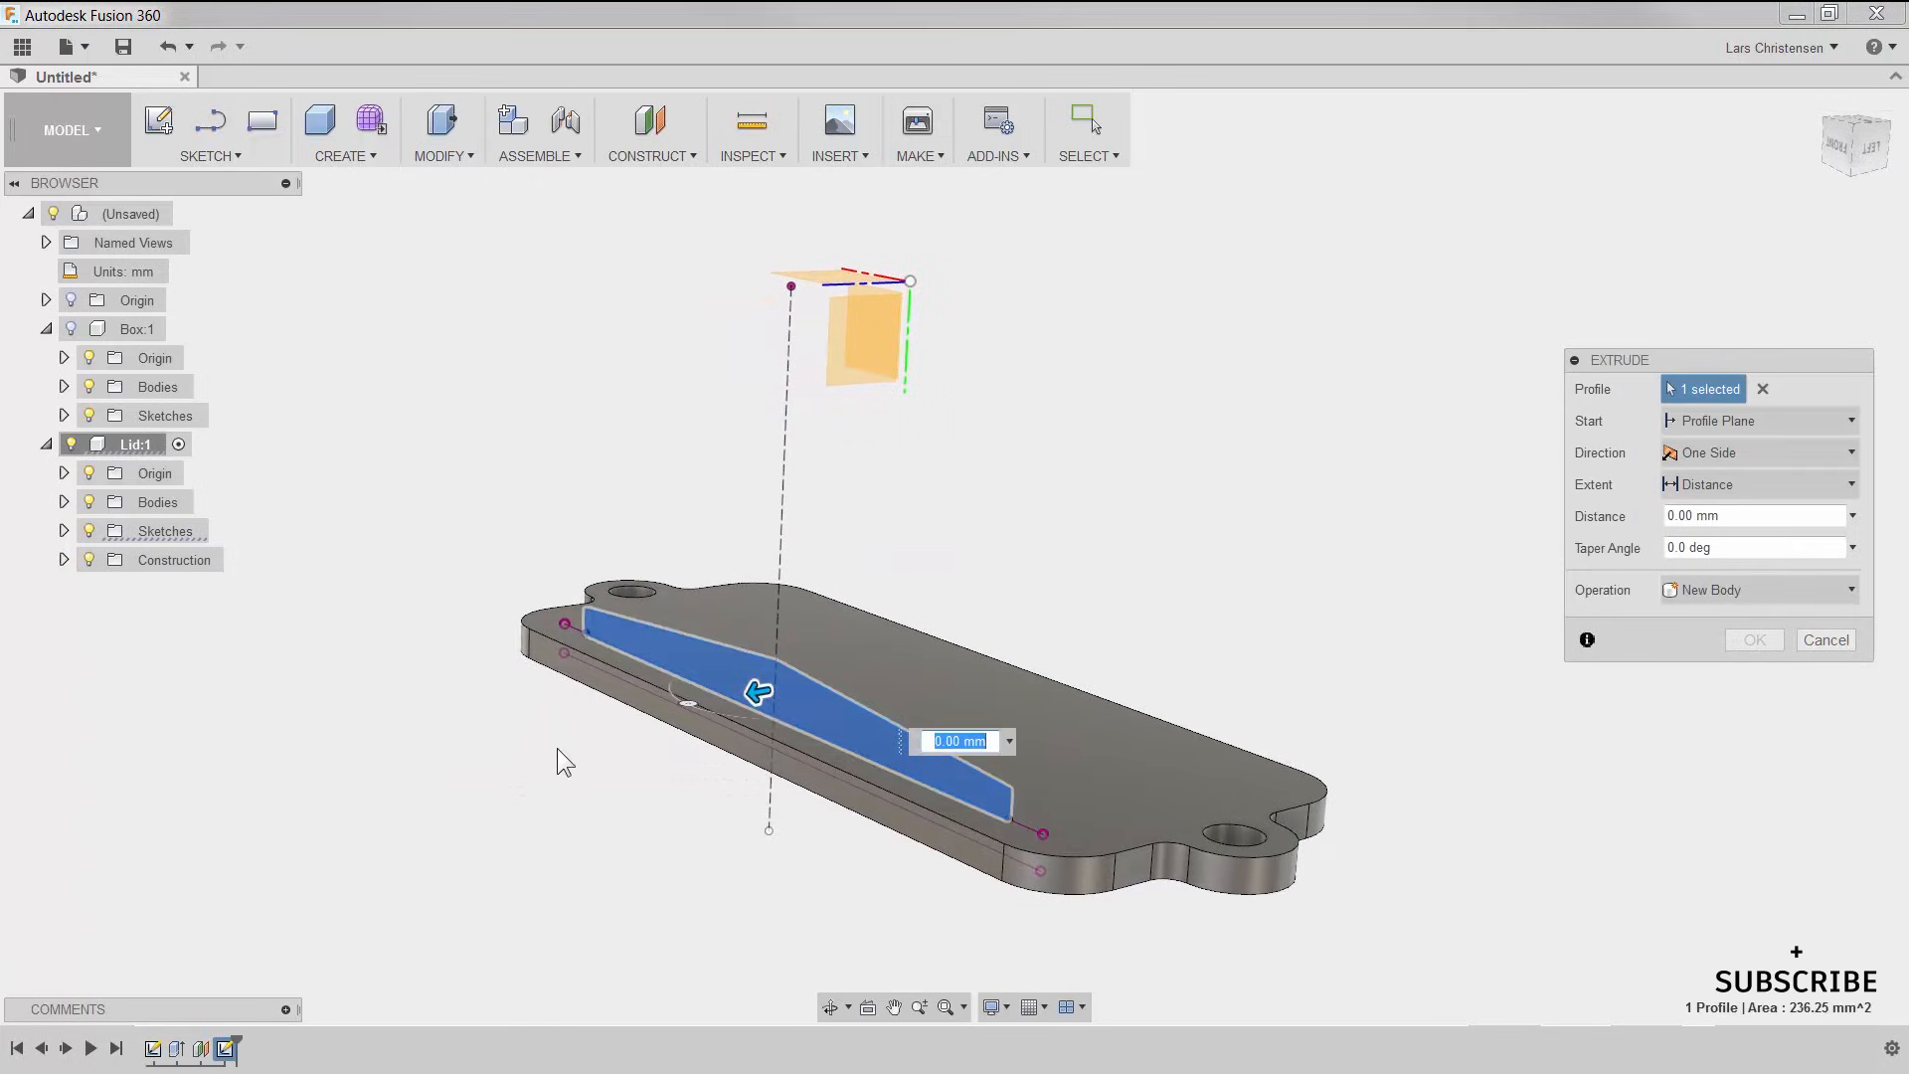
drag(754, 693, 797, 686)
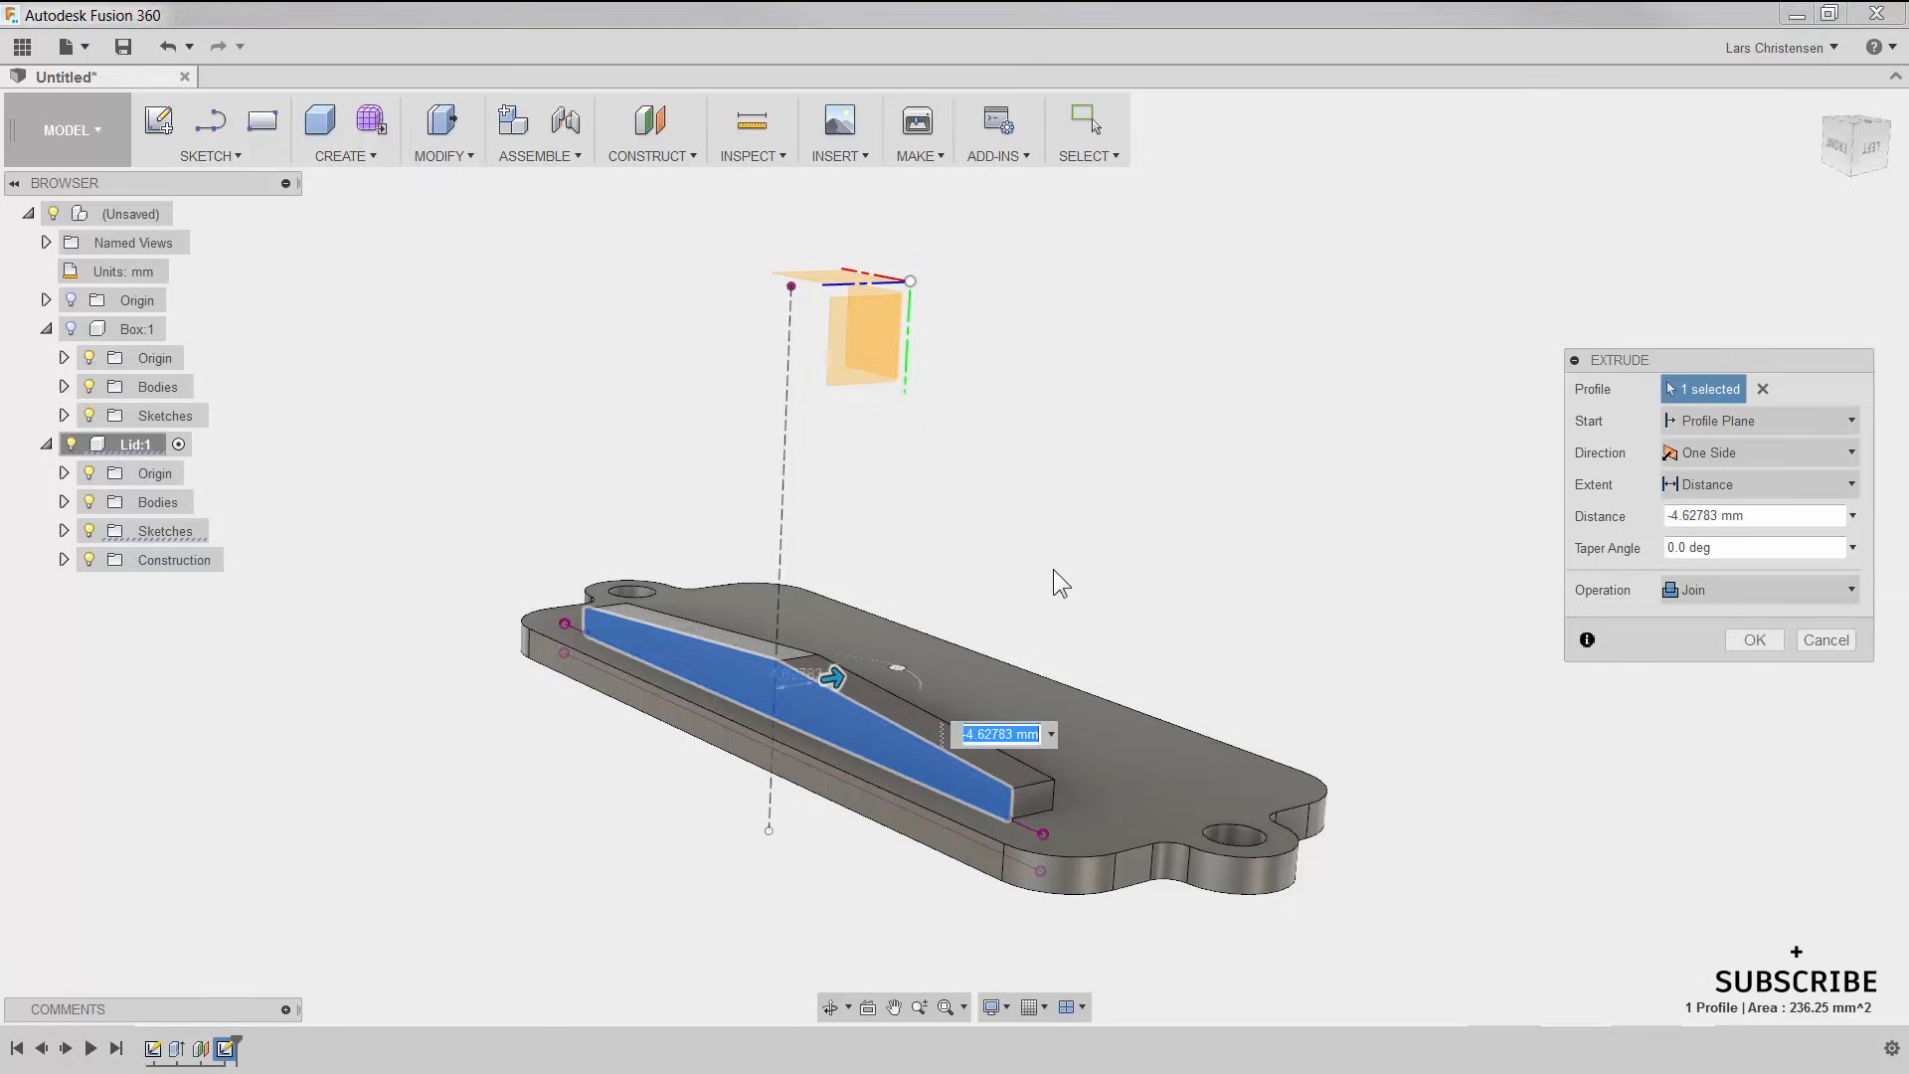
text(-1)
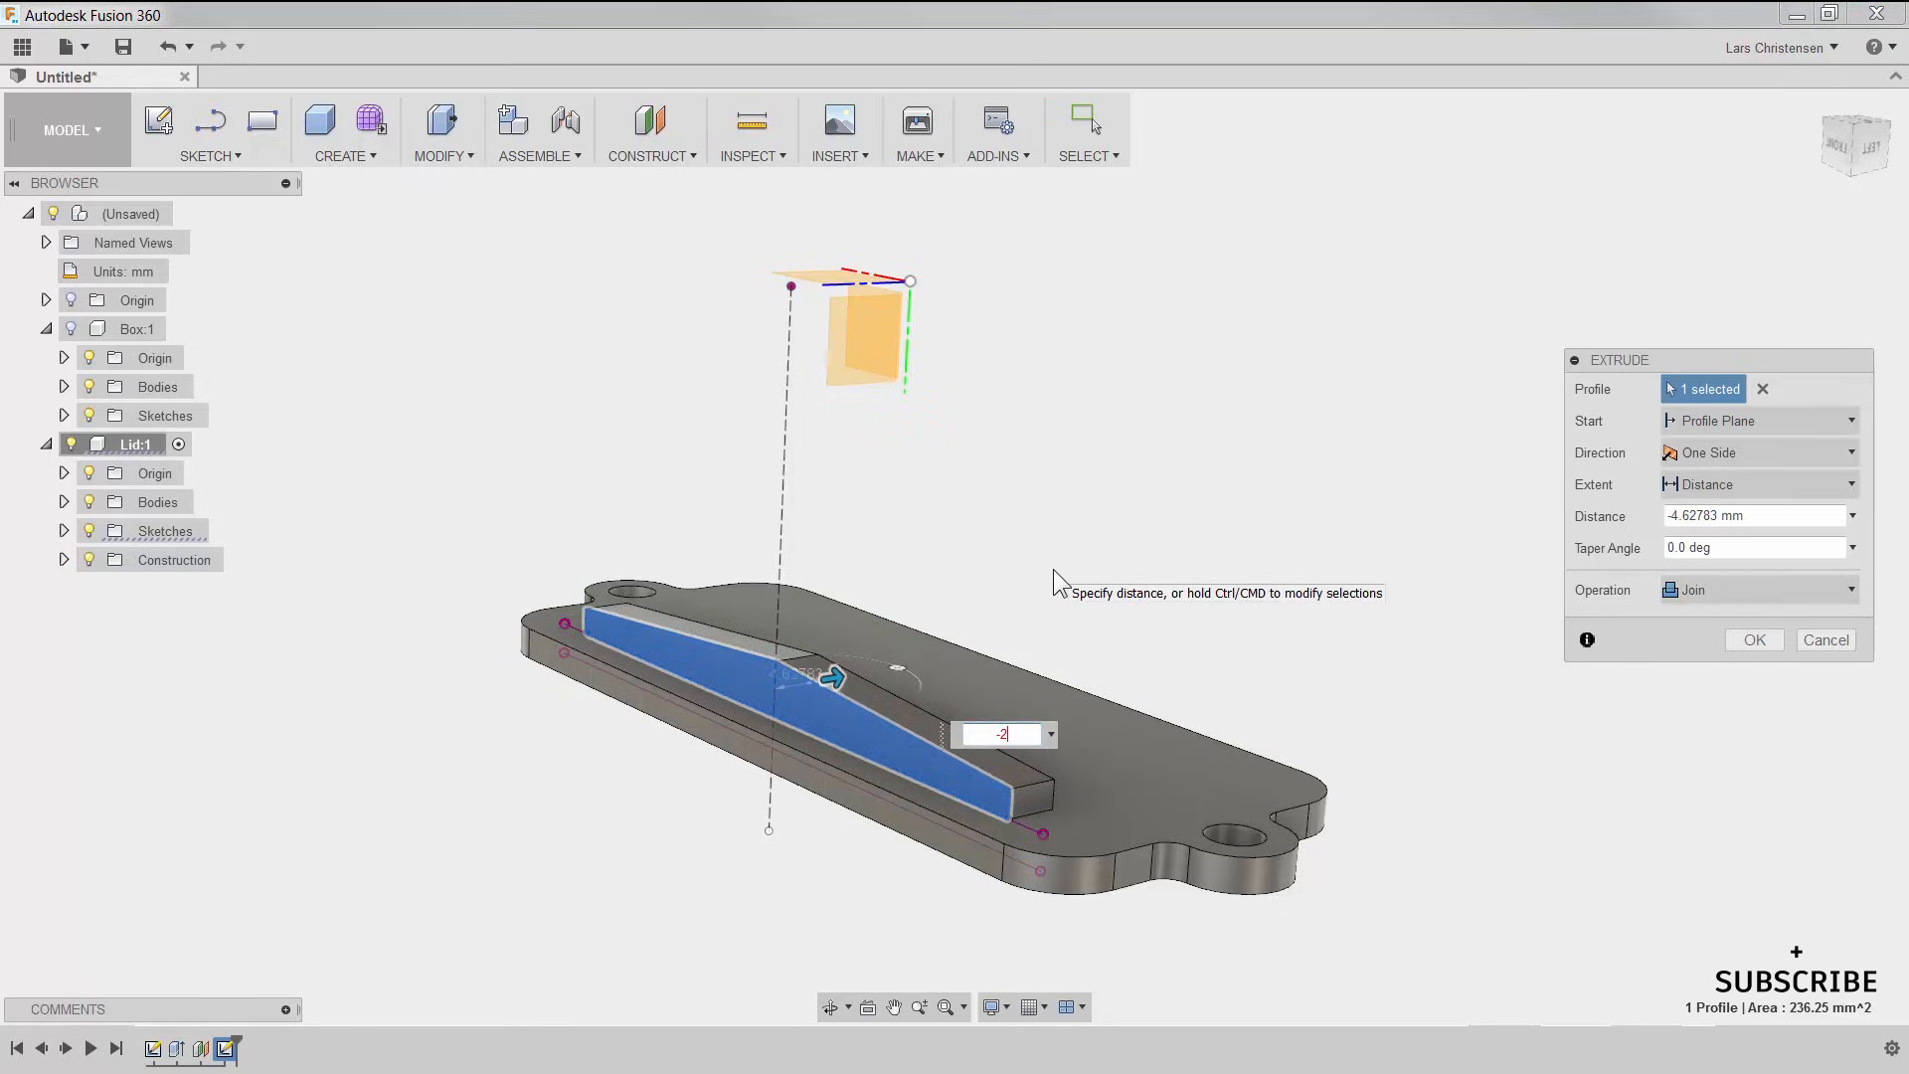
key(Return)
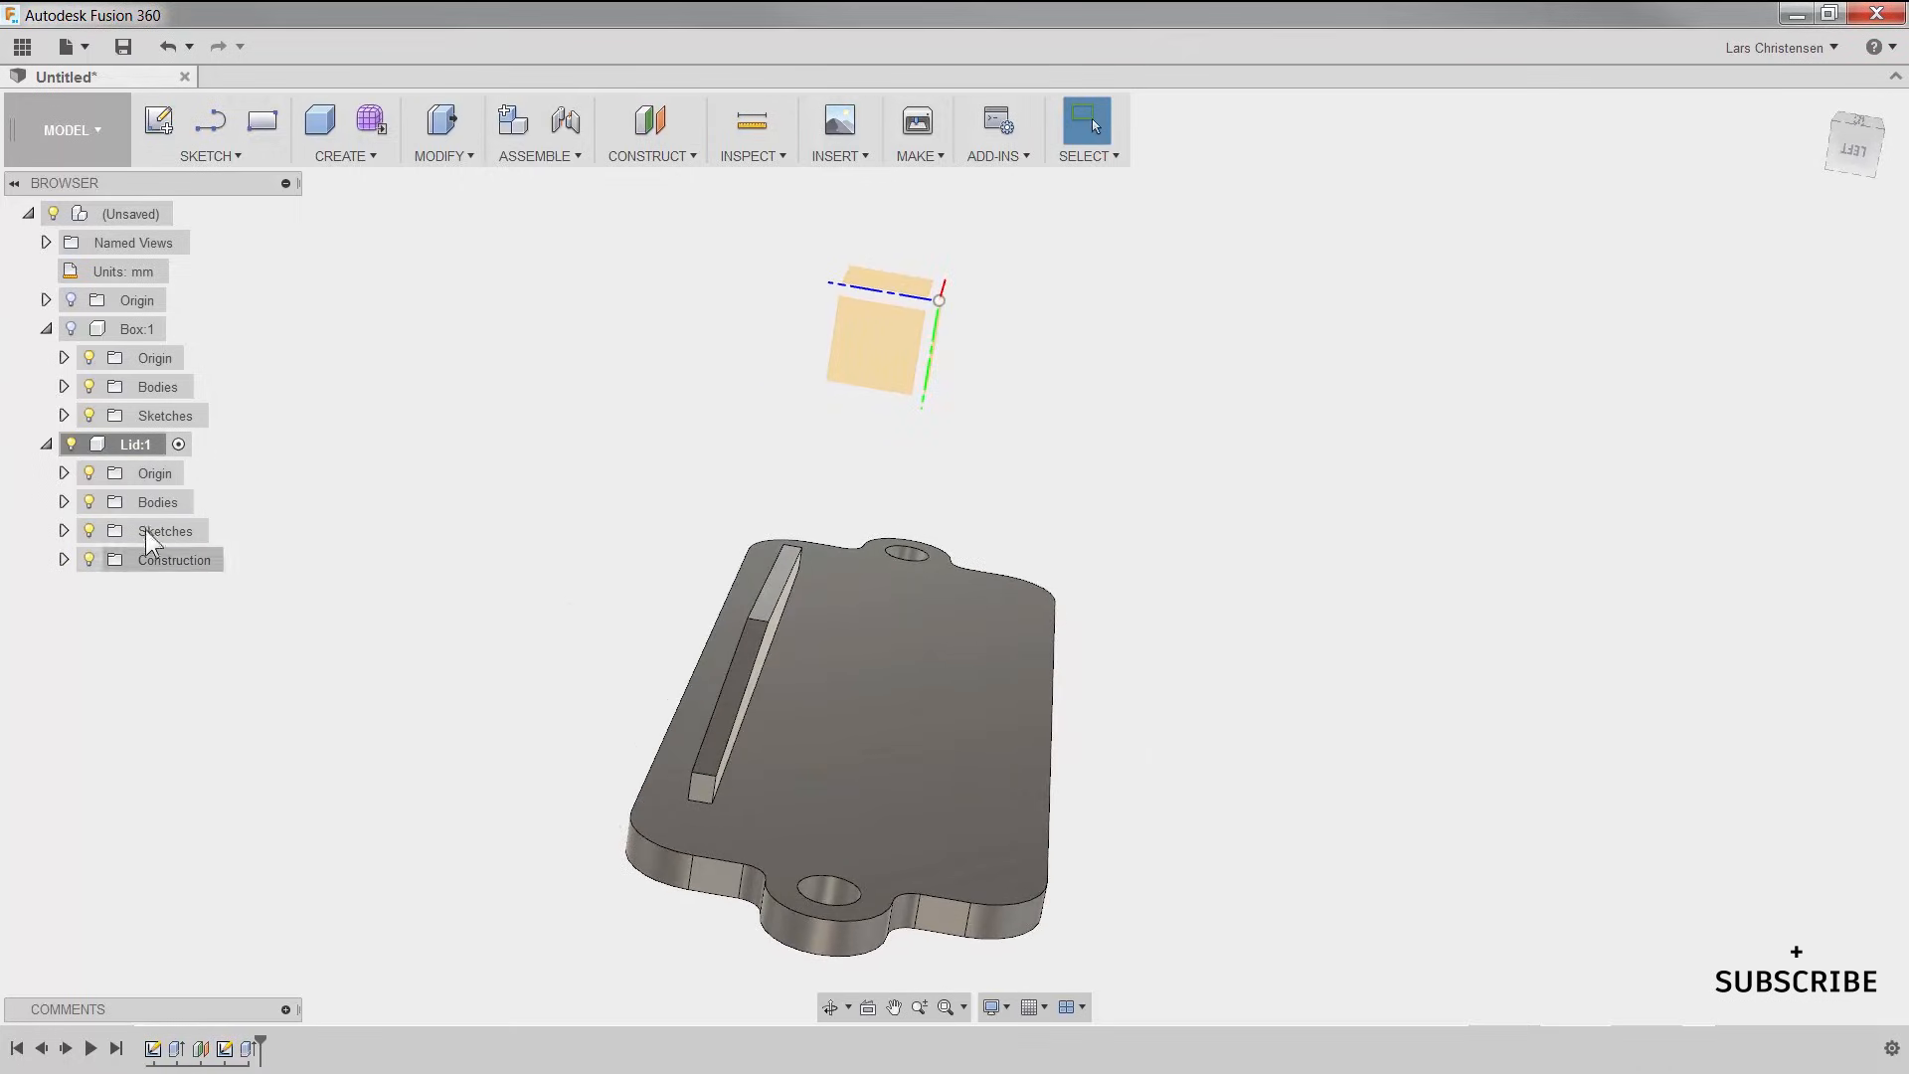
Step: Show the box component to check how the rib fits inside it, and hide the box again
click(71, 330)
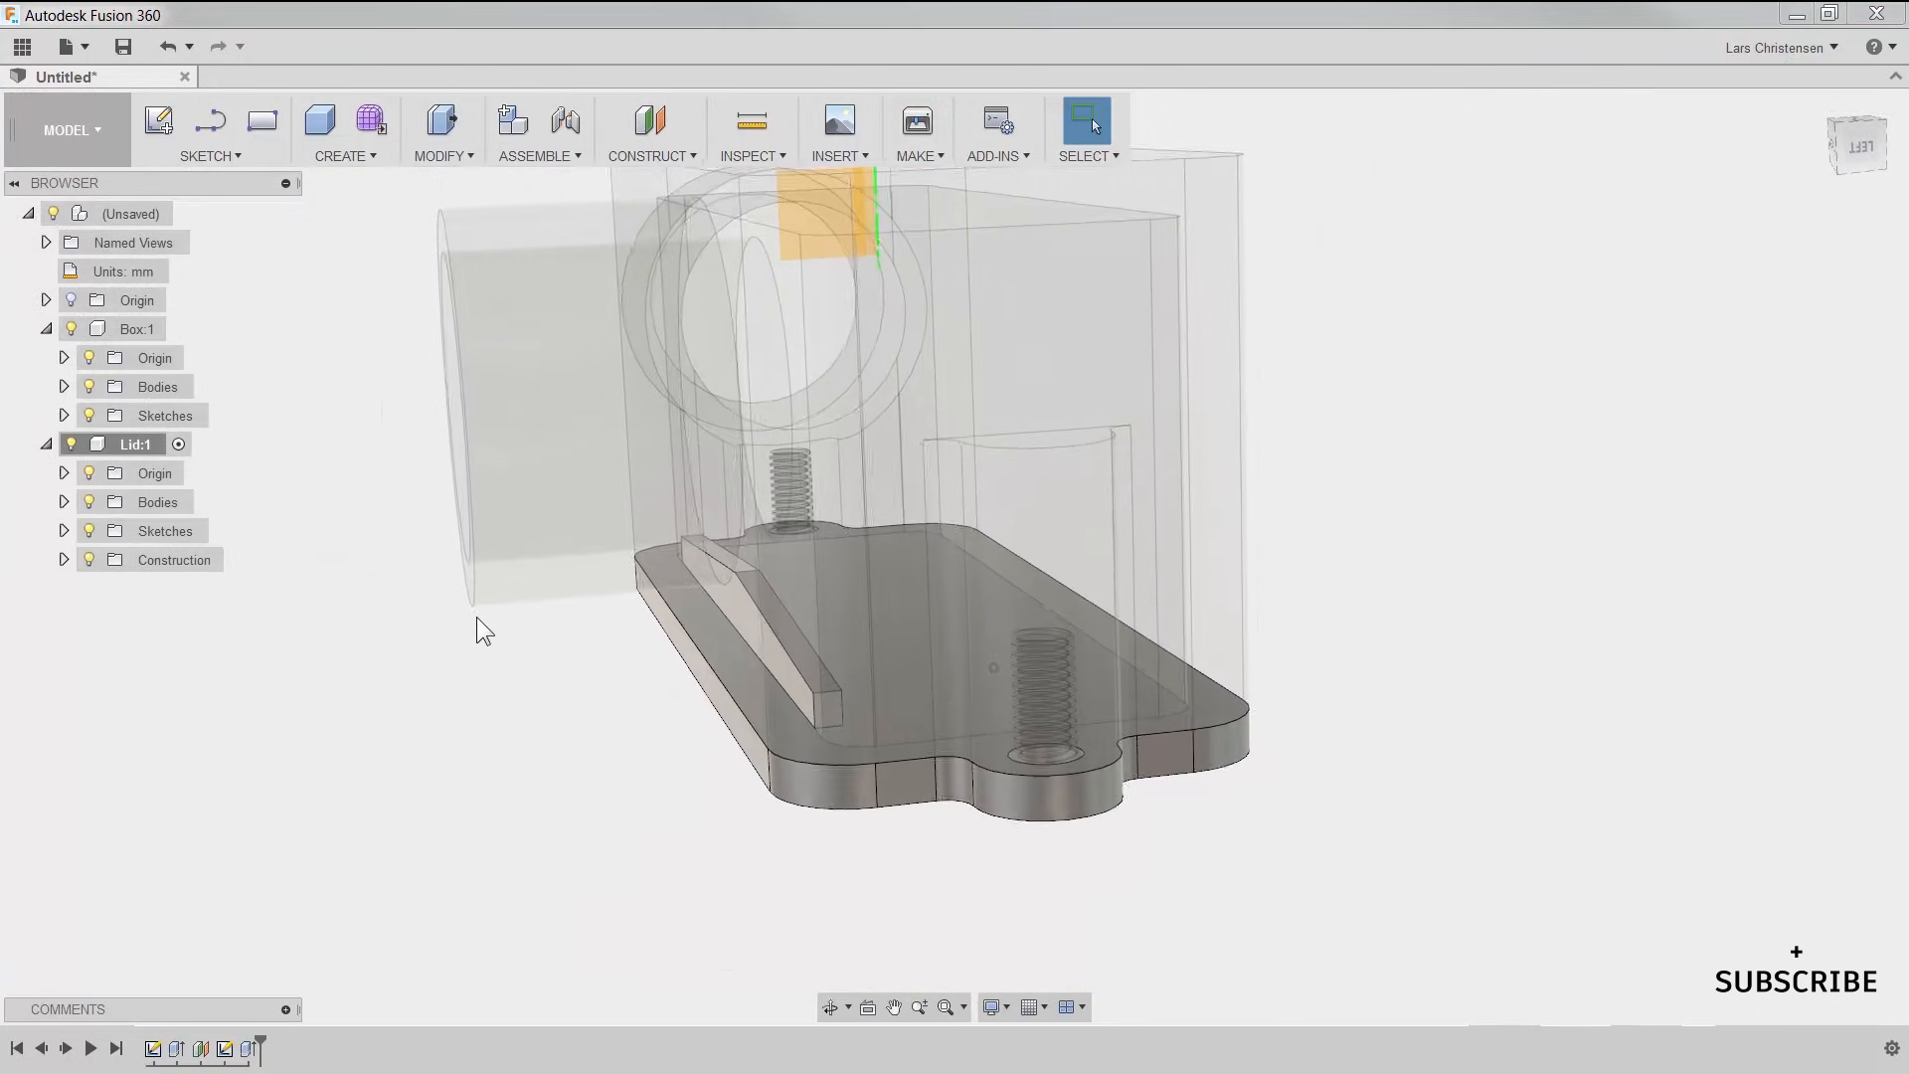
click(71, 329)
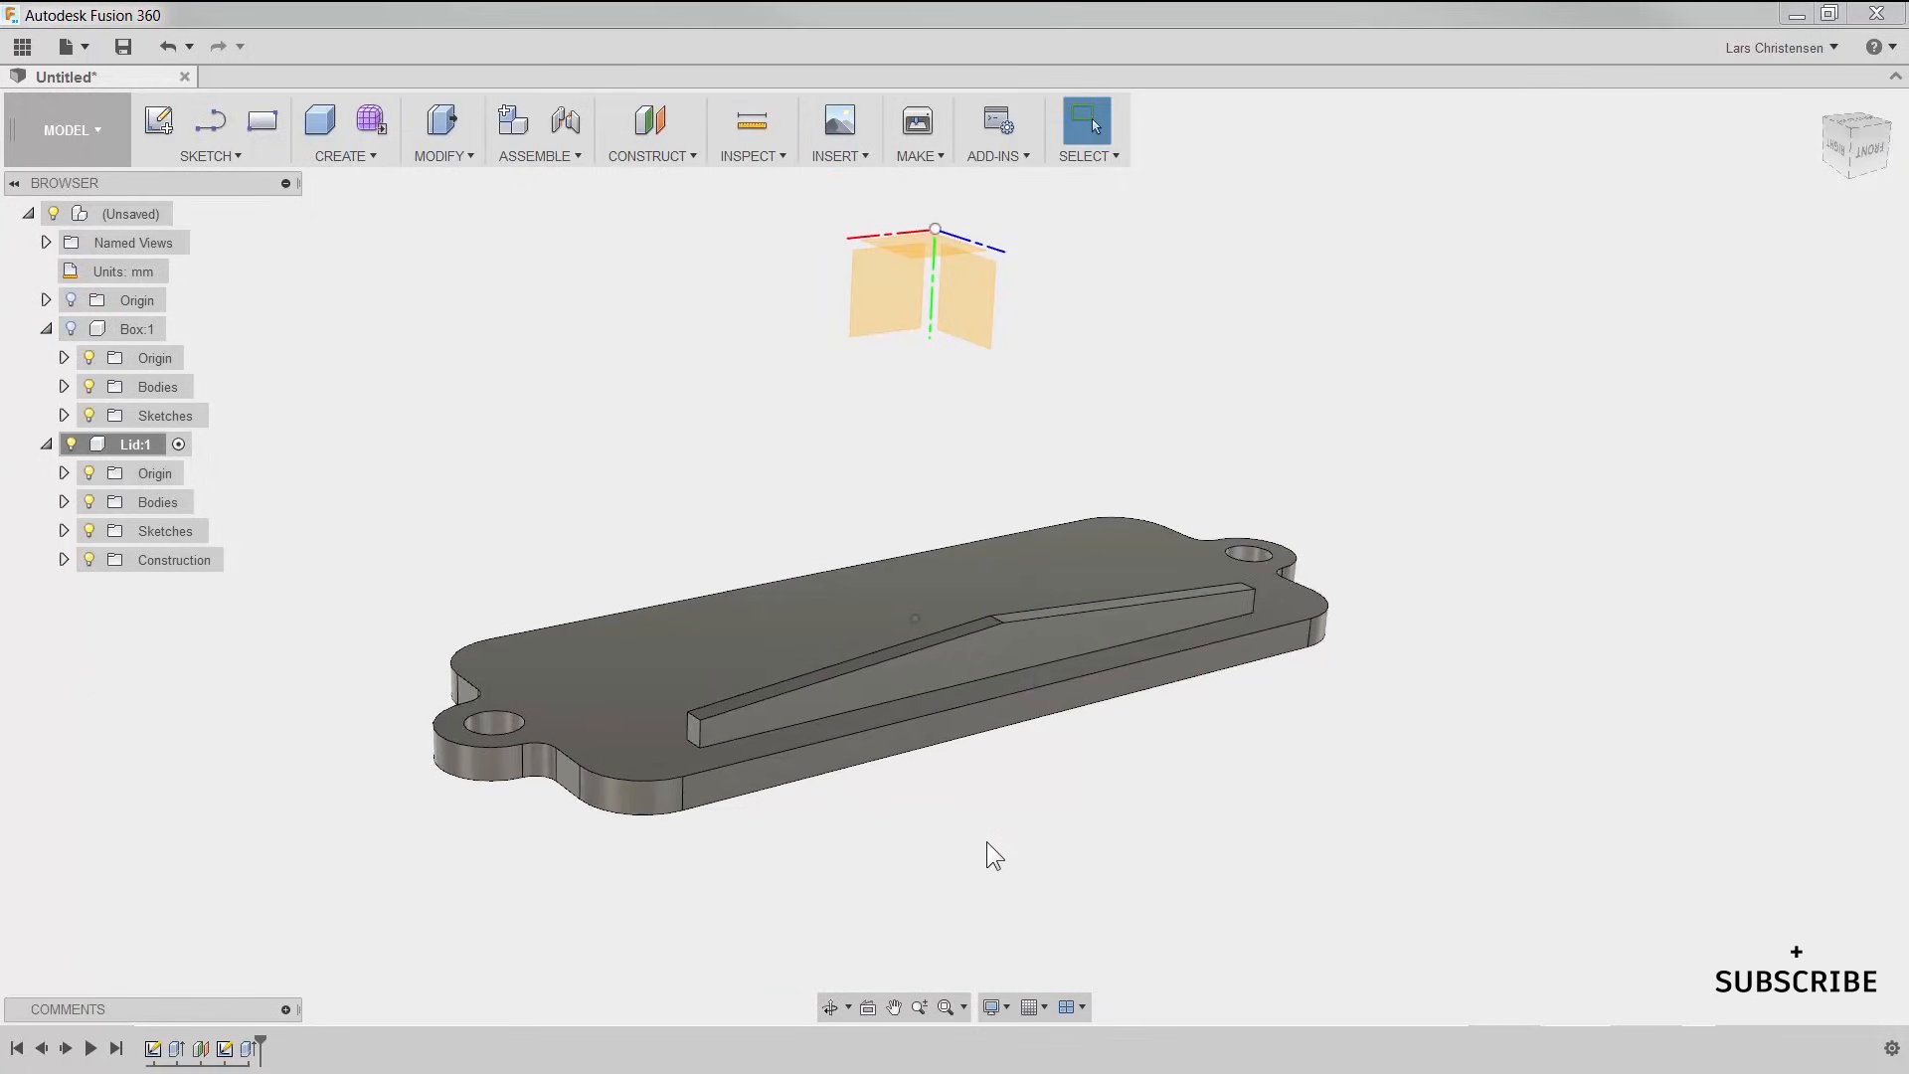
Step: Find the Mirror command in the Model Toolbox and add it as a toolbox shortcut
key(s)
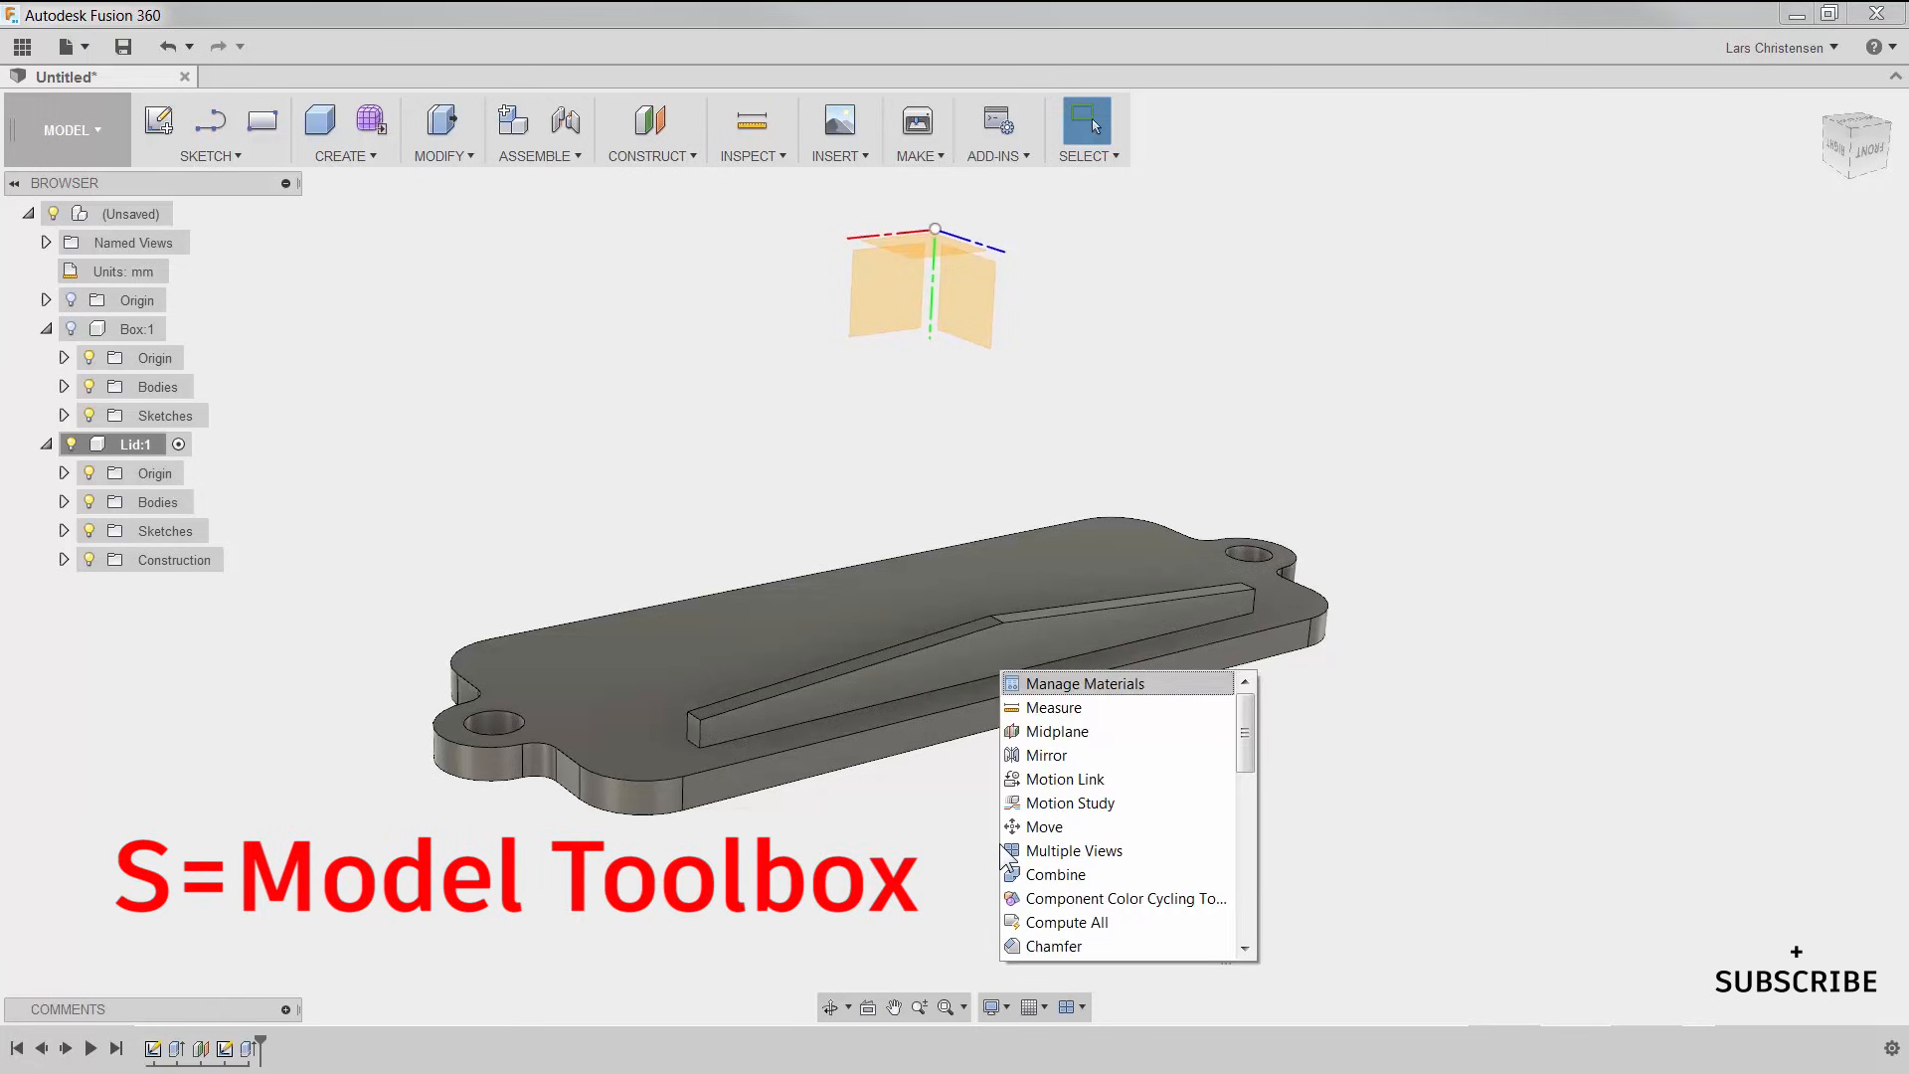
text(mi)
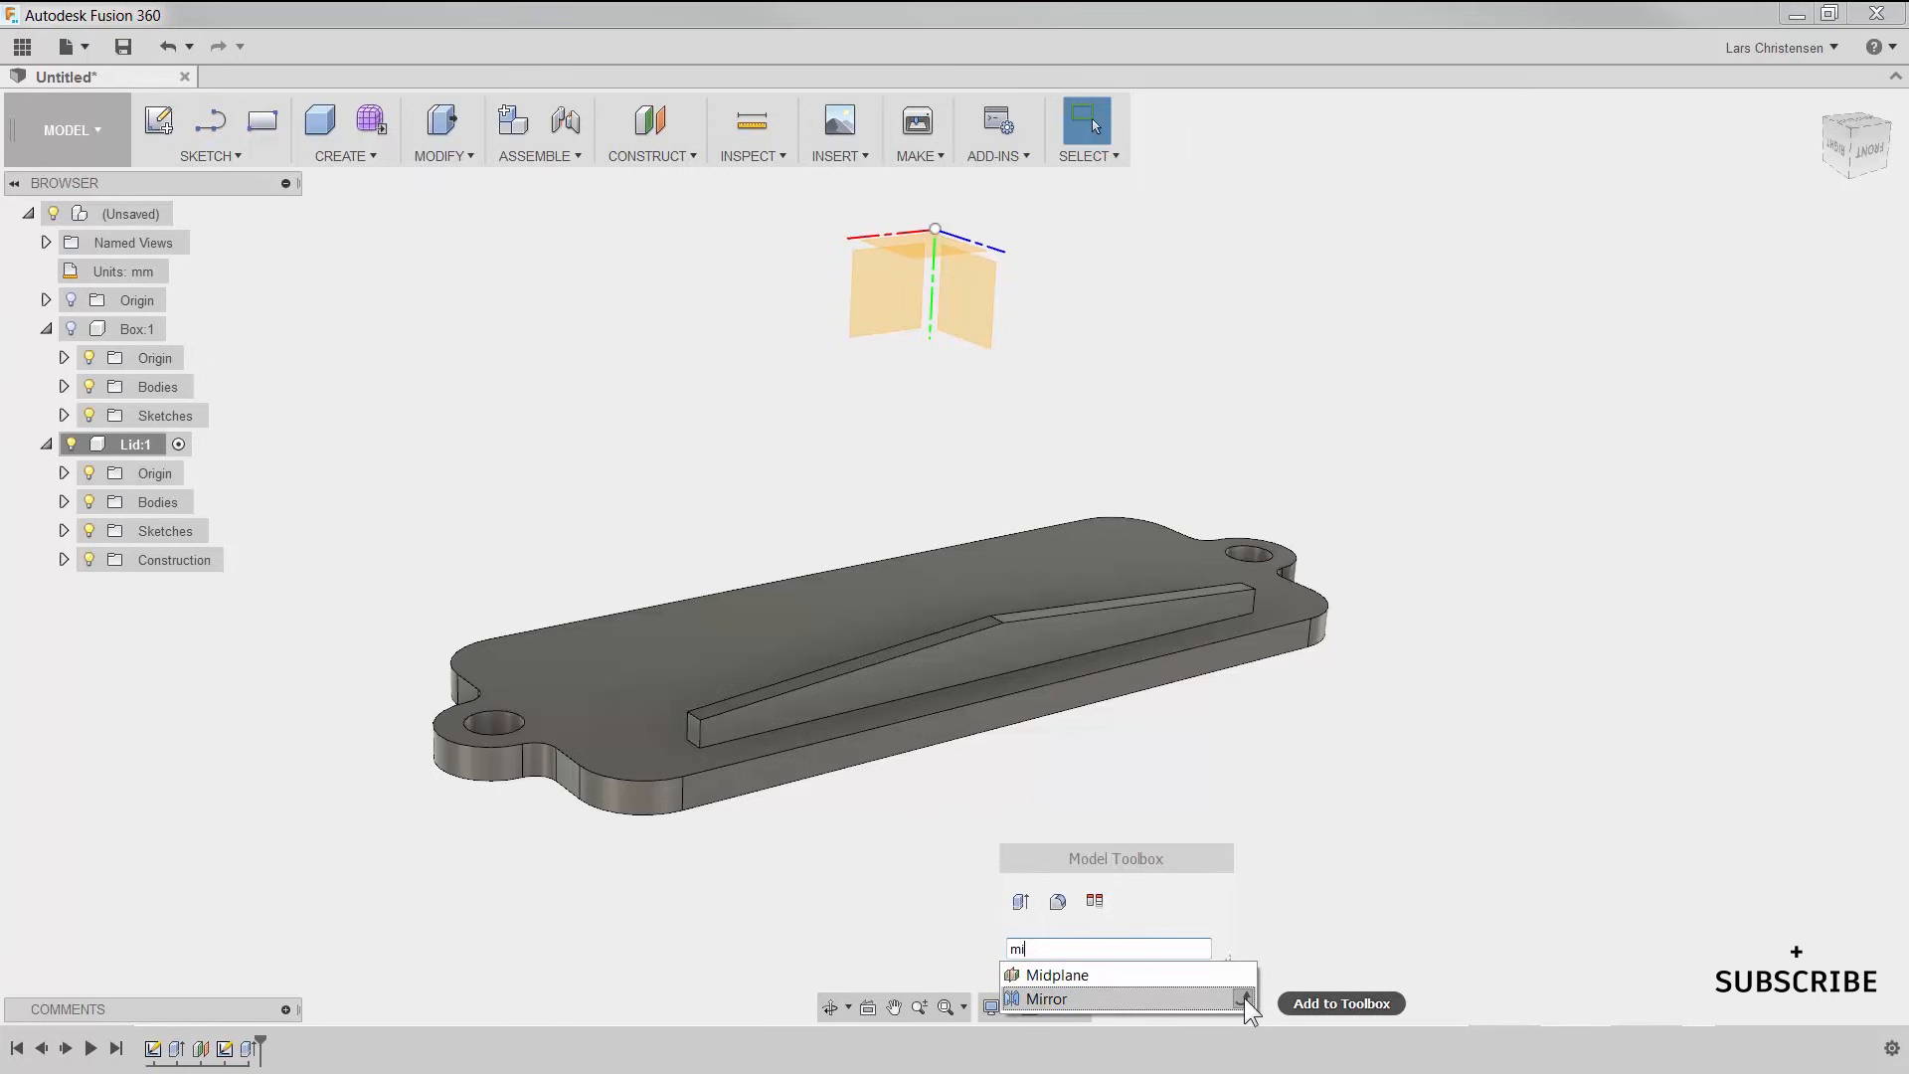
click(1244, 998)
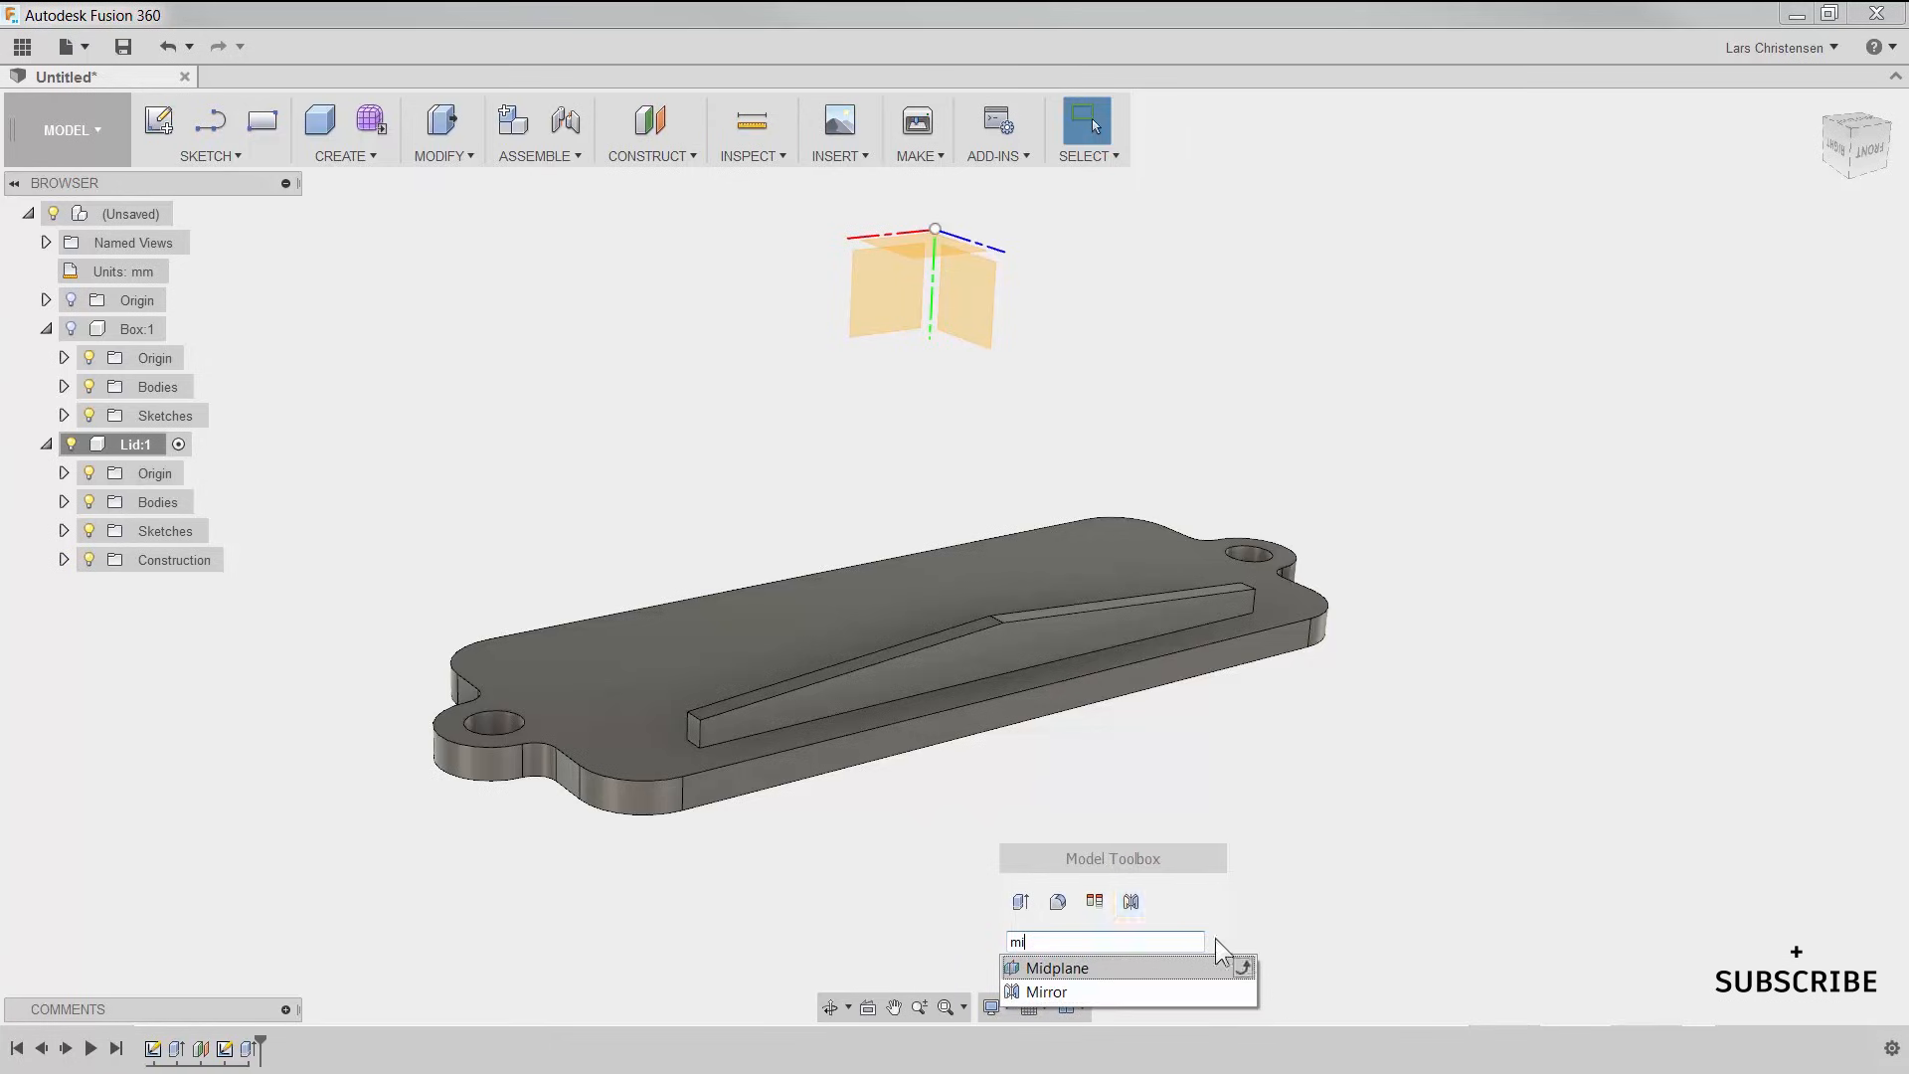
Step: Mirror the extruded peaked rib as a feature about the lid's lengthwise origin plane onto the opposite side
click(1132, 902)
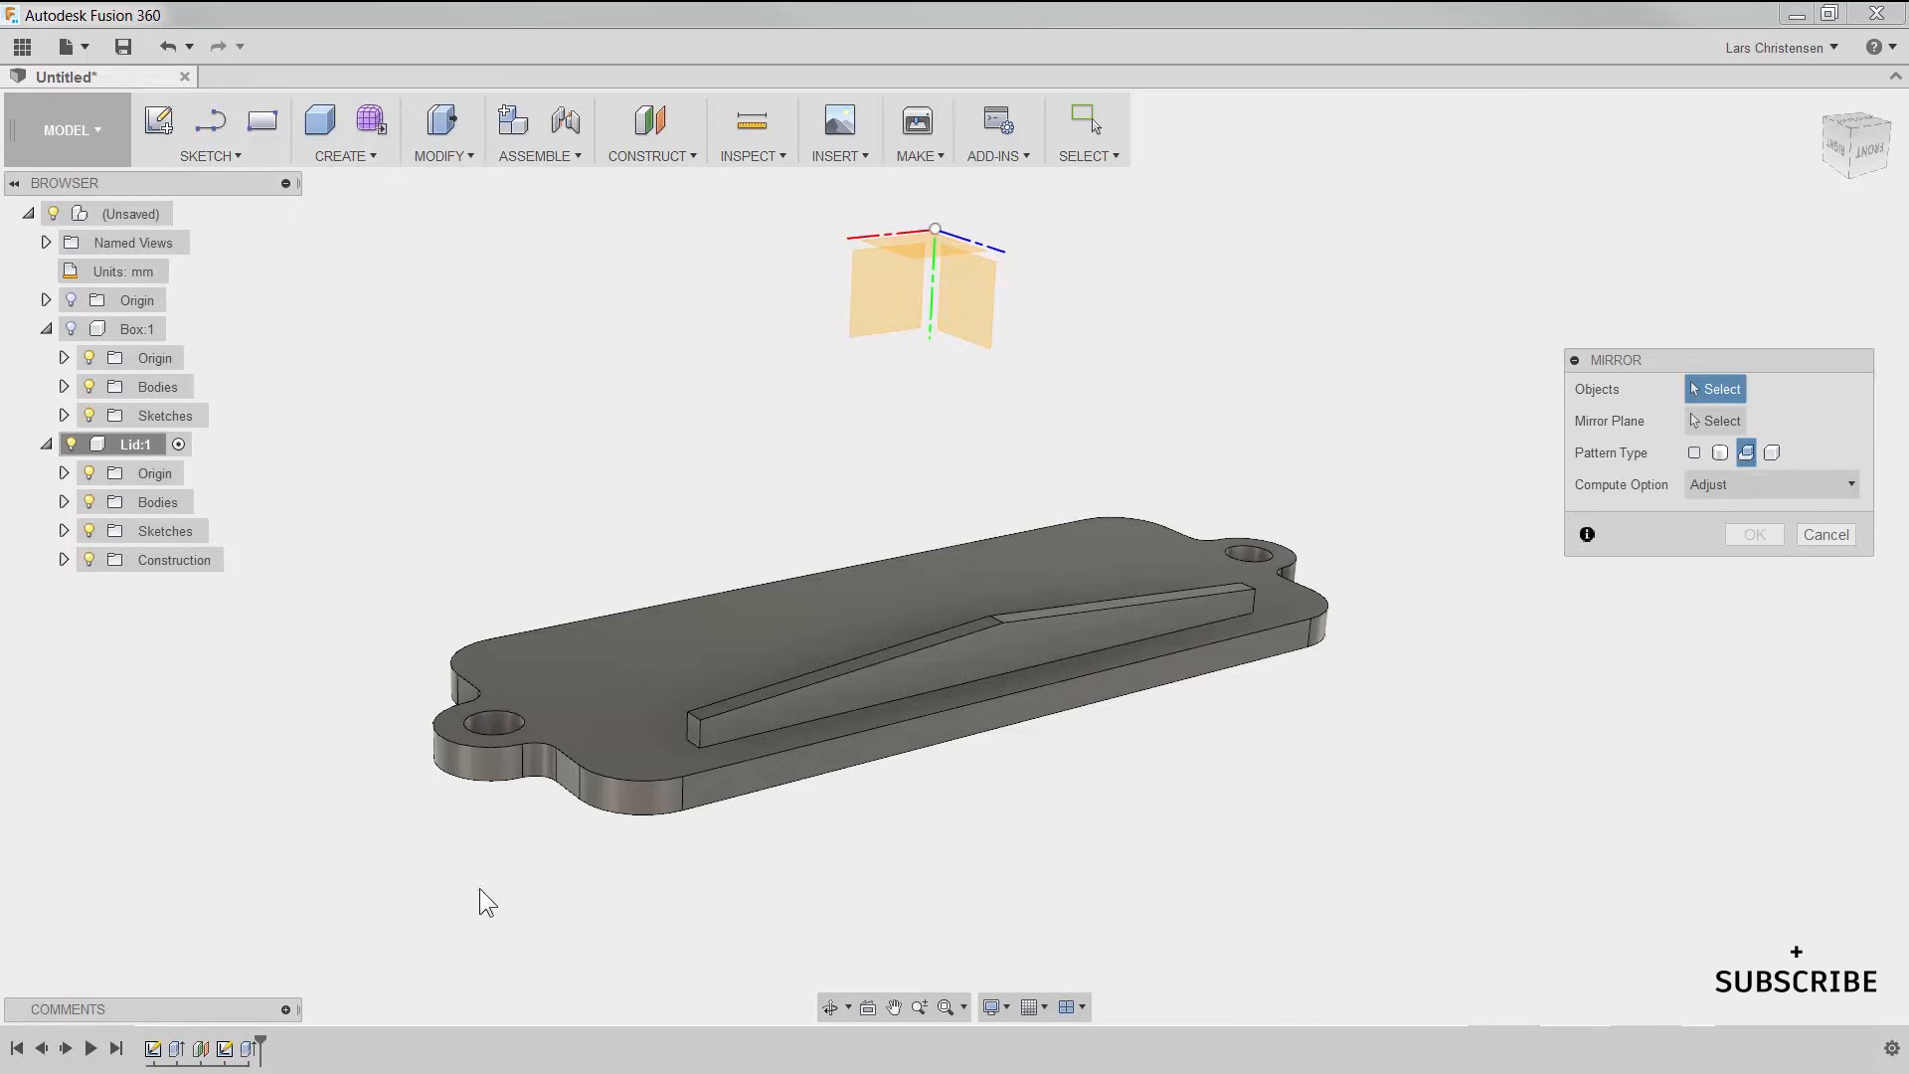
click(249, 1050)
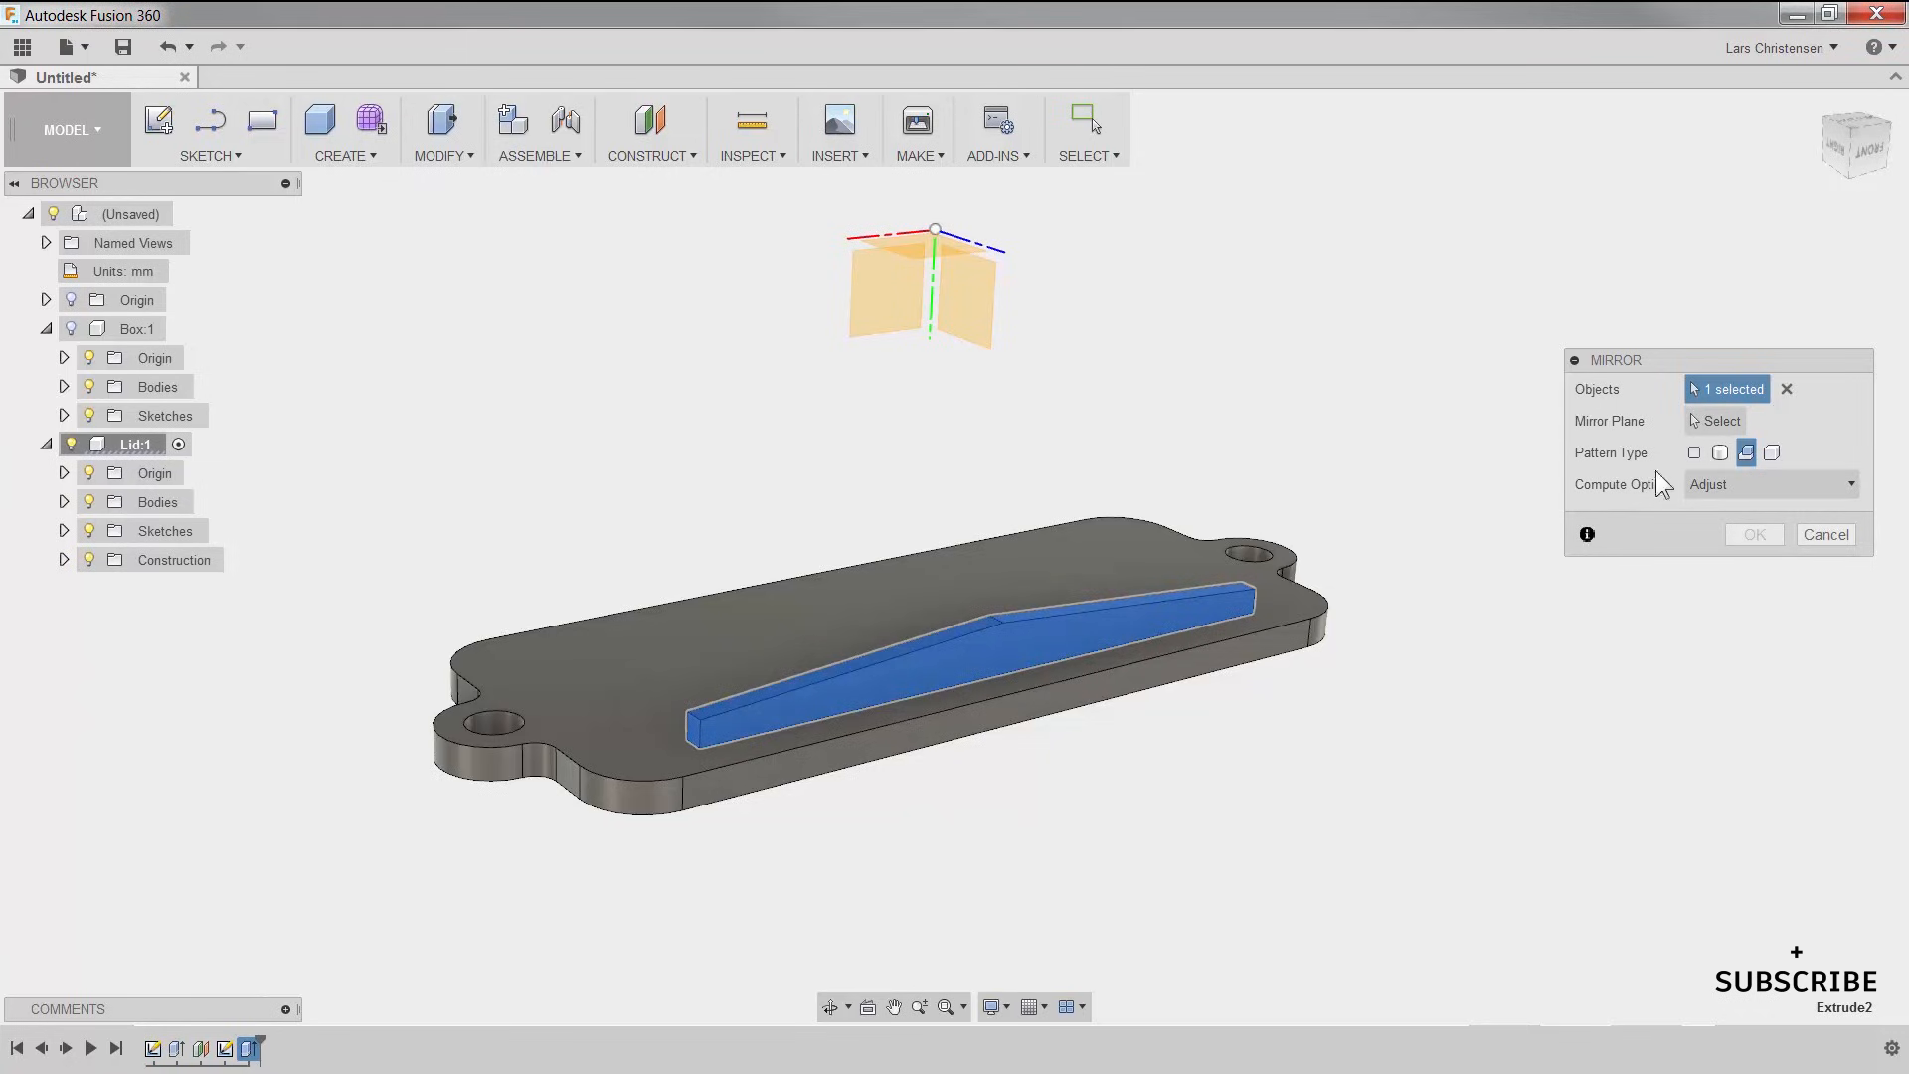
click(1726, 422)
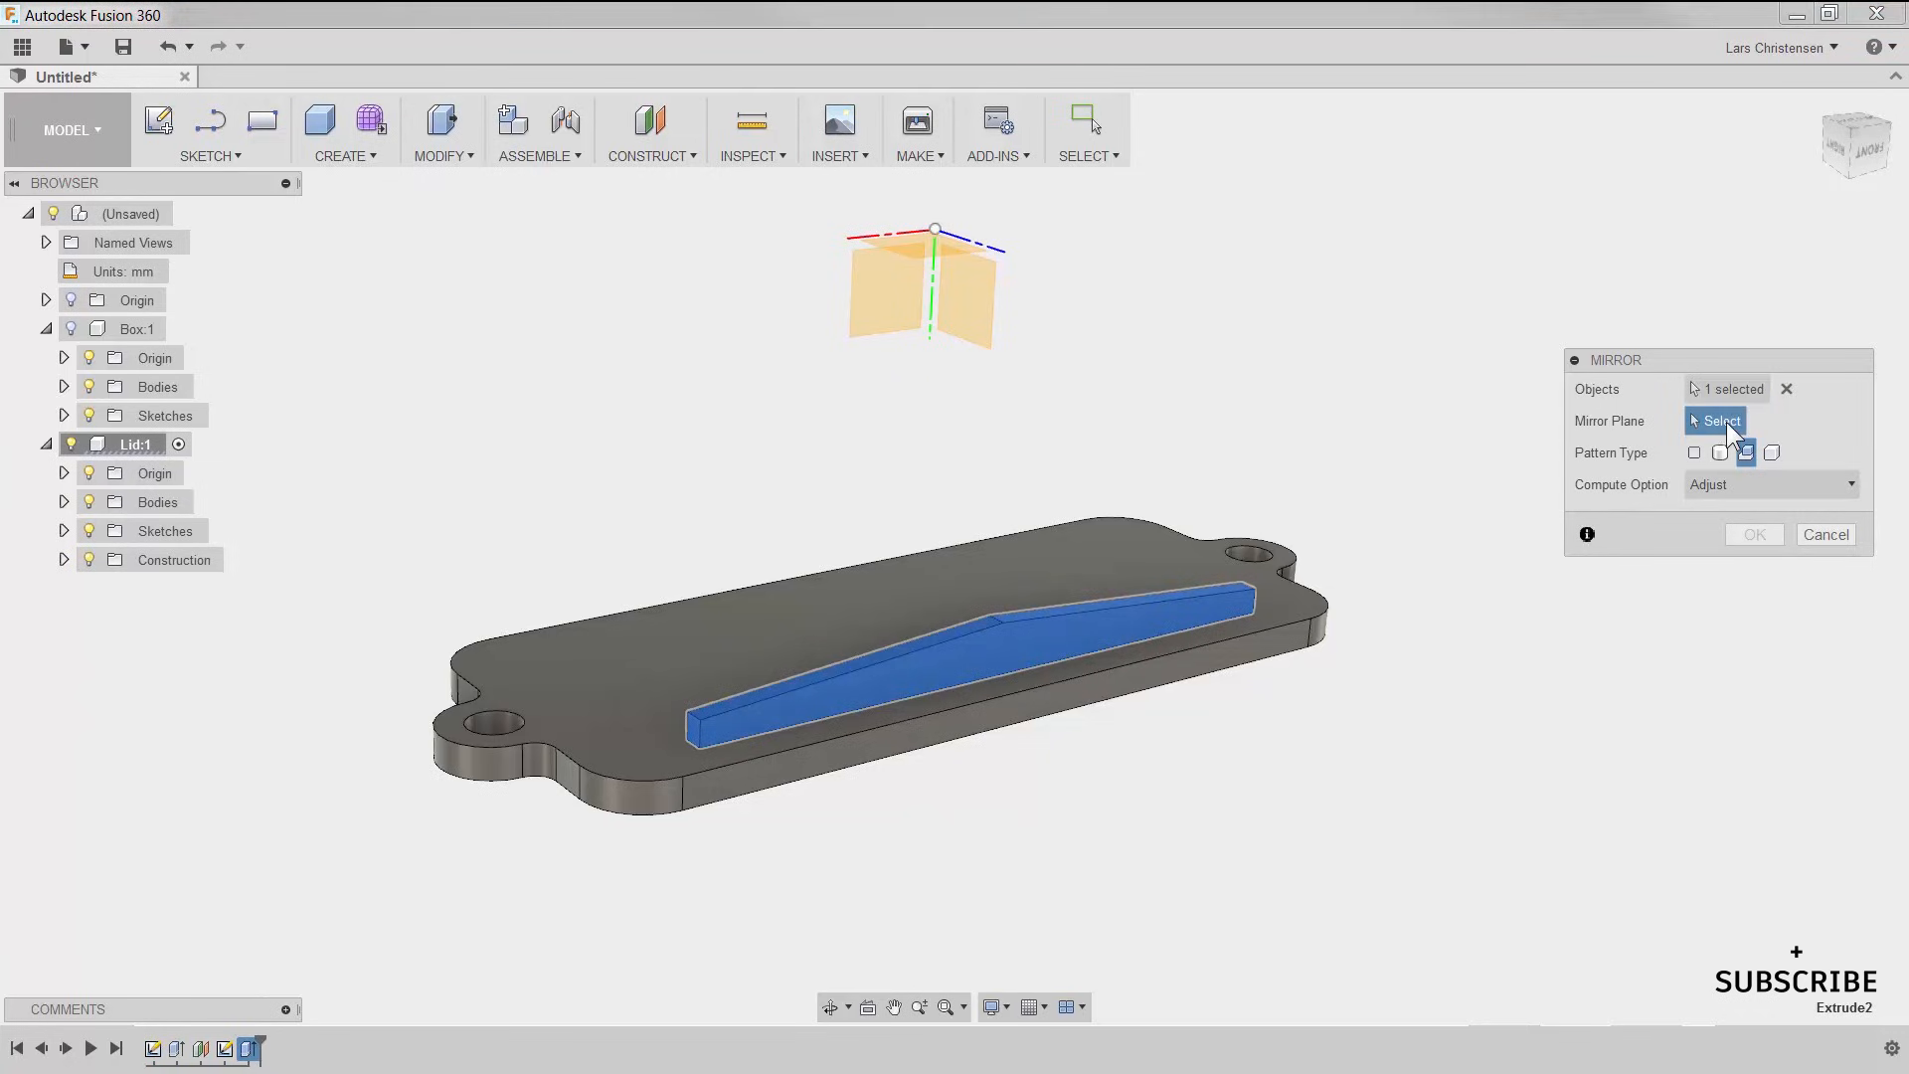
click(876, 321)
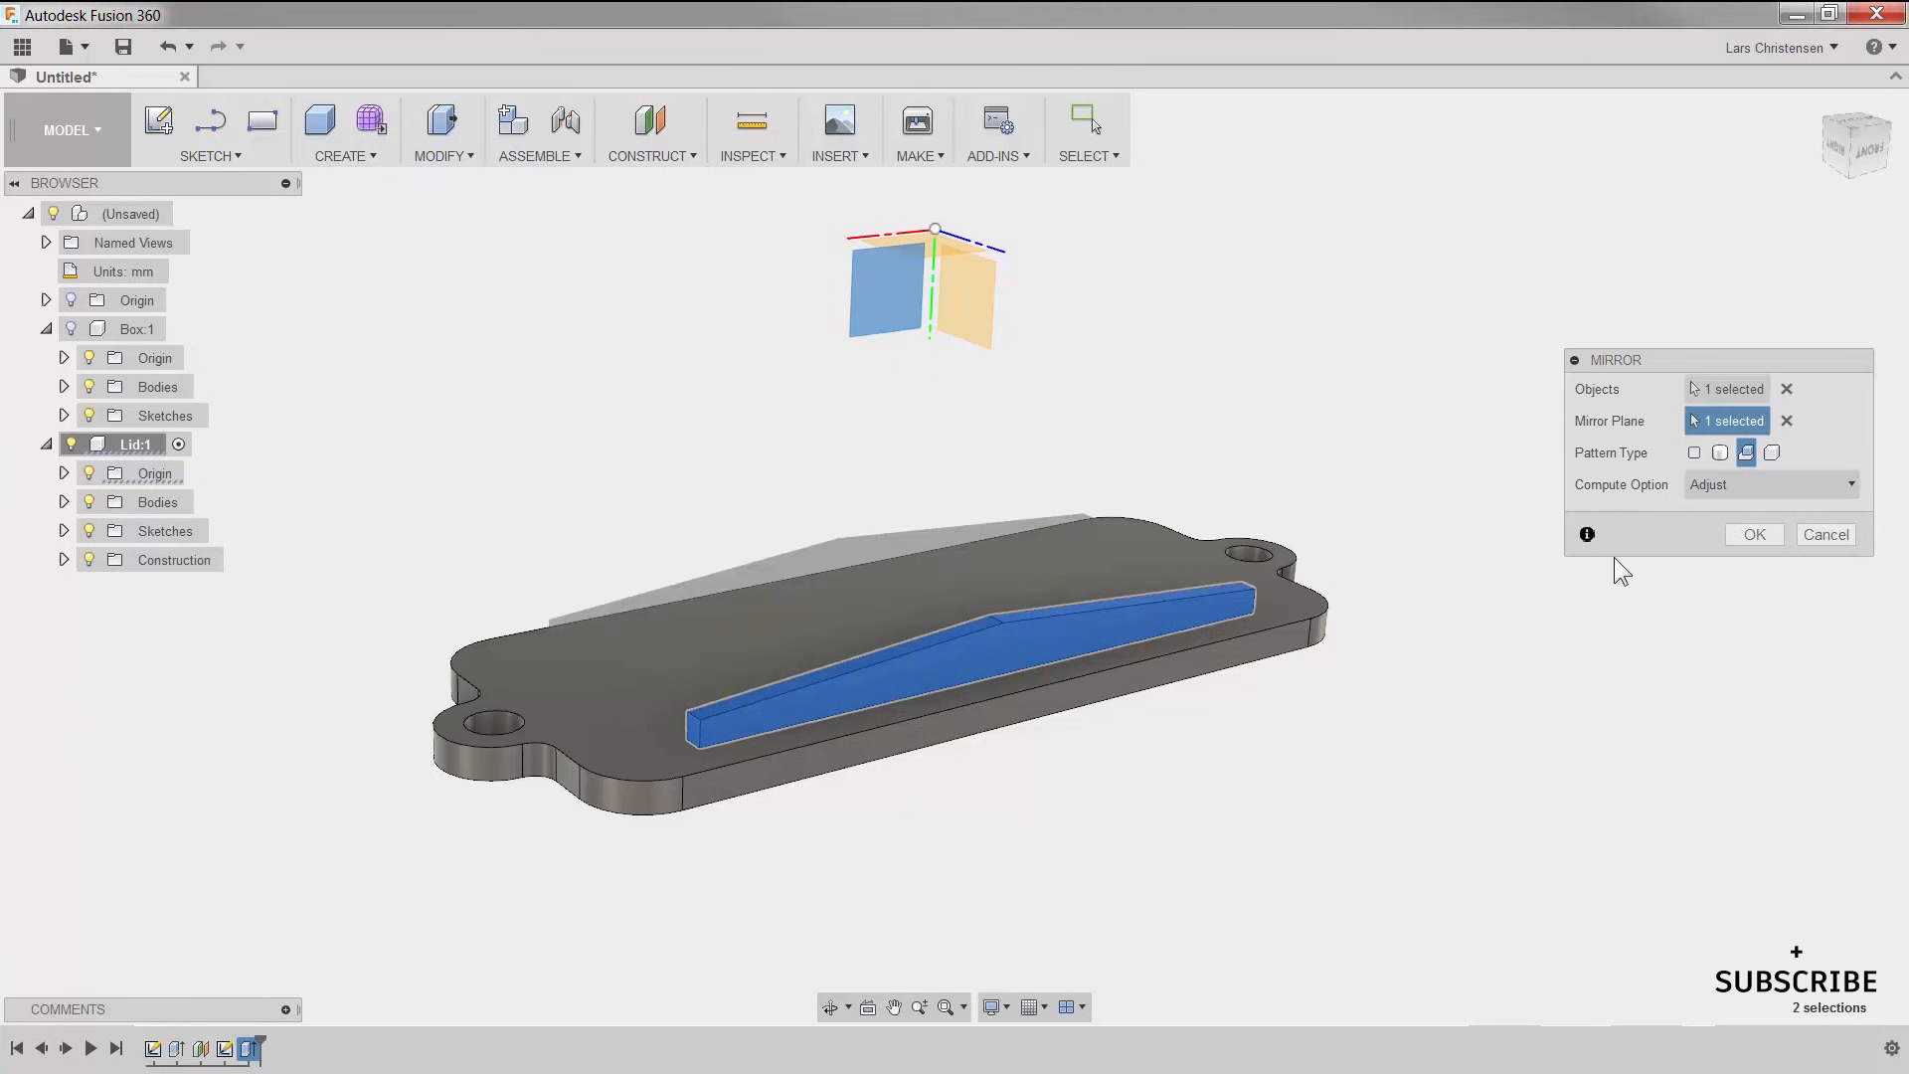
click(1750, 535)
shift+middle_drag(1654, 713, 1644, 728)
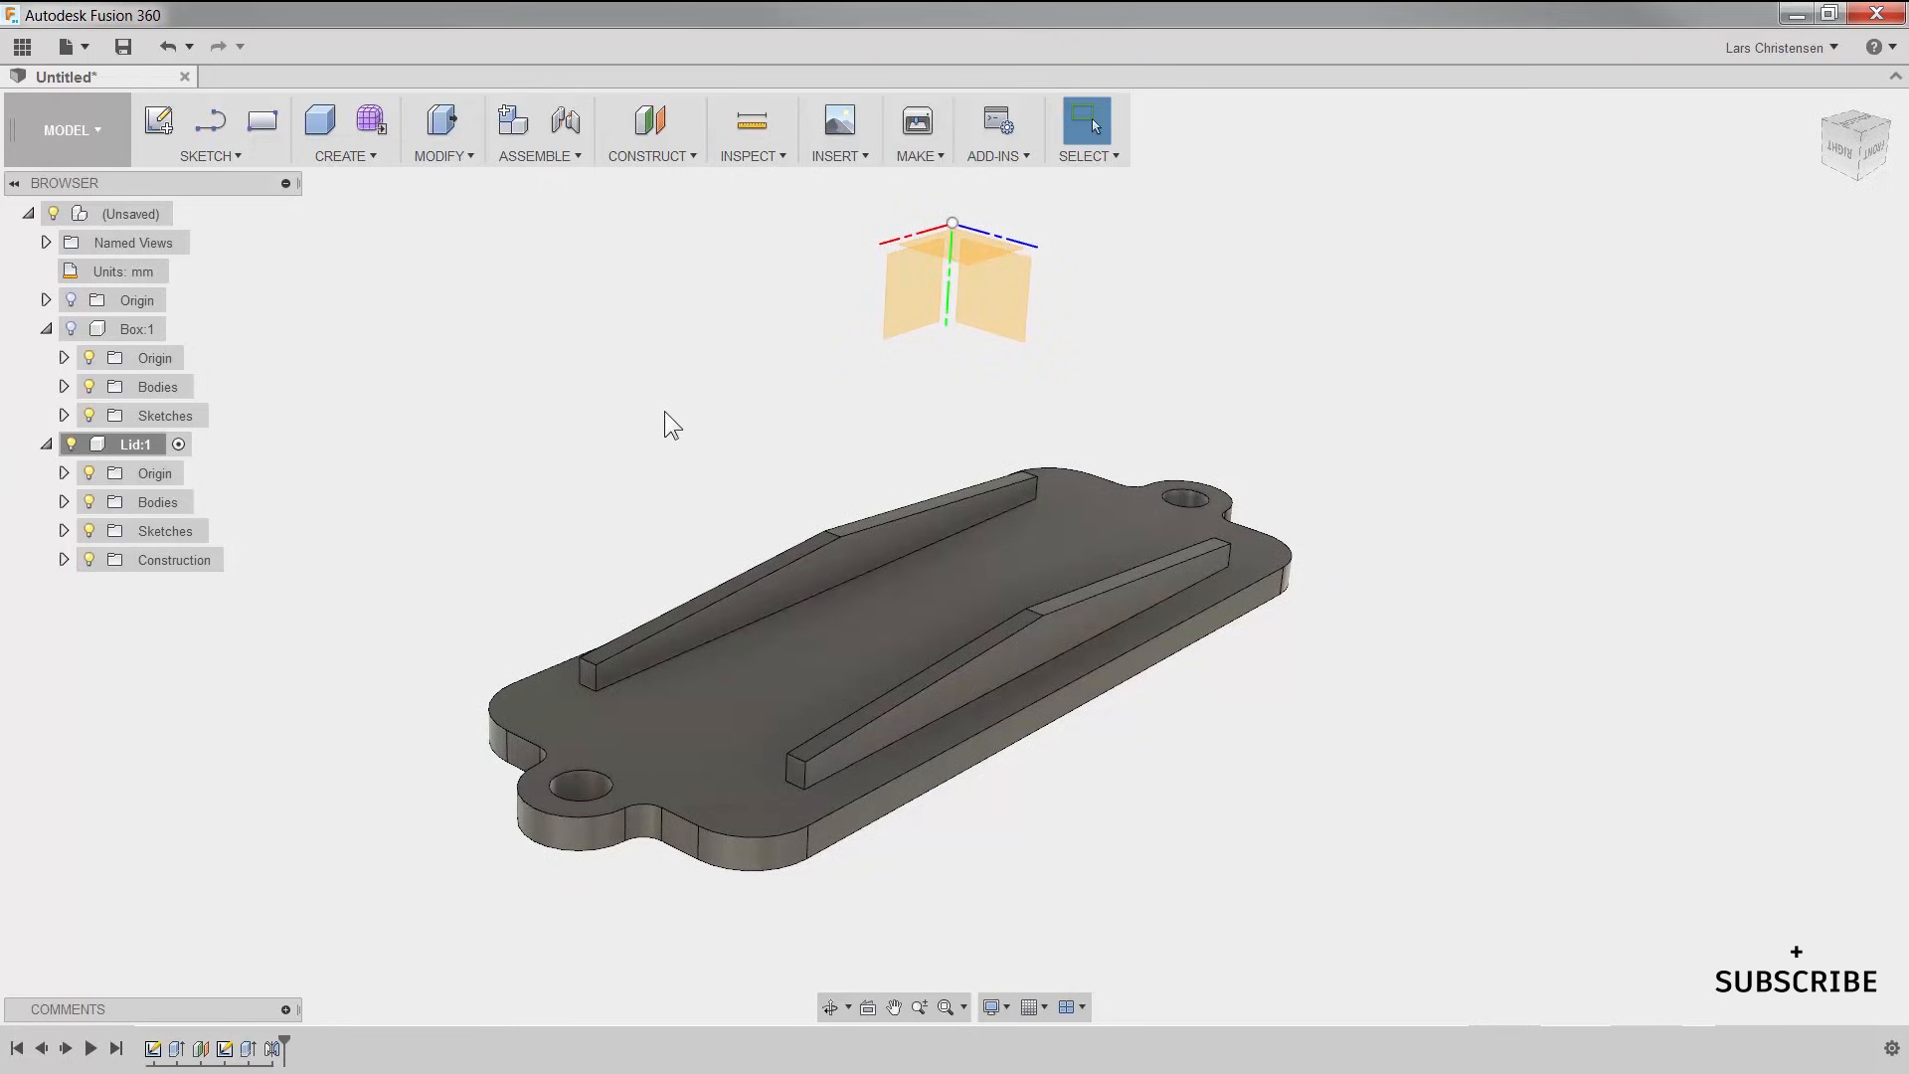
Step: Start an offset plane about 30 mm from the lid's YZ plane, then hide the lid's bodies and show the box for reference
click(648, 123)
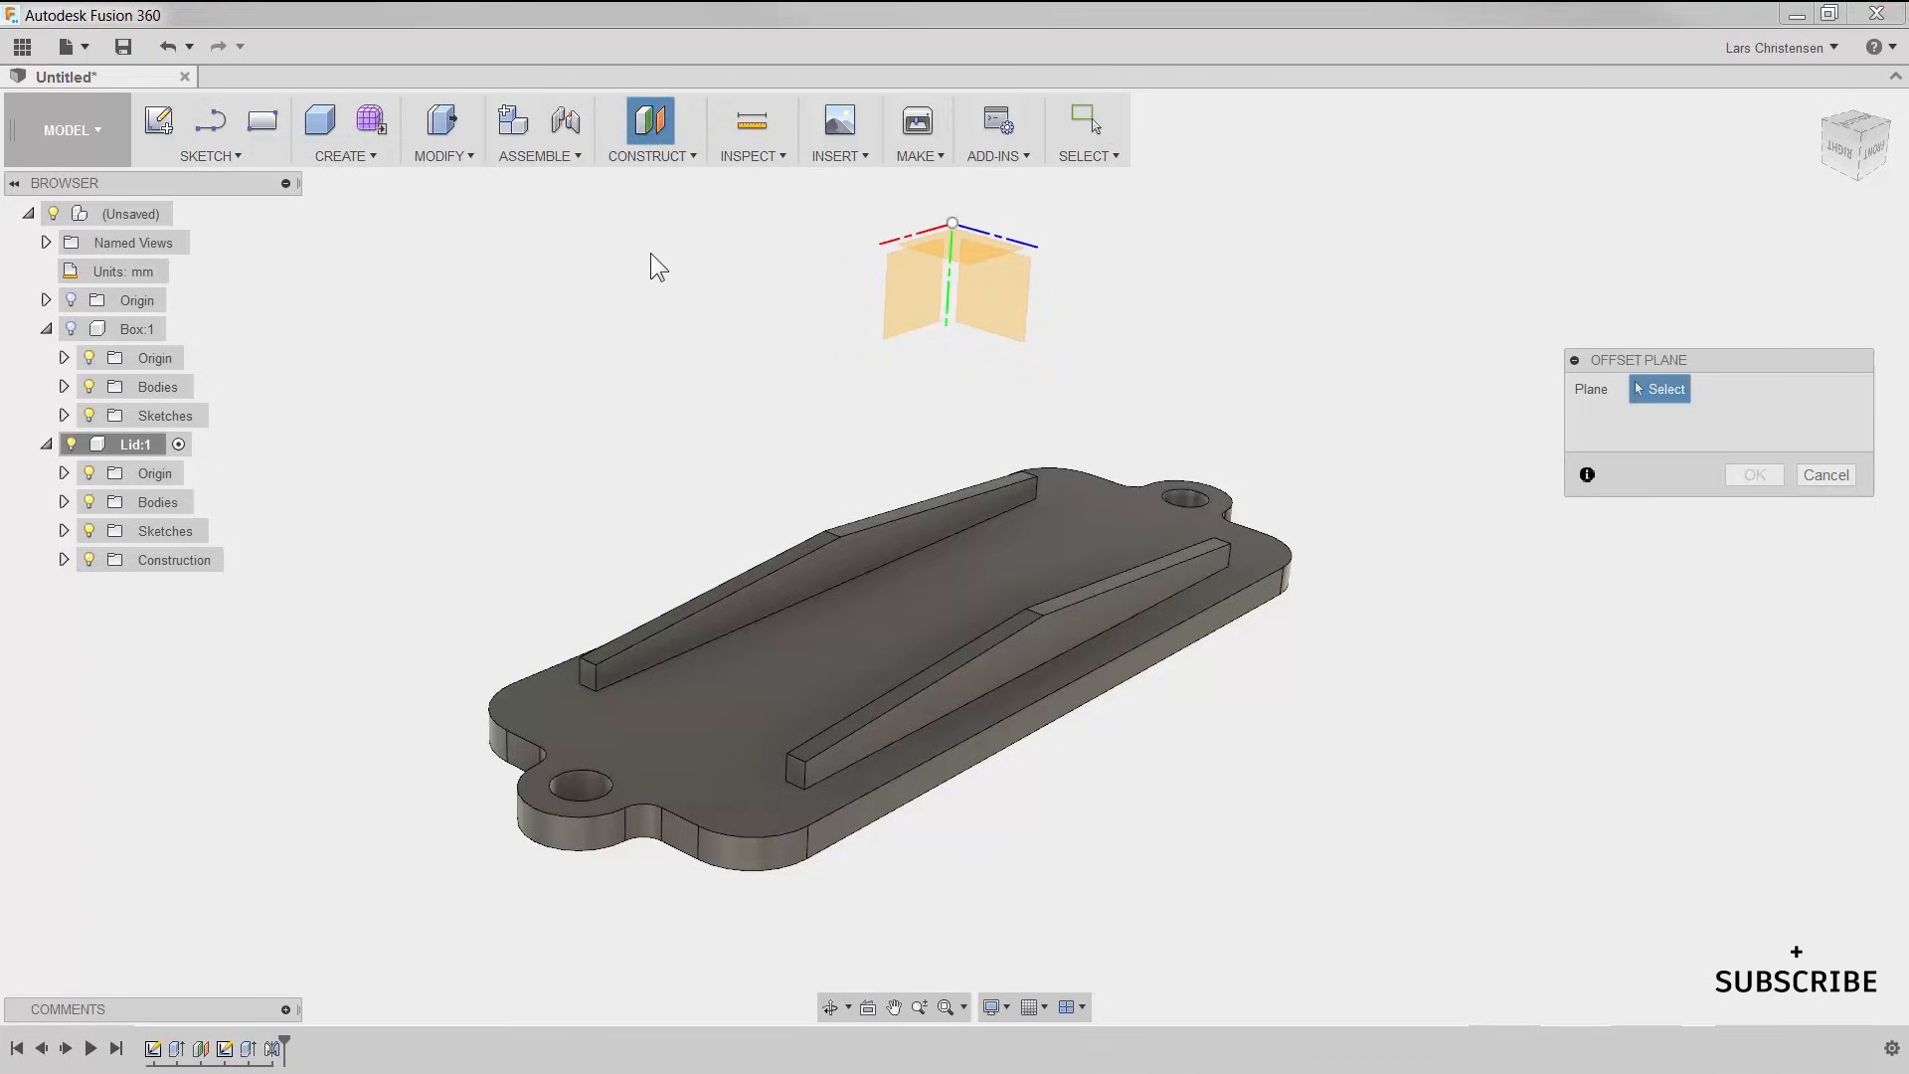
click(997, 312)
drag(1040, 435, 789, 500)
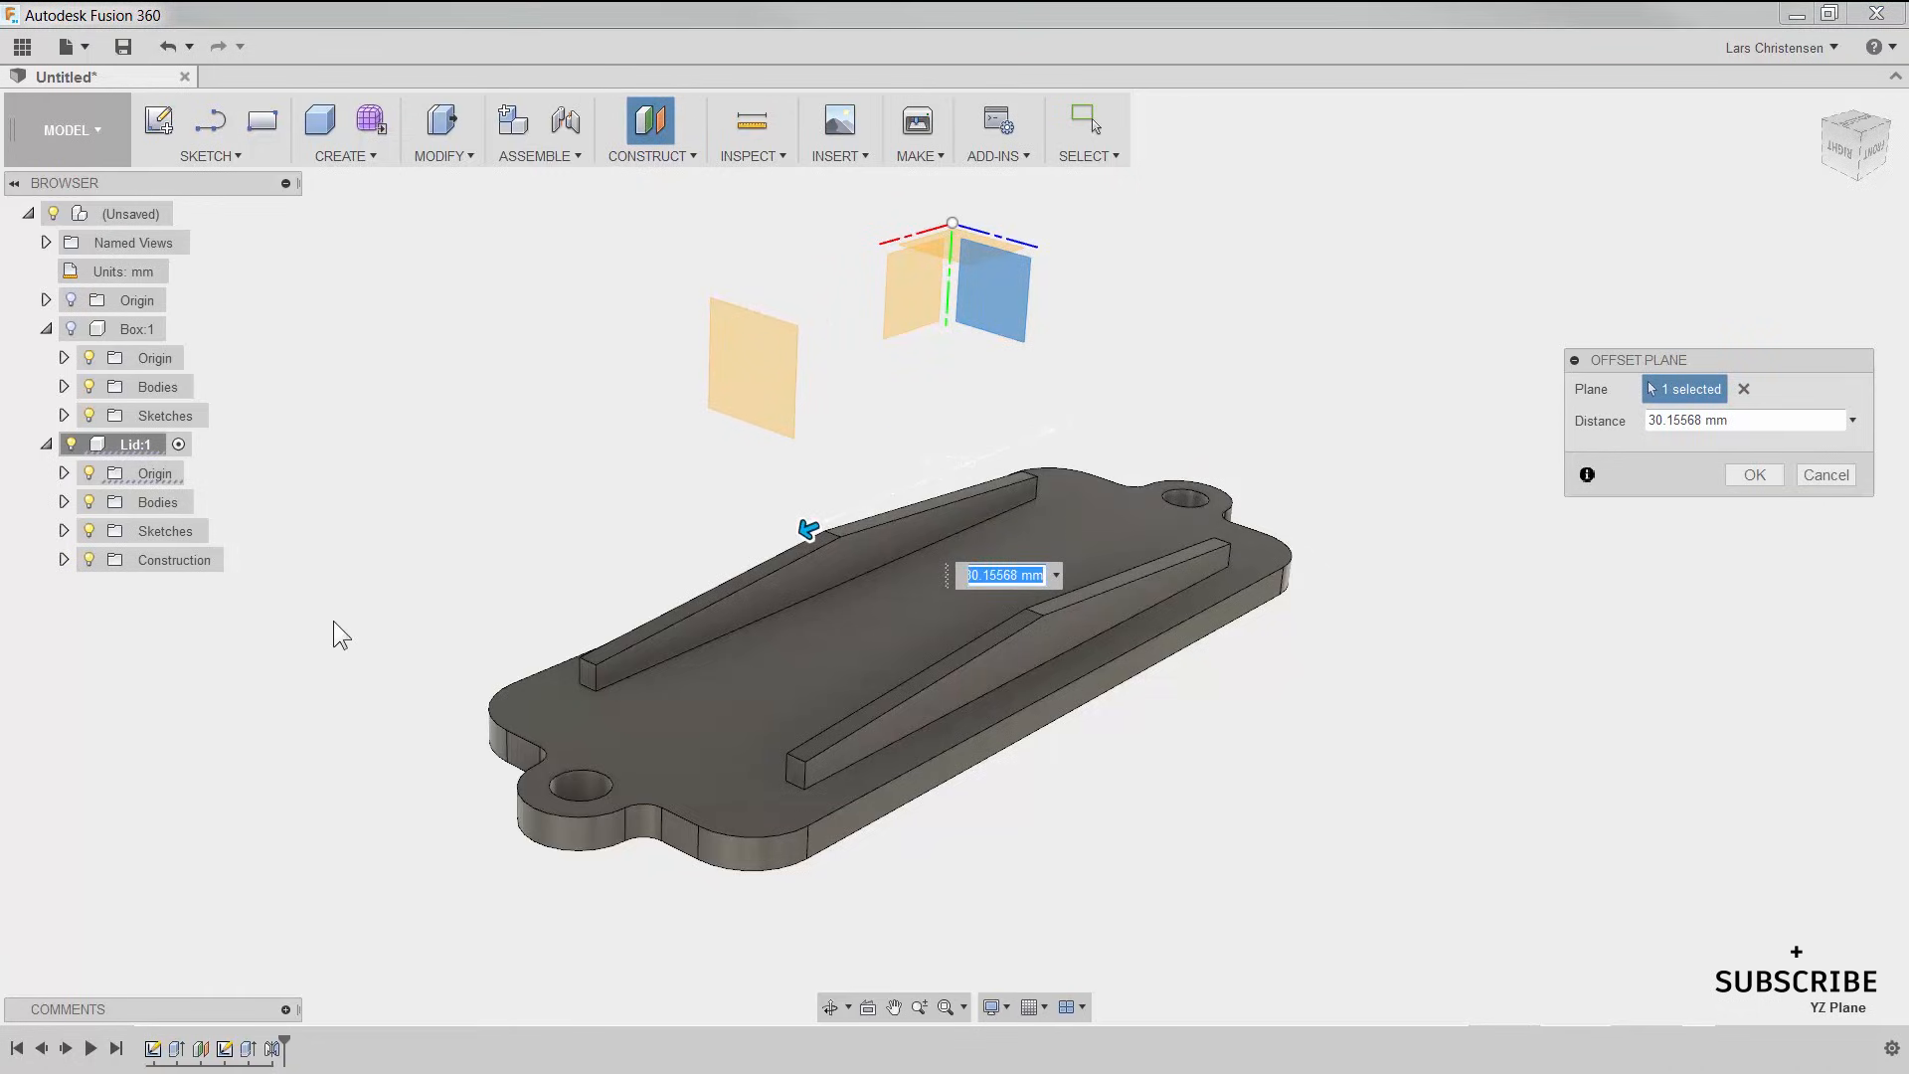
click(89, 502)
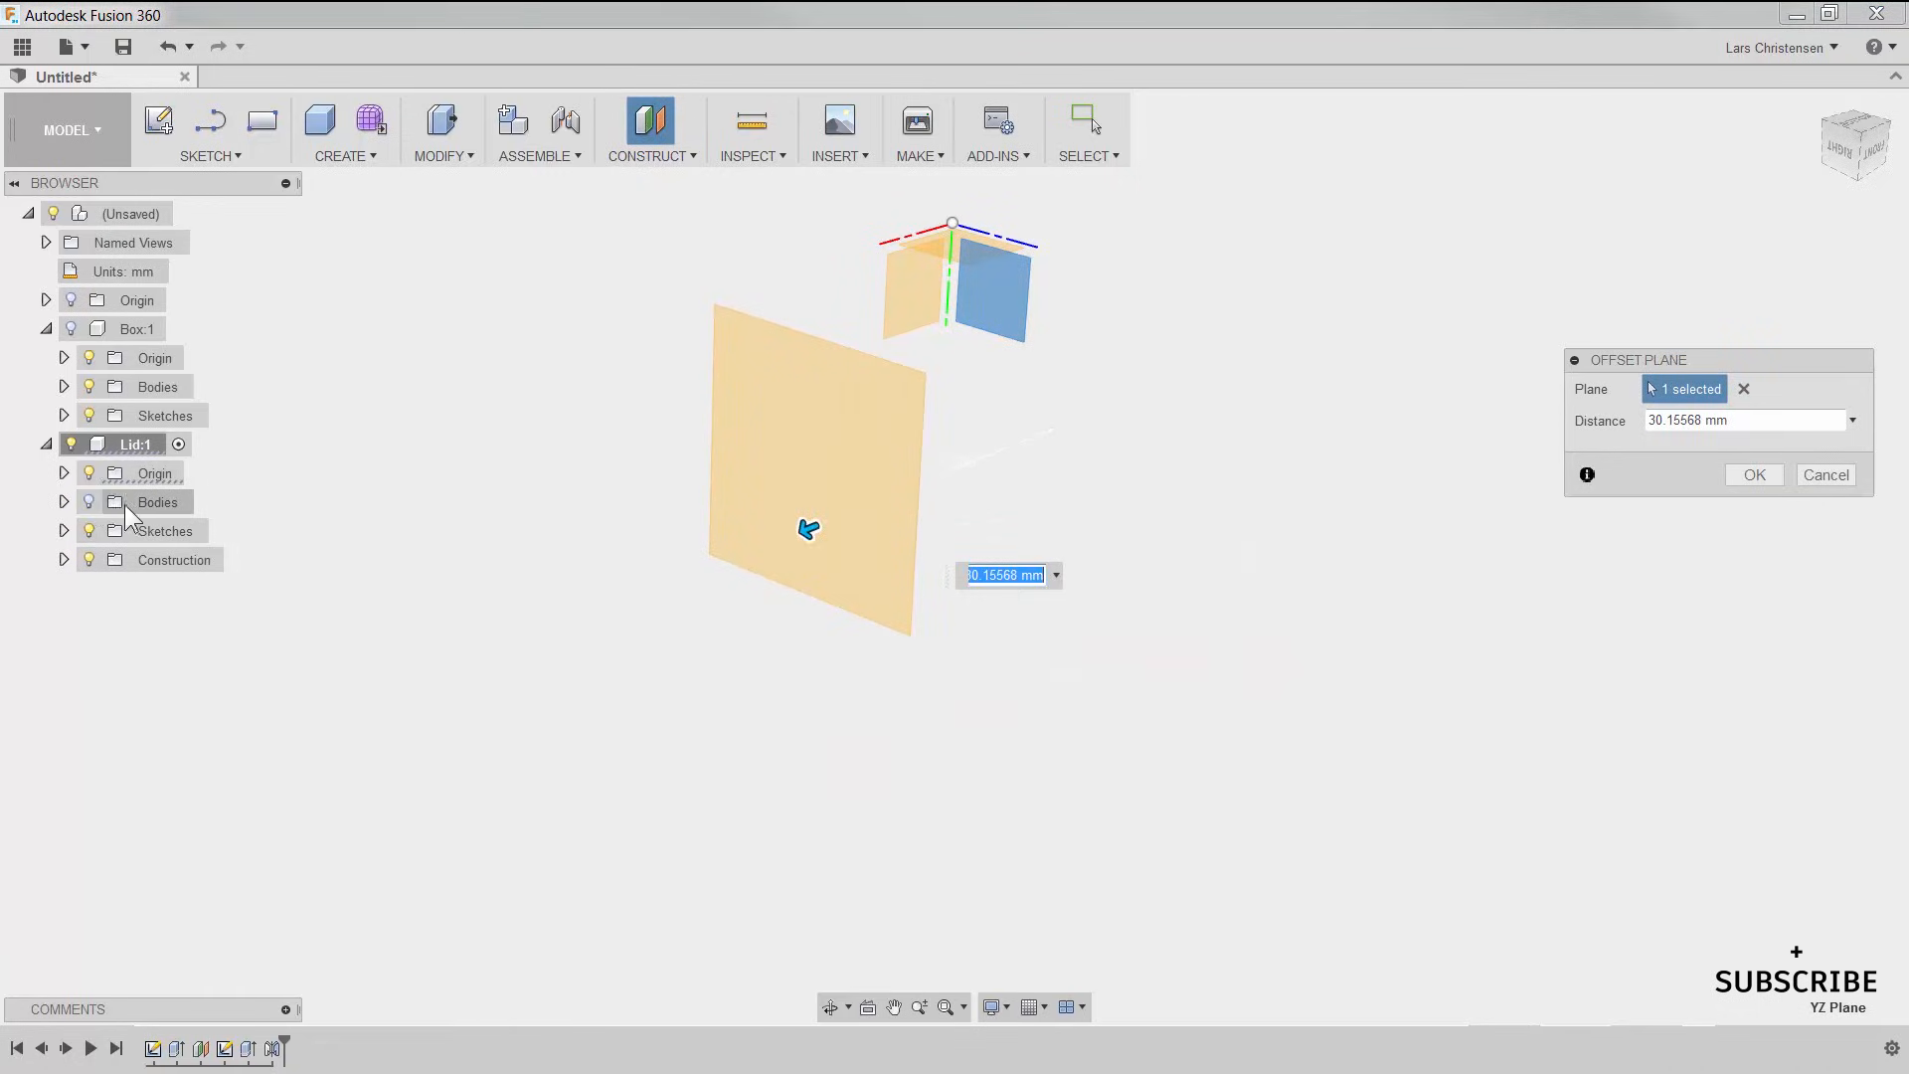
click(72, 329)
Step: Set the offset plane's distance to 37.5 mm, next to the box's conduit opening, and create the plane
shift+middle_drag(309, 712, 667, 754)
mouse_move(767, 455)
mouse_down()
mouse_move(746, 427)
mouse_move(760, 442)
mouse_up()
shift+middle_drag(665, 764, 509, 558)
text(37.5)
key(Tab)
shift+middle_drag(586, 681, 756, 756)
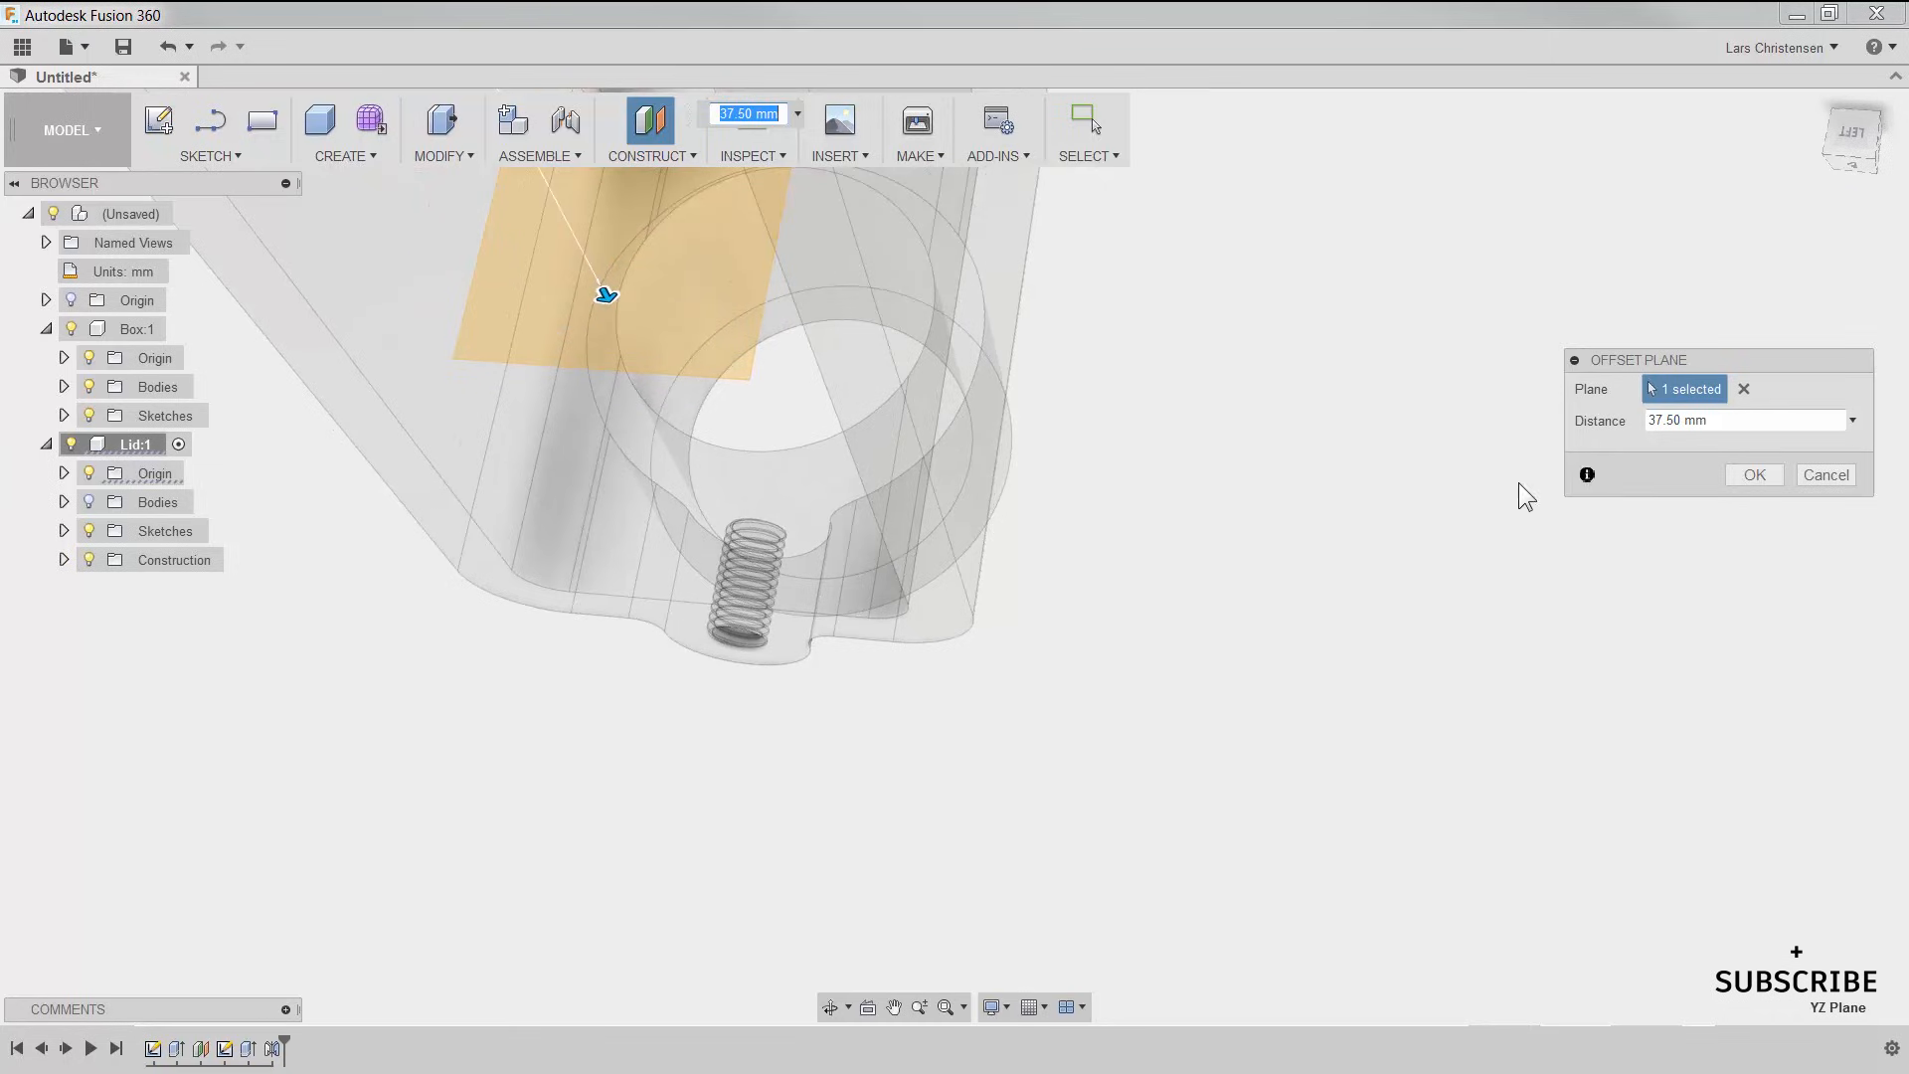
click(1755, 474)
Step: Hide the box component and show the lid's bodies again
shift+middle_drag(1488, 612, 150, 487)
click(72, 329)
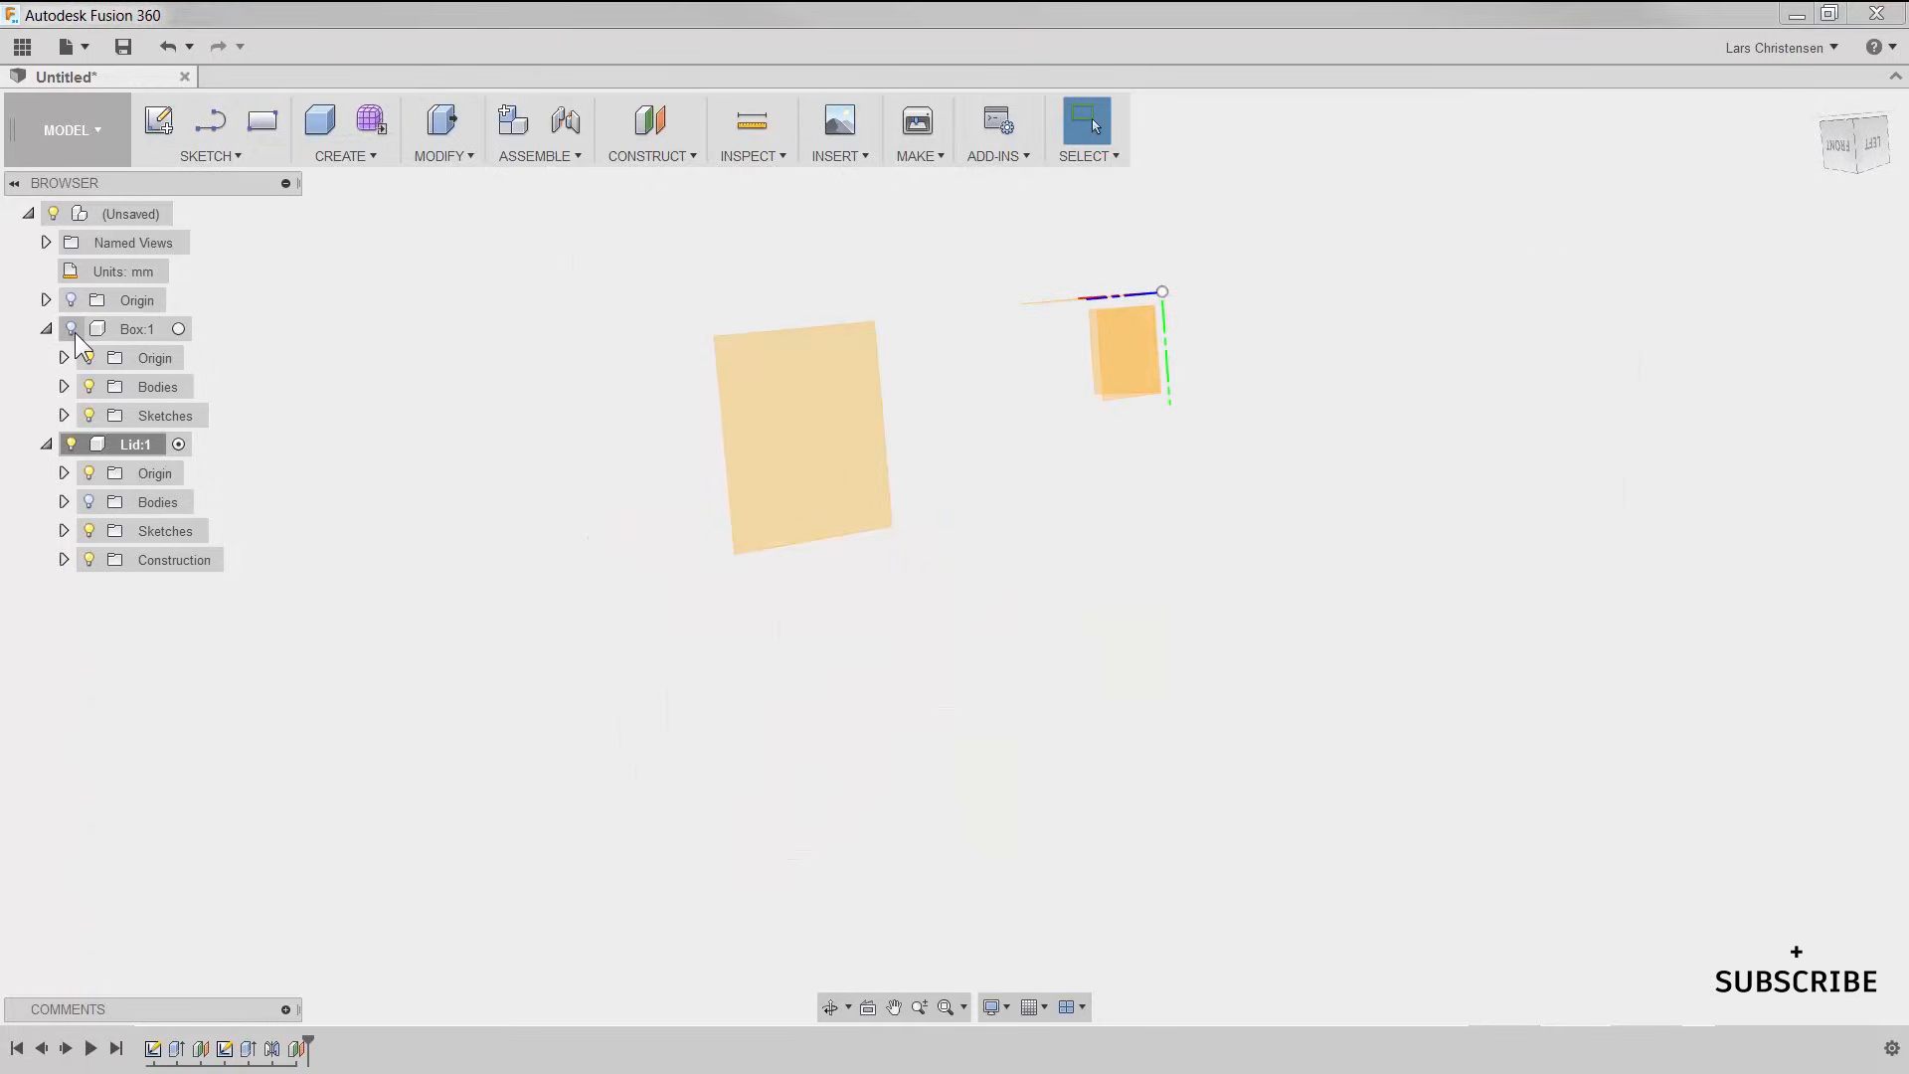
click(89, 502)
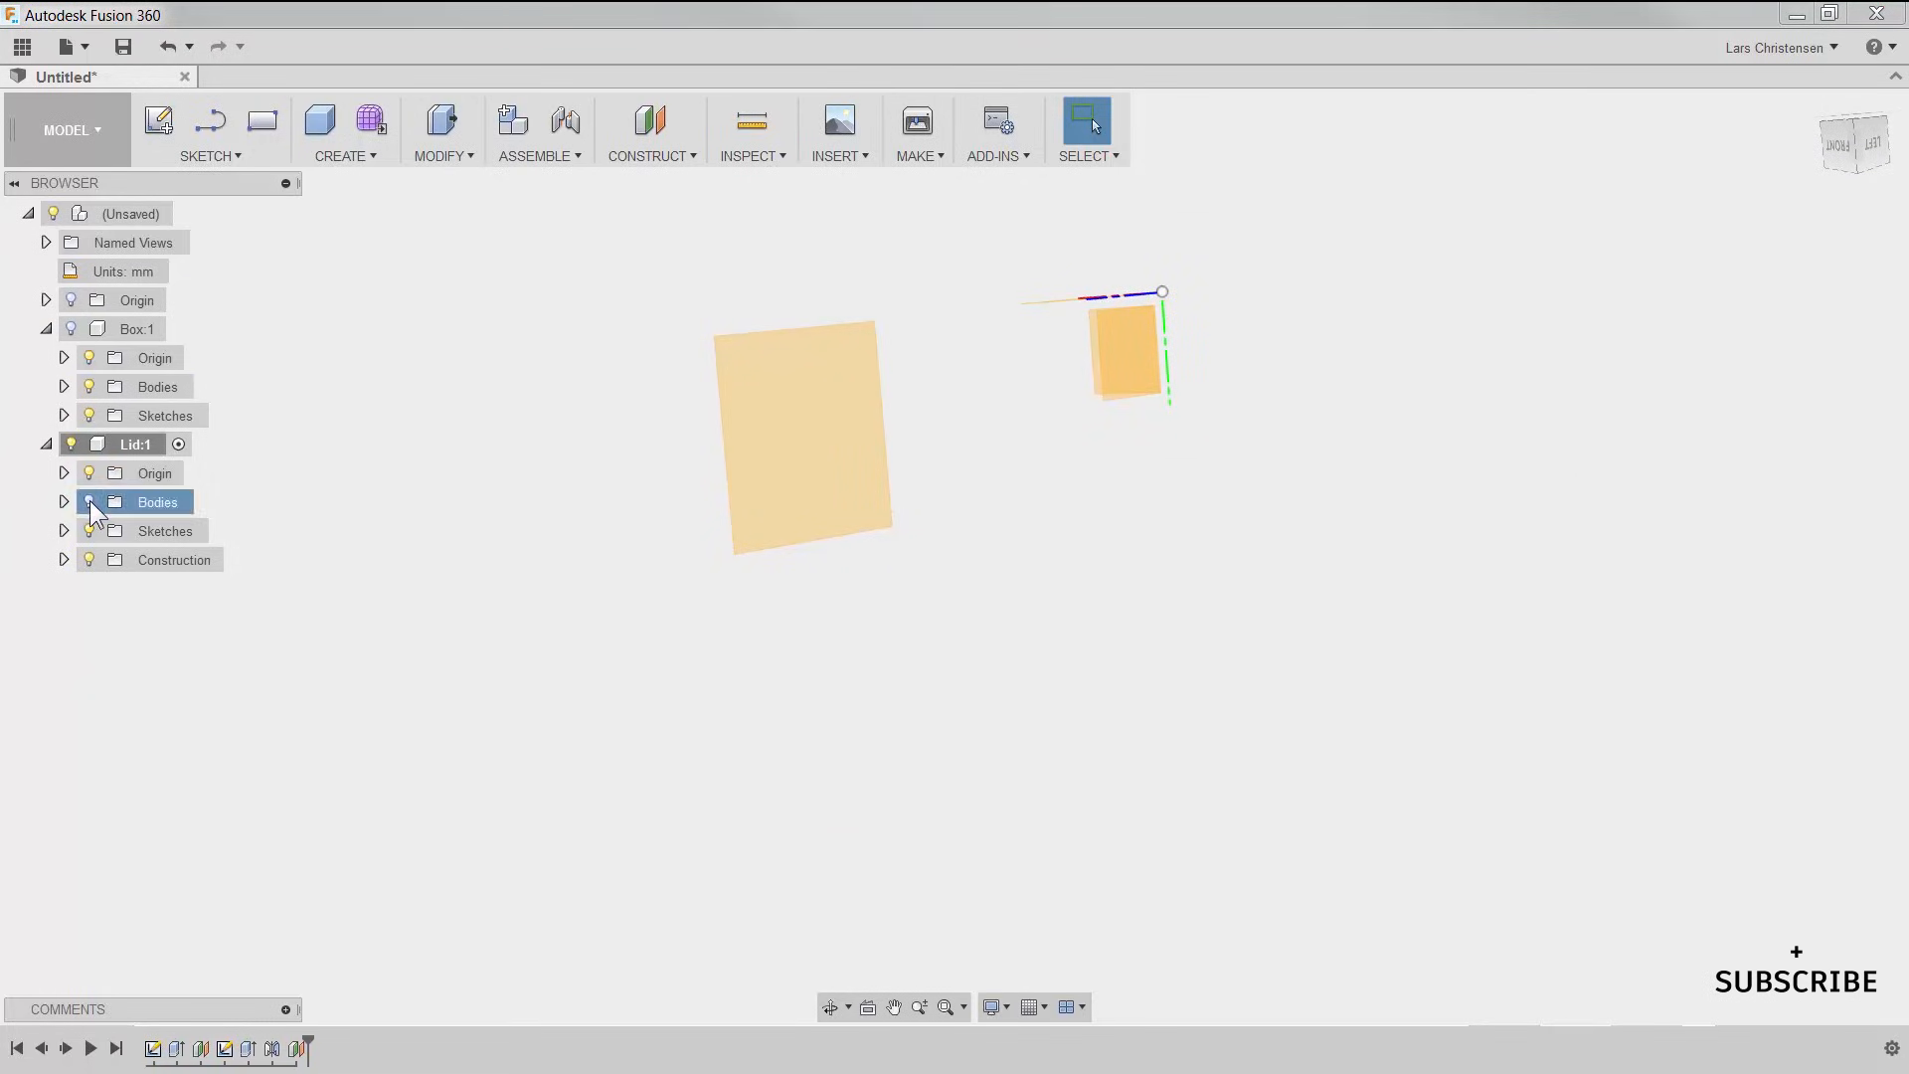
shift+middle_drag(569, 757, 1198, 927)
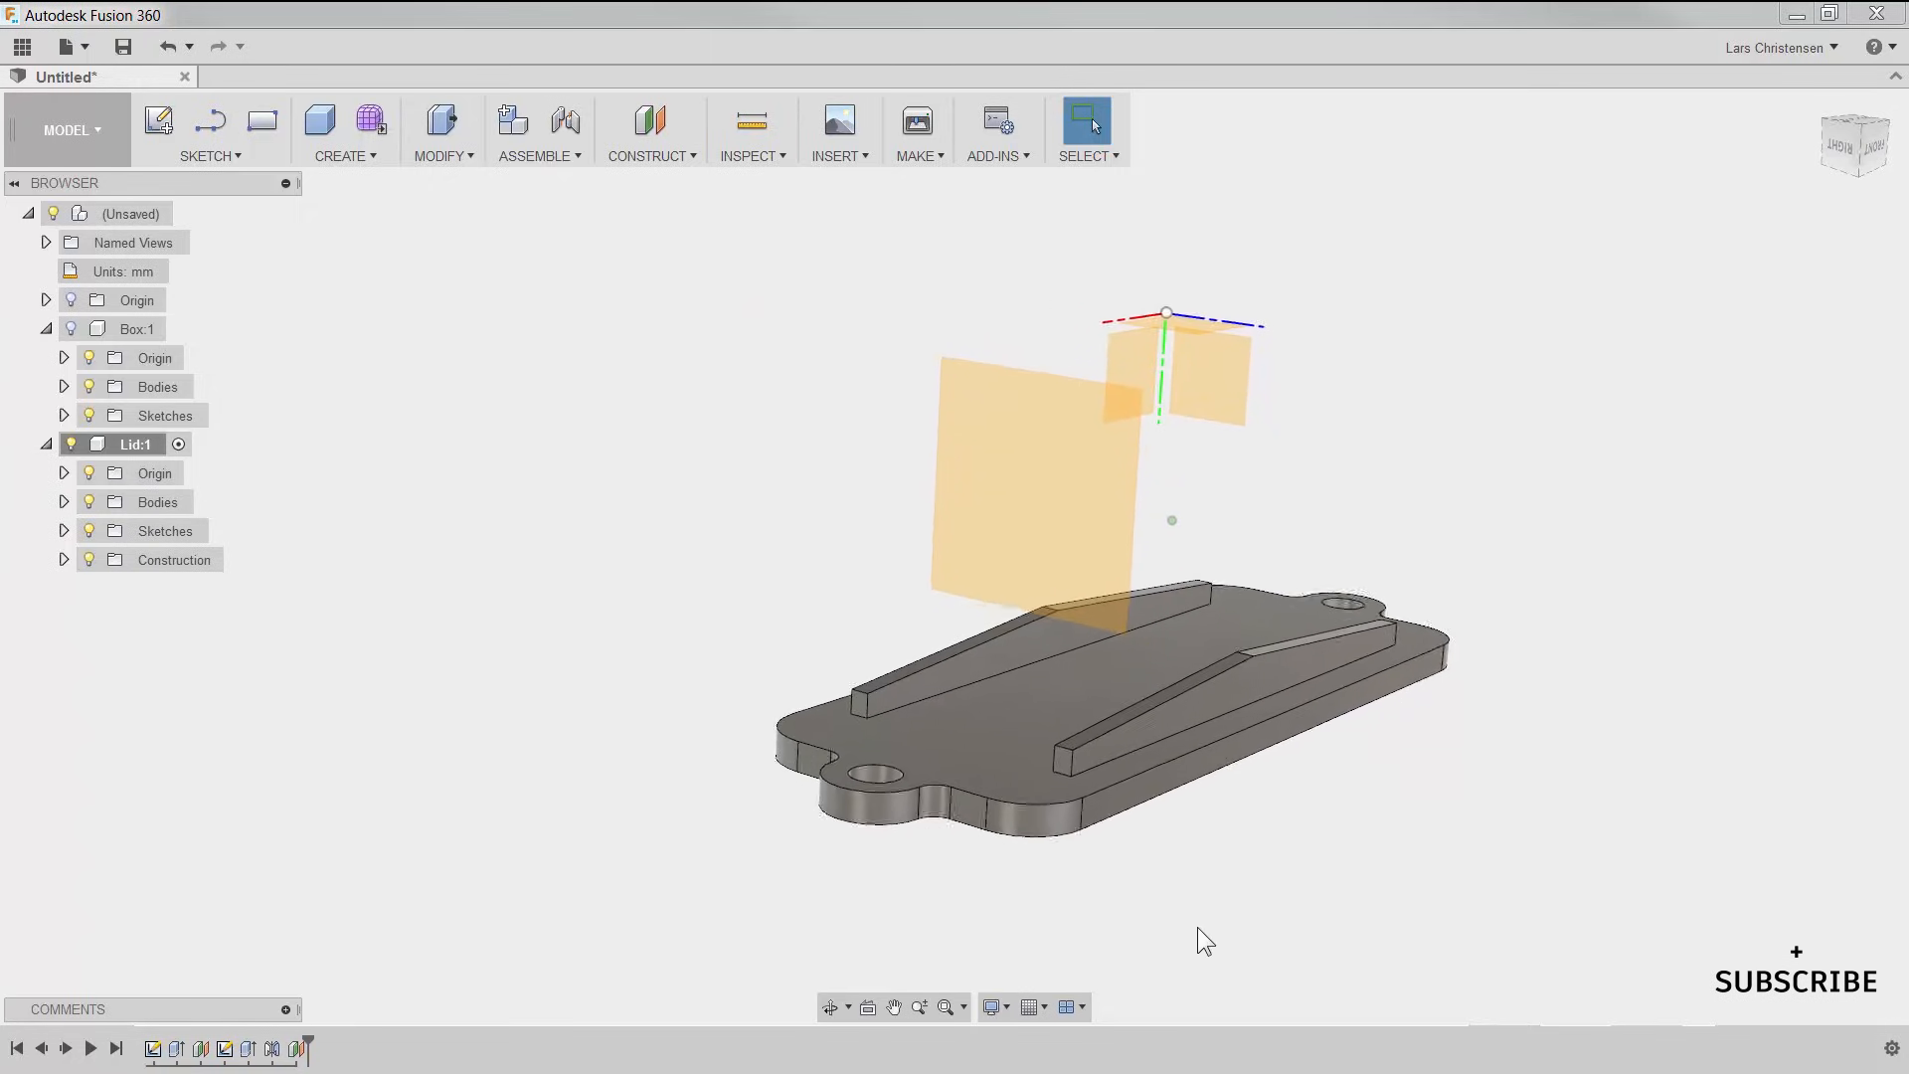
Step: Start a sketch on the new 37.5 mm offset plane, oriented so that the lid's ribs point up
right_click(1034, 509)
click(1016, 623)
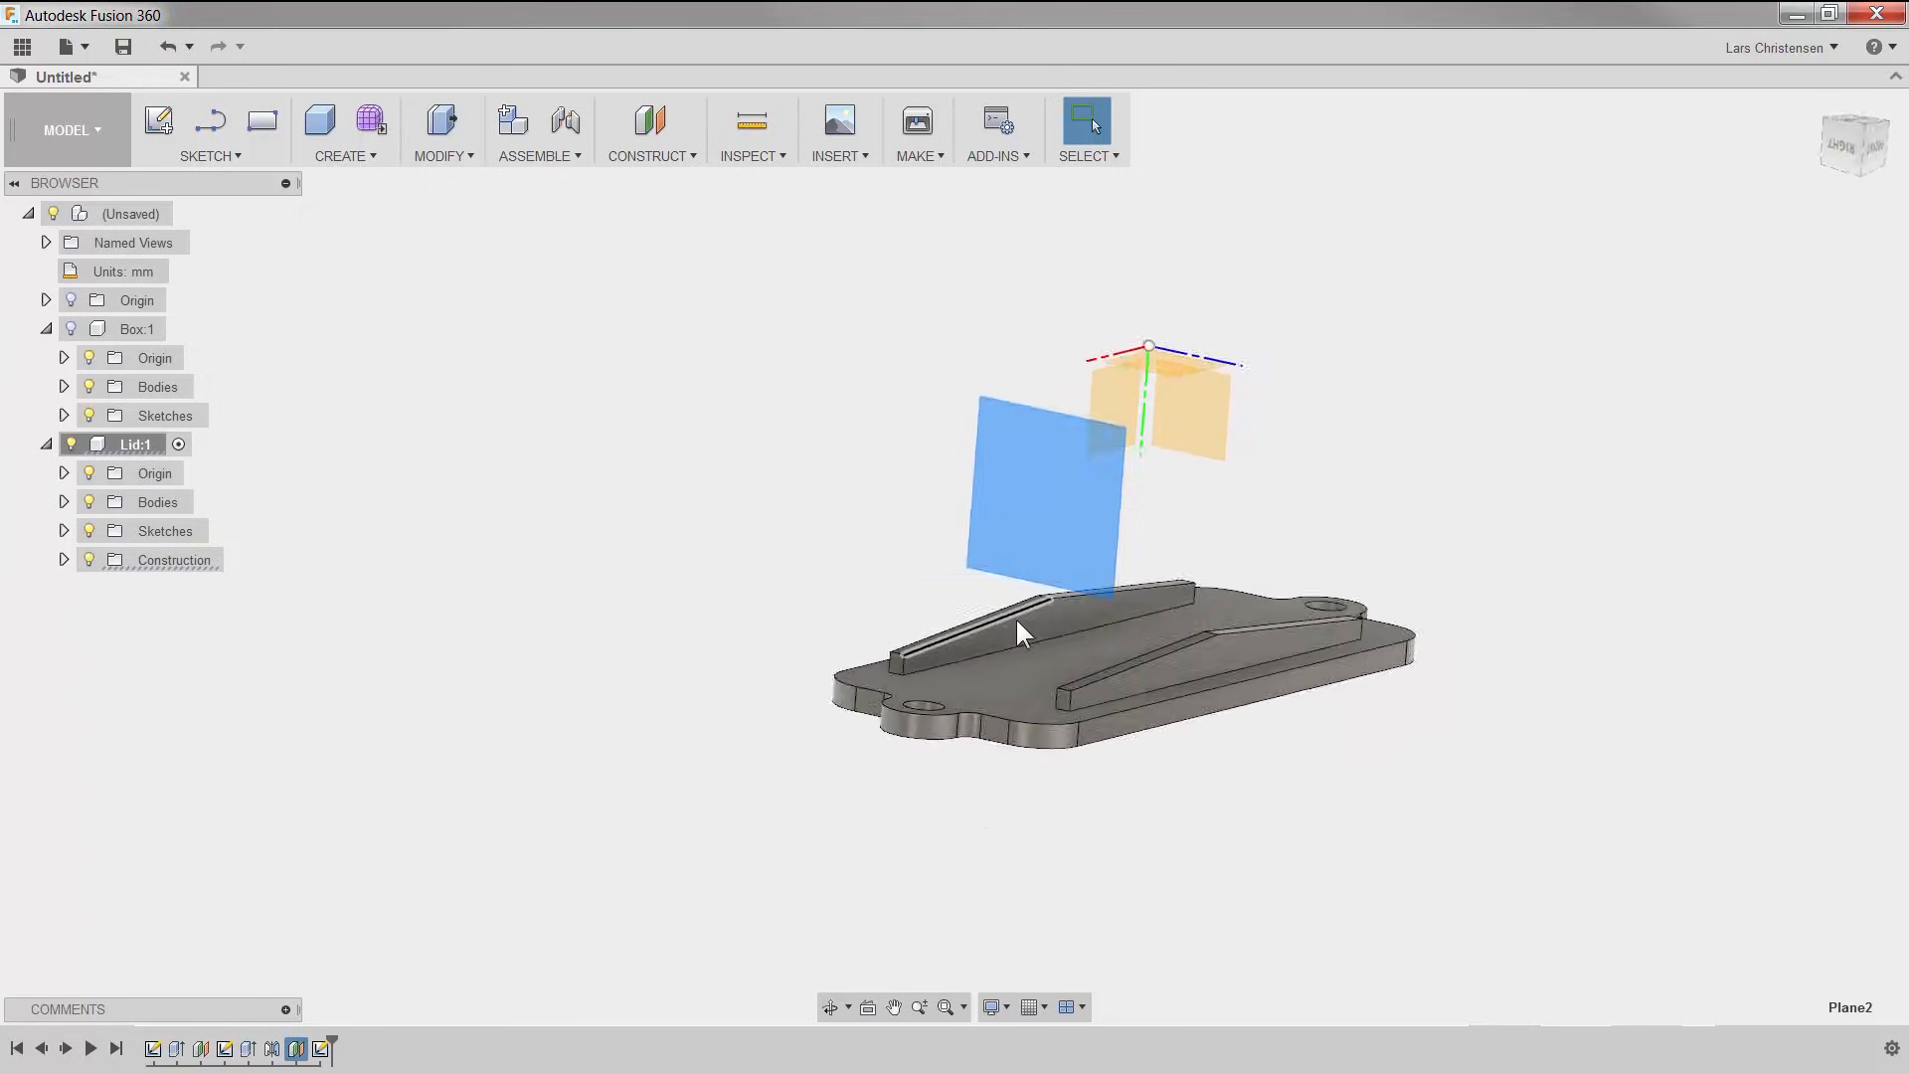
mouse_move(1817, 133)
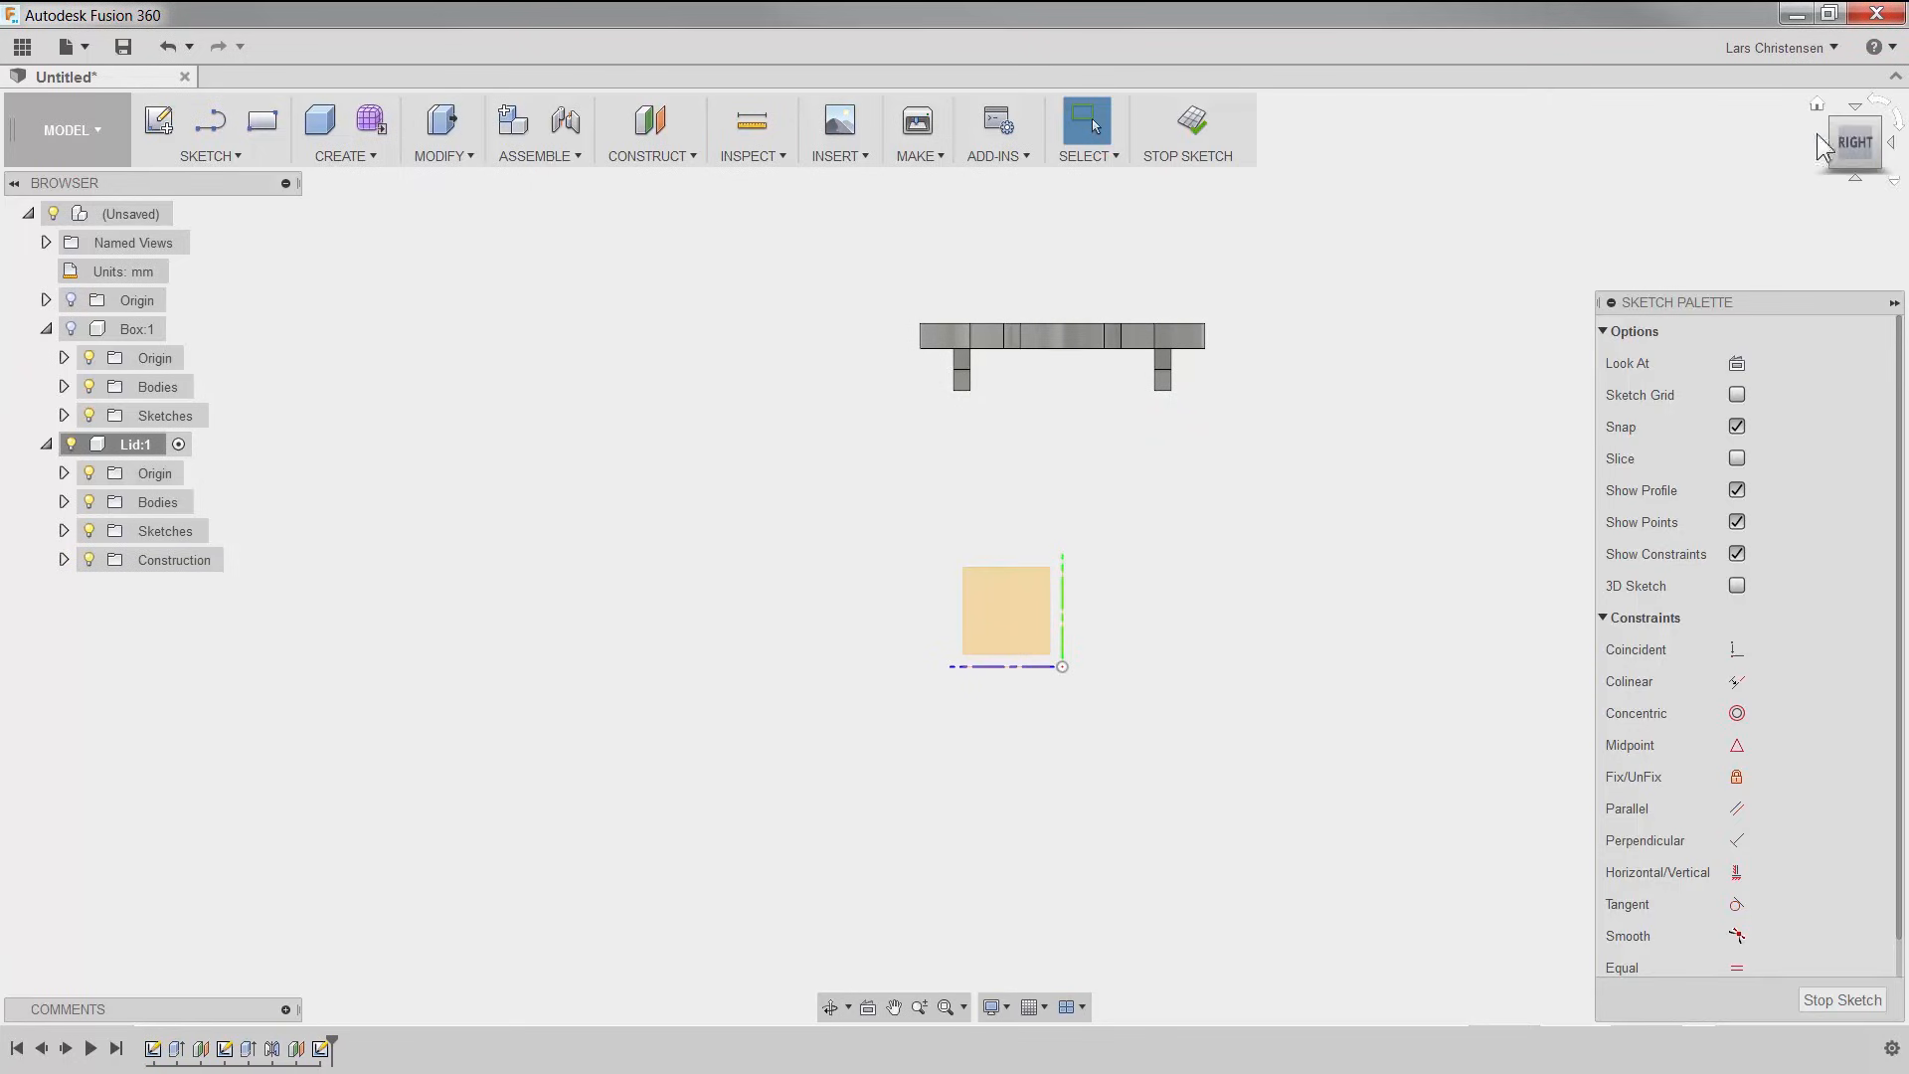
click(1899, 121)
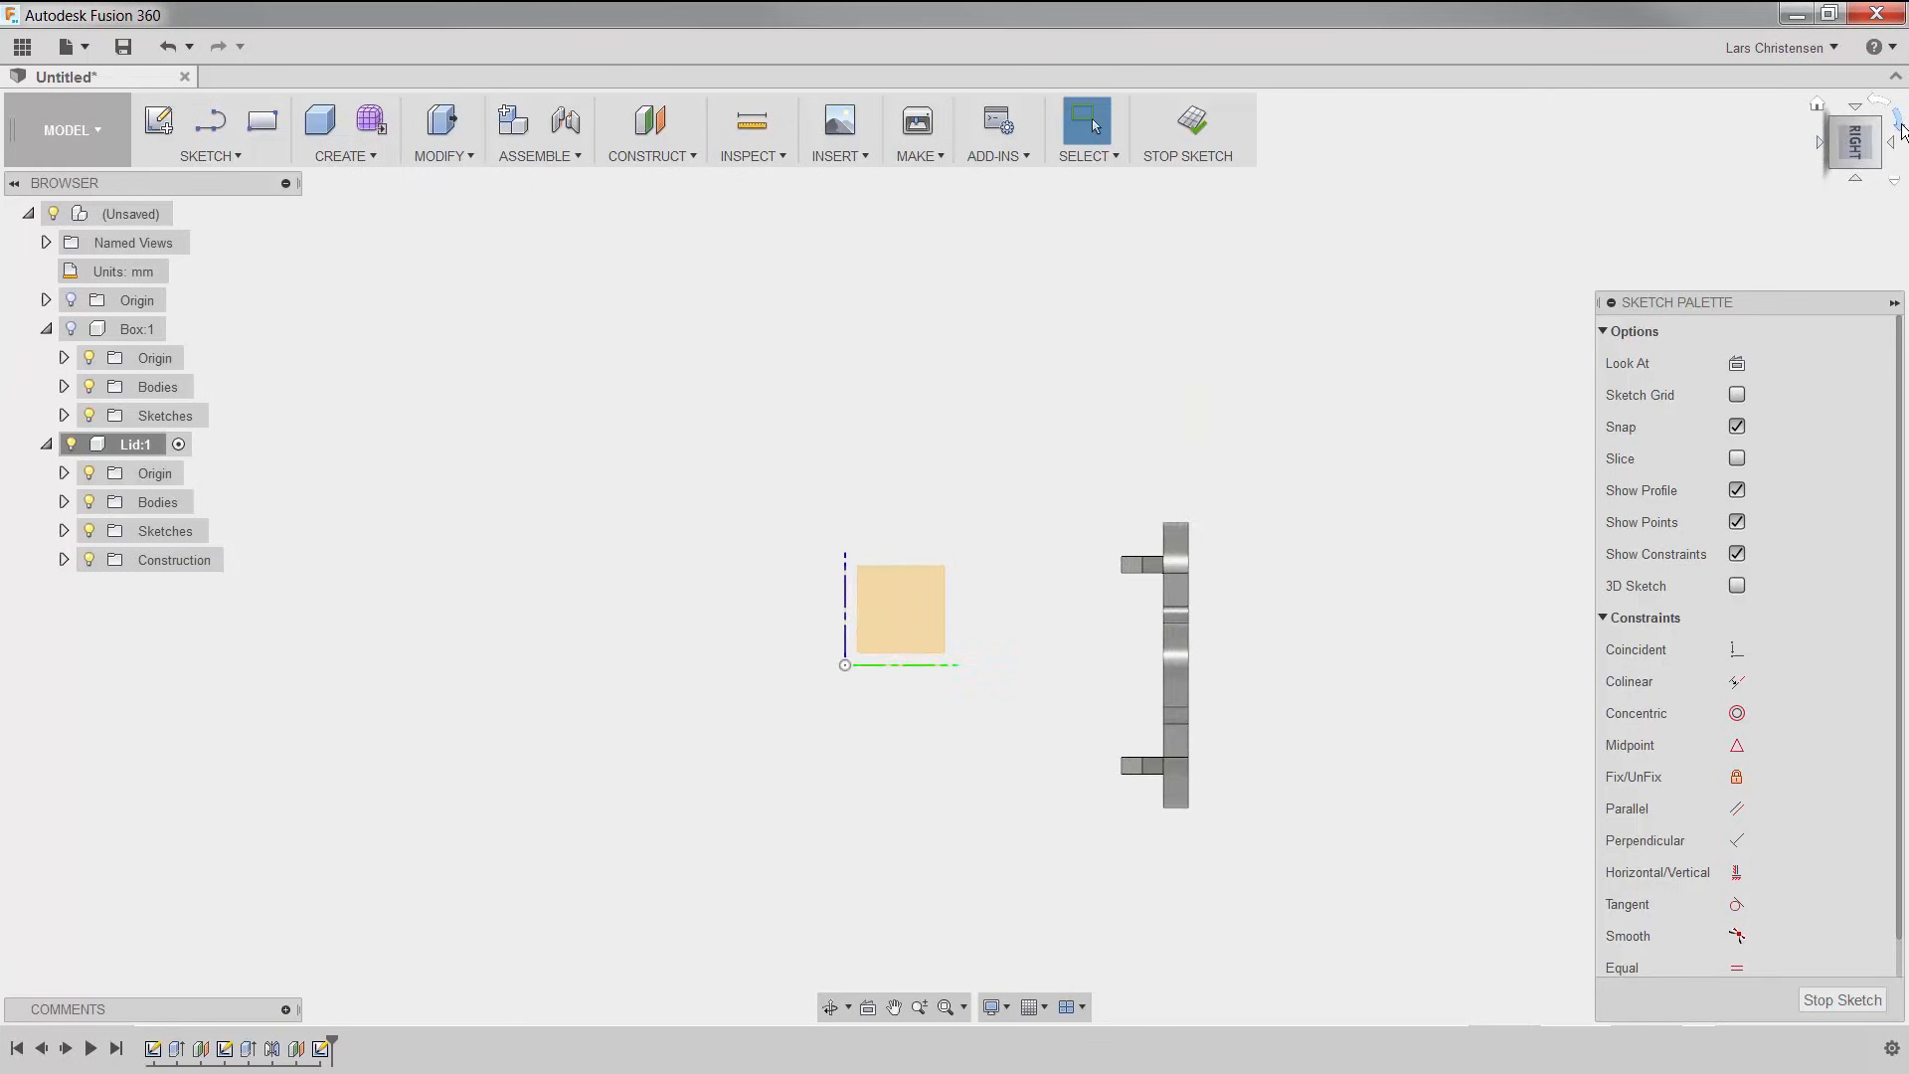
click(1900, 126)
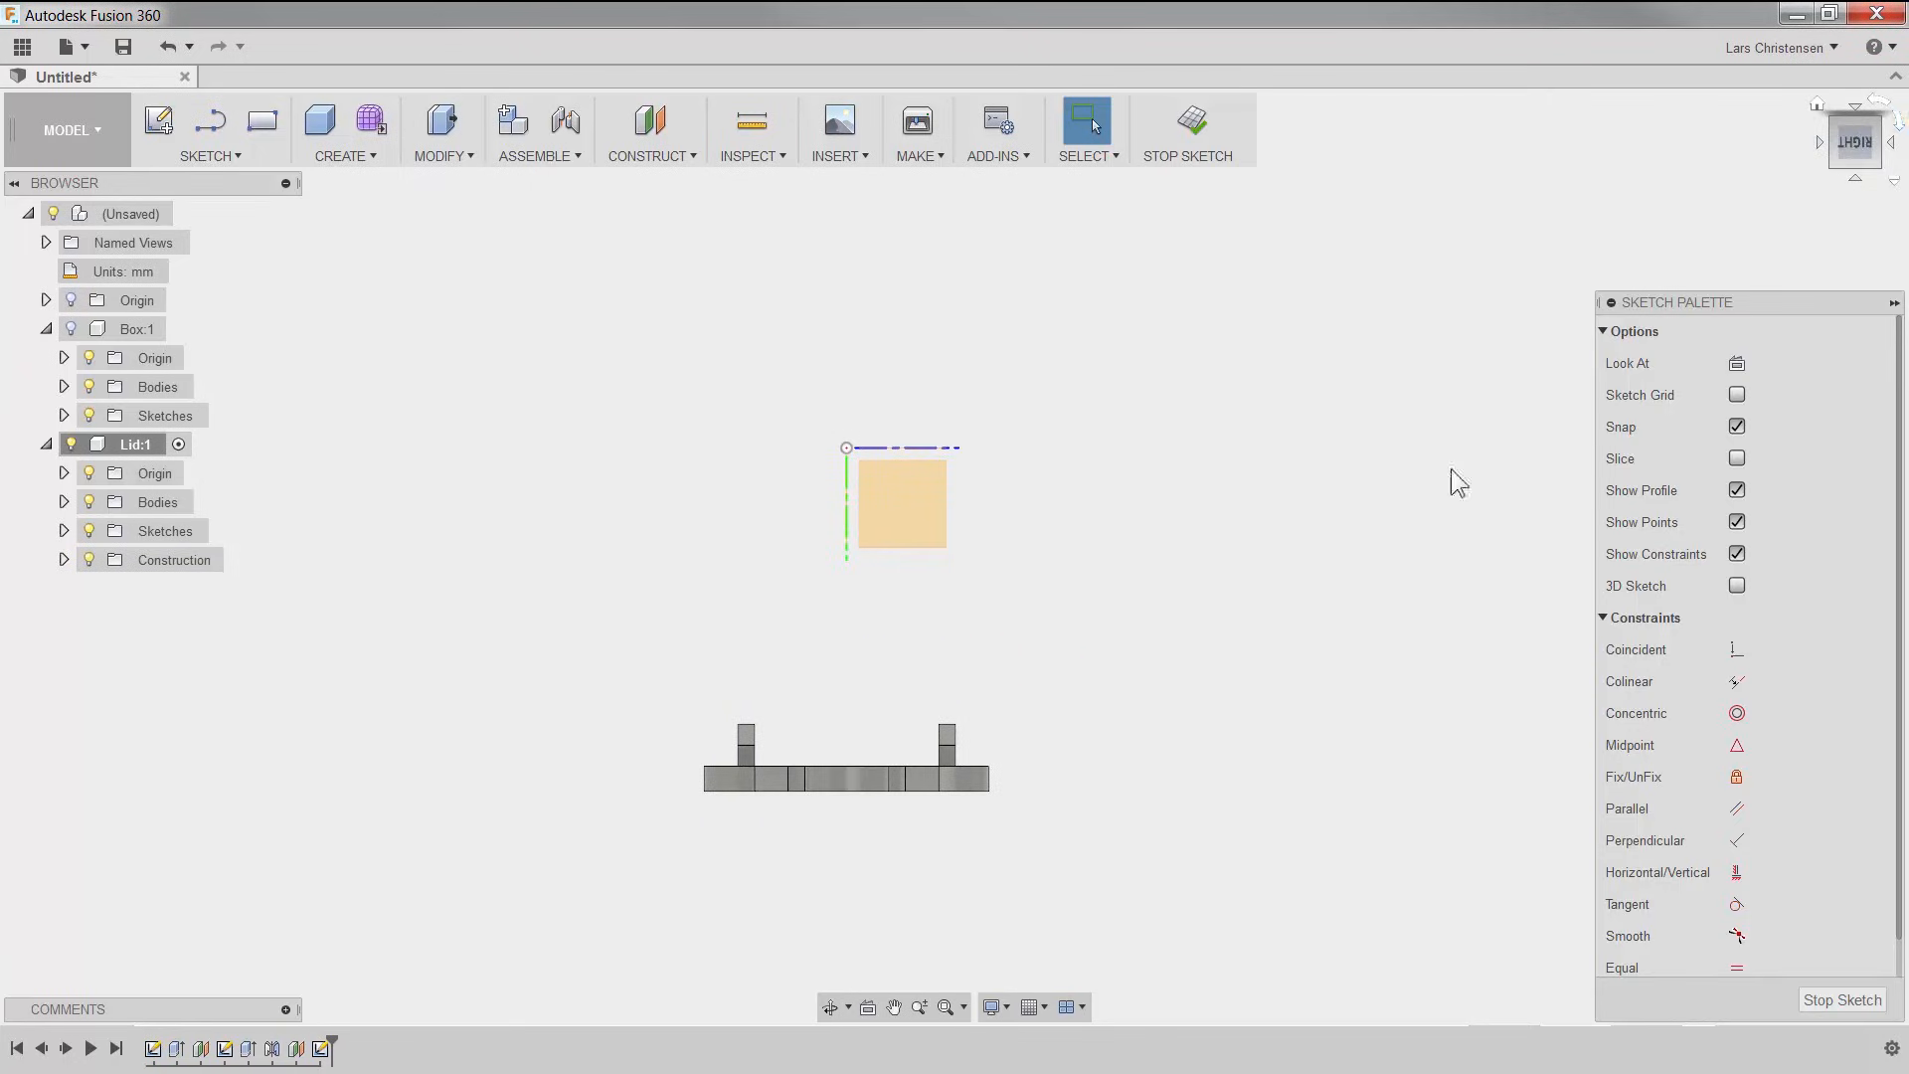
scroll(839, 819, up, 5)
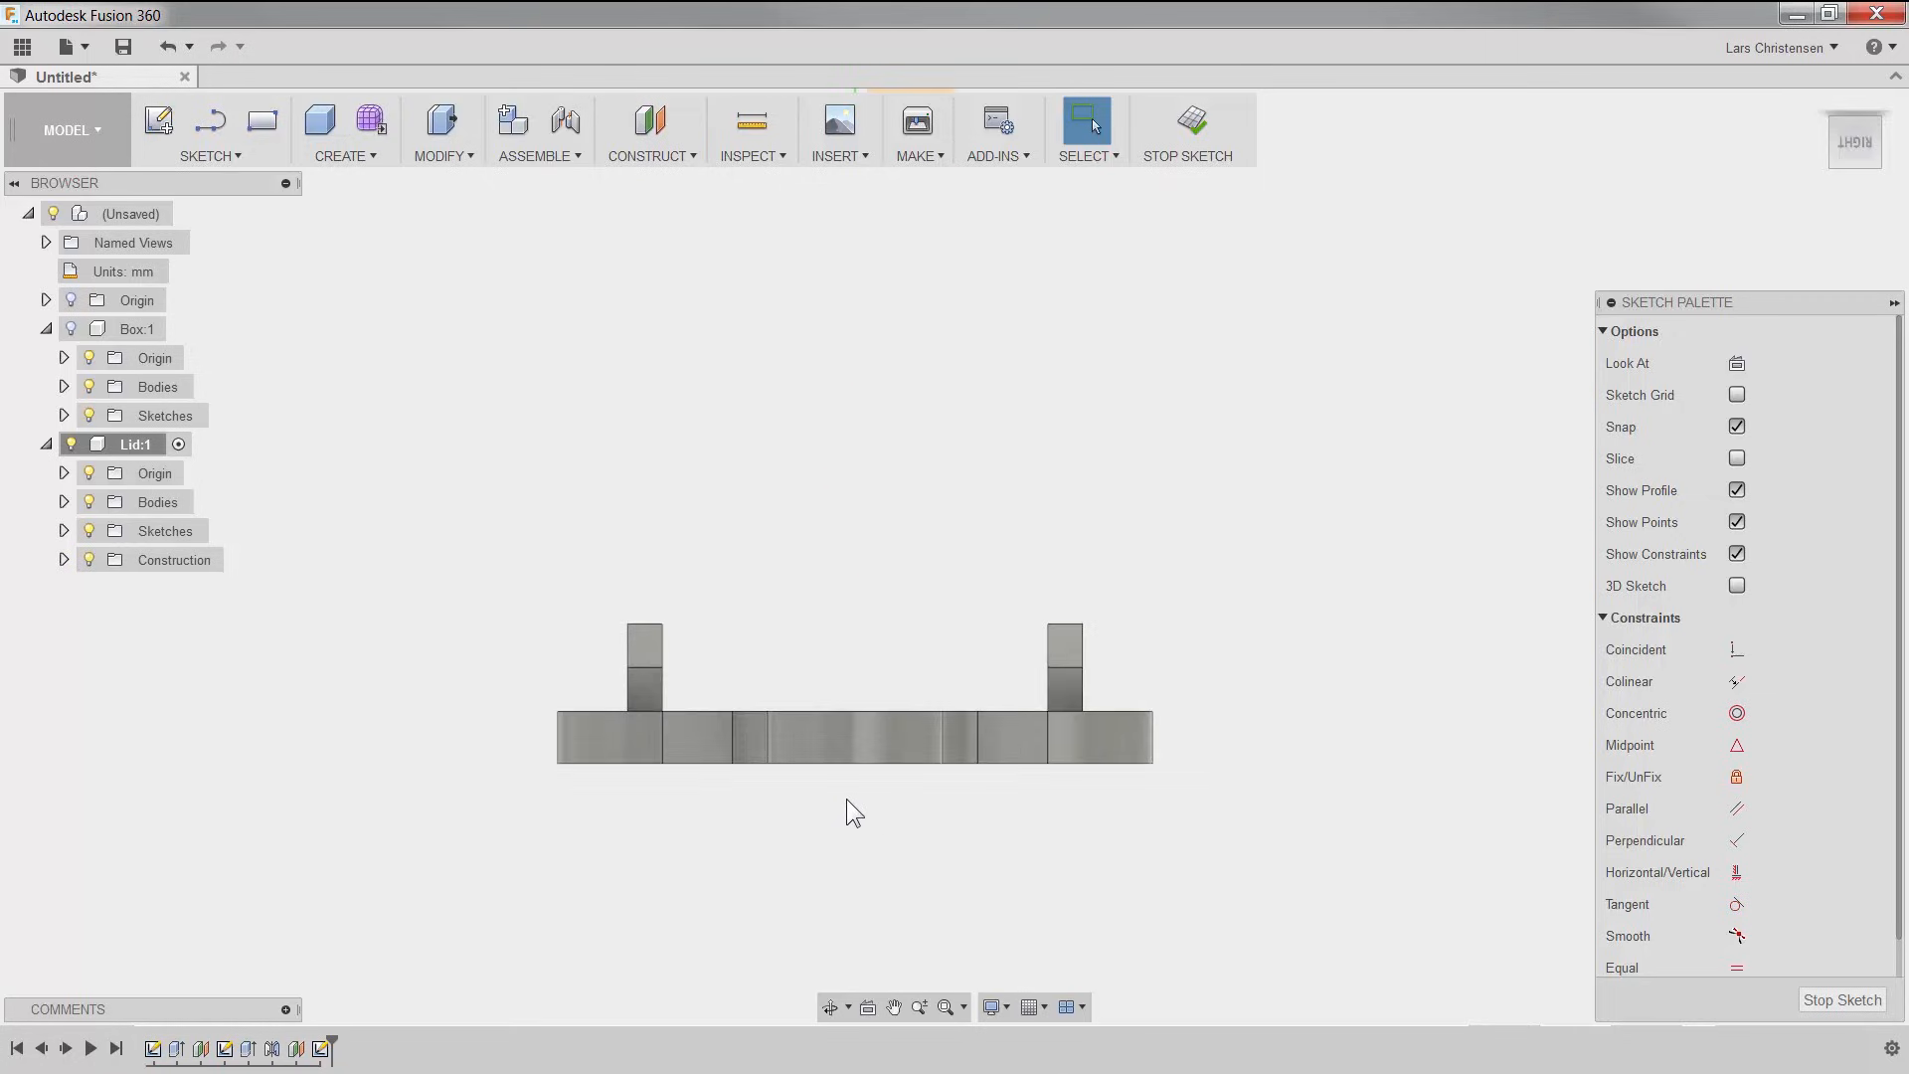
scroll(847, 801, down, 3)
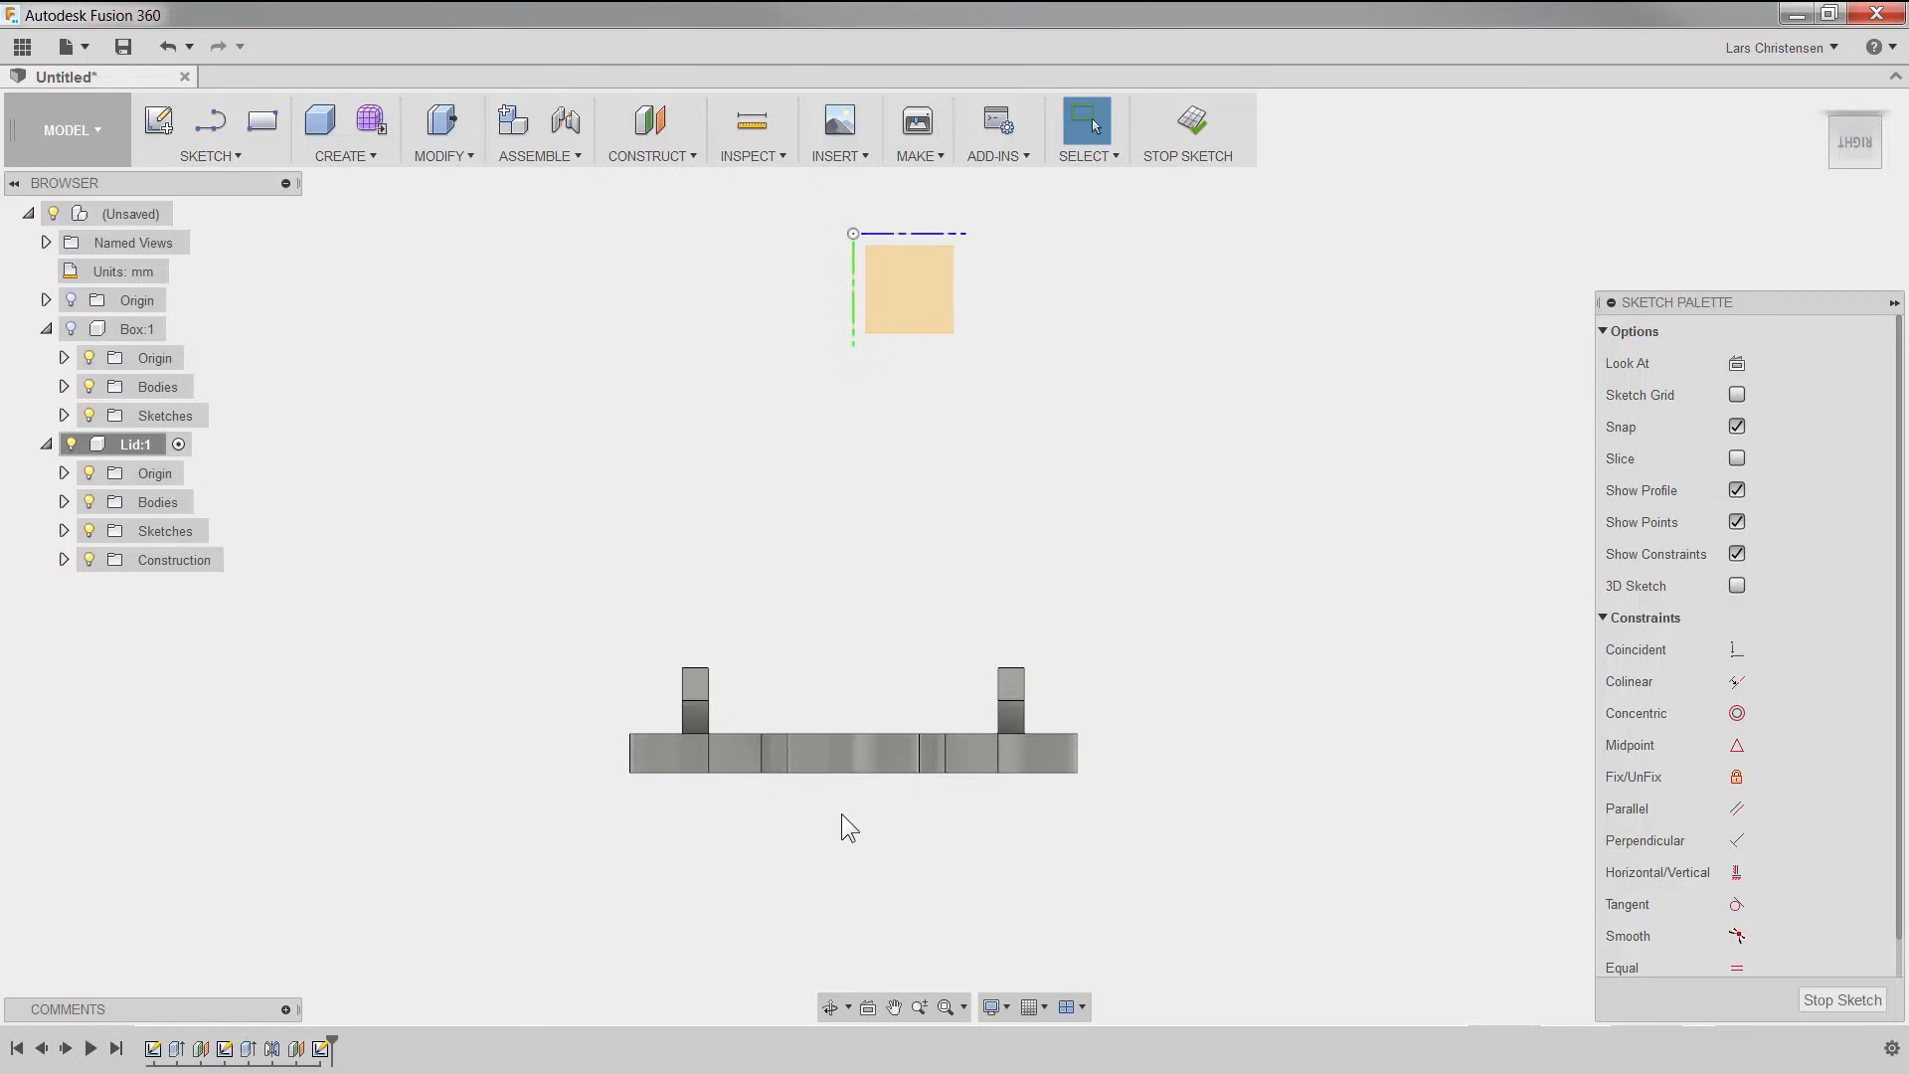
Step: Sketch a vertical line from the origin through the middle of the lid, ending just beyond it, and convert it to a construction line
key(l)
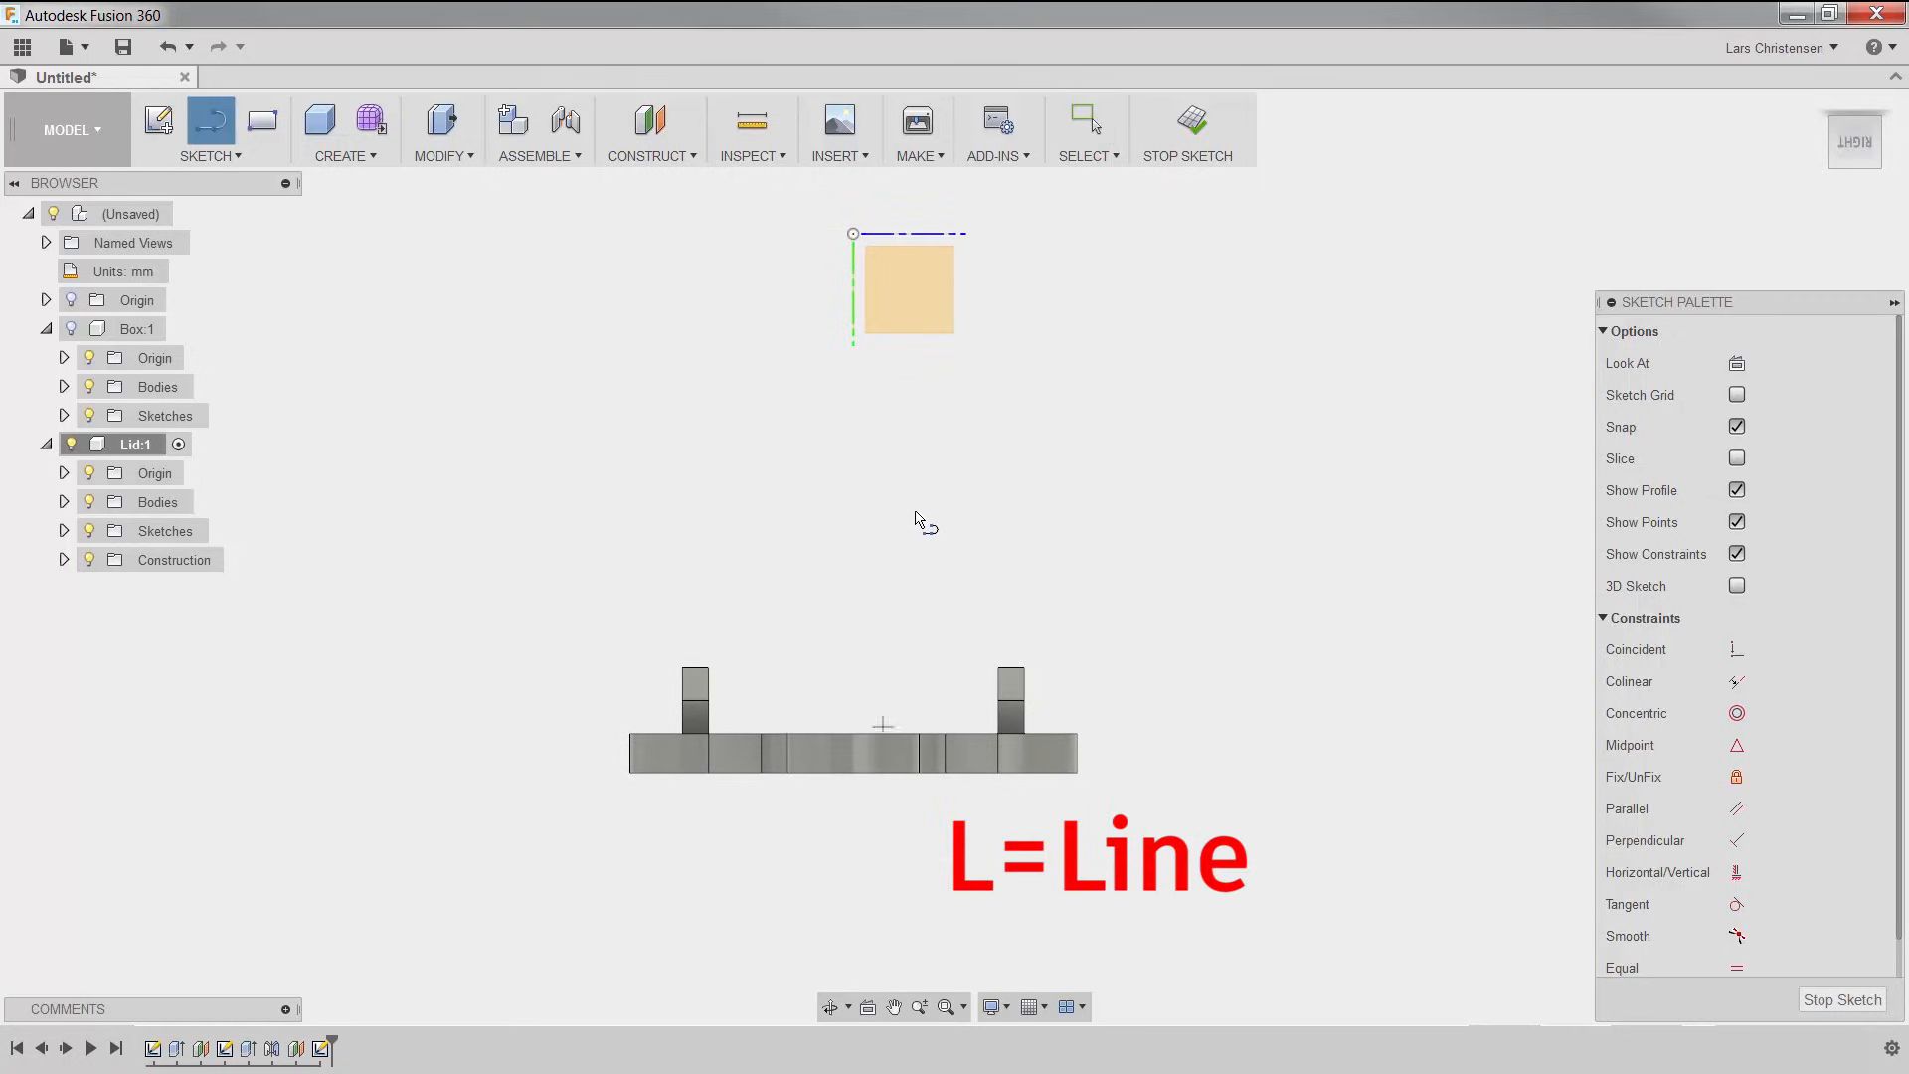
click(853, 235)
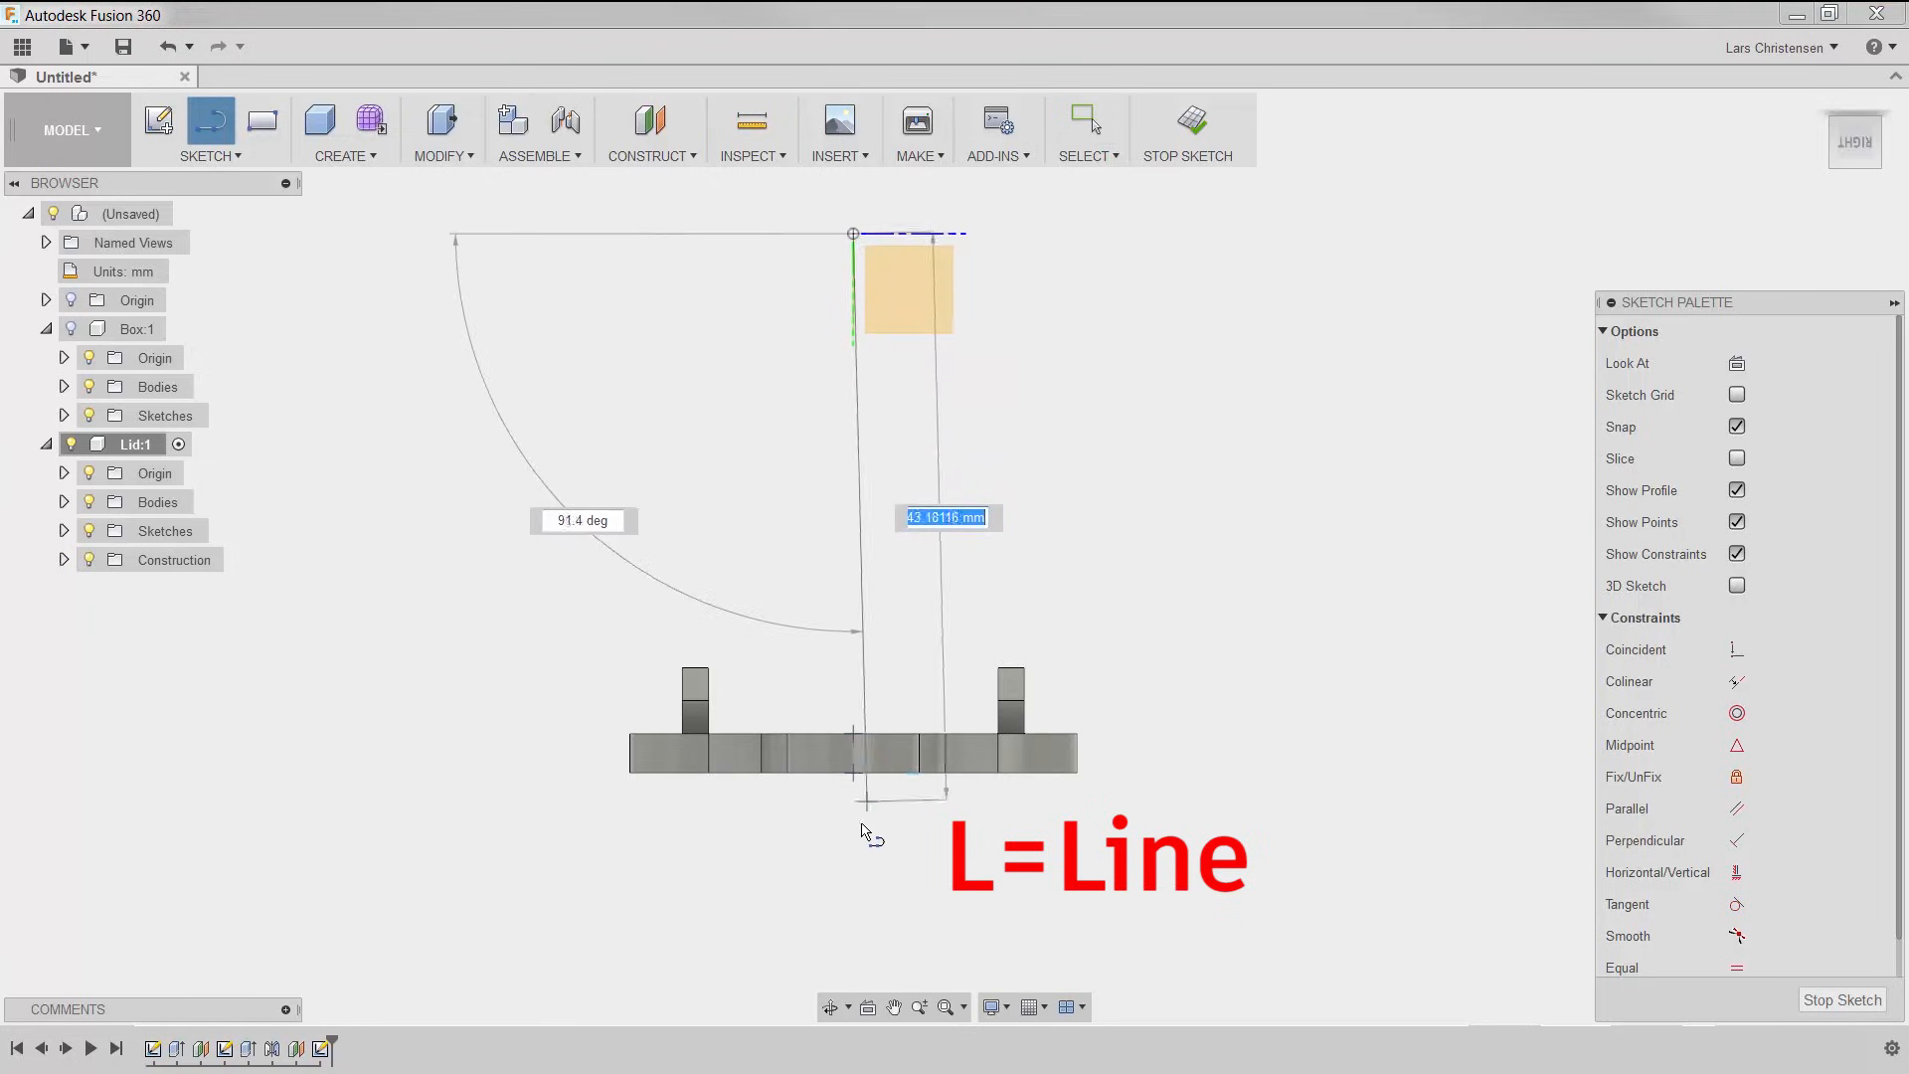
click(853, 855)
key(Escape)
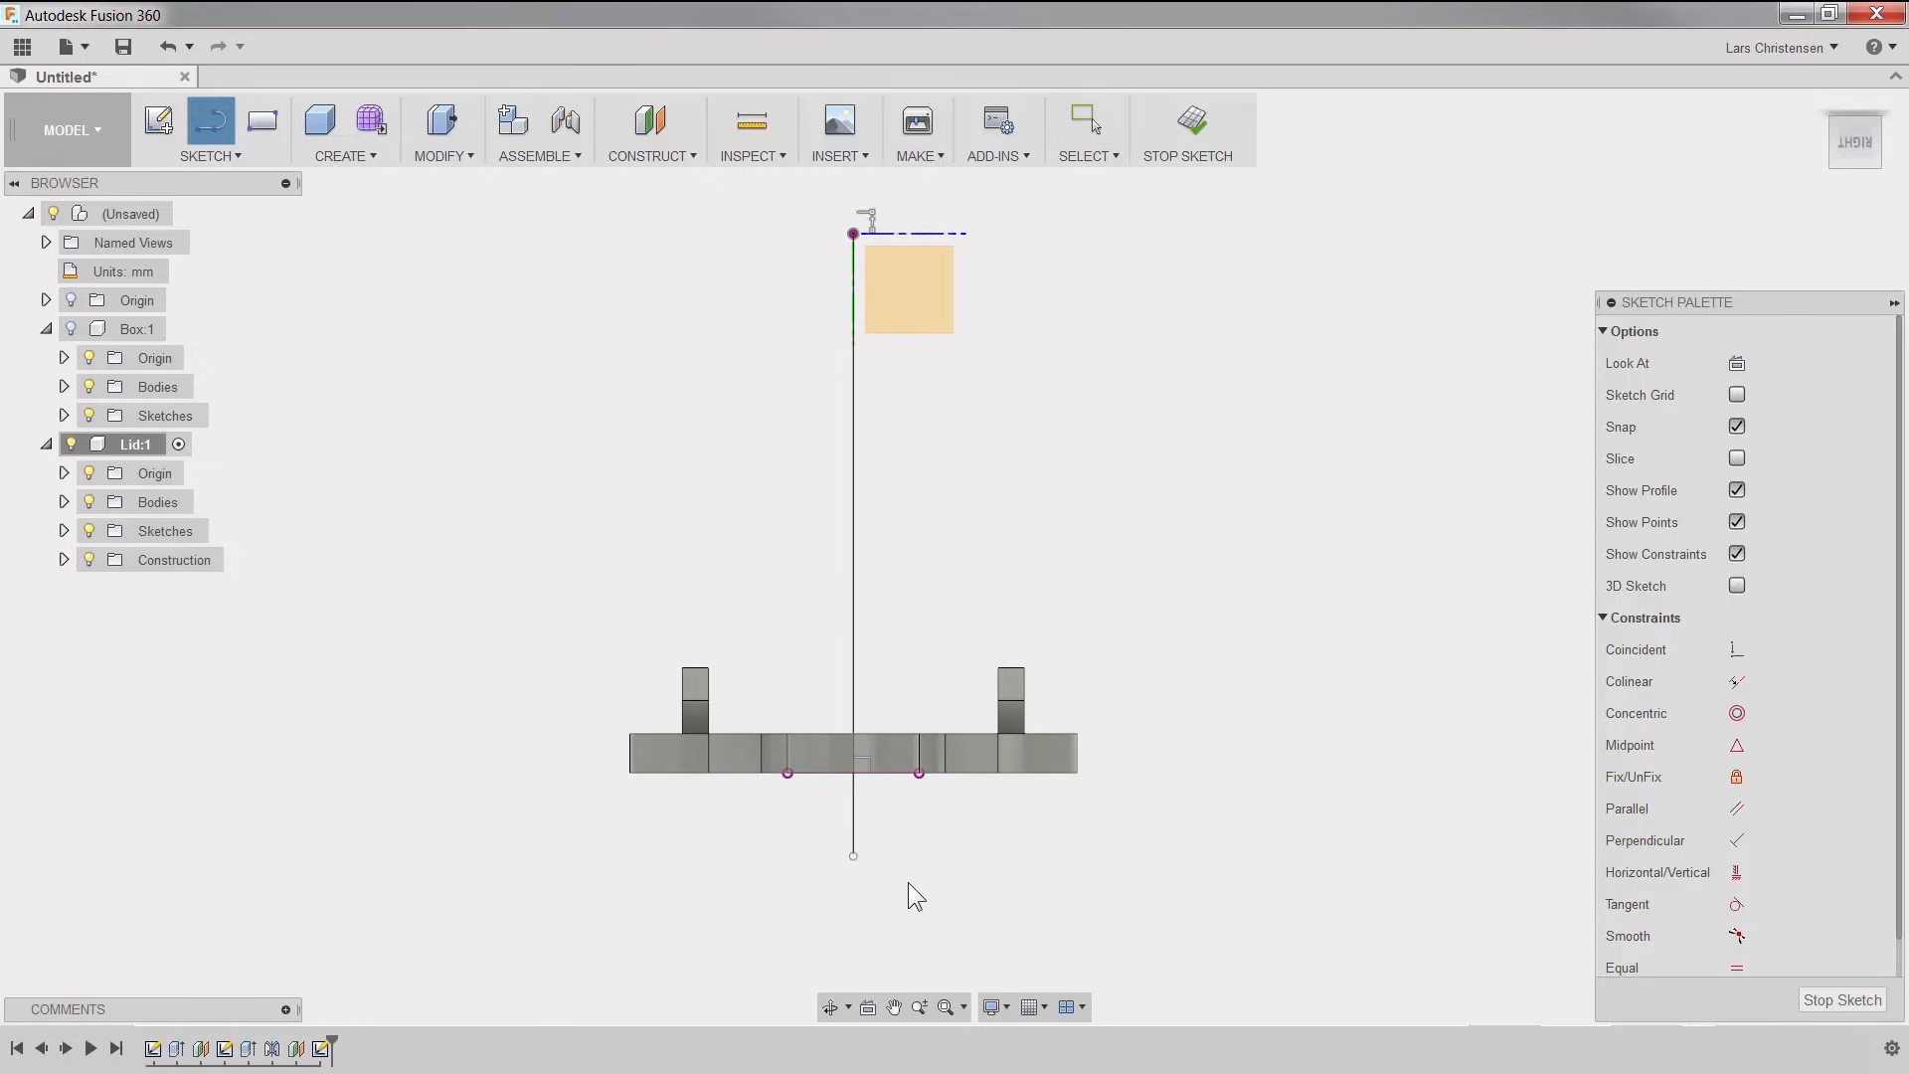
click(855, 587)
key(x)
key(Escape)
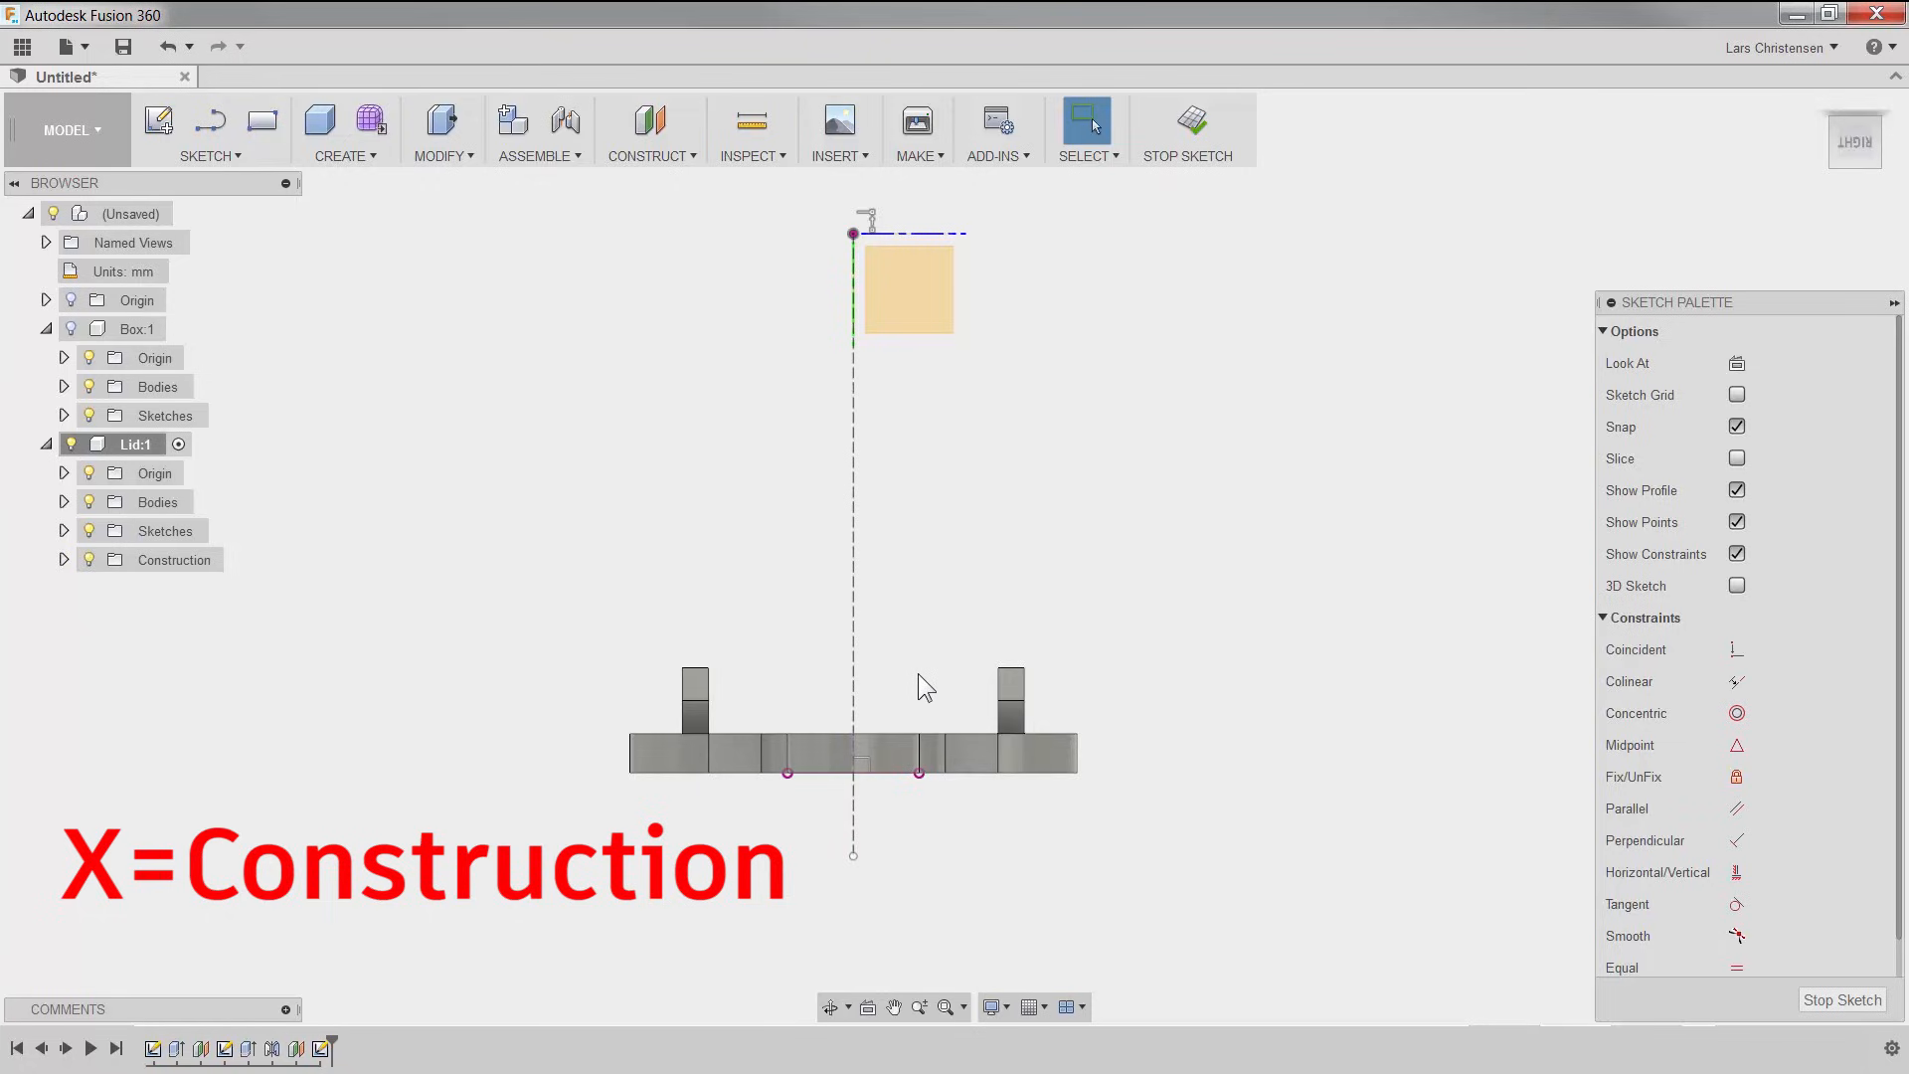
Step: Sketch a closed peaked profile on the lid between the ribs, with vertical sides about 3 mm and slopes about 9 mm meeting on the centerline
key(l)
scroll(904, 865, up, 2)
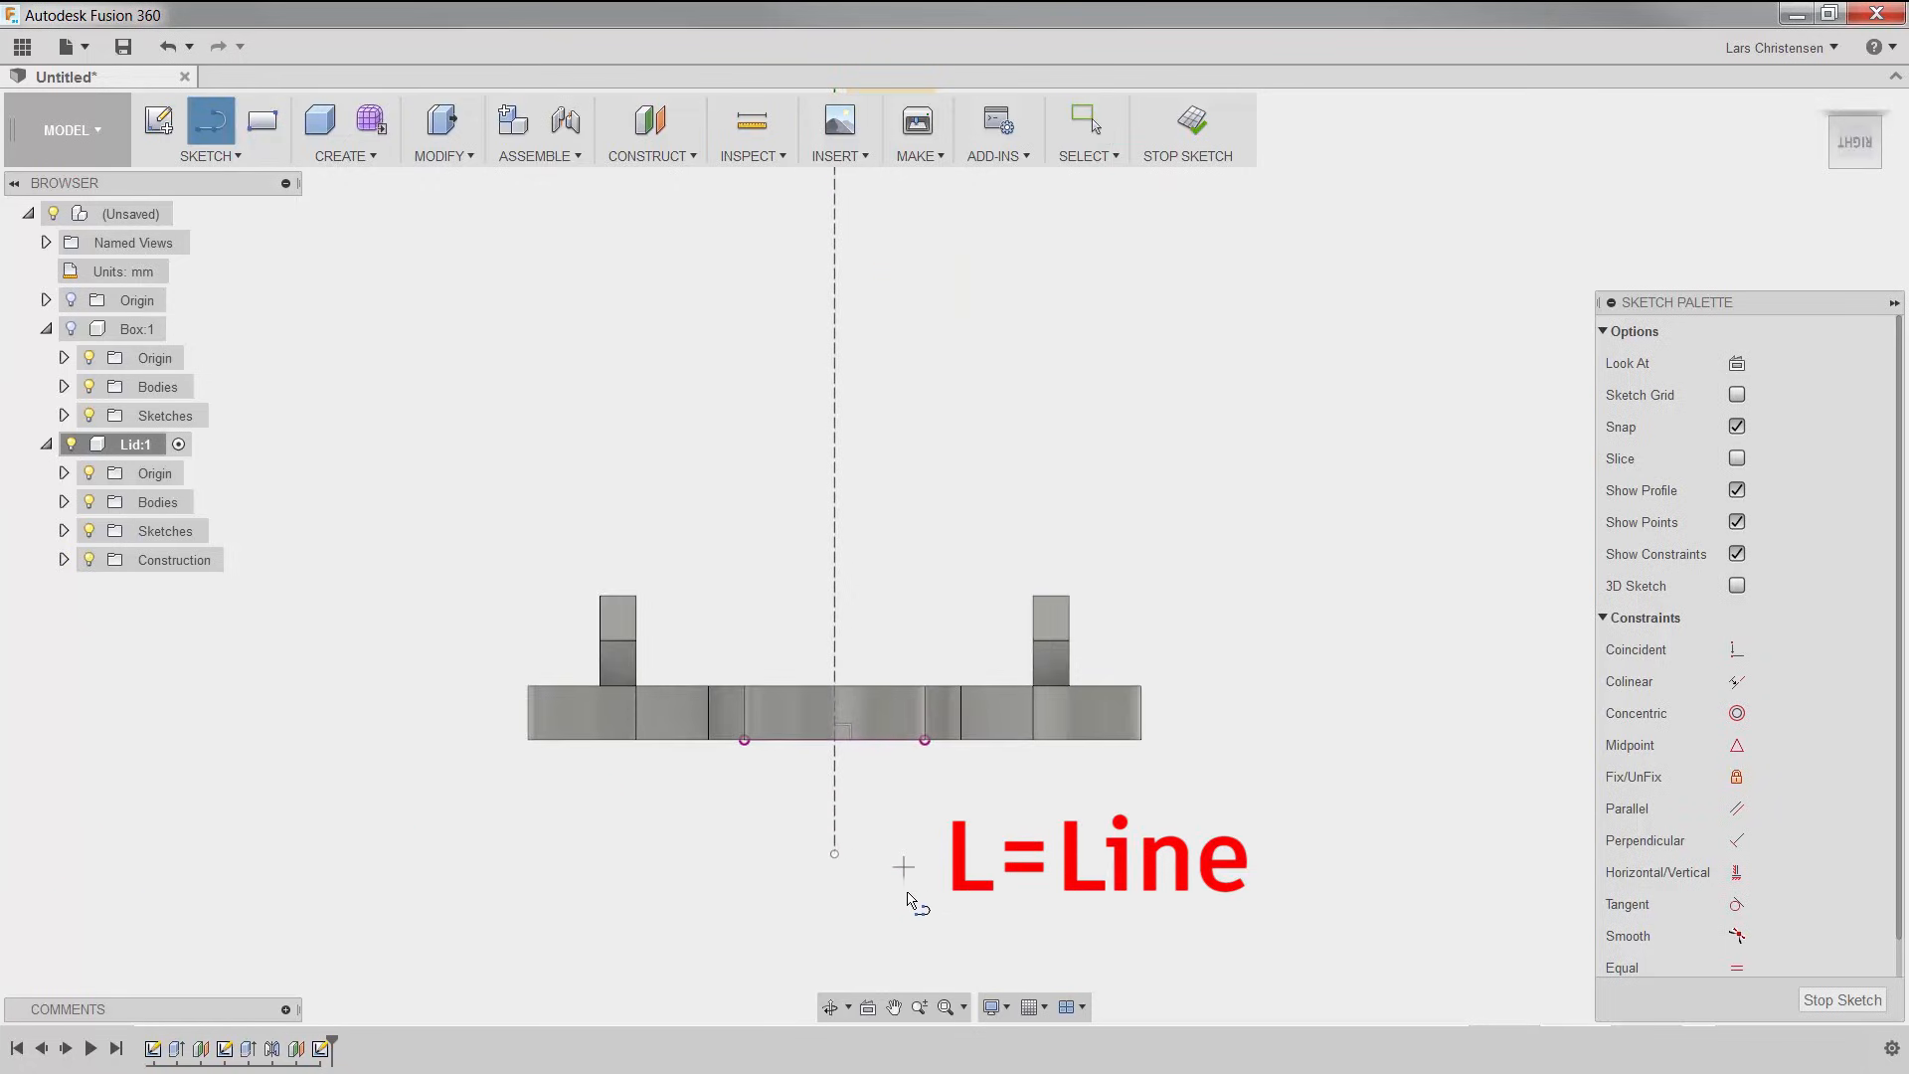
click(688, 686)
click(688, 622)
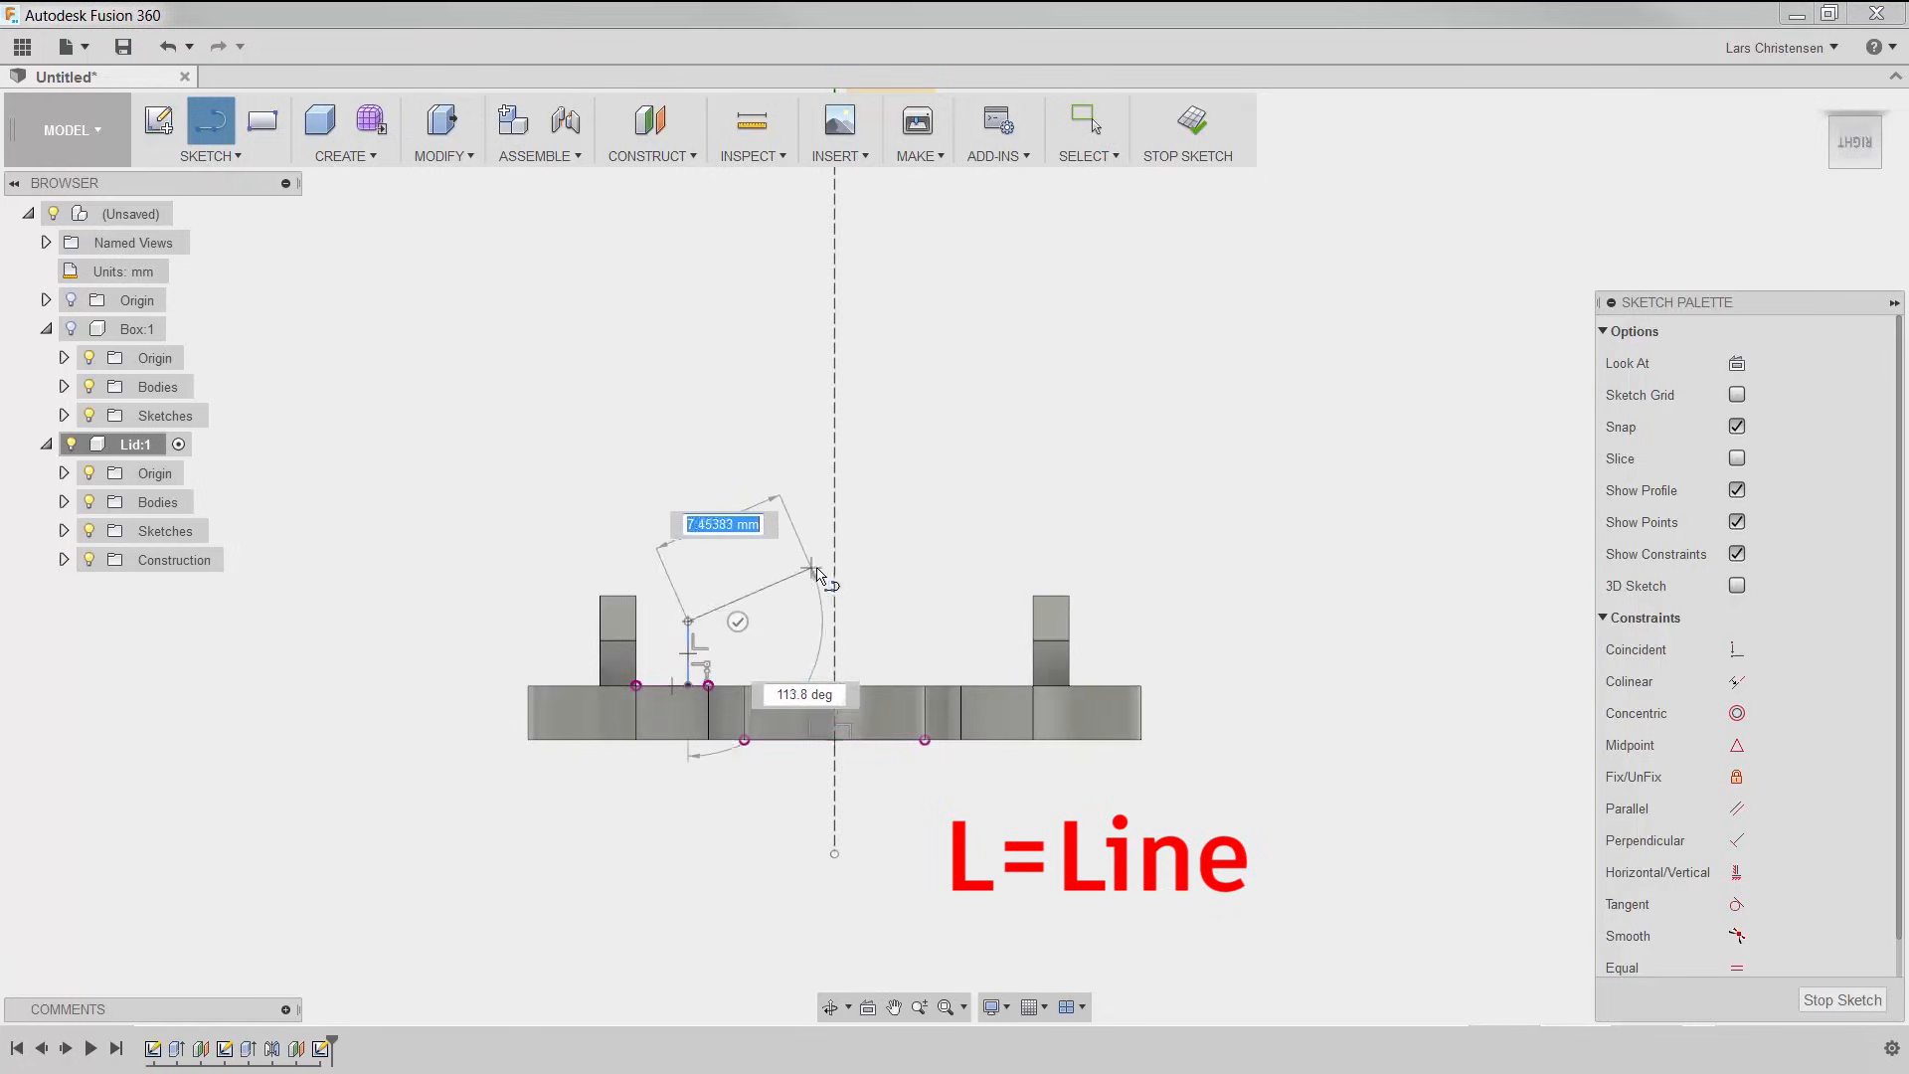
click(834, 558)
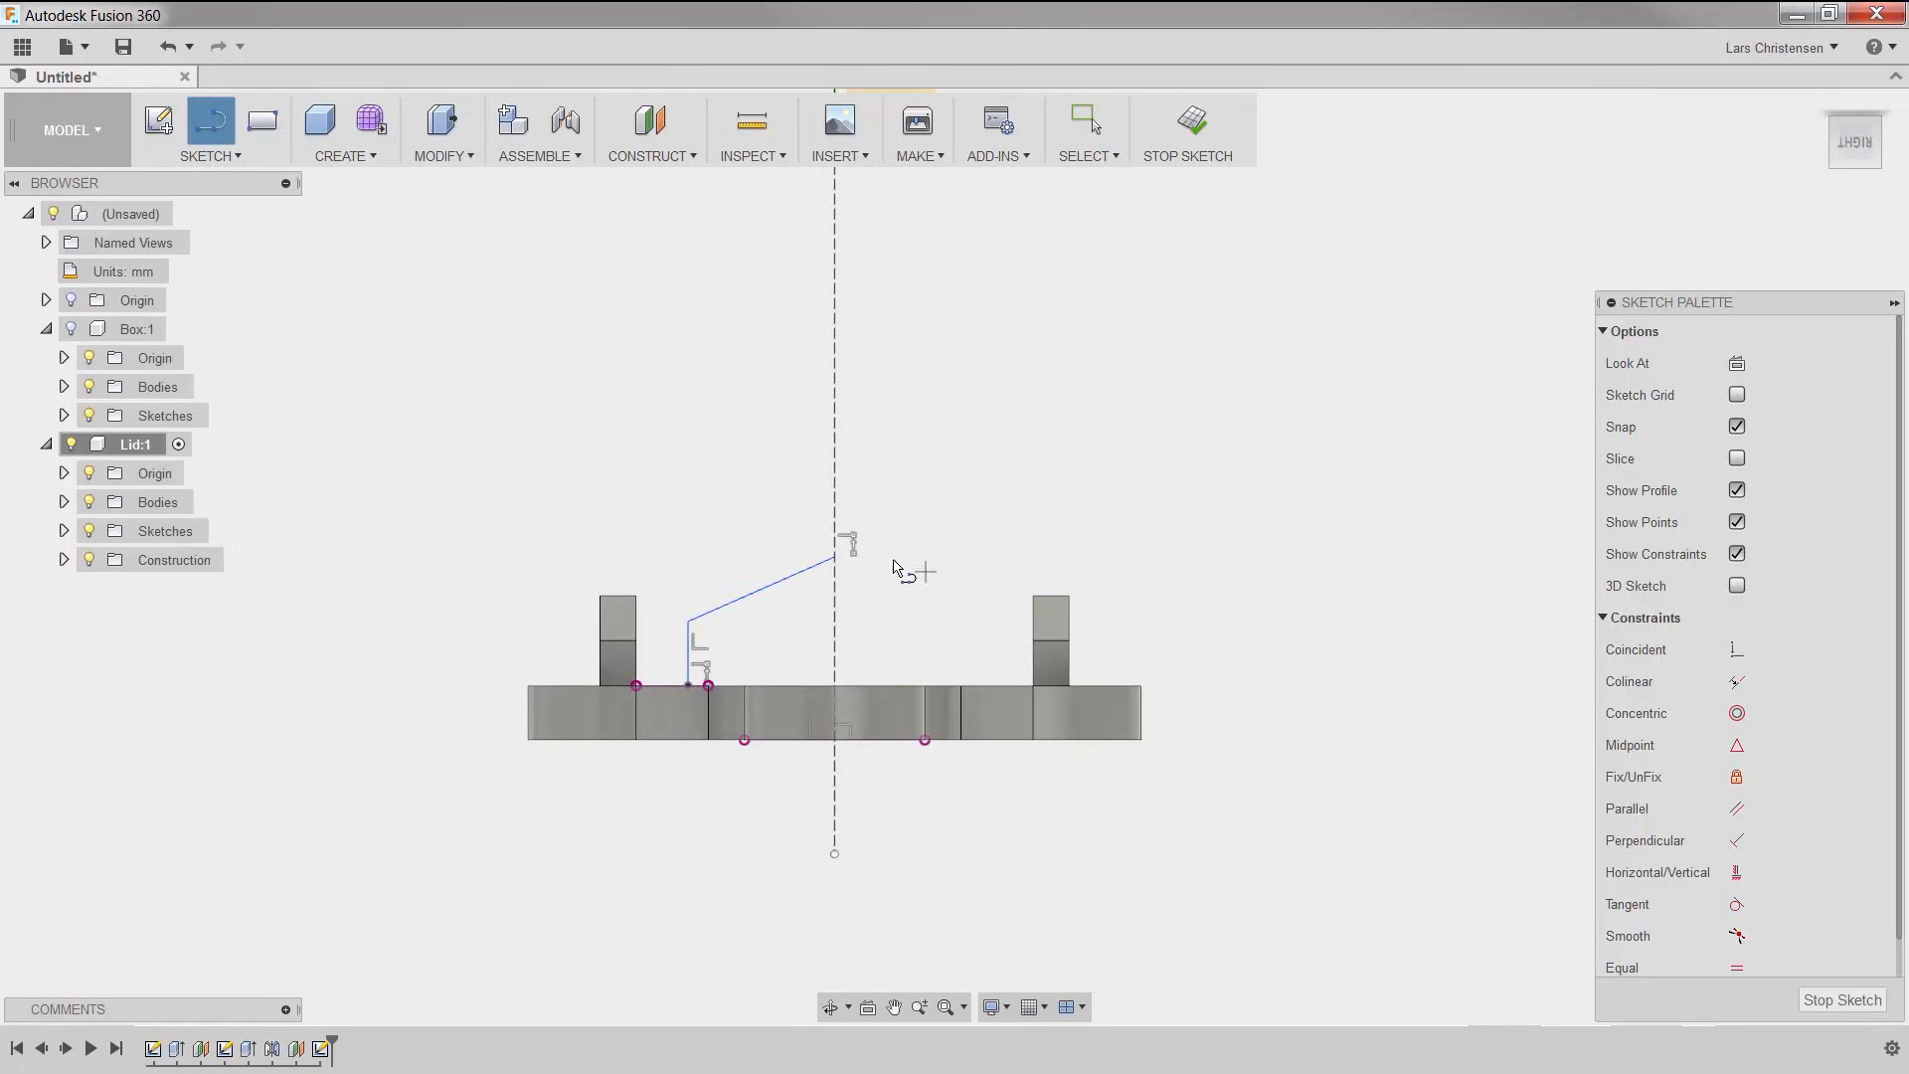
drag(834, 558, 981, 625)
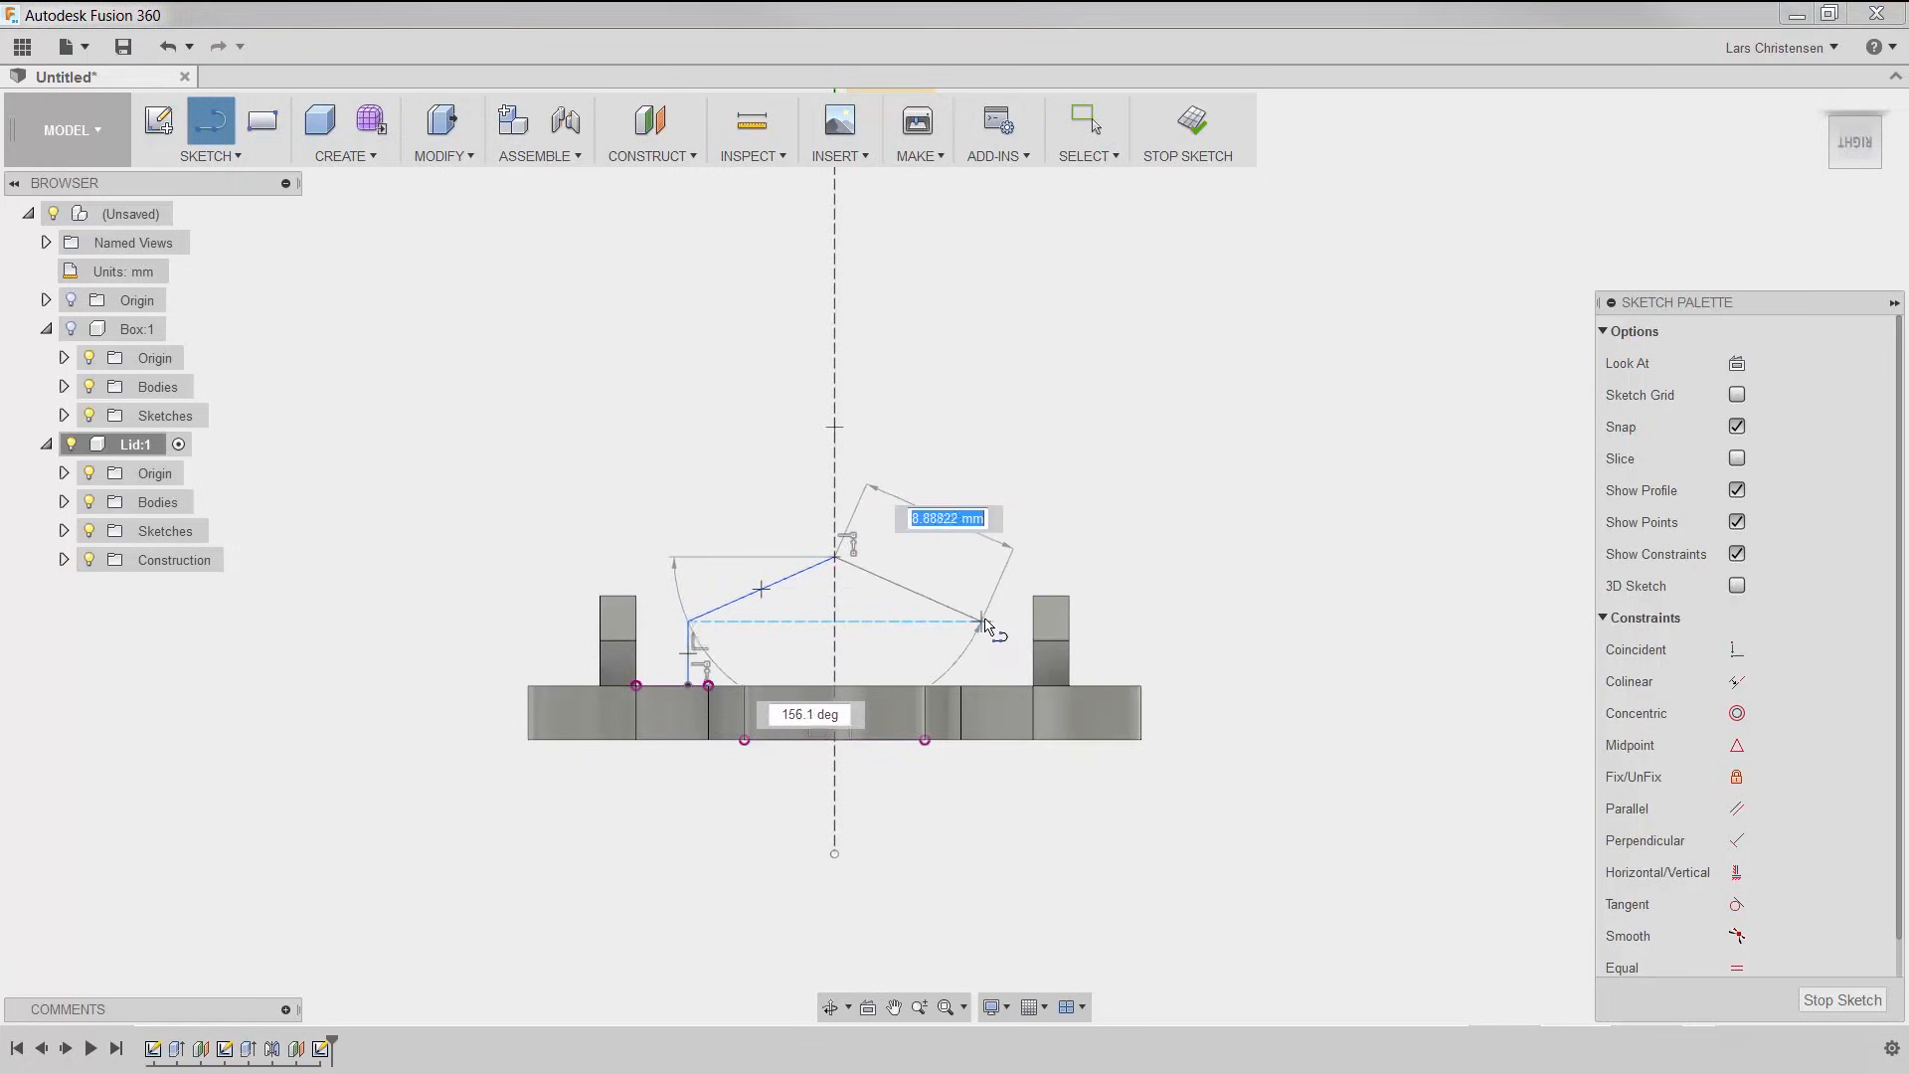
click(989, 622)
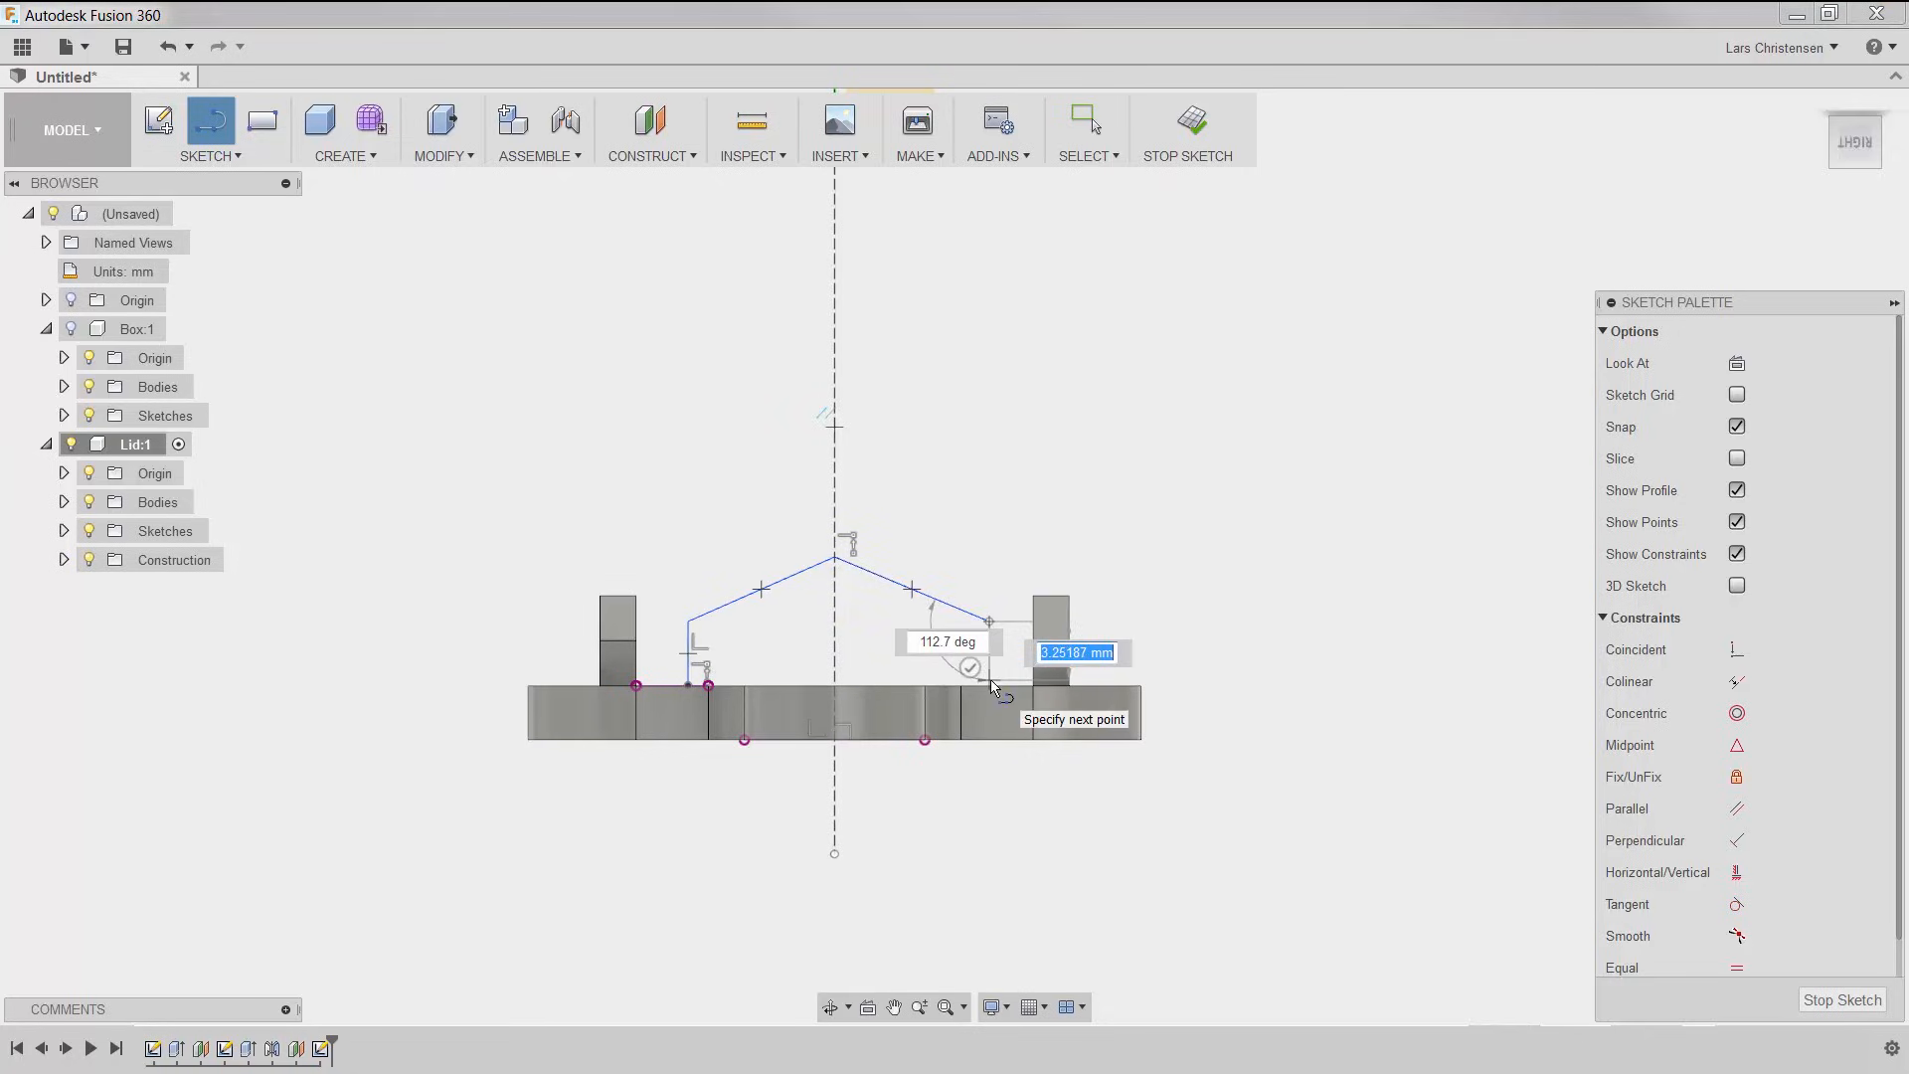
click(989, 685)
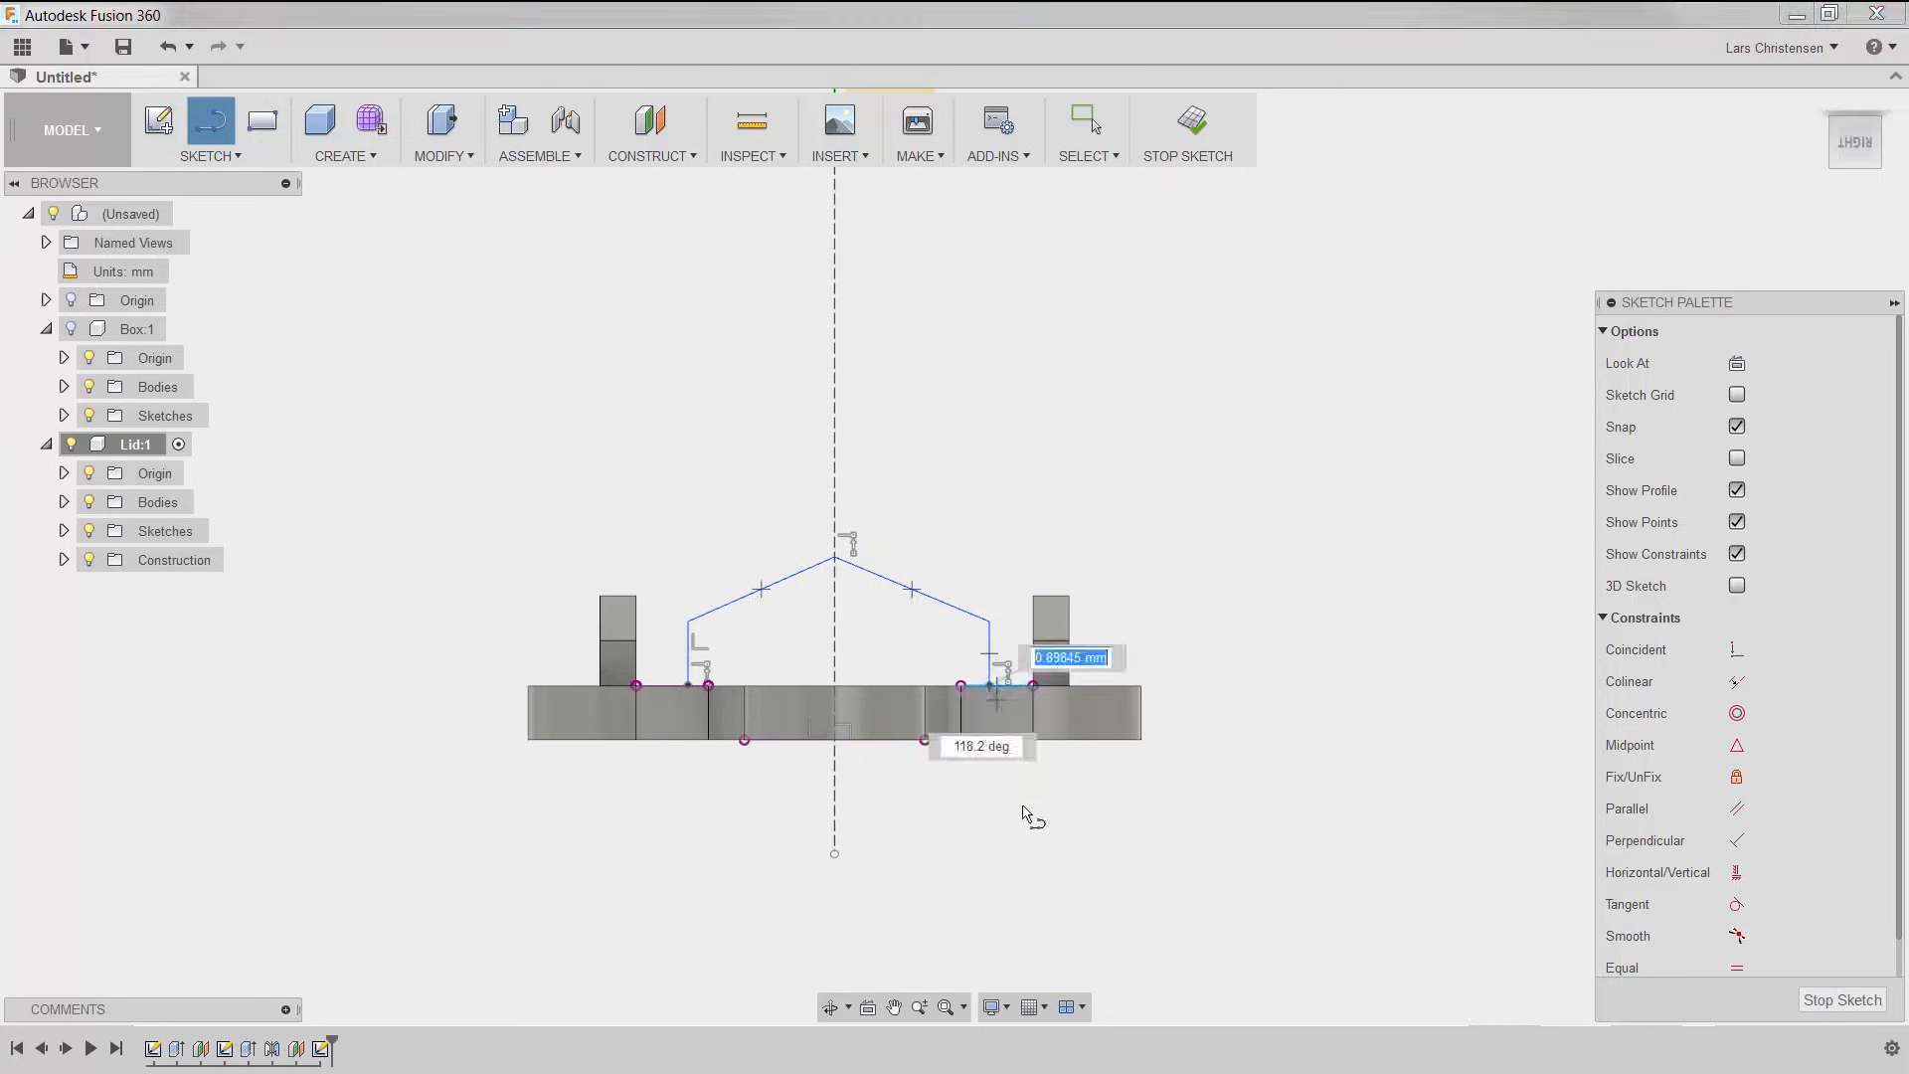
click(690, 686)
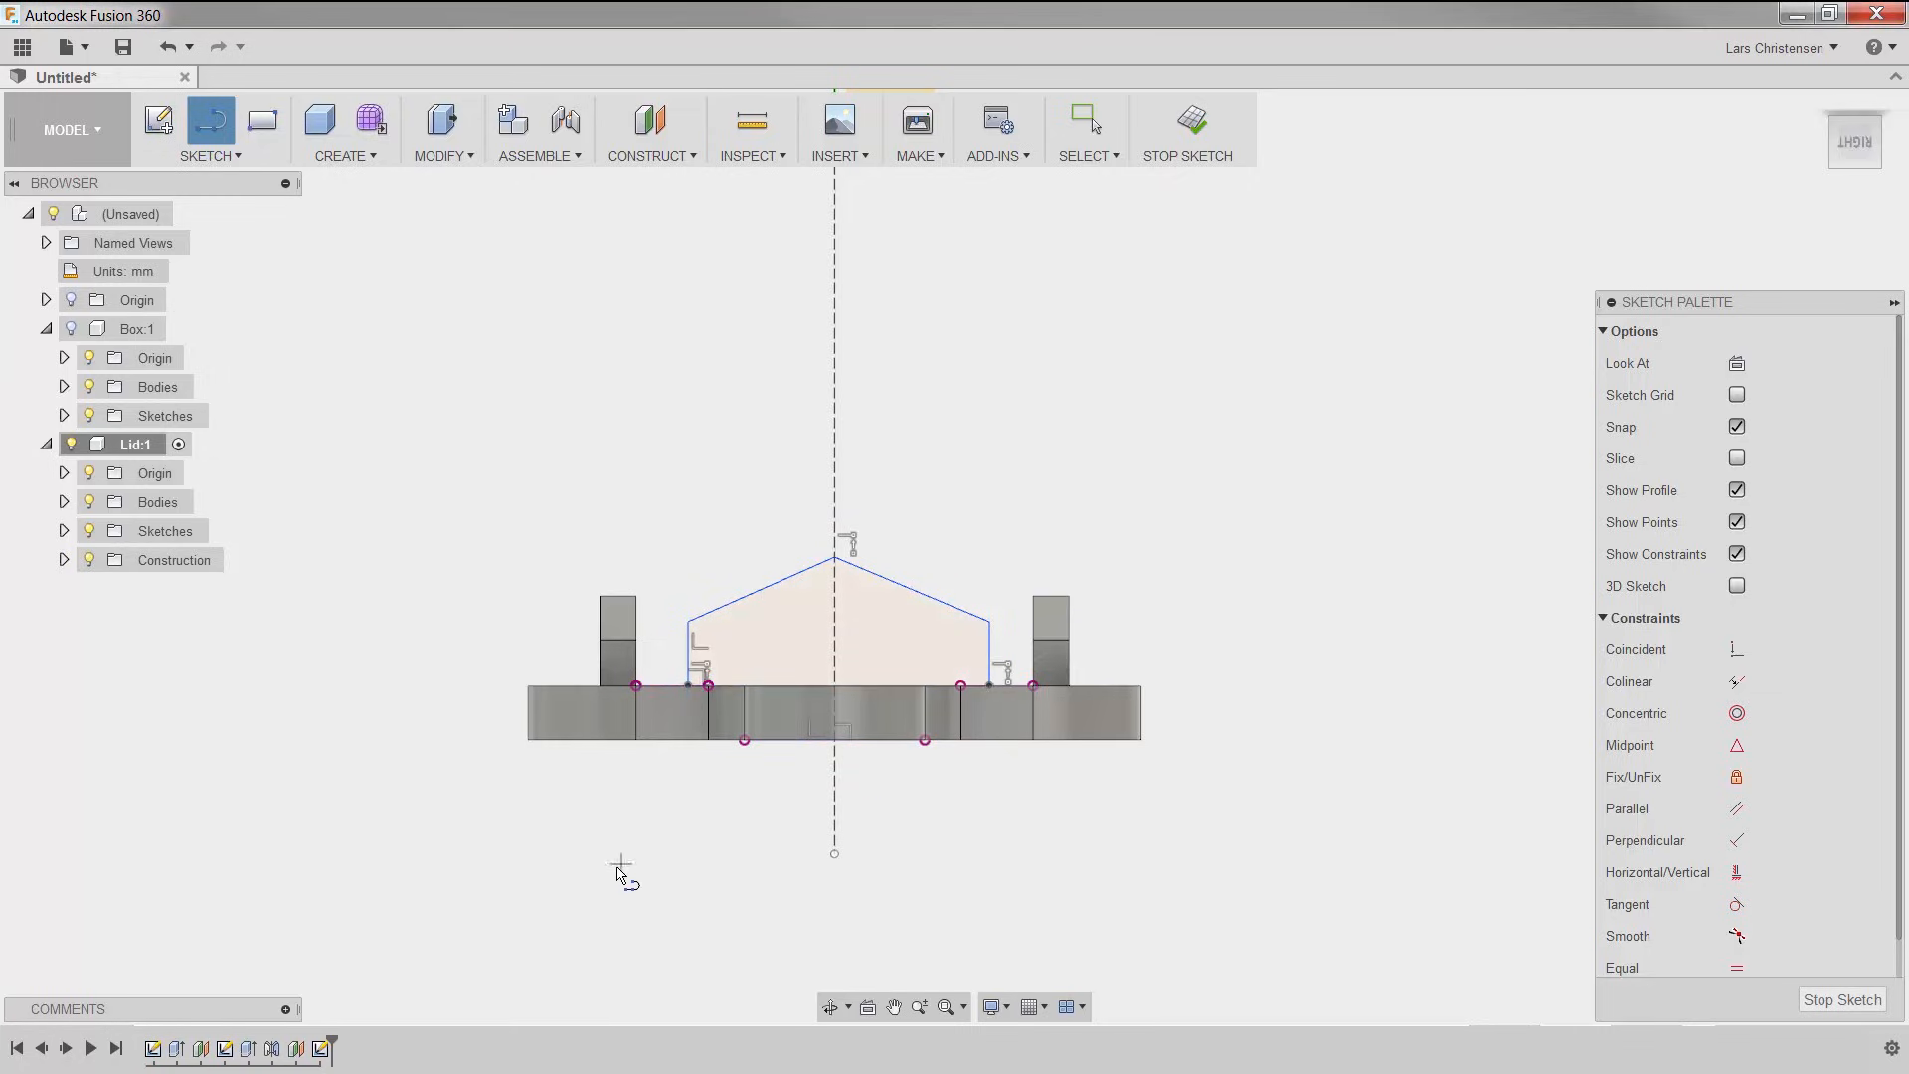
scroll(1034, 532, up, 2)
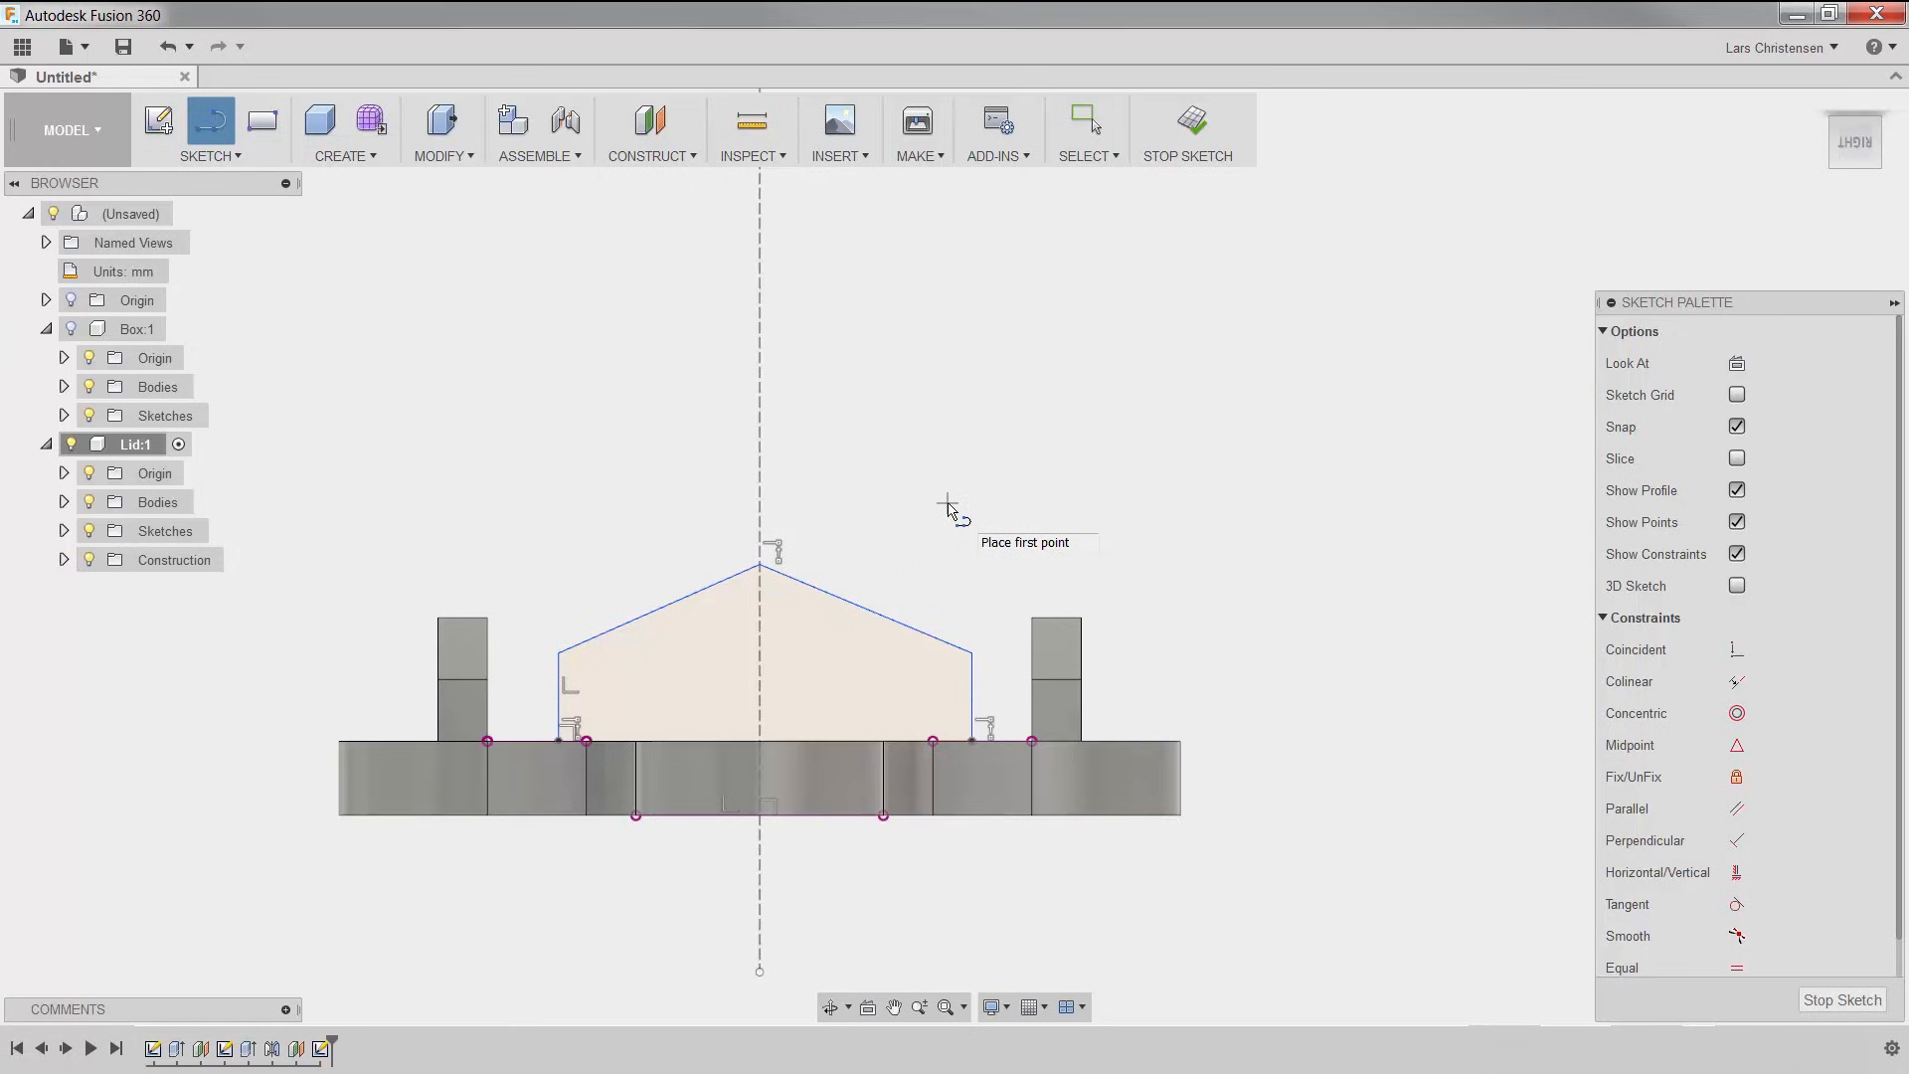
key(Escape)
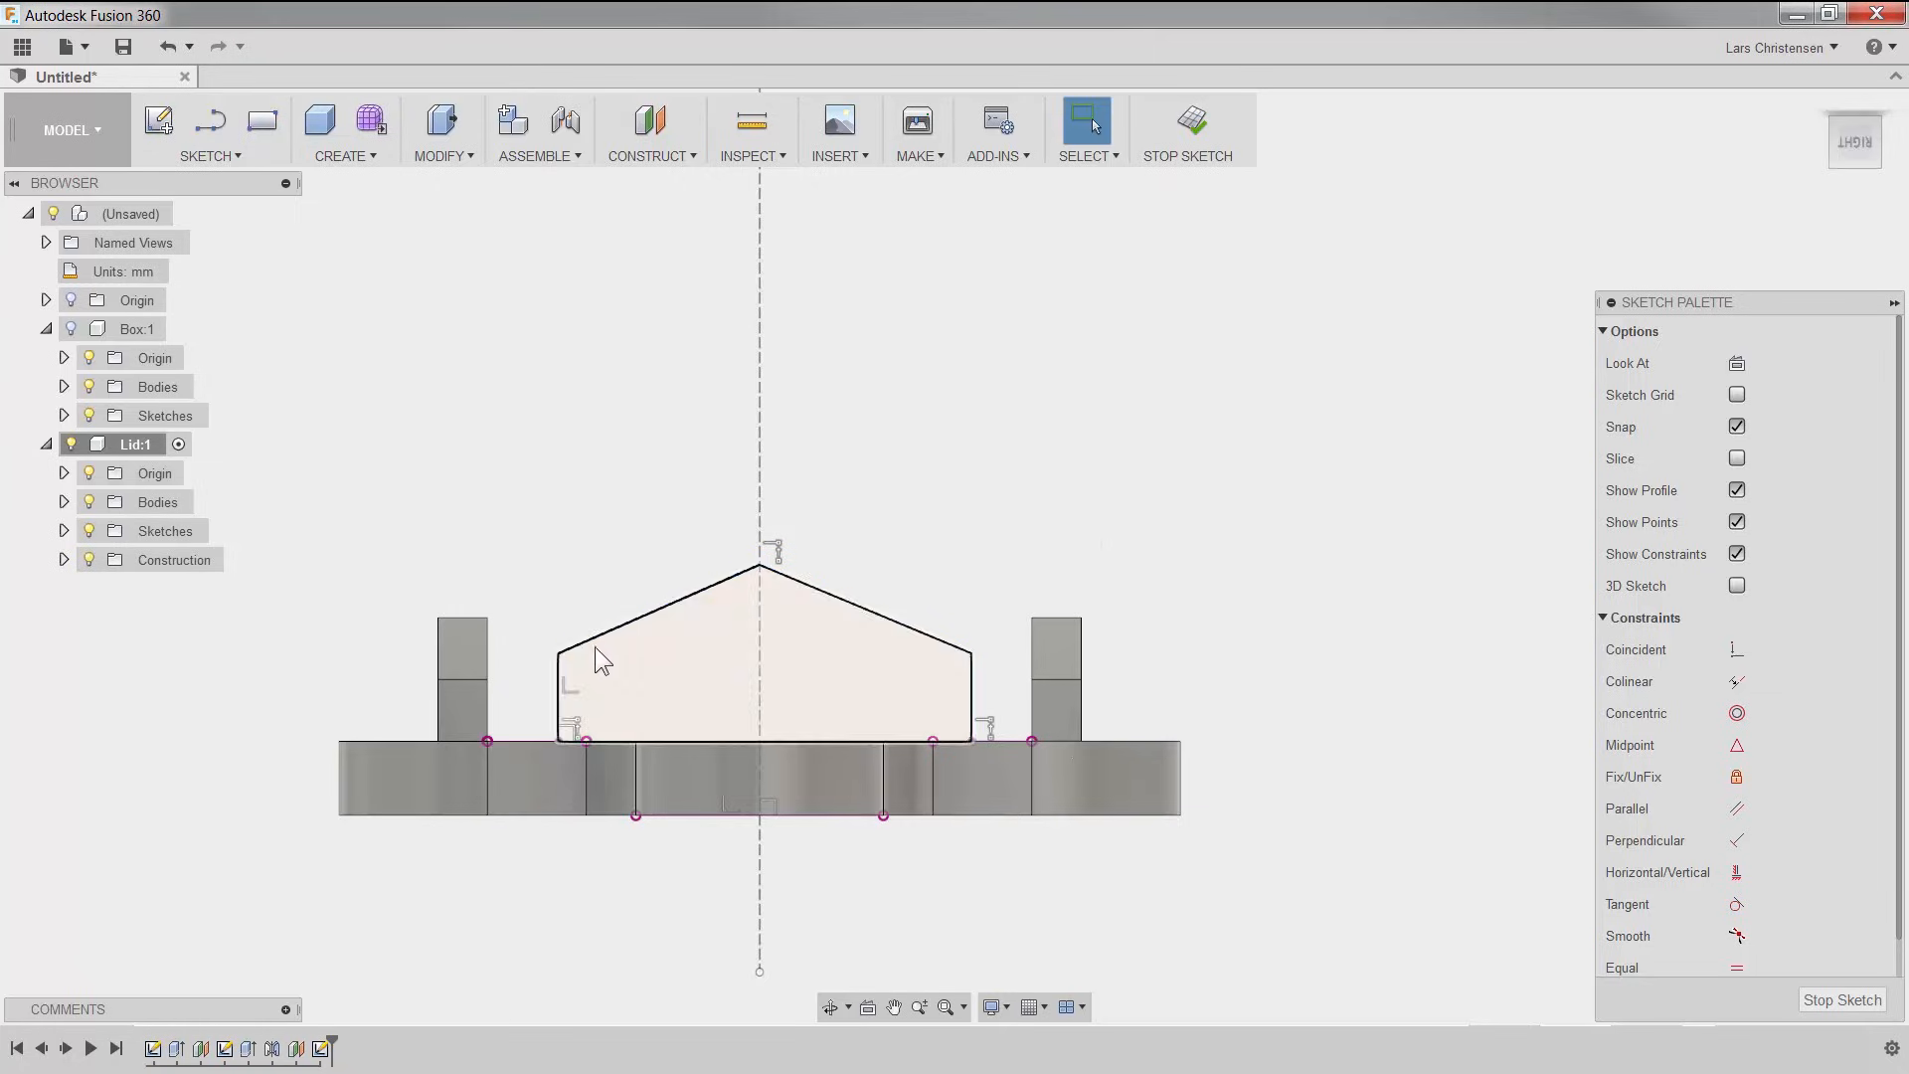
Step: Constrain the two upper shoulder points of the peaked profile to be symmetric about the vertical construction centerline
click(558, 657)
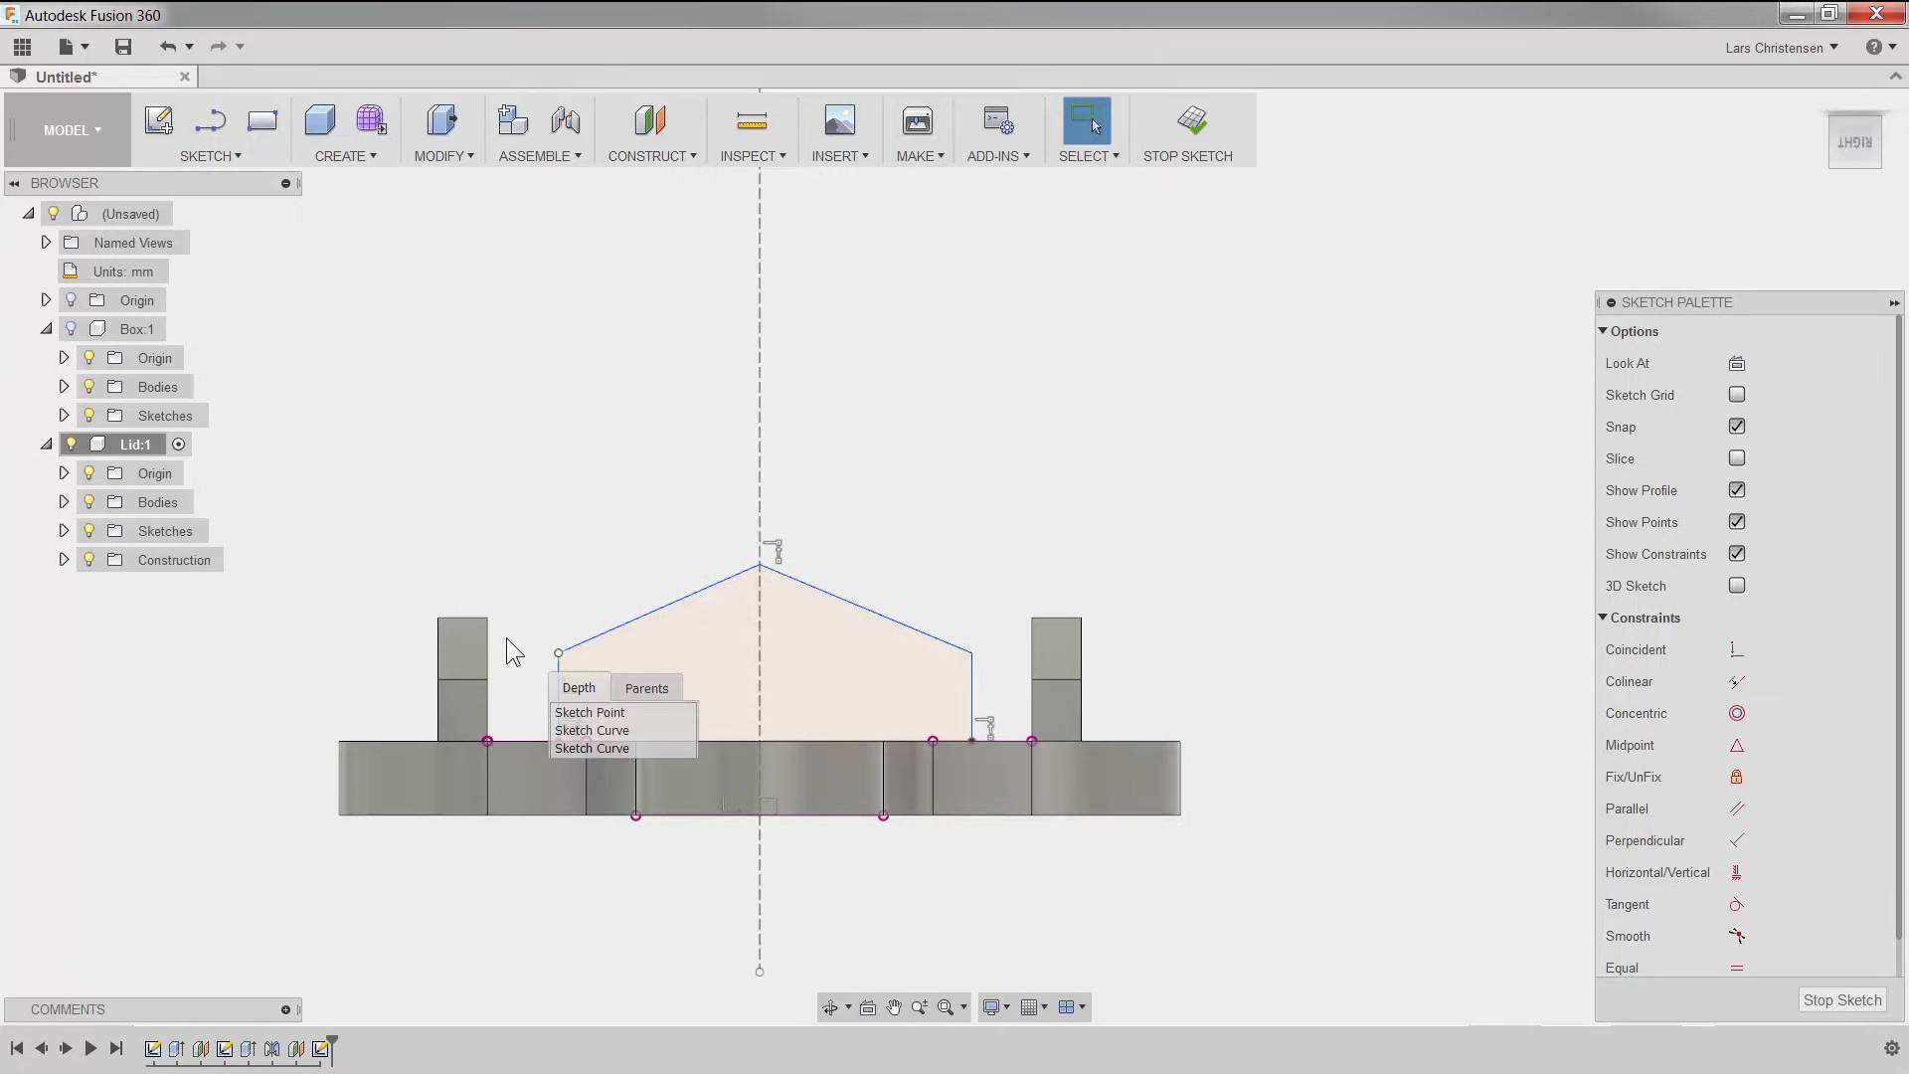
mouse_move(558, 657)
mouse_down()
mouse_move(539, 659)
mouse_move(629, 700)
mouse_move(534, 569)
mouse_move(702, 688)
mouse_move(559, 648)
mouse_up()
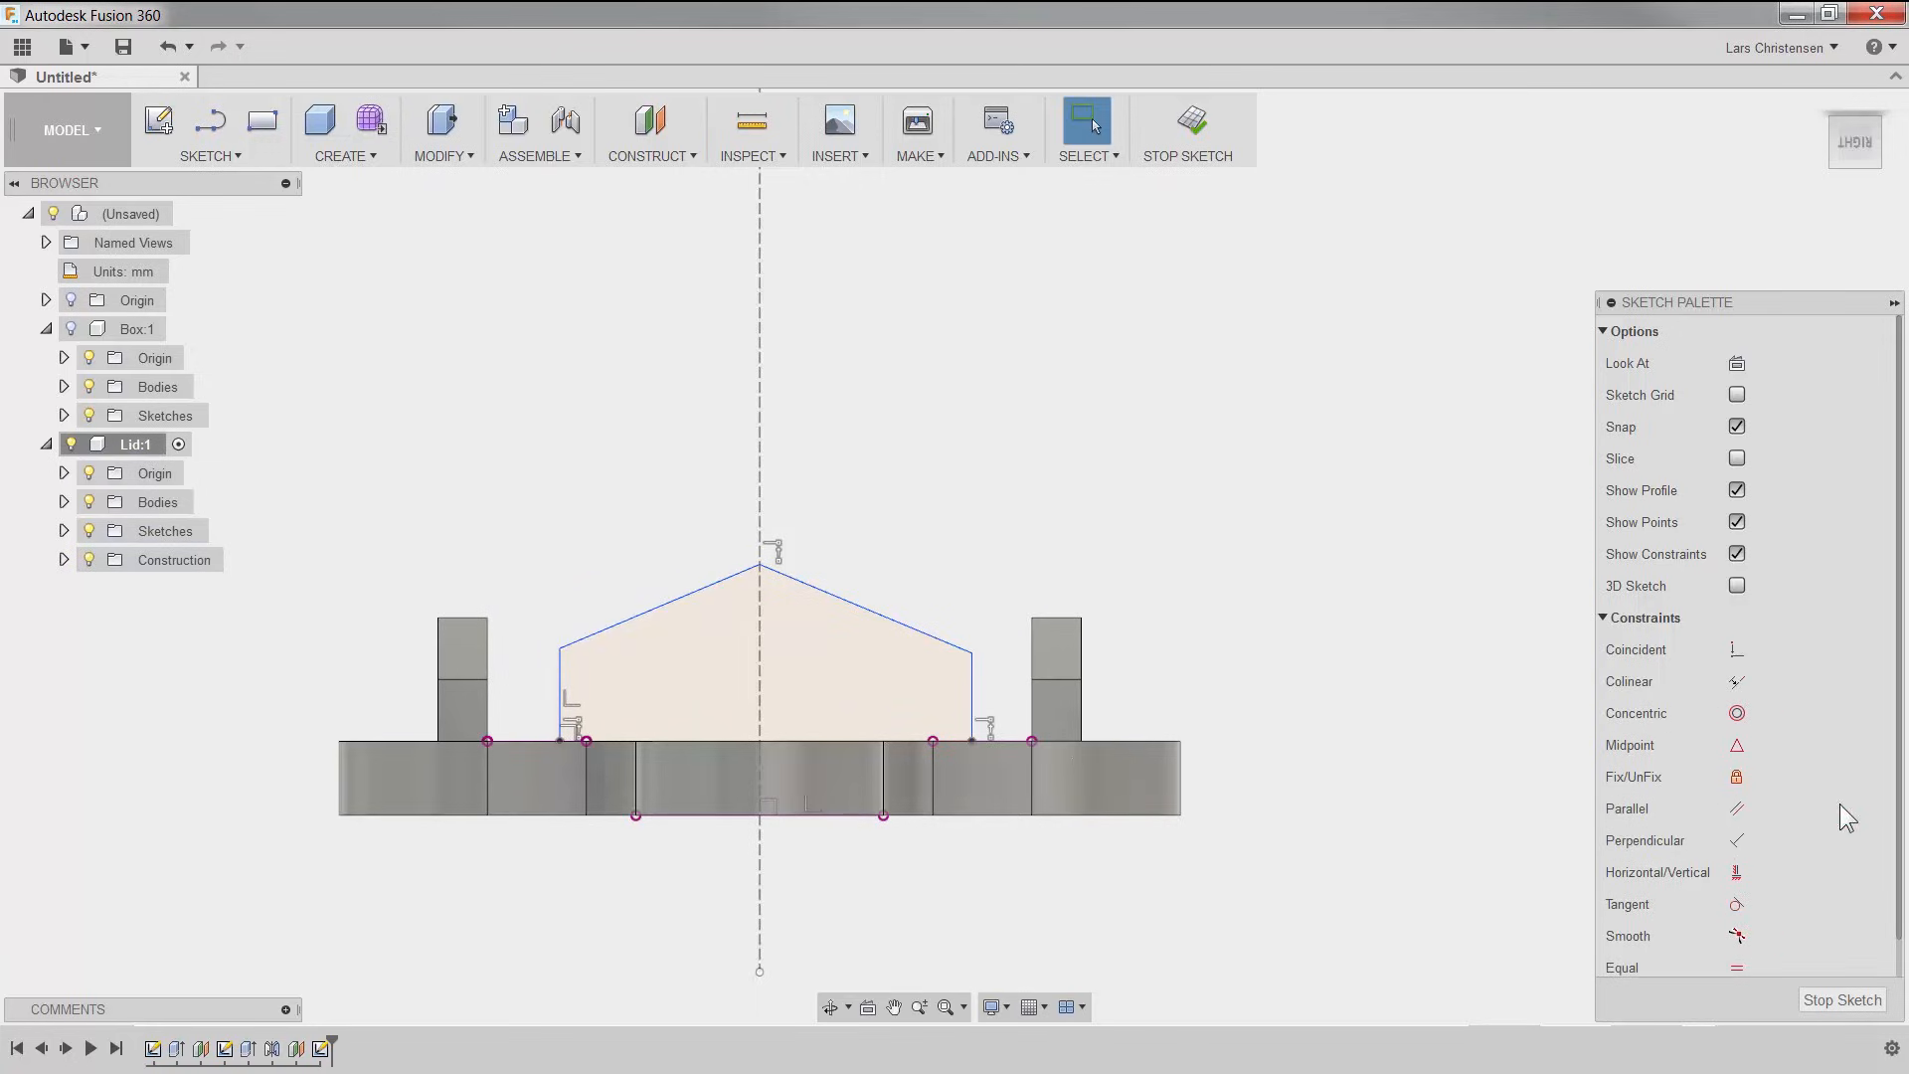
scroll(1884, 855, down, 2)
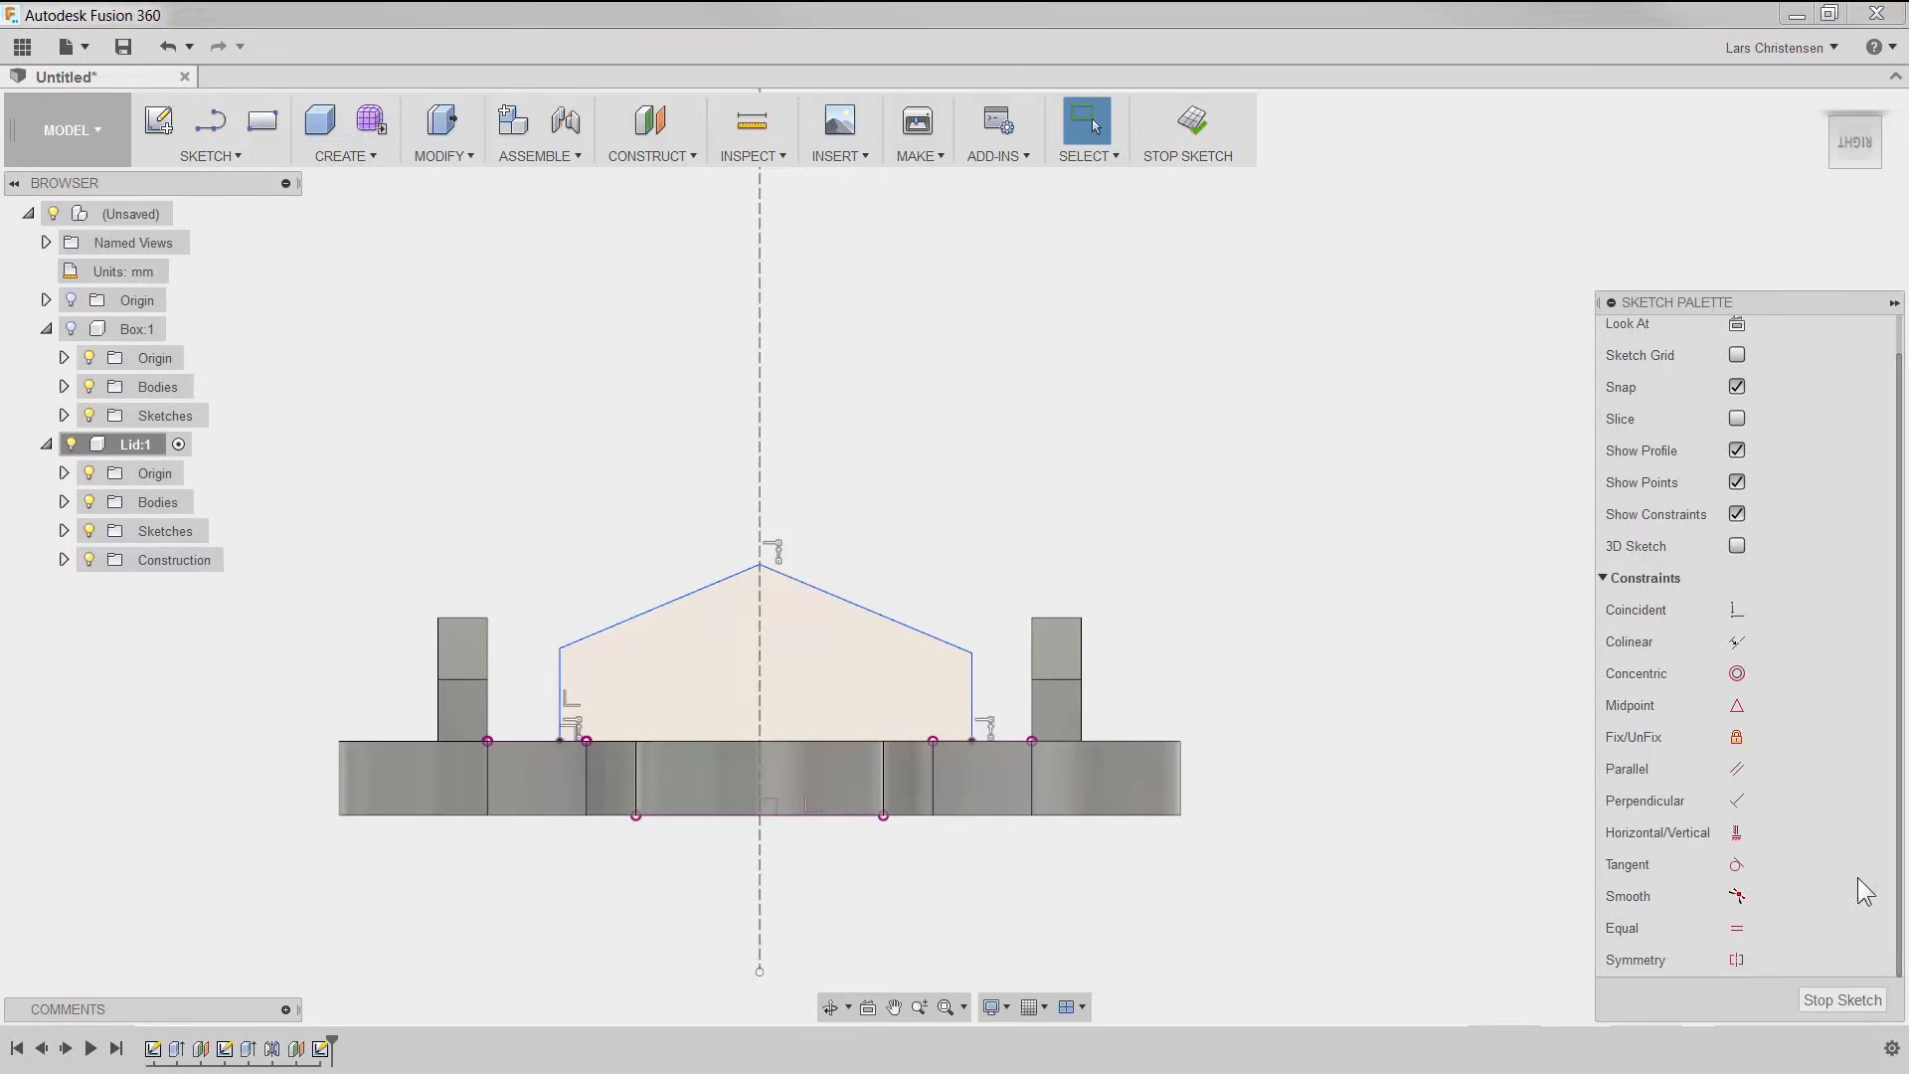
click(1737, 959)
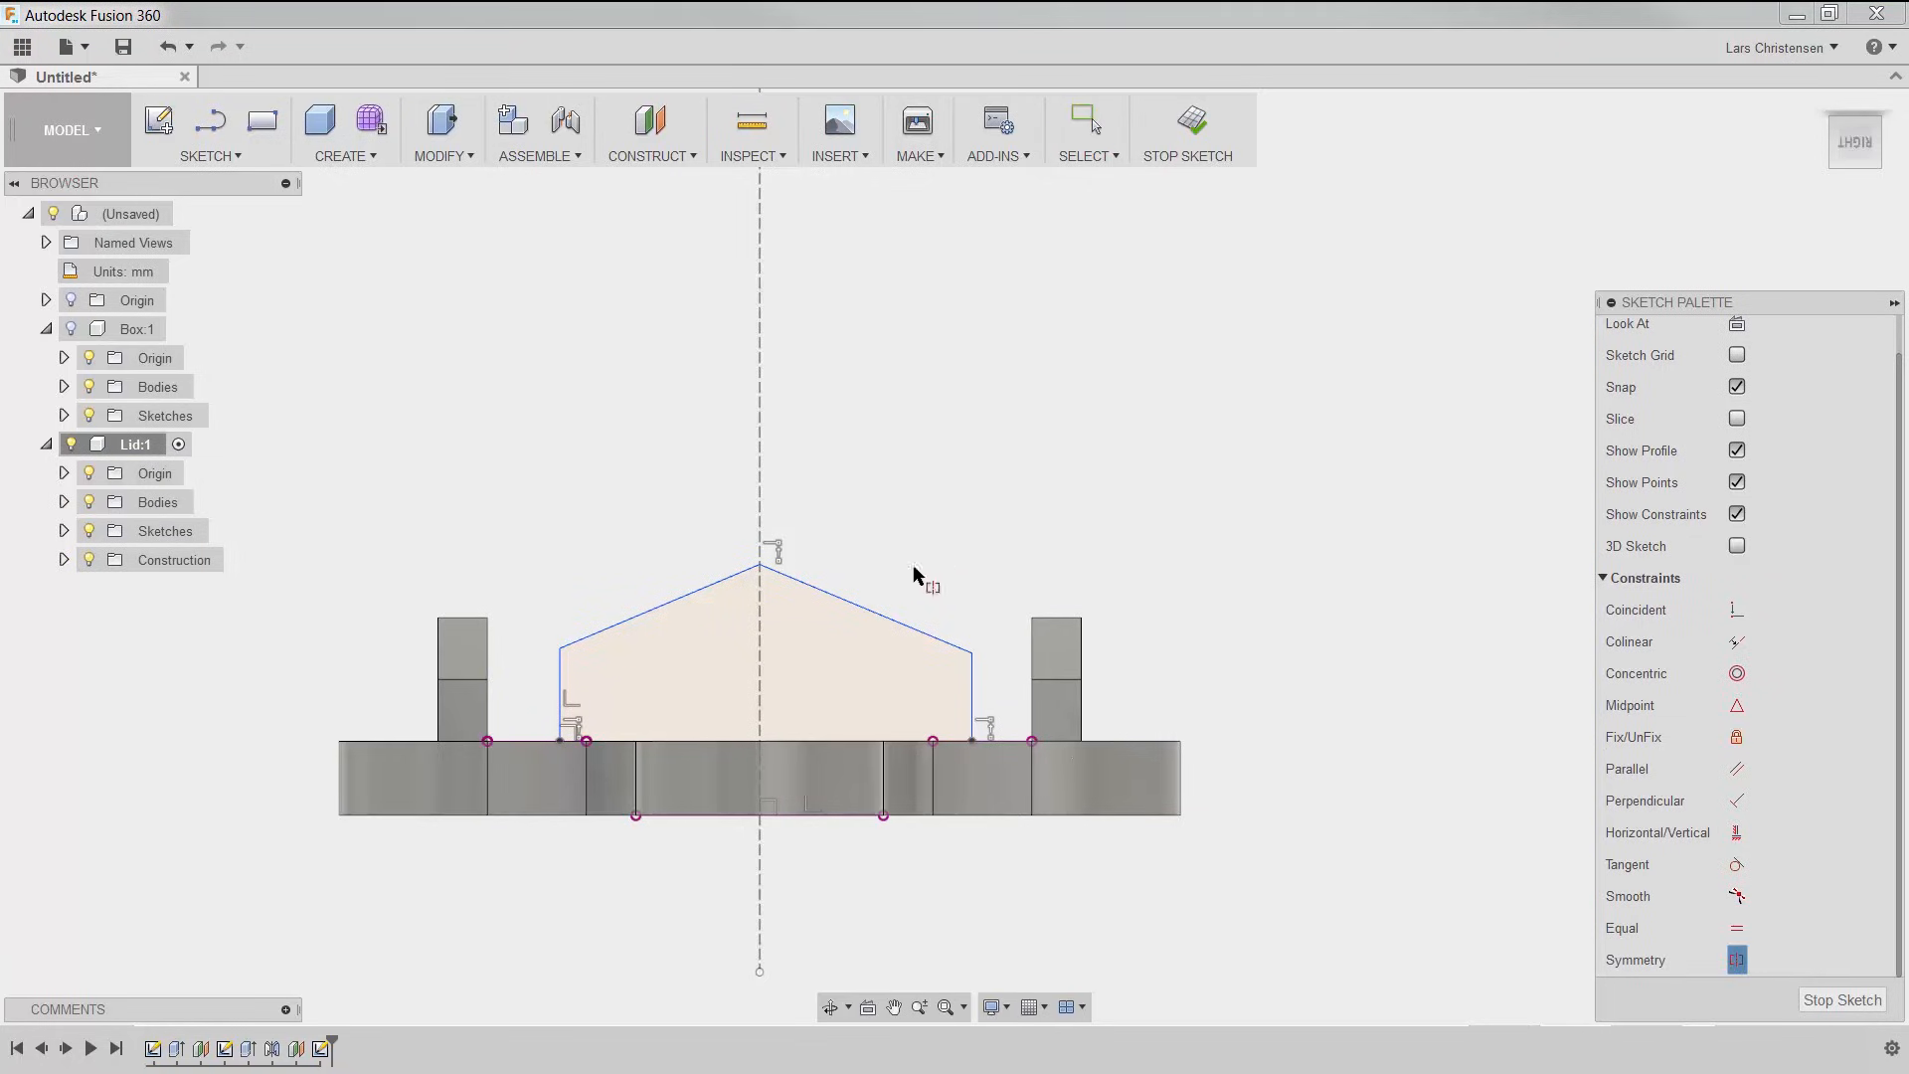
click(560, 650)
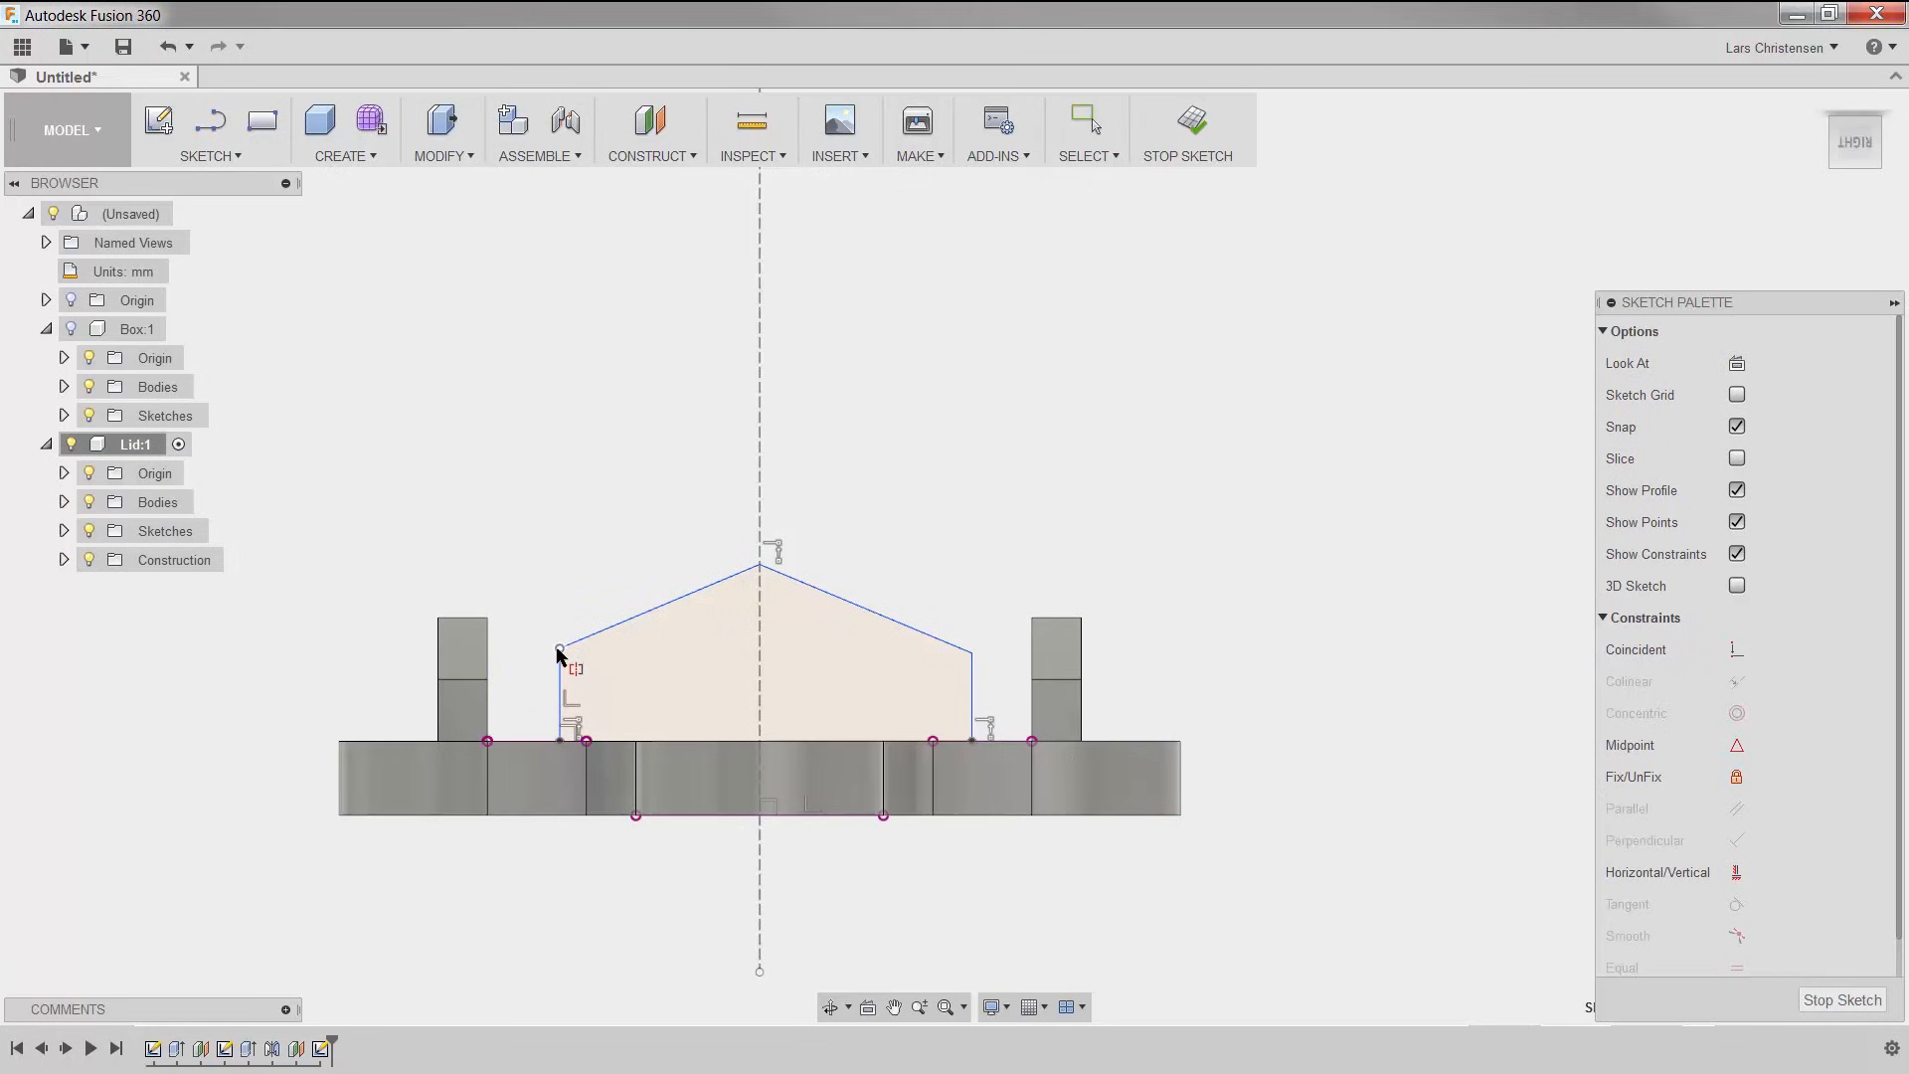
click(972, 654)
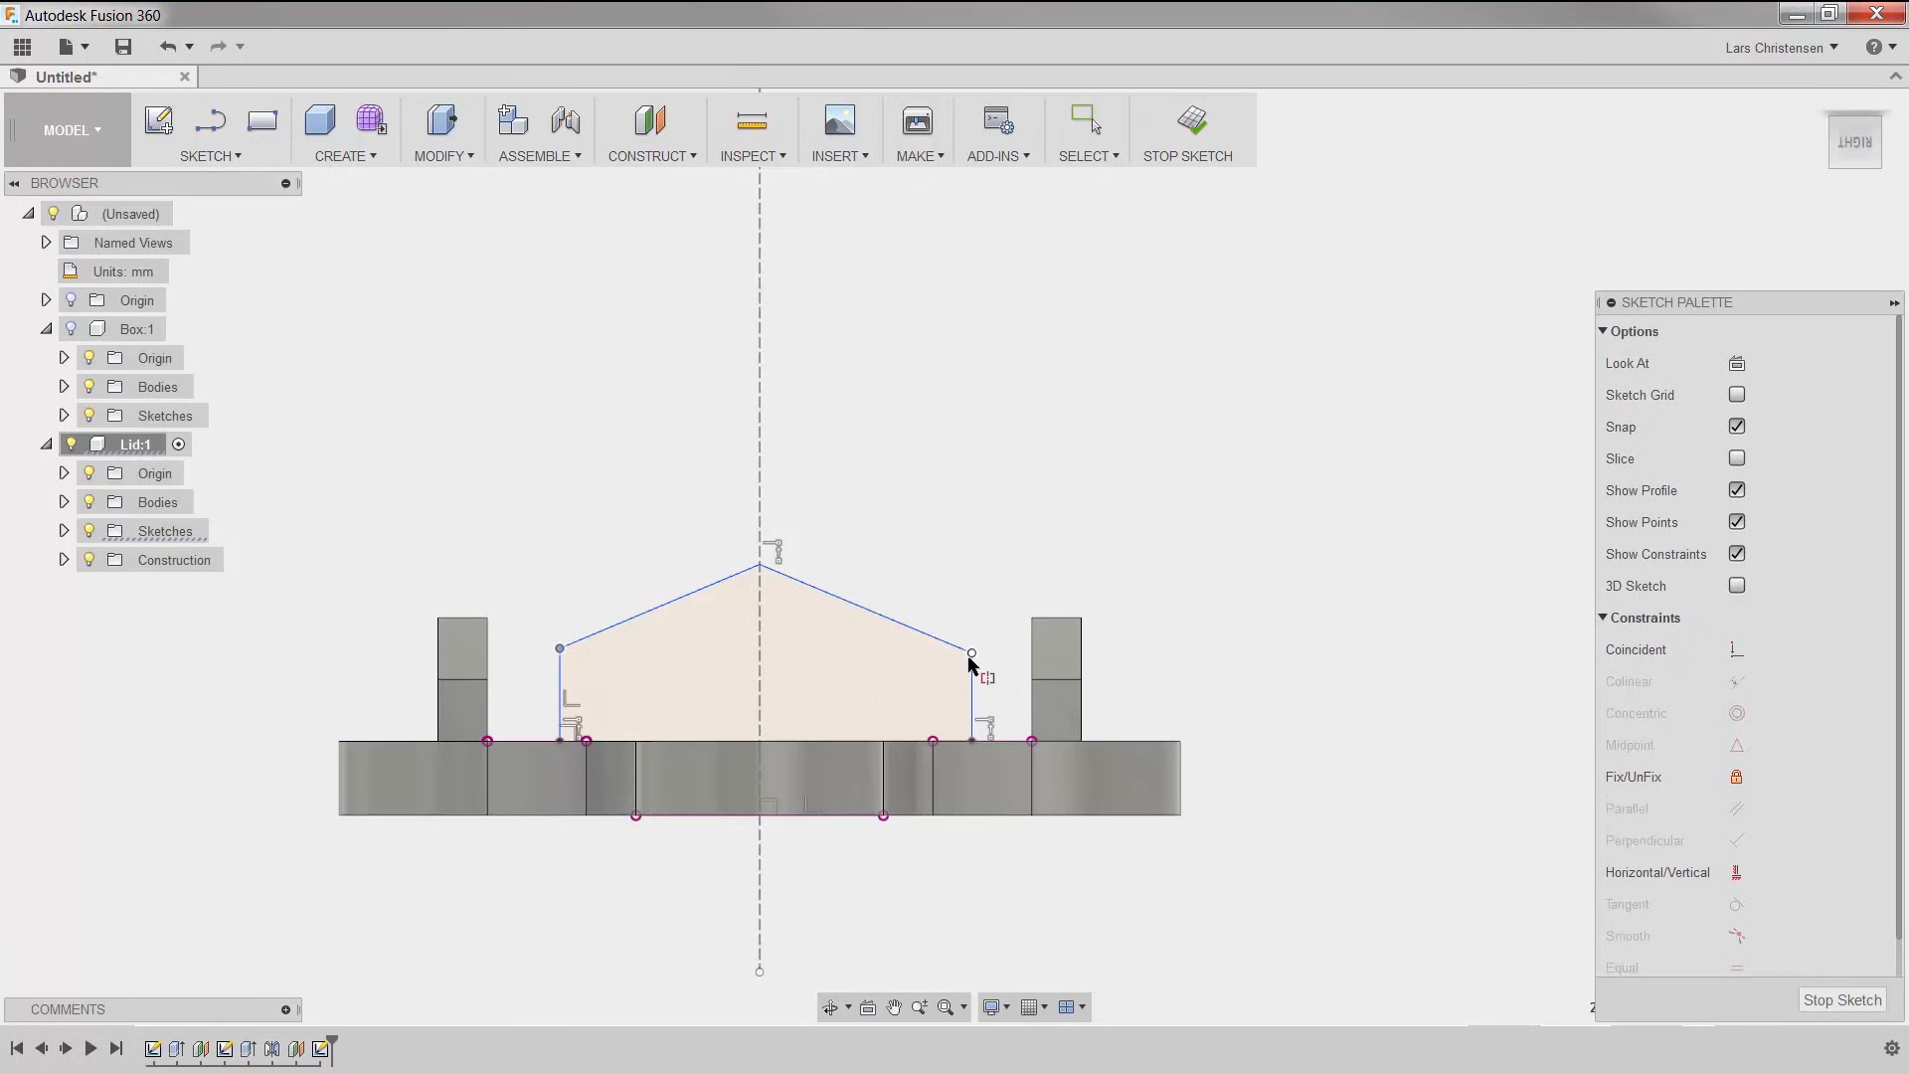
click(758, 439)
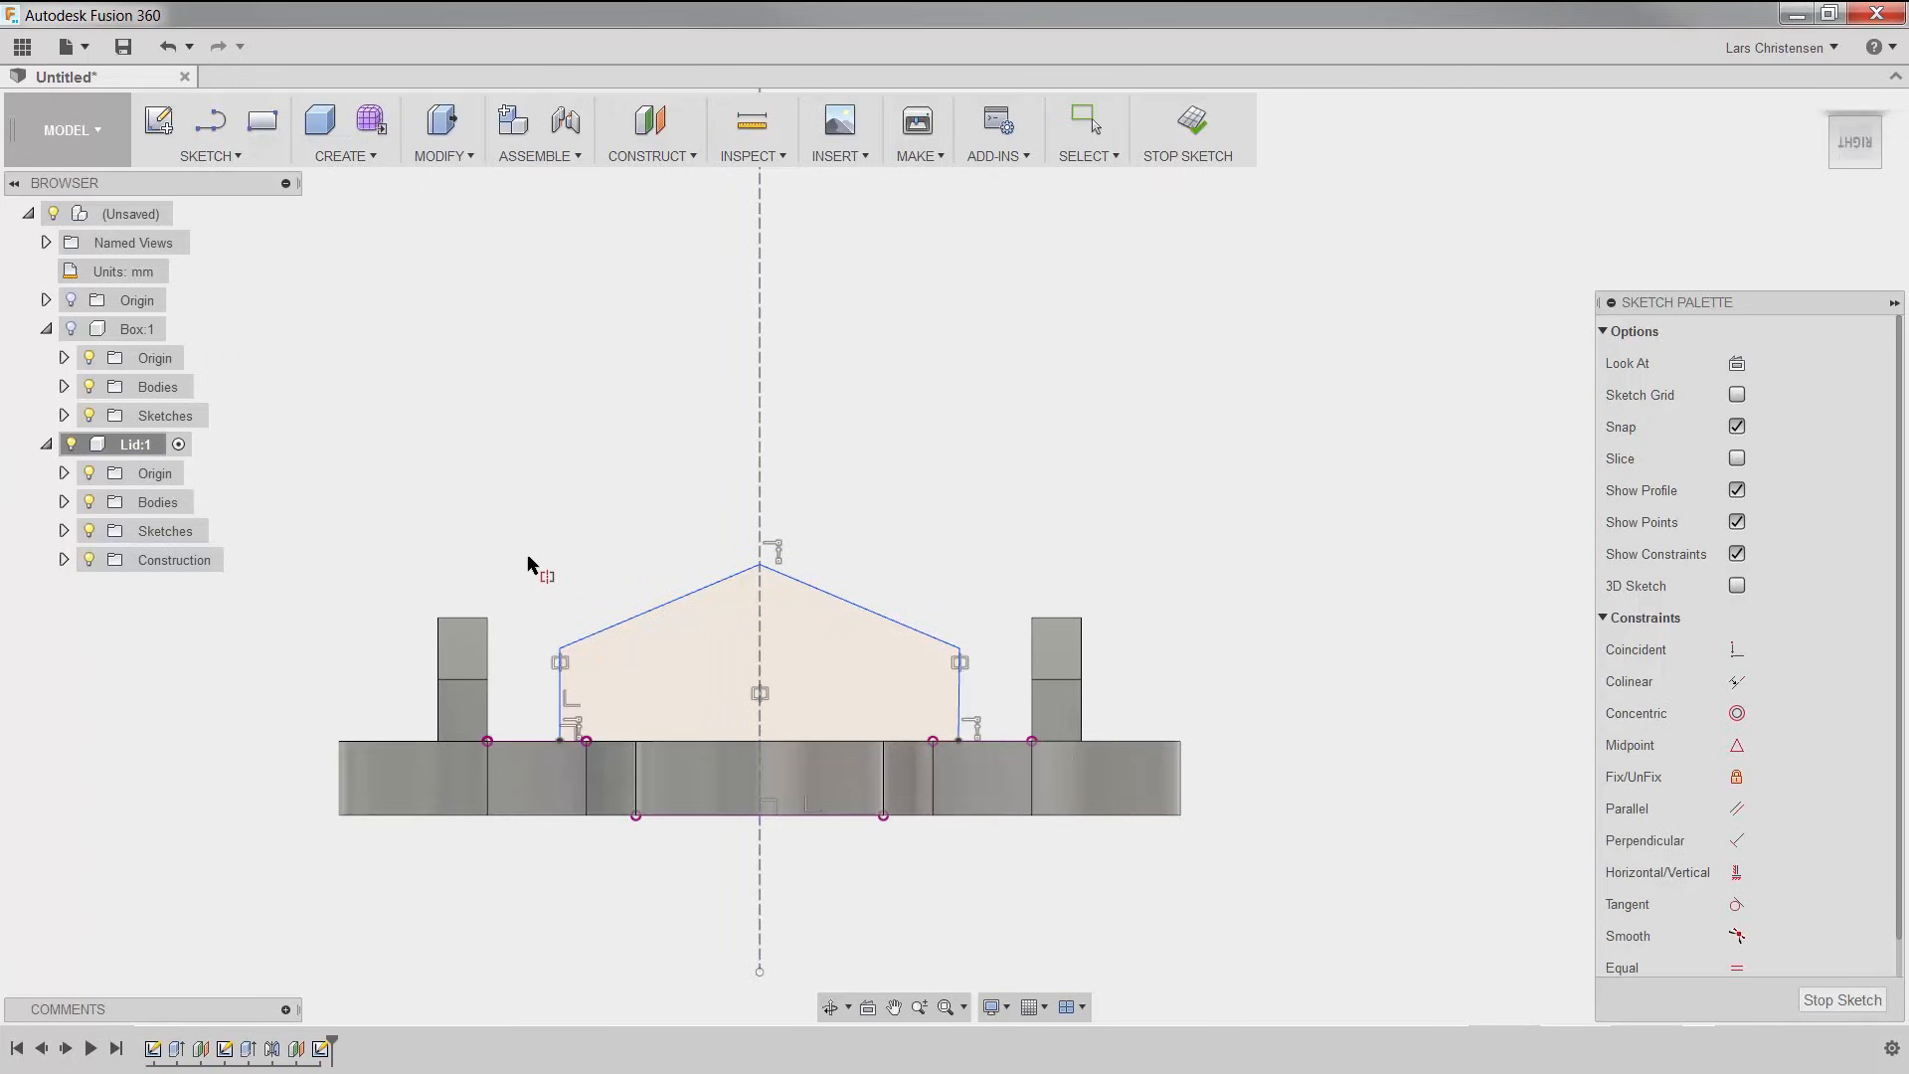
key(Escape)
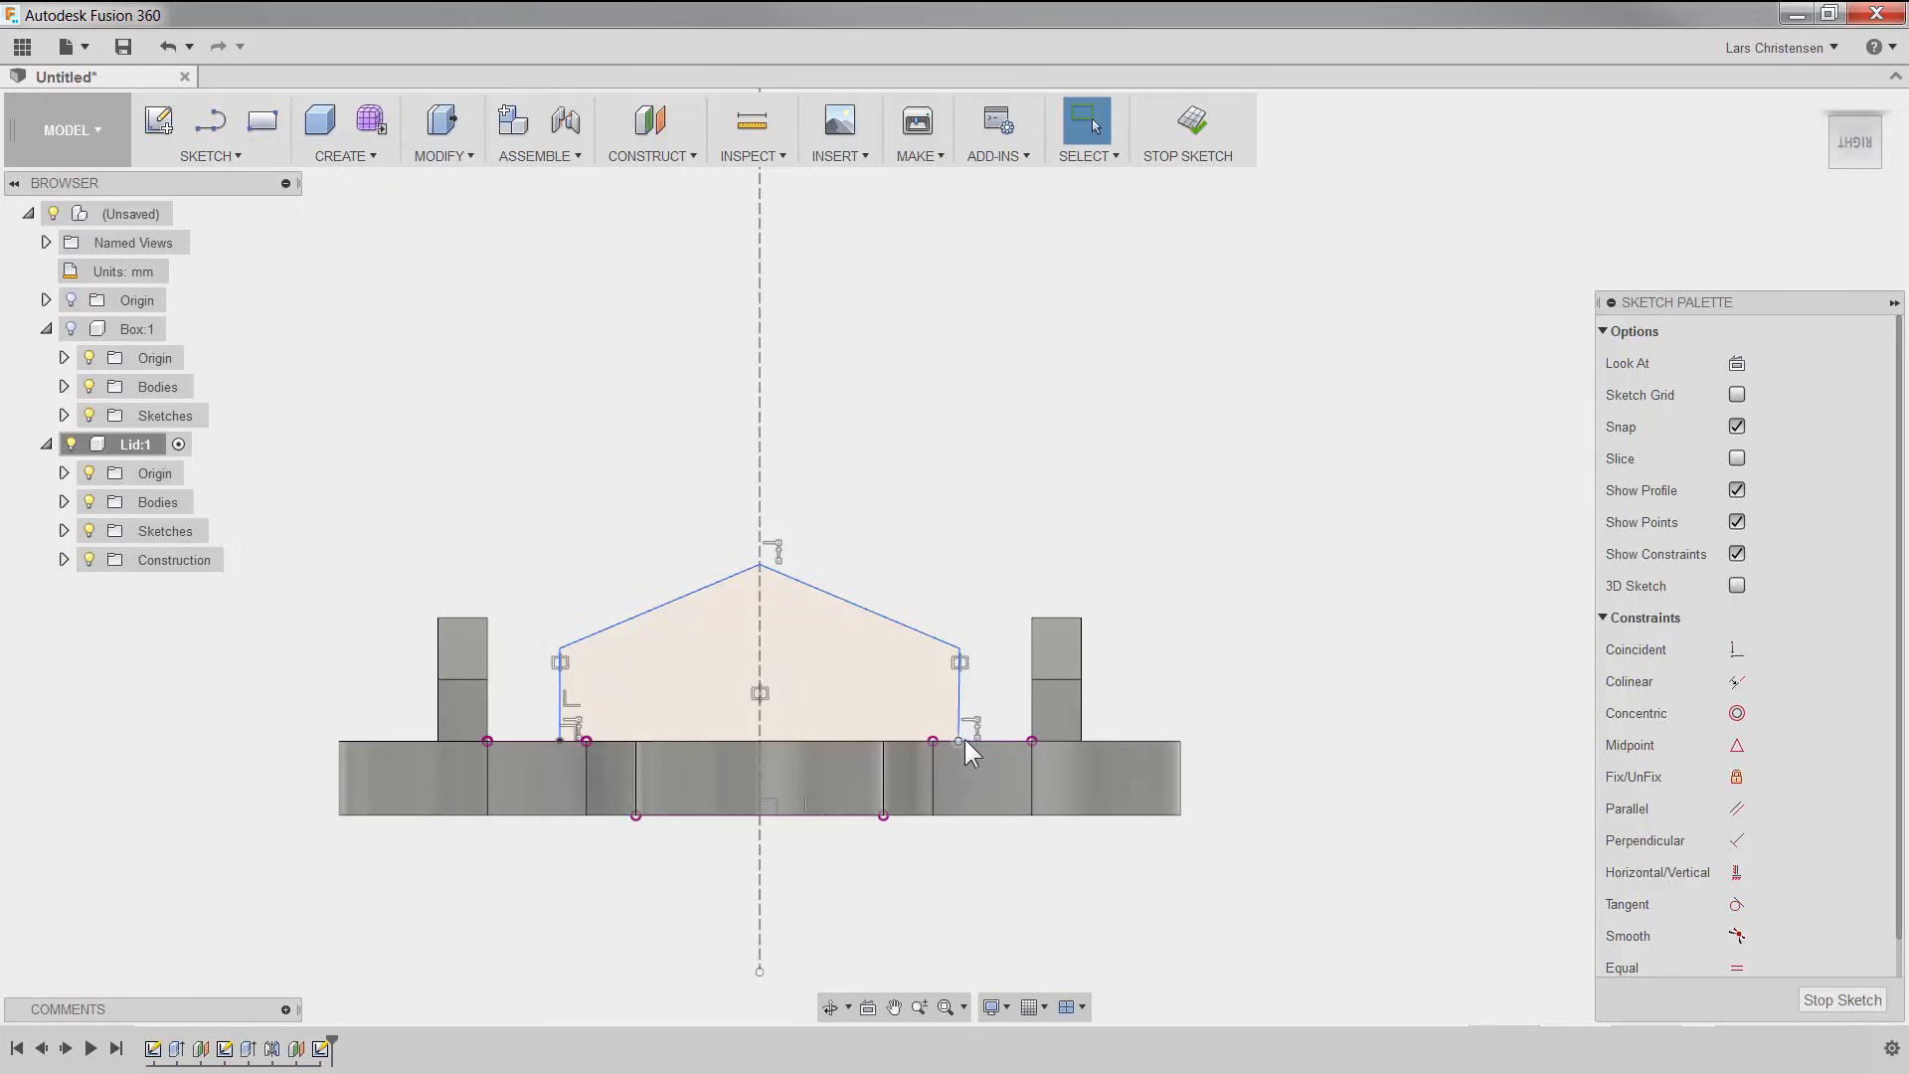
Step: Move the lower corner of the profile's slightly slanted side along the lid edge and constrain that side to vertical
drag(957, 738, 965, 740)
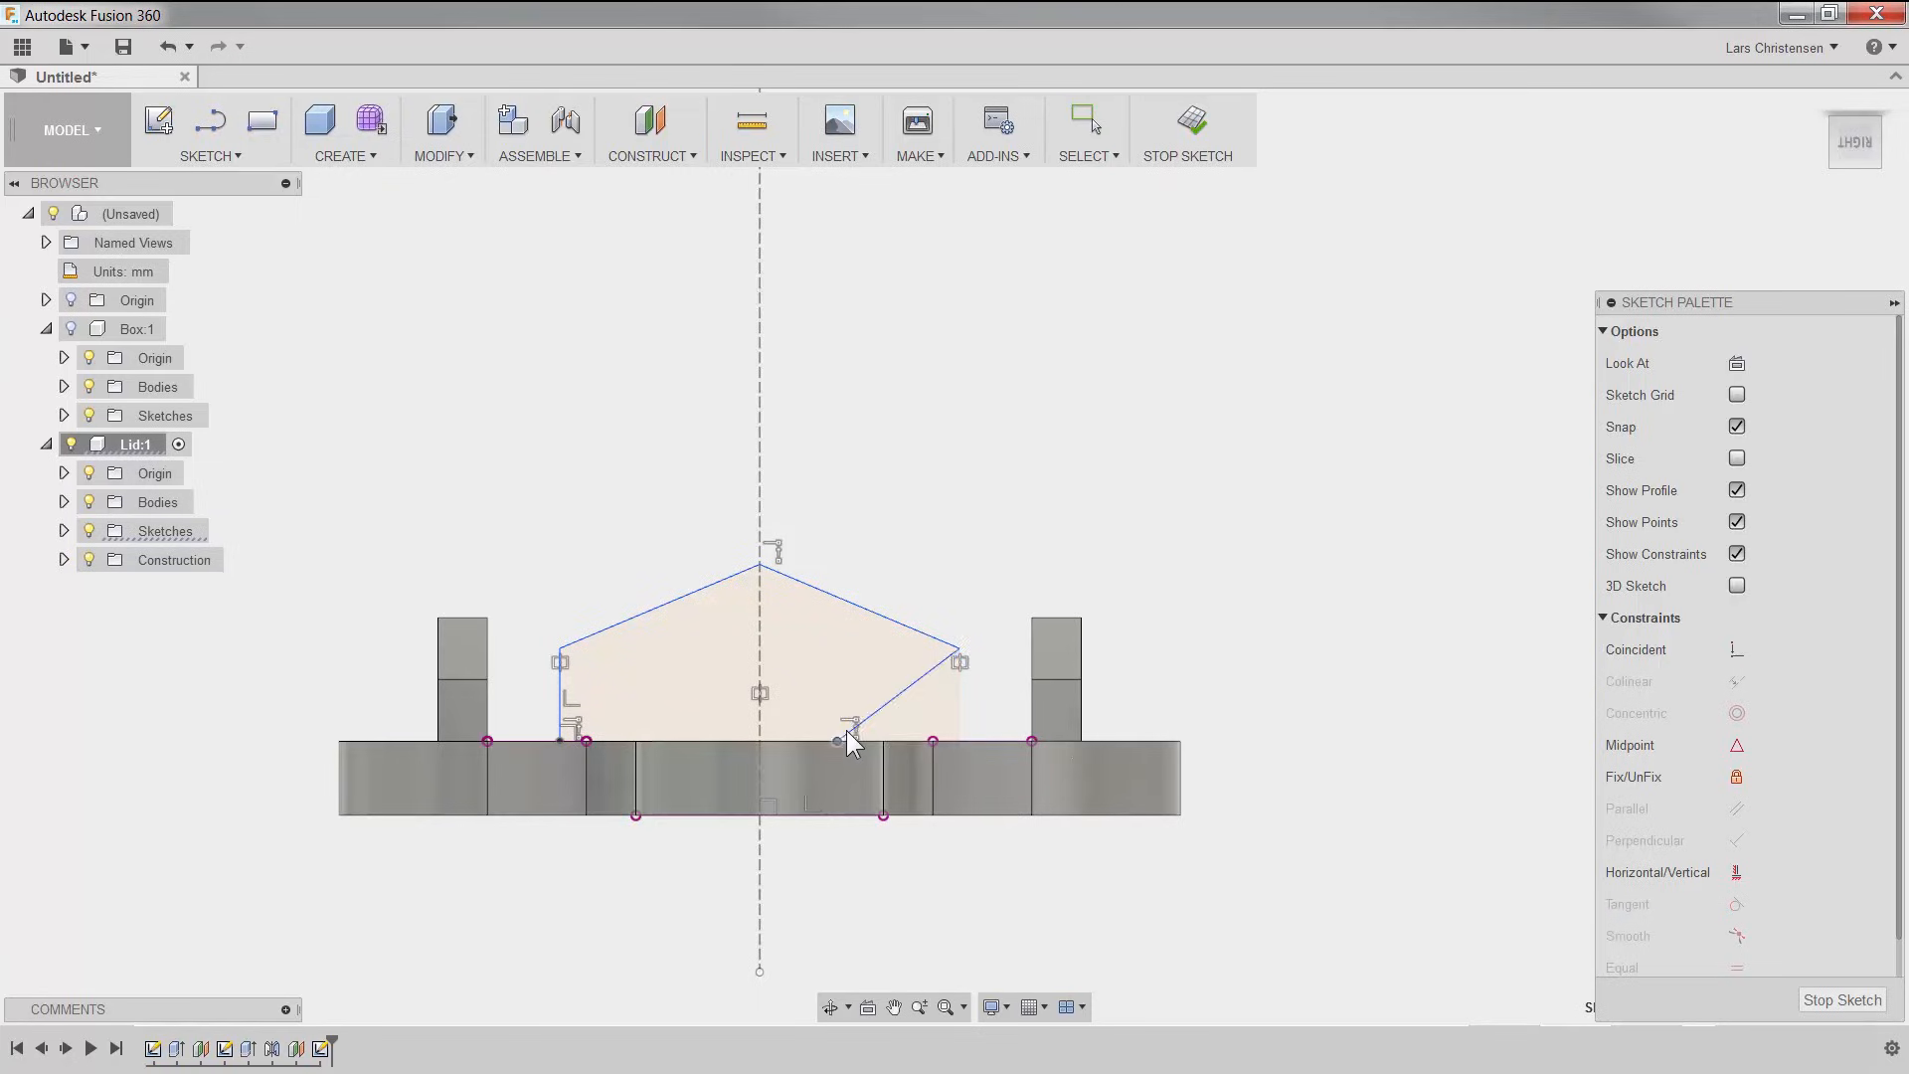
drag(840, 734, 985, 737)
click(1367, 804)
click(1737, 873)
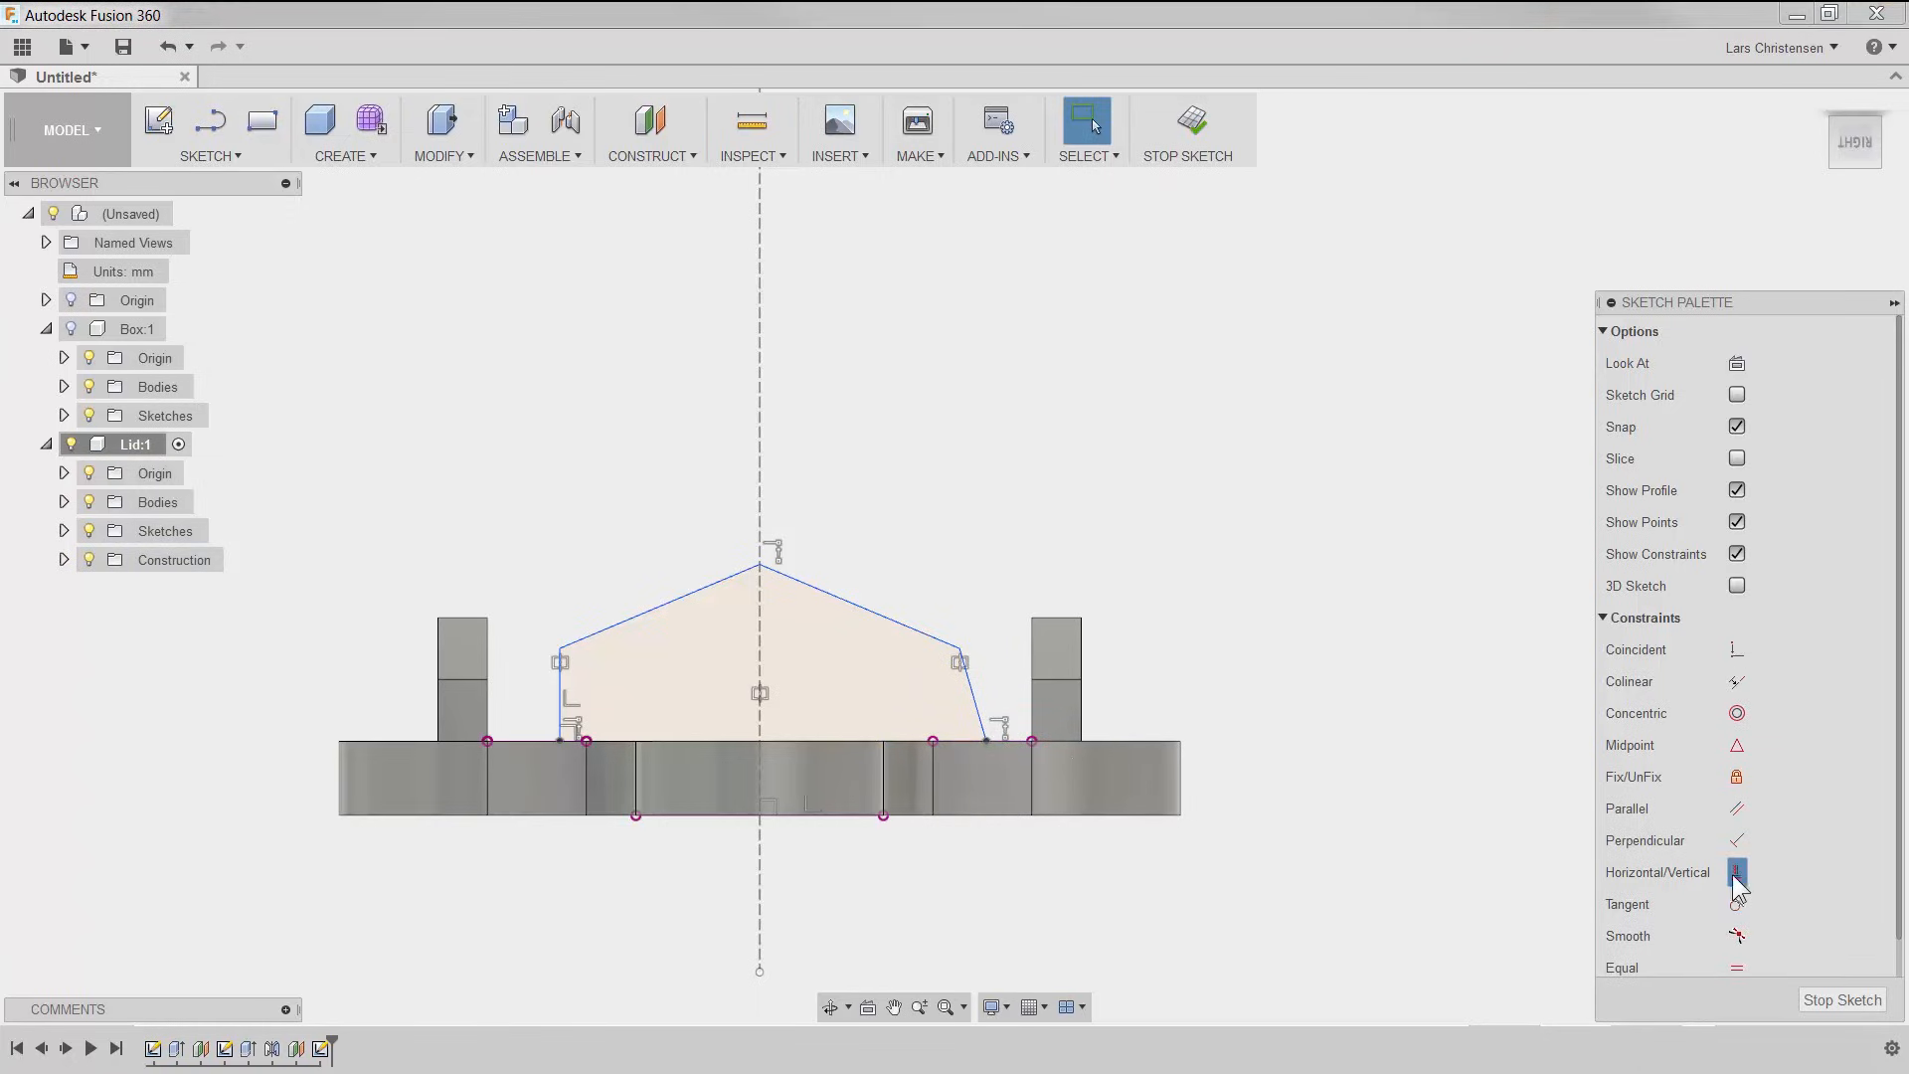
click(974, 703)
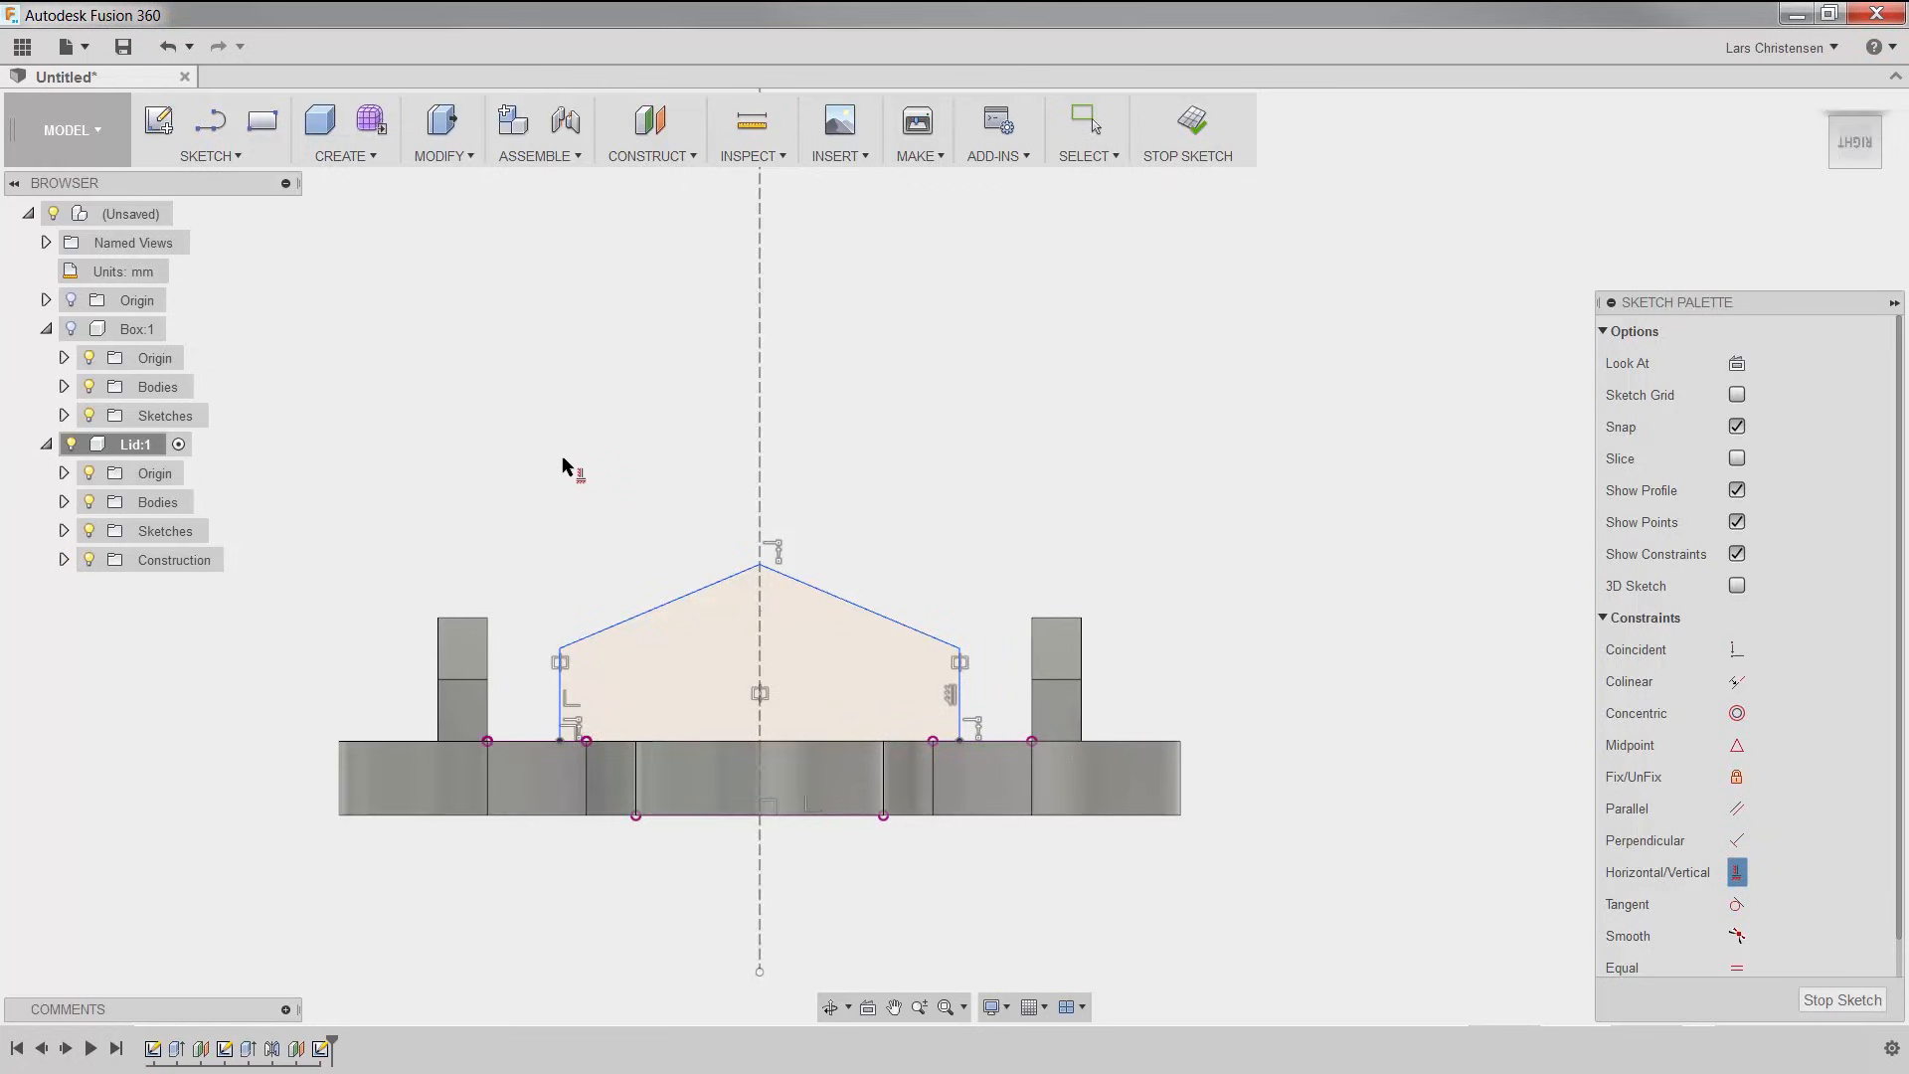
Step: Dimension the profile's vertical side to 2.5 mm and the height of its peak above the lid to 5 mm
key(d)
click(960, 693)
click(1002, 696)
text(2.5)
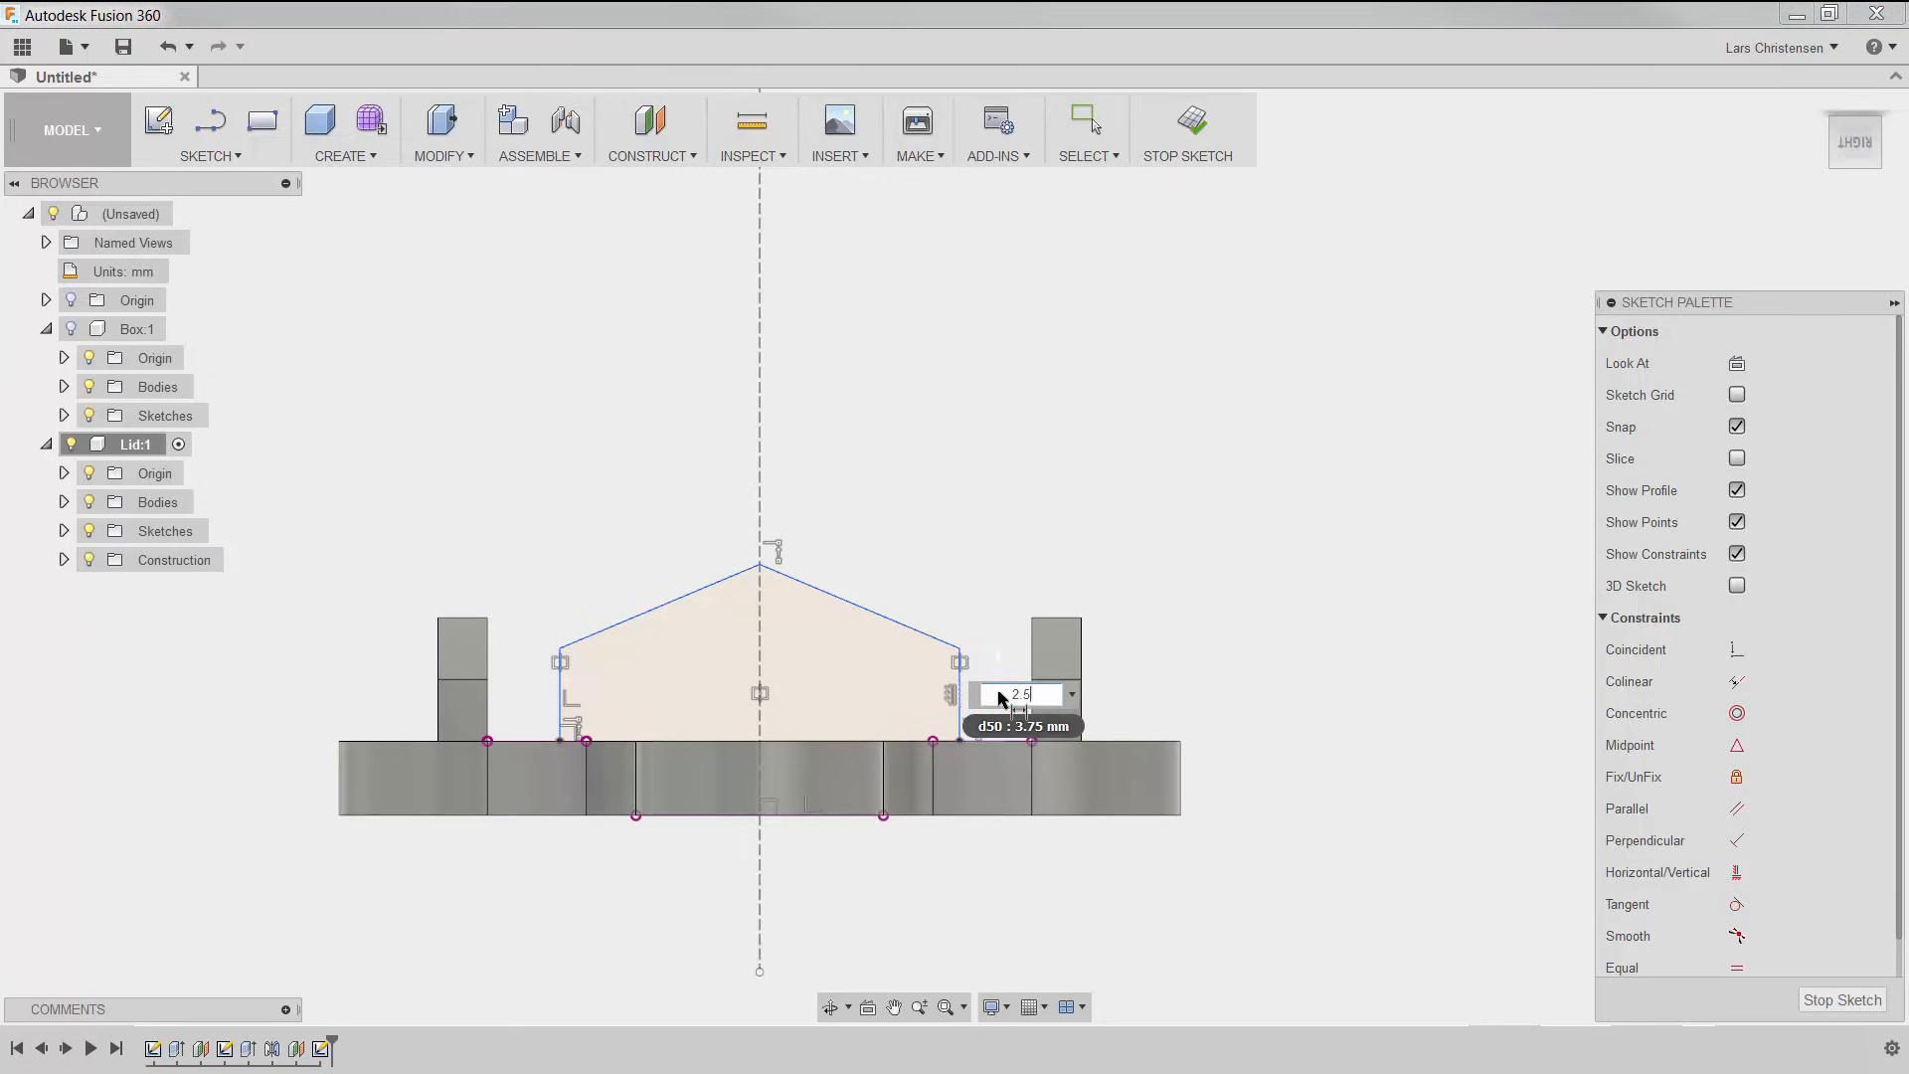
key(Return)
click(760, 584)
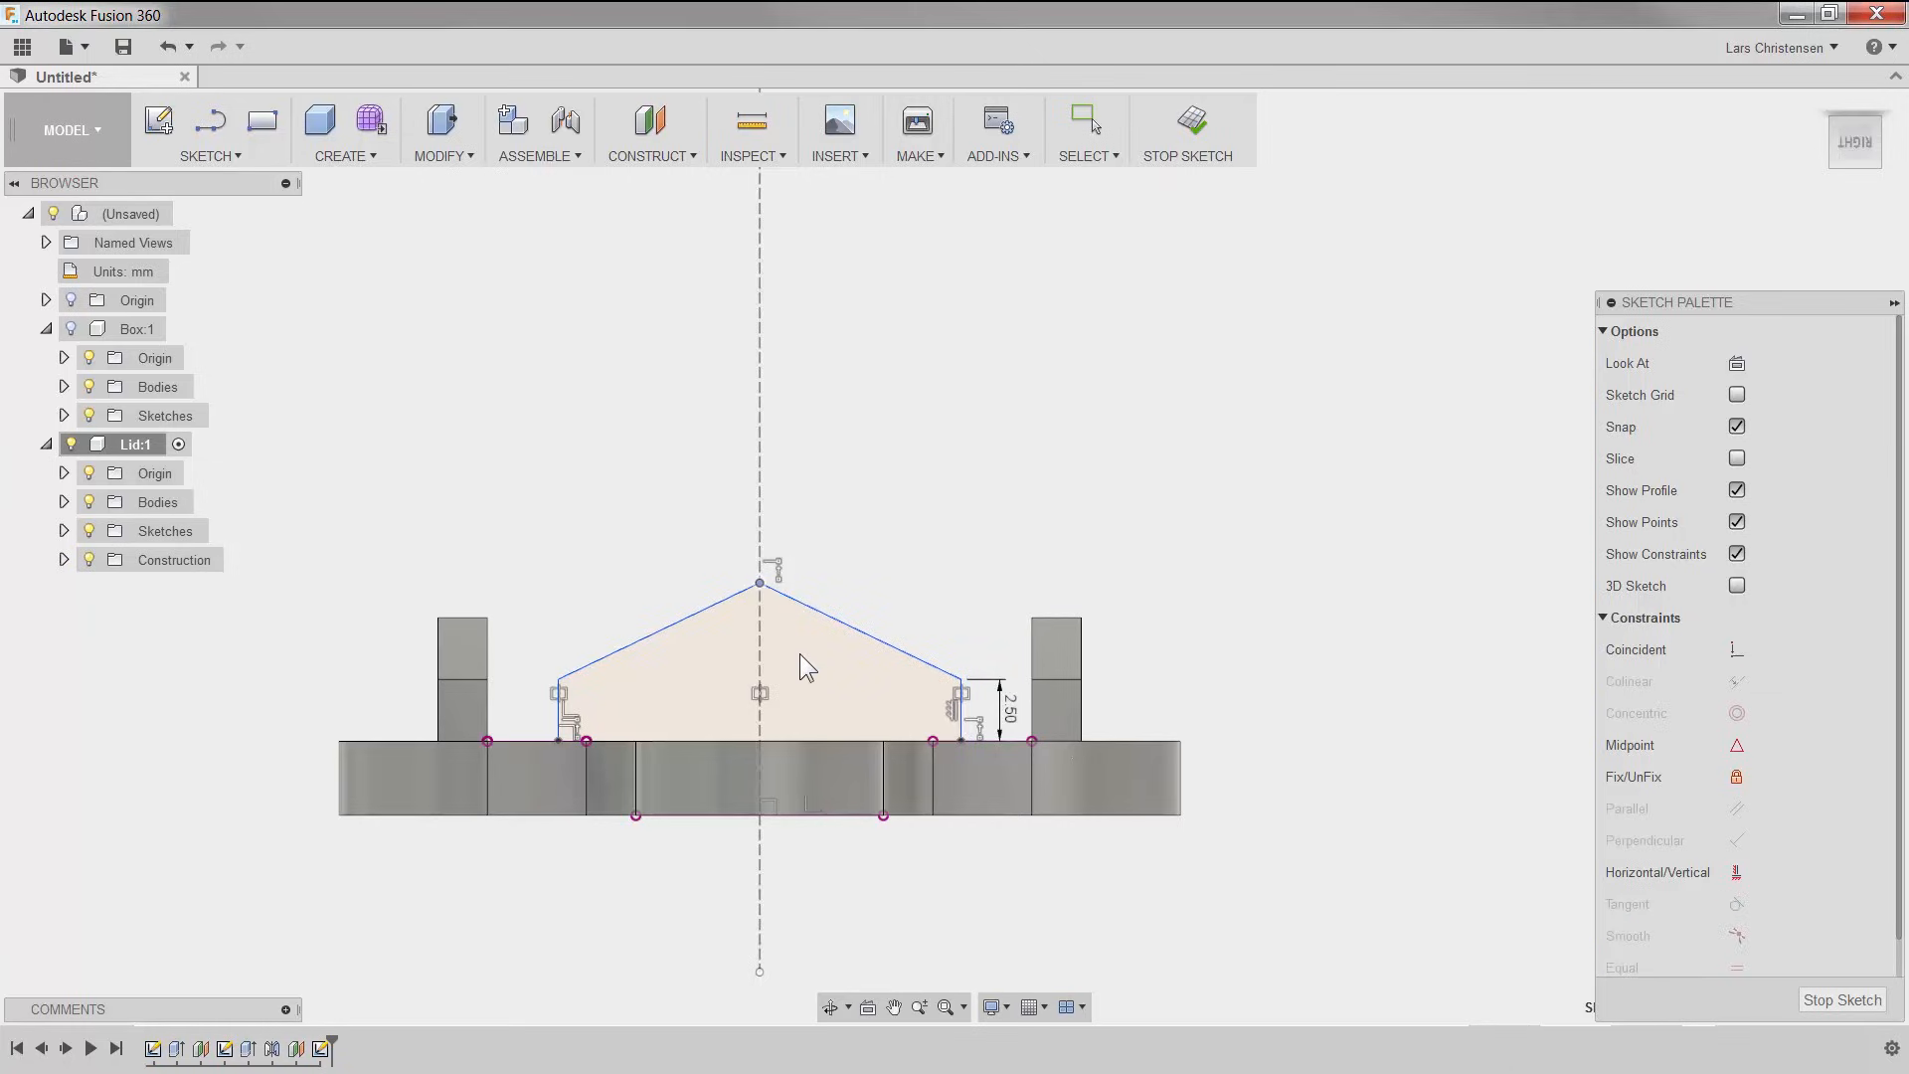
click(807, 742)
click(1129, 664)
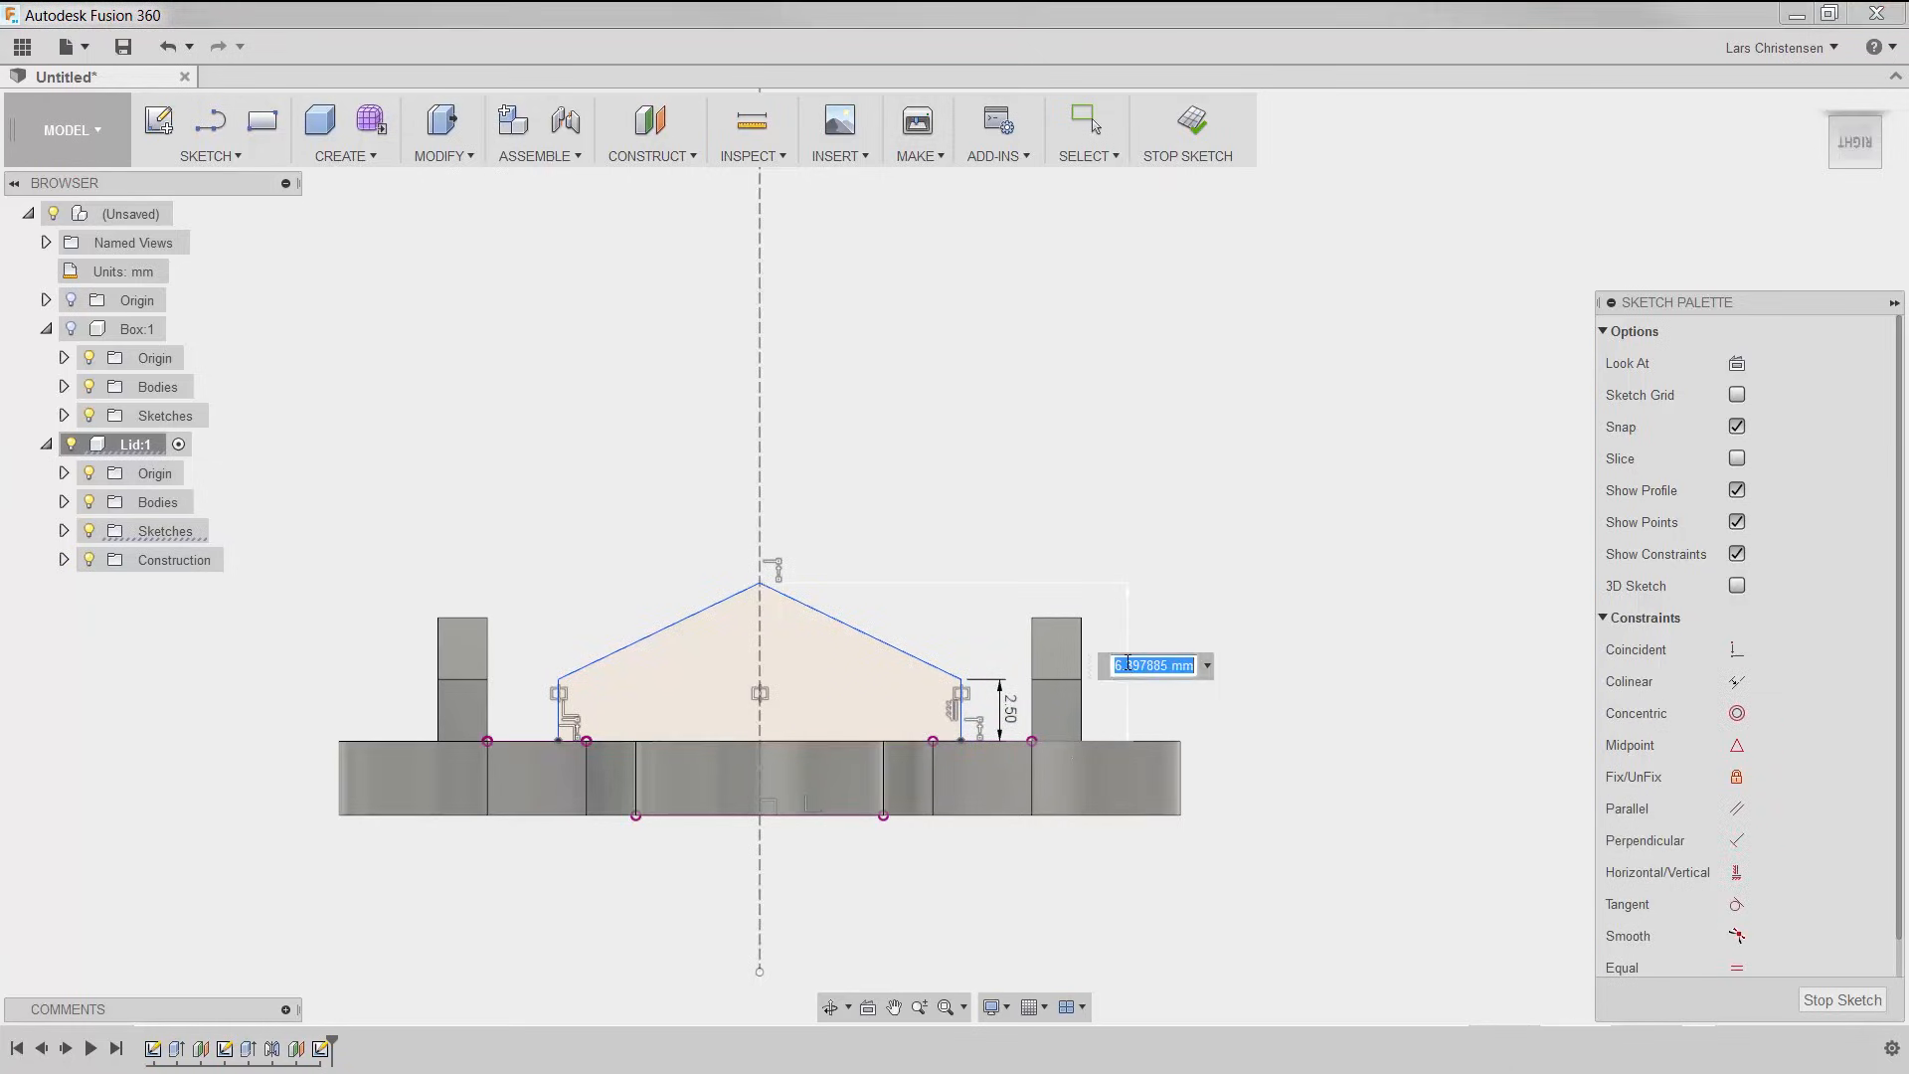
text(5)
key(Return)
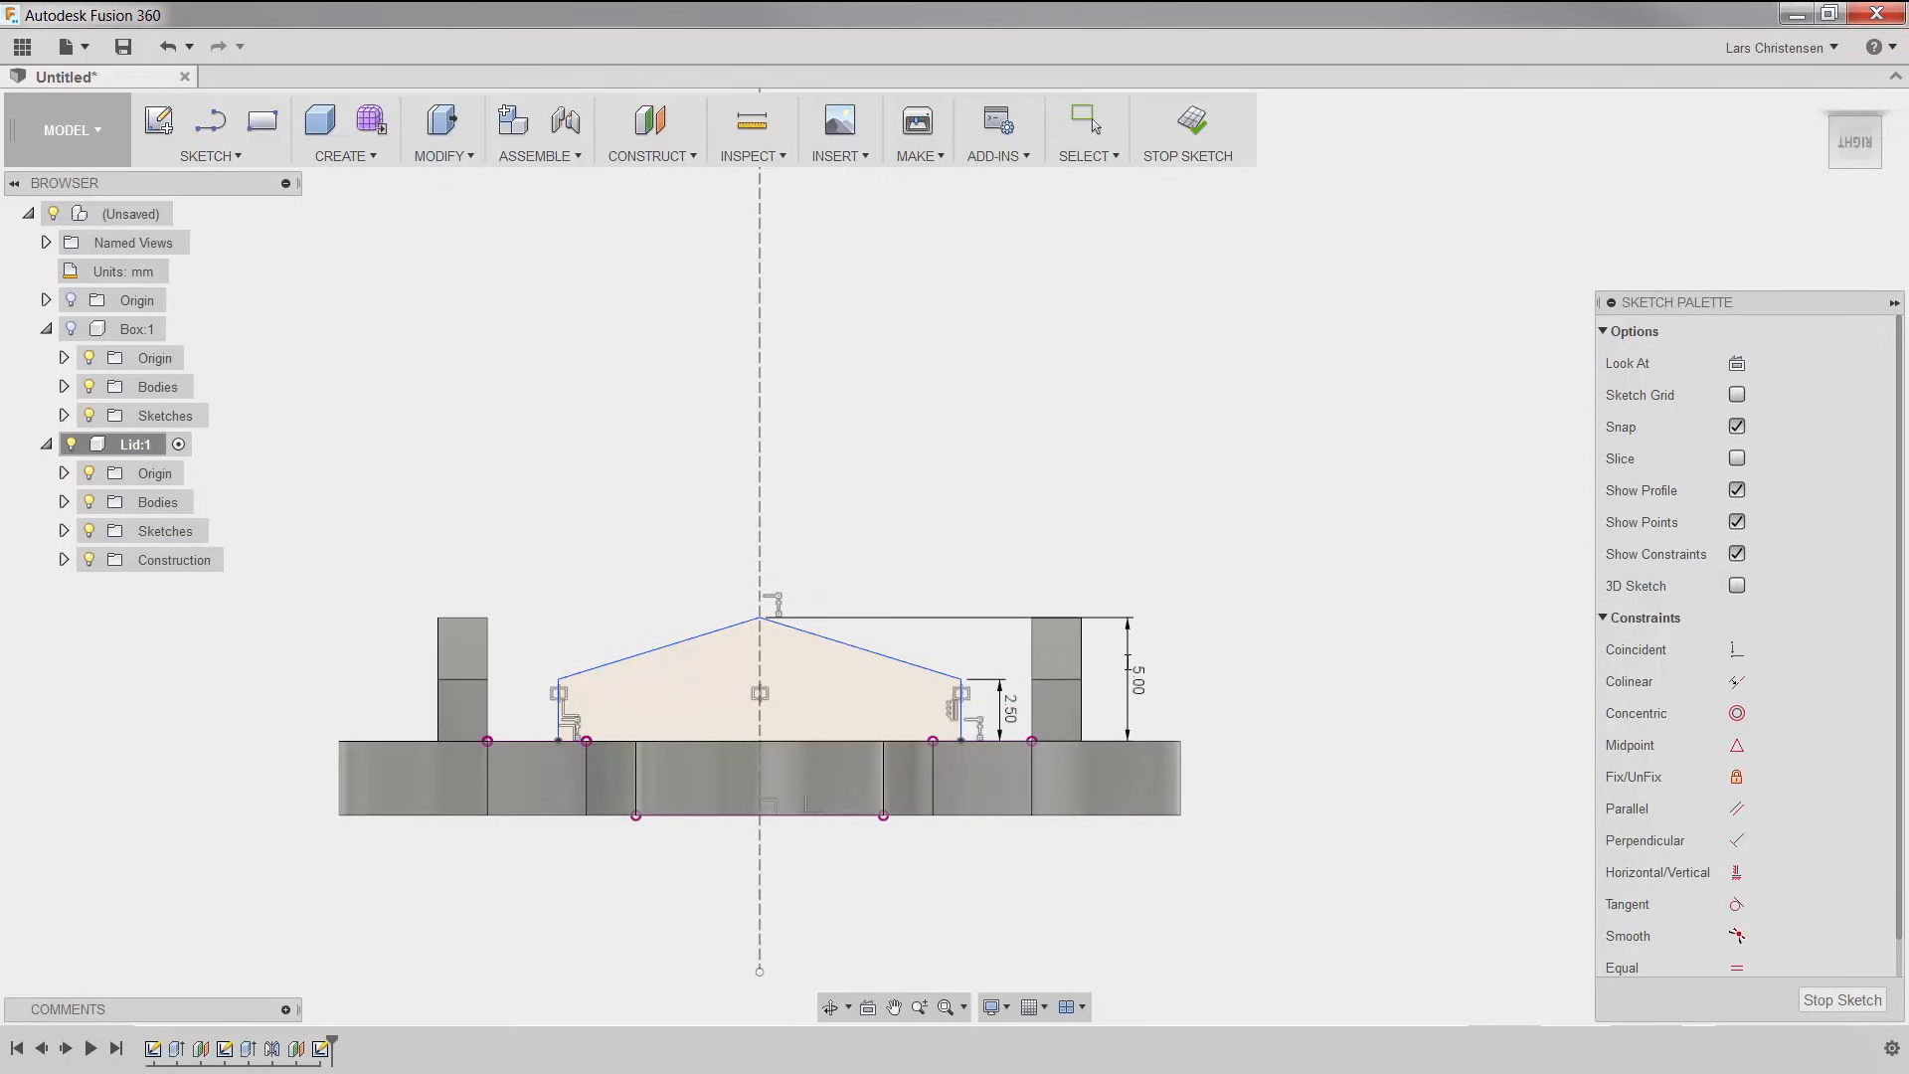
Step: Dimension the width between the profile's two vertical sides to 18 mm
click(557, 716)
click(961, 720)
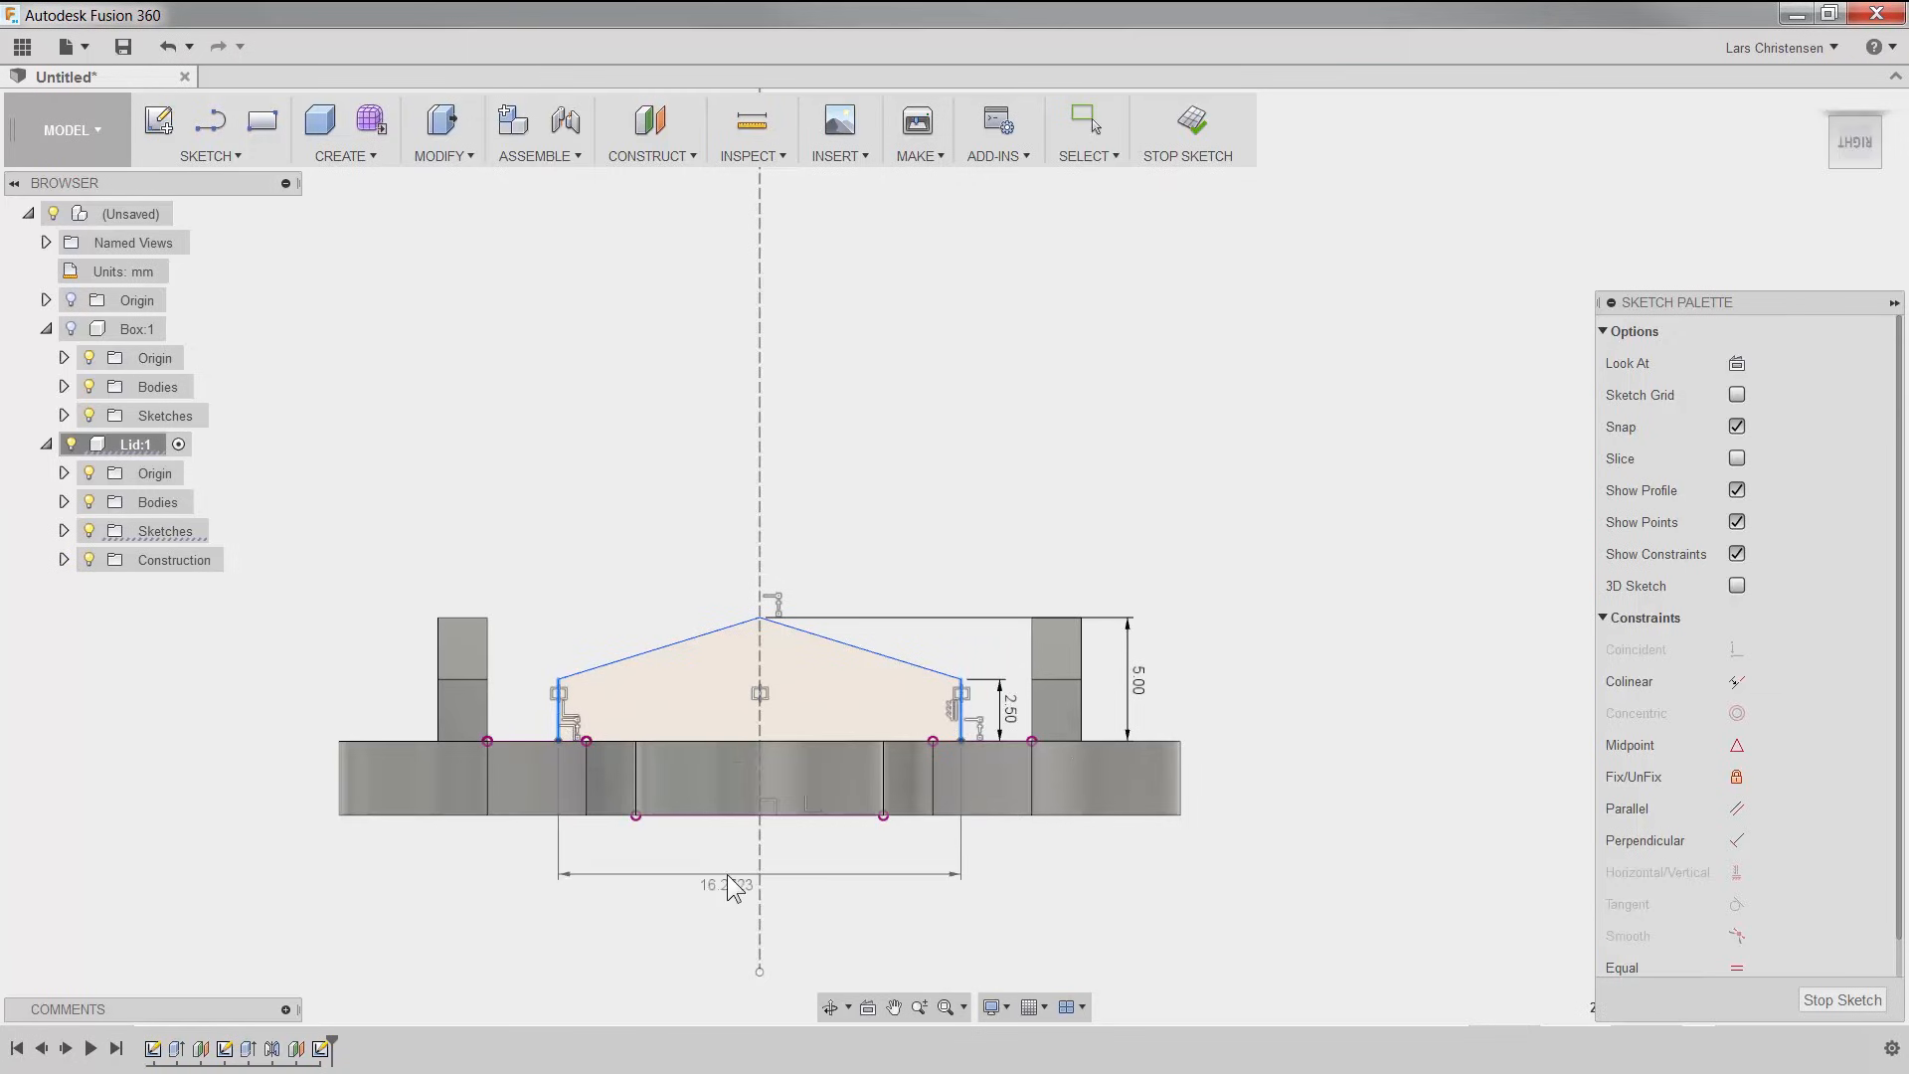
click(743, 877)
text(18)
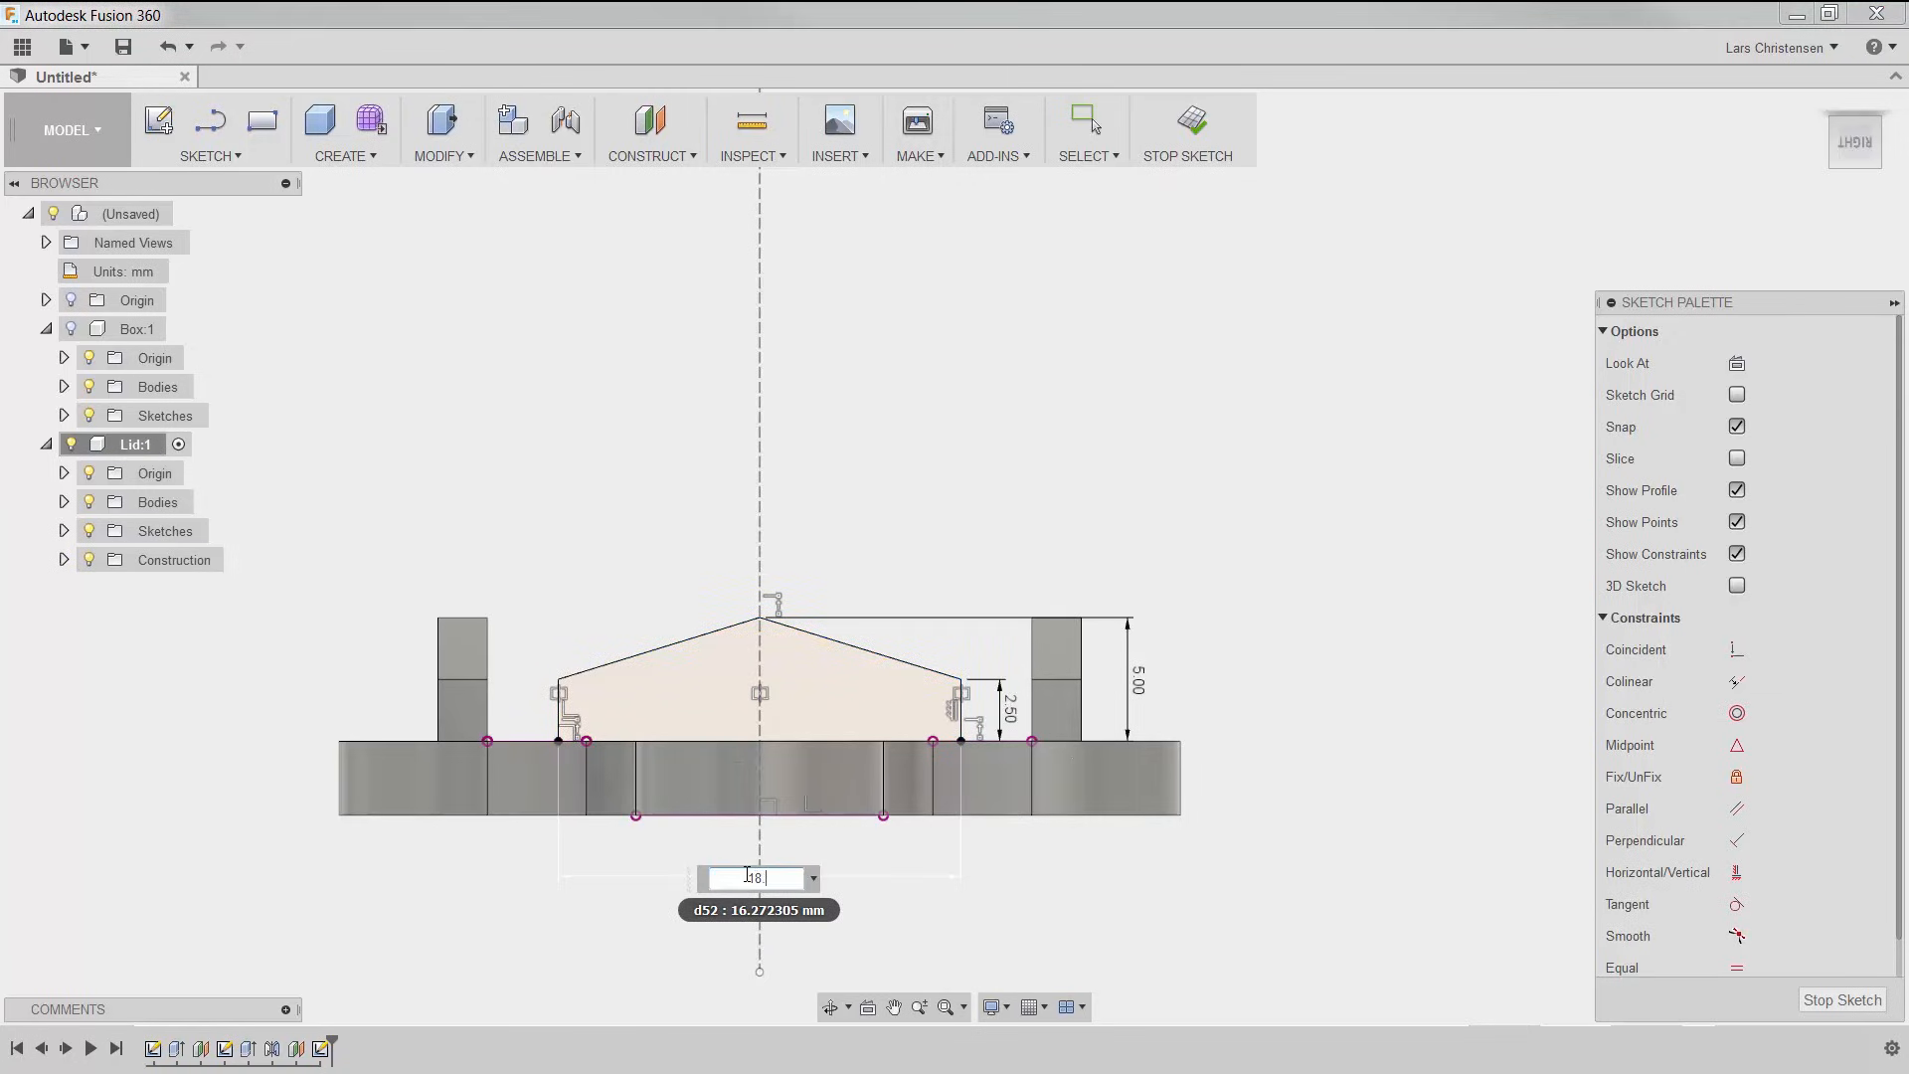
key(Return)
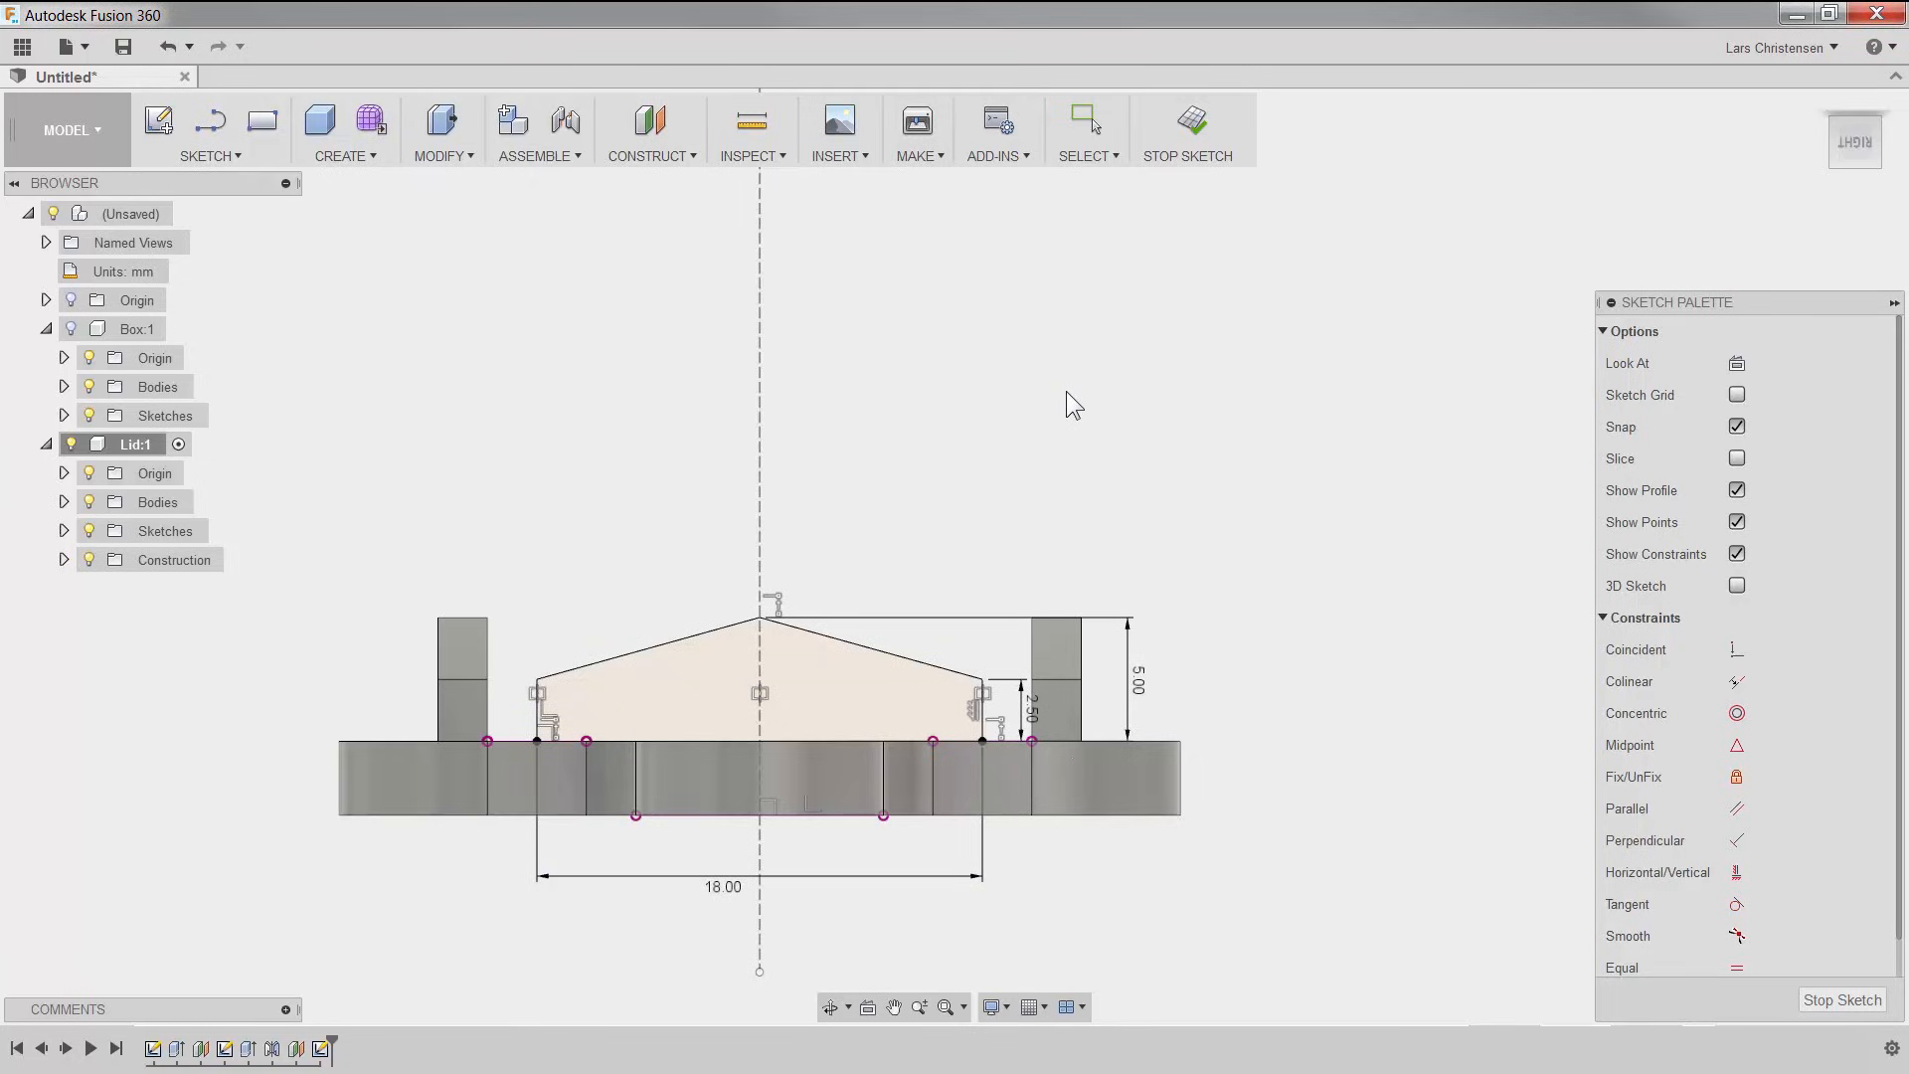
Step: Extrude the peaked profile -2 mm toward the middle of the lid, joining it to the lid as an end rib
key(q)
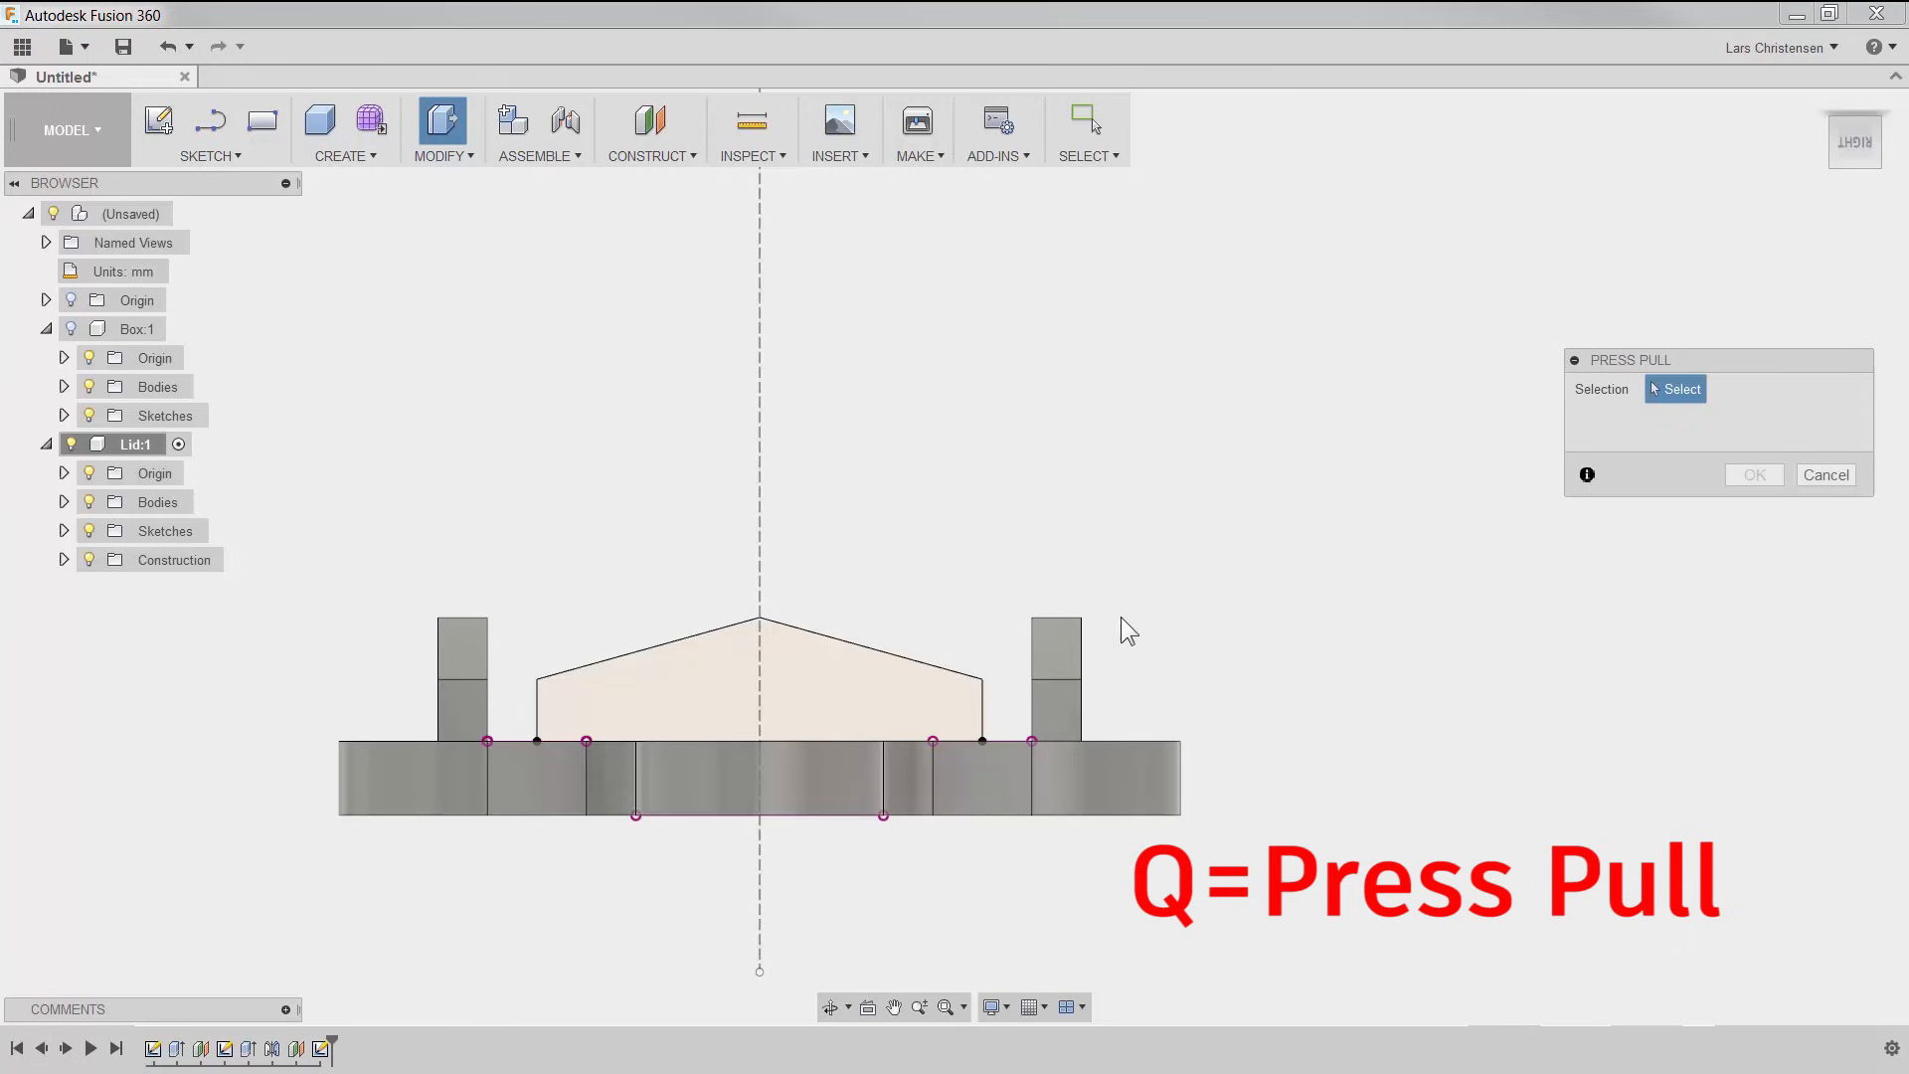
shift+middle_drag(928, 575, 941, 661)
click(837, 666)
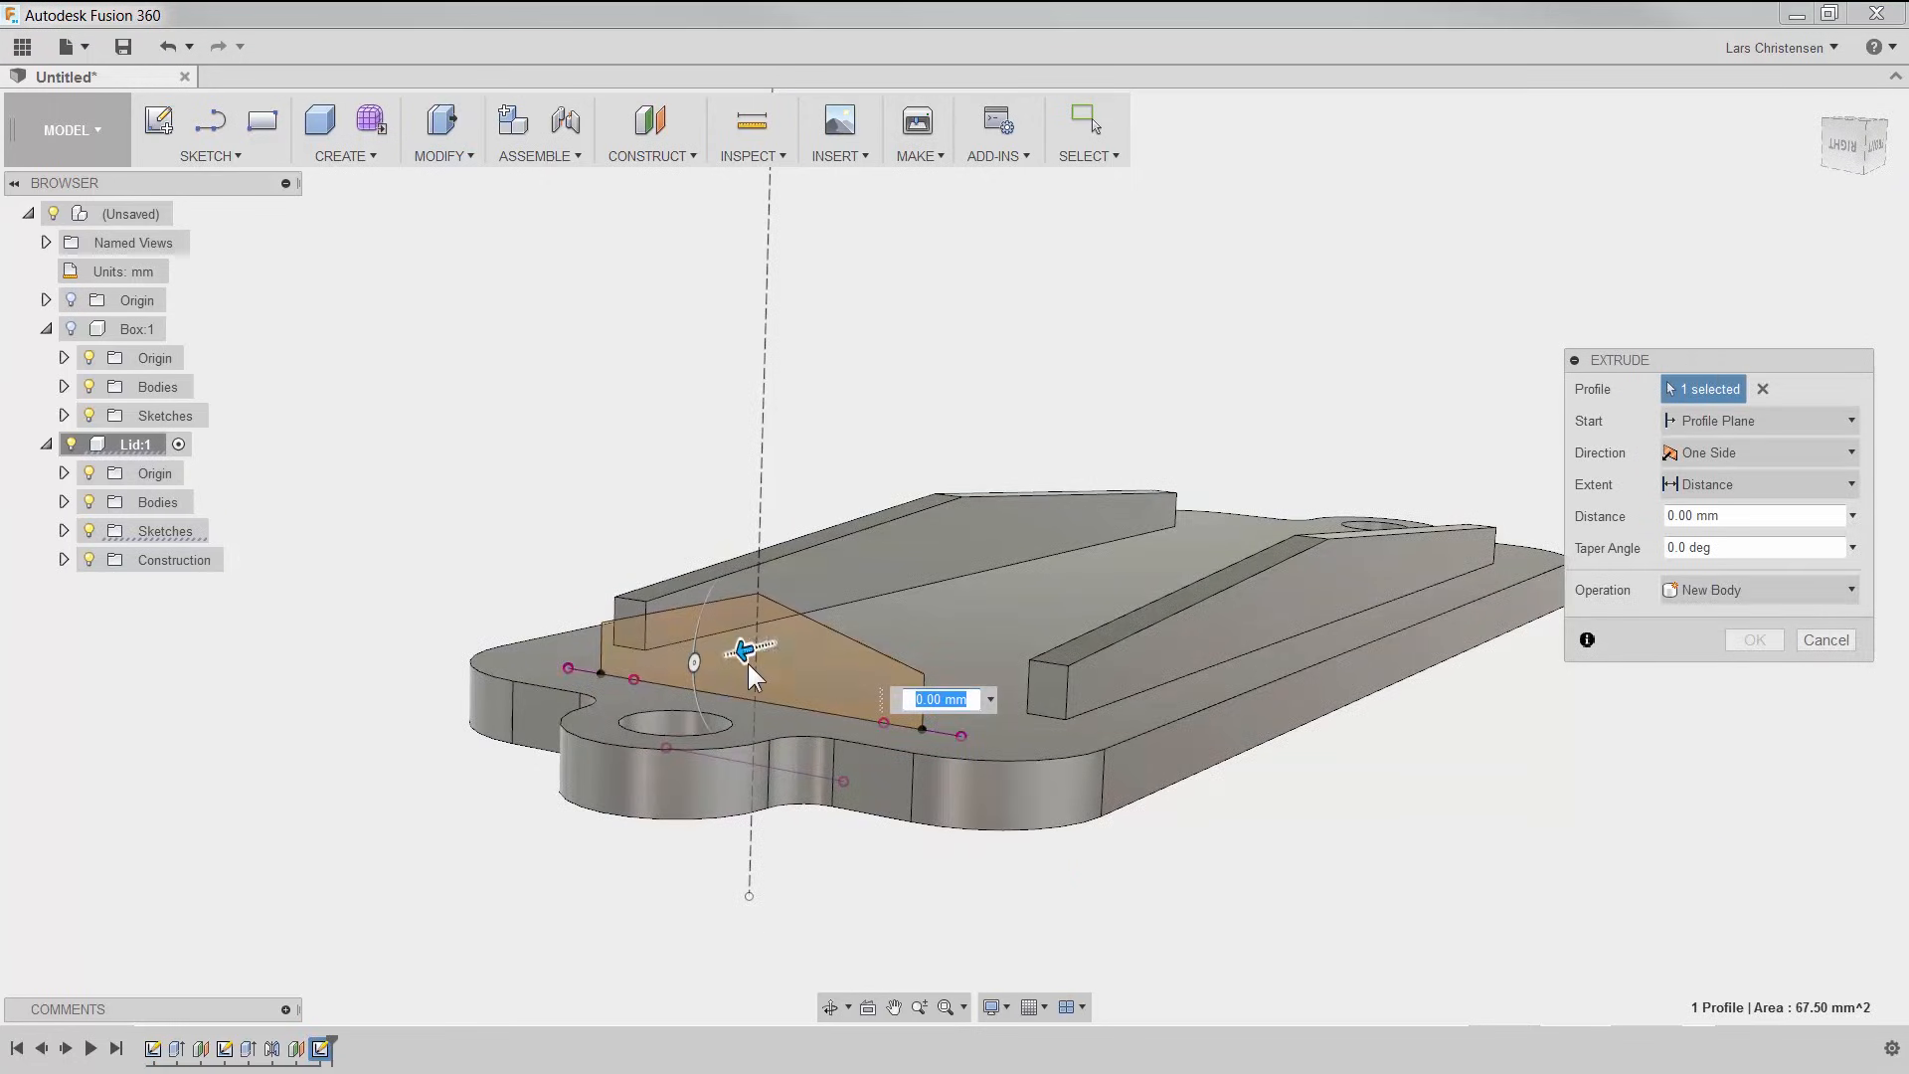
drag(747, 652, 774, 649)
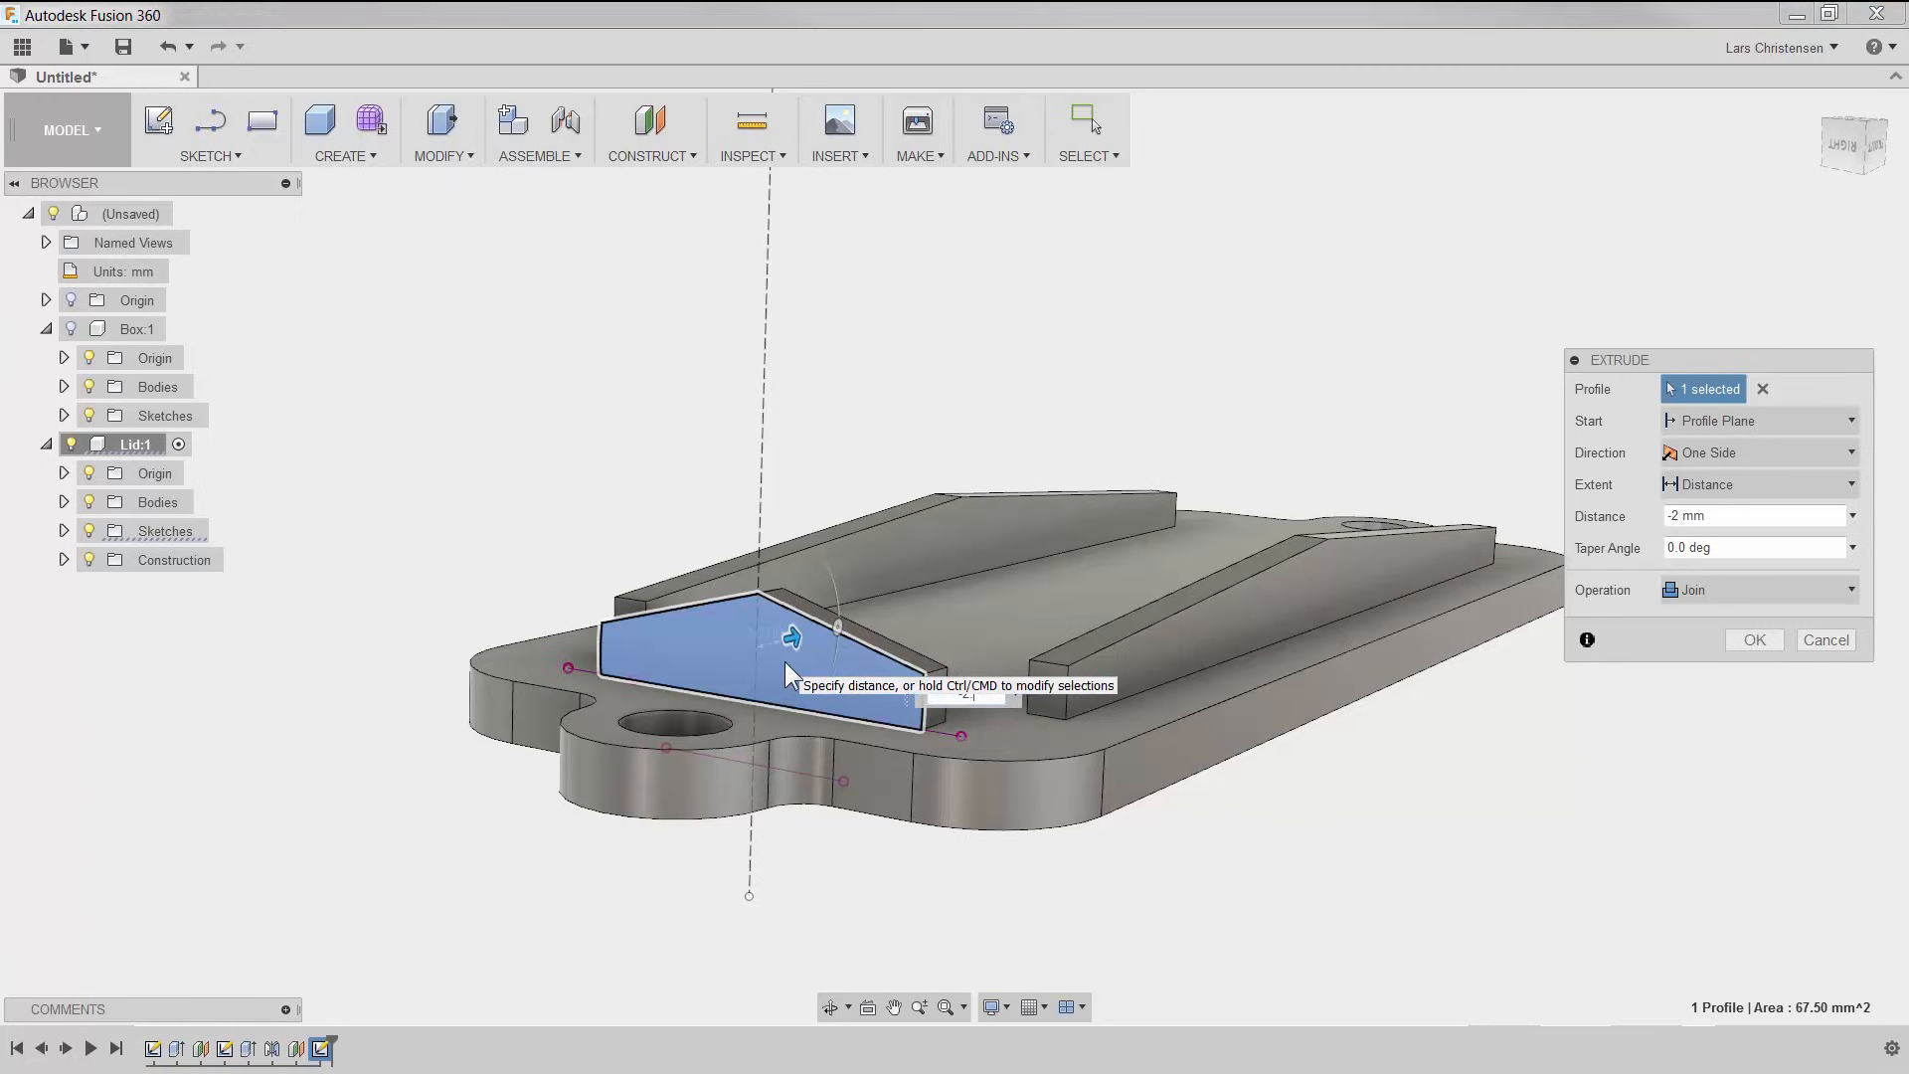
key(Return)
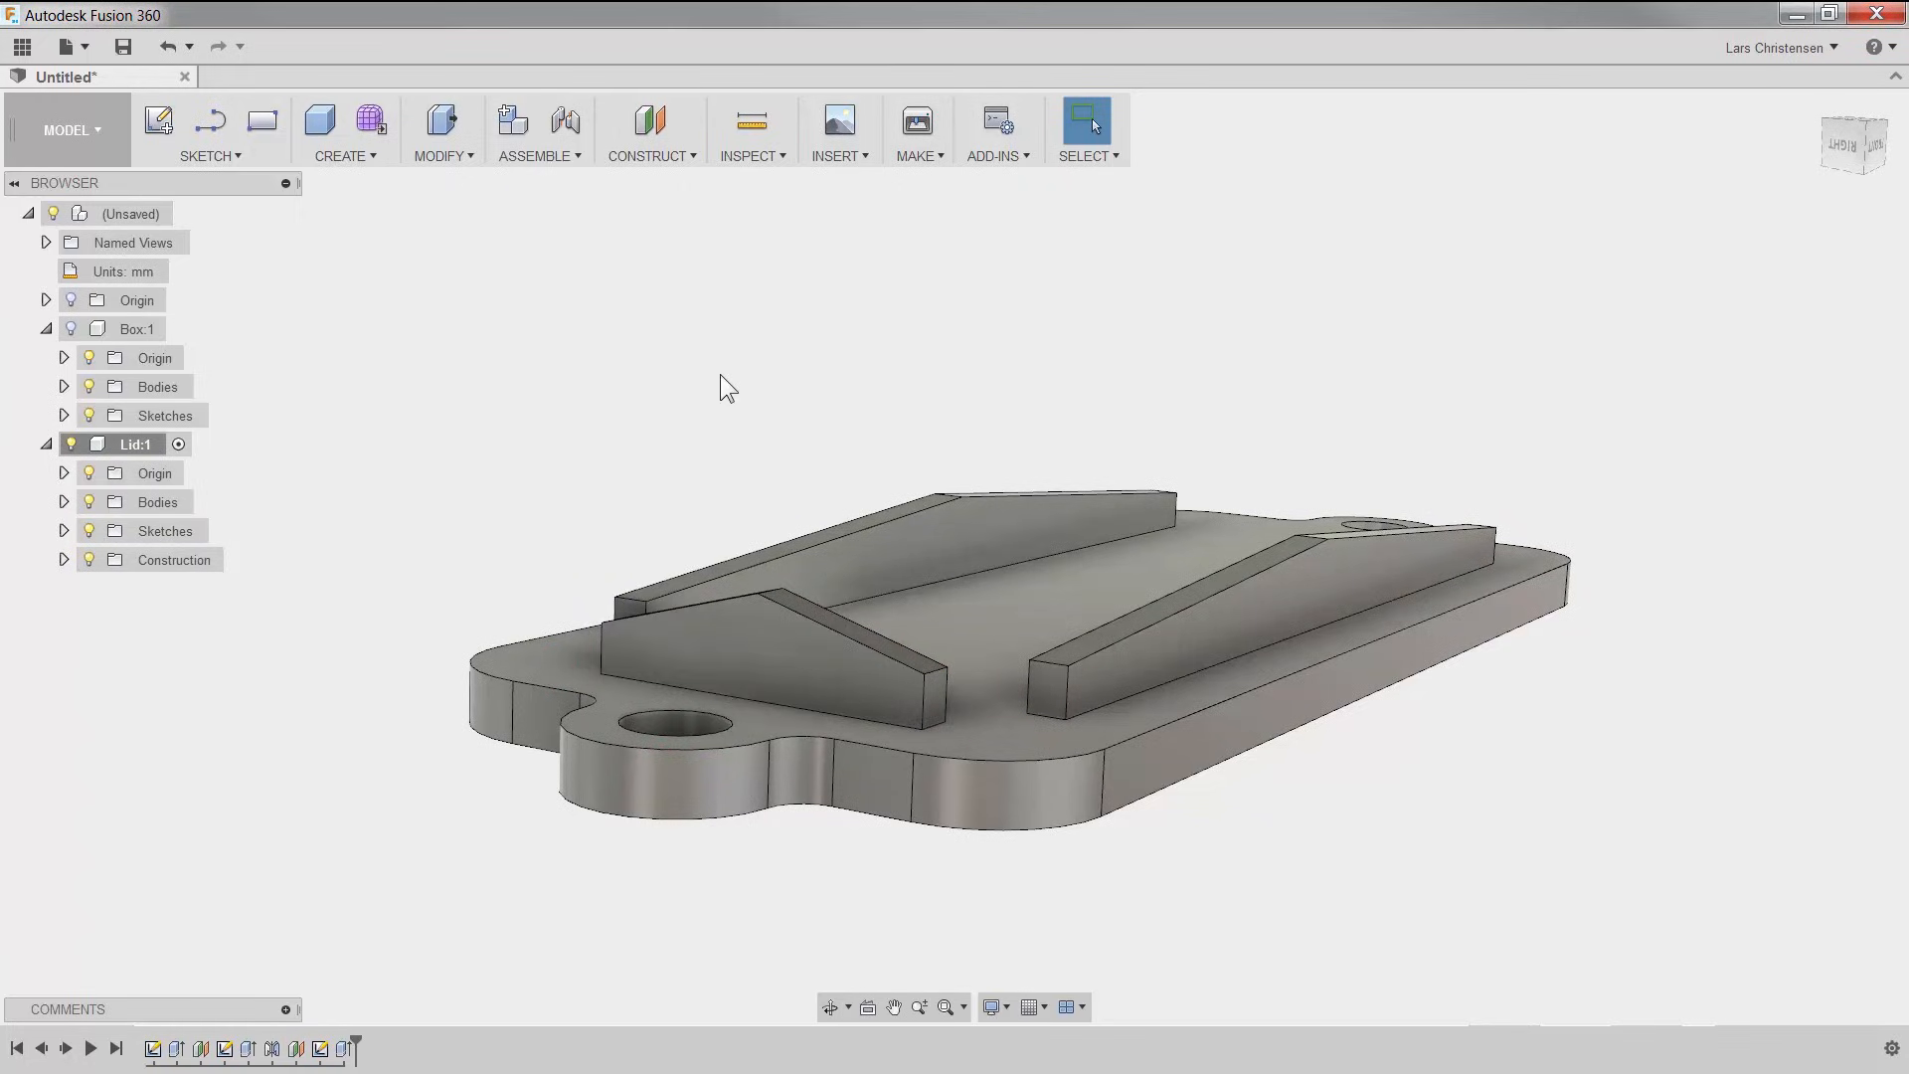
Step: Mirror the end rib feature to the opposite end of the lid about the origin plane crossing its length
scroll(706, 391, down, 3)
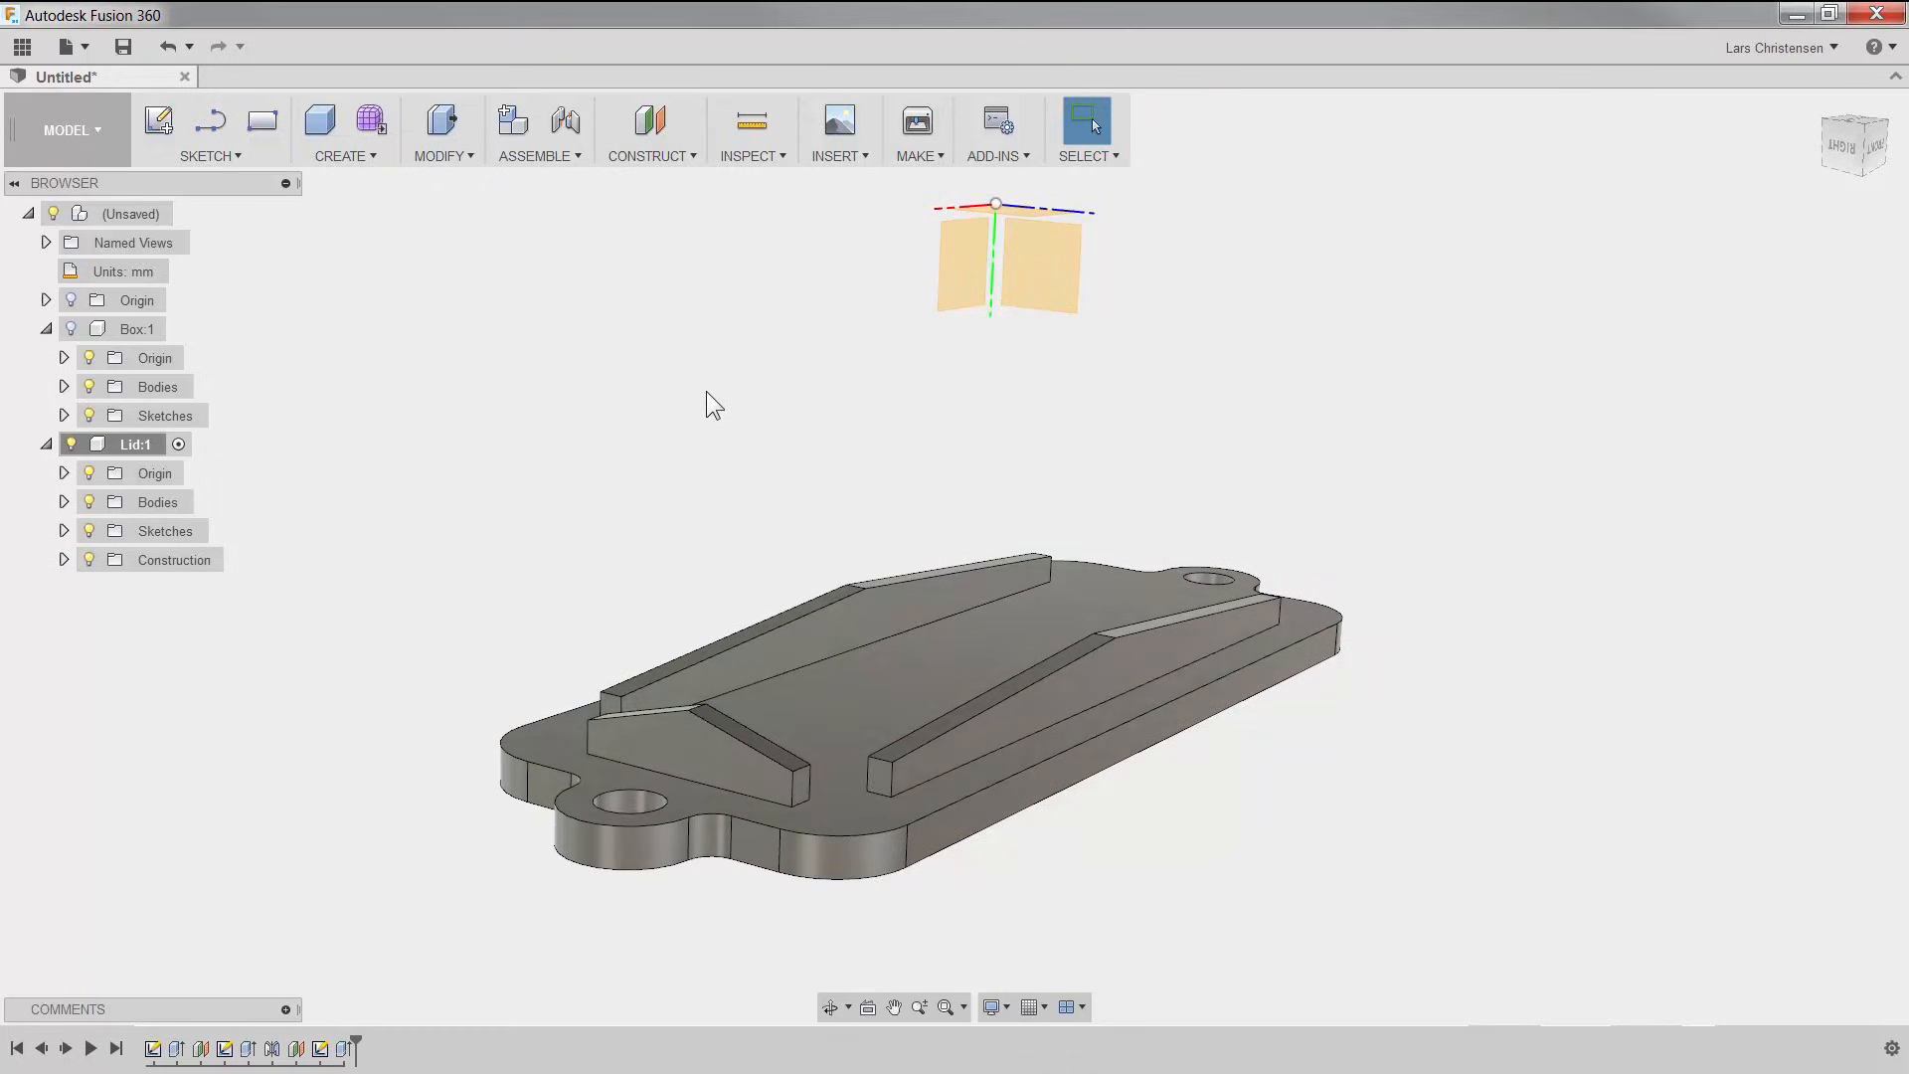
key(s)
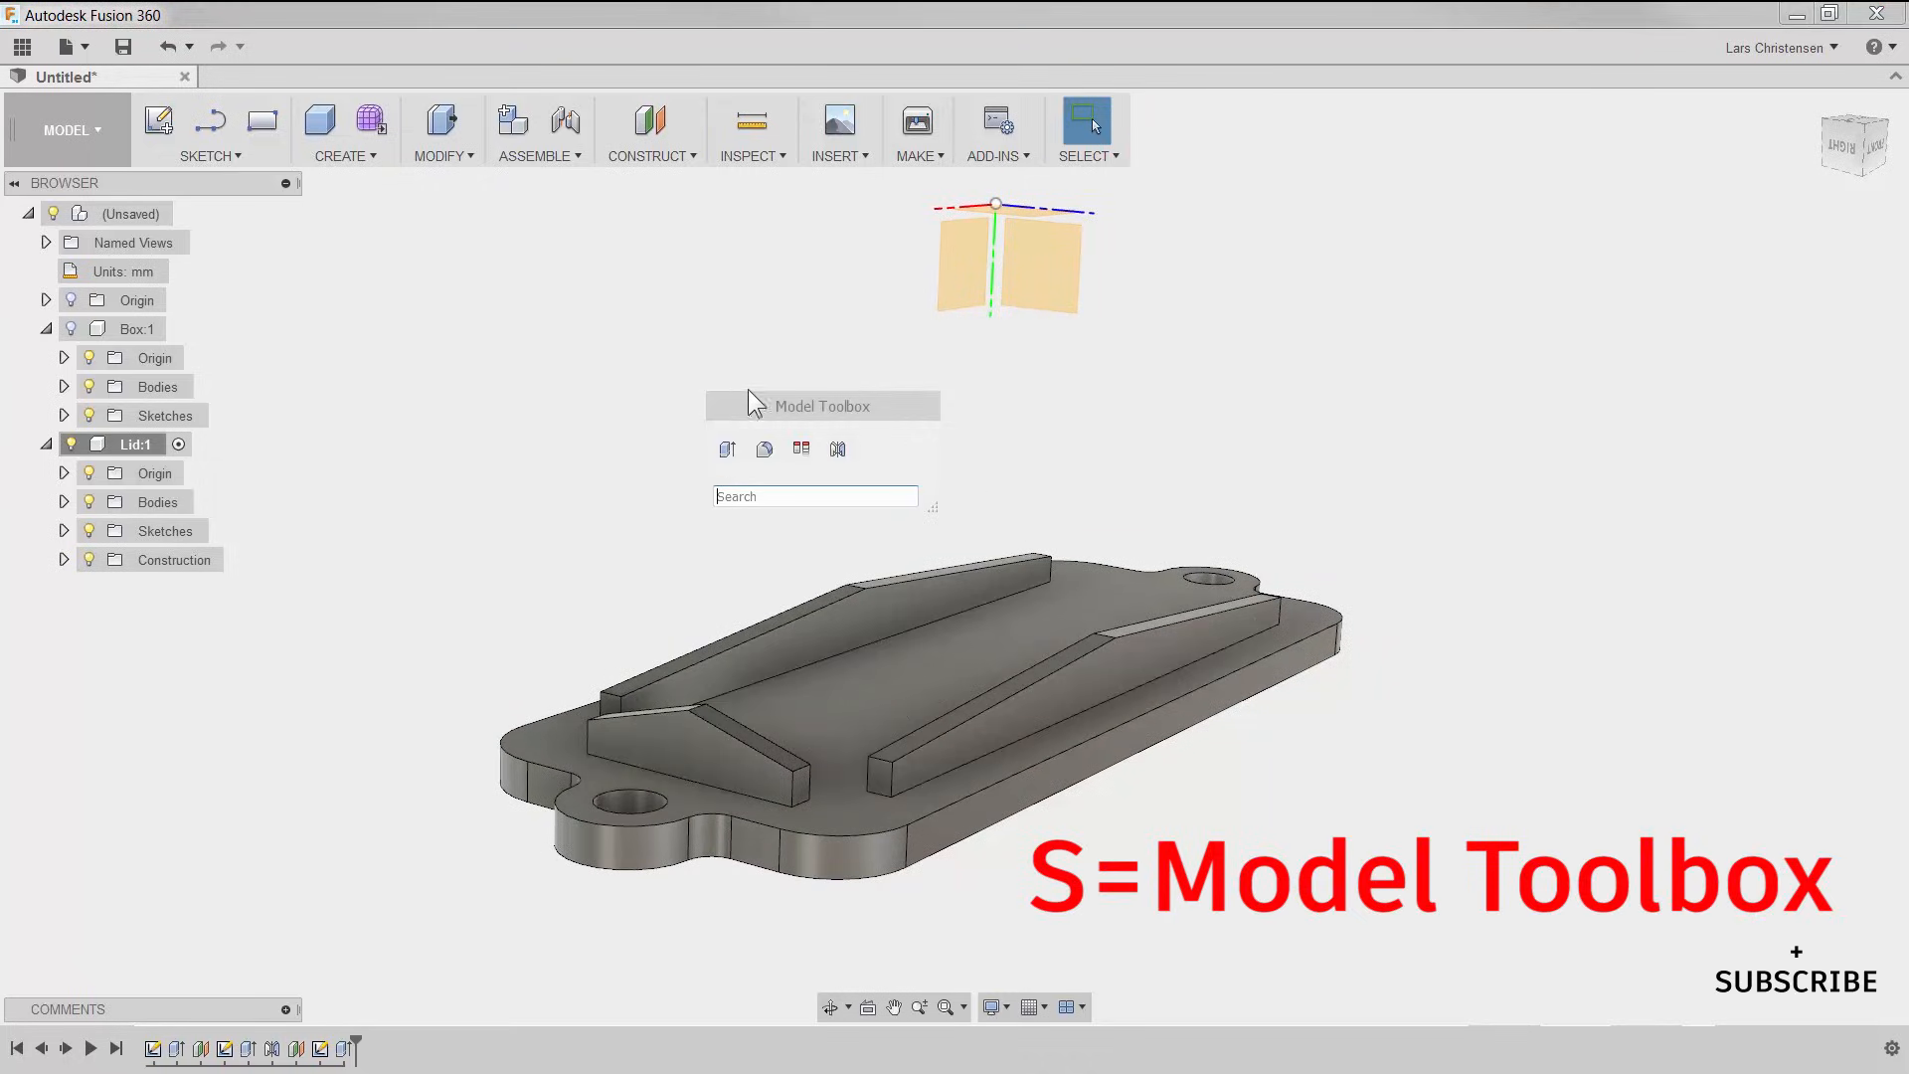
click(839, 449)
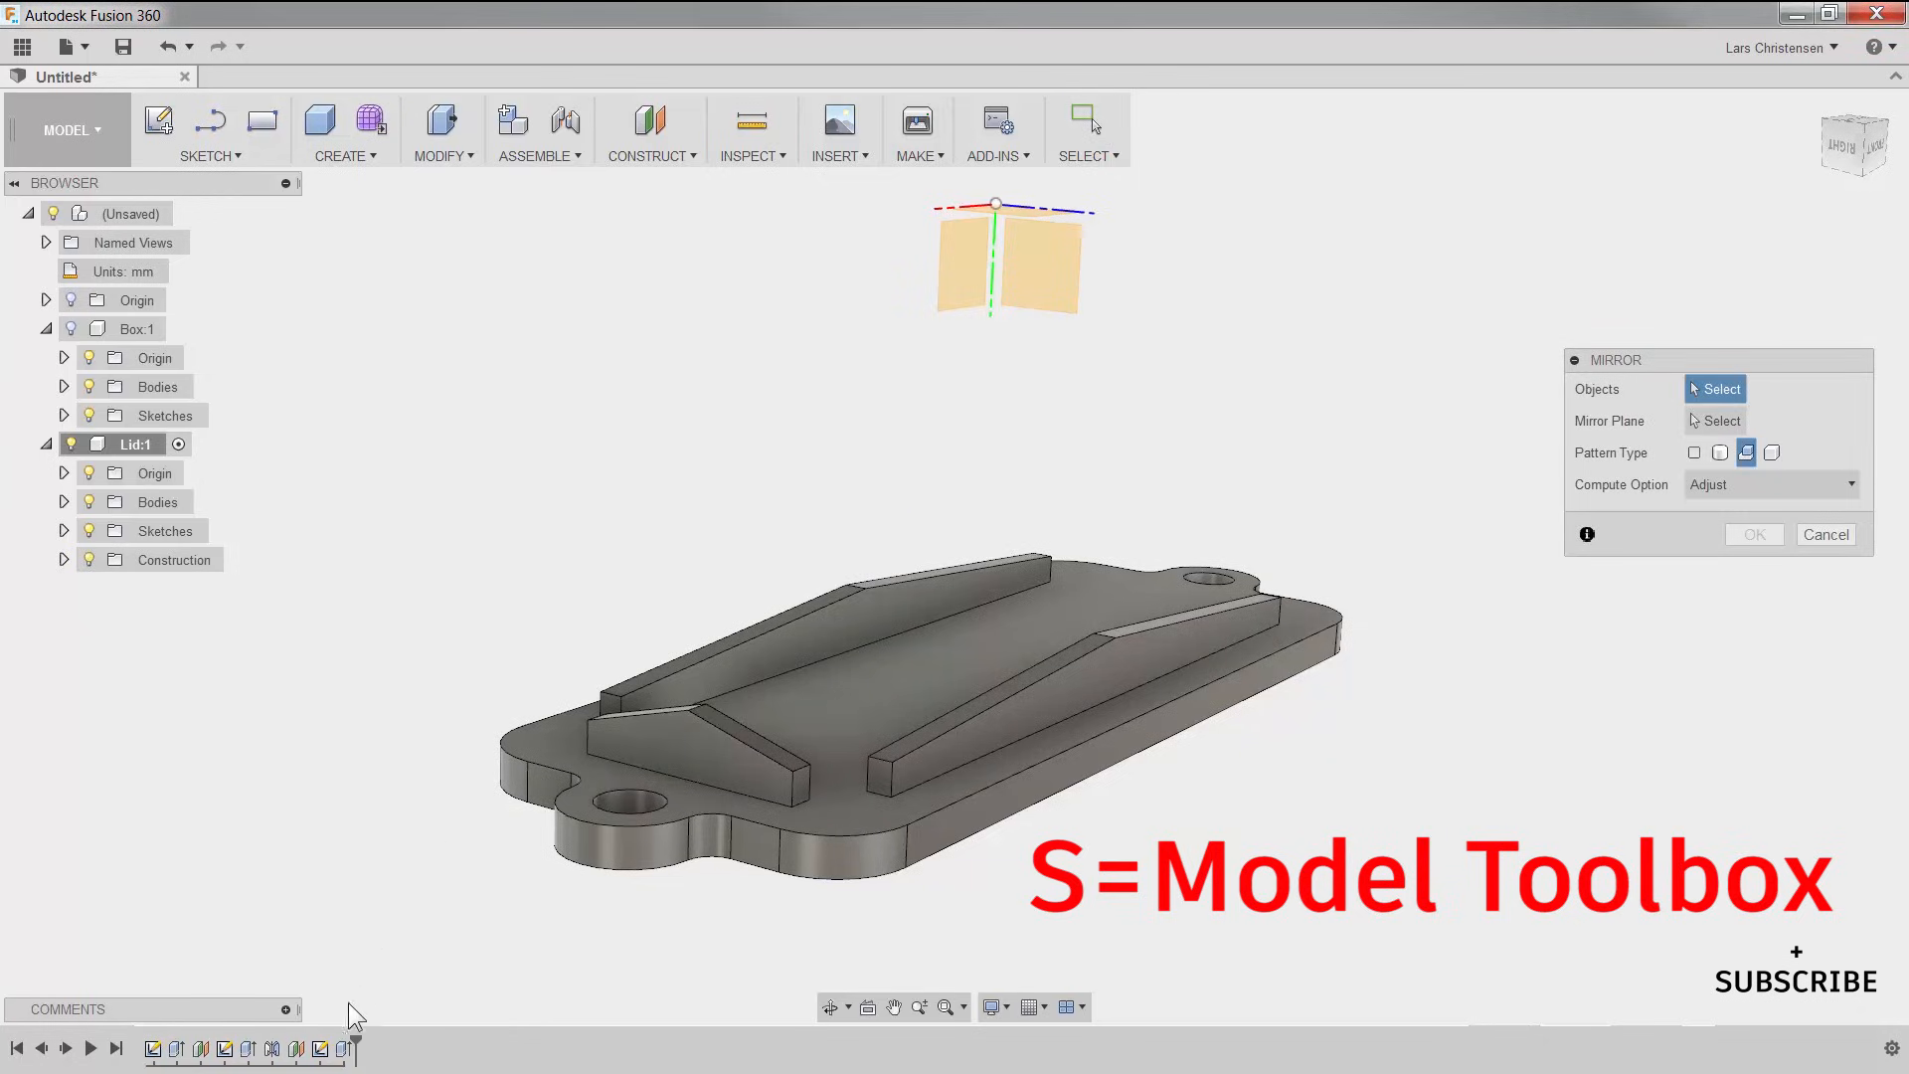
click(344, 1049)
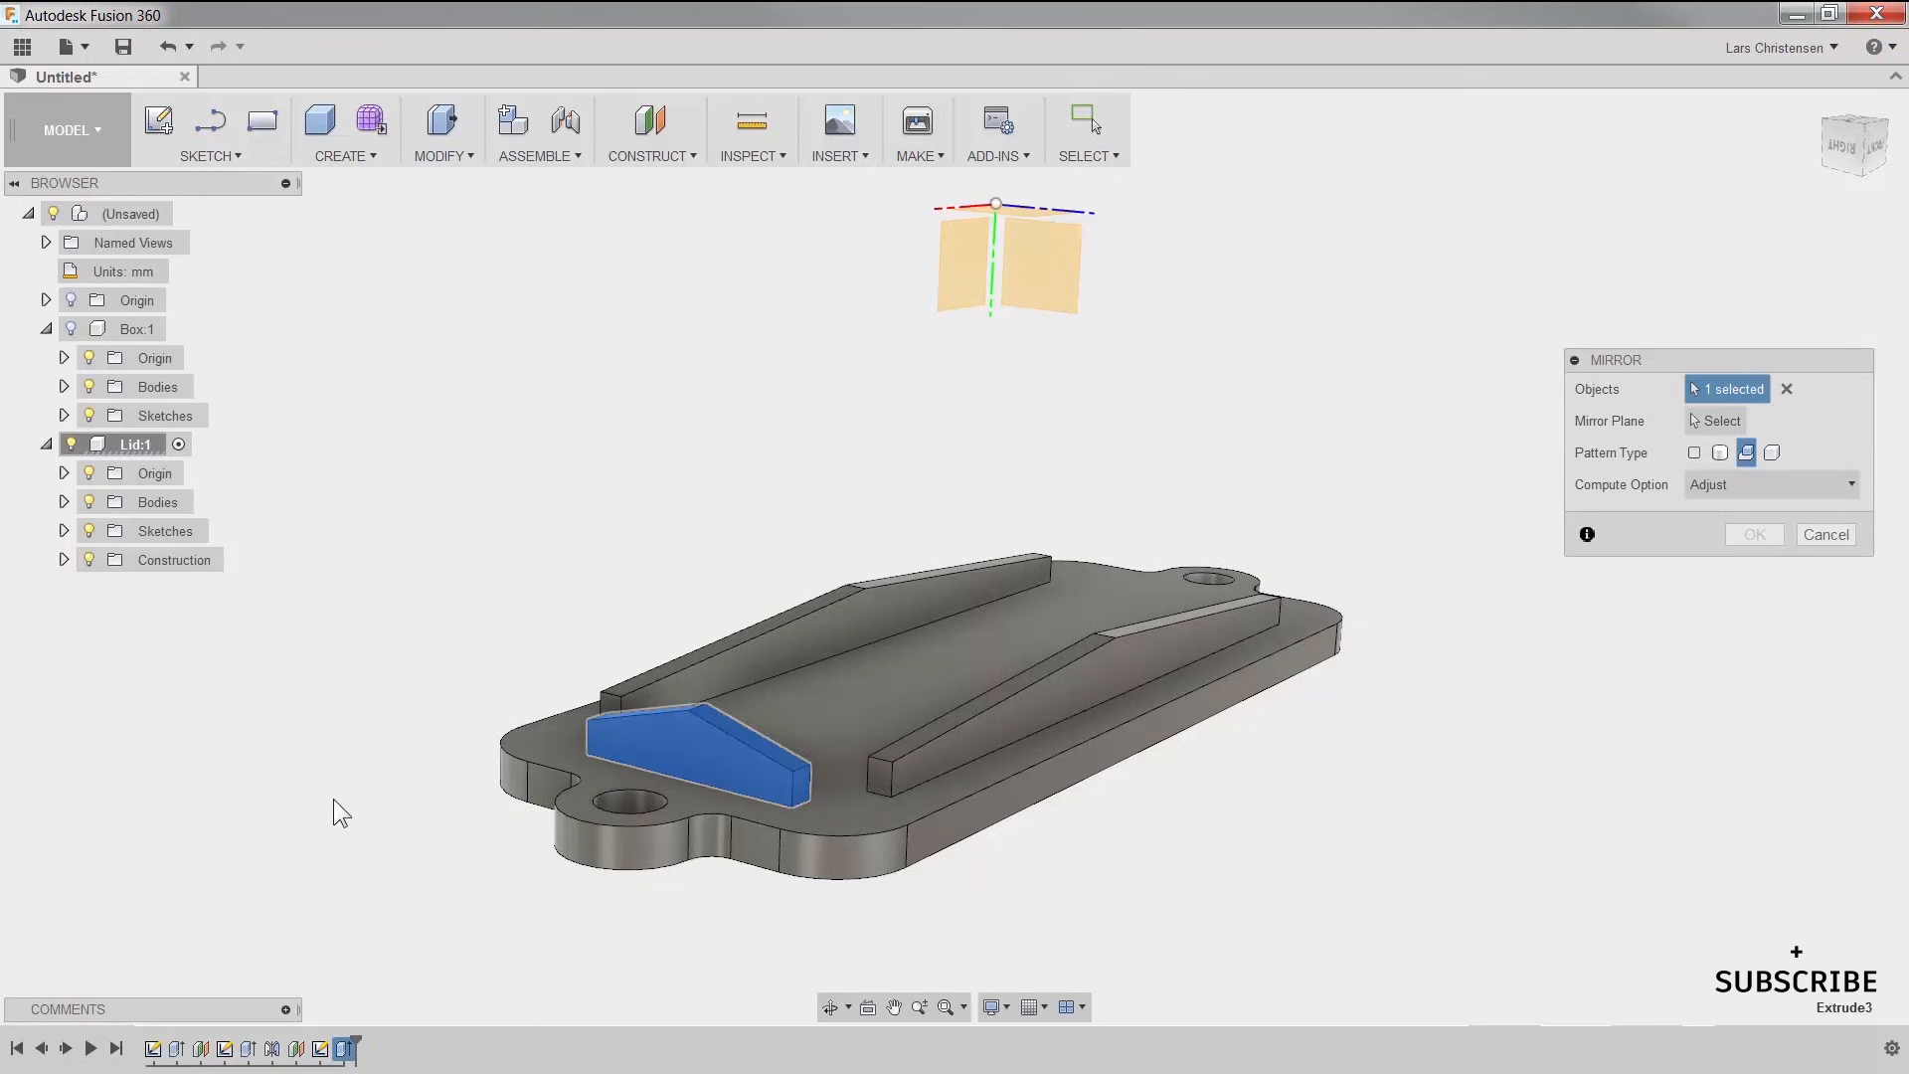
click(1703, 419)
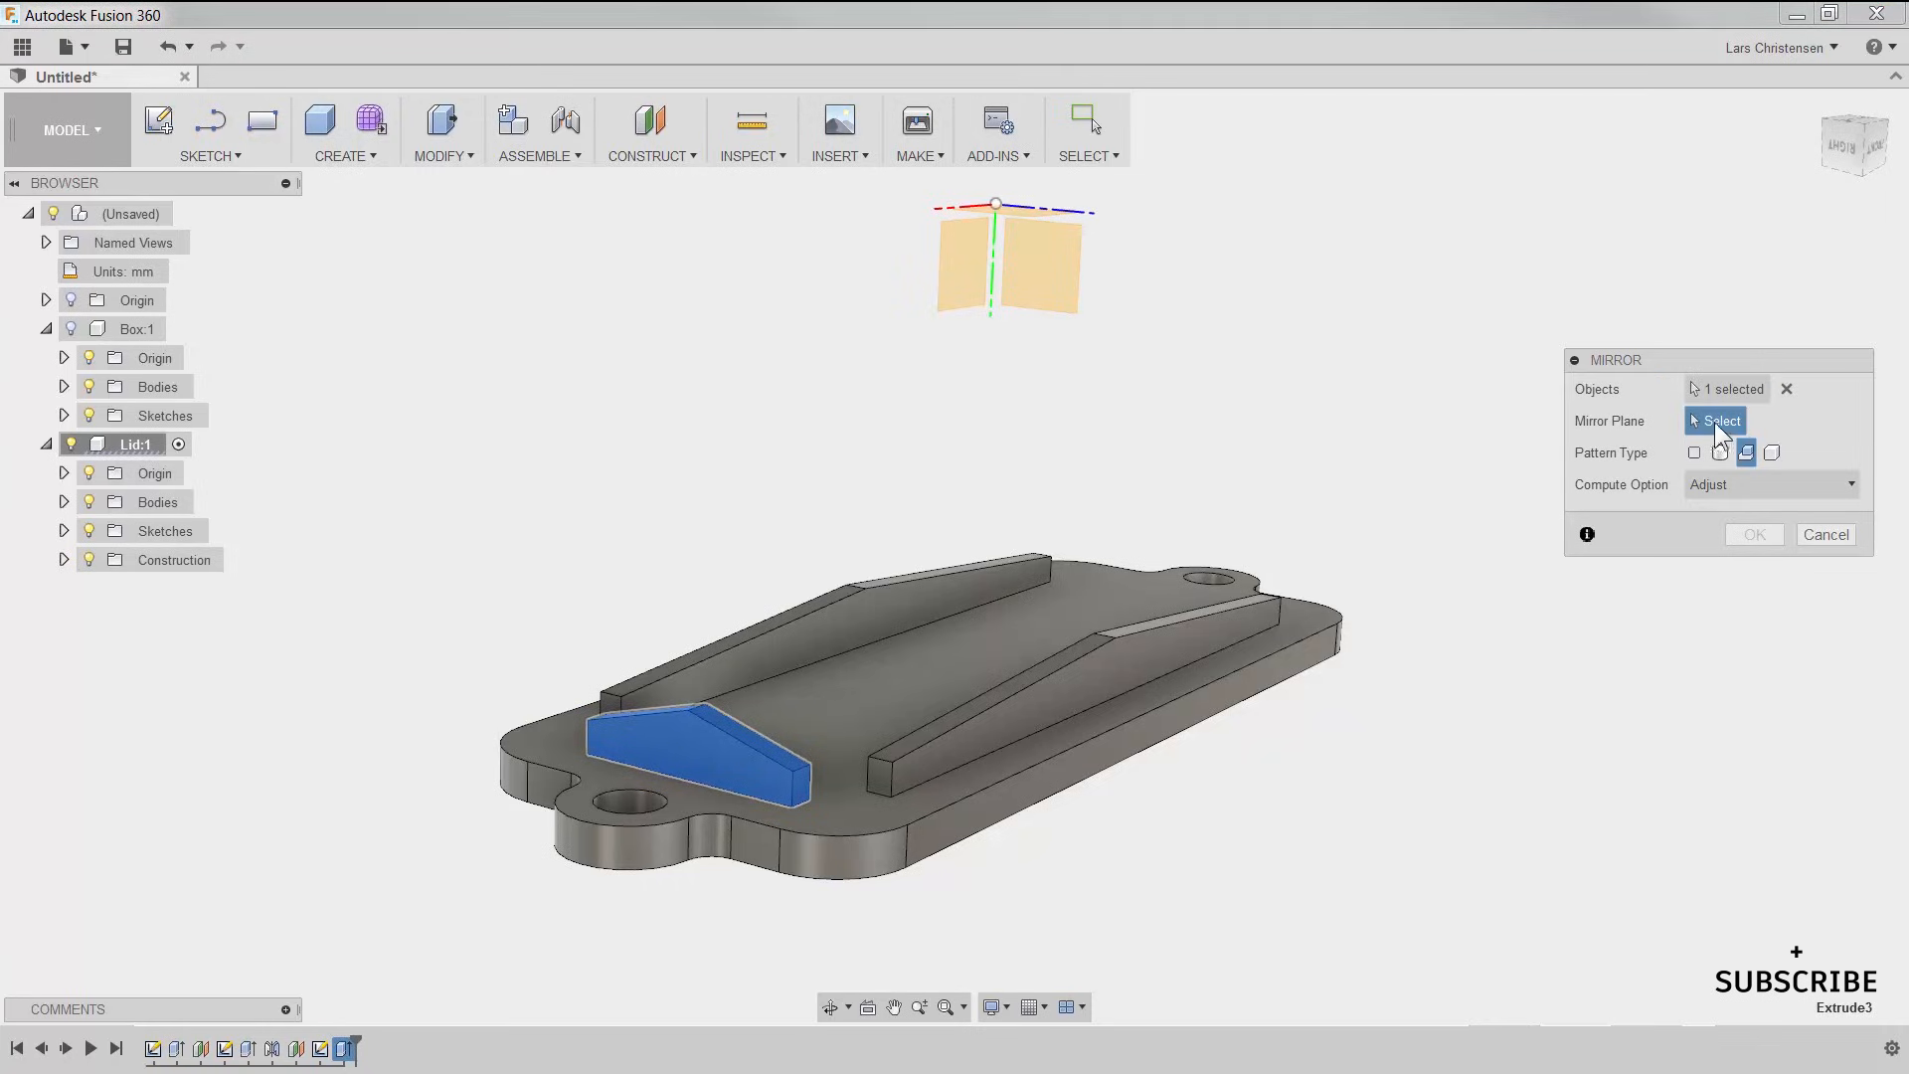
click(1050, 279)
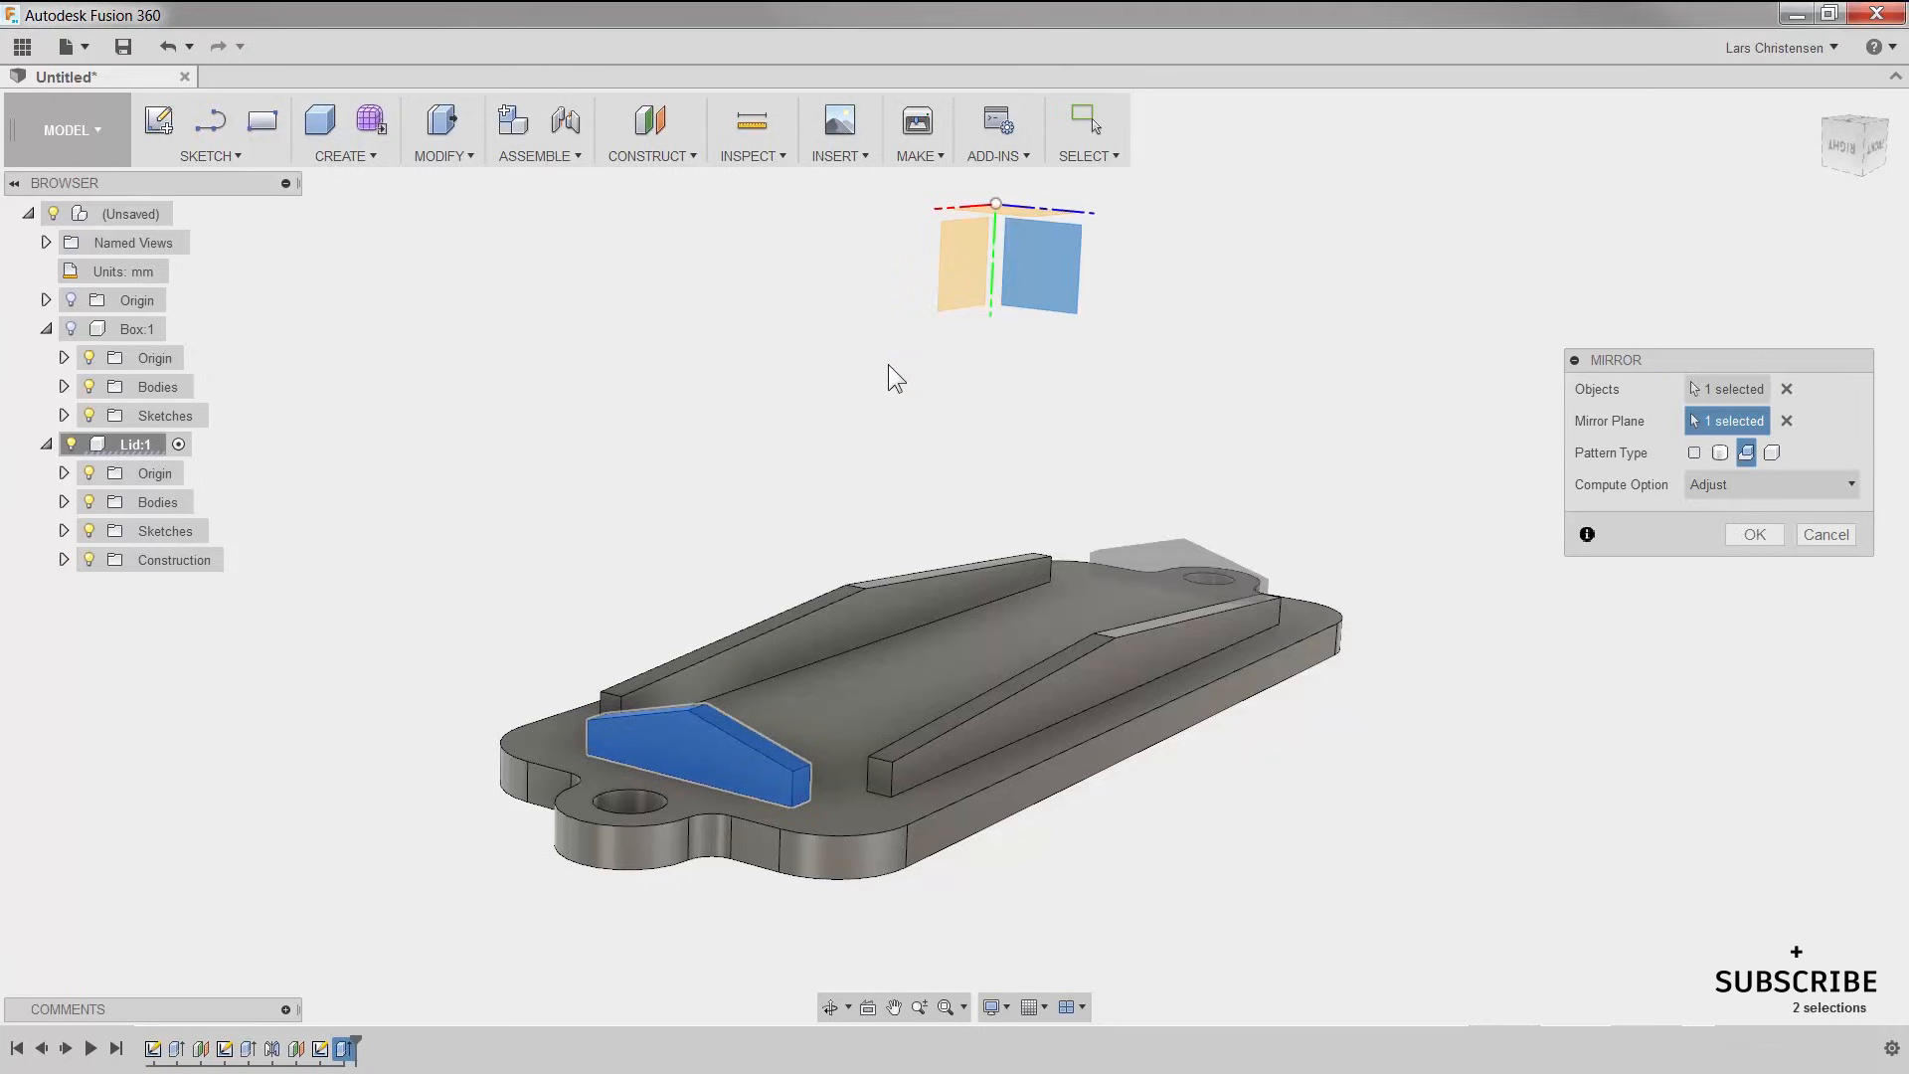
click(1751, 535)
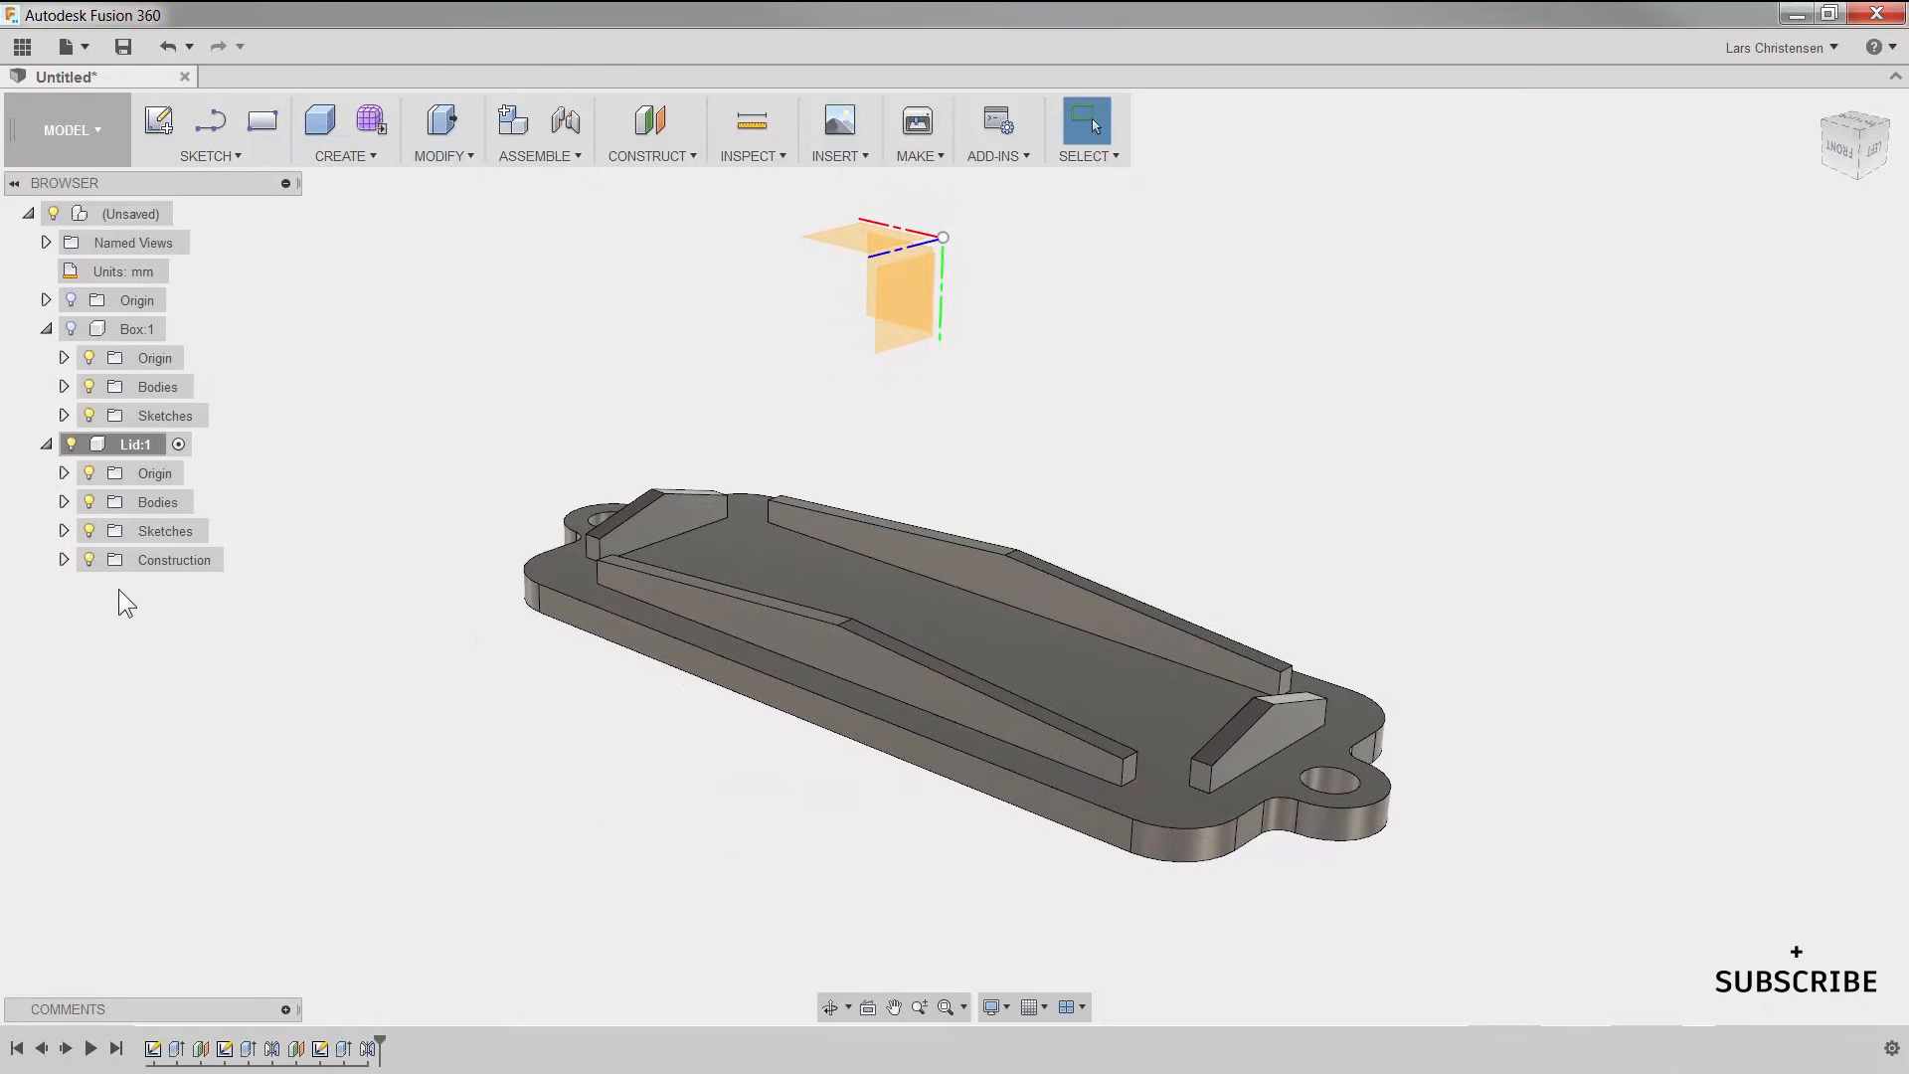
Step: Hide the lid's origin planes and show the box component again
click(87, 474)
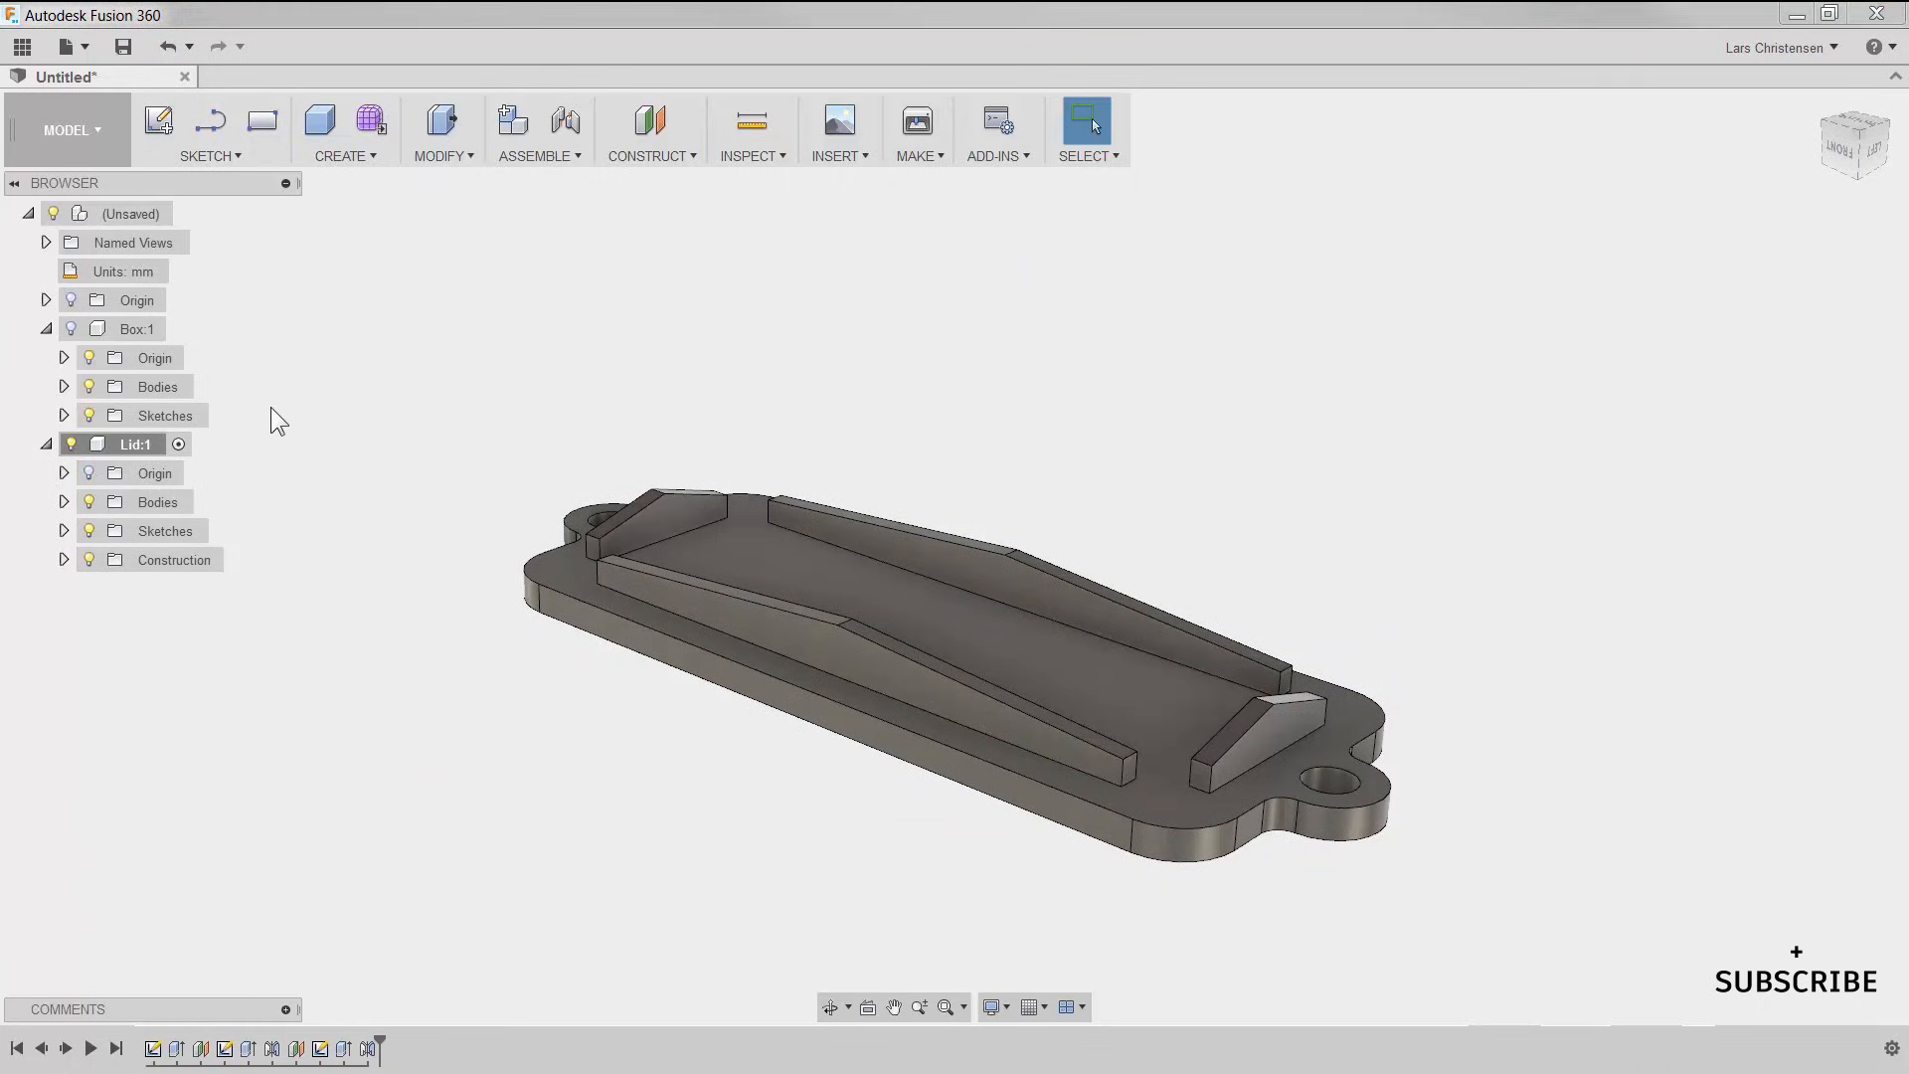
click(70, 330)
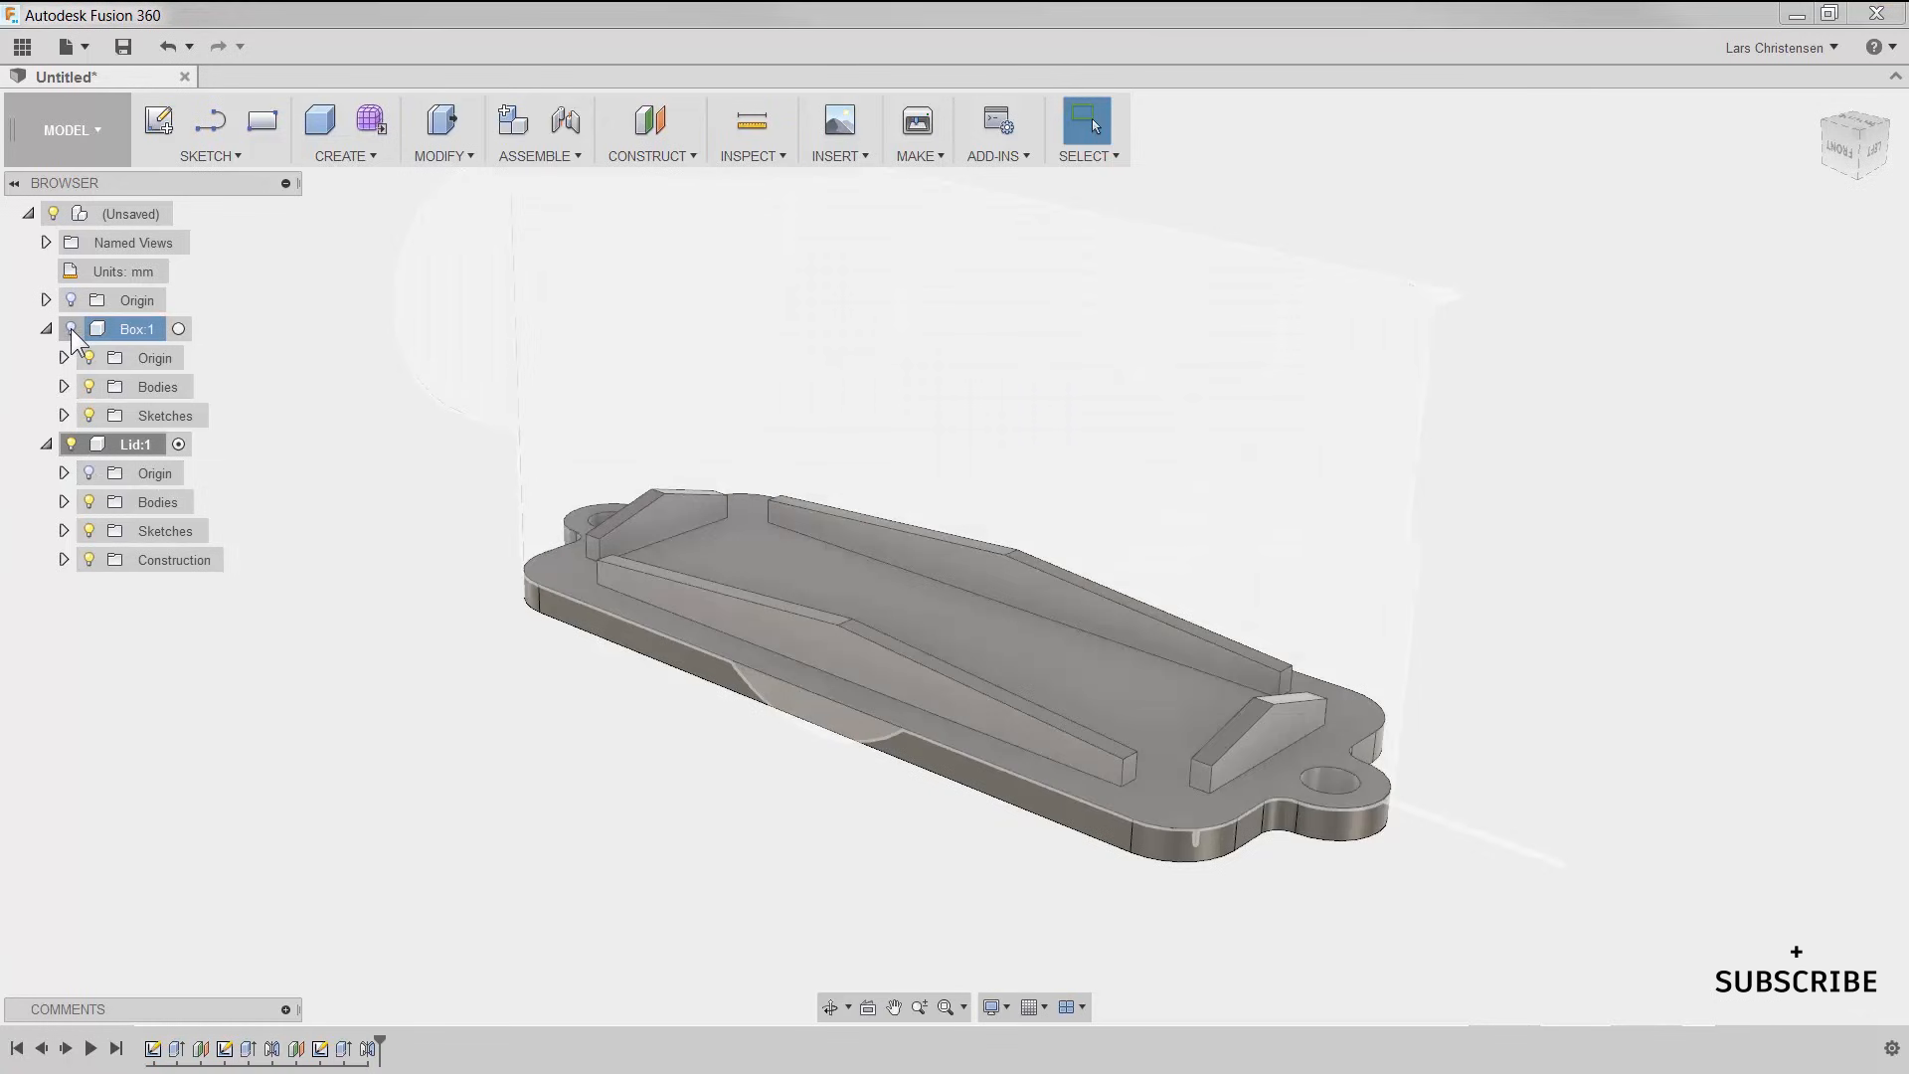
click(69, 328)
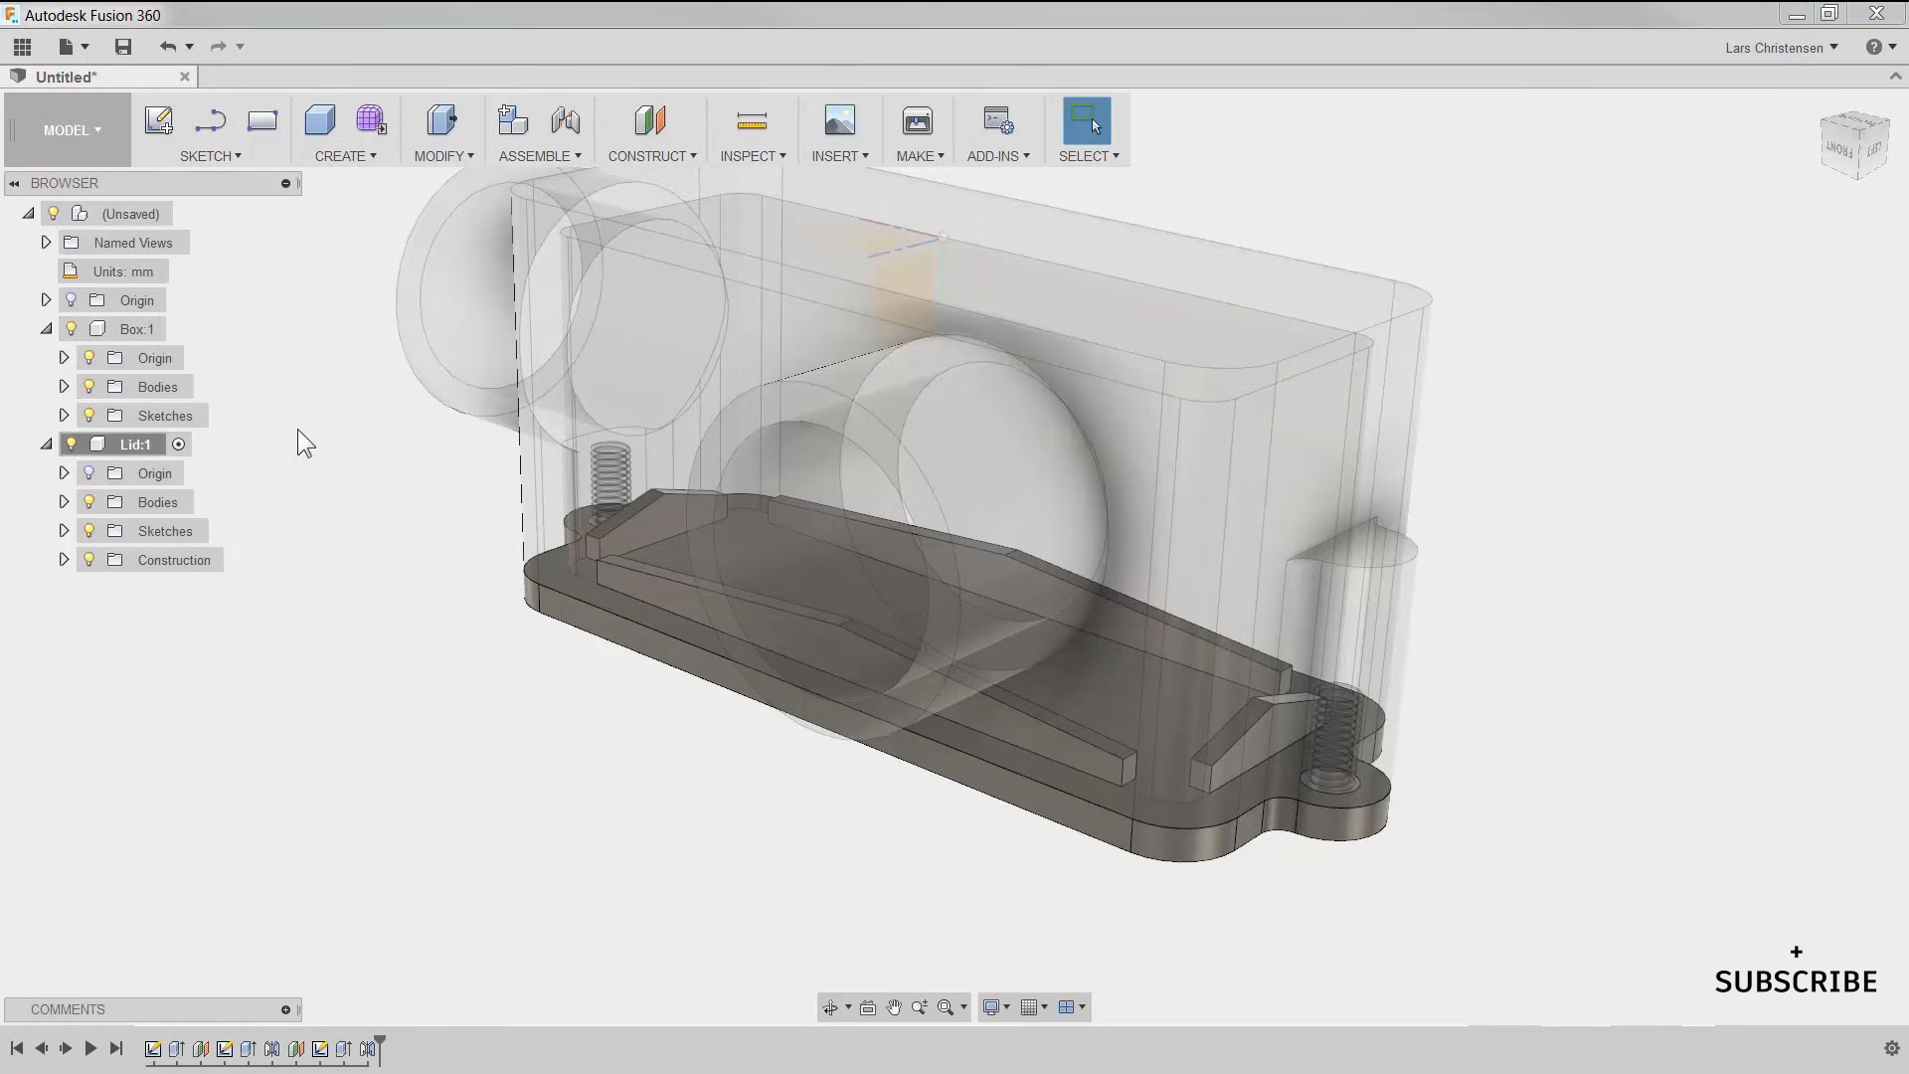
Step: Activate the box component and return to the top-level assembly so box and lid can be viewed together
shift+middle_drag(358, 550, 527, 360)
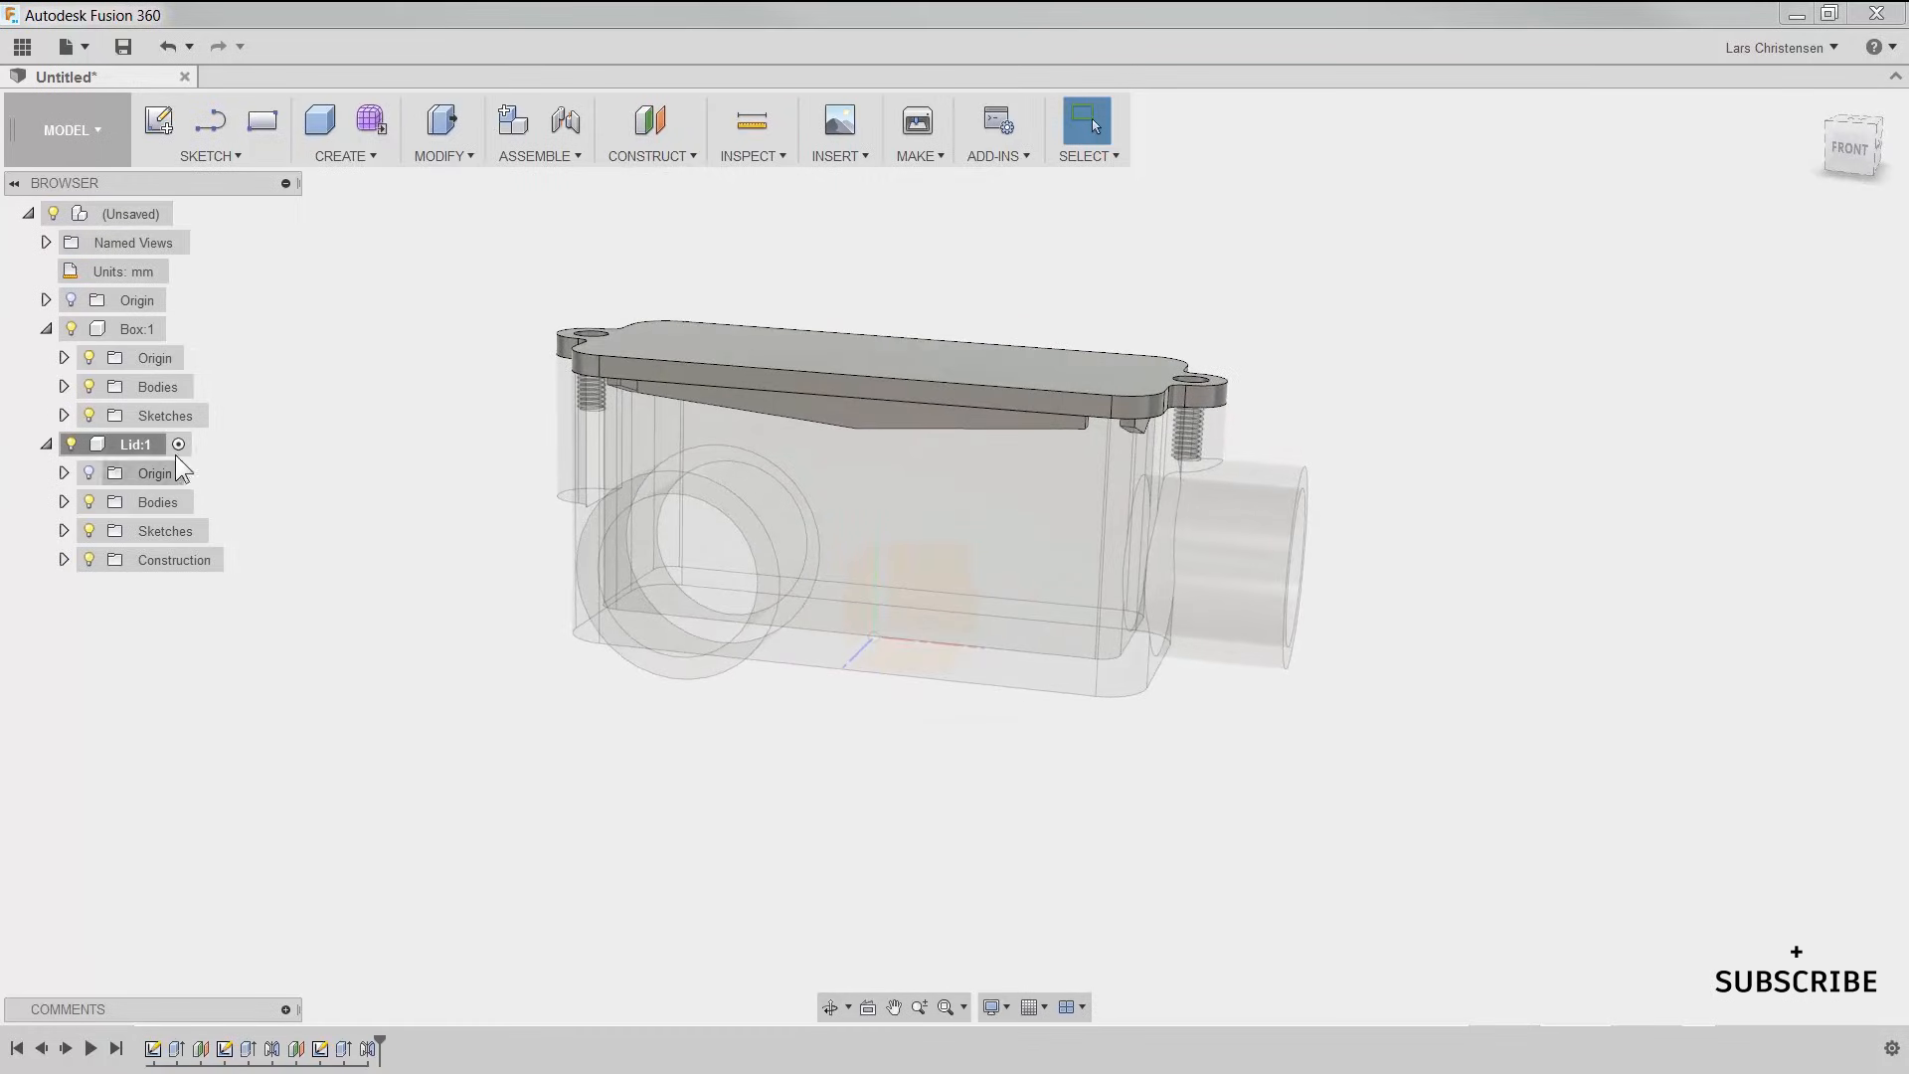
click(179, 328)
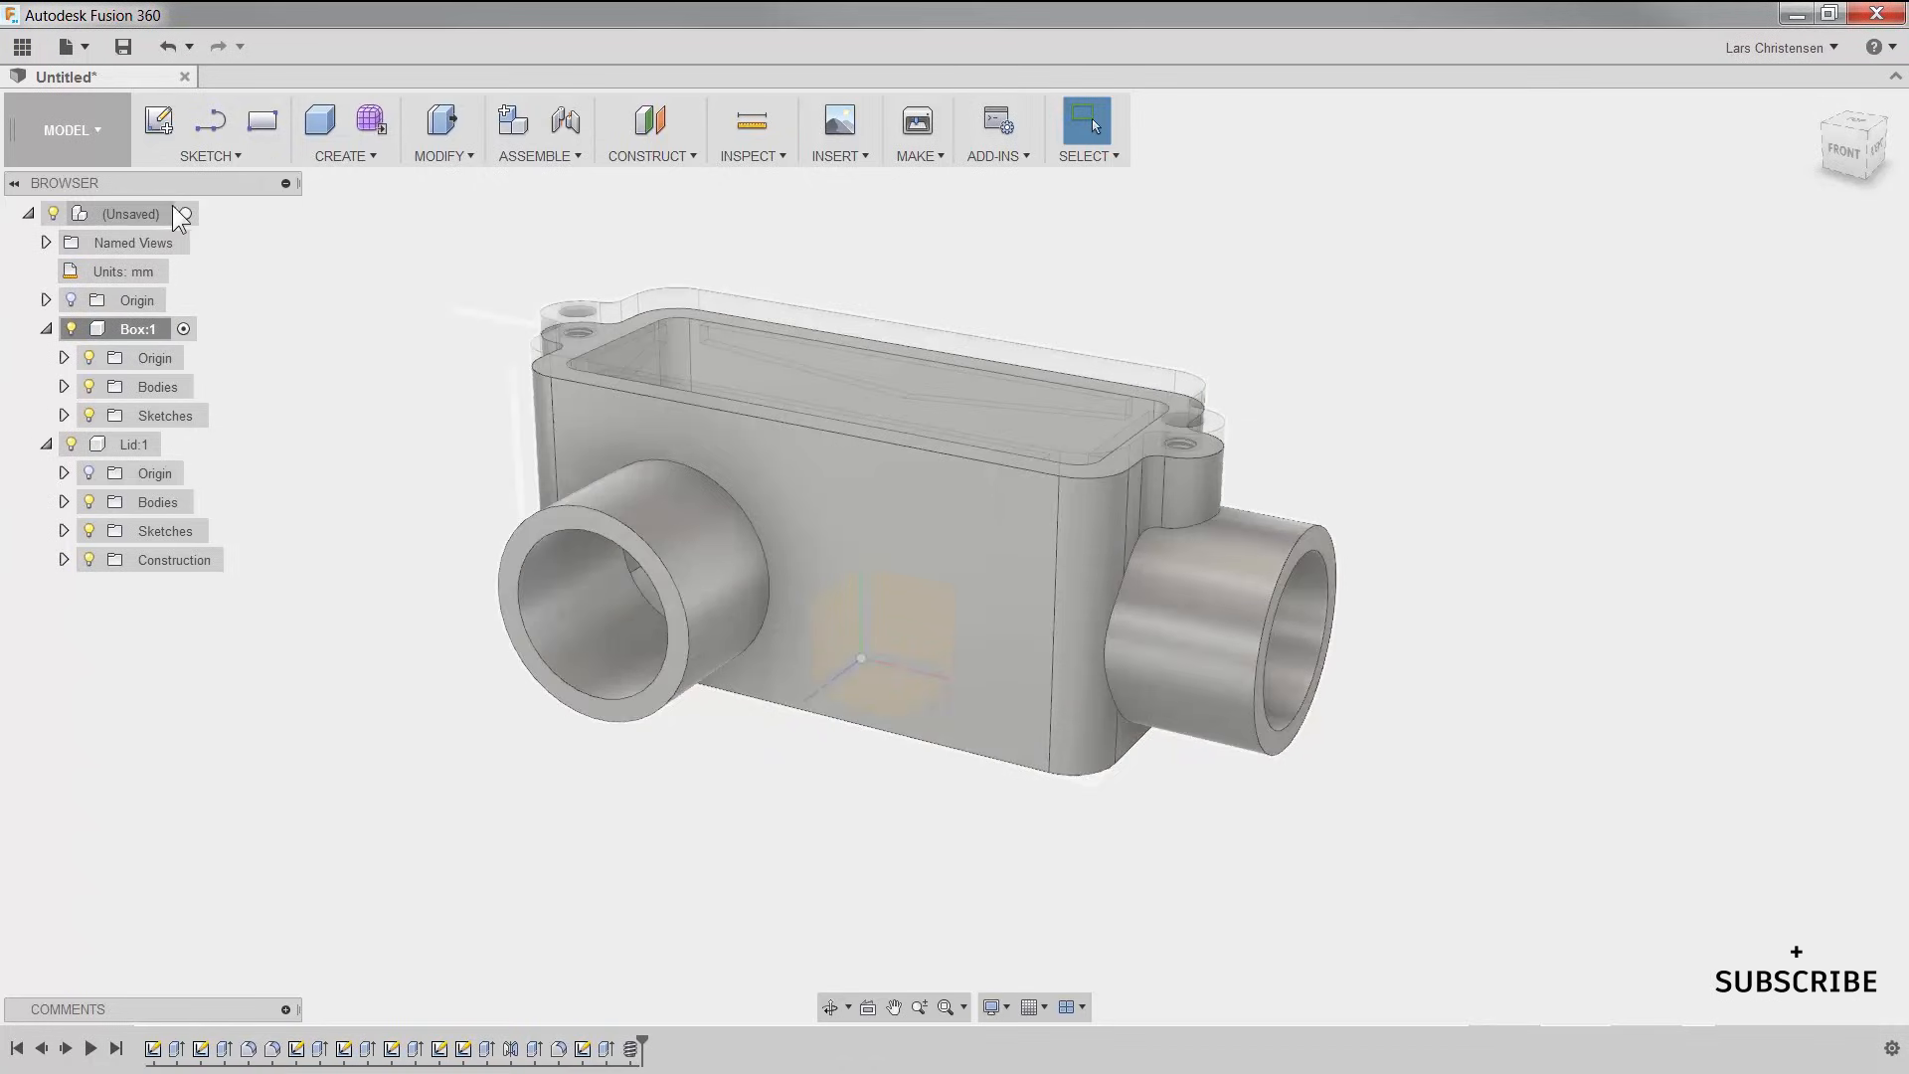
click(183, 214)
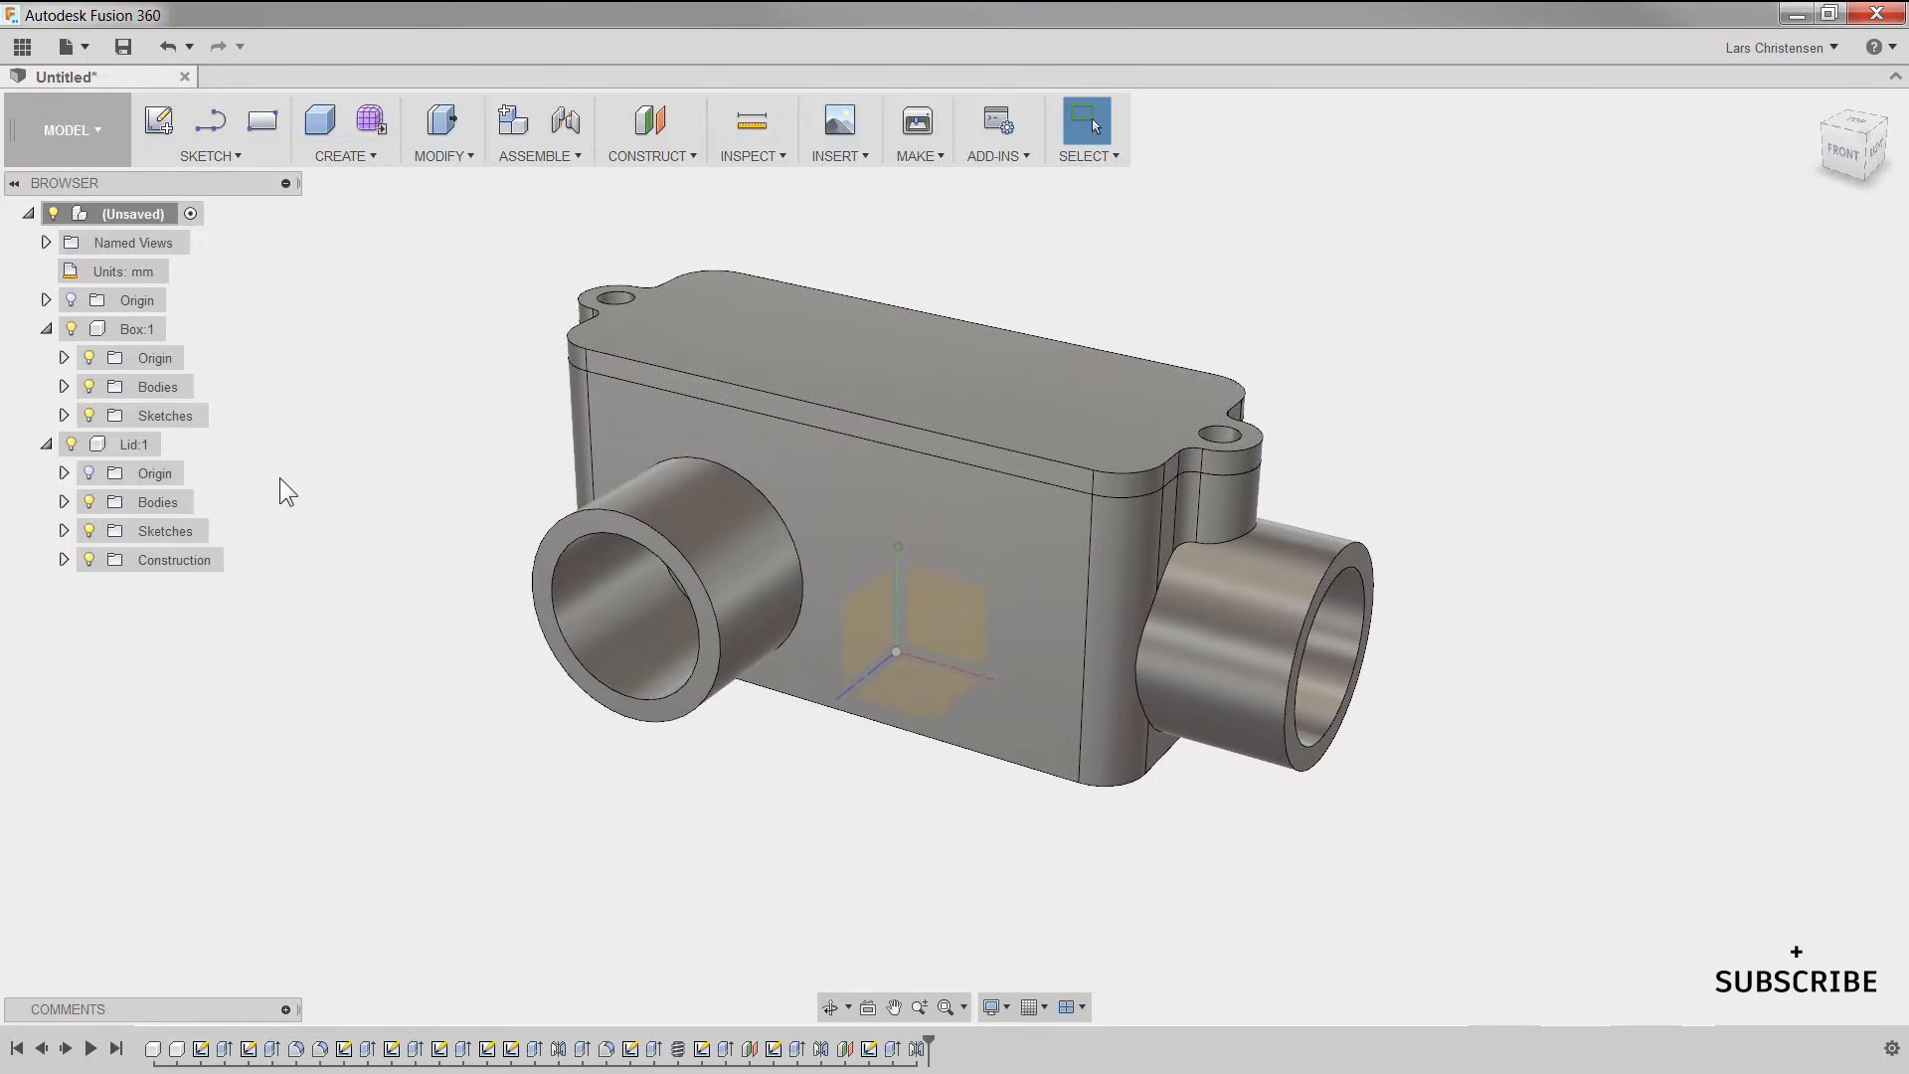
Step: Try moving the box component away from the lid, and undo the move
click(90, 360)
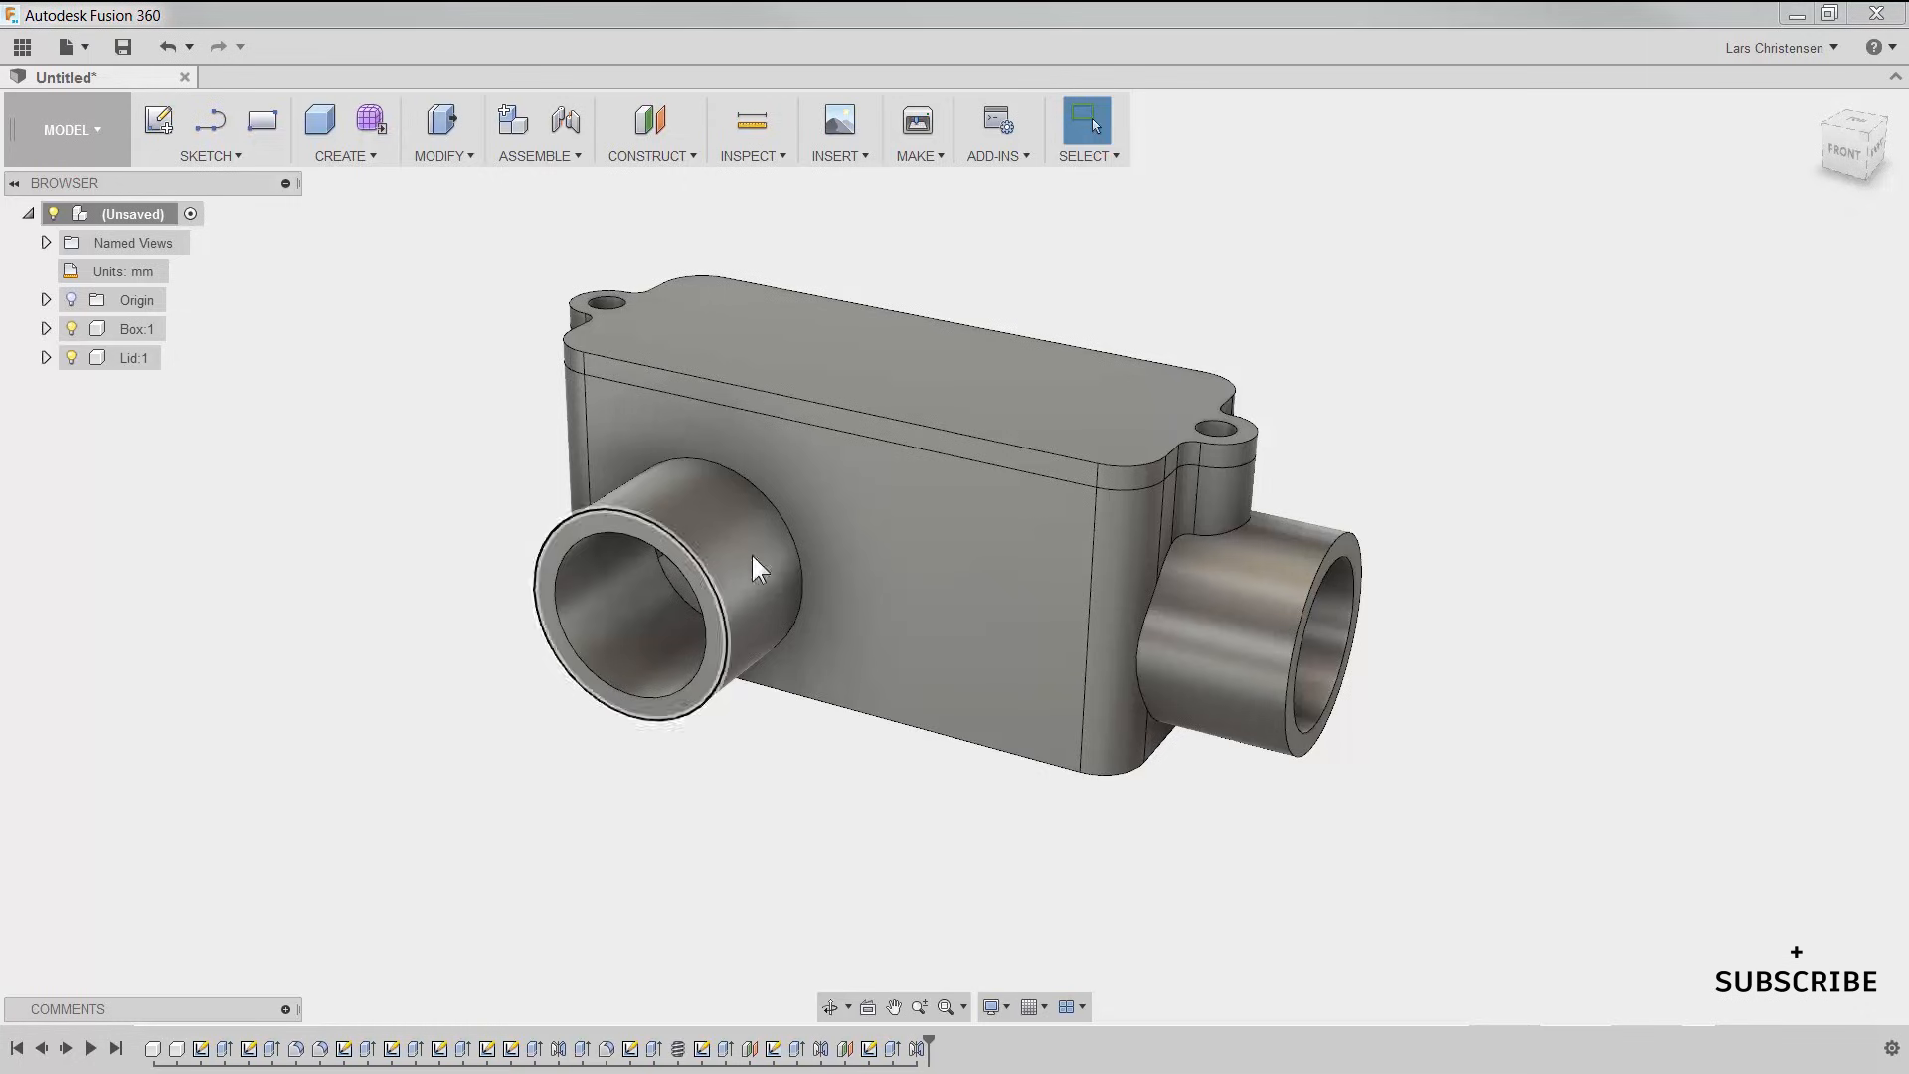
drag(982, 539, 696, 663)
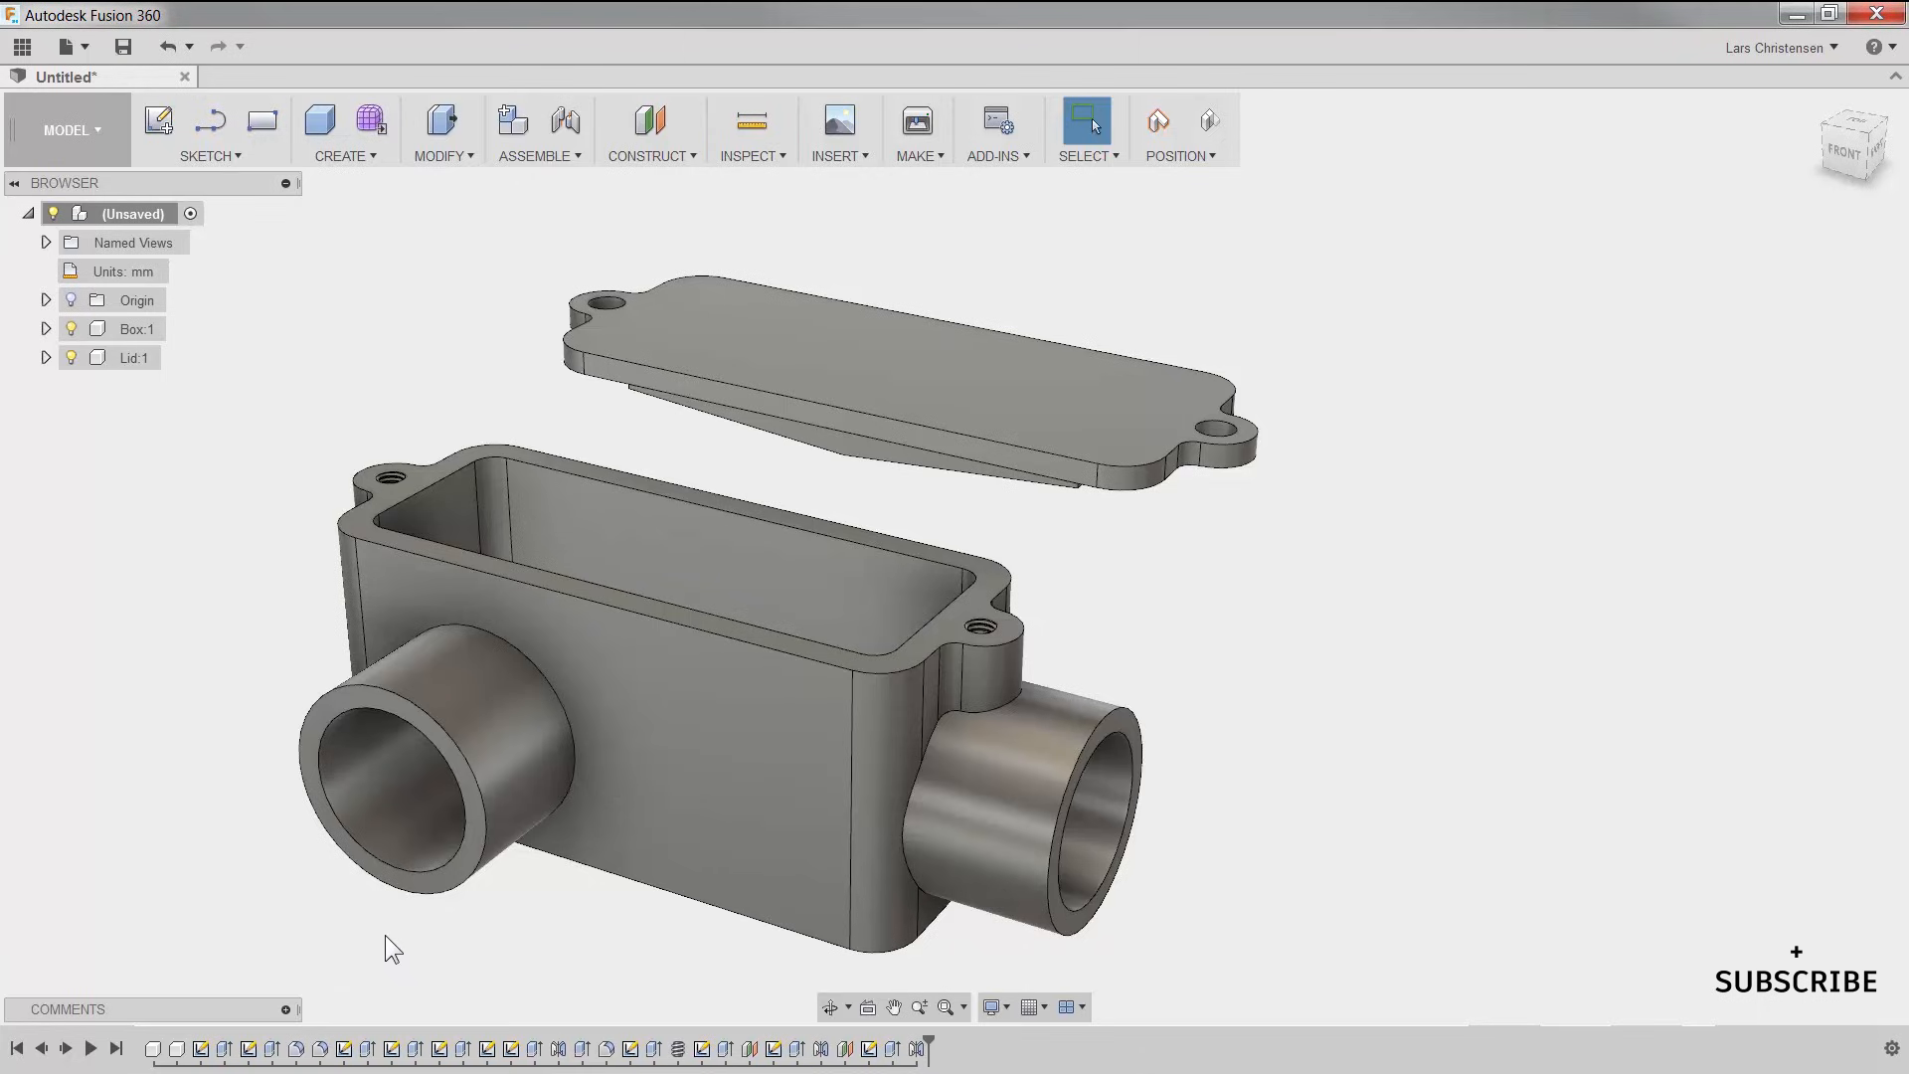
key(ctrl+z)
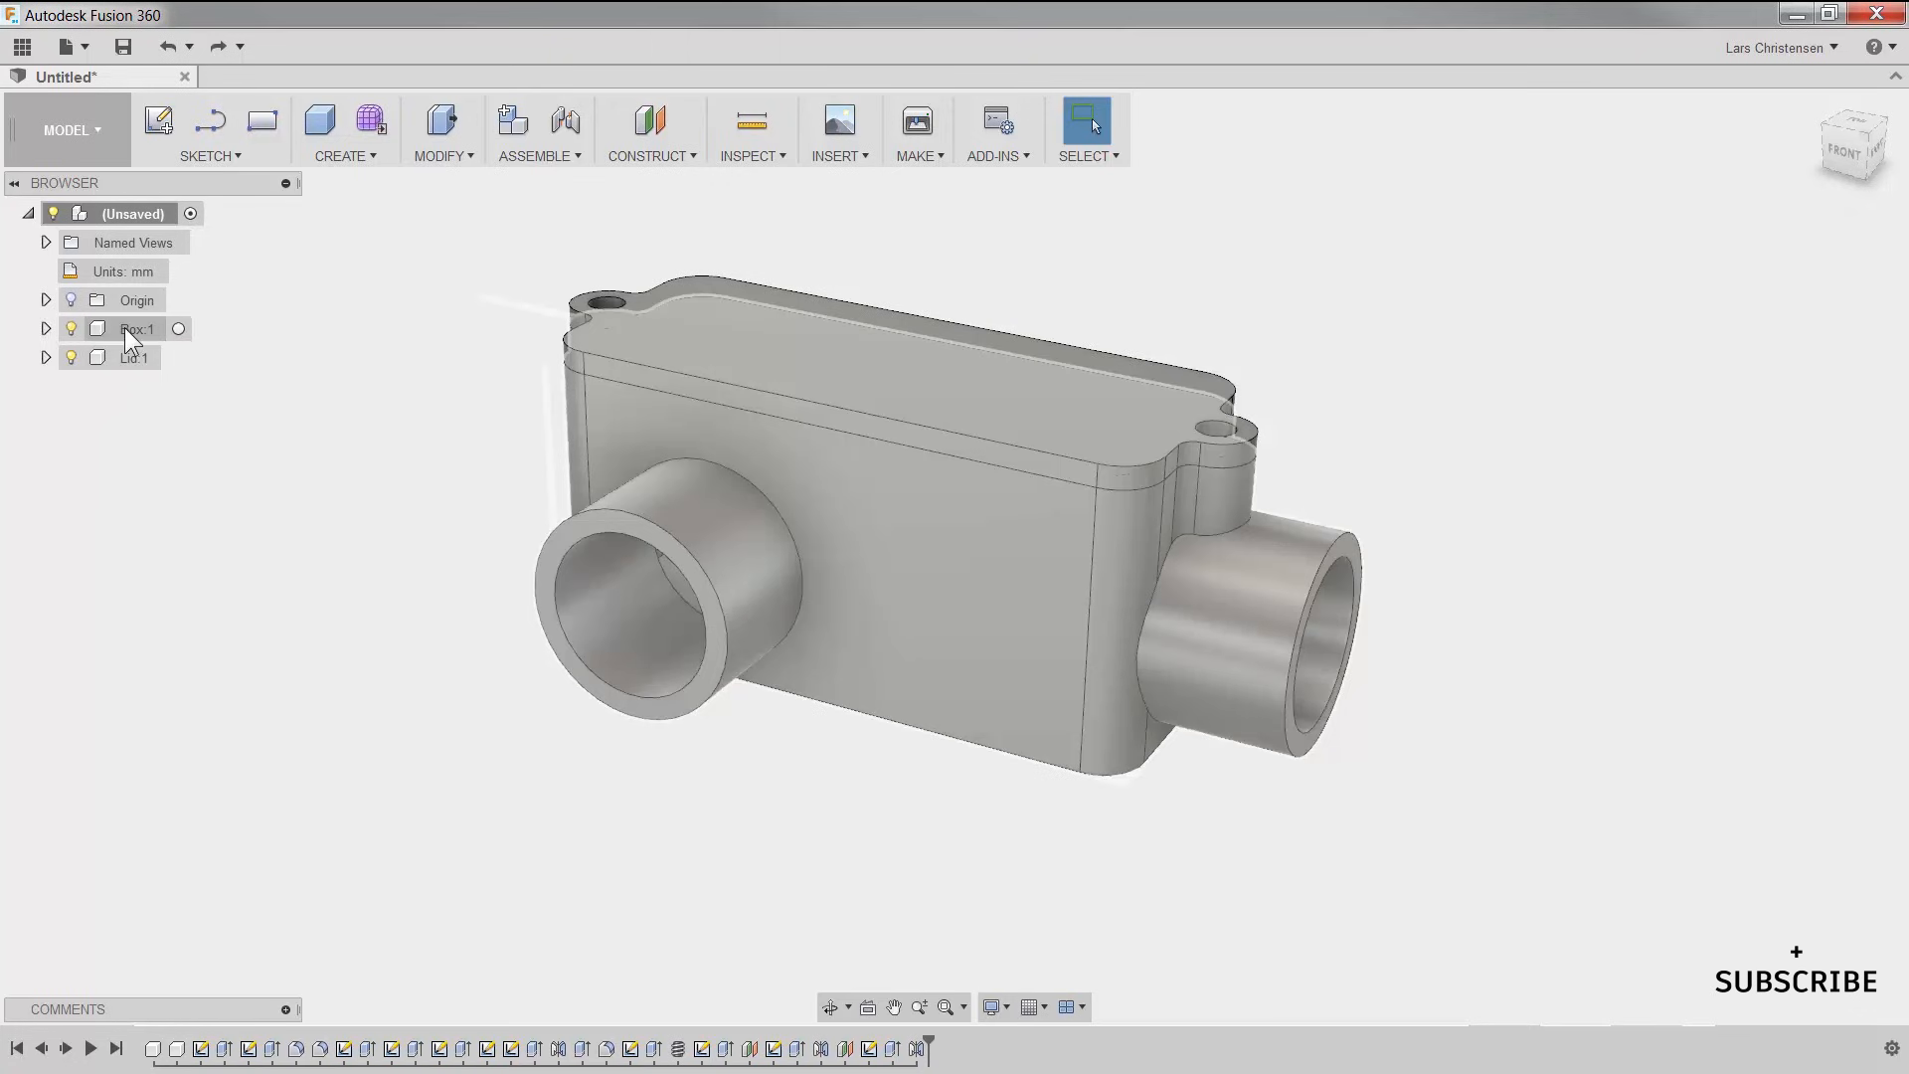
Step: Ground the box component and test the grounding by trying to move the parts in the assembly
click(127, 330)
right_click(129, 333)
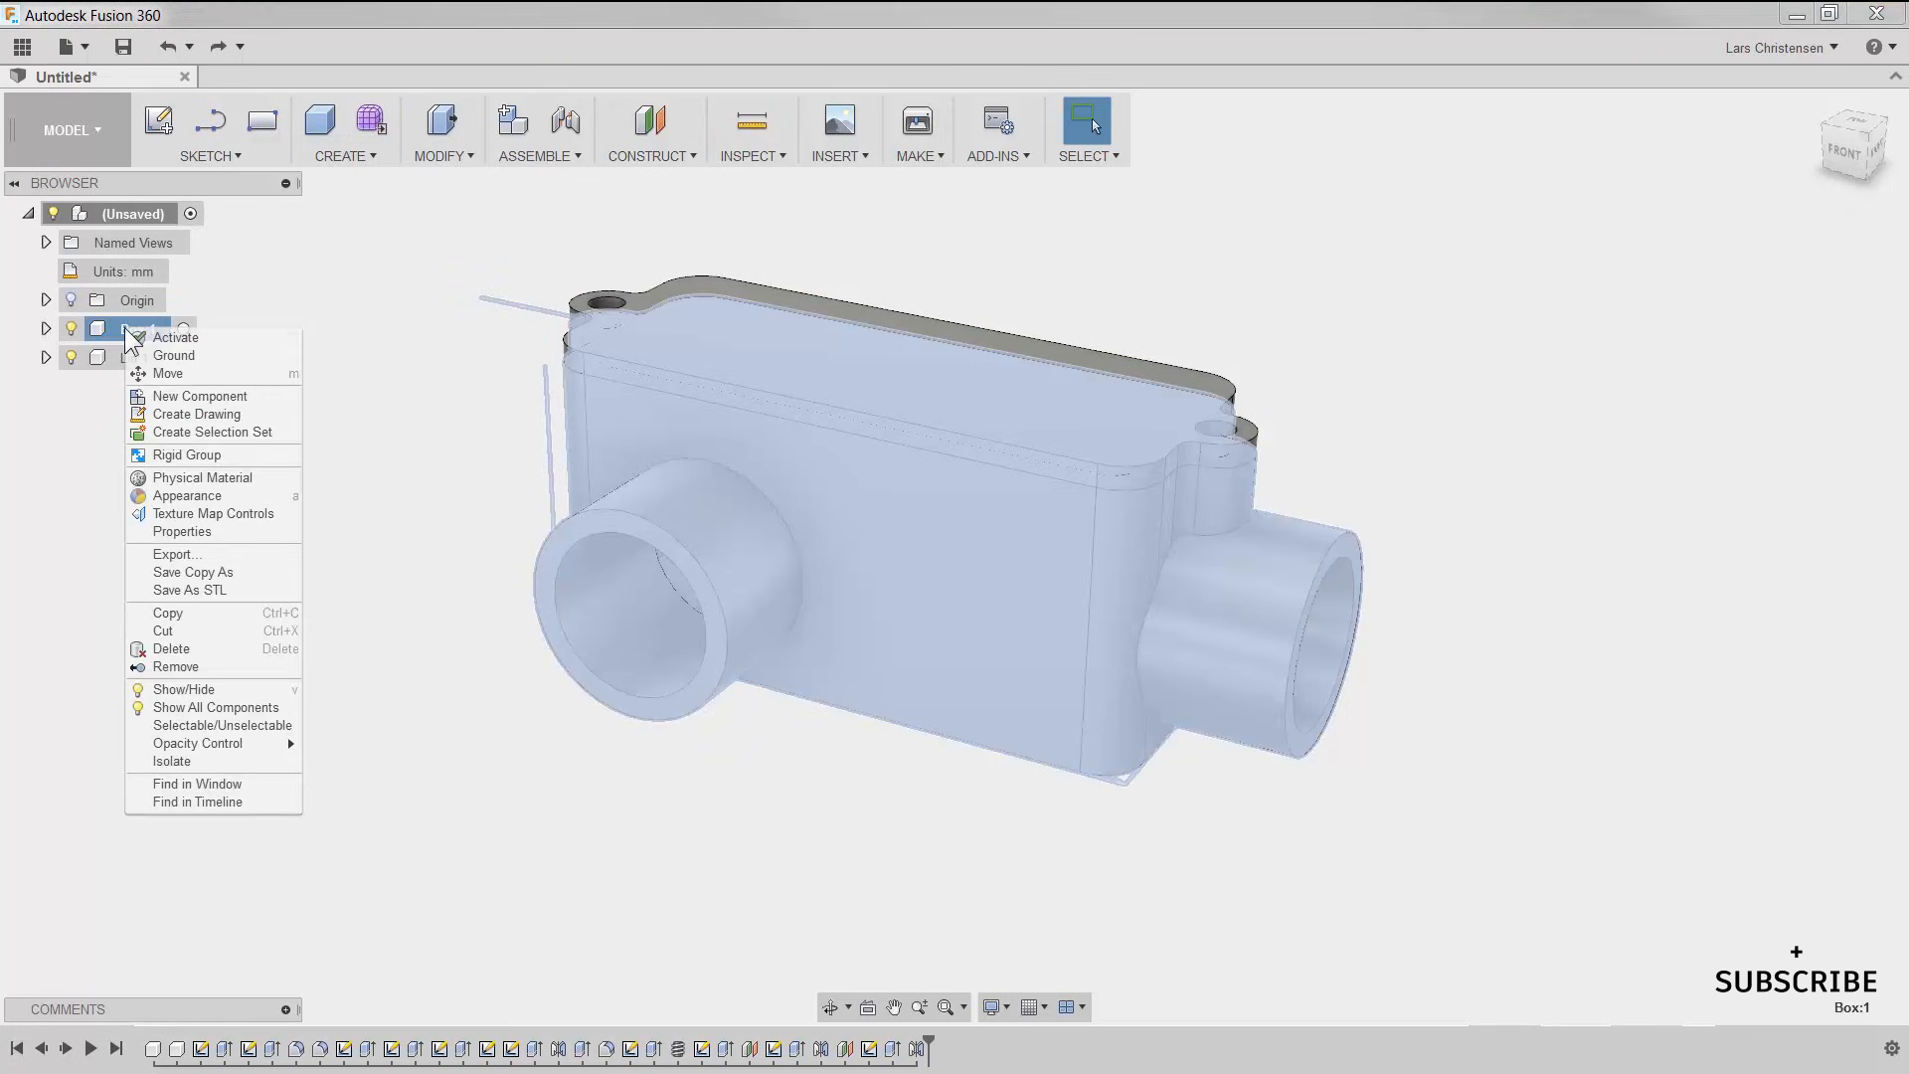
click(190, 358)
click(601, 773)
mouse_move(970, 635)
mouse_down()
mouse_move(336, 754)
mouse_move(976, 624)
mouse_up()
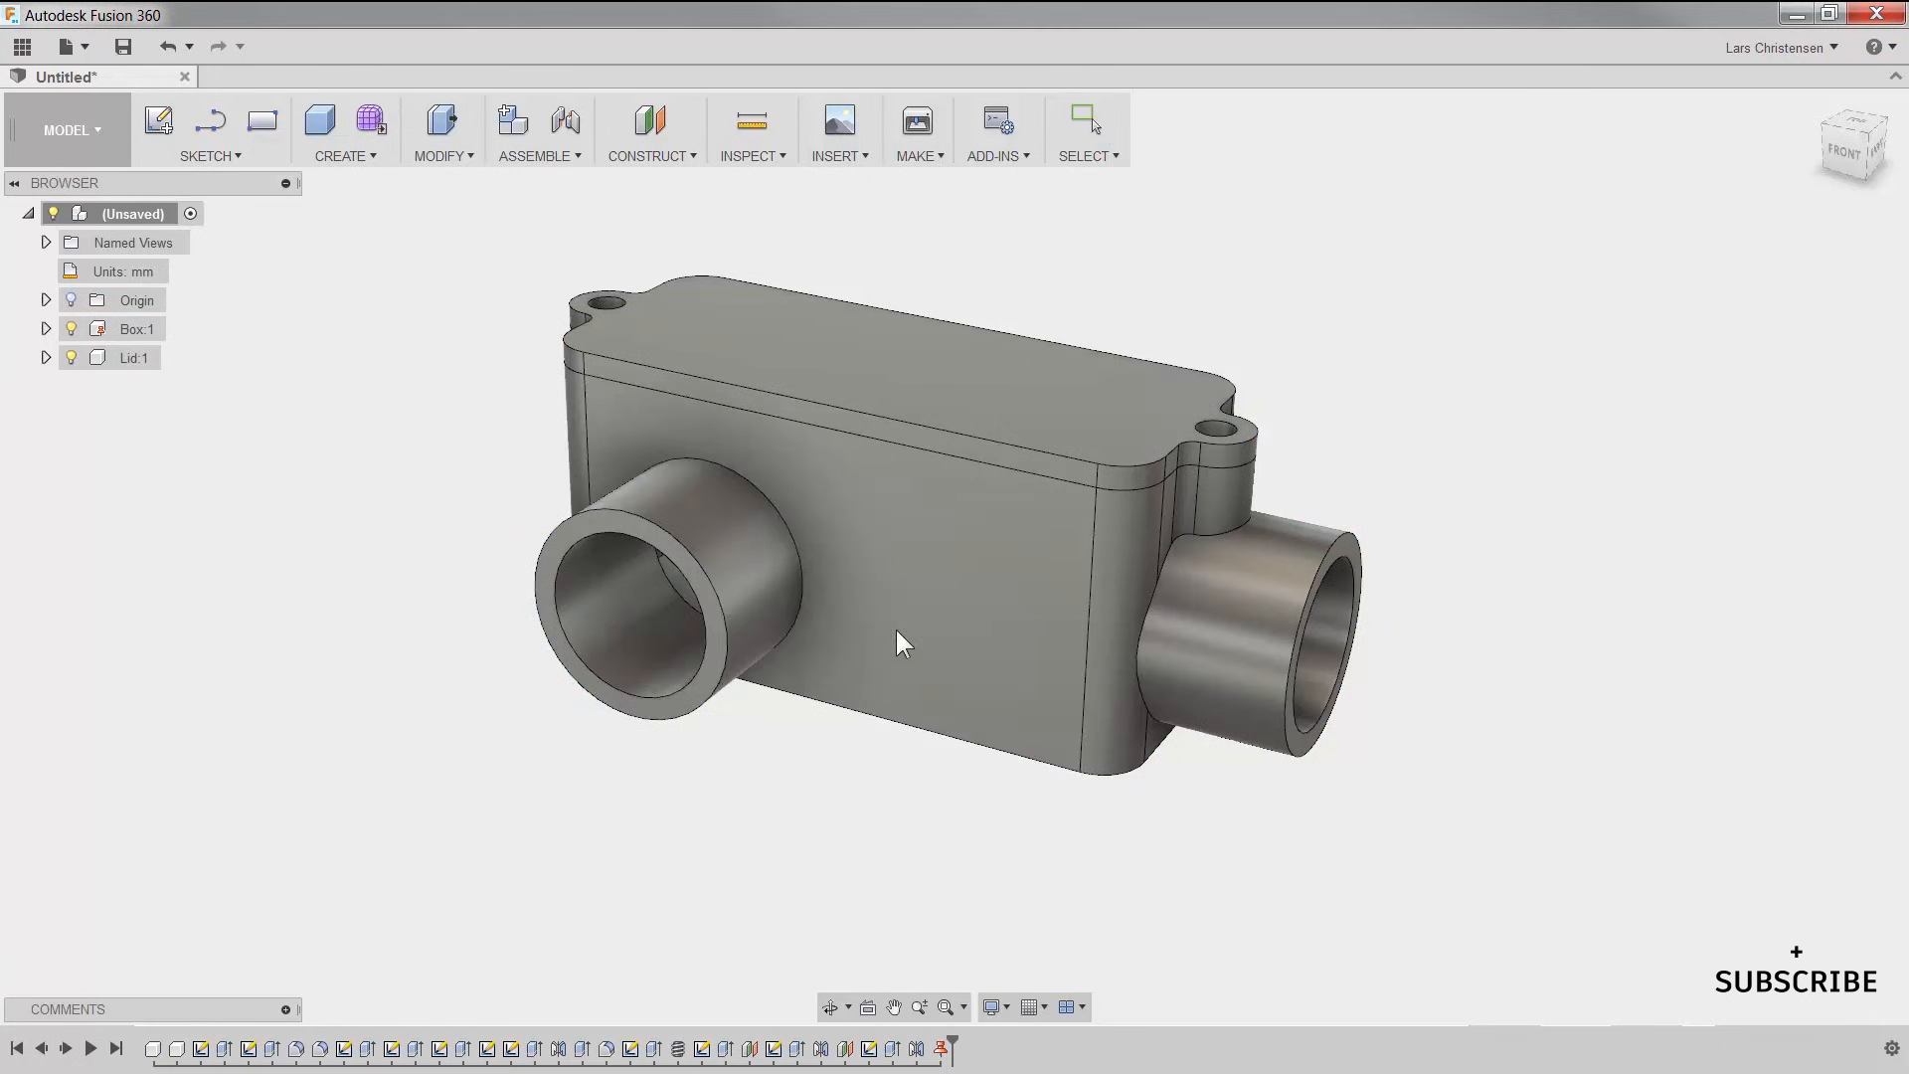
drag(968, 839, 663, 923)
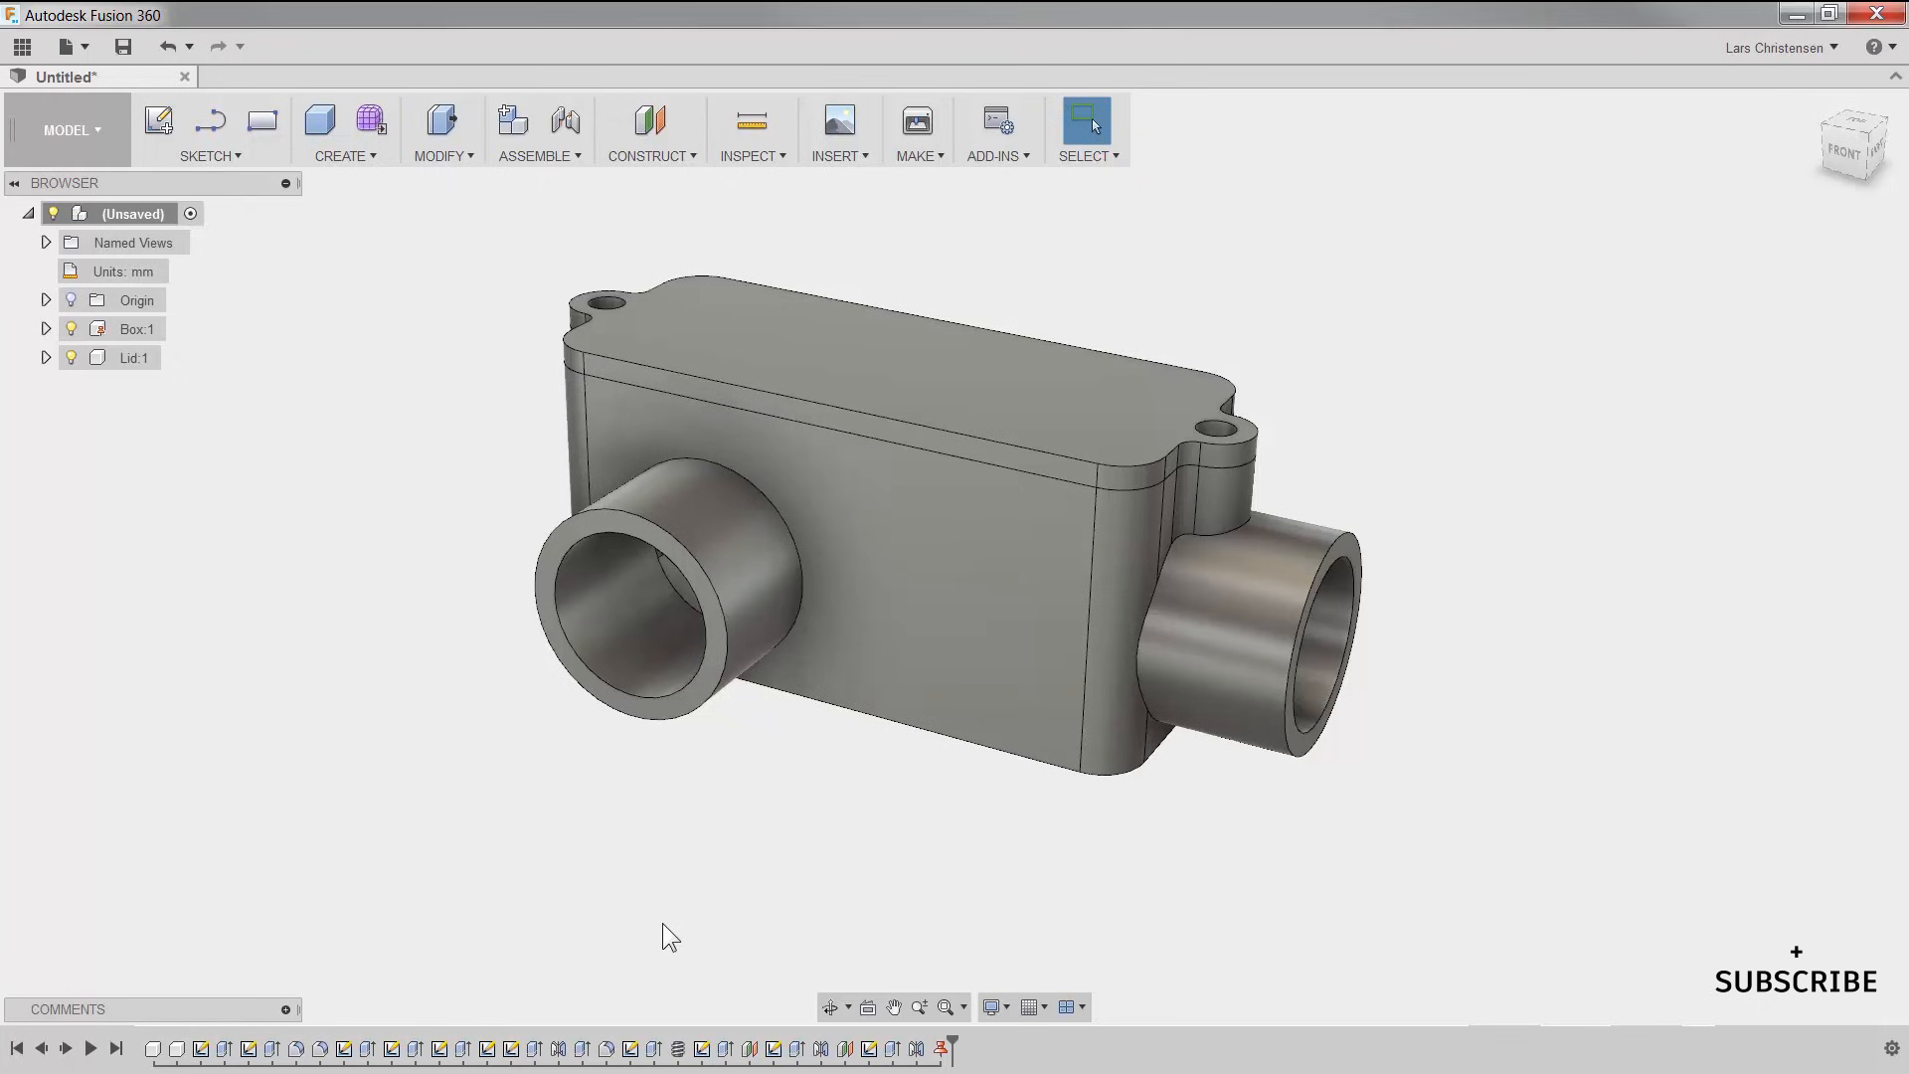
drag(867, 390, 1090, 307)
Step: Start an As-built Joint between the box and the lid components
click(535, 153)
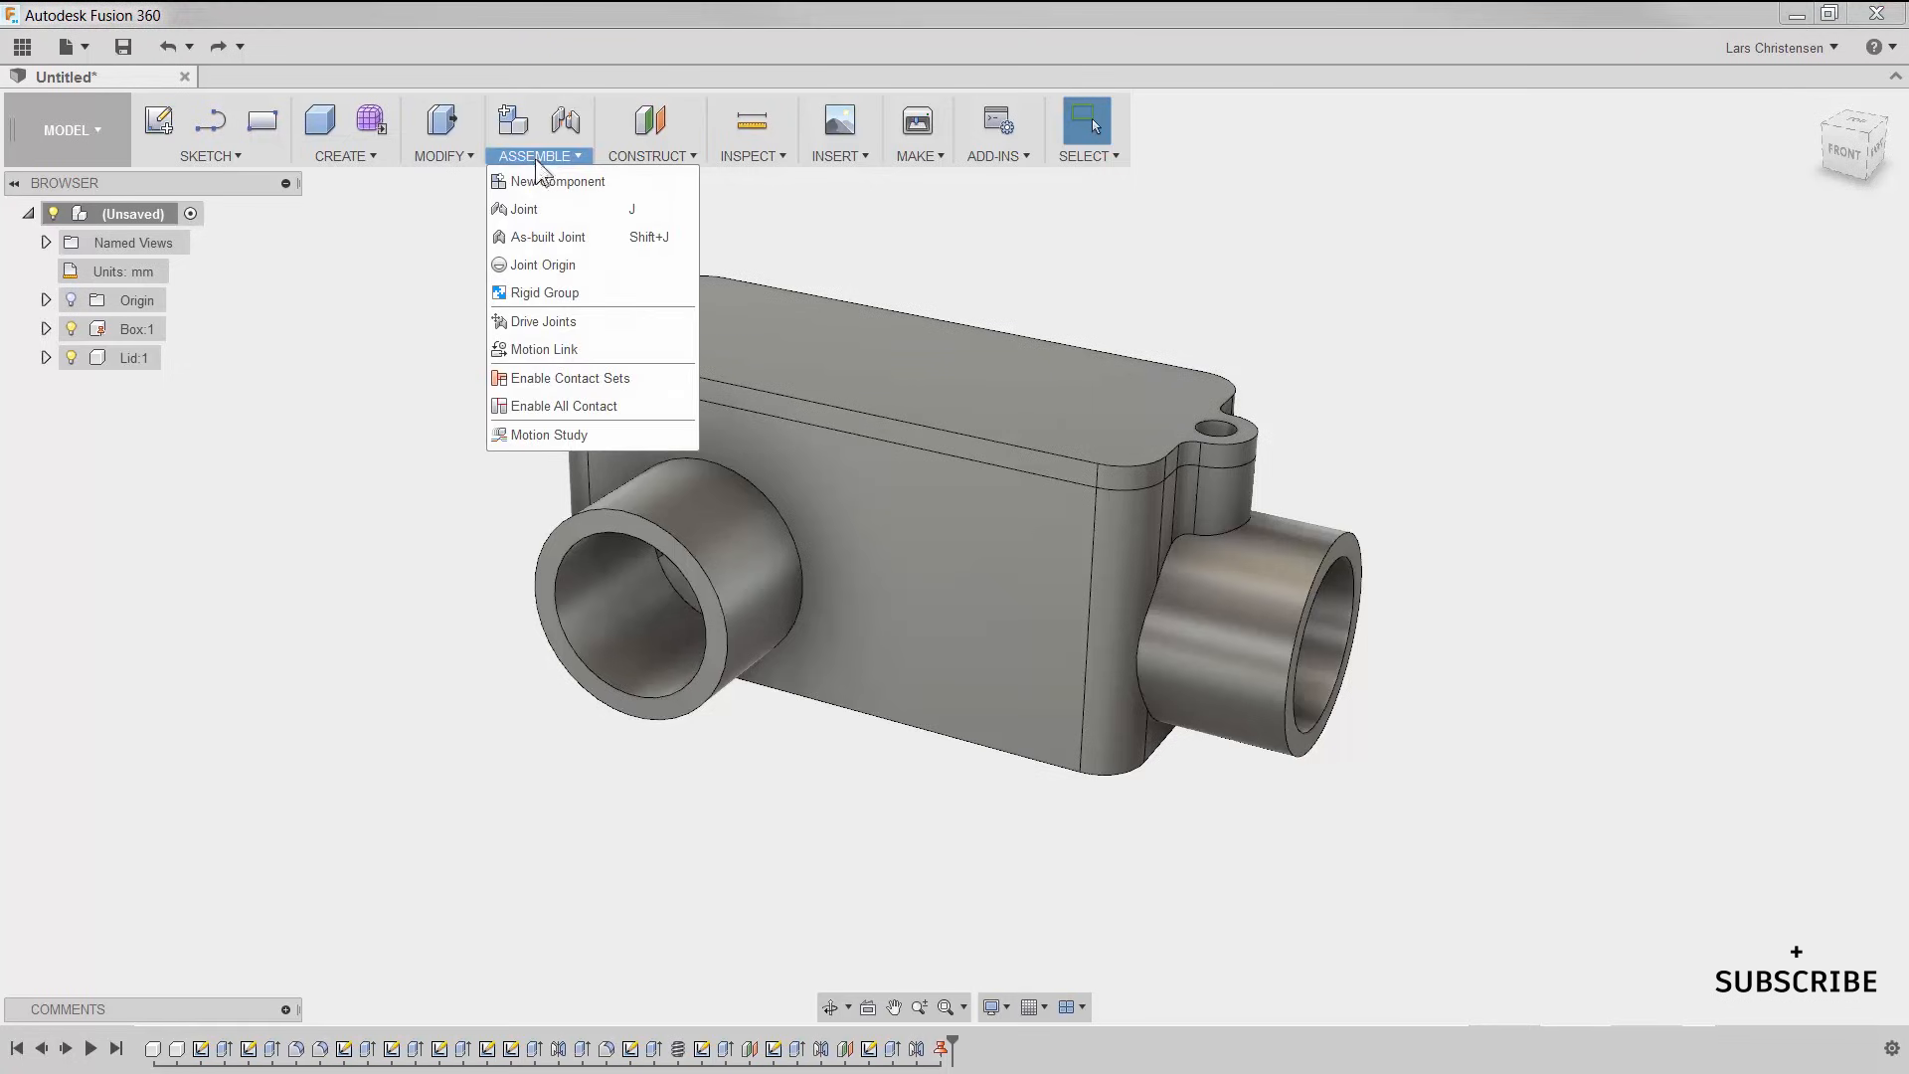
click(569, 230)
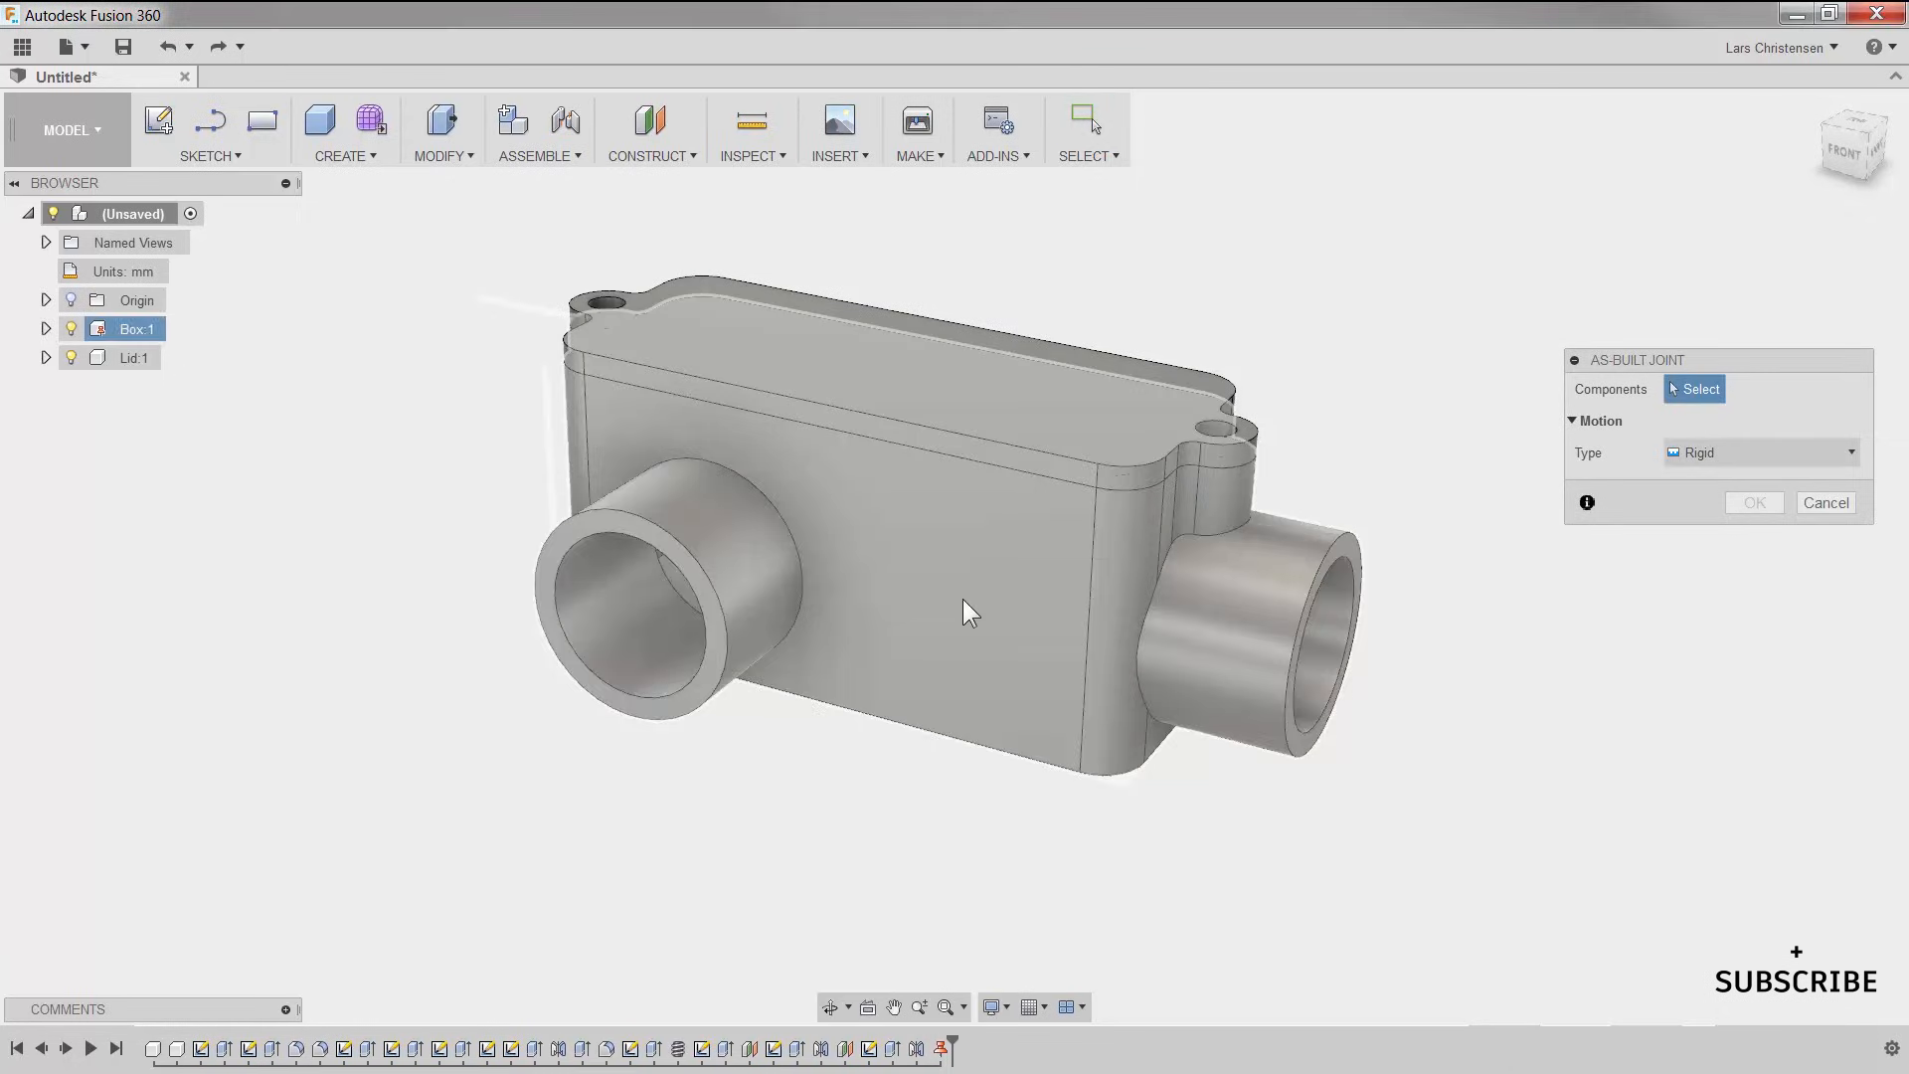
click(963, 599)
click(945, 356)
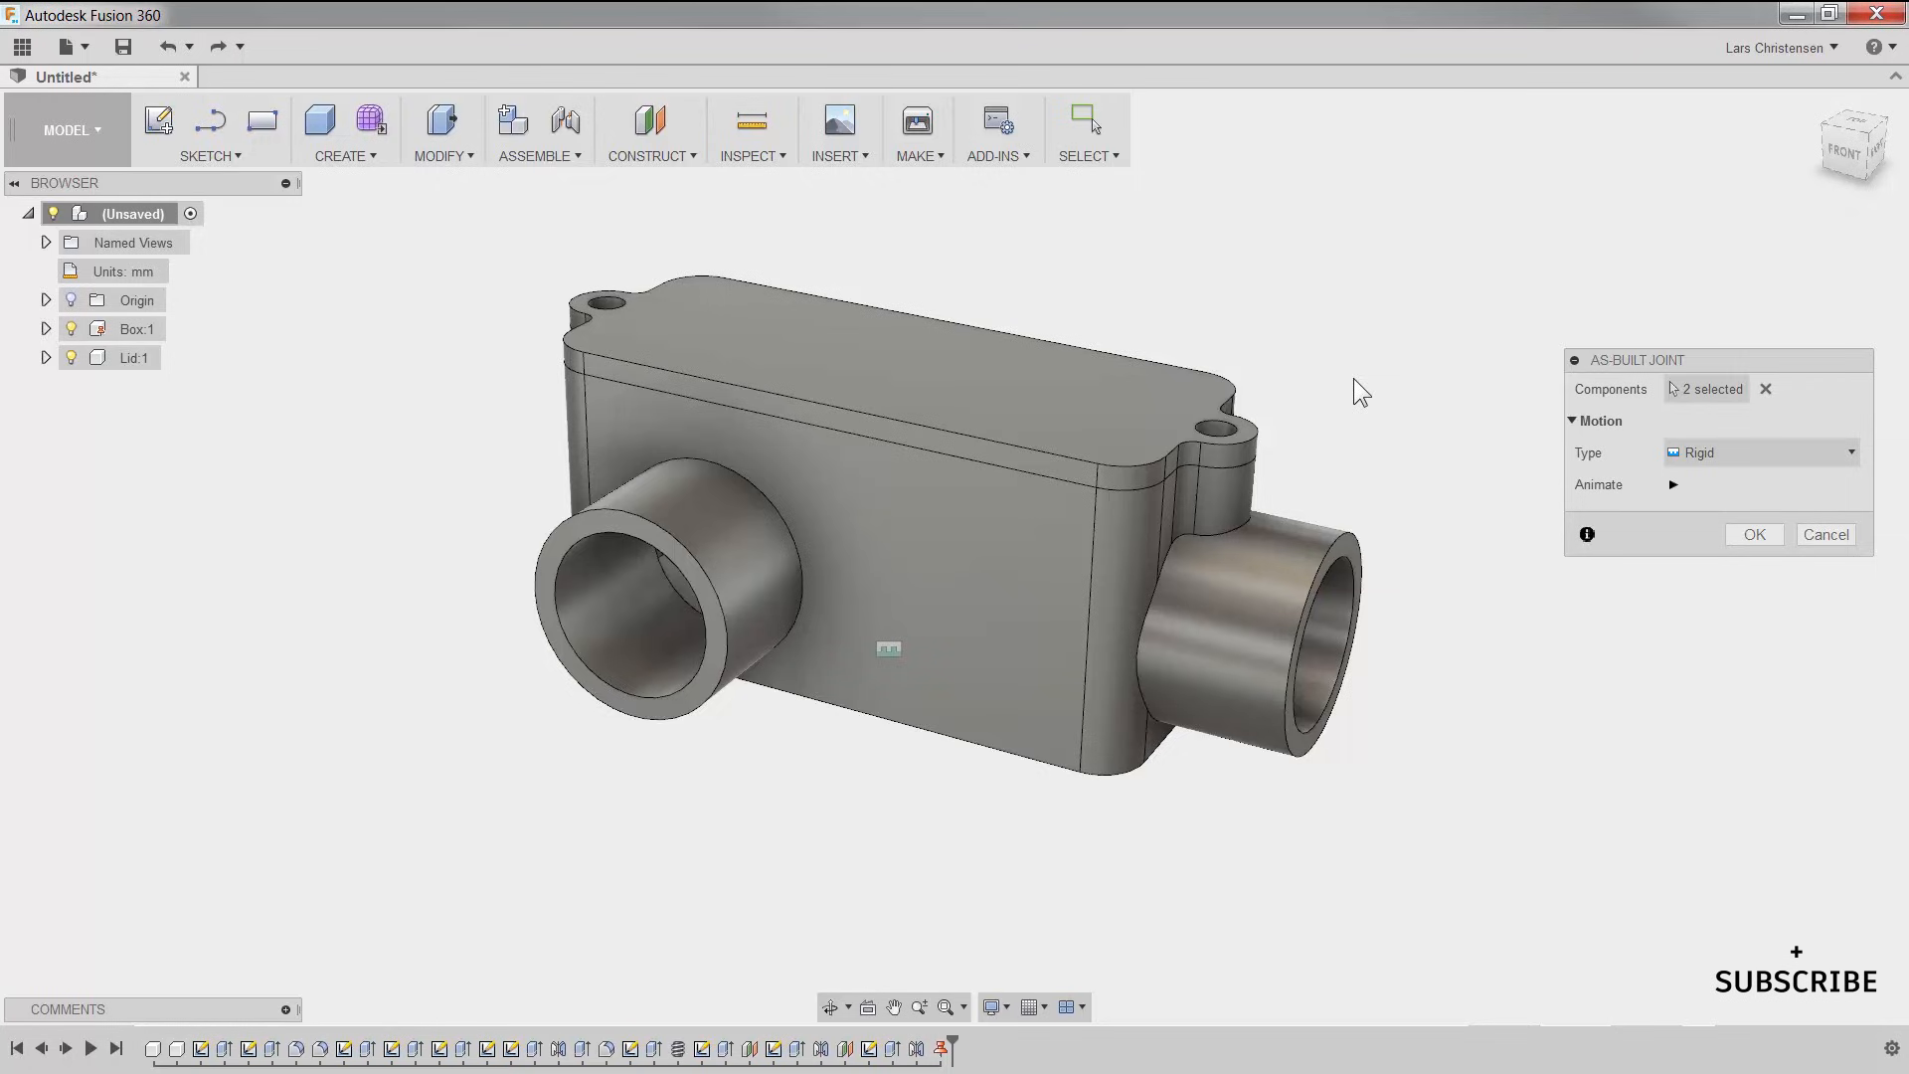
Step: Try a Revolute motion about the Z axis, centred on the screw hole at one end of the lid, and animate it
click(1761, 447)
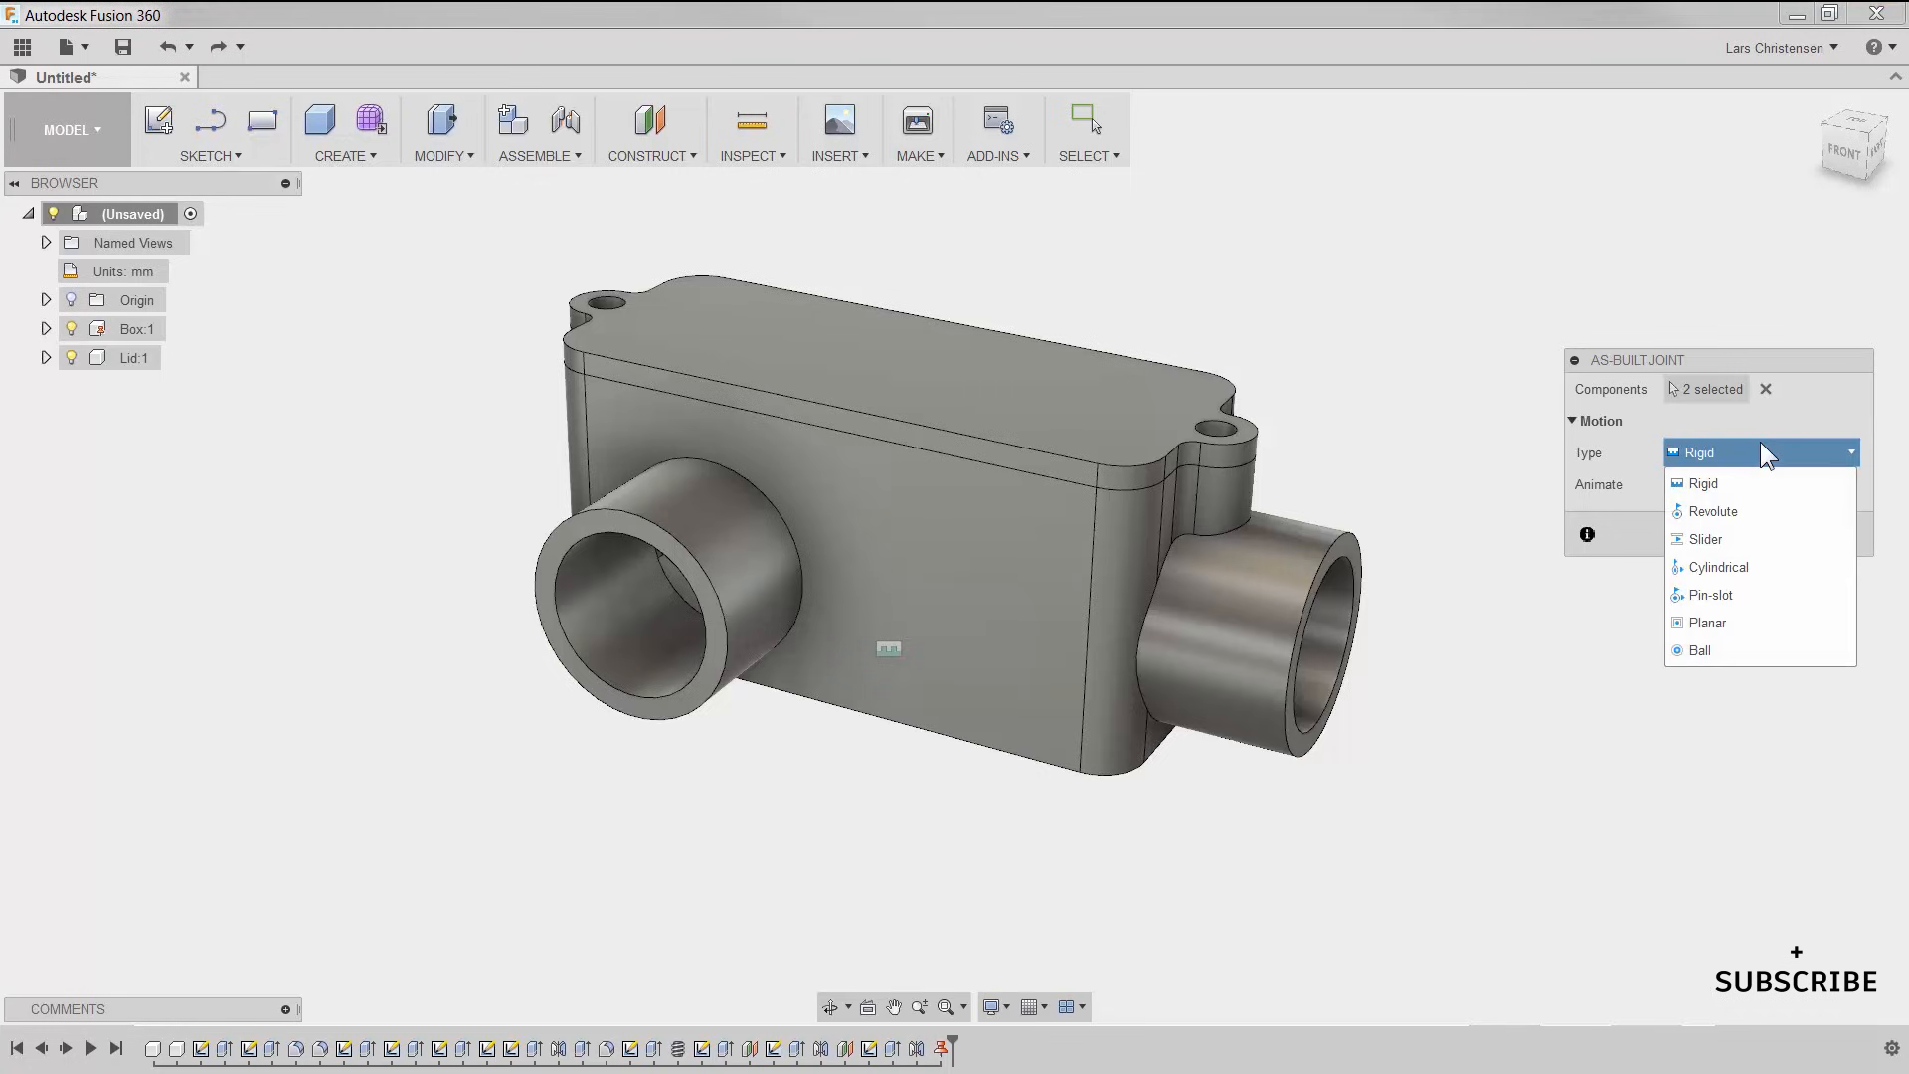
click(1742, 513)
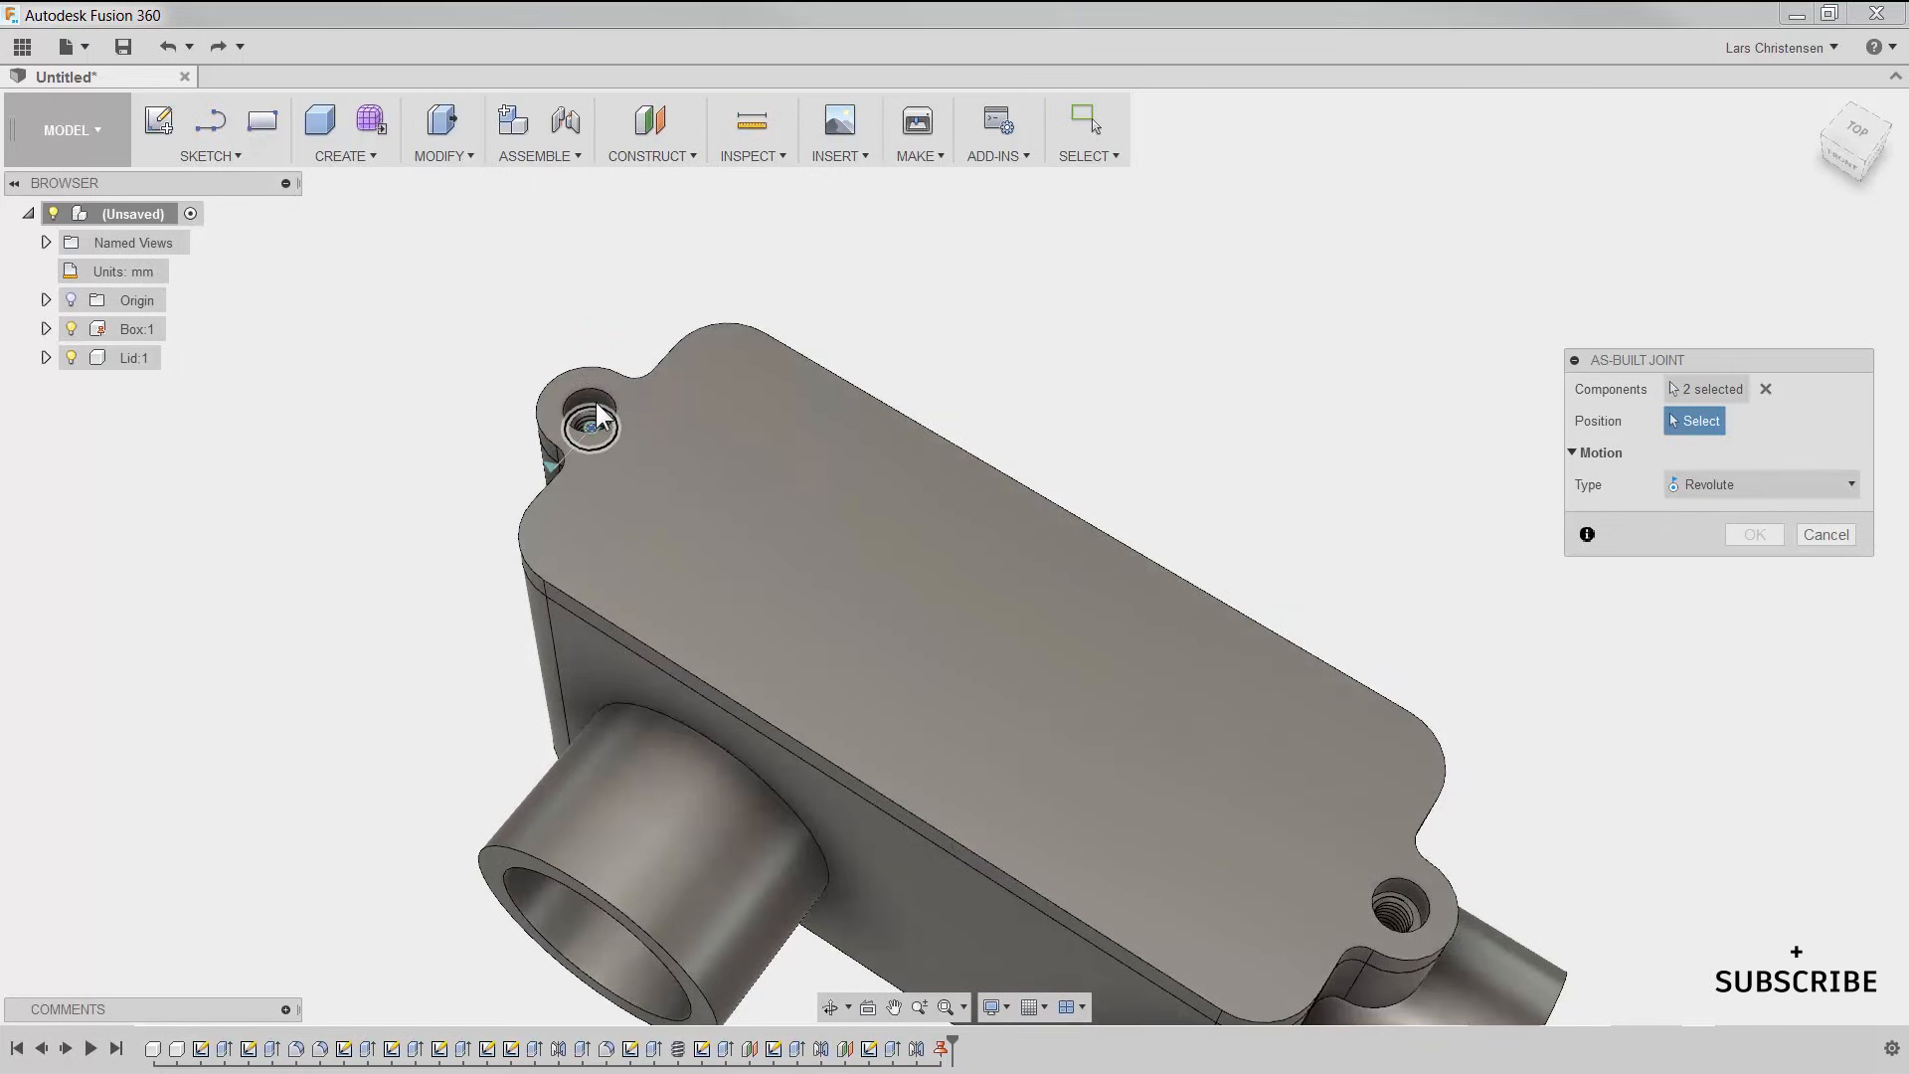
click(594, 403)
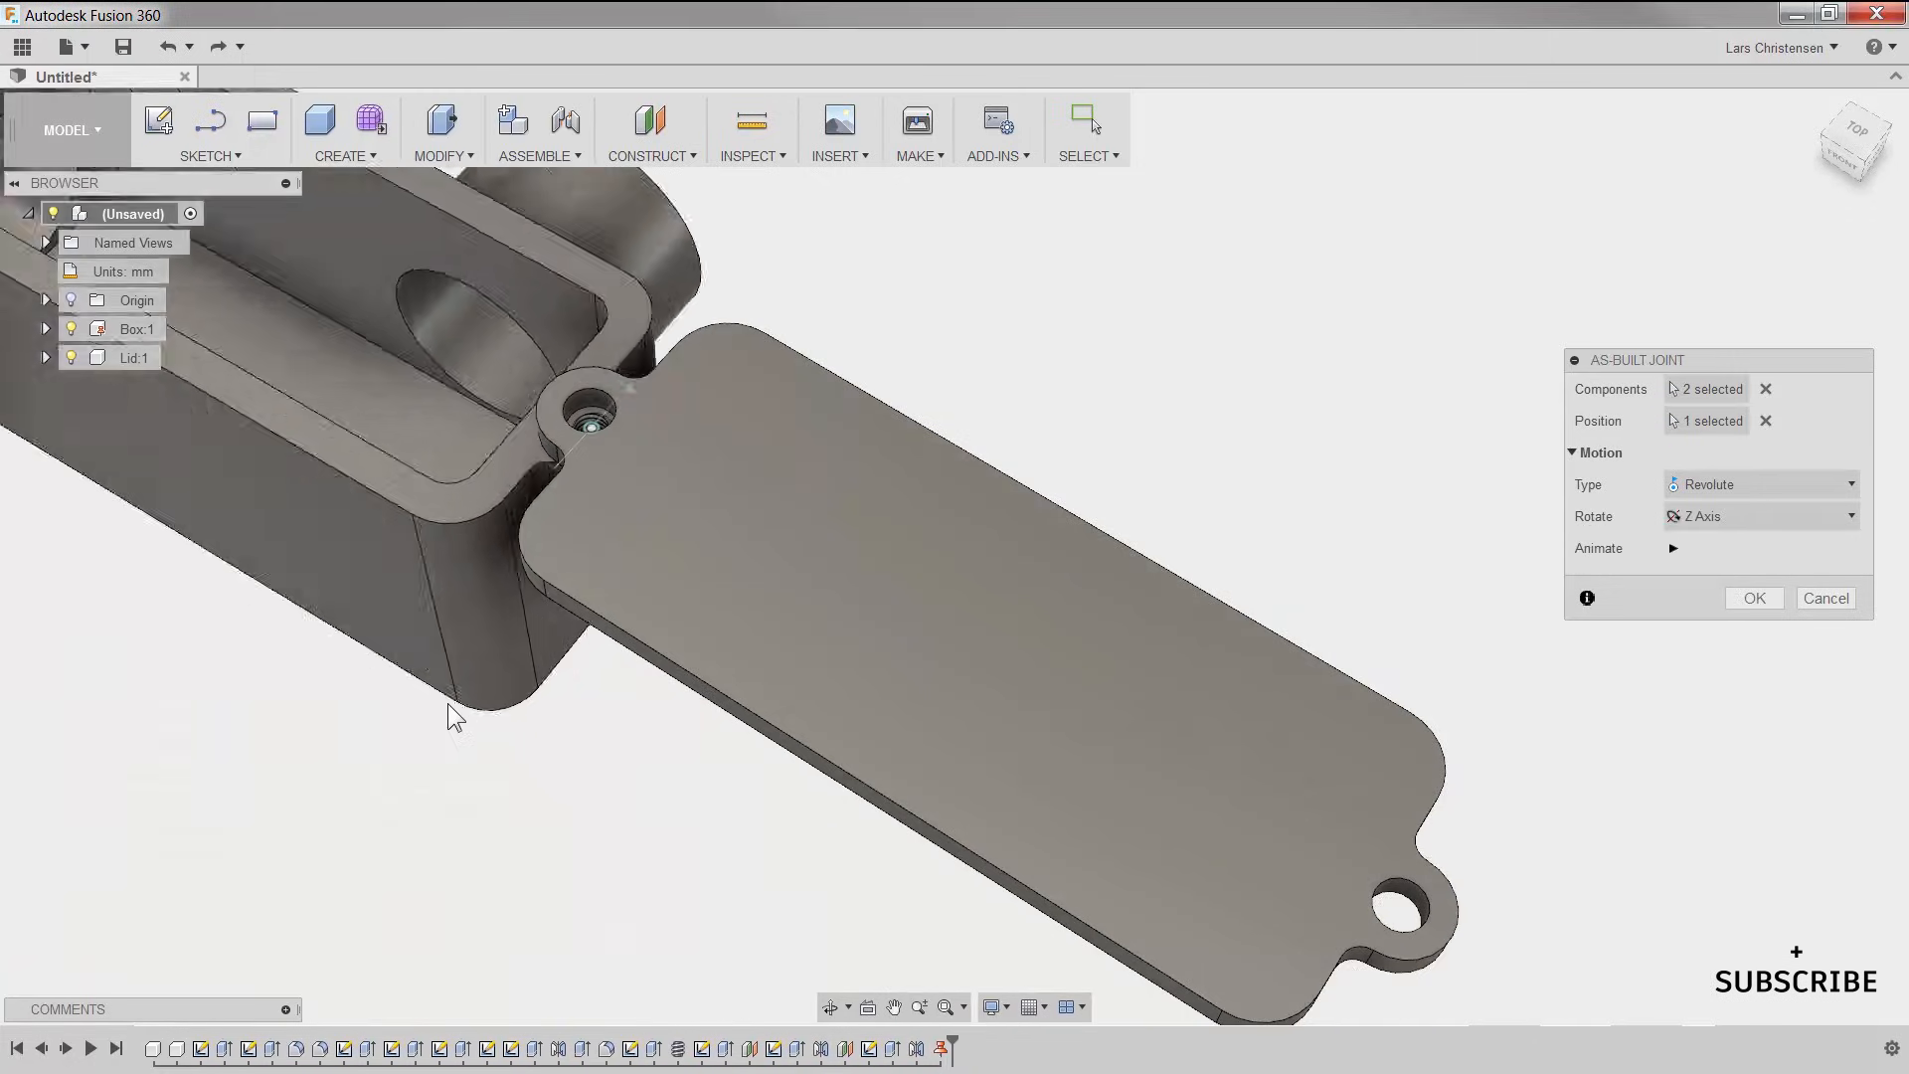
scroll(457, 662, down, 2)
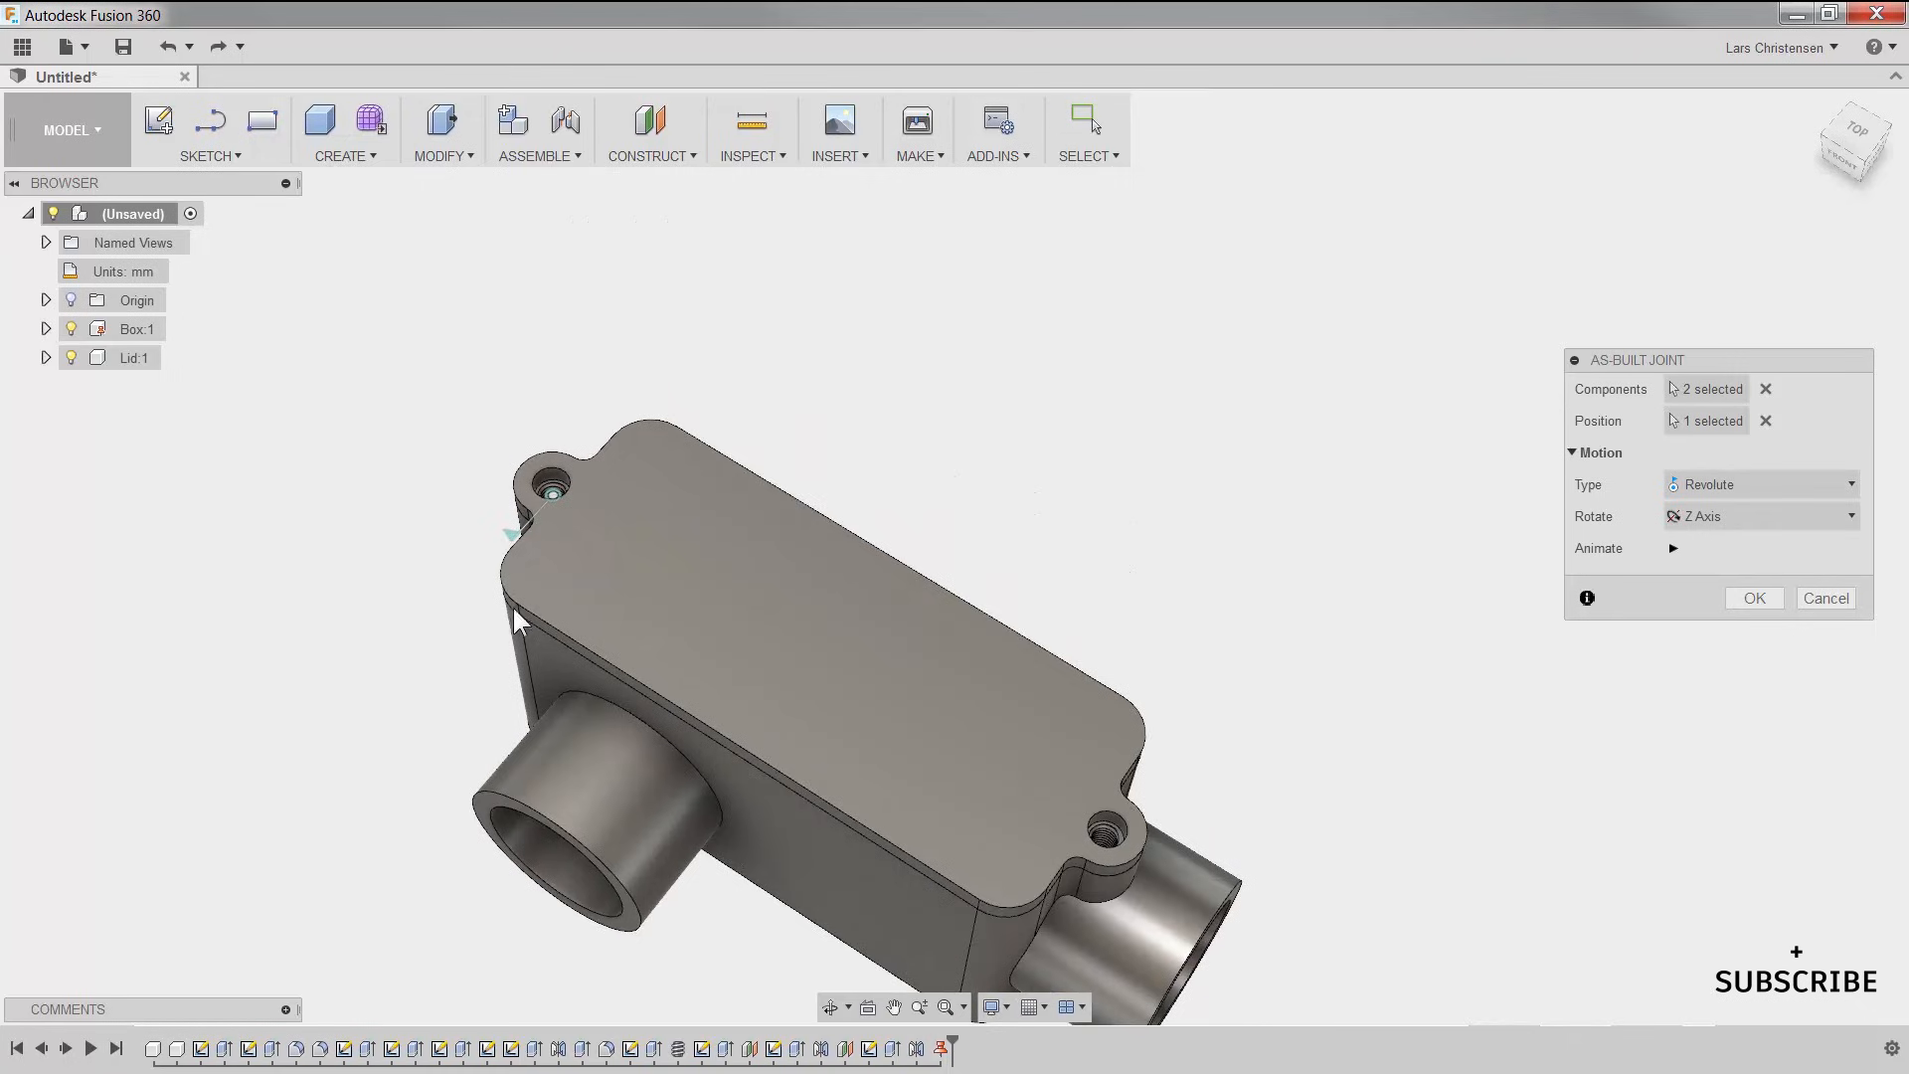
click(1673, 547)
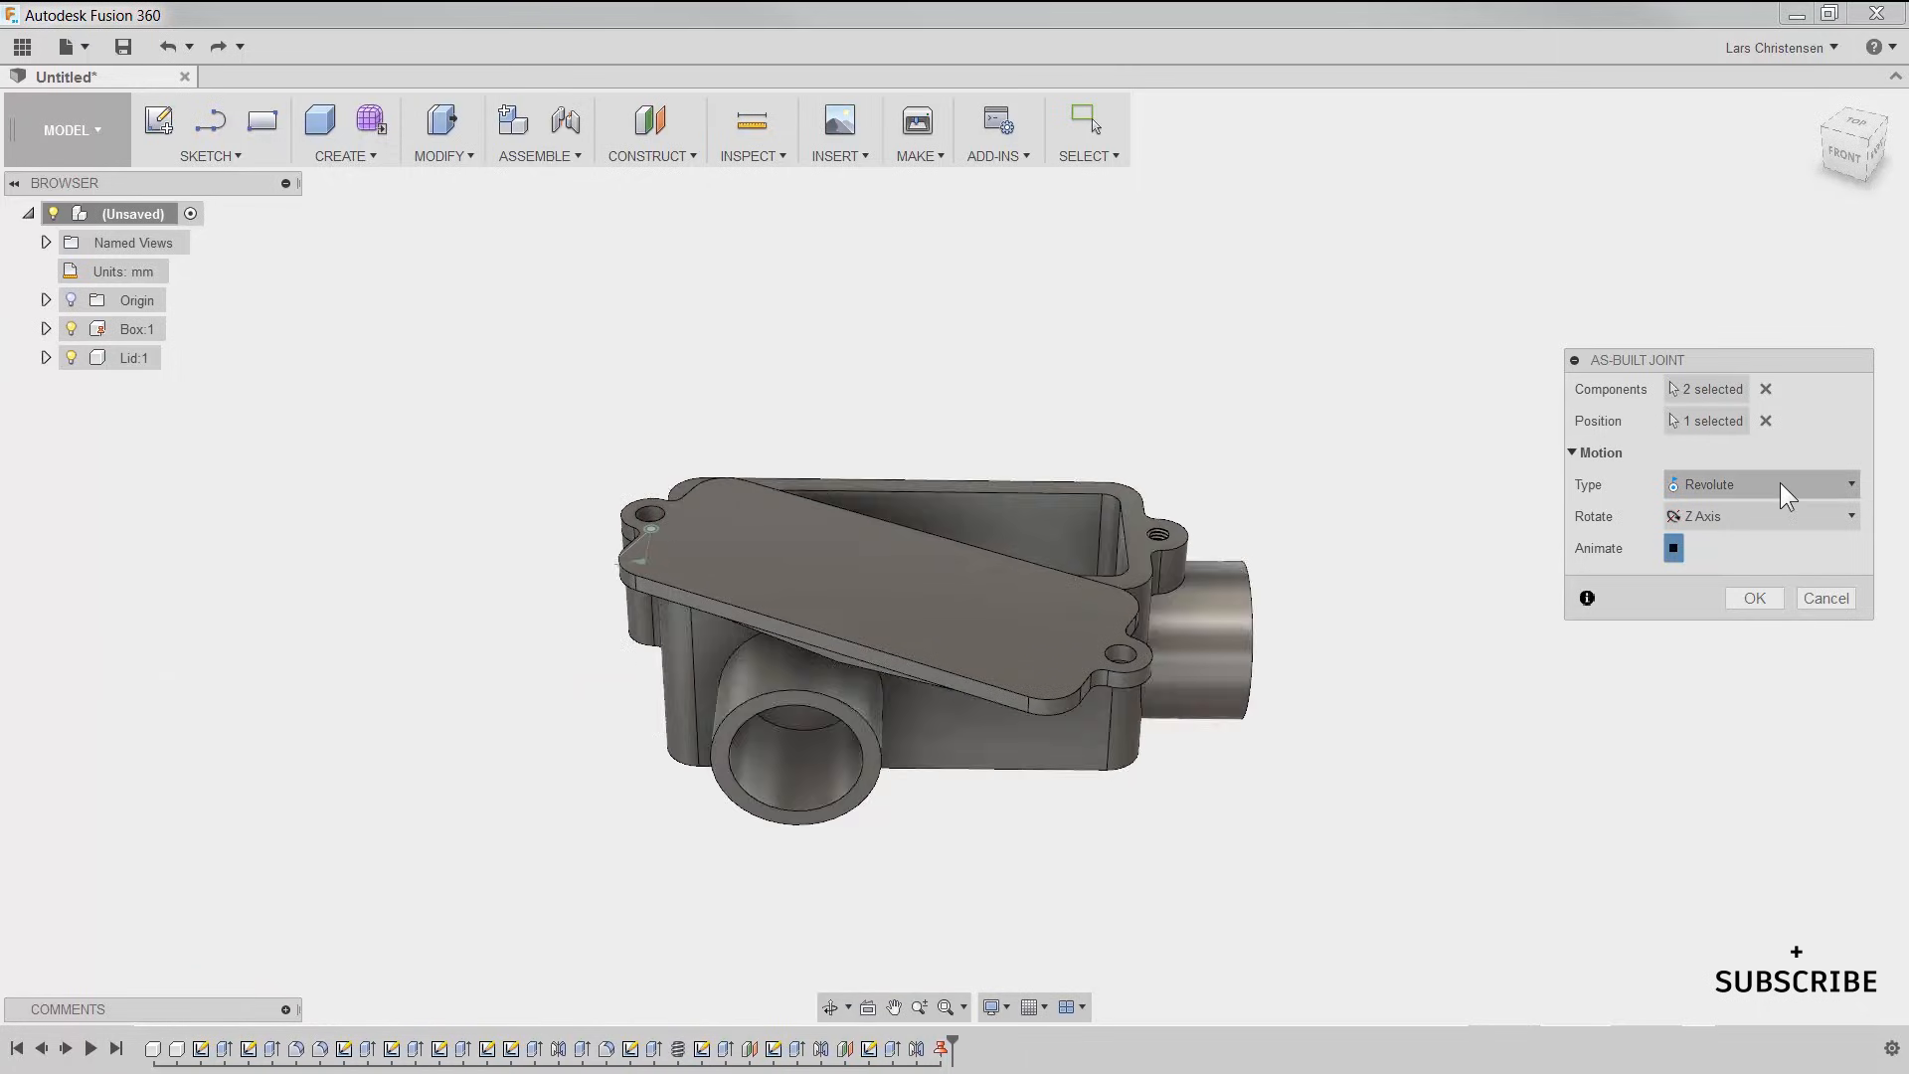
Step: Set the as-built joint's motion type to Rigid and create the joint
click(1779, 486)
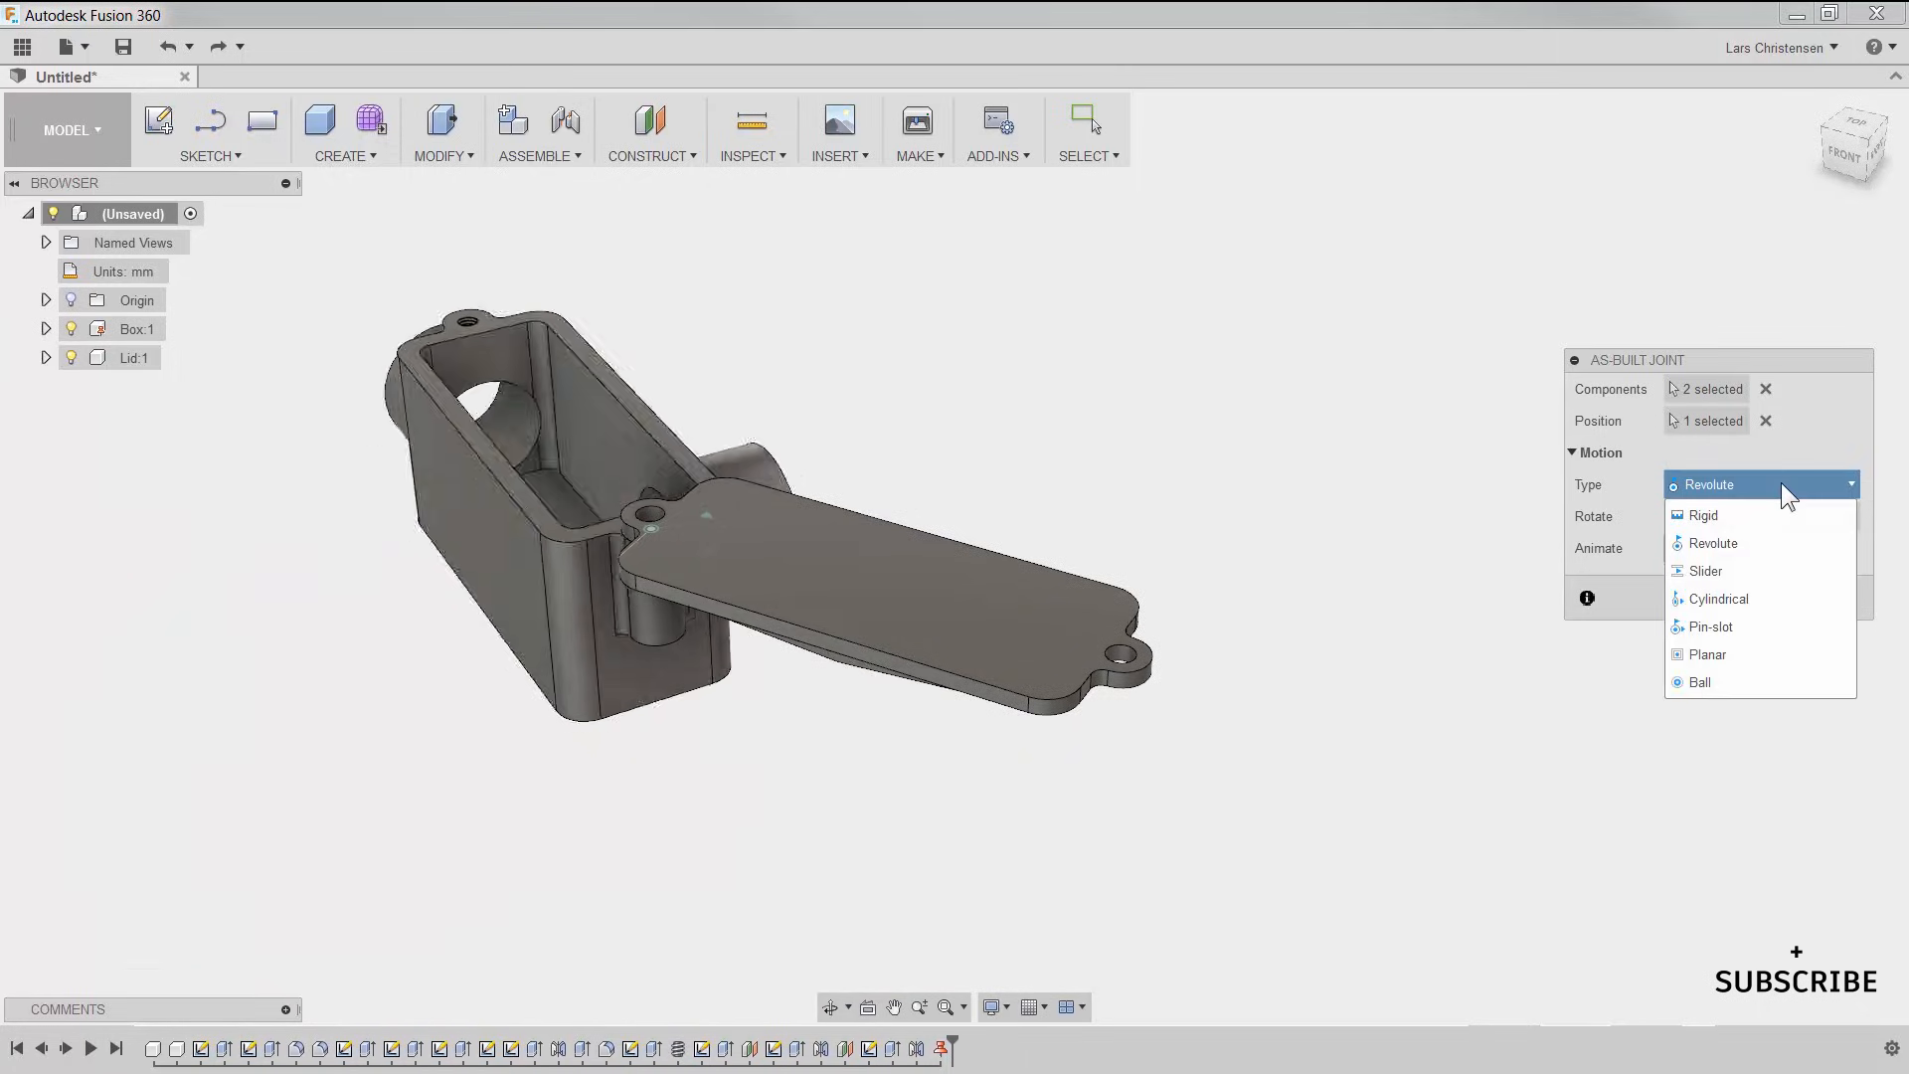
click(1744, 517)
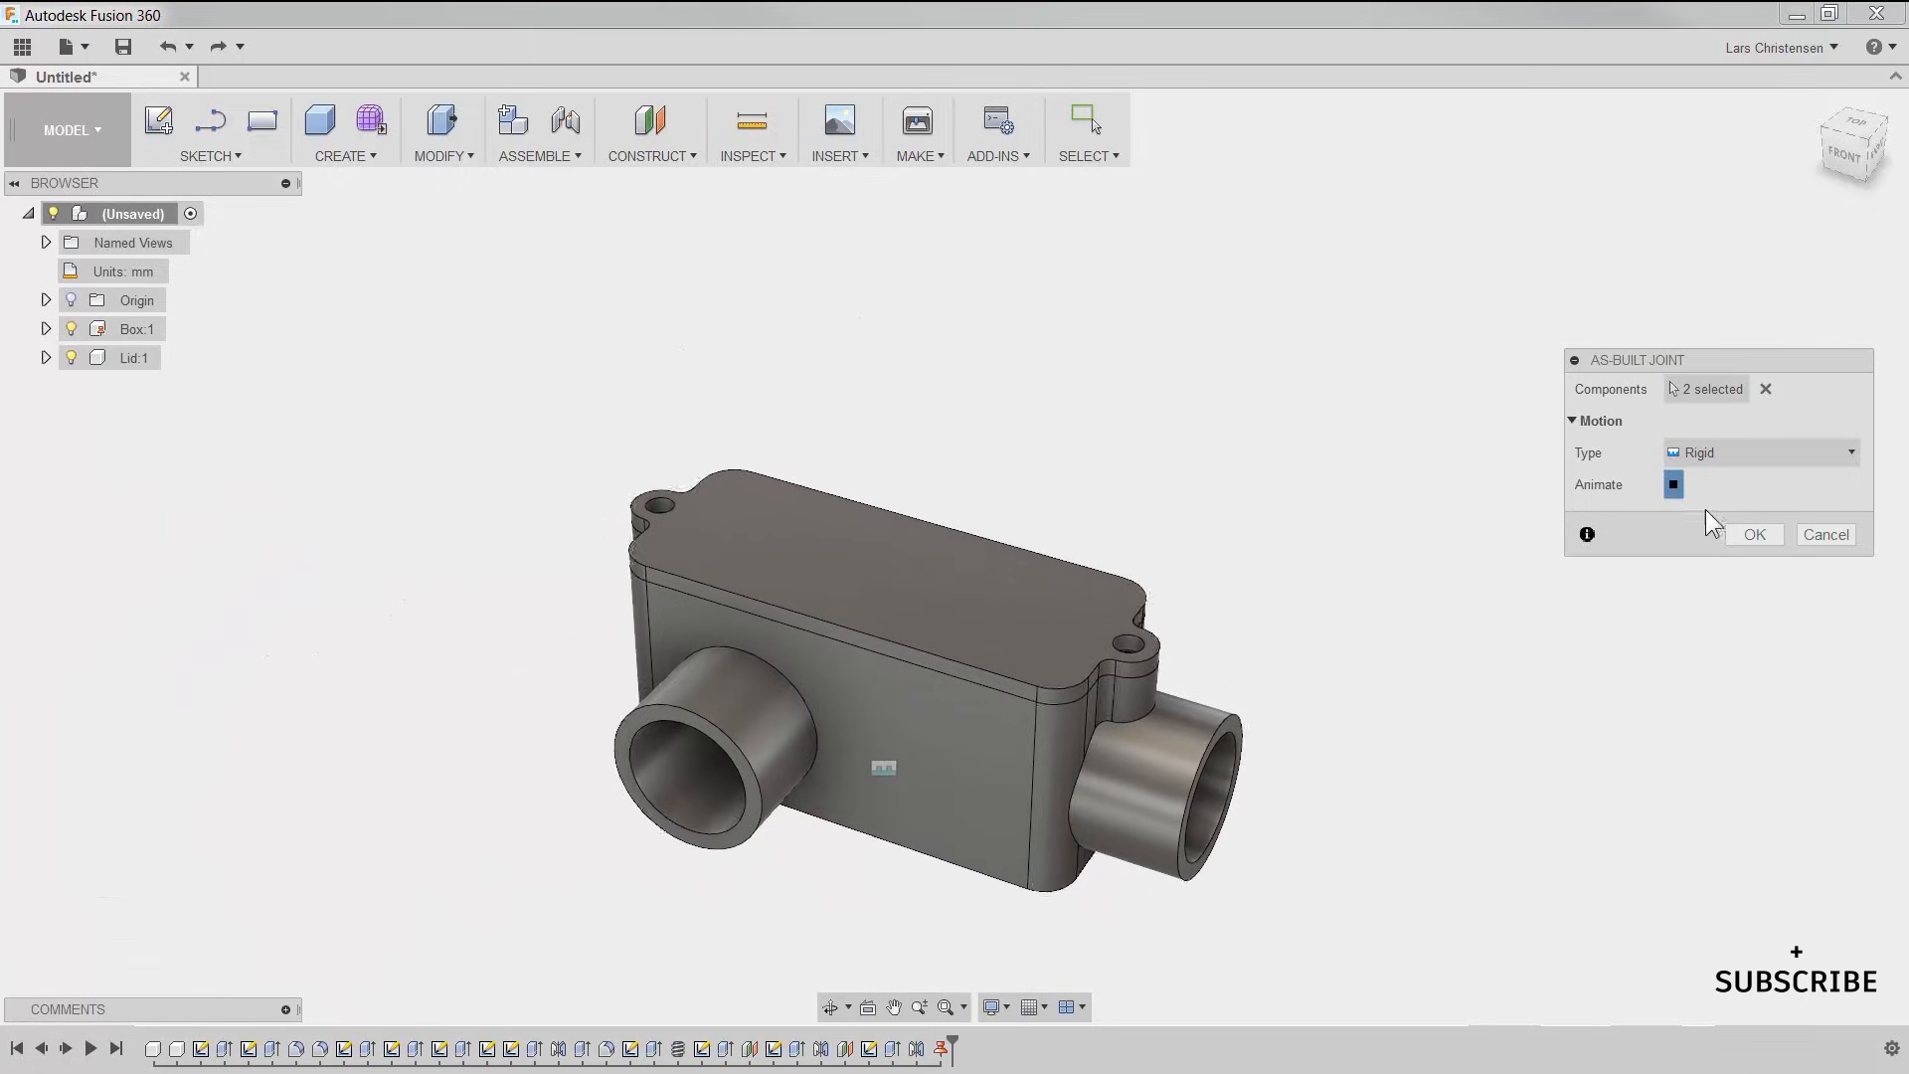
click(1760, 534)
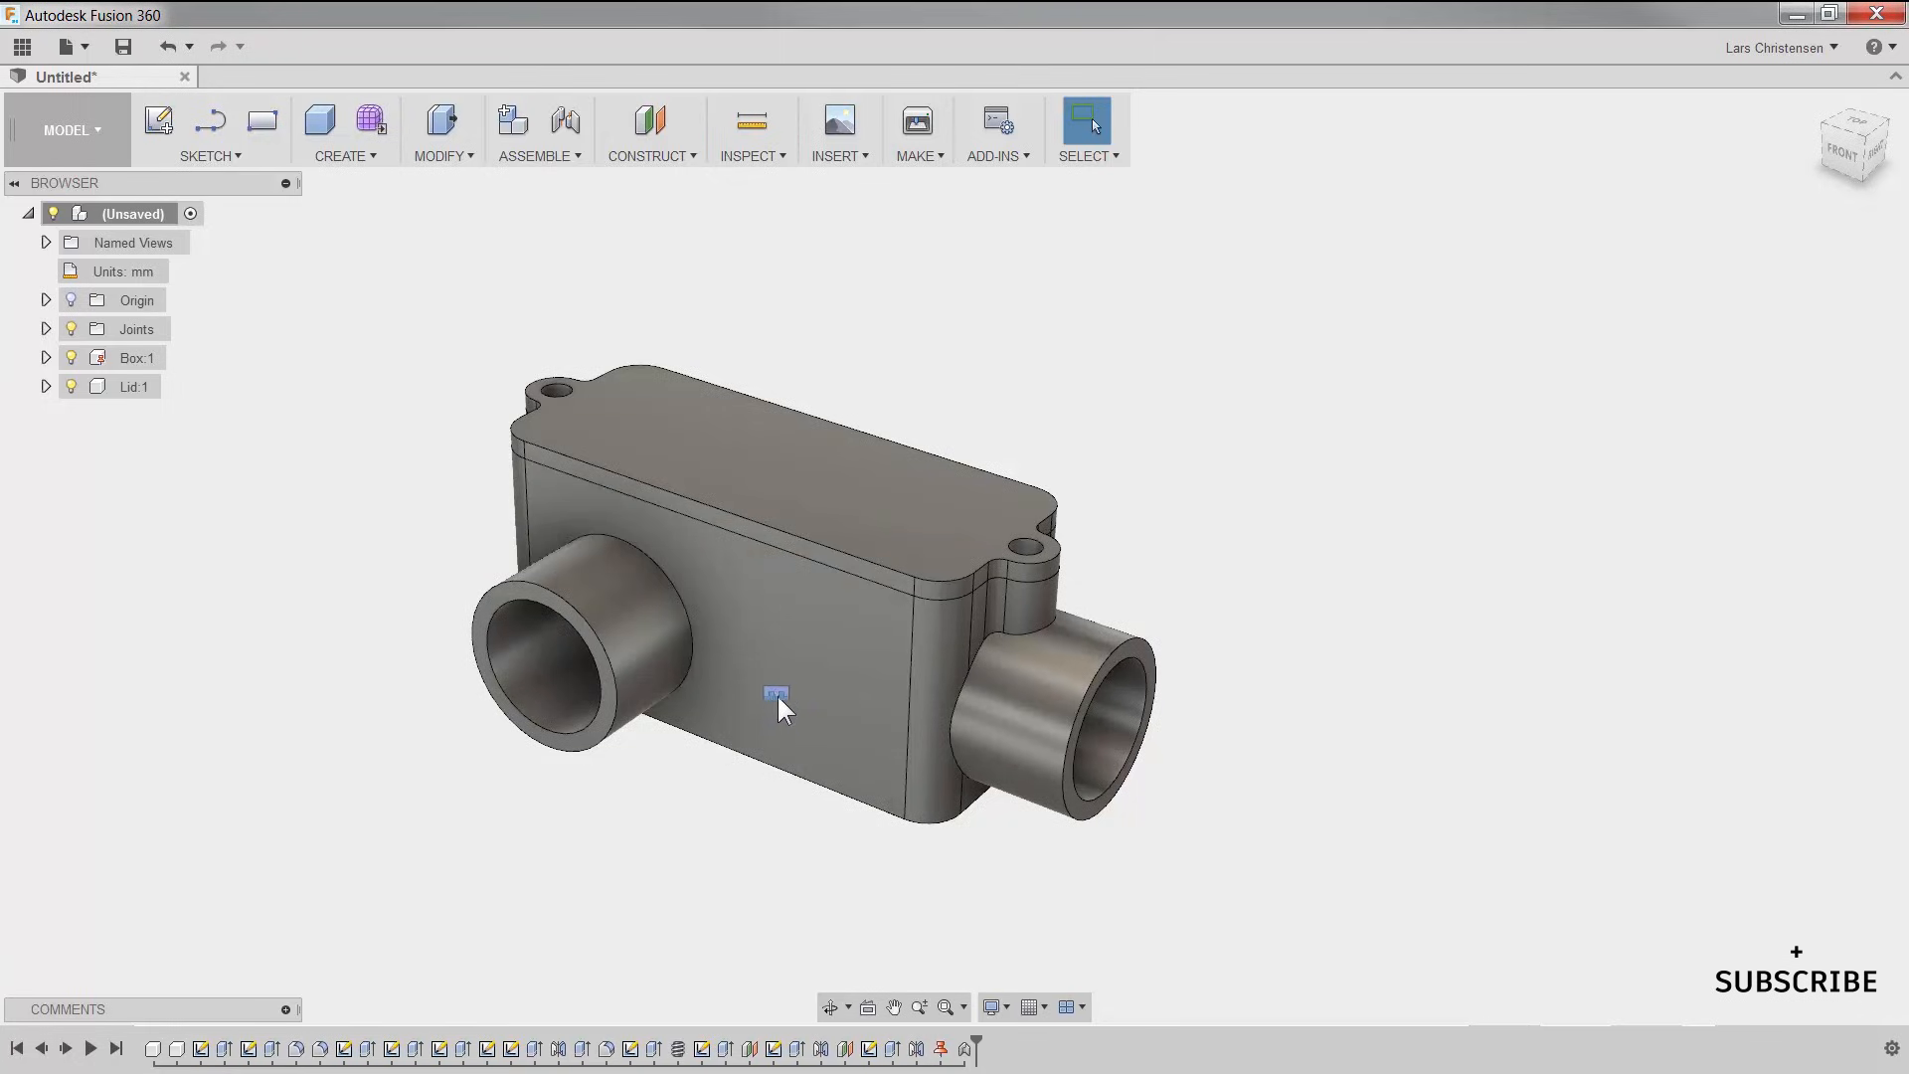
Step: Hide the top-level assembly's joints
click(45, 386)
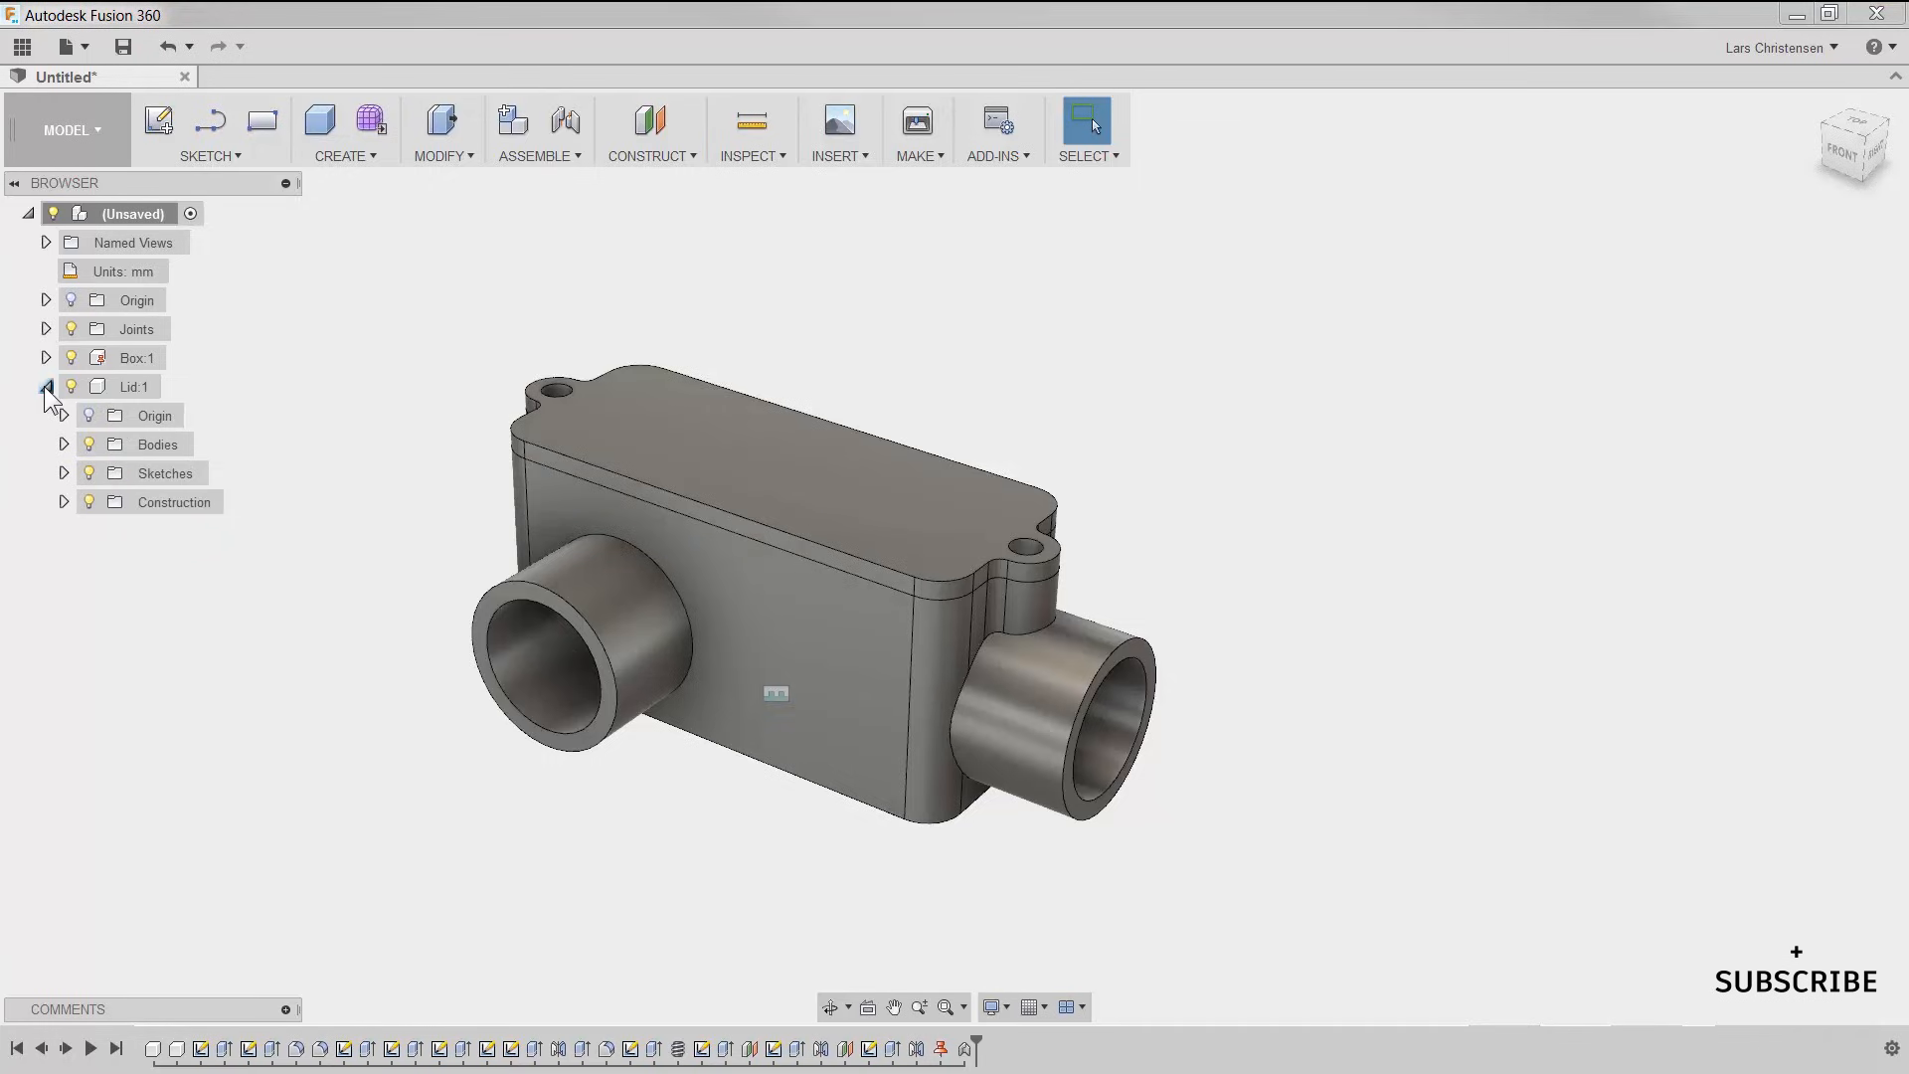
click(45, 386)
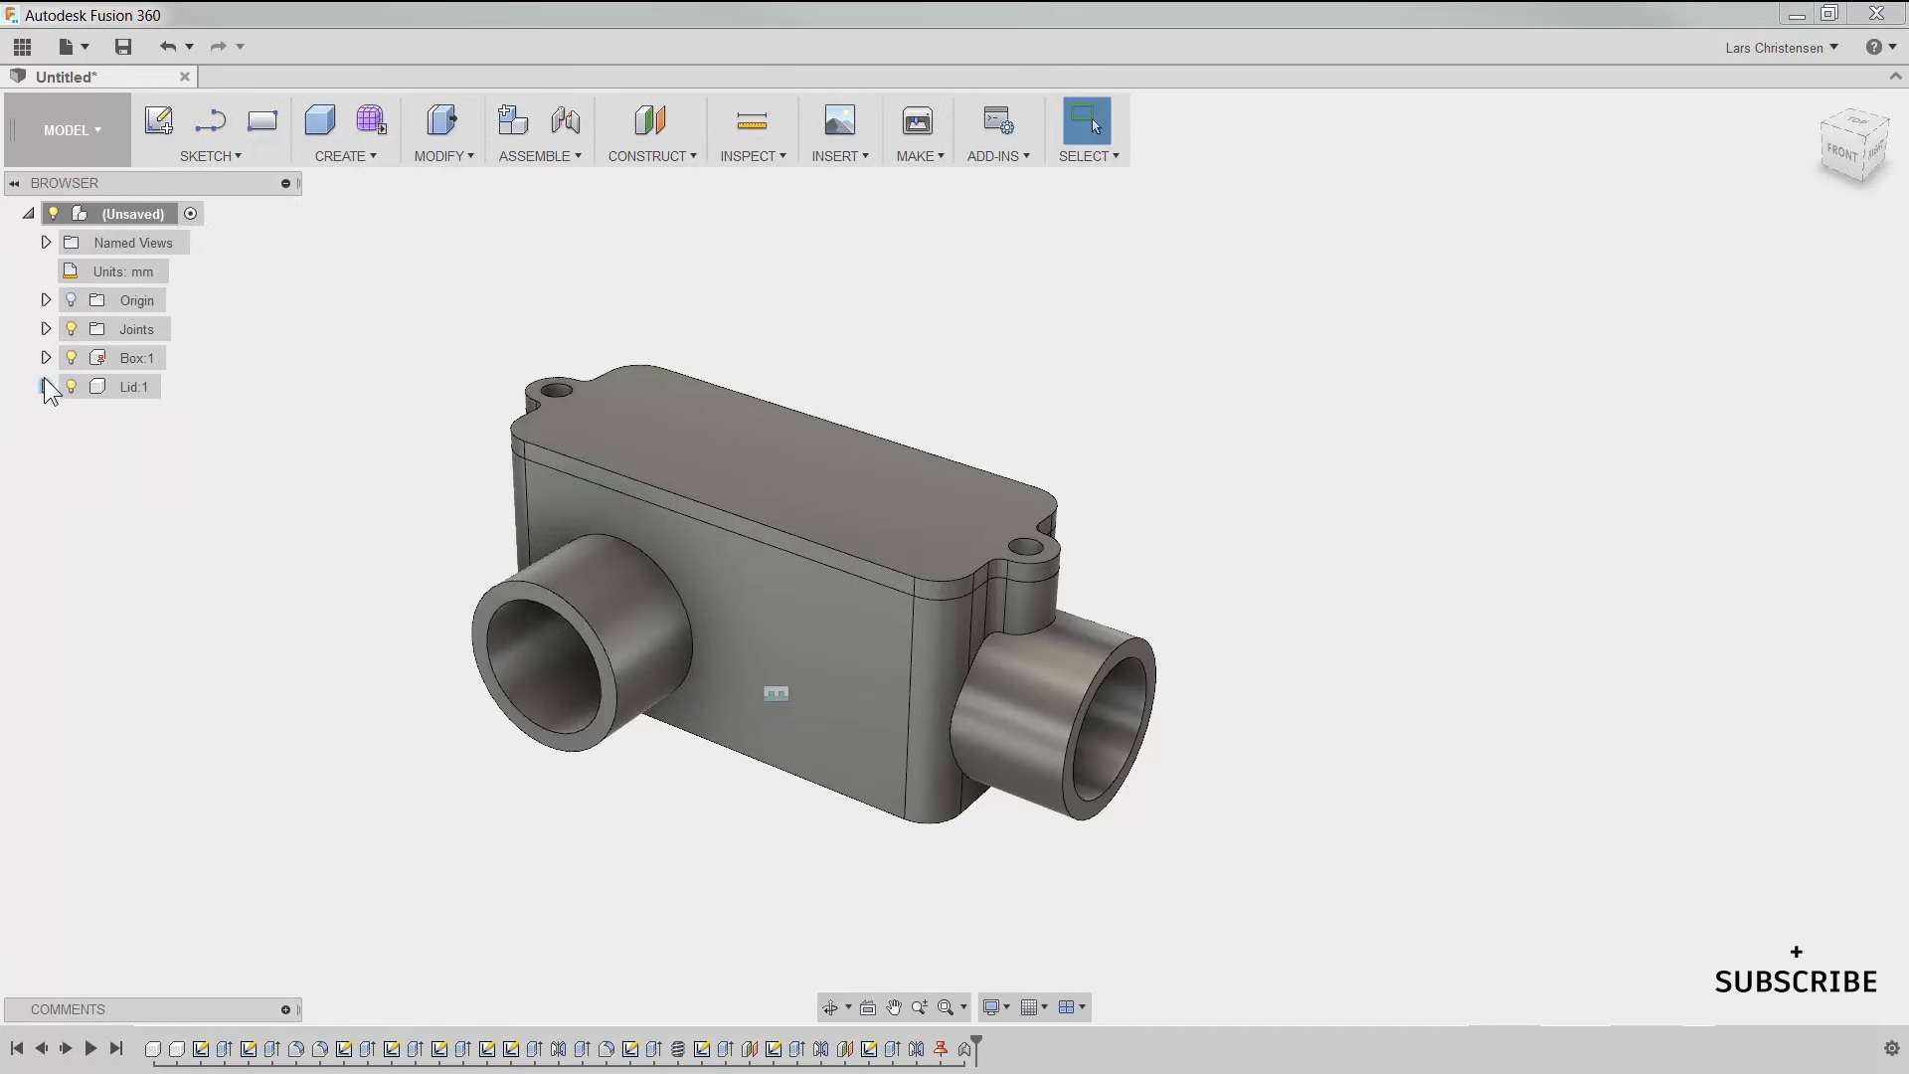
click(44, 300)
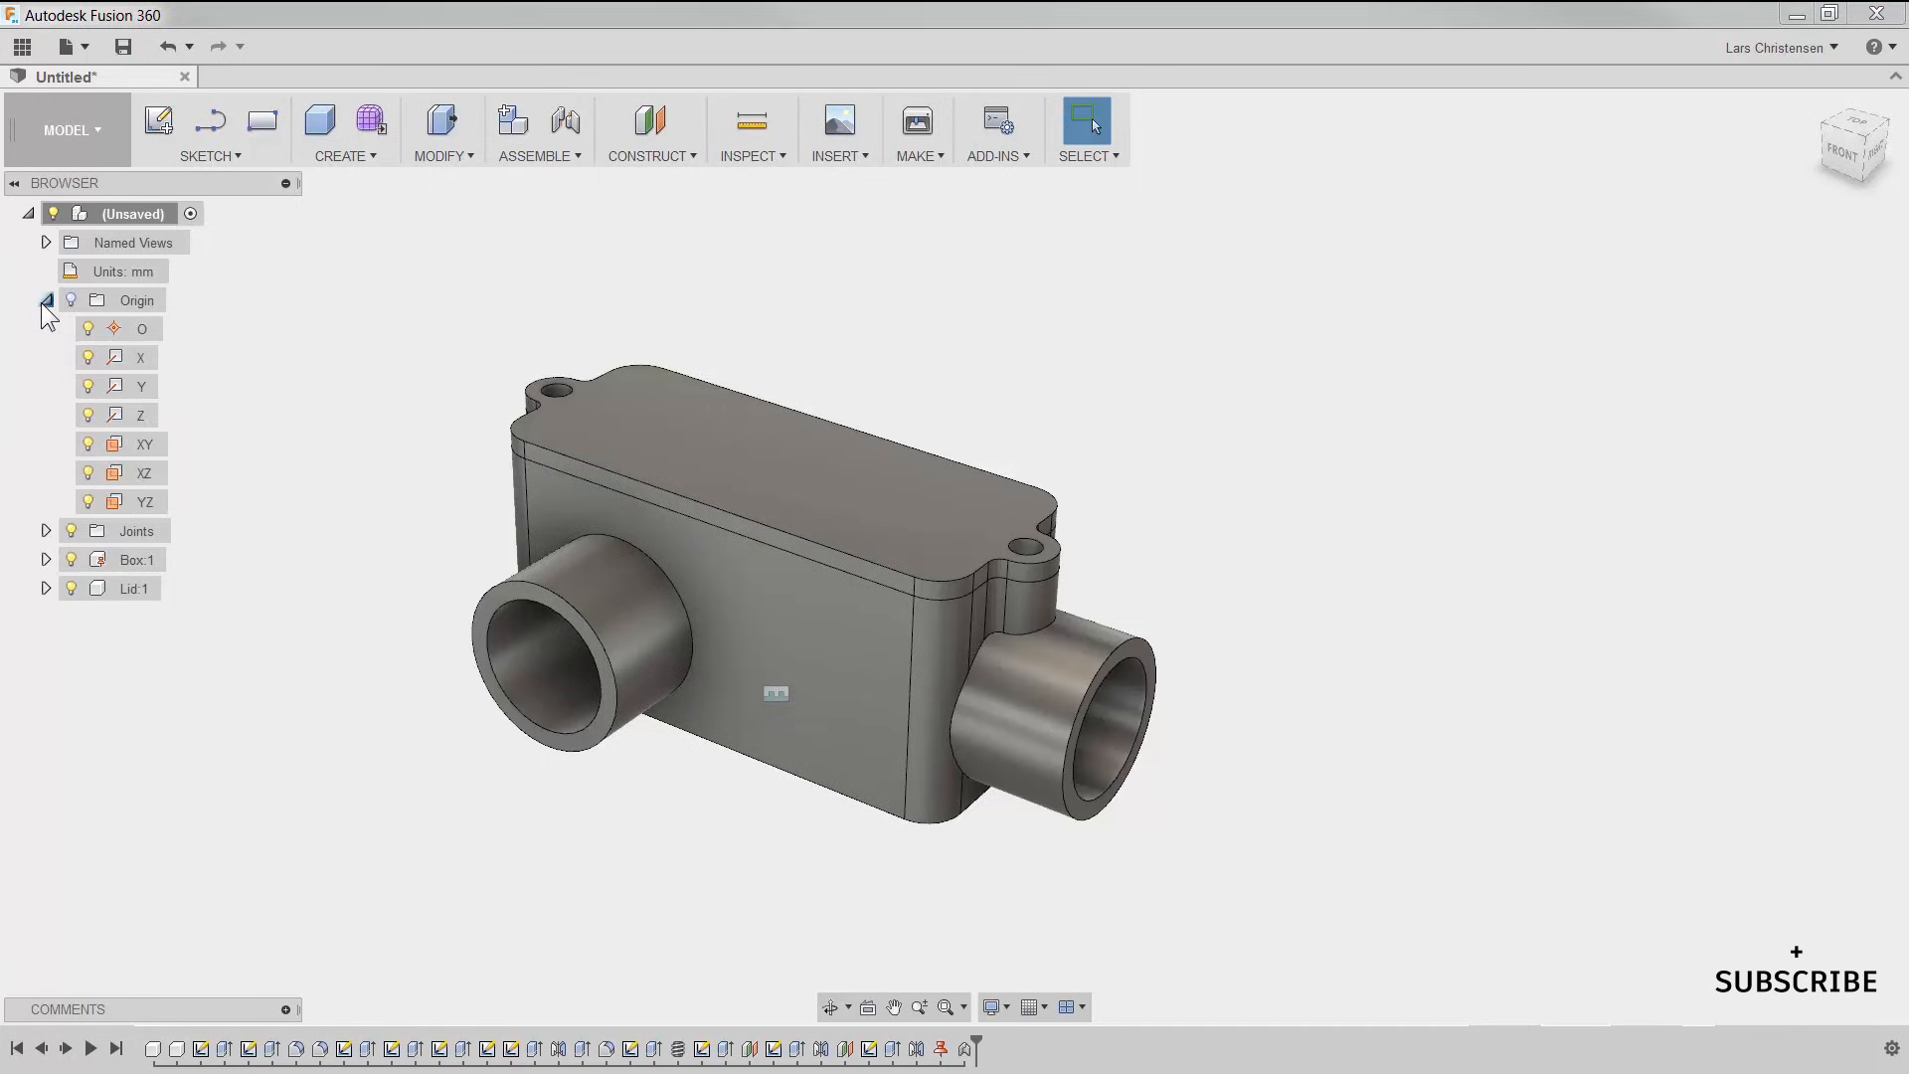
click(46, 300)
click(46, 300)
click(73, 529)
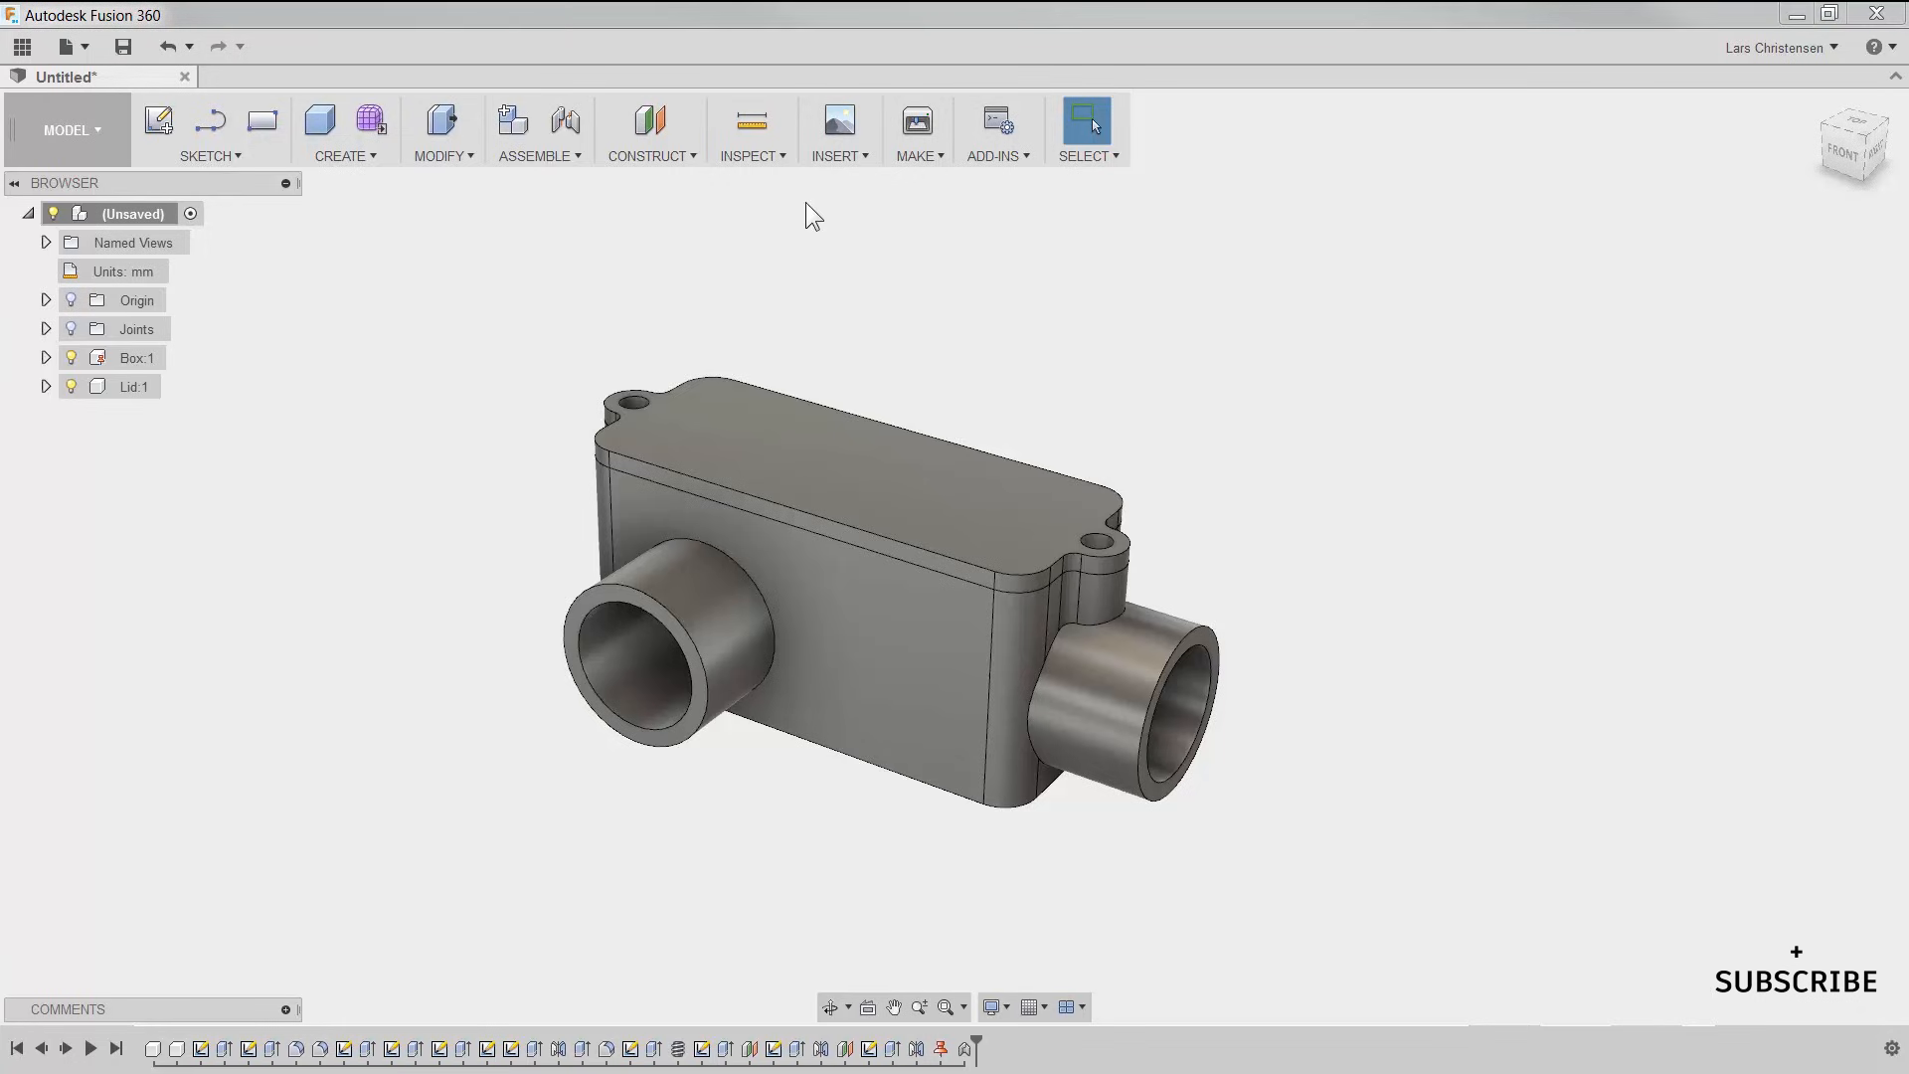
Step: Open the McMaster-Carr component catalog and browse the screws to the Tapping, Wood, and Drywall Screws category
click(837, 156)
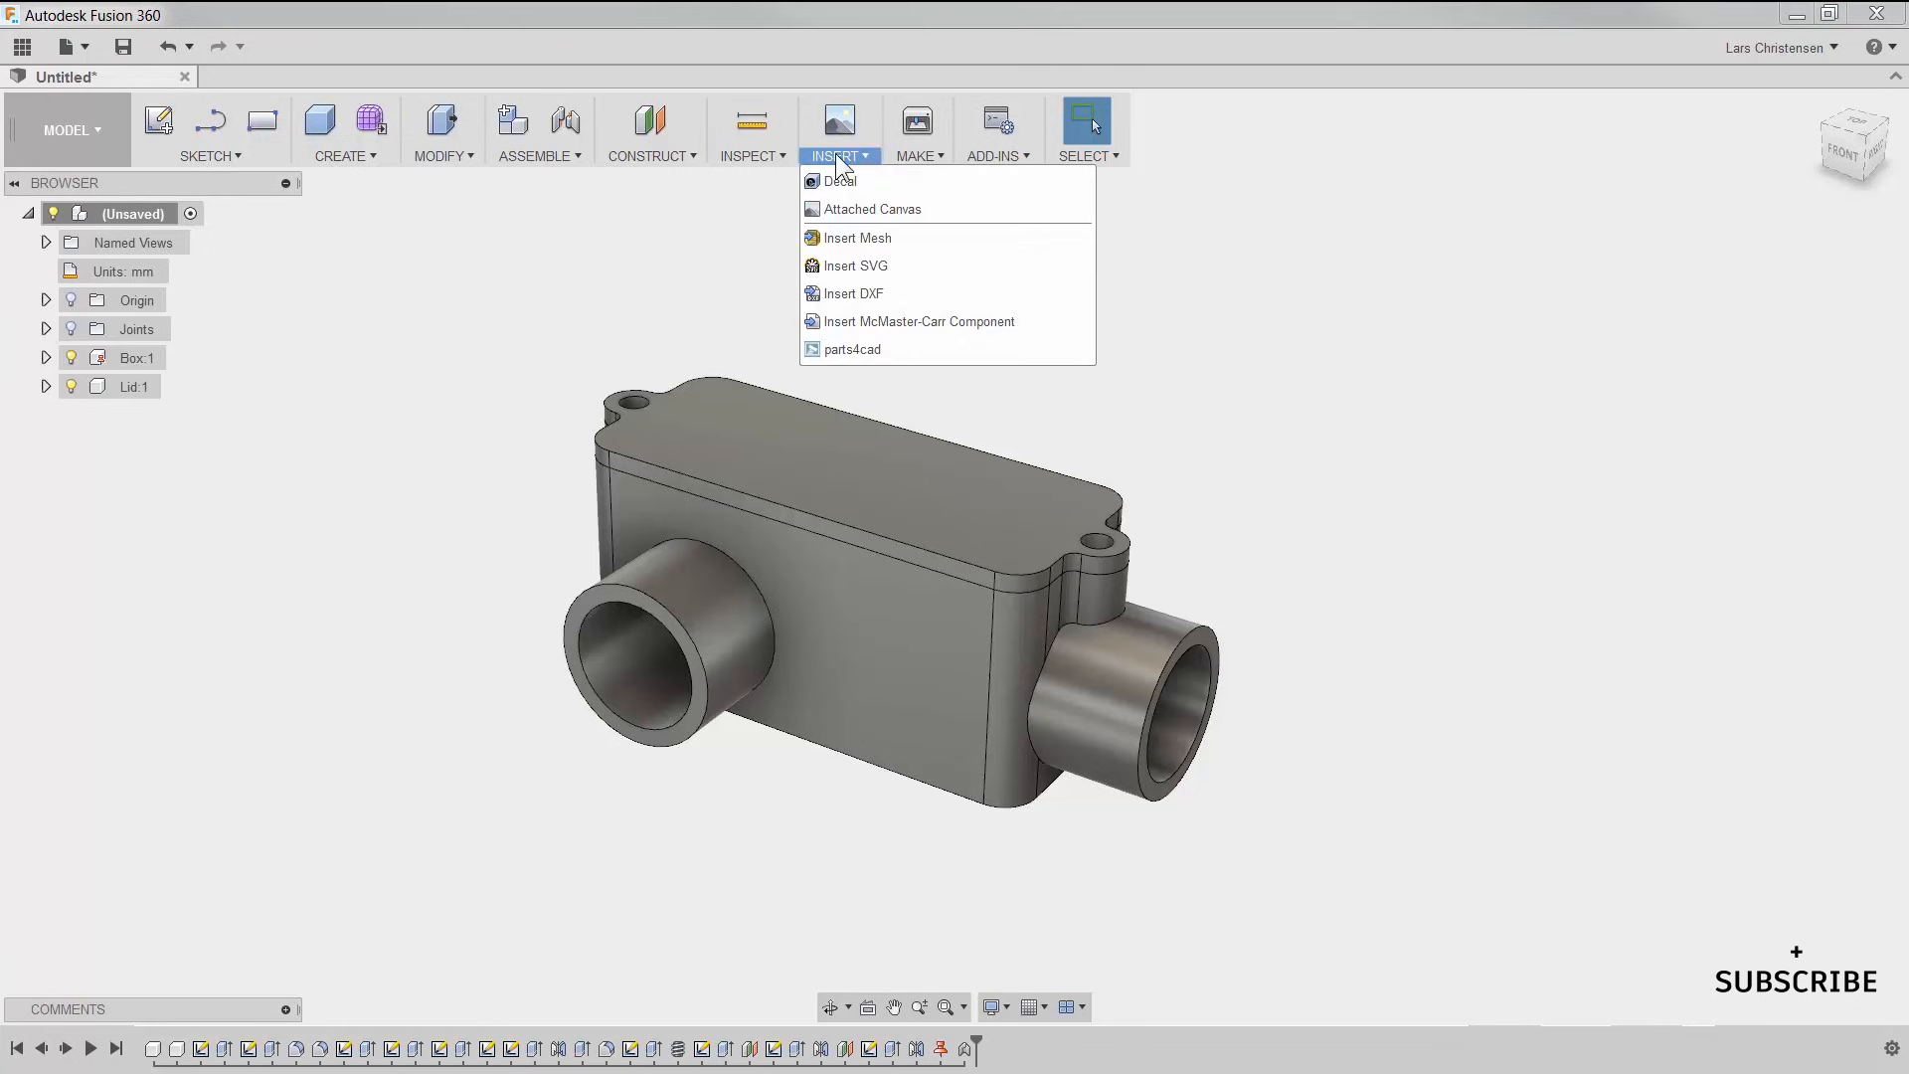
click(869, 318)
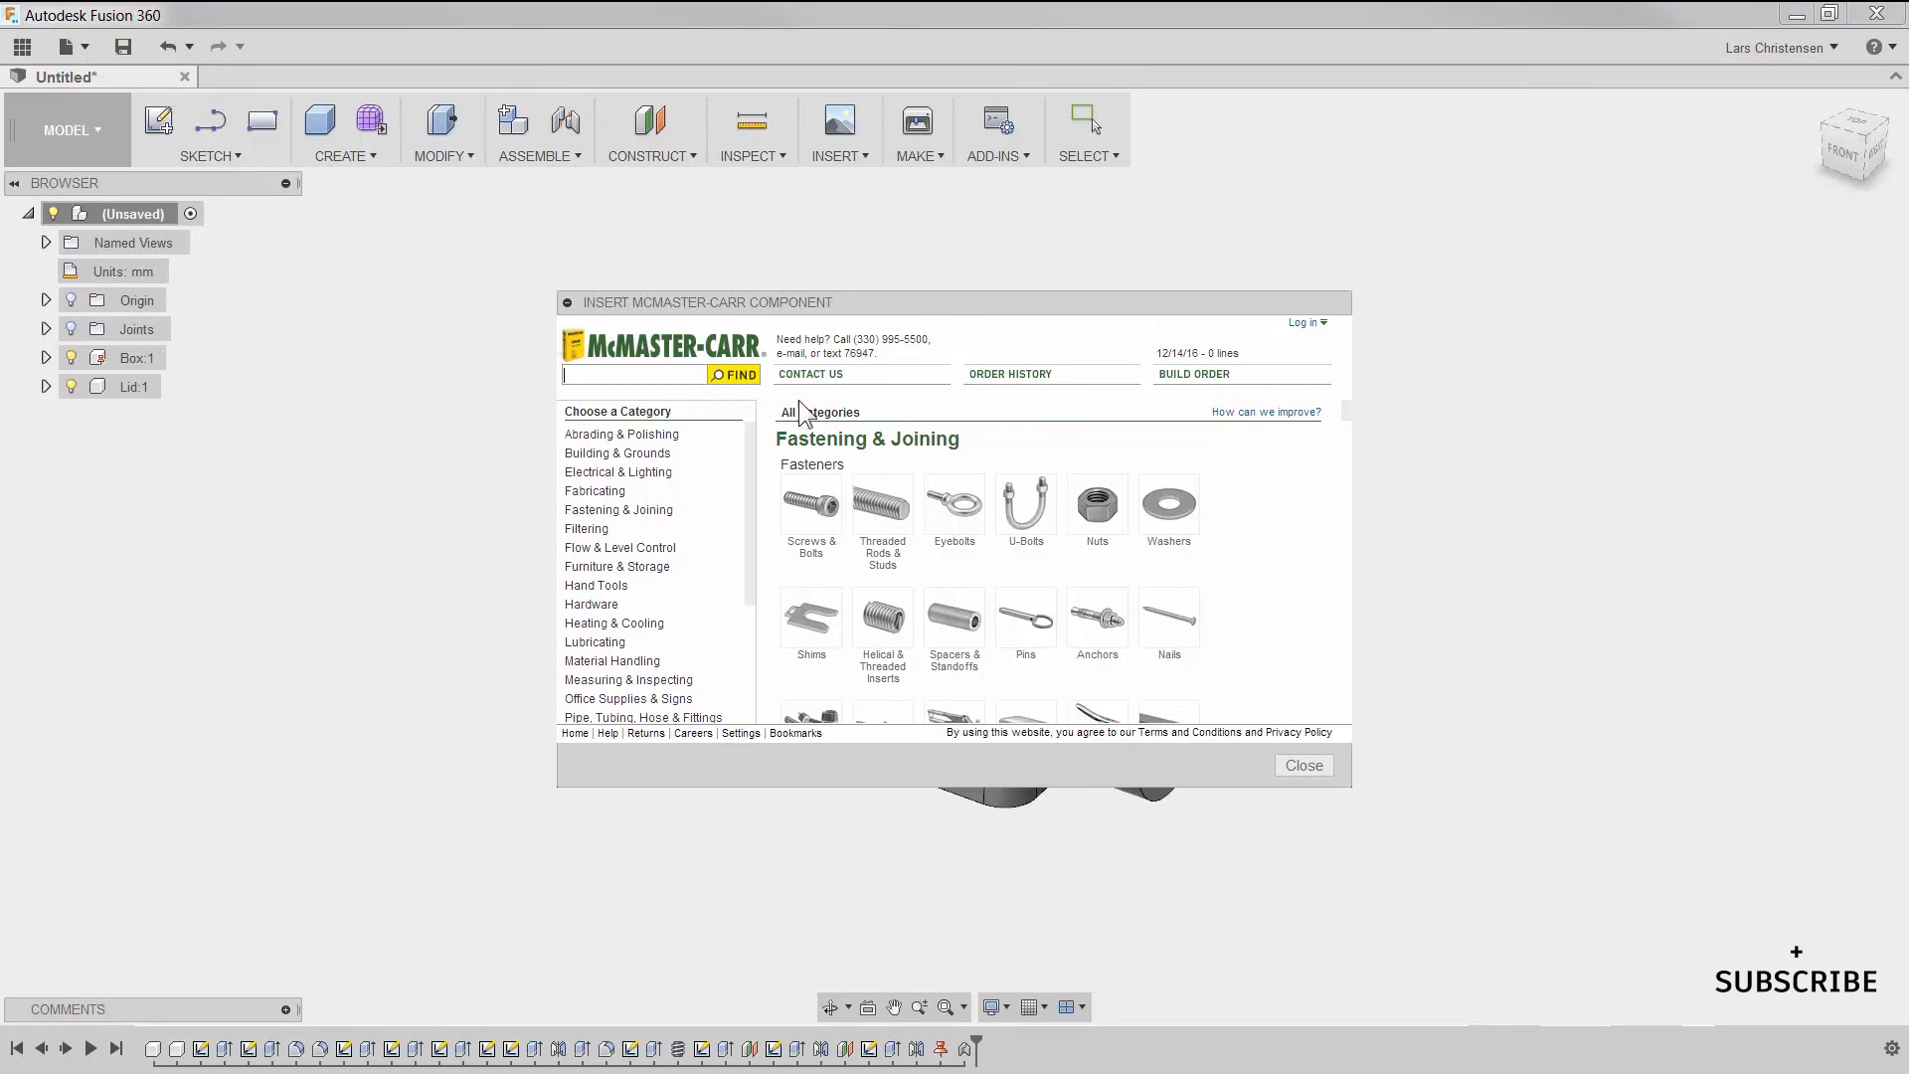
click(805, 524)
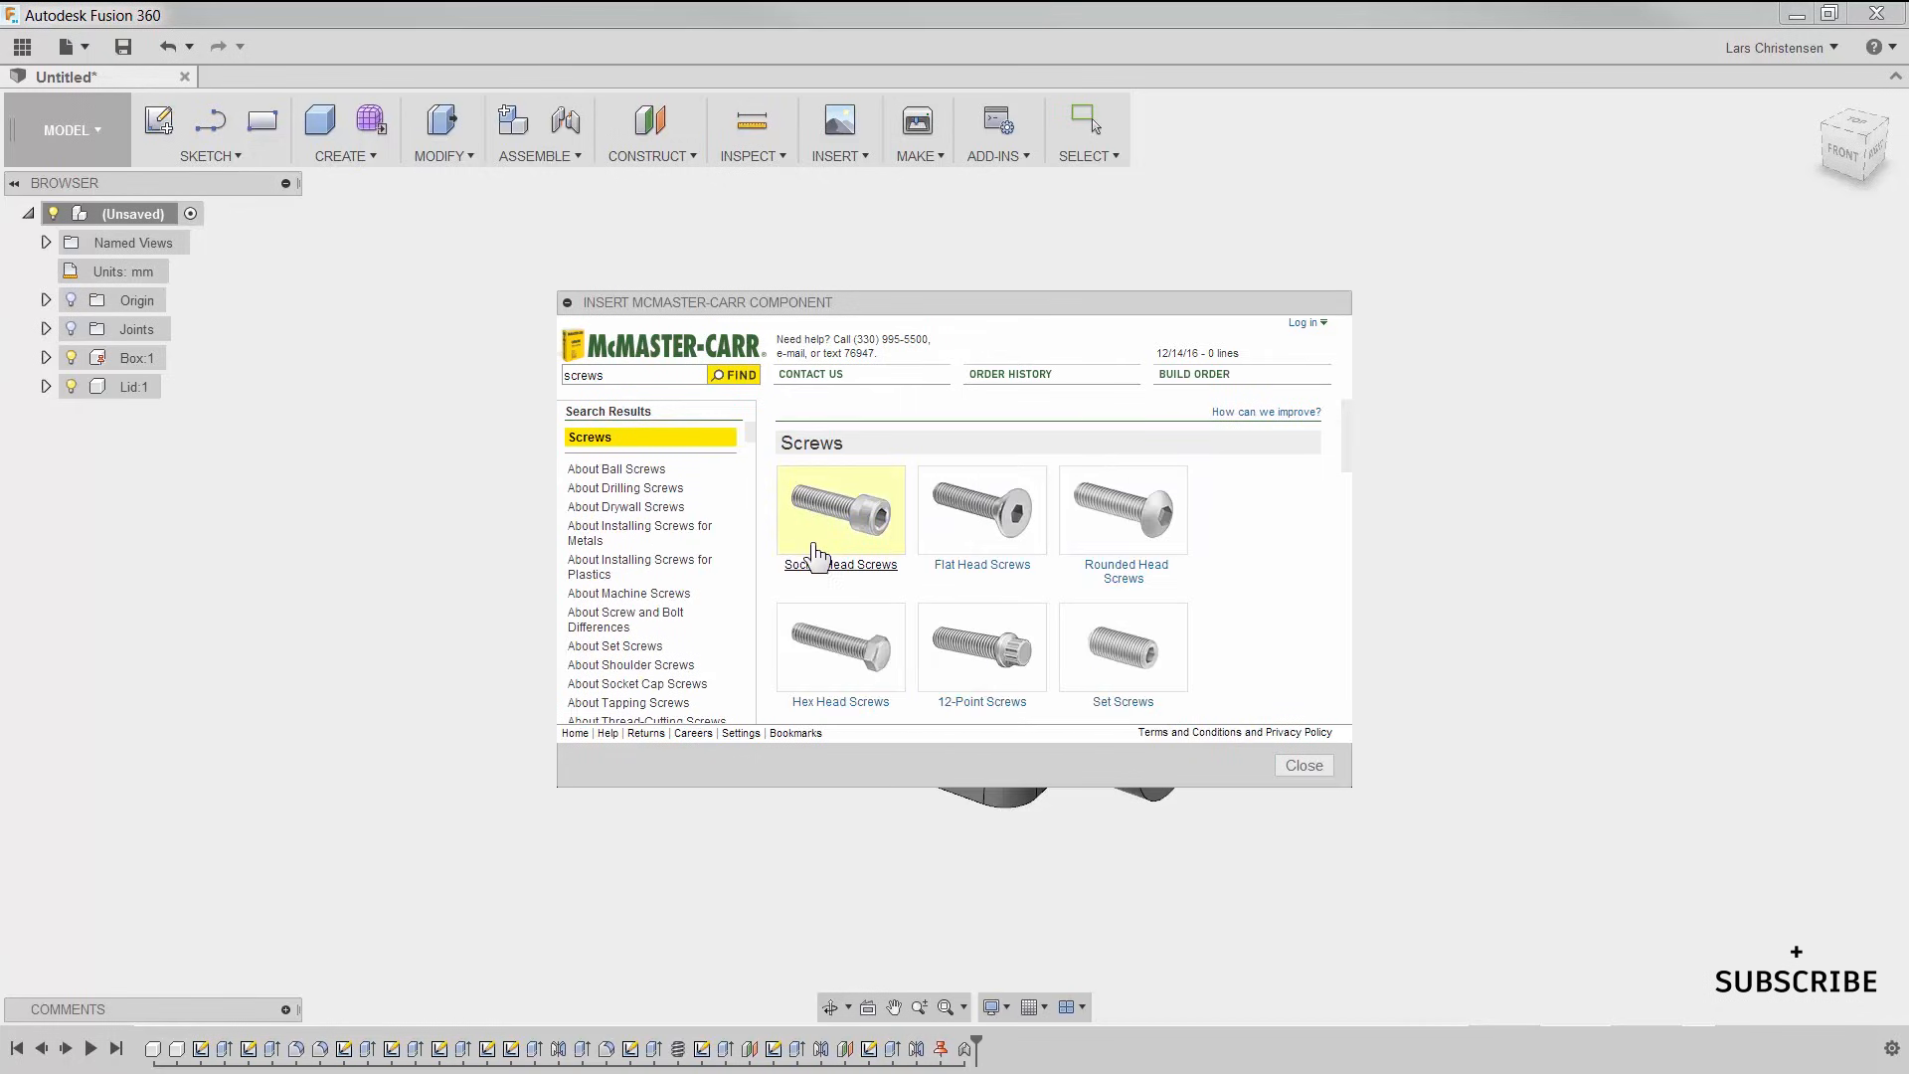
scroll(825, 527, down, 2)
scroll(829, 529, down, 1)
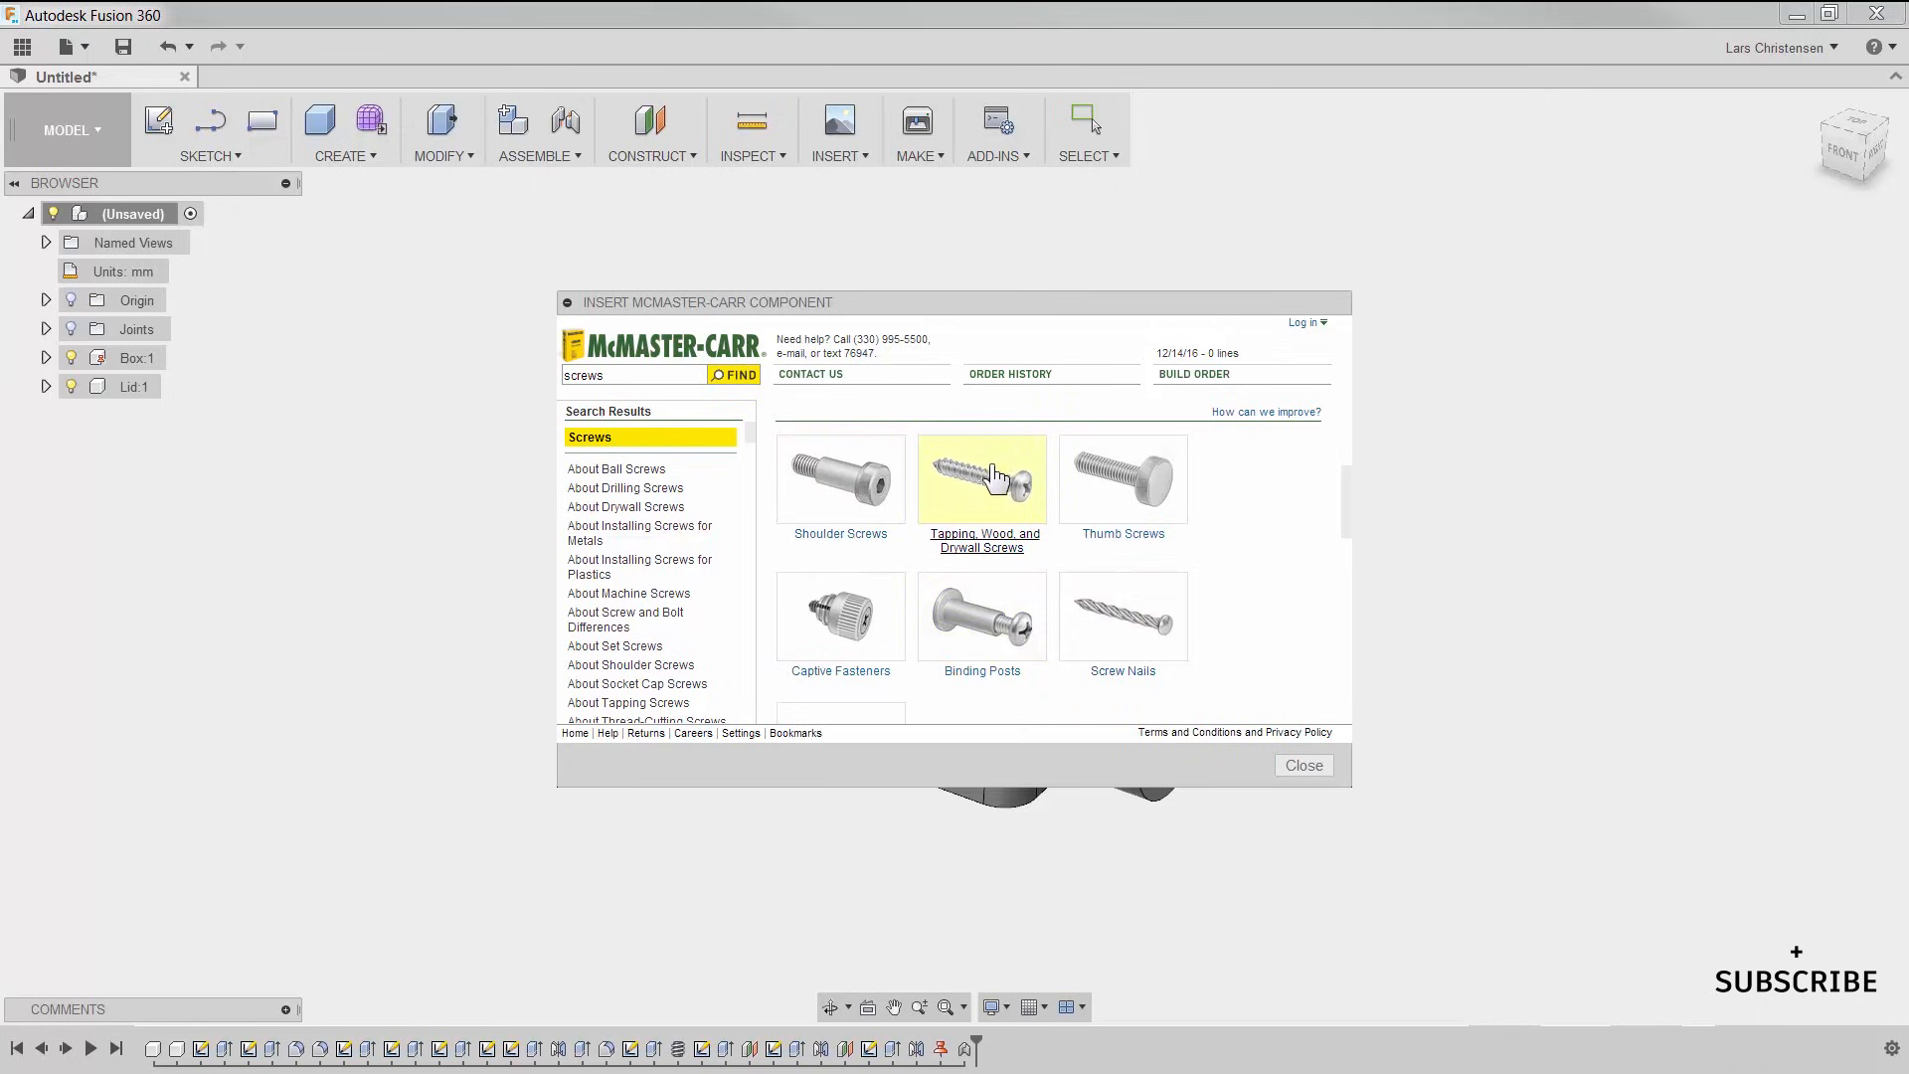
click(968, 488)
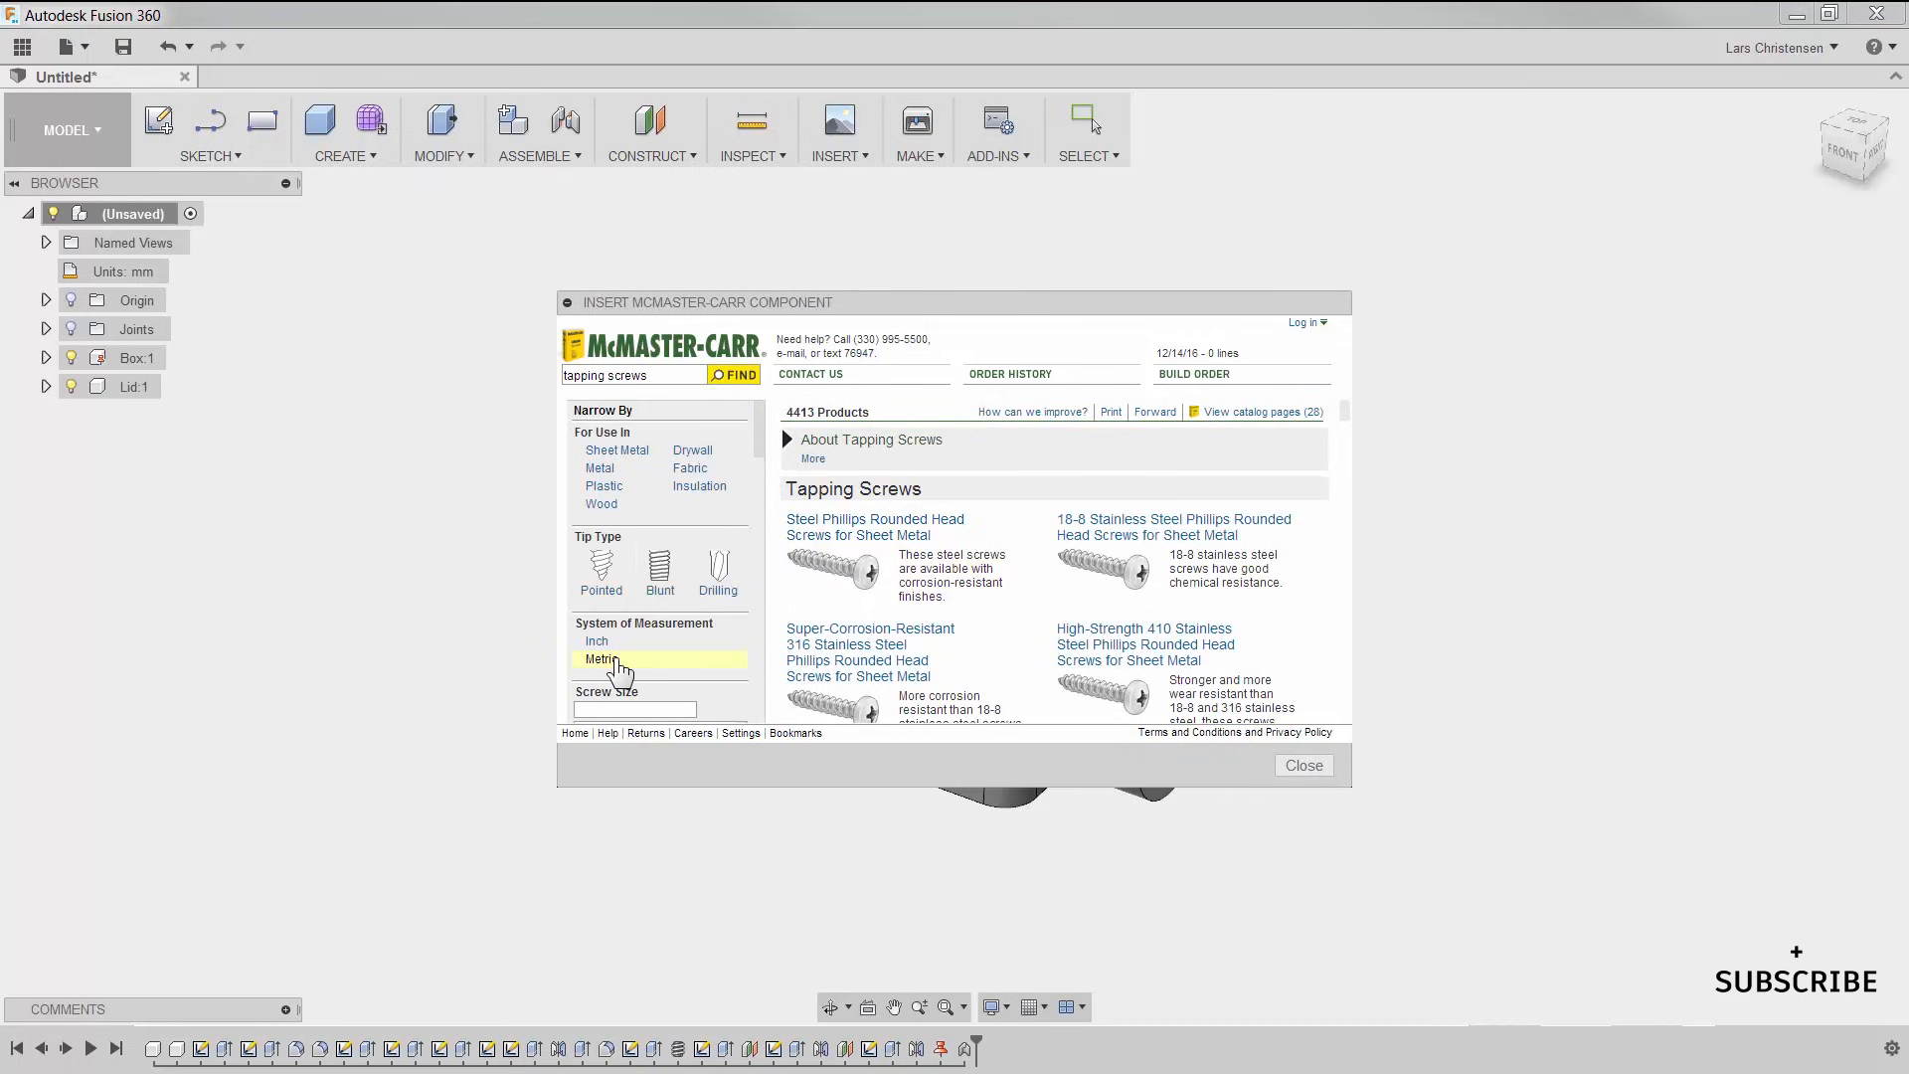
Step: Filter the tapping screws to Metric, open the 18-8 Stainless Steel Phillips Rounded Head Screws for Sheet Metal, and enlarge the catalog window
click(602, 661)
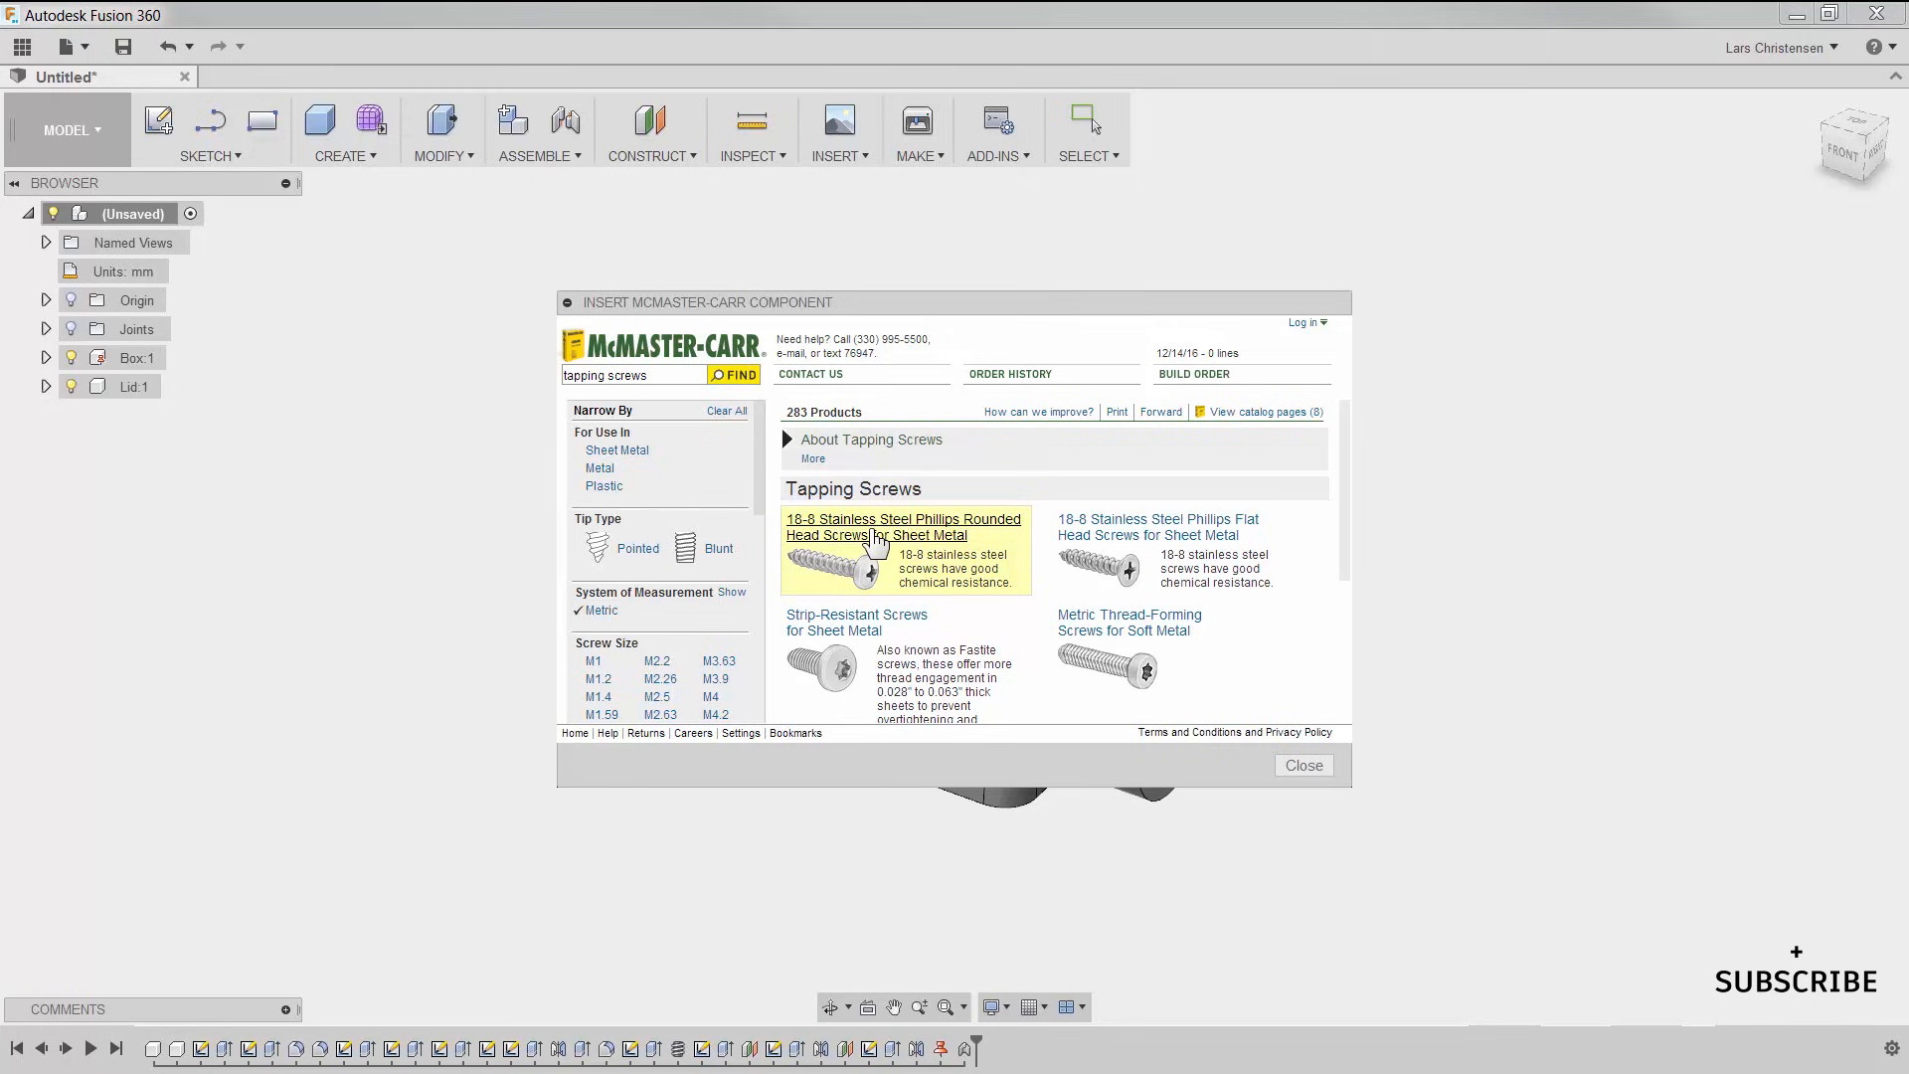
click(873, 537)
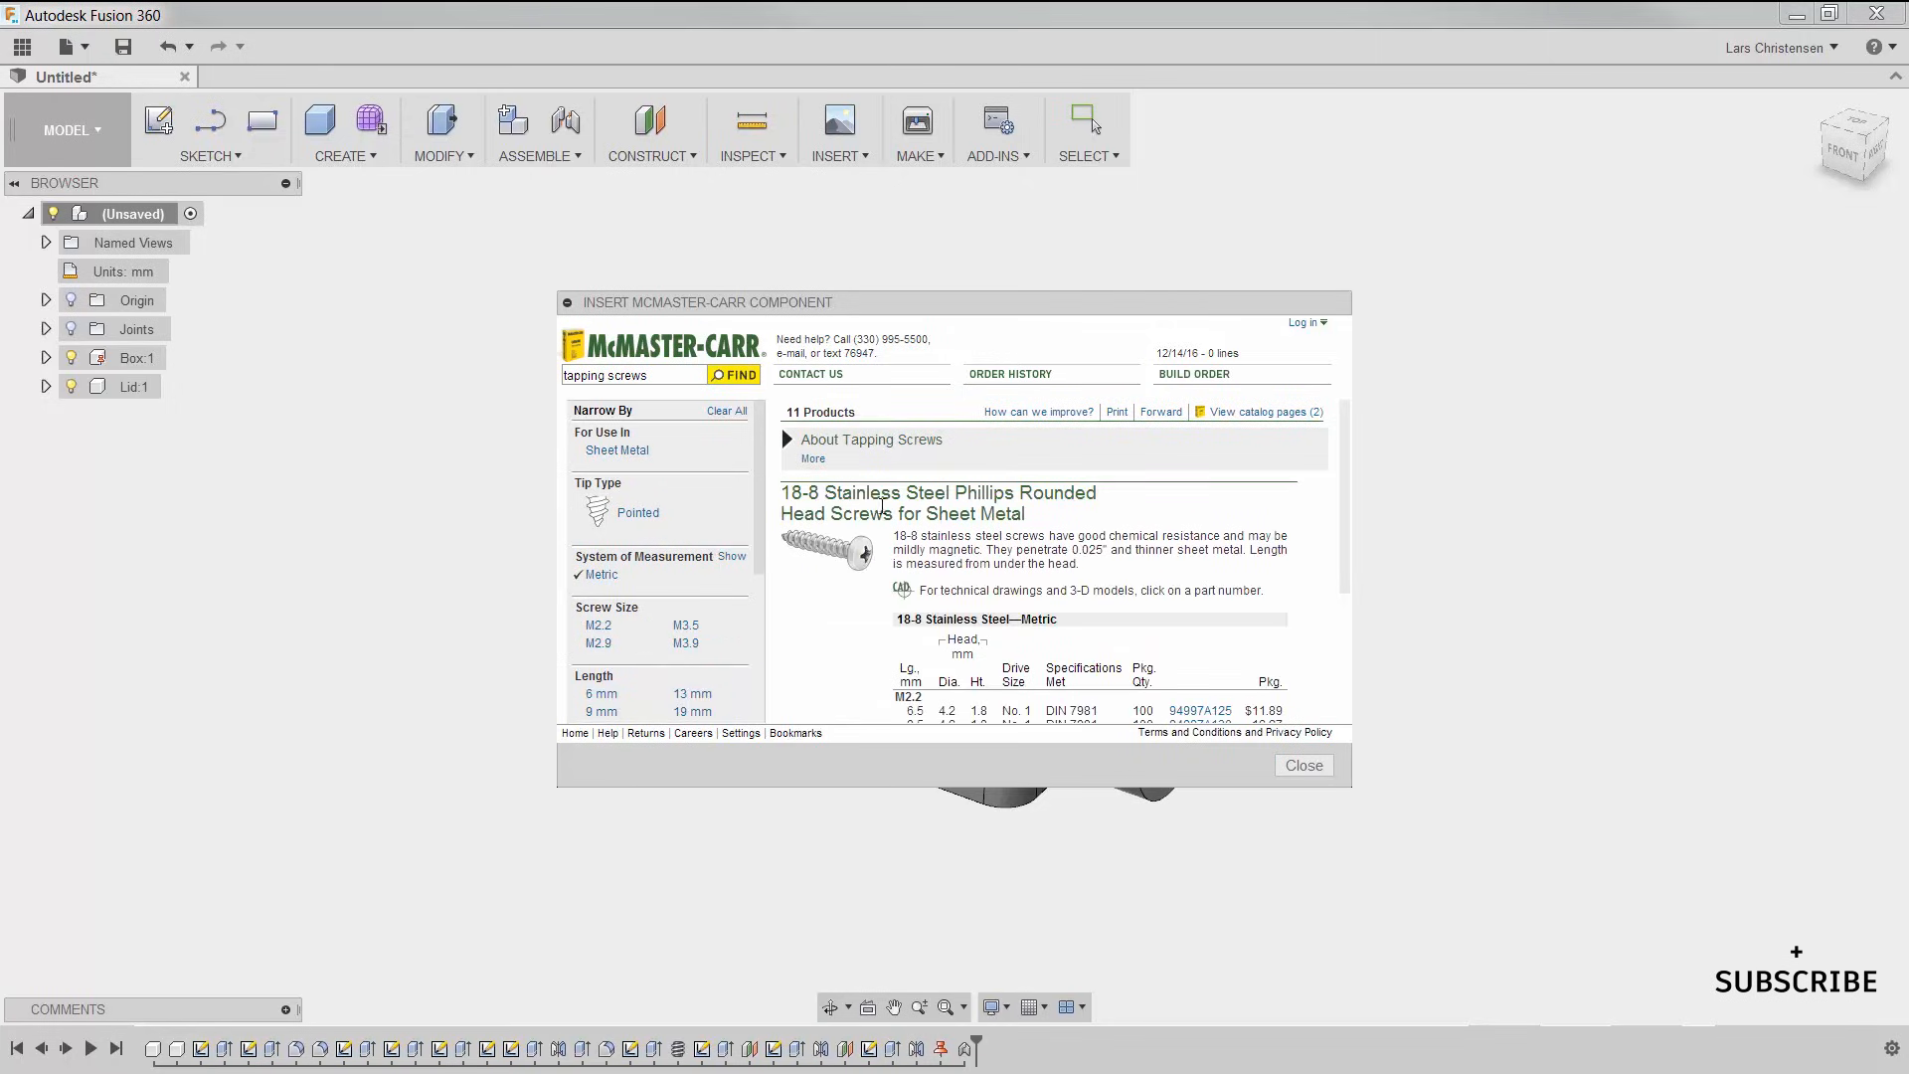
drag(1356, 791, 1650, 996)
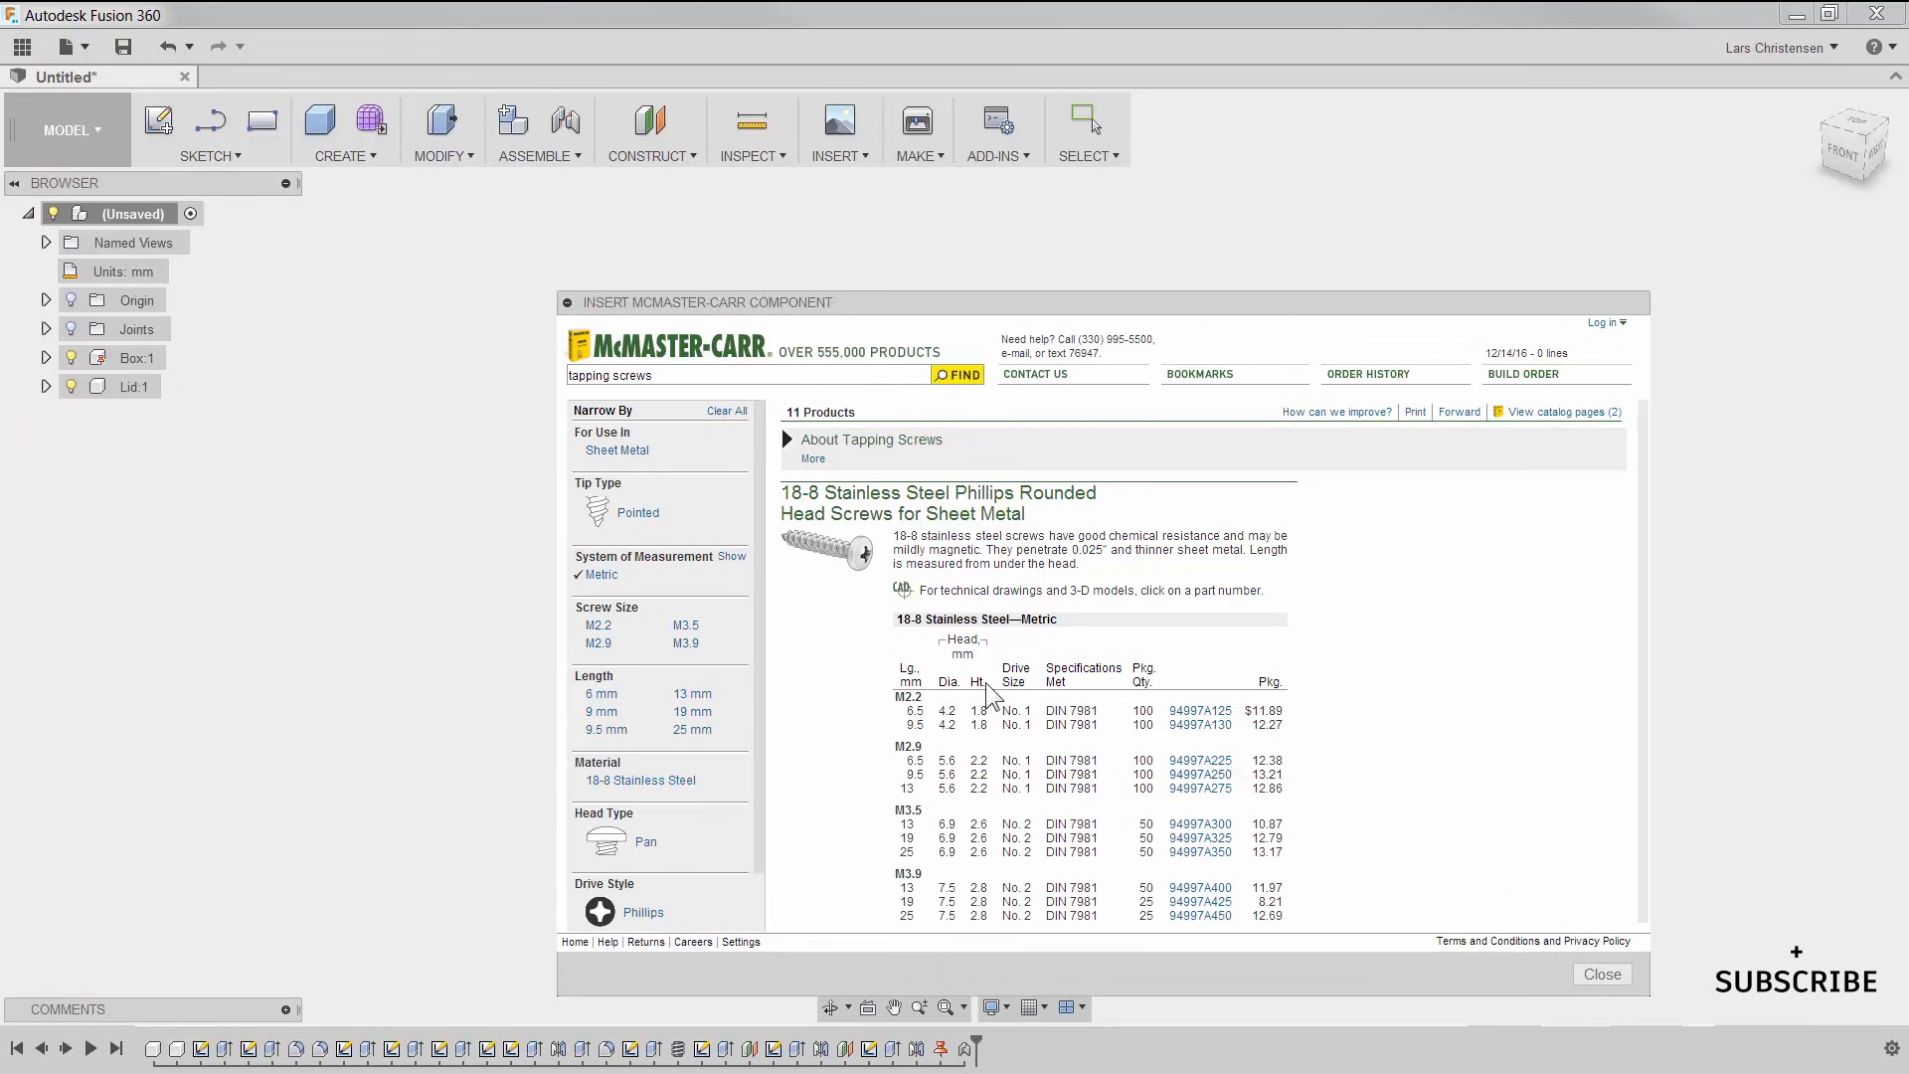
scroll(979, 684, down, 1)
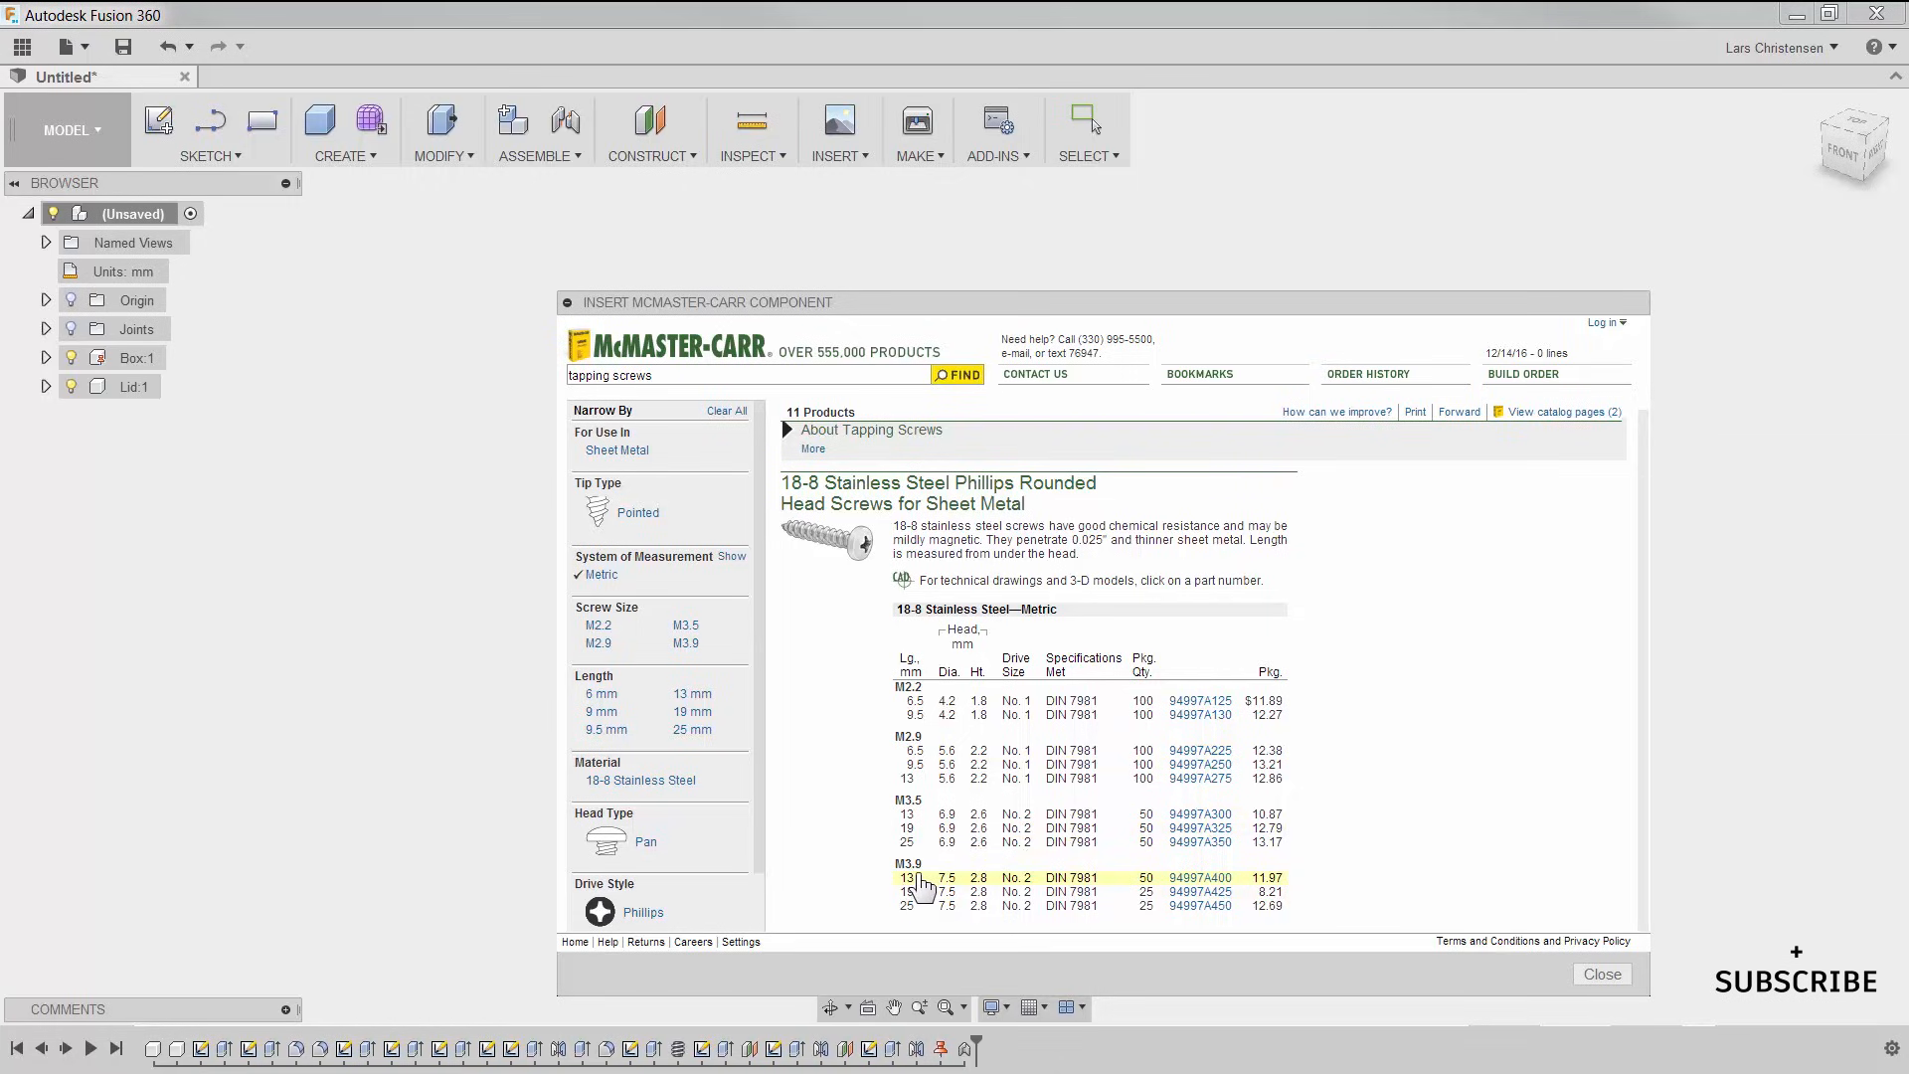
Step: Open the product details of the M3.9, 13 mm long screw 94997A400 and find its CAD drawing
click(1200, 882)
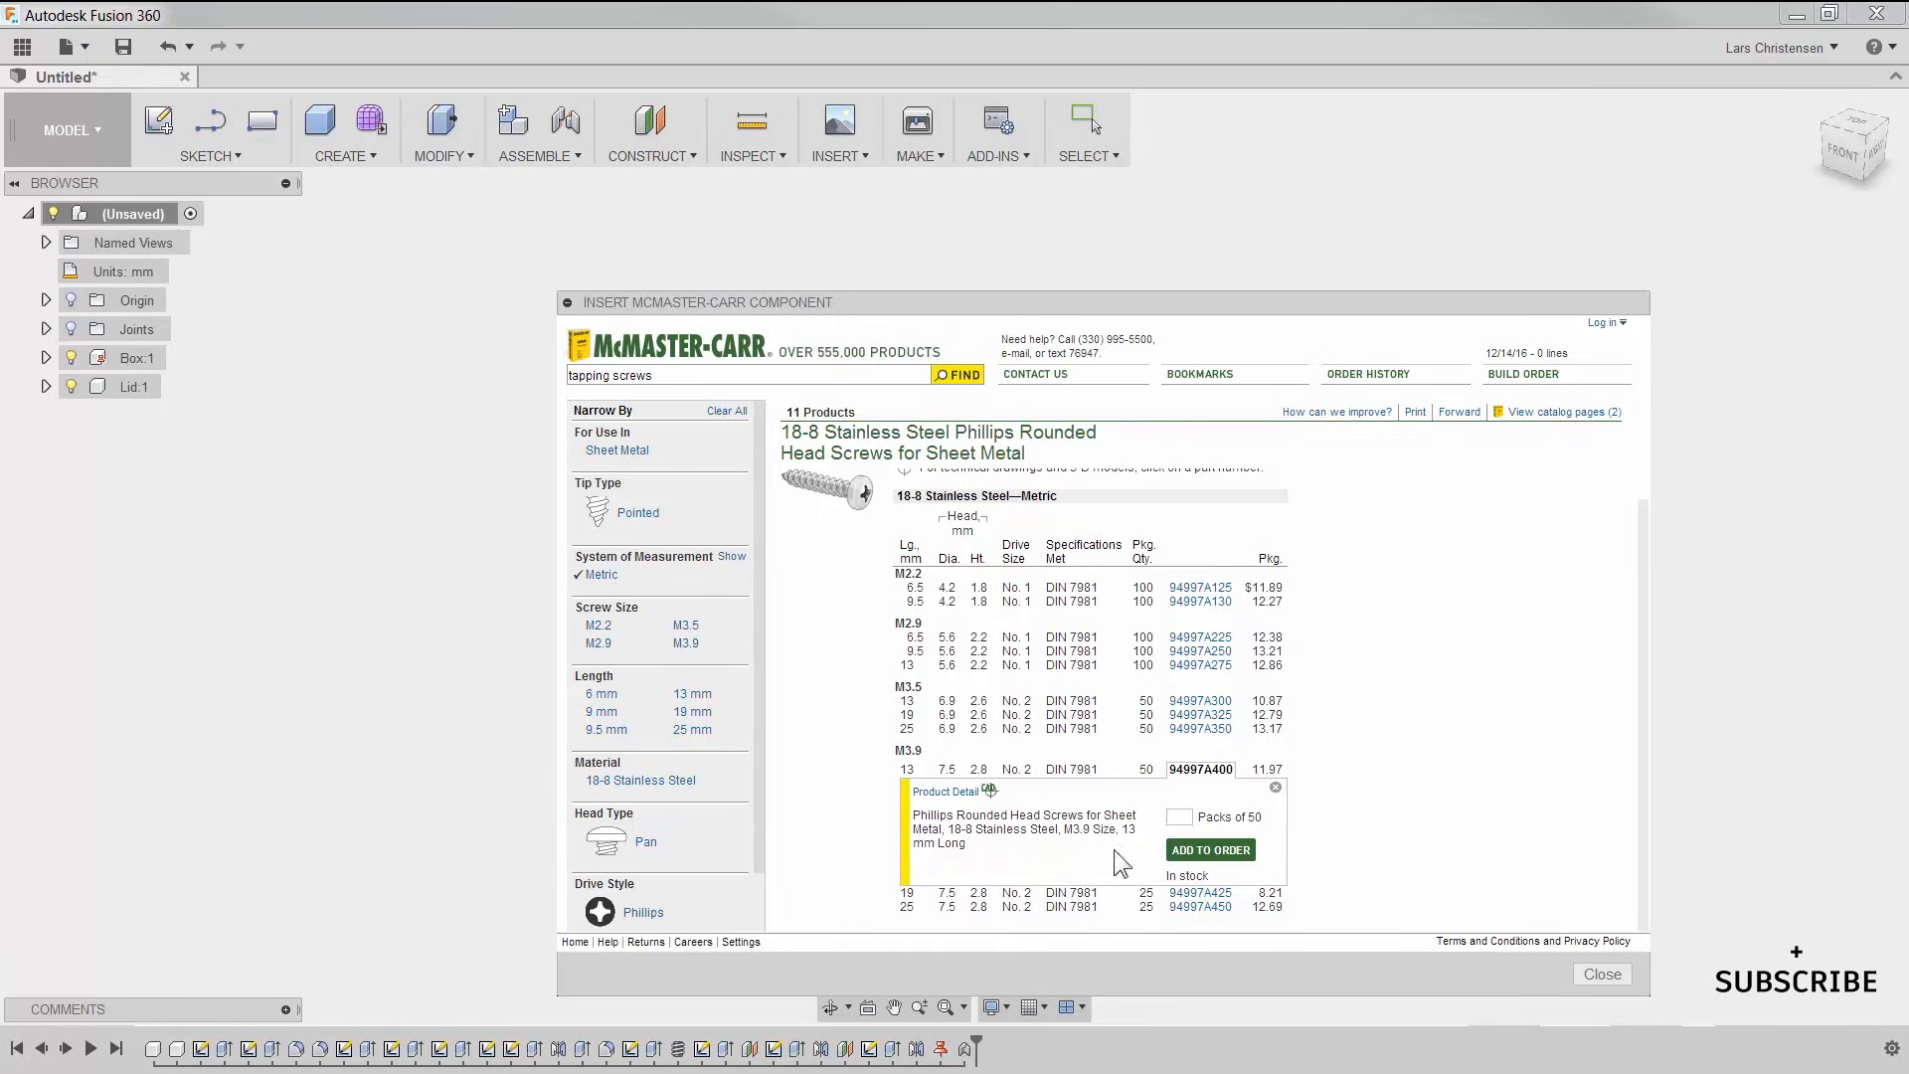
click(940, 796)
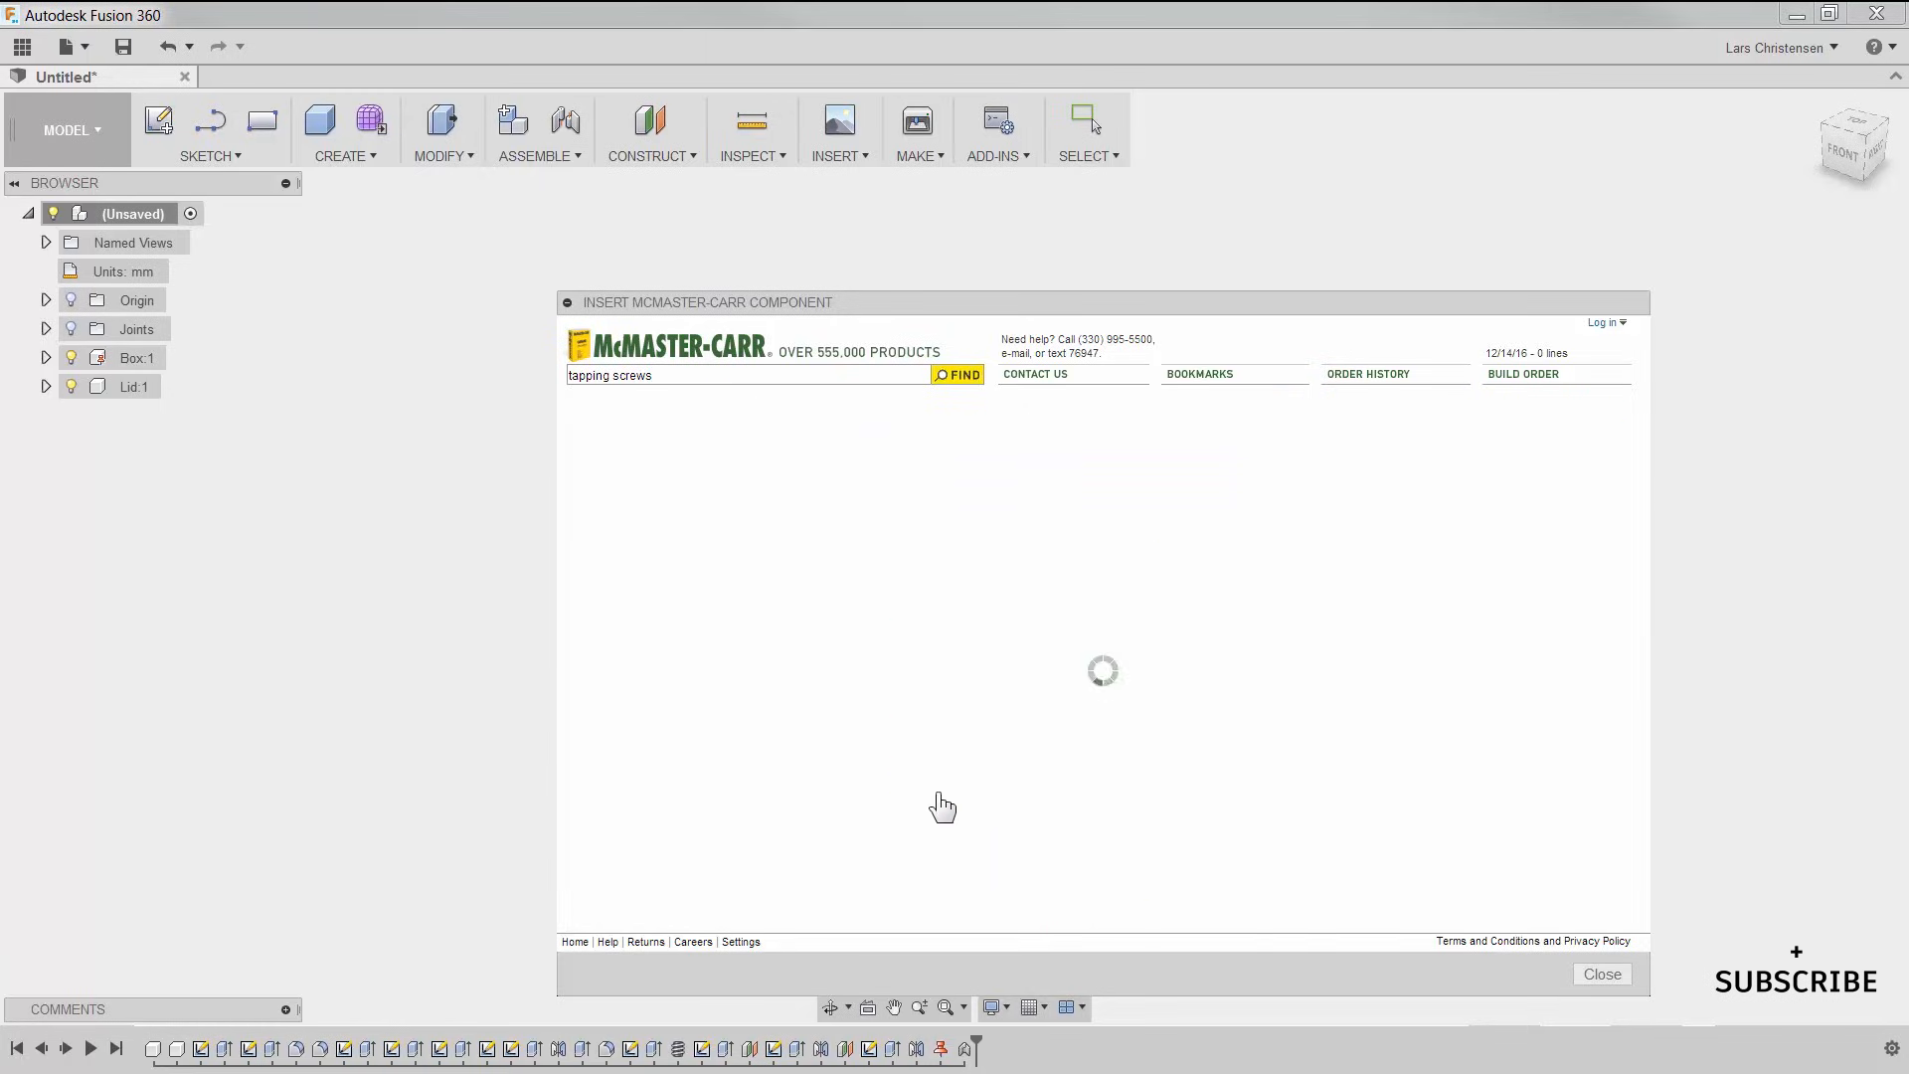
scroll(898, 766, down, 2)
scroll(891, 756, down, 5)
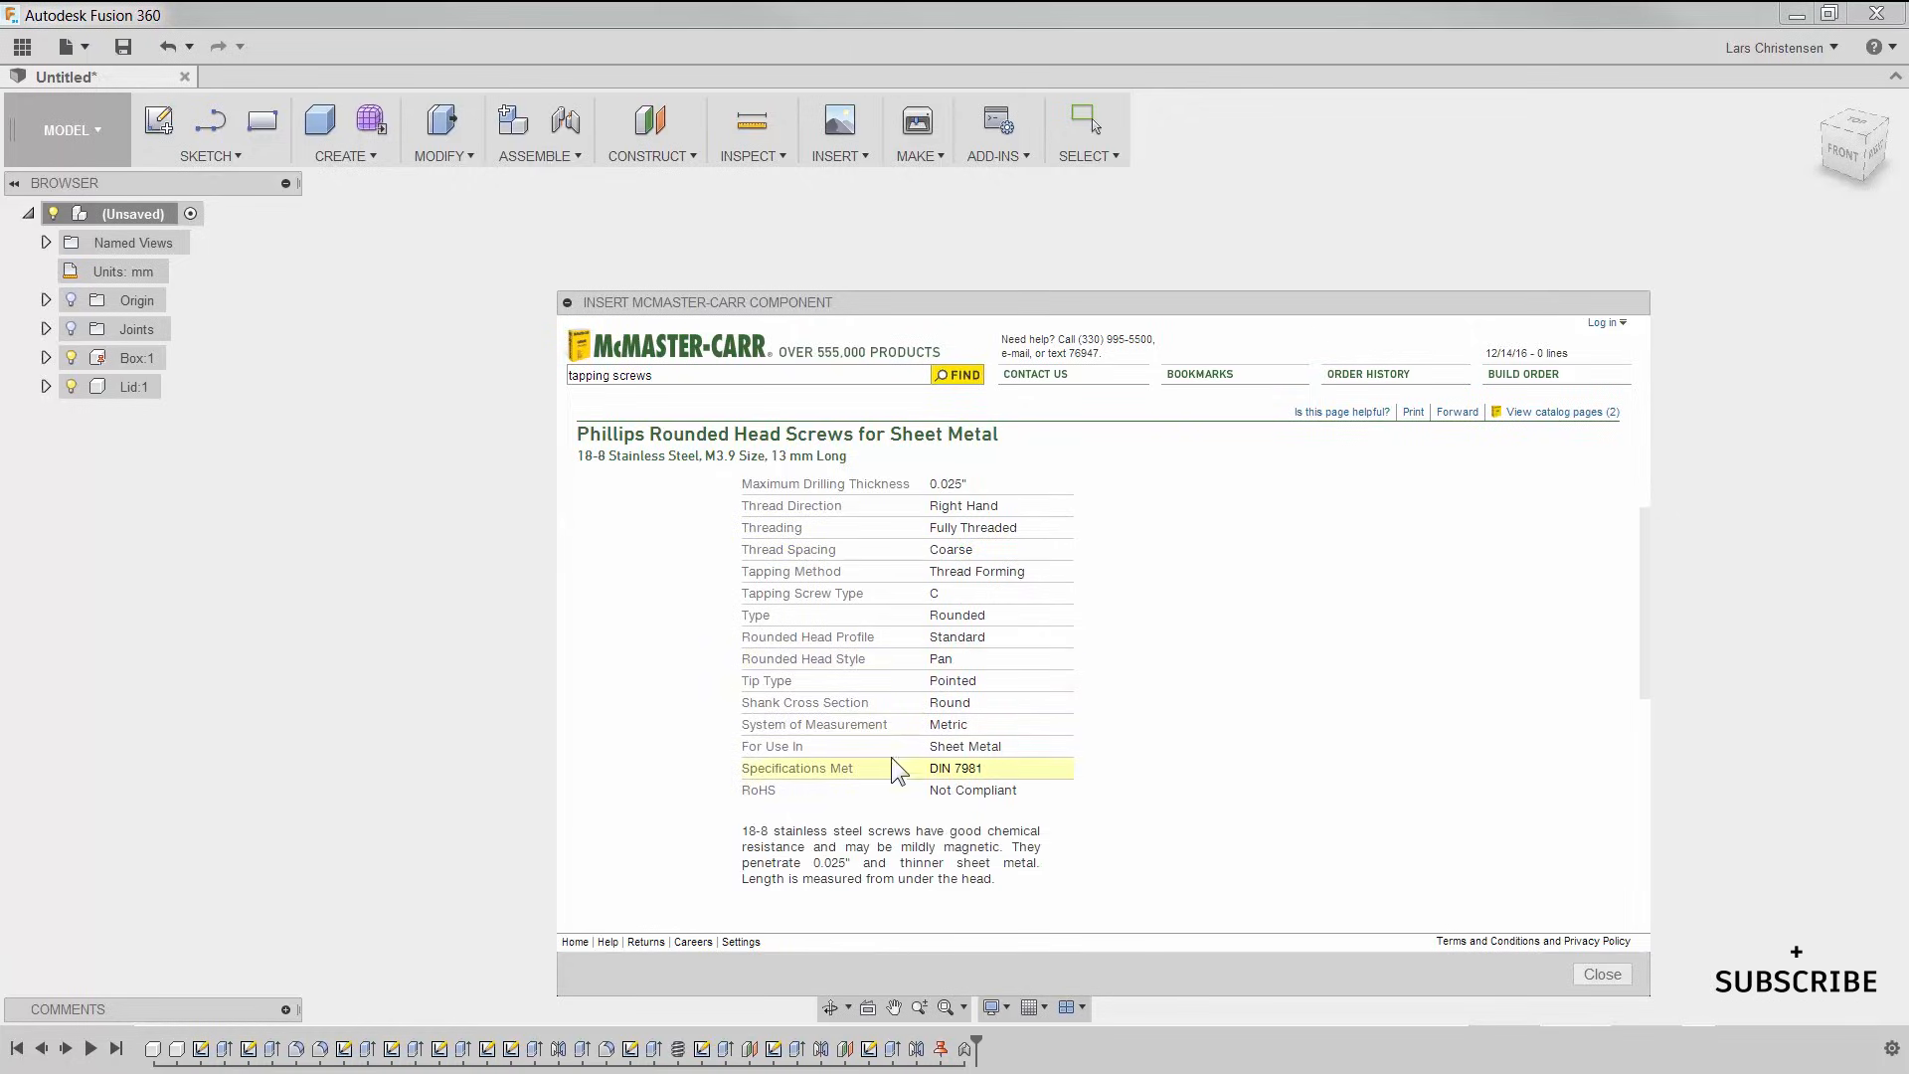
scroll(891, 761, down, 1)
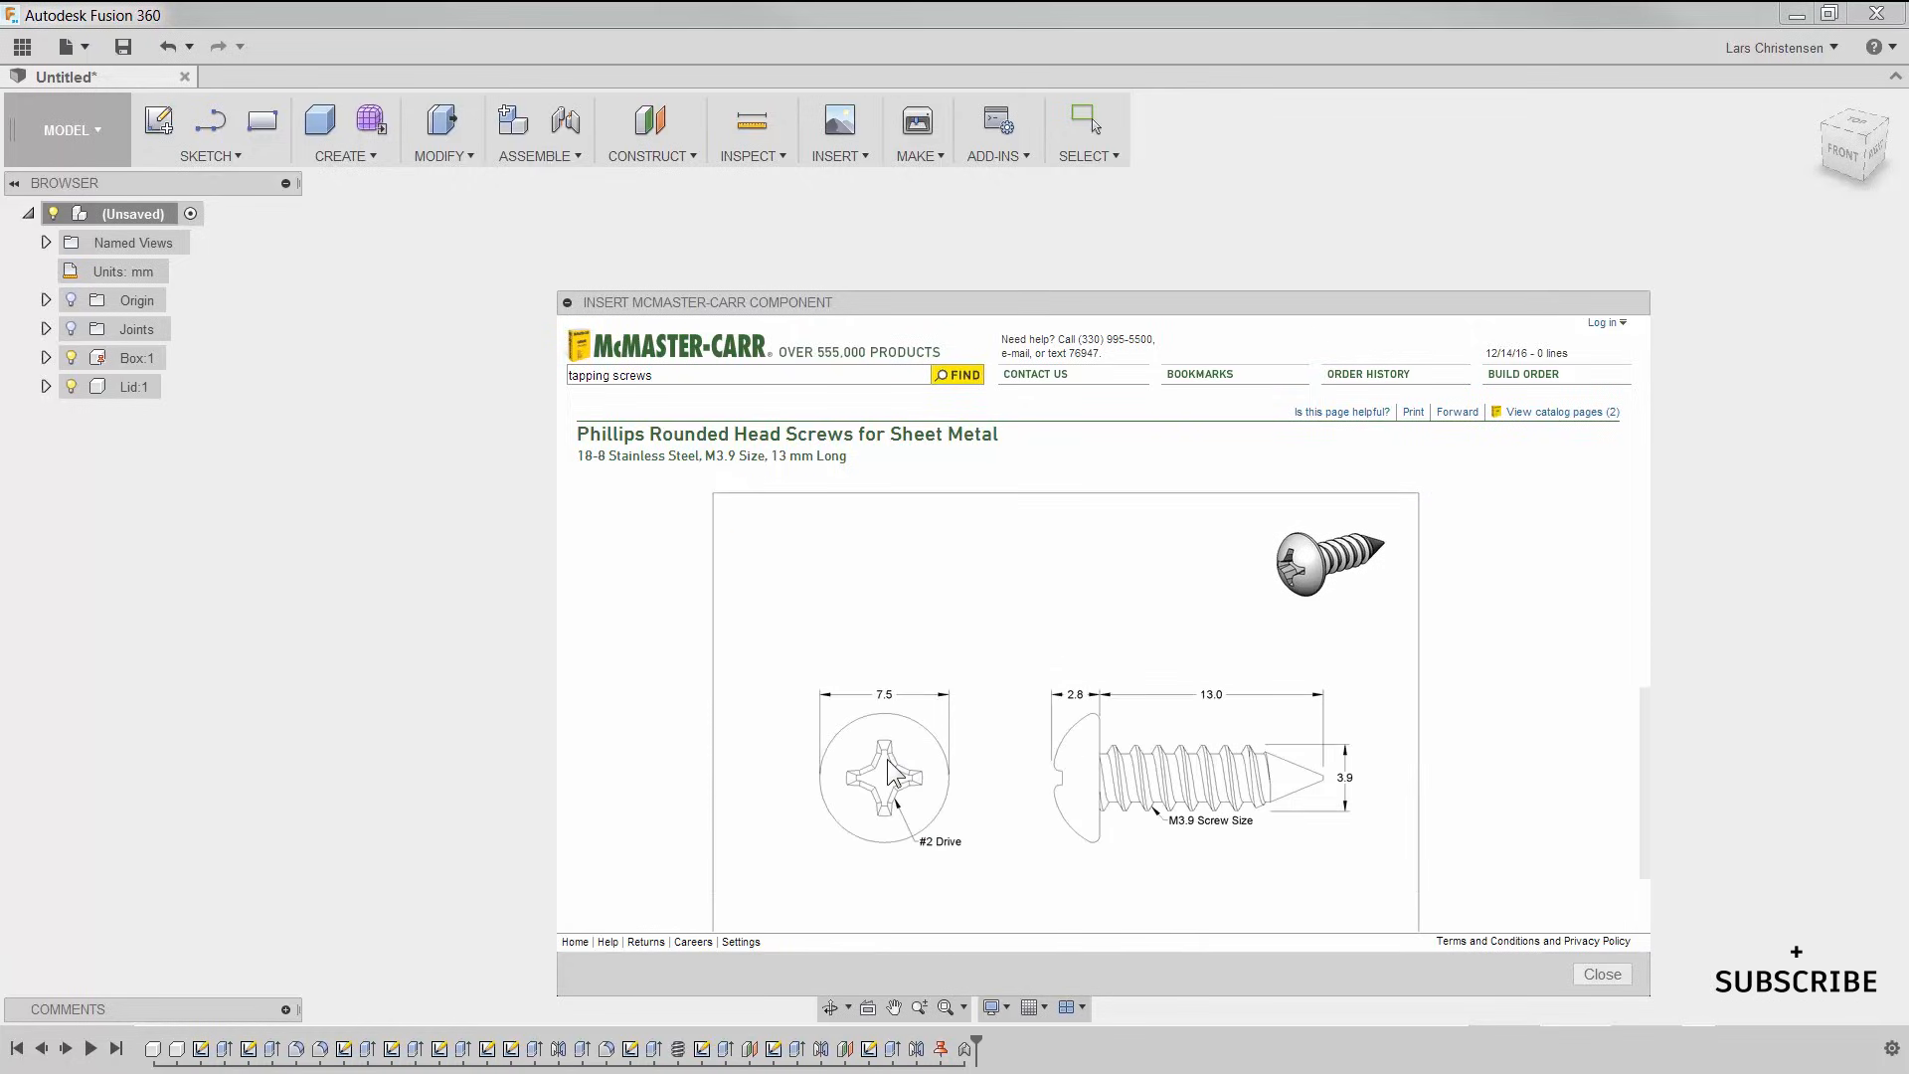
Step: Insert the screw as a 3-D STEP model and move it about 69 mm along Z, clear of the box
click(830, 560)
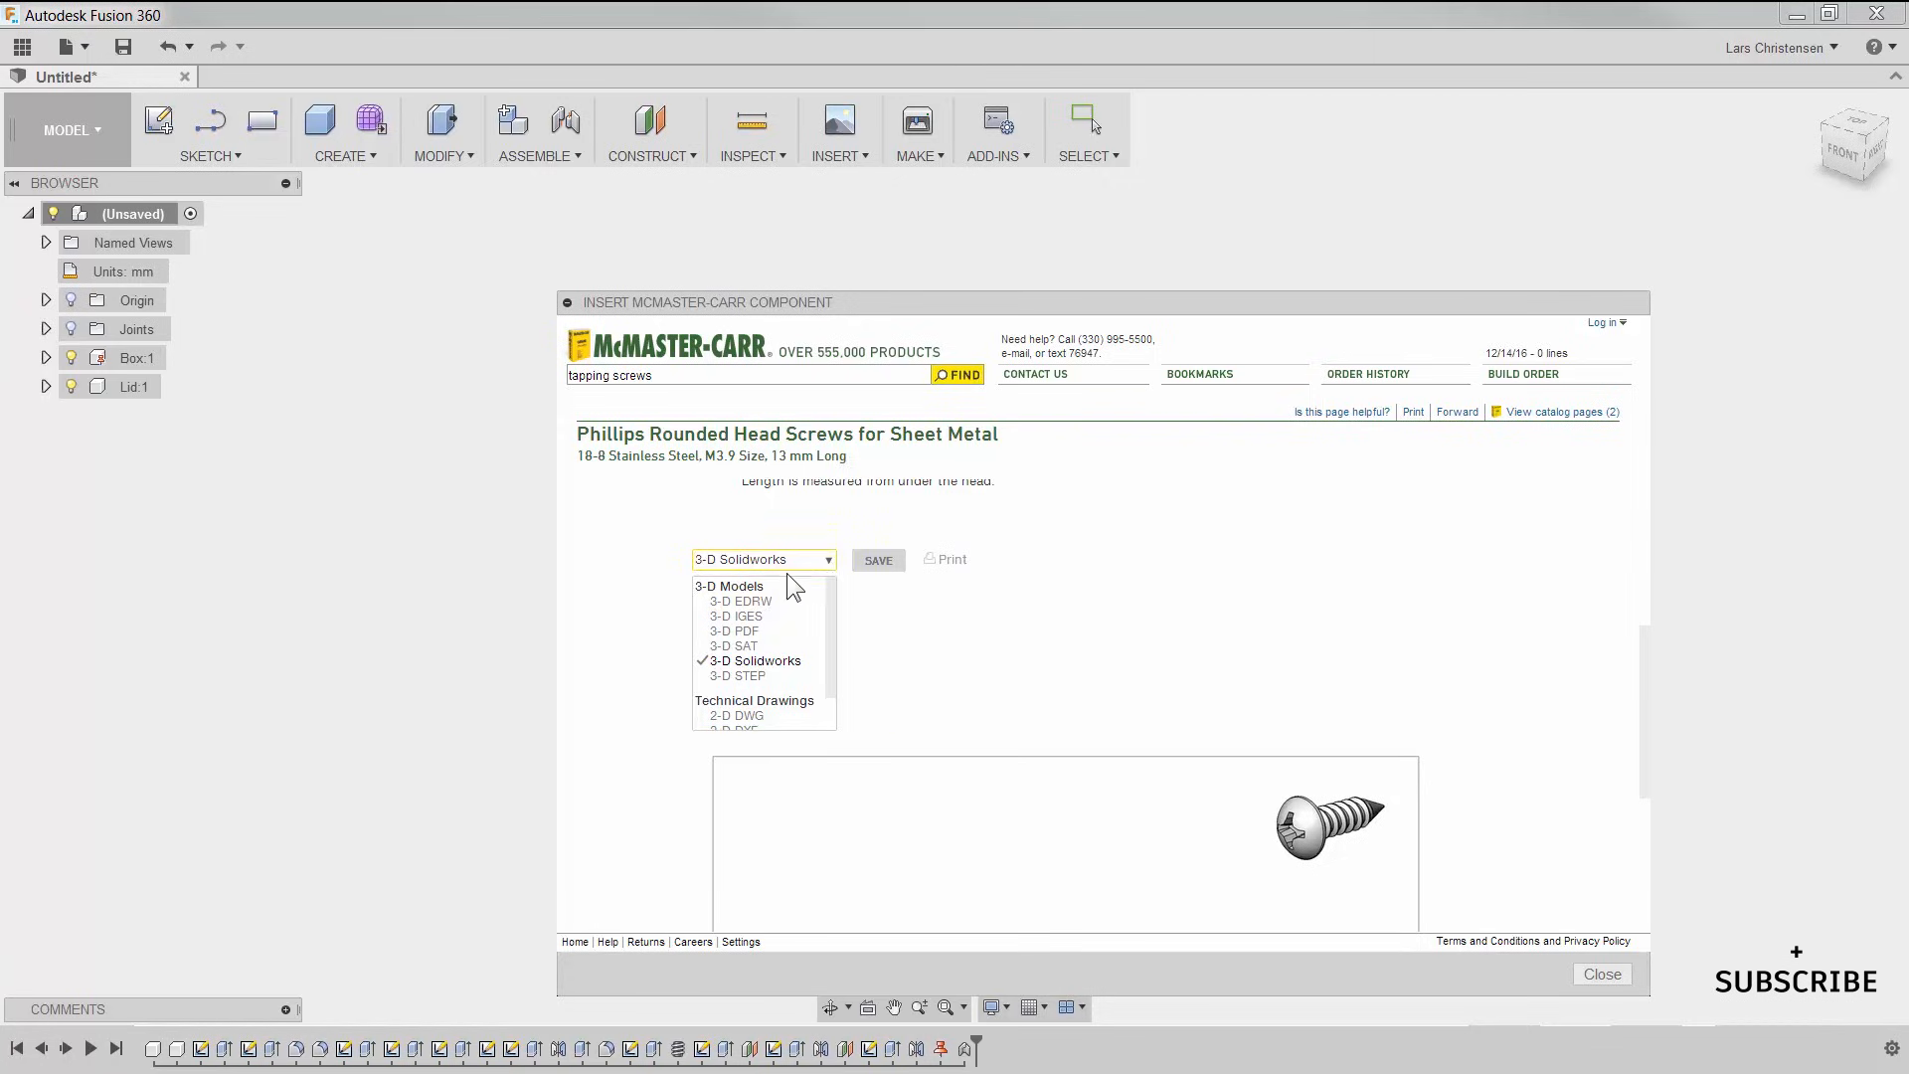
click(738, 676)
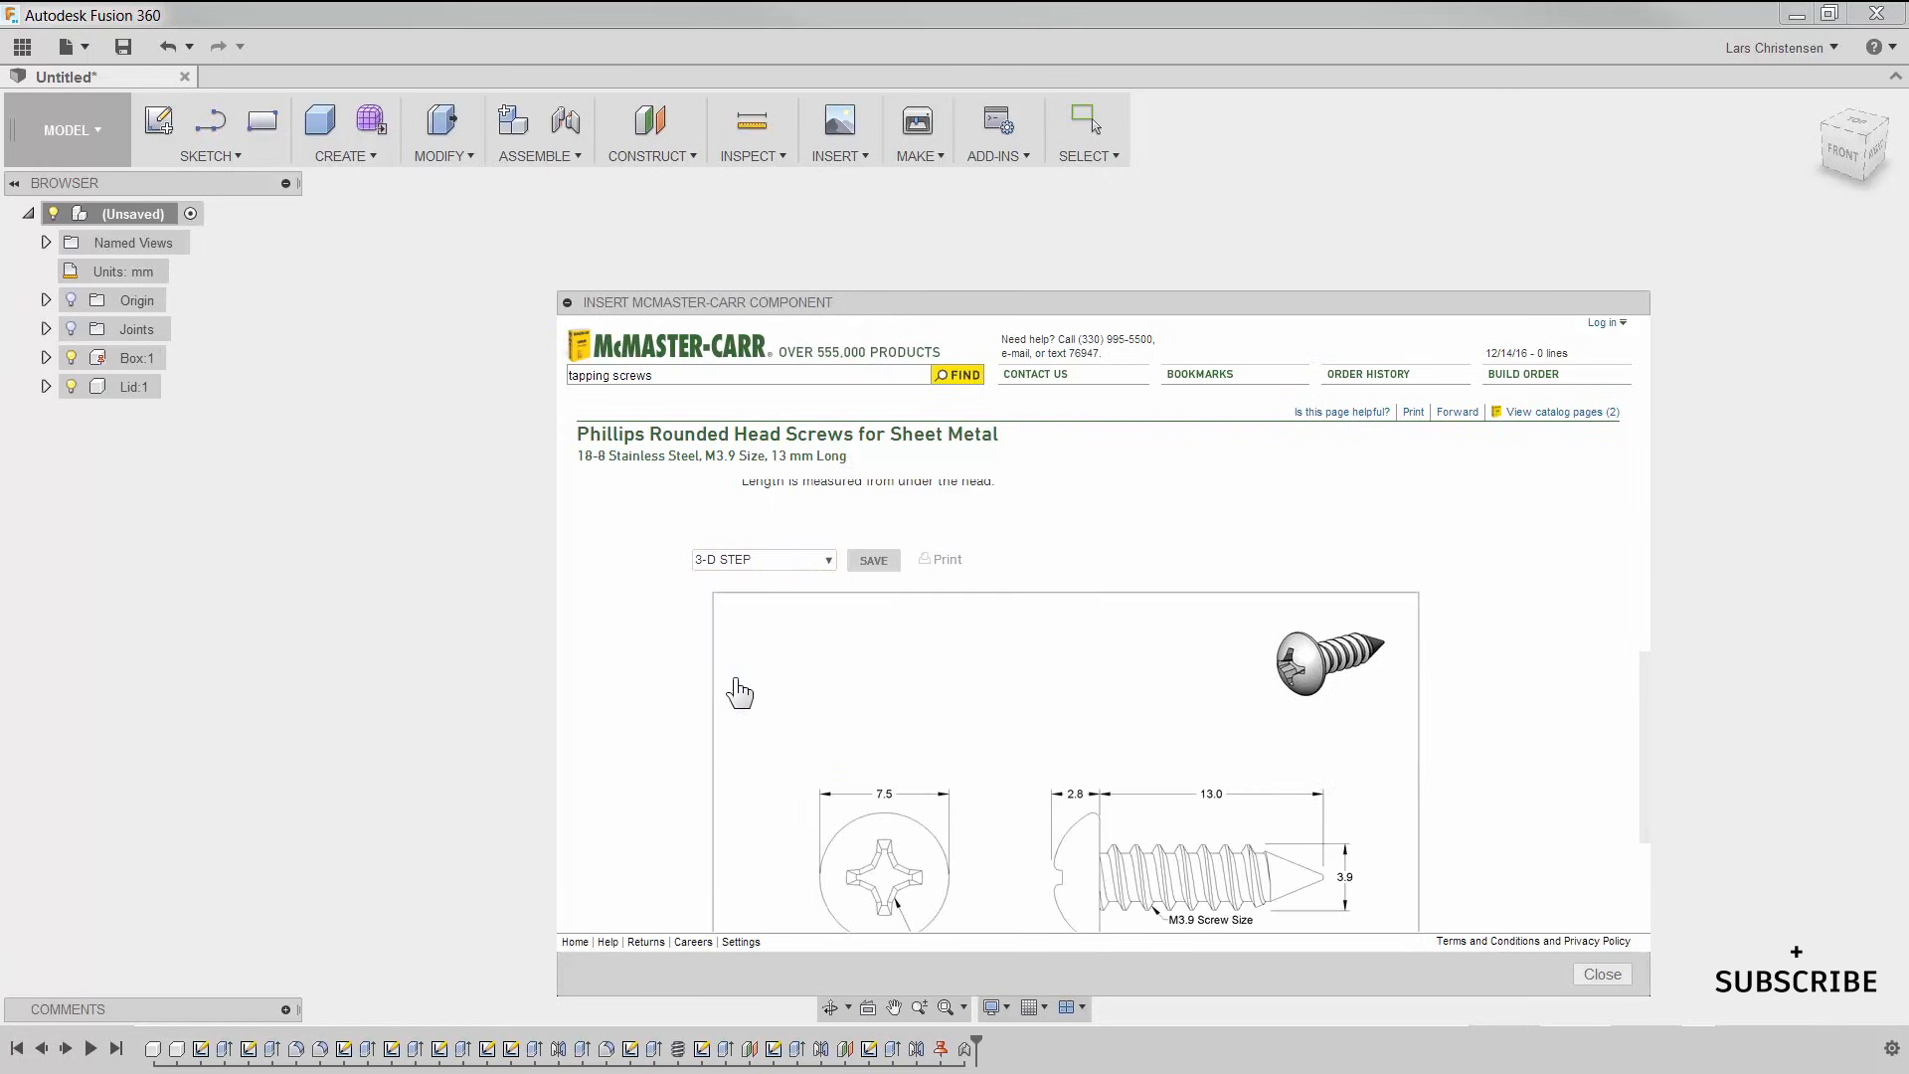
click(873, 563)
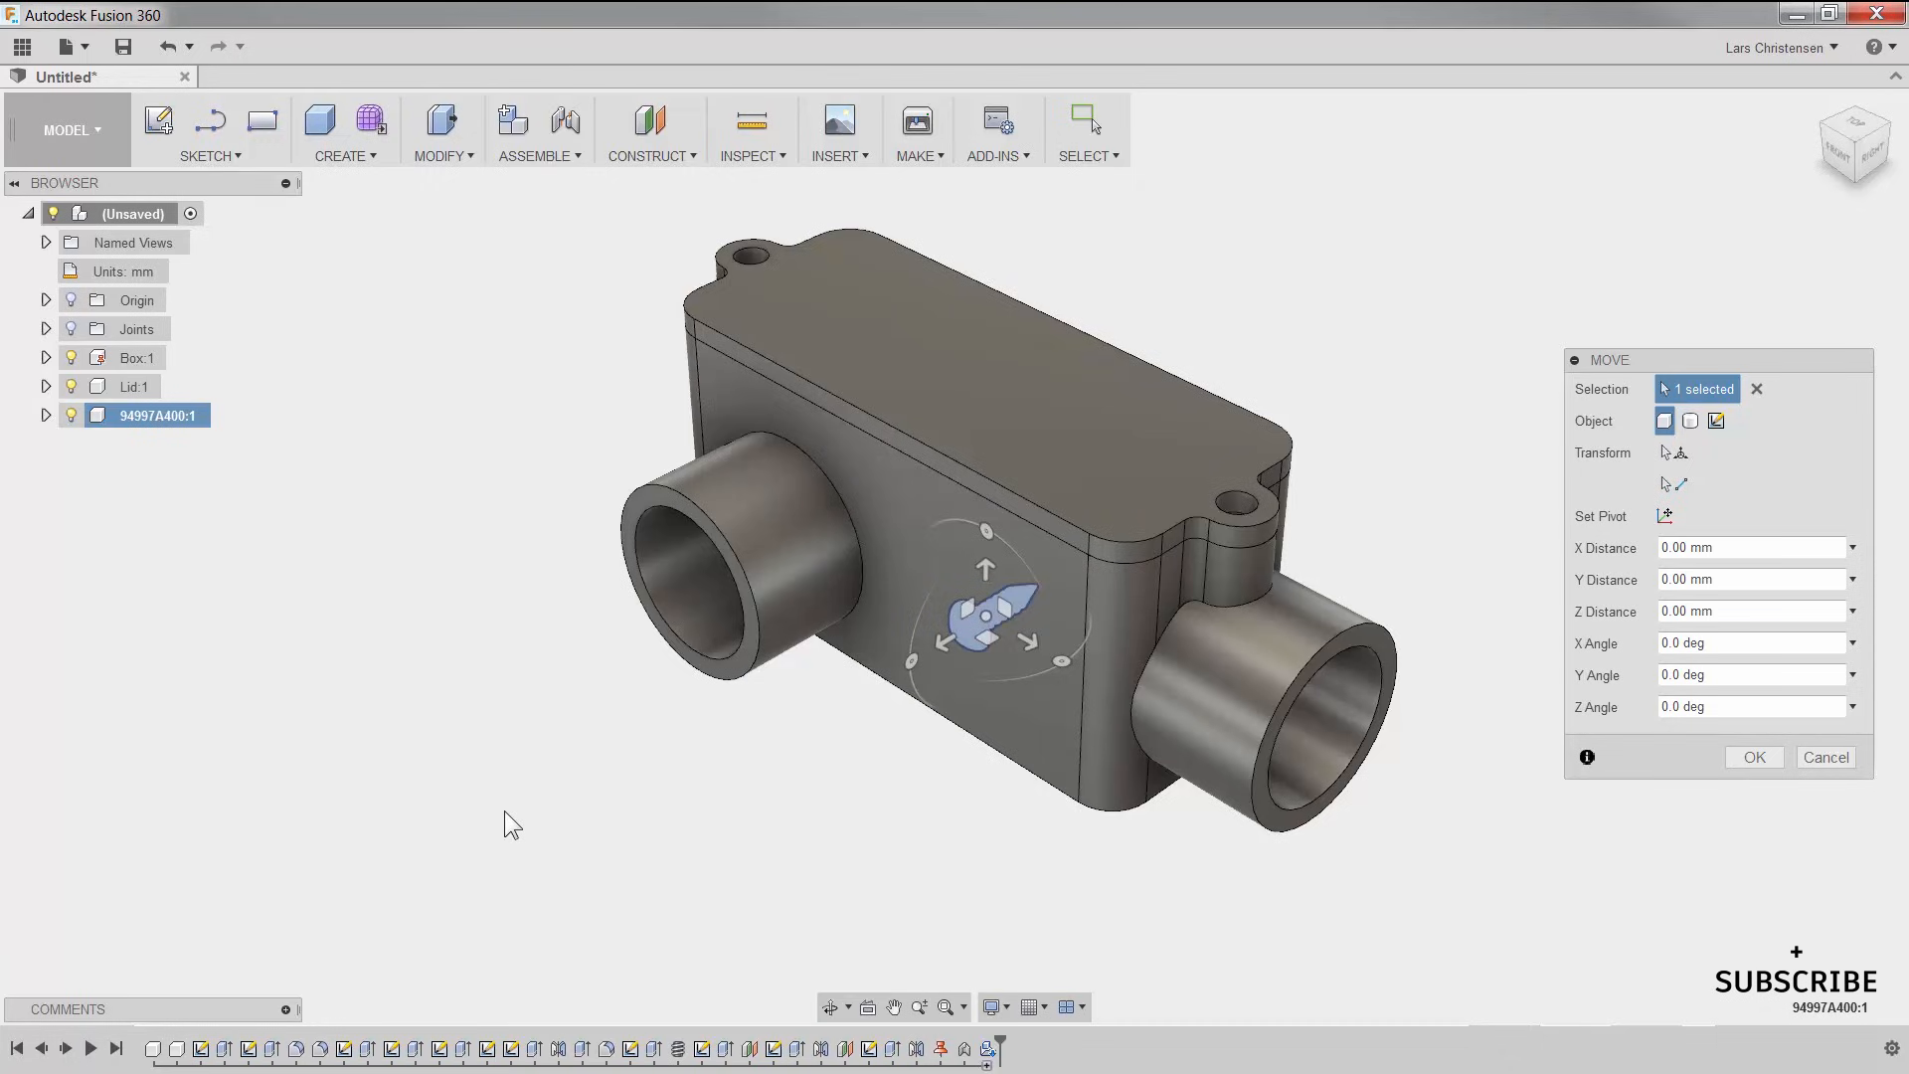
drag(943, 641, 480, 813)
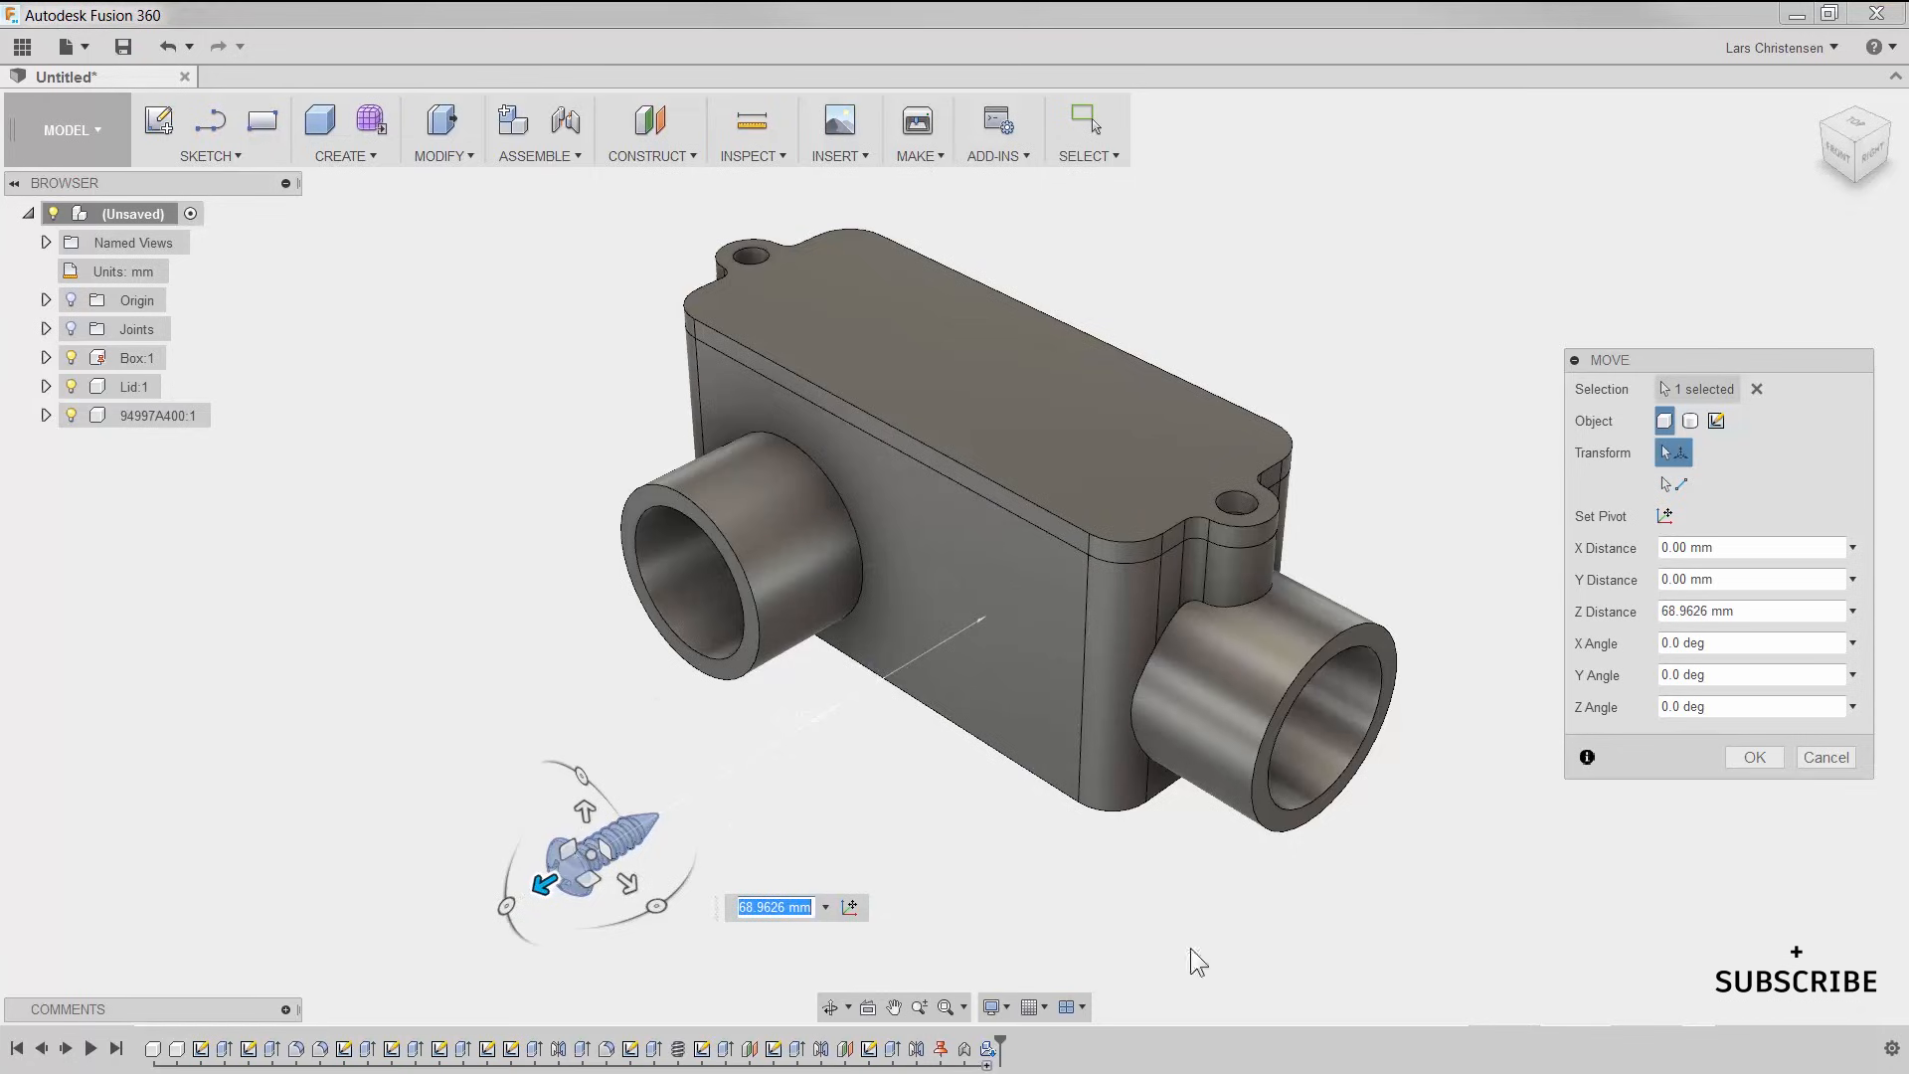
click(1752, 757)
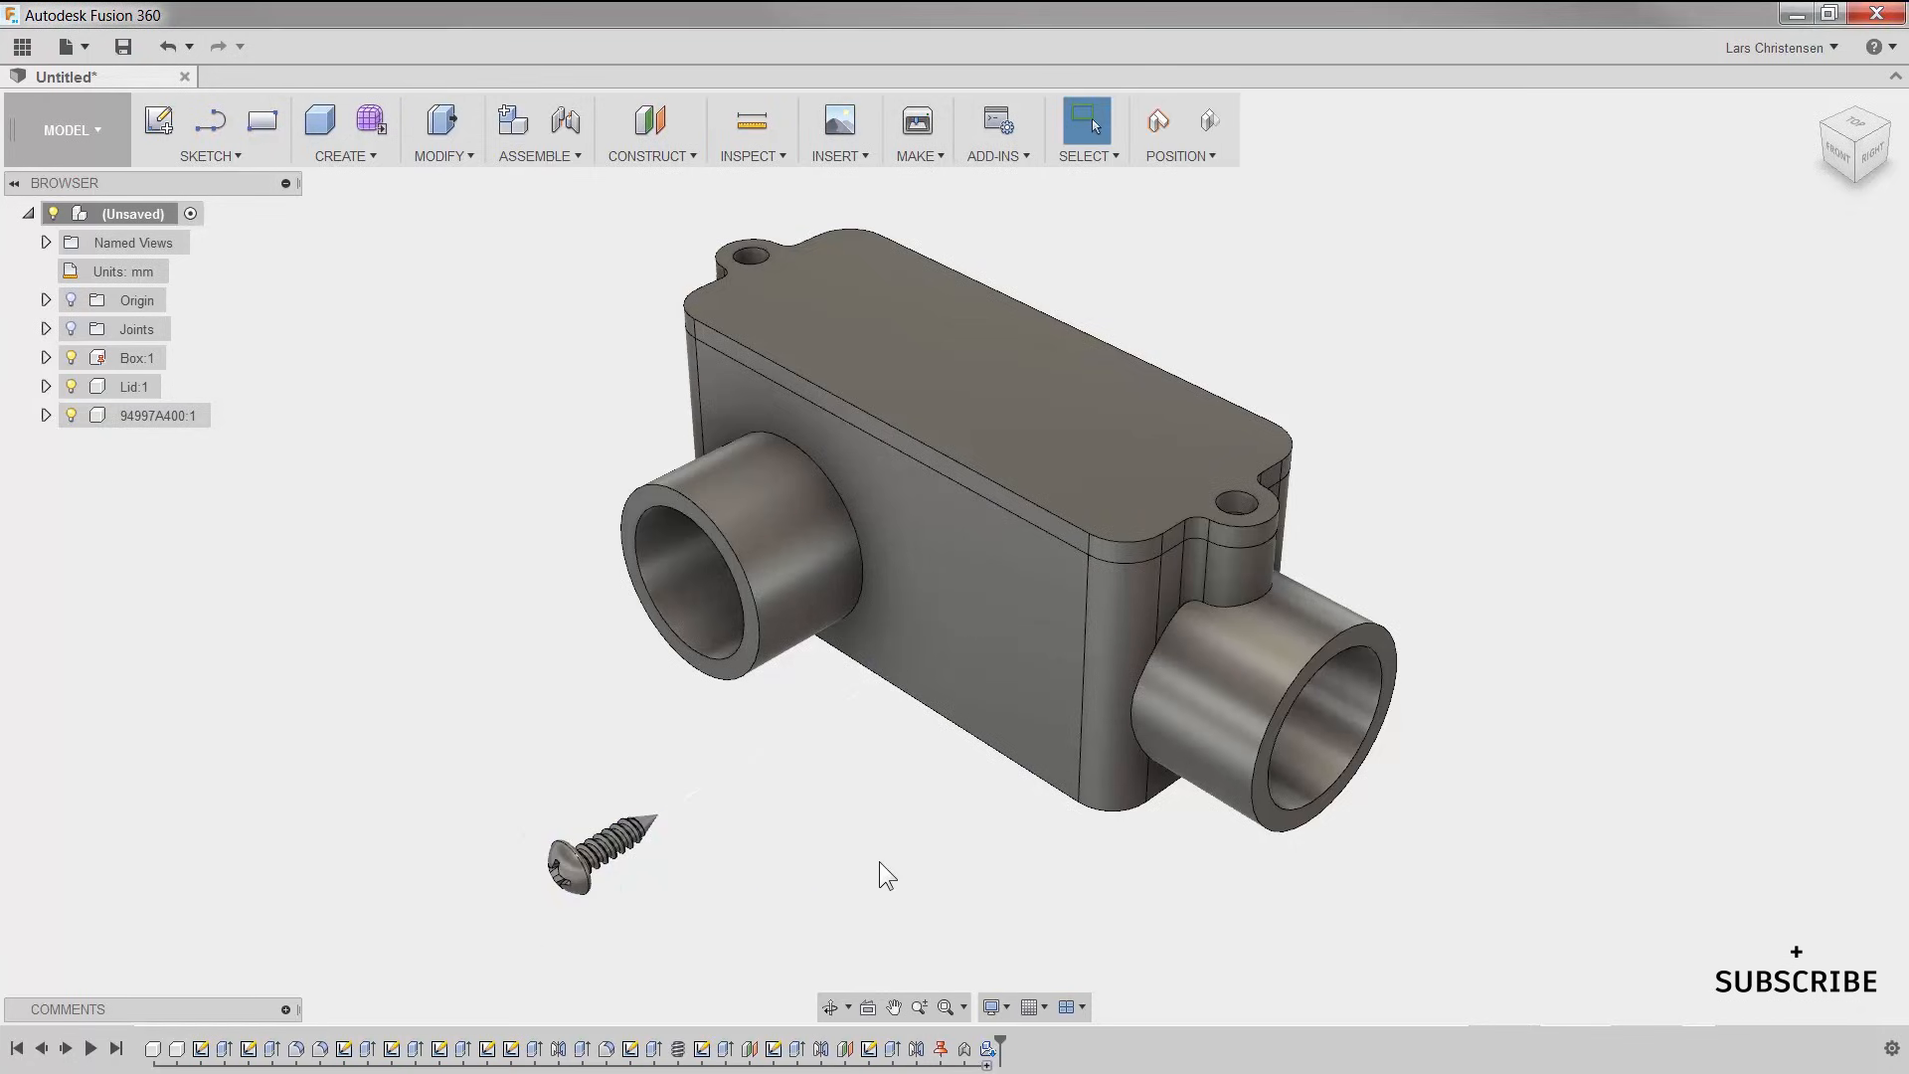
Step: Capture the screw's position and join the underside of its head to the near lid hole's top centre with a Rigid joint
shift+middle_drag(801, 891, 616, 850)
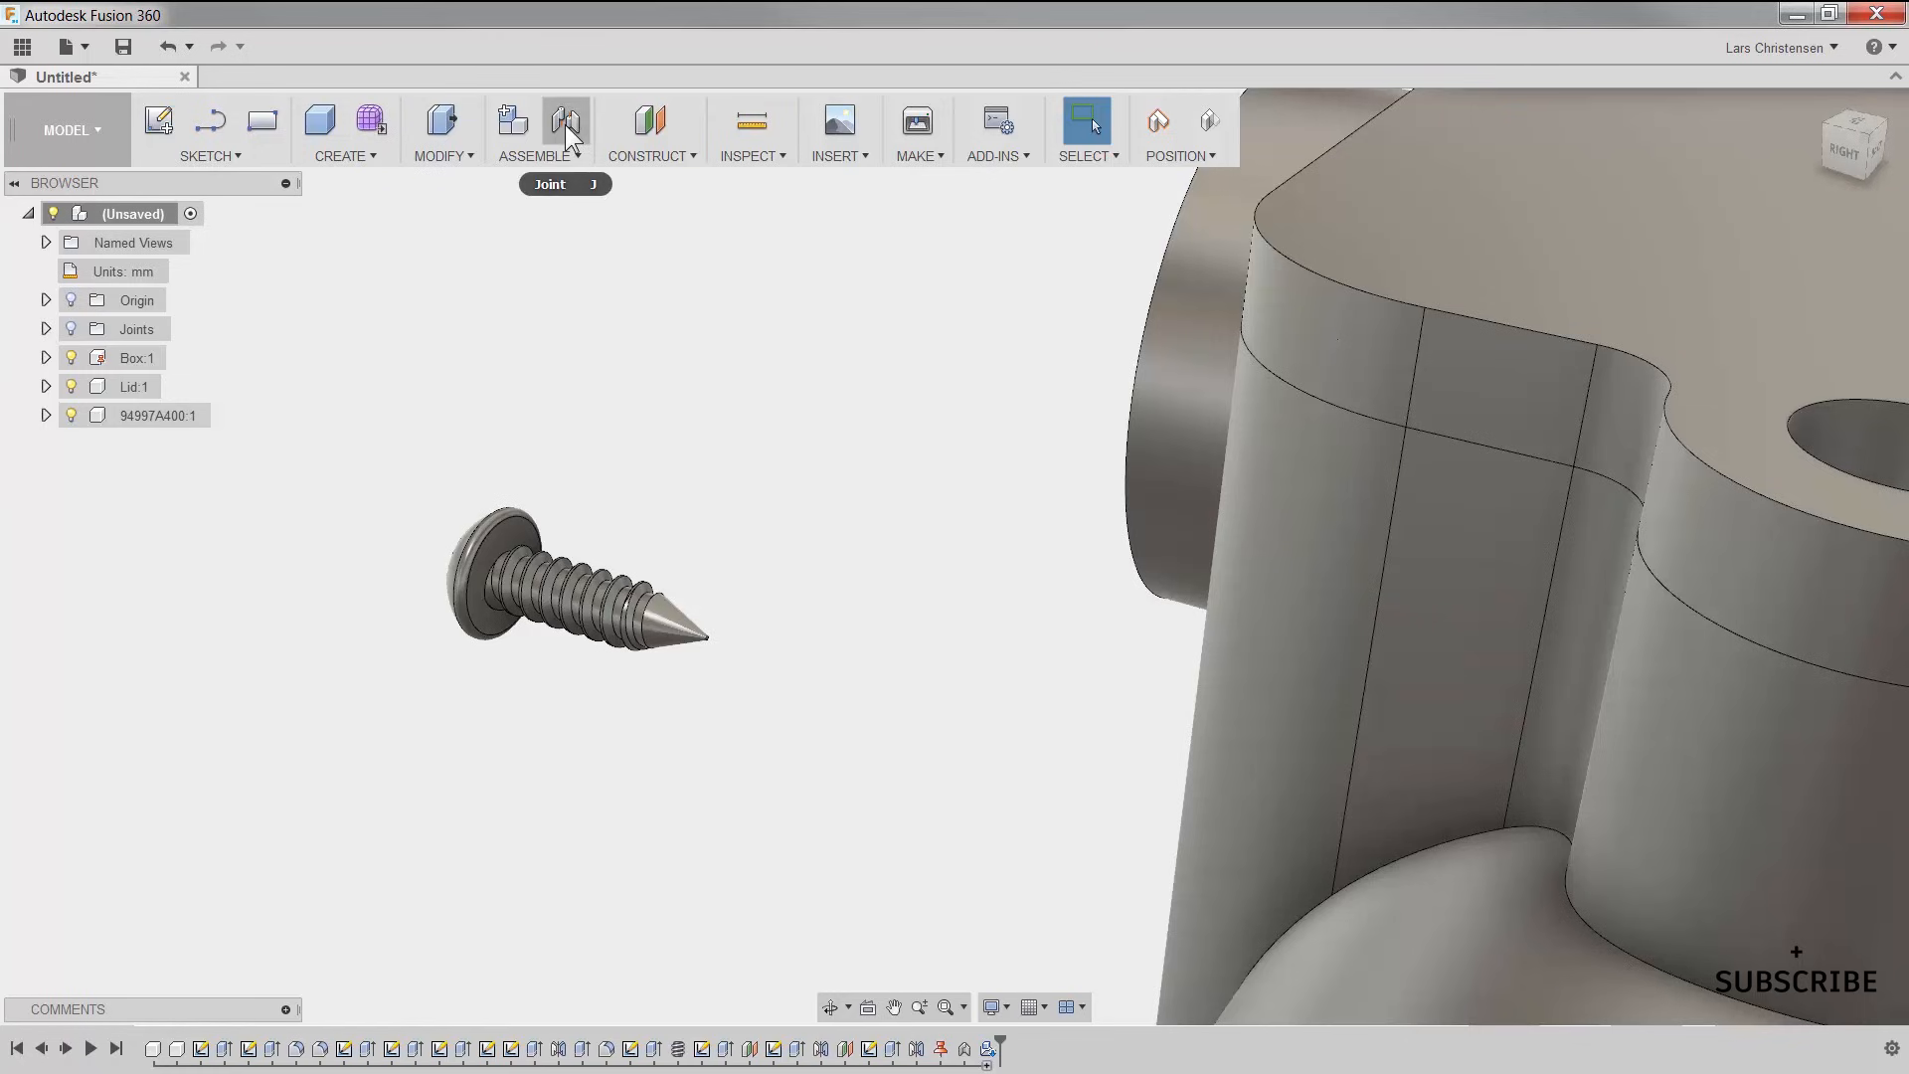
click(565, 123)
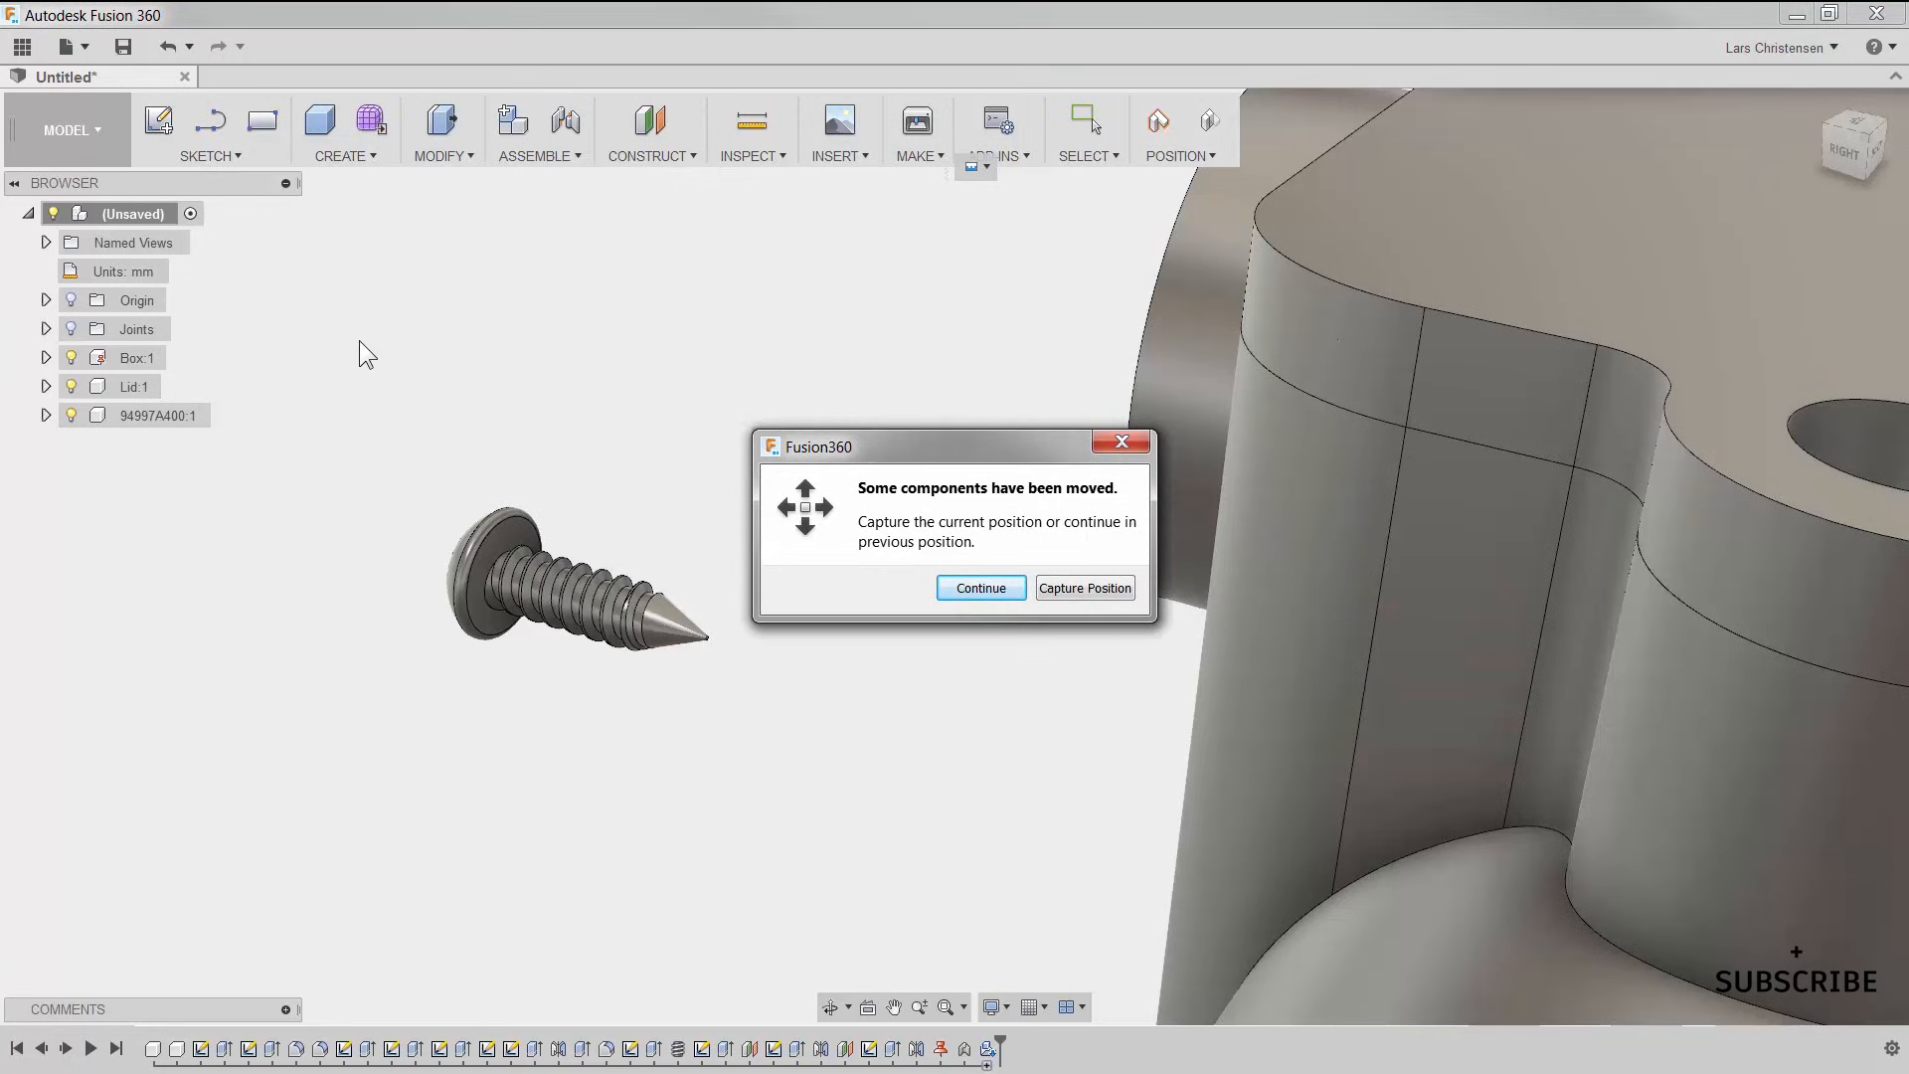
click(1098, 585)
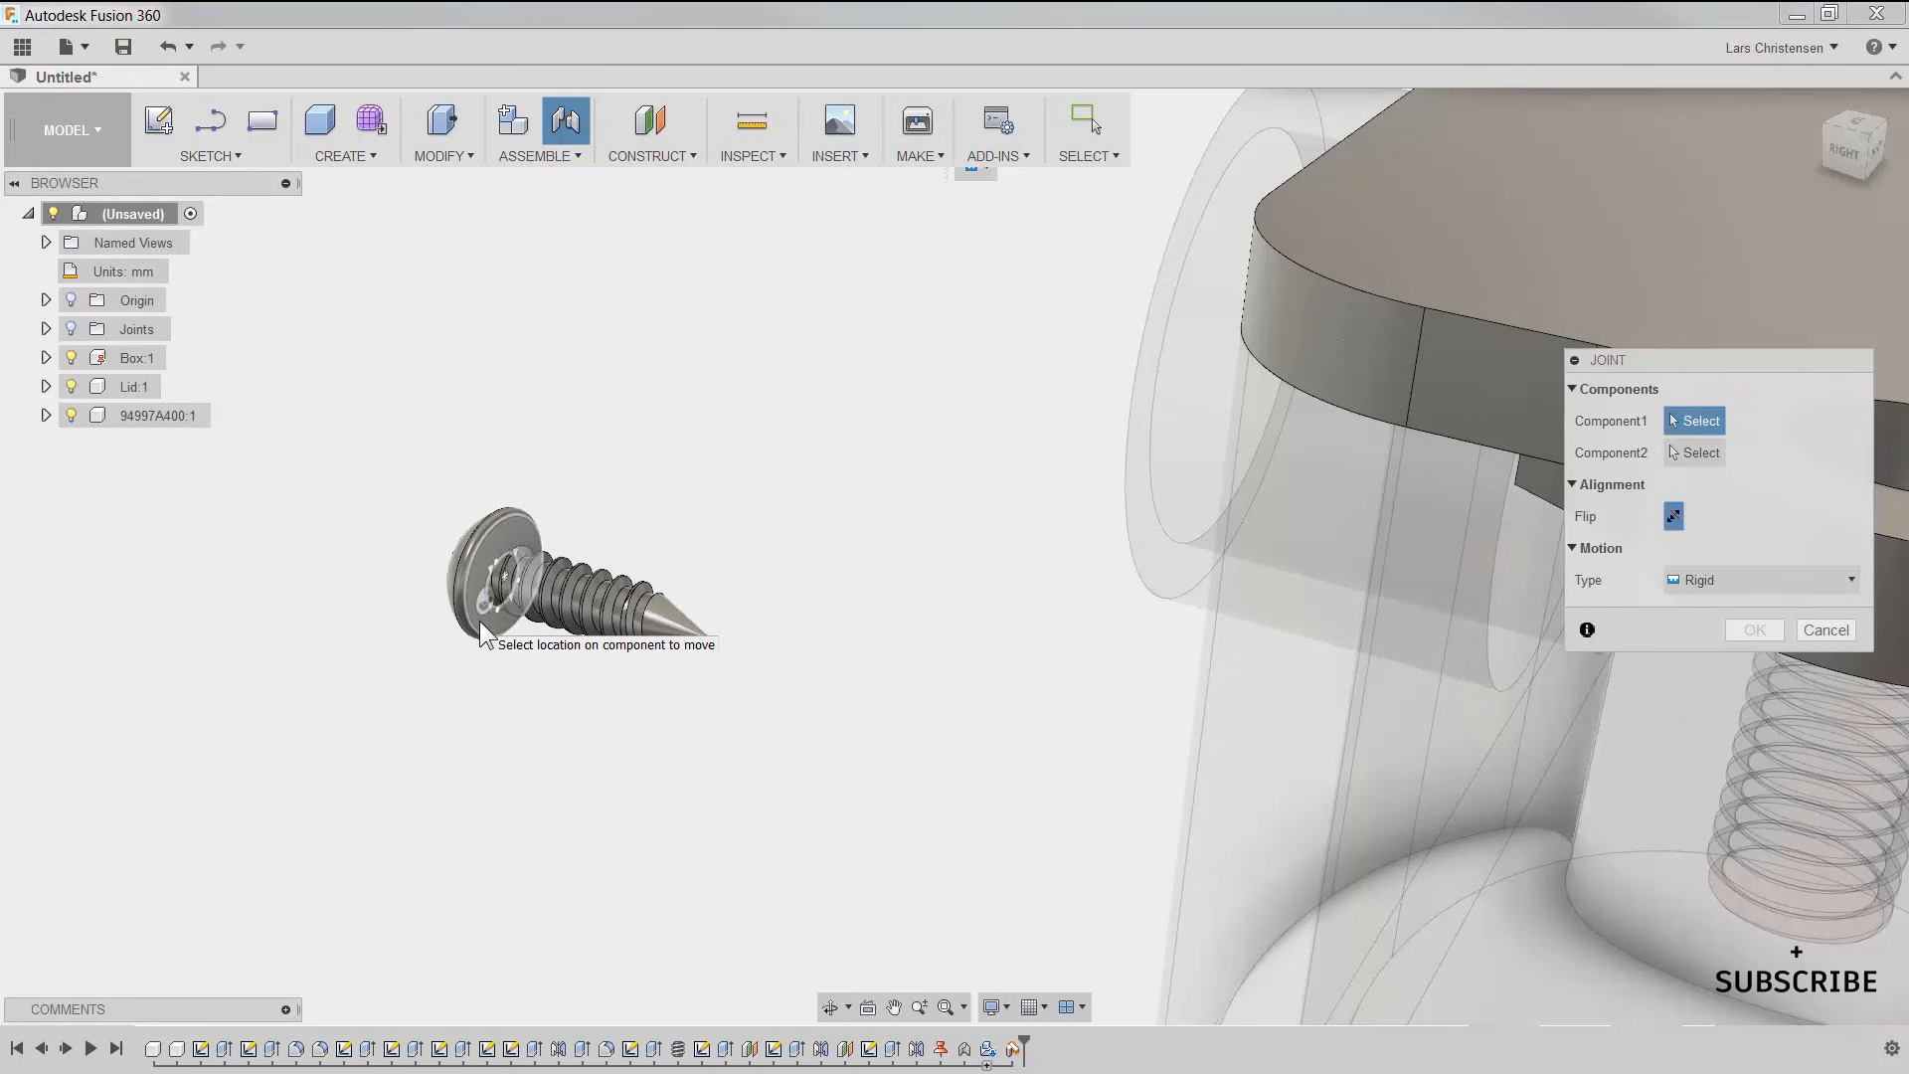
click(509, 574)
scroll(444, 575, down, 1)
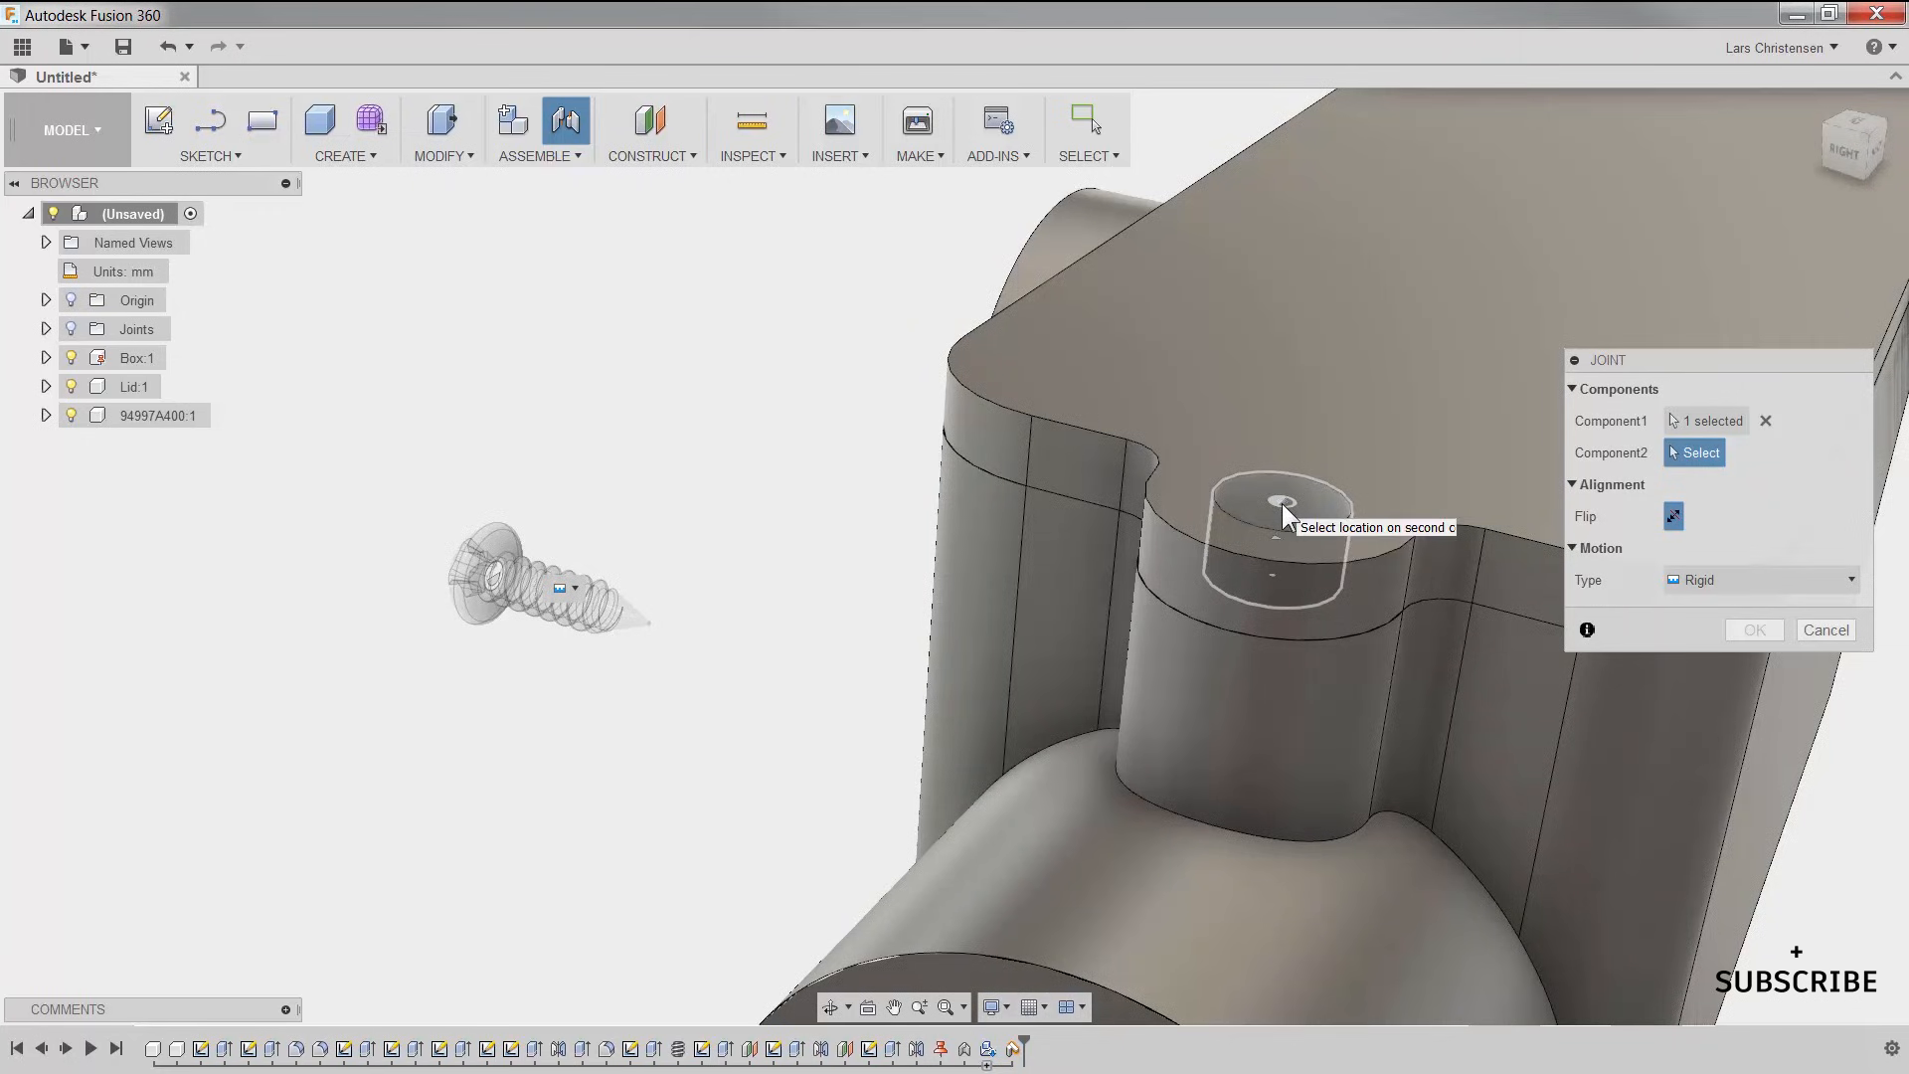
click(1281, 503)
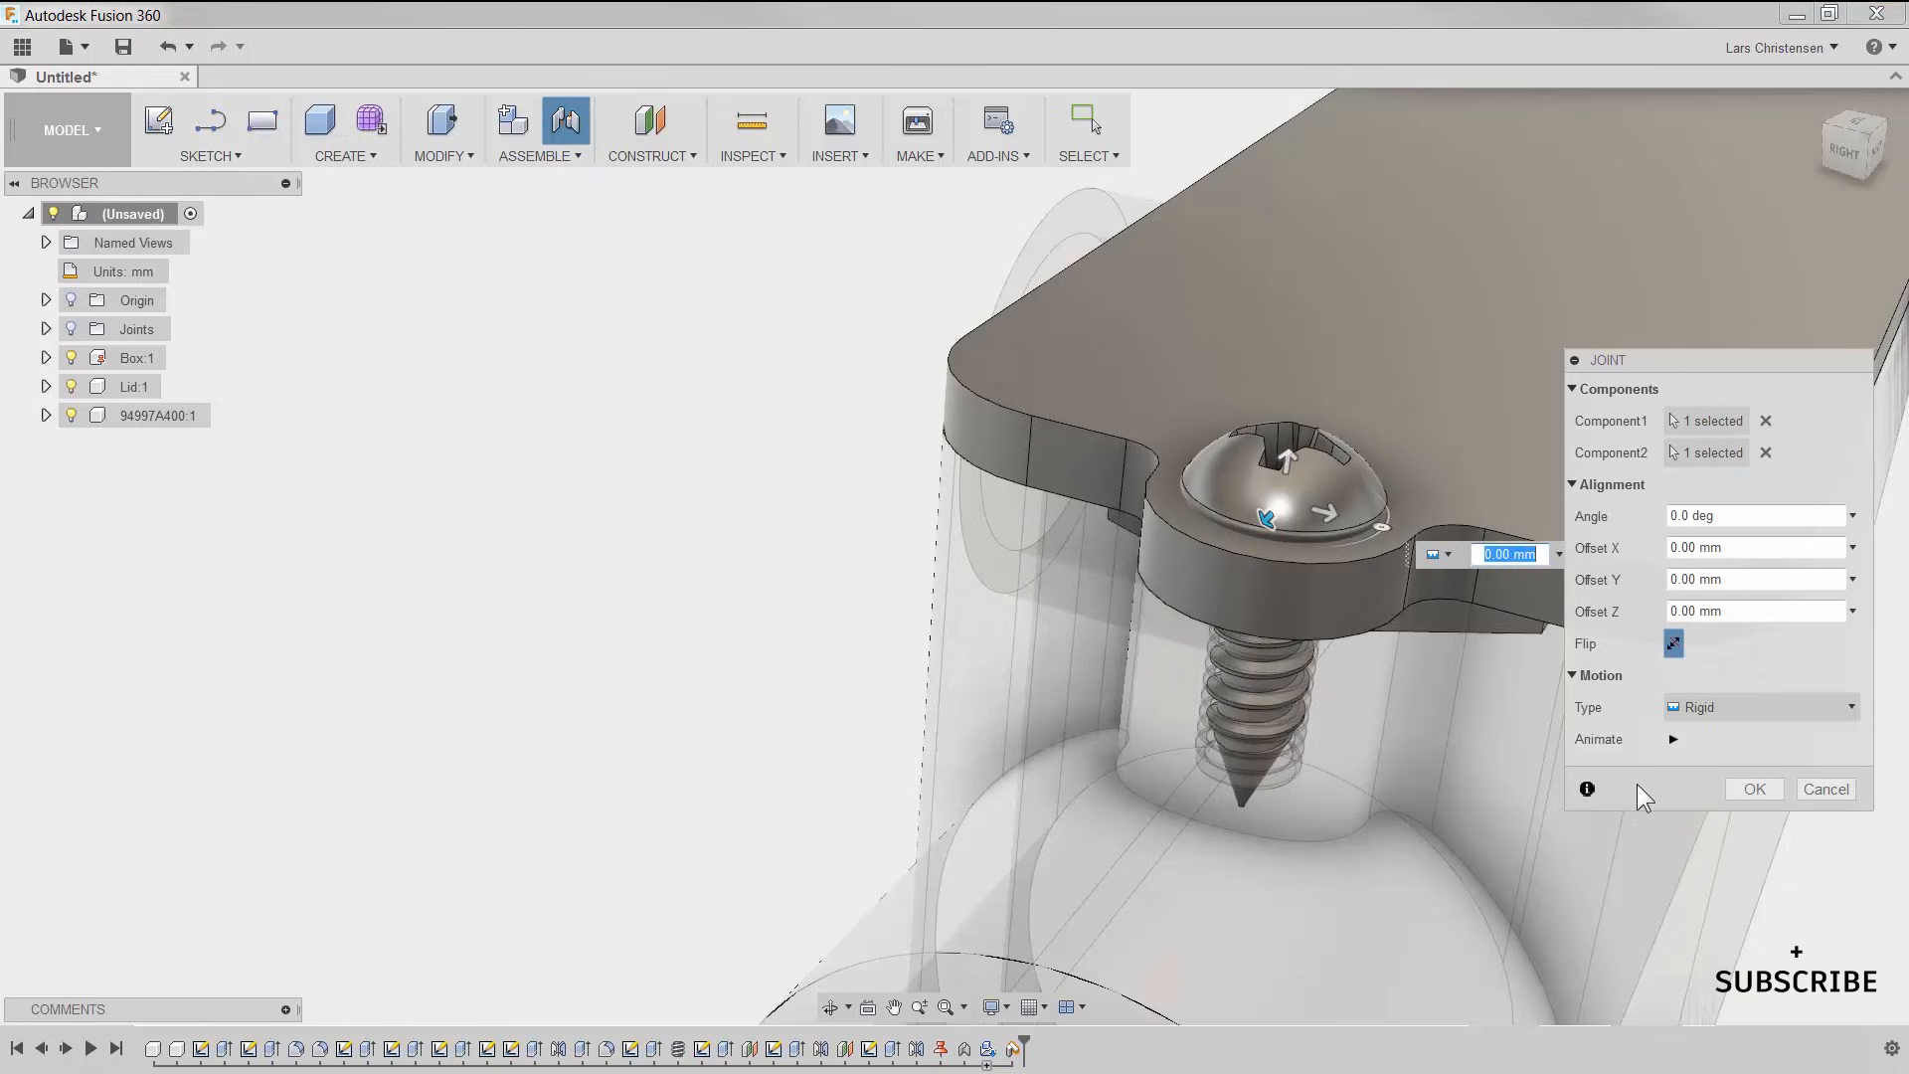
click(1730, 789)
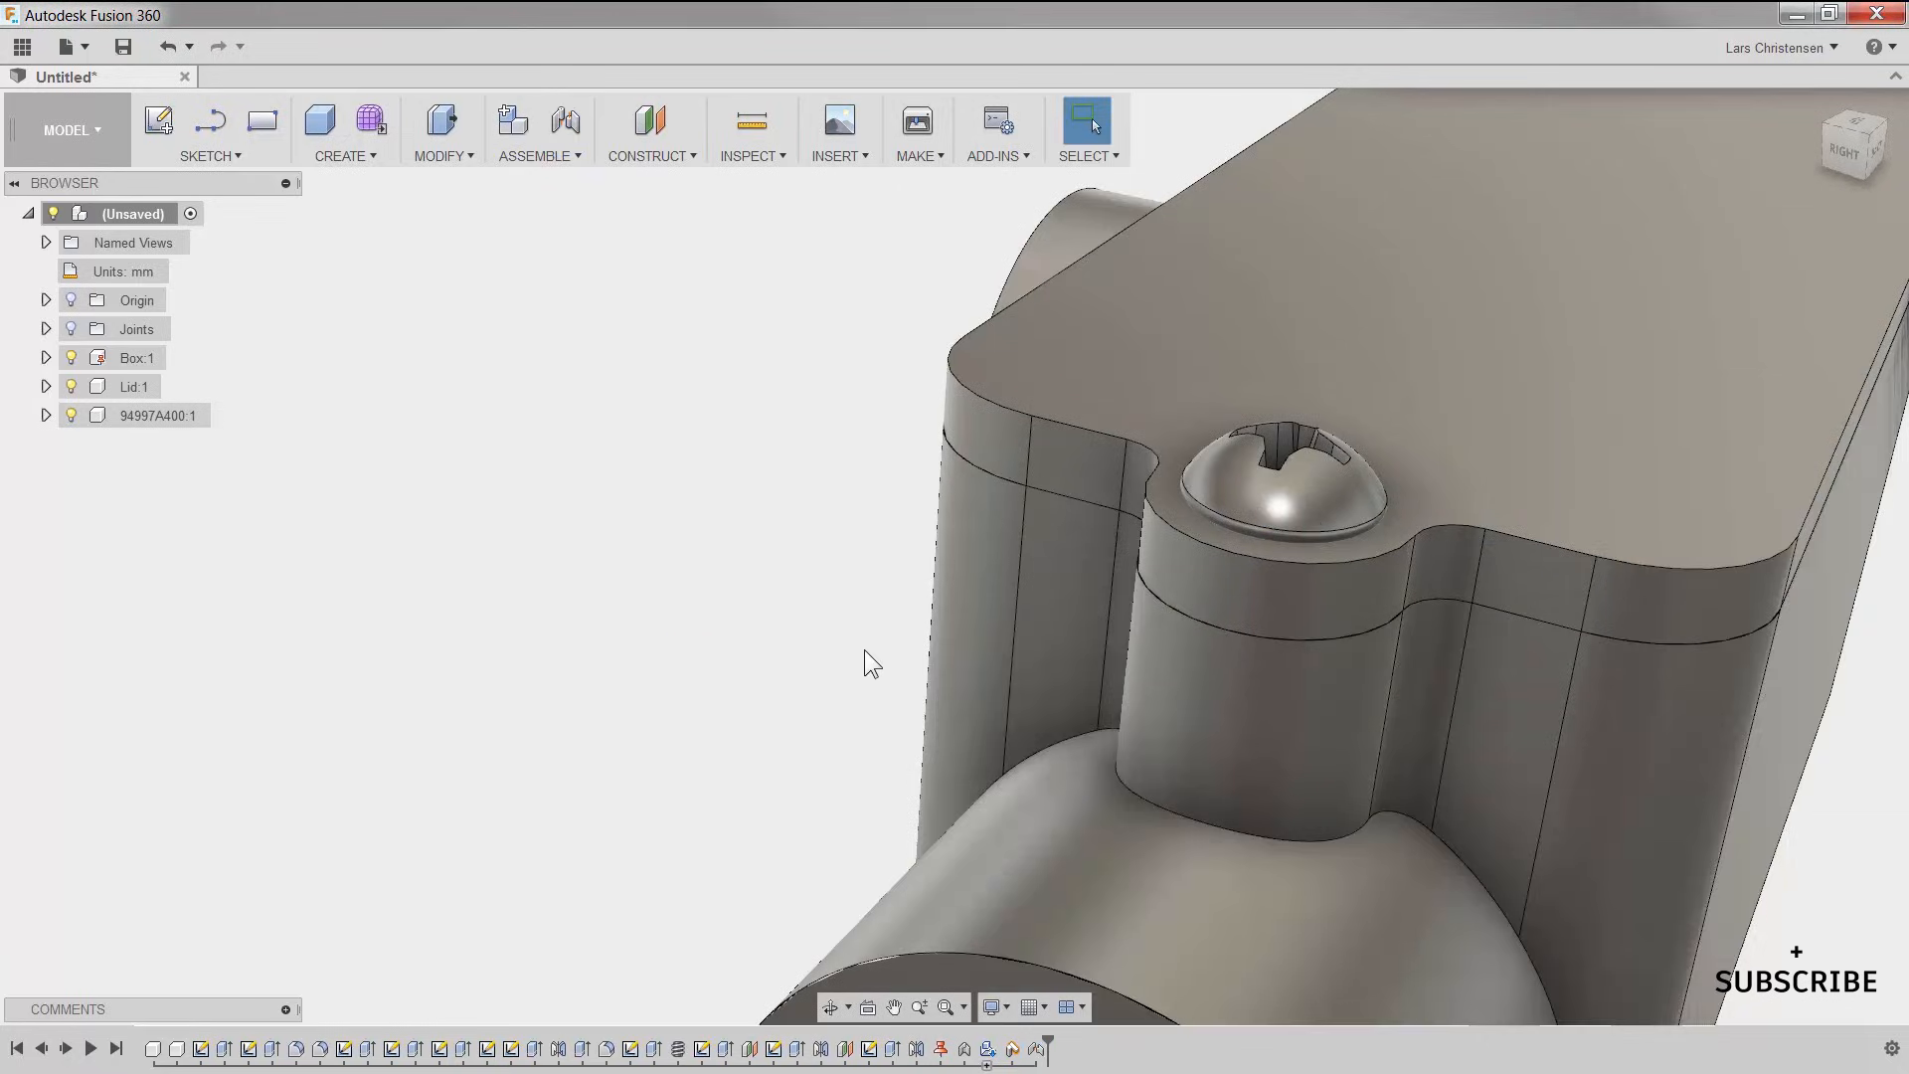
Step: Paste a copy of the 94997A400 screw and move it about -39.4 mm along Y, away from the box
scroll(460, 522, down, 5)
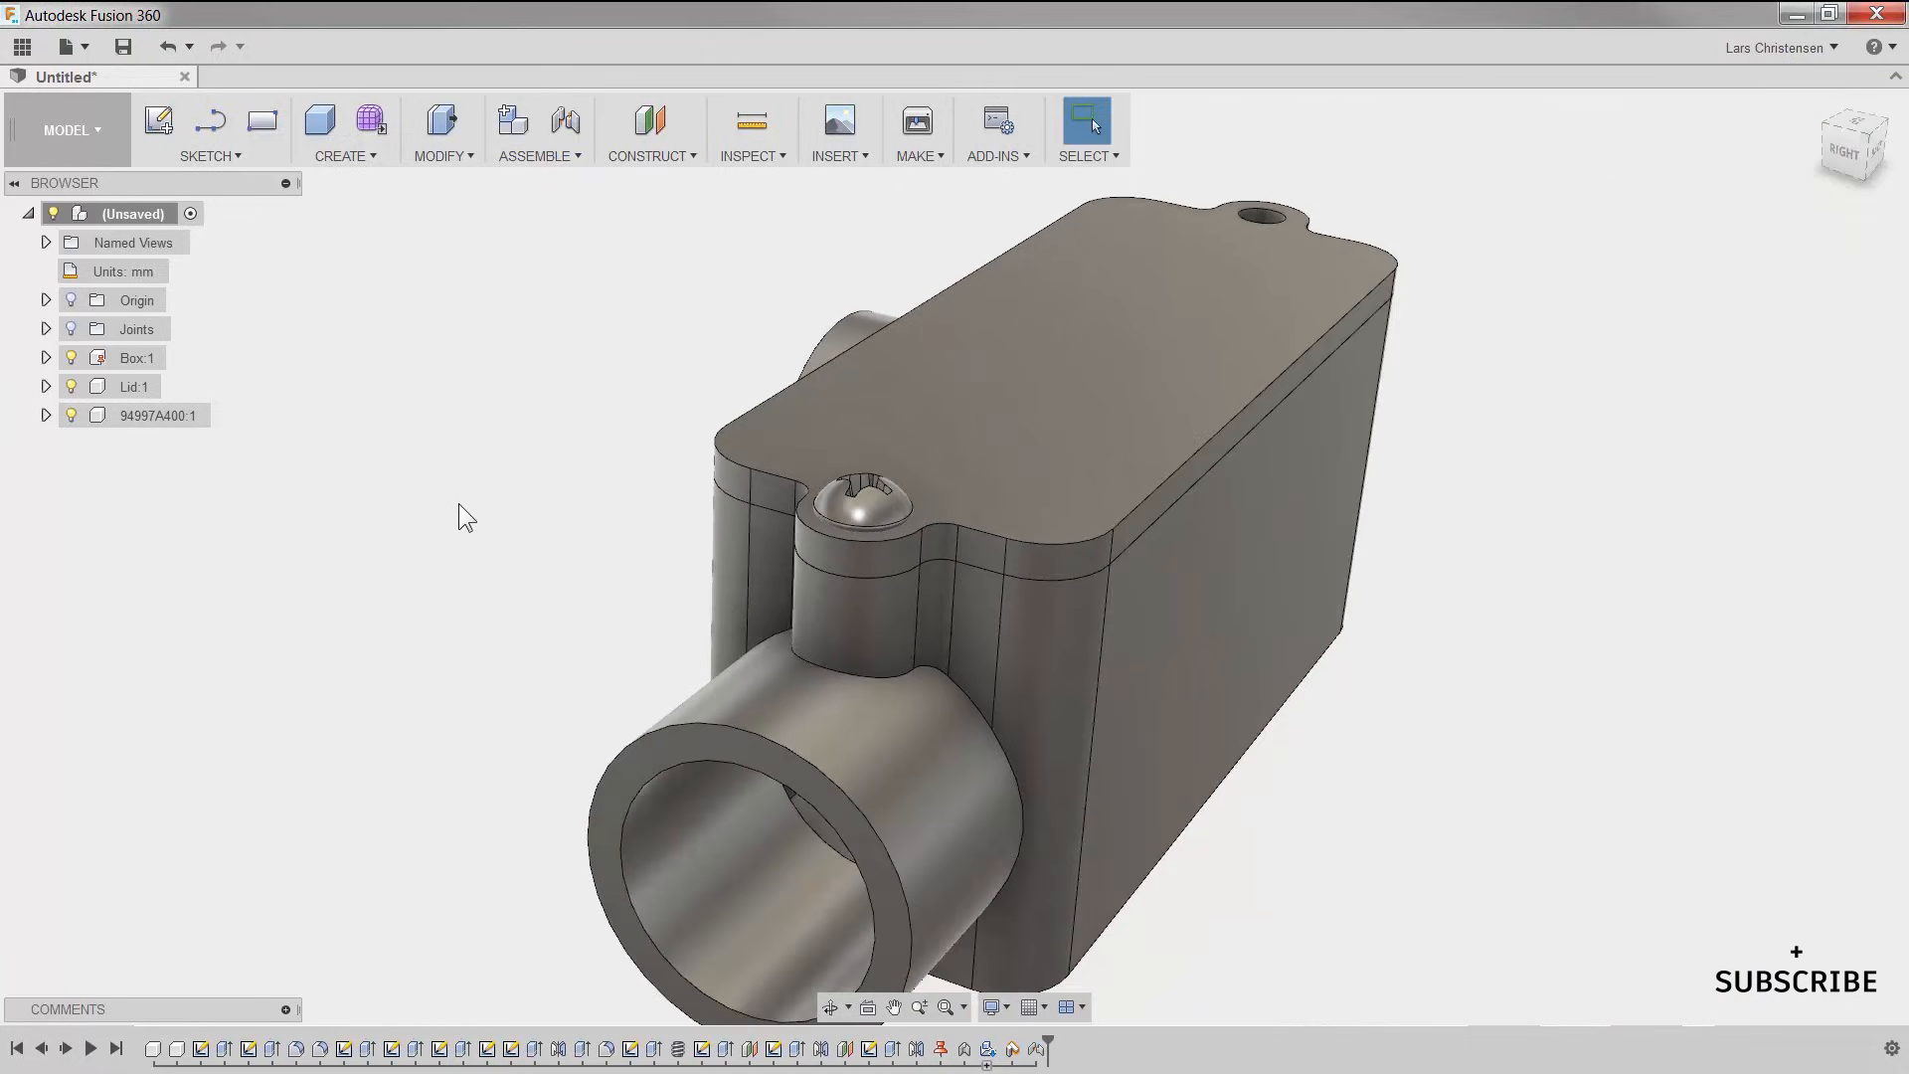
click(140, 417)
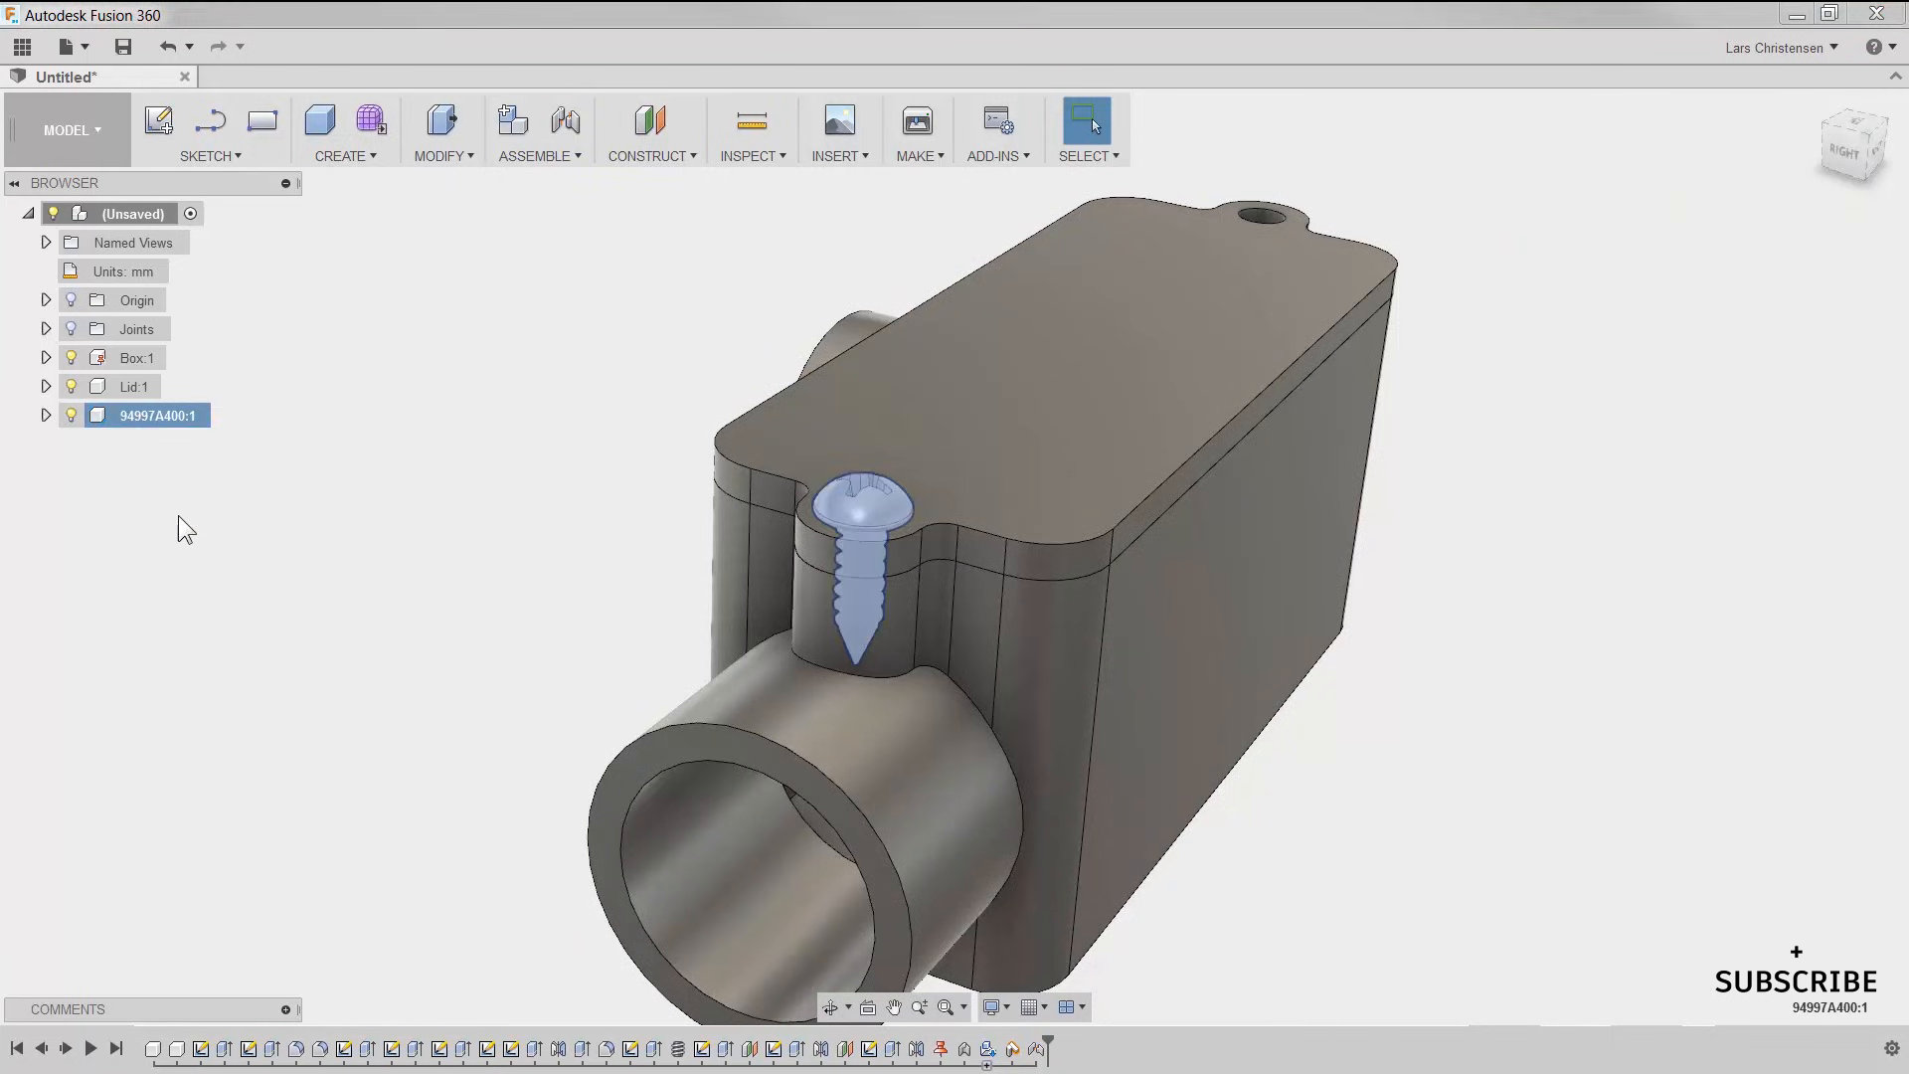
key(ctrl+v)
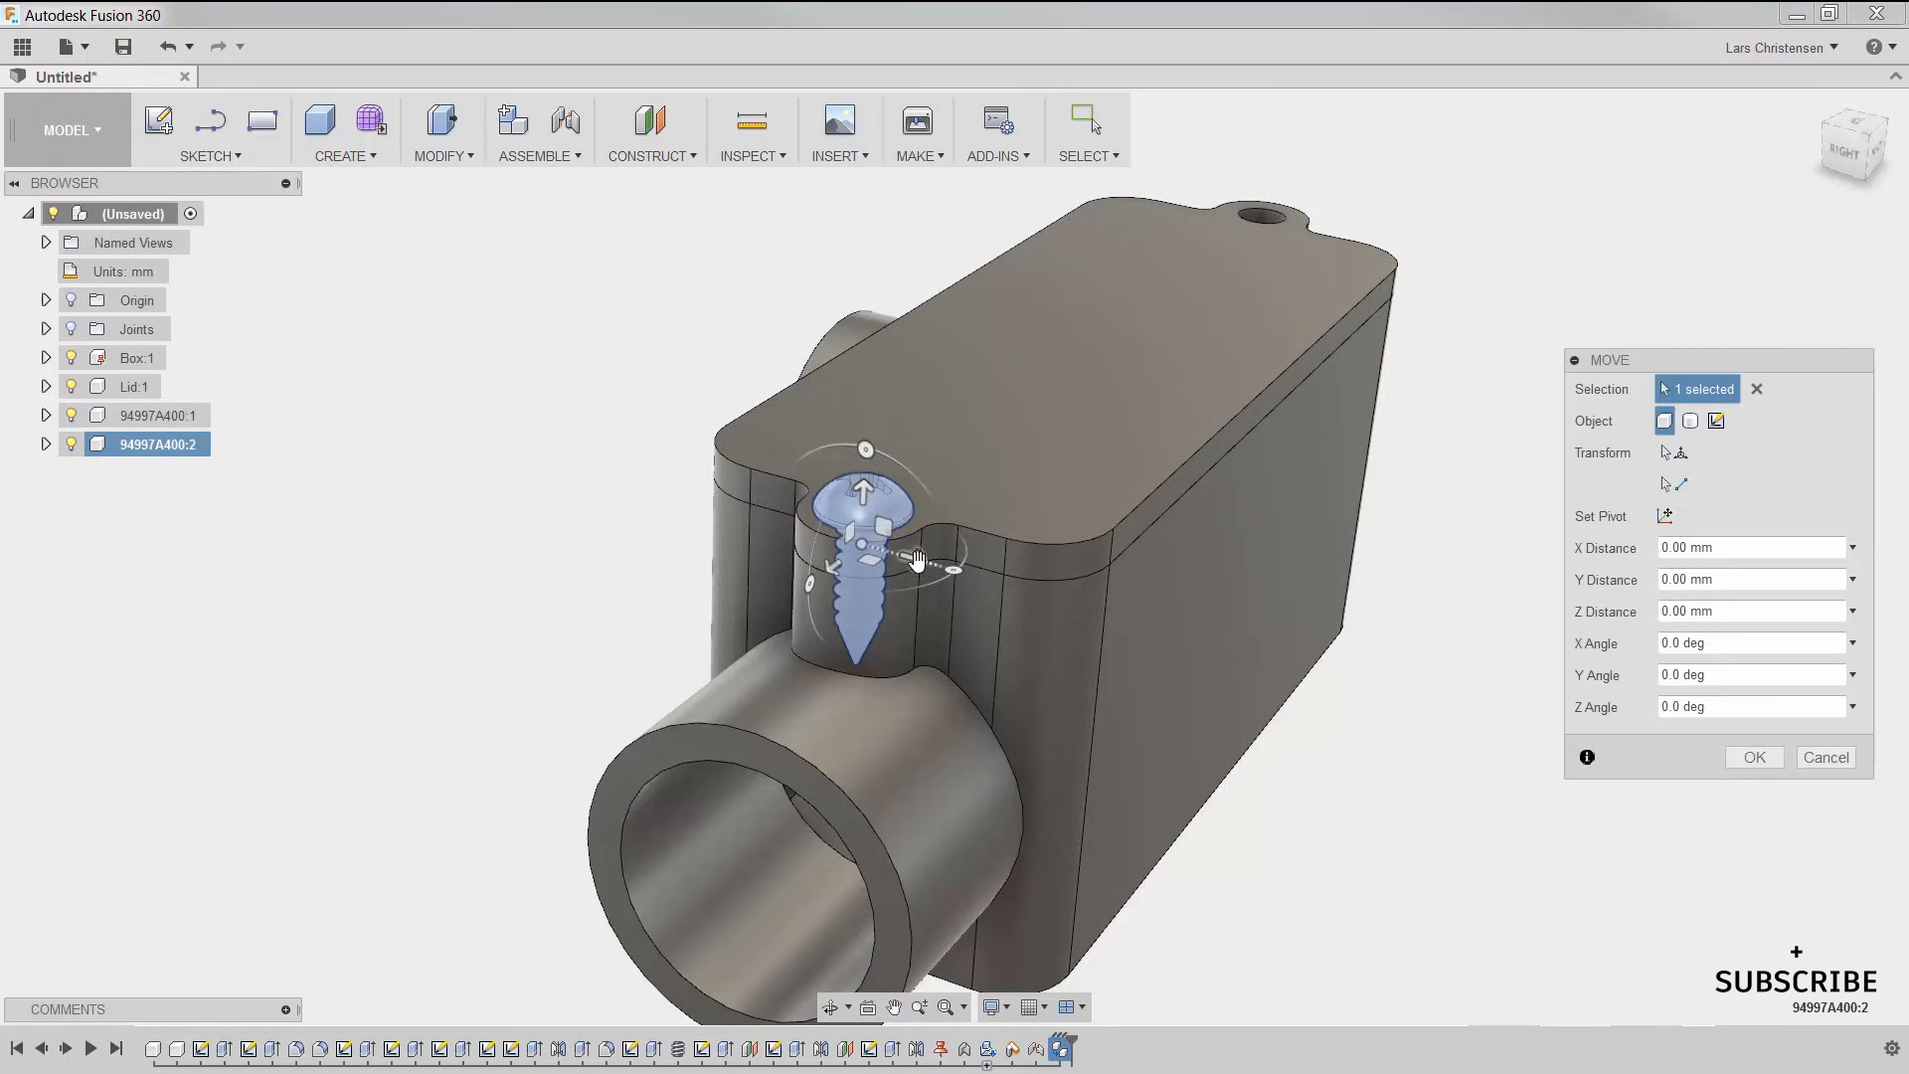
drag(913, 559, 456, 593)
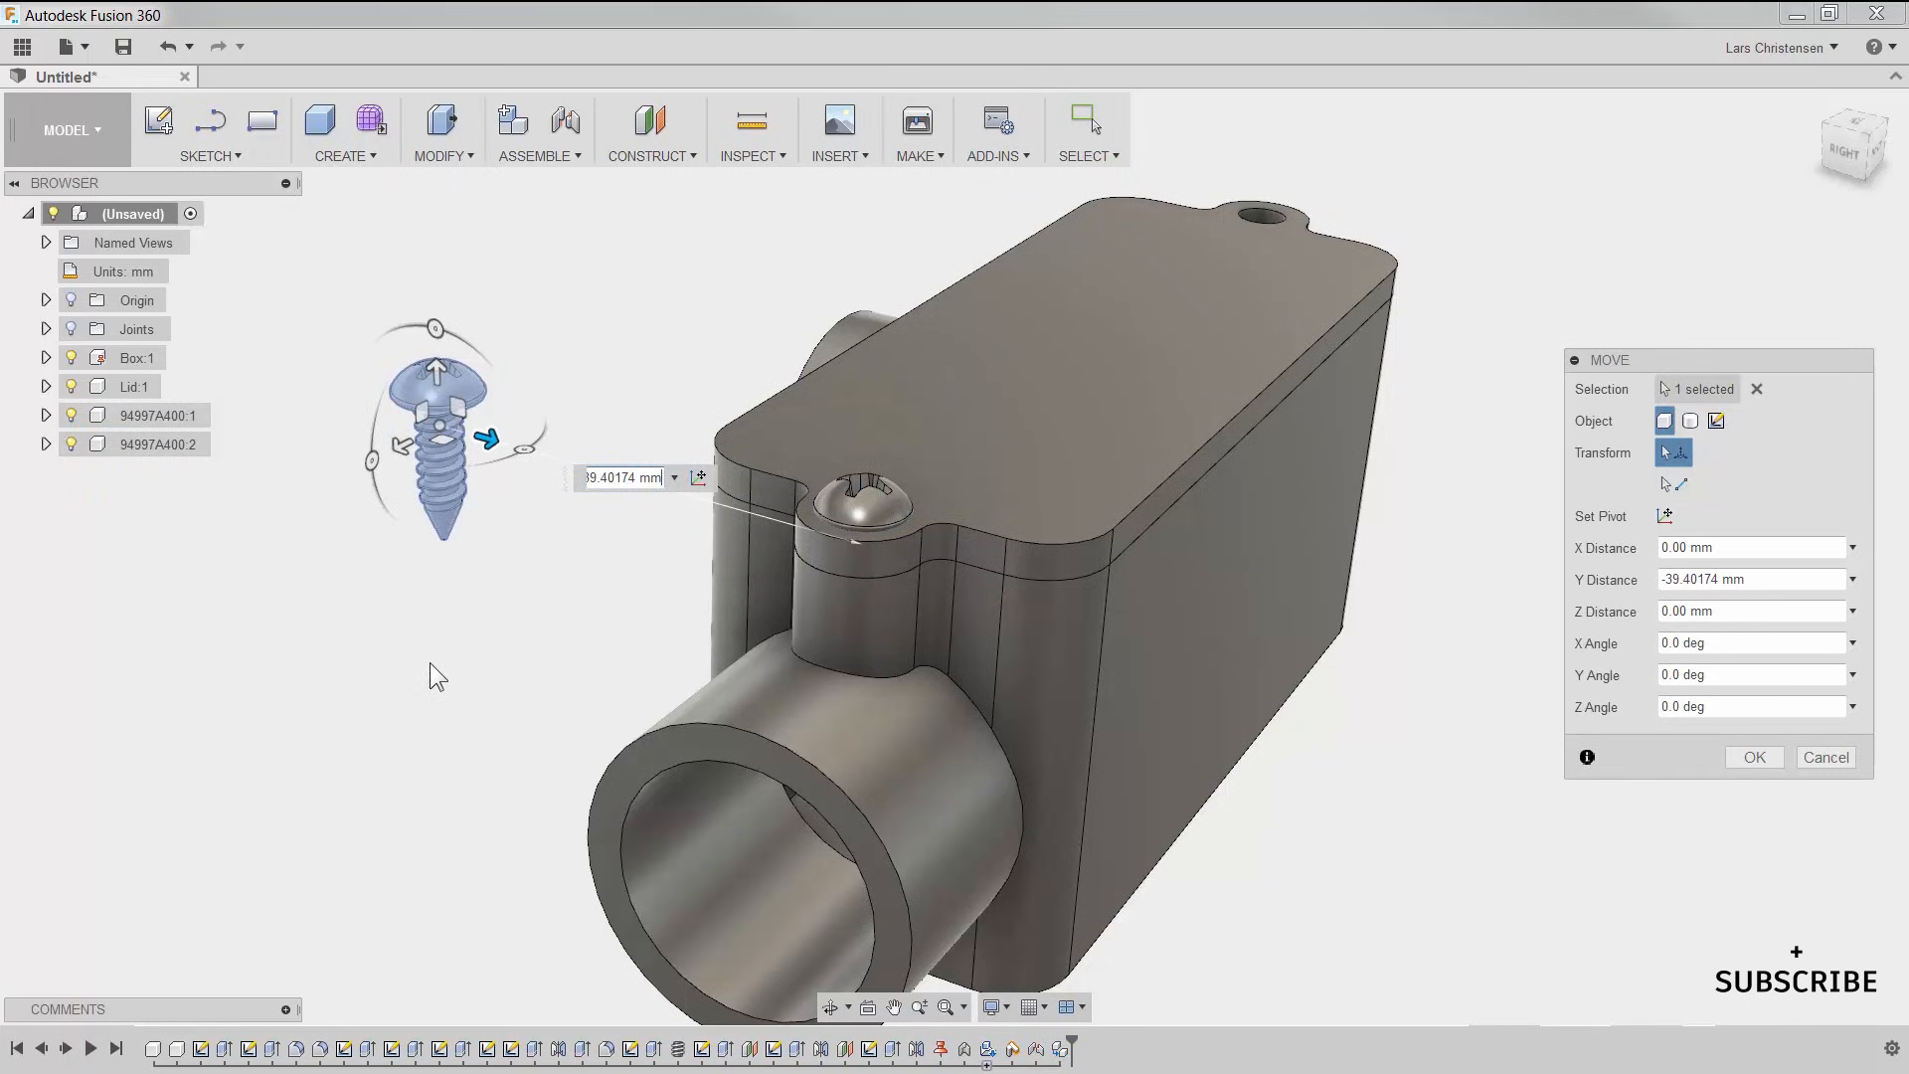
click(1755, 758)
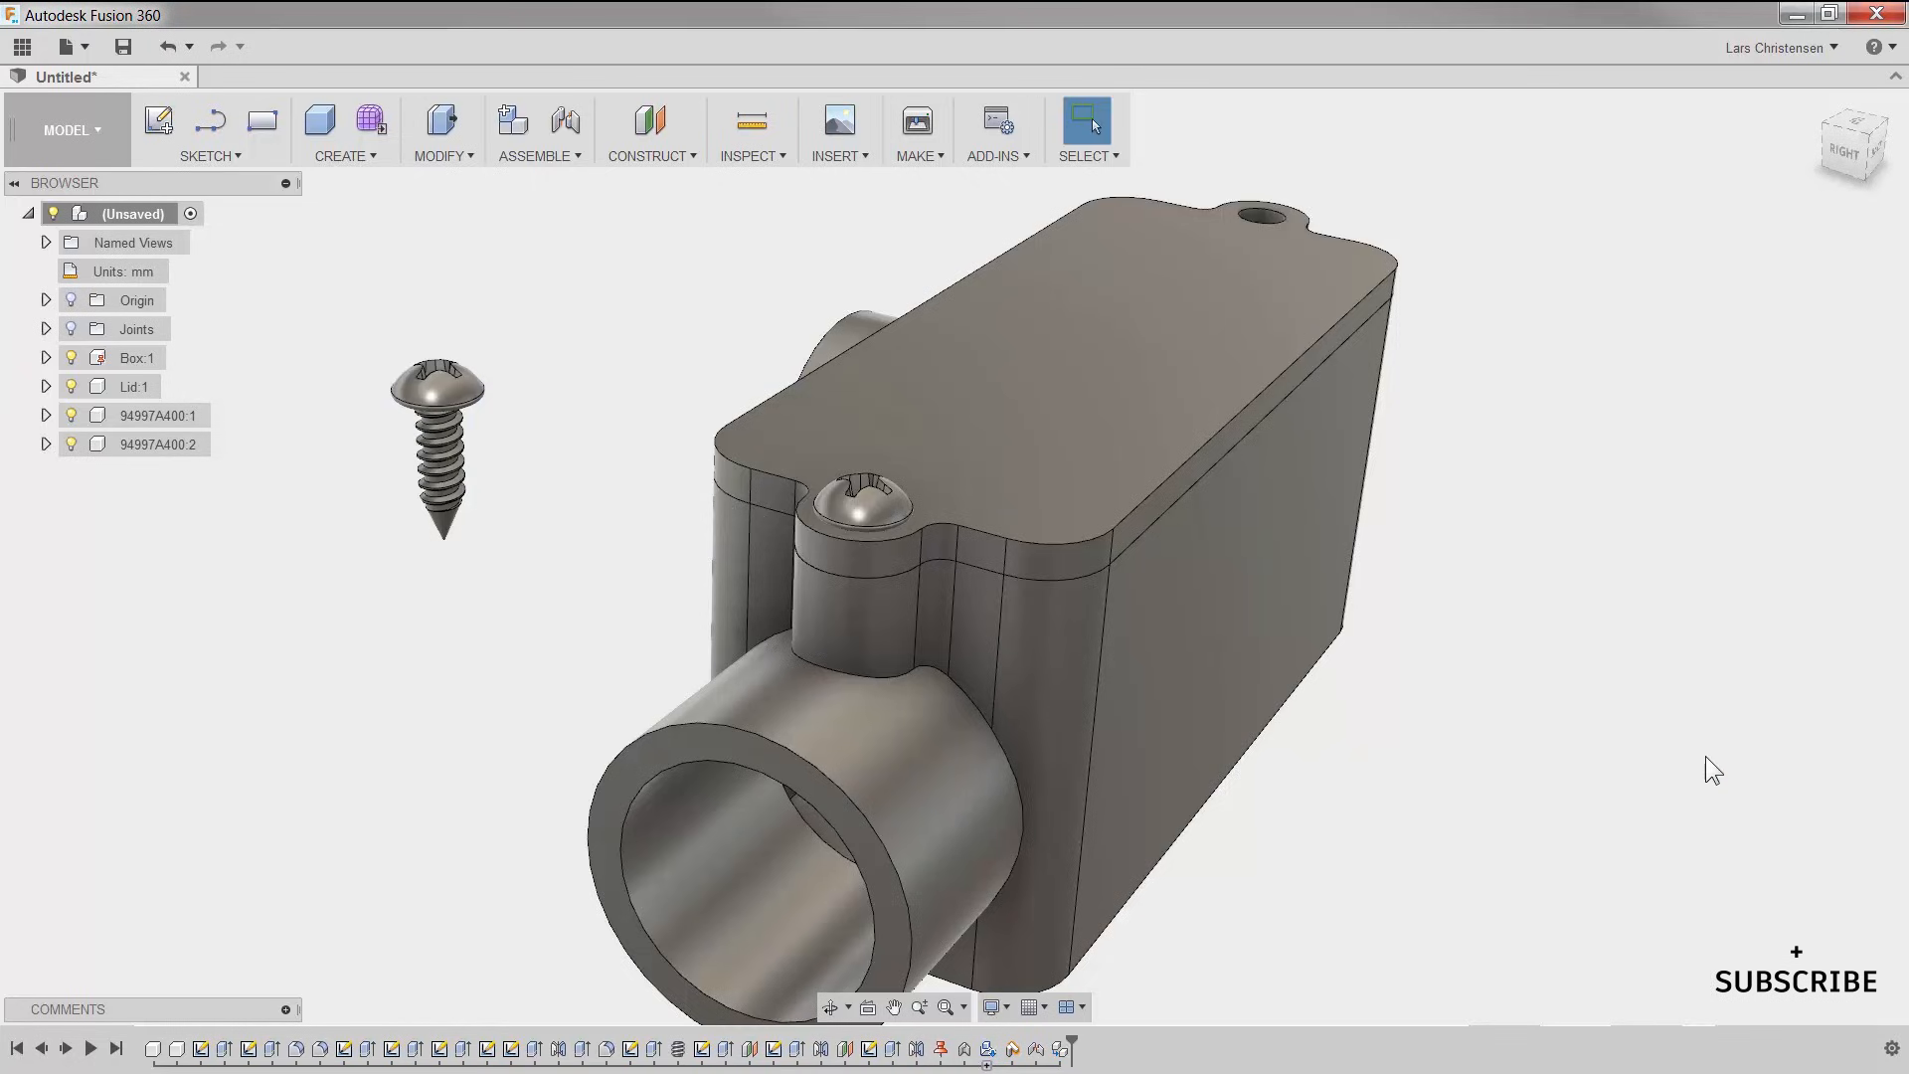
Step: Join the copied screw's head underside to the top centre of the lid's other hole with a Rigid joint
shift+middle_drag(446, 574, 360, 593)
key(j)
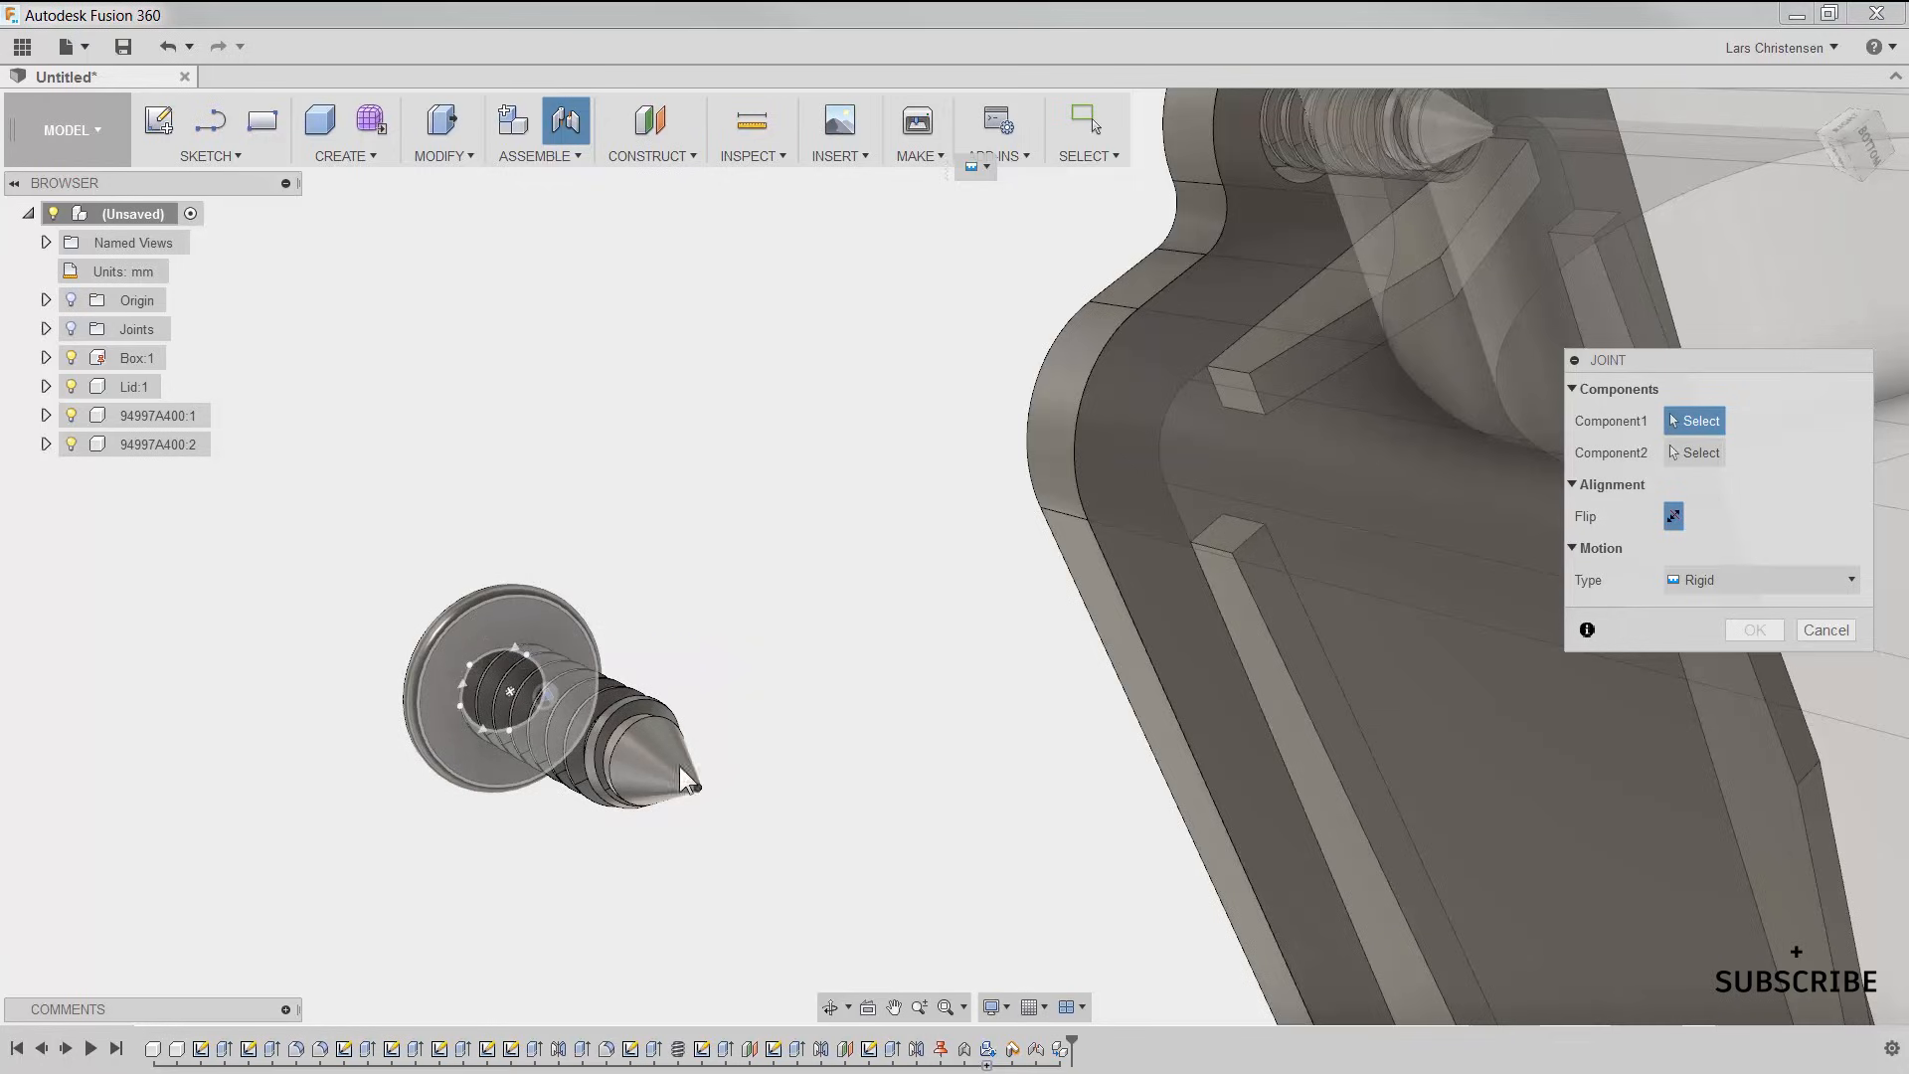
click(507, 688)
scroll(474, 646, down, 5)
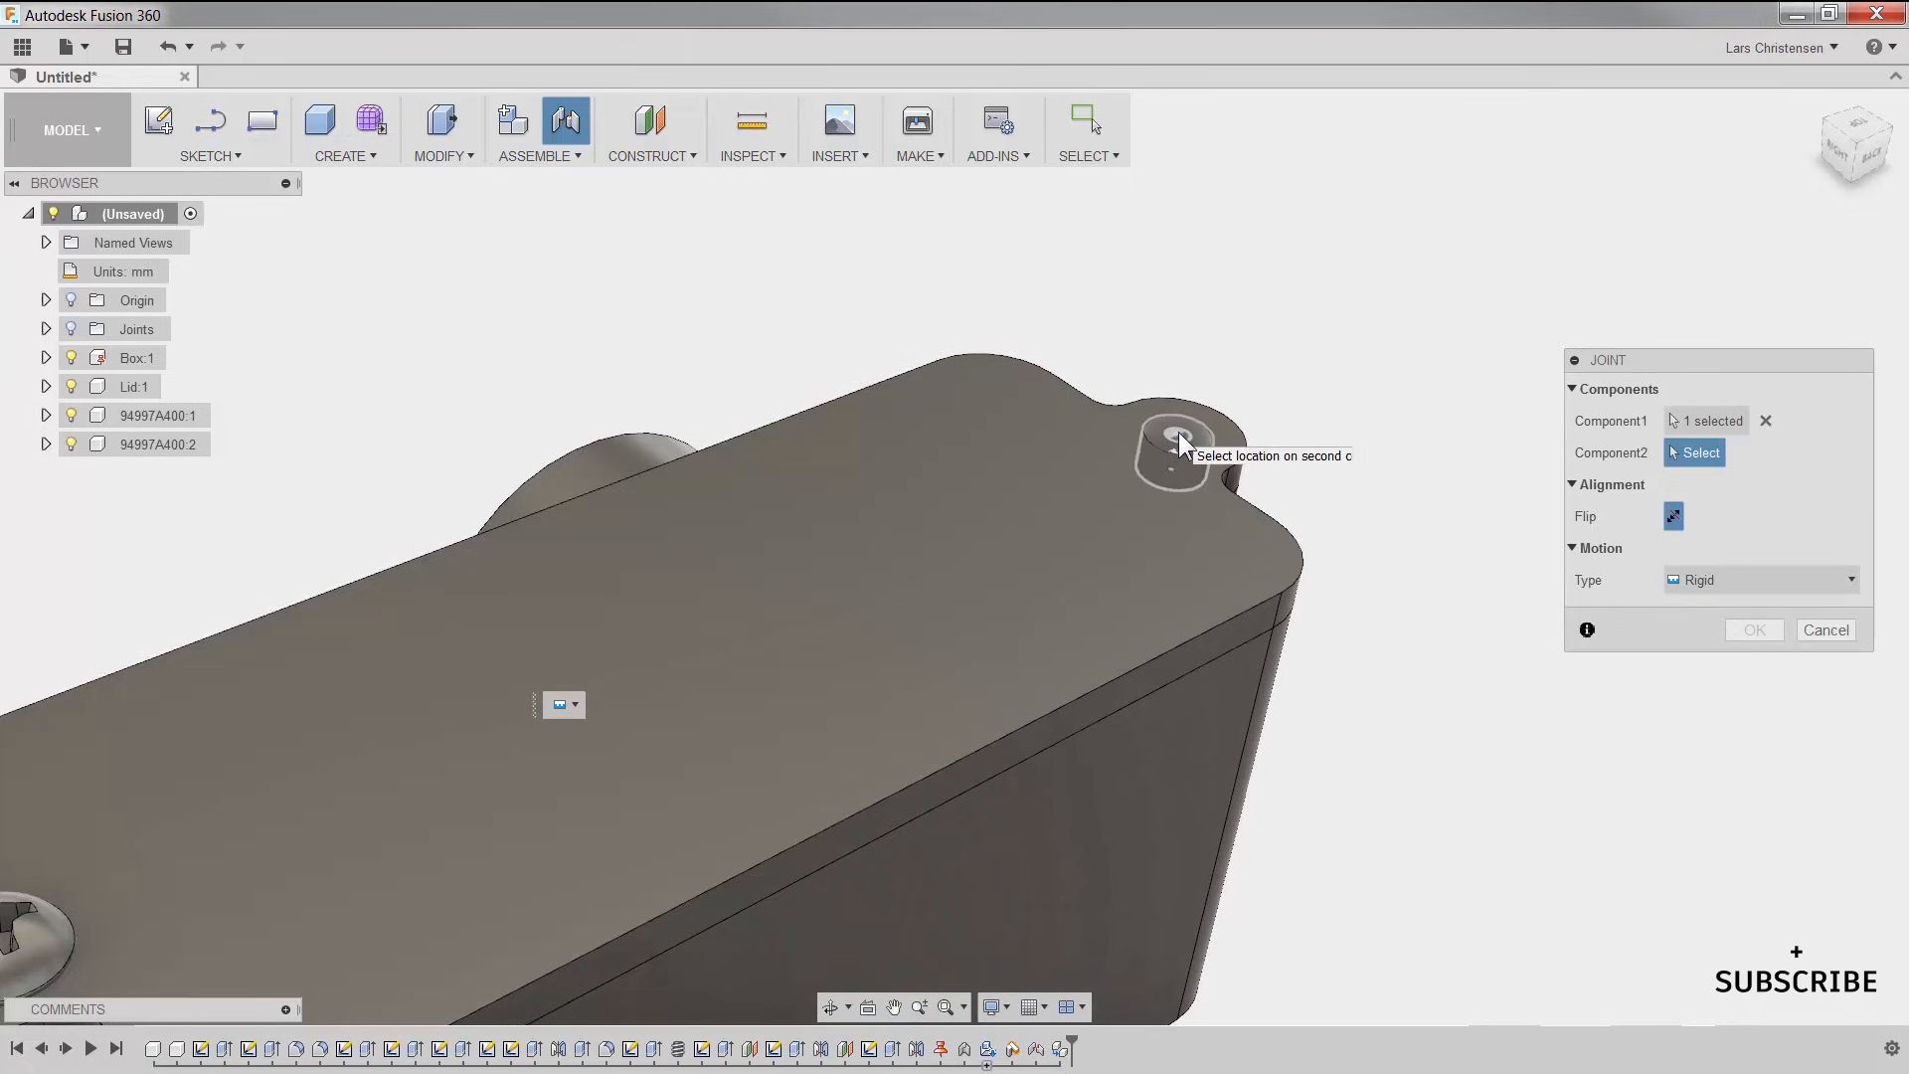
click(1179, 431)
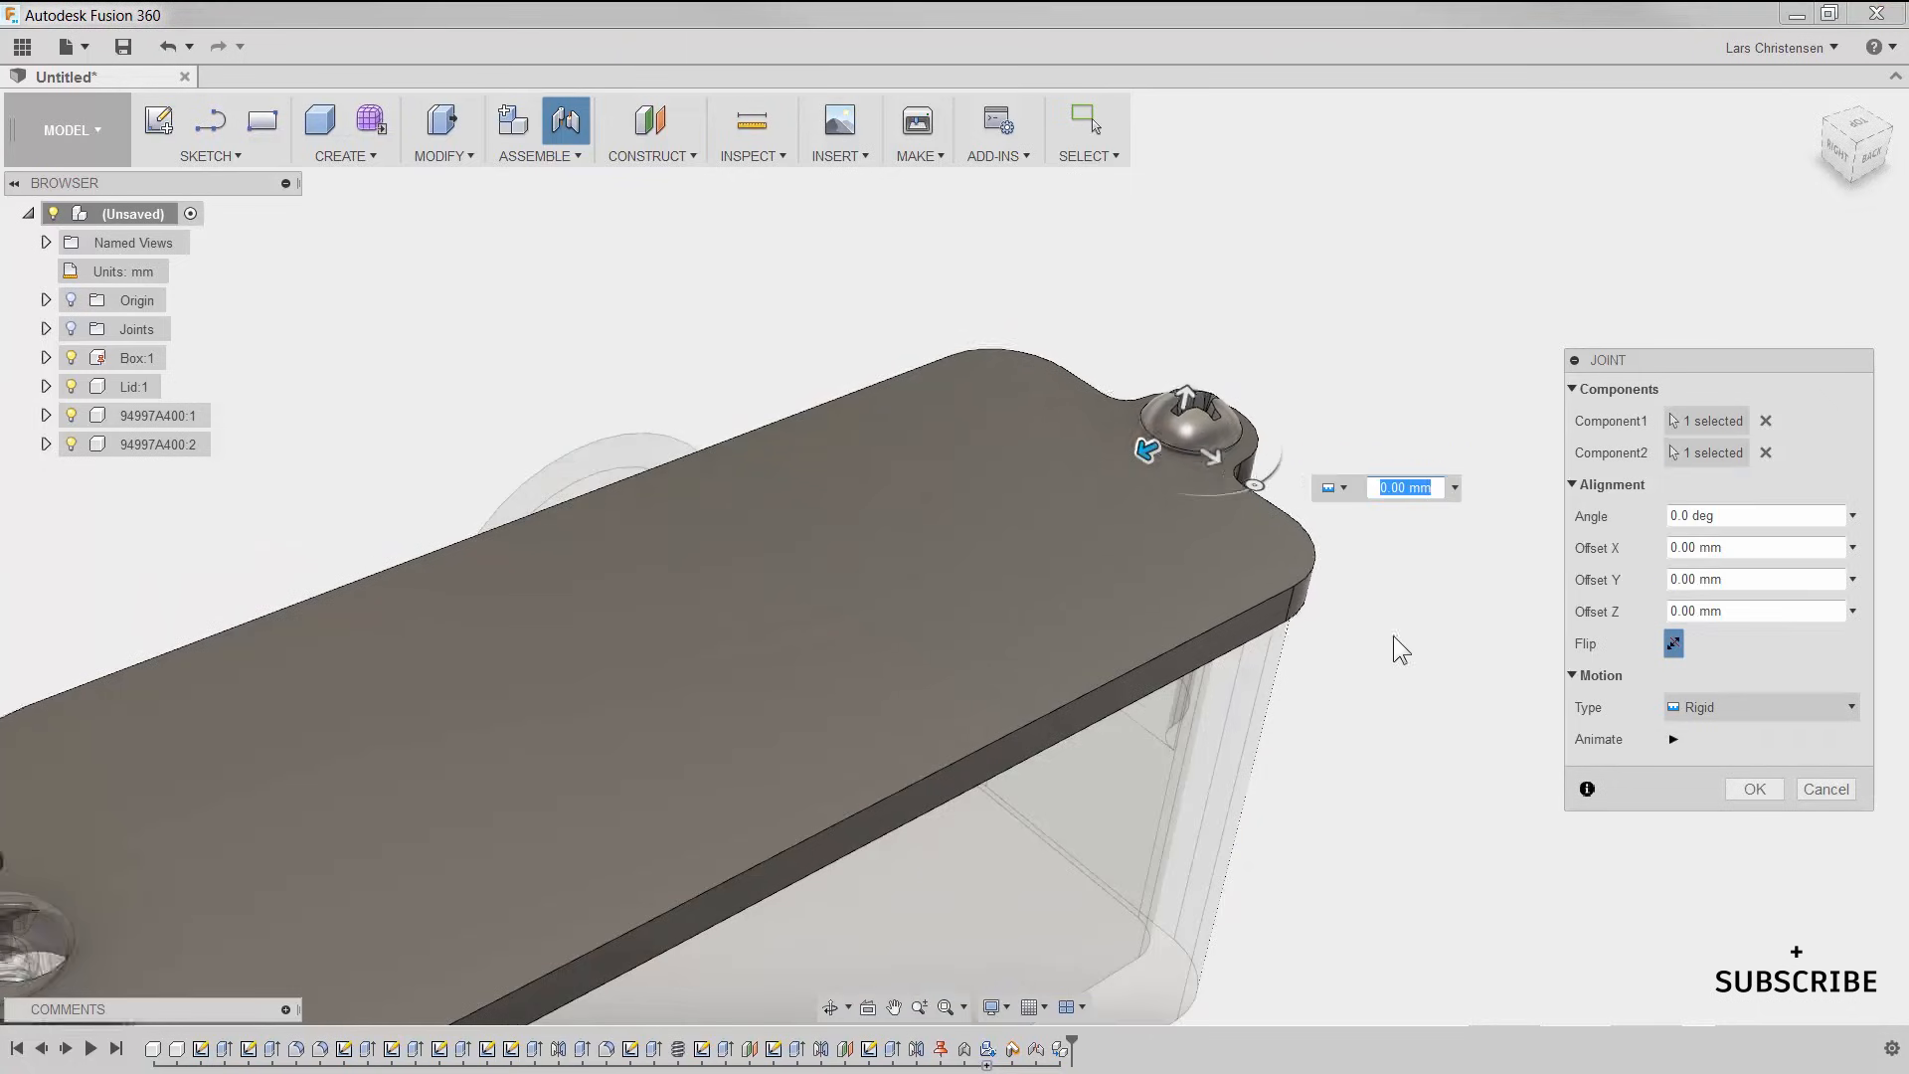
click(1753, 788)
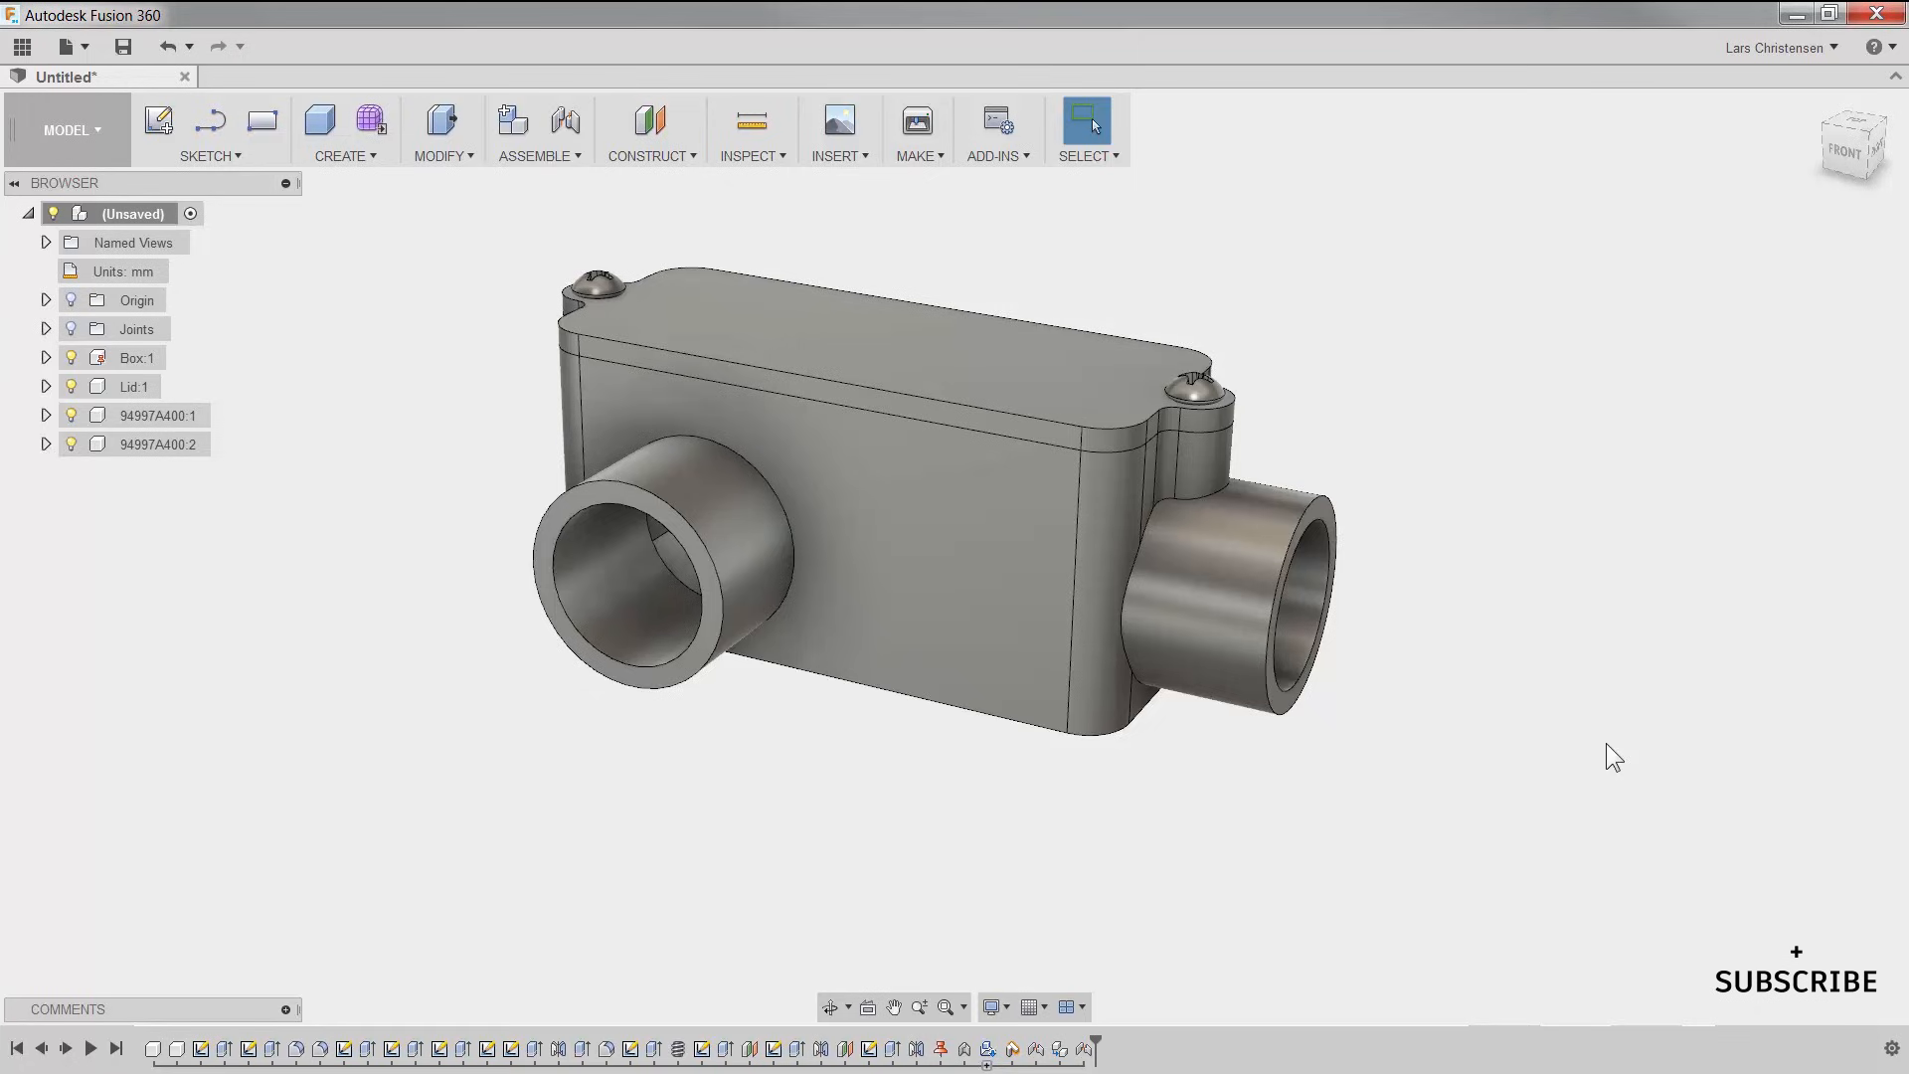
Step: Highlight the box, the lid and both screws in turn to review the assembly's components, and clear the selection
click(141, 360)
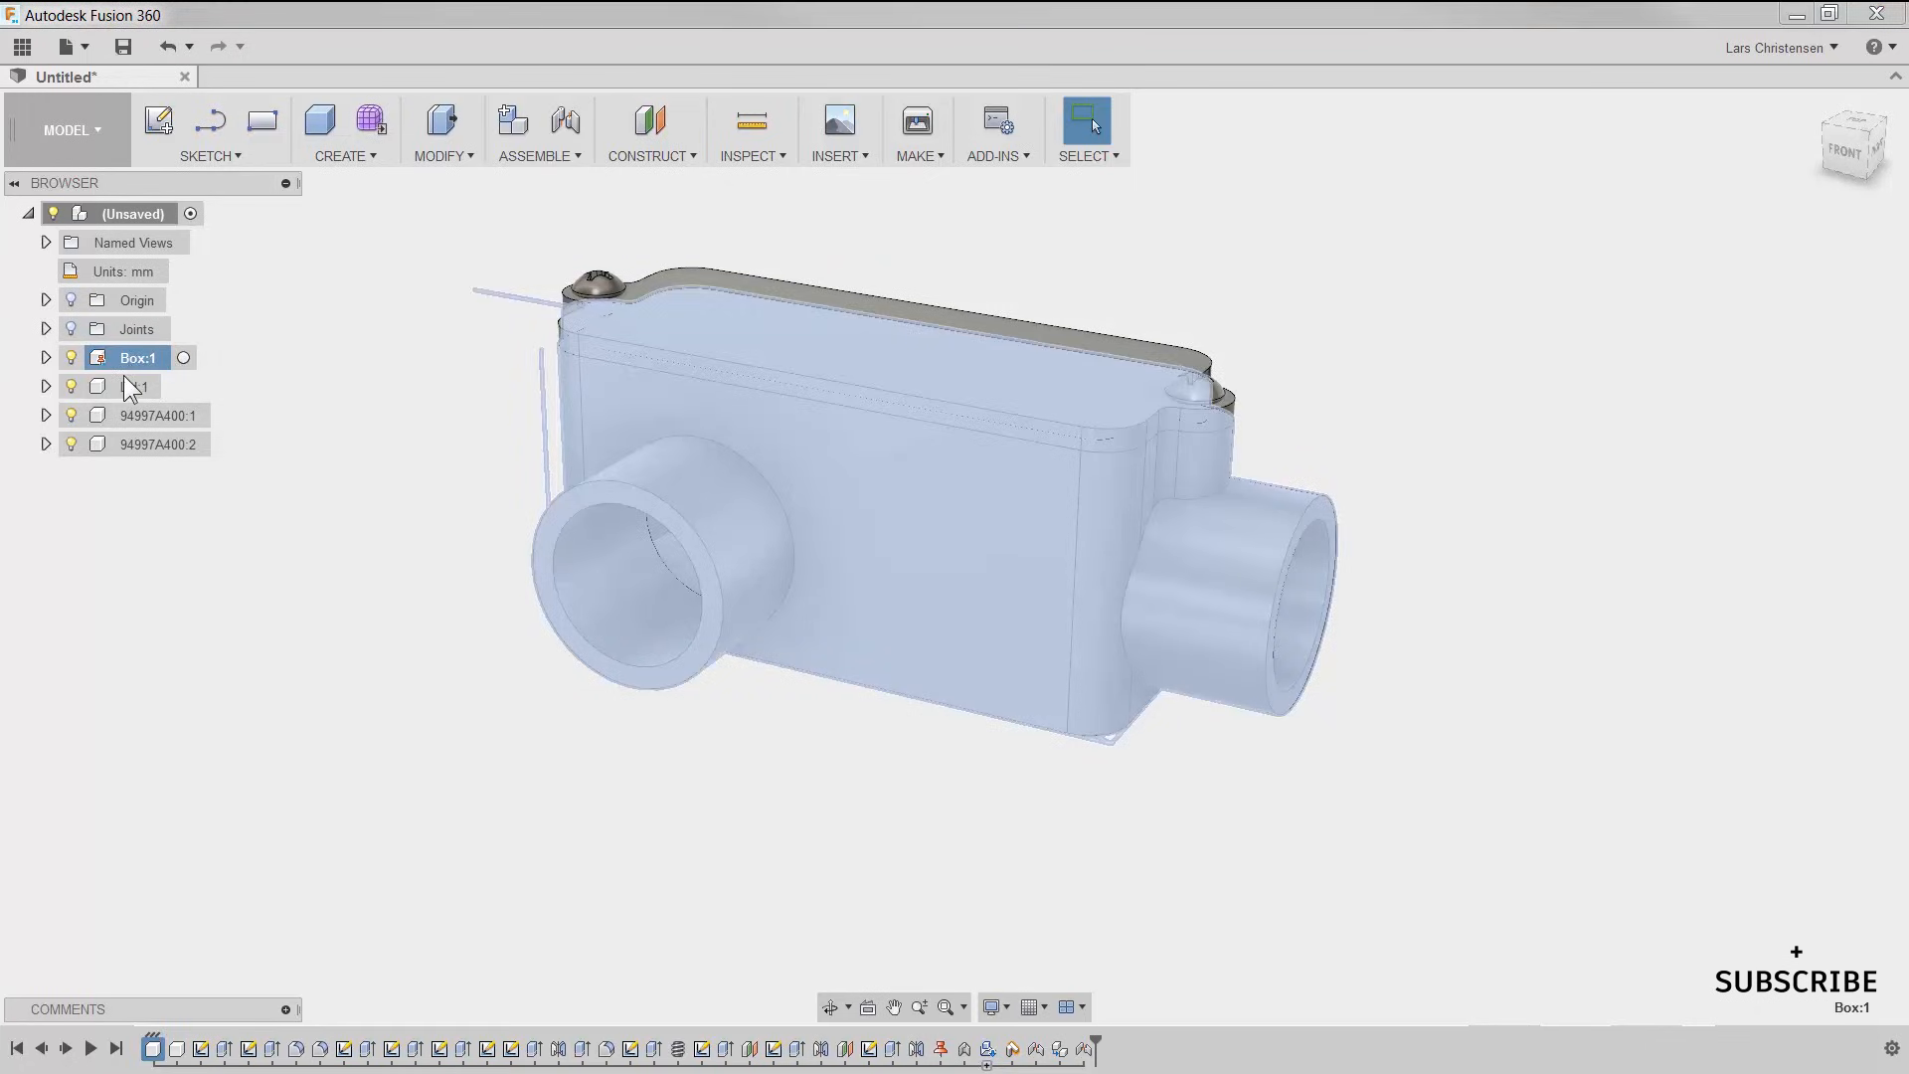
click(132, 385)
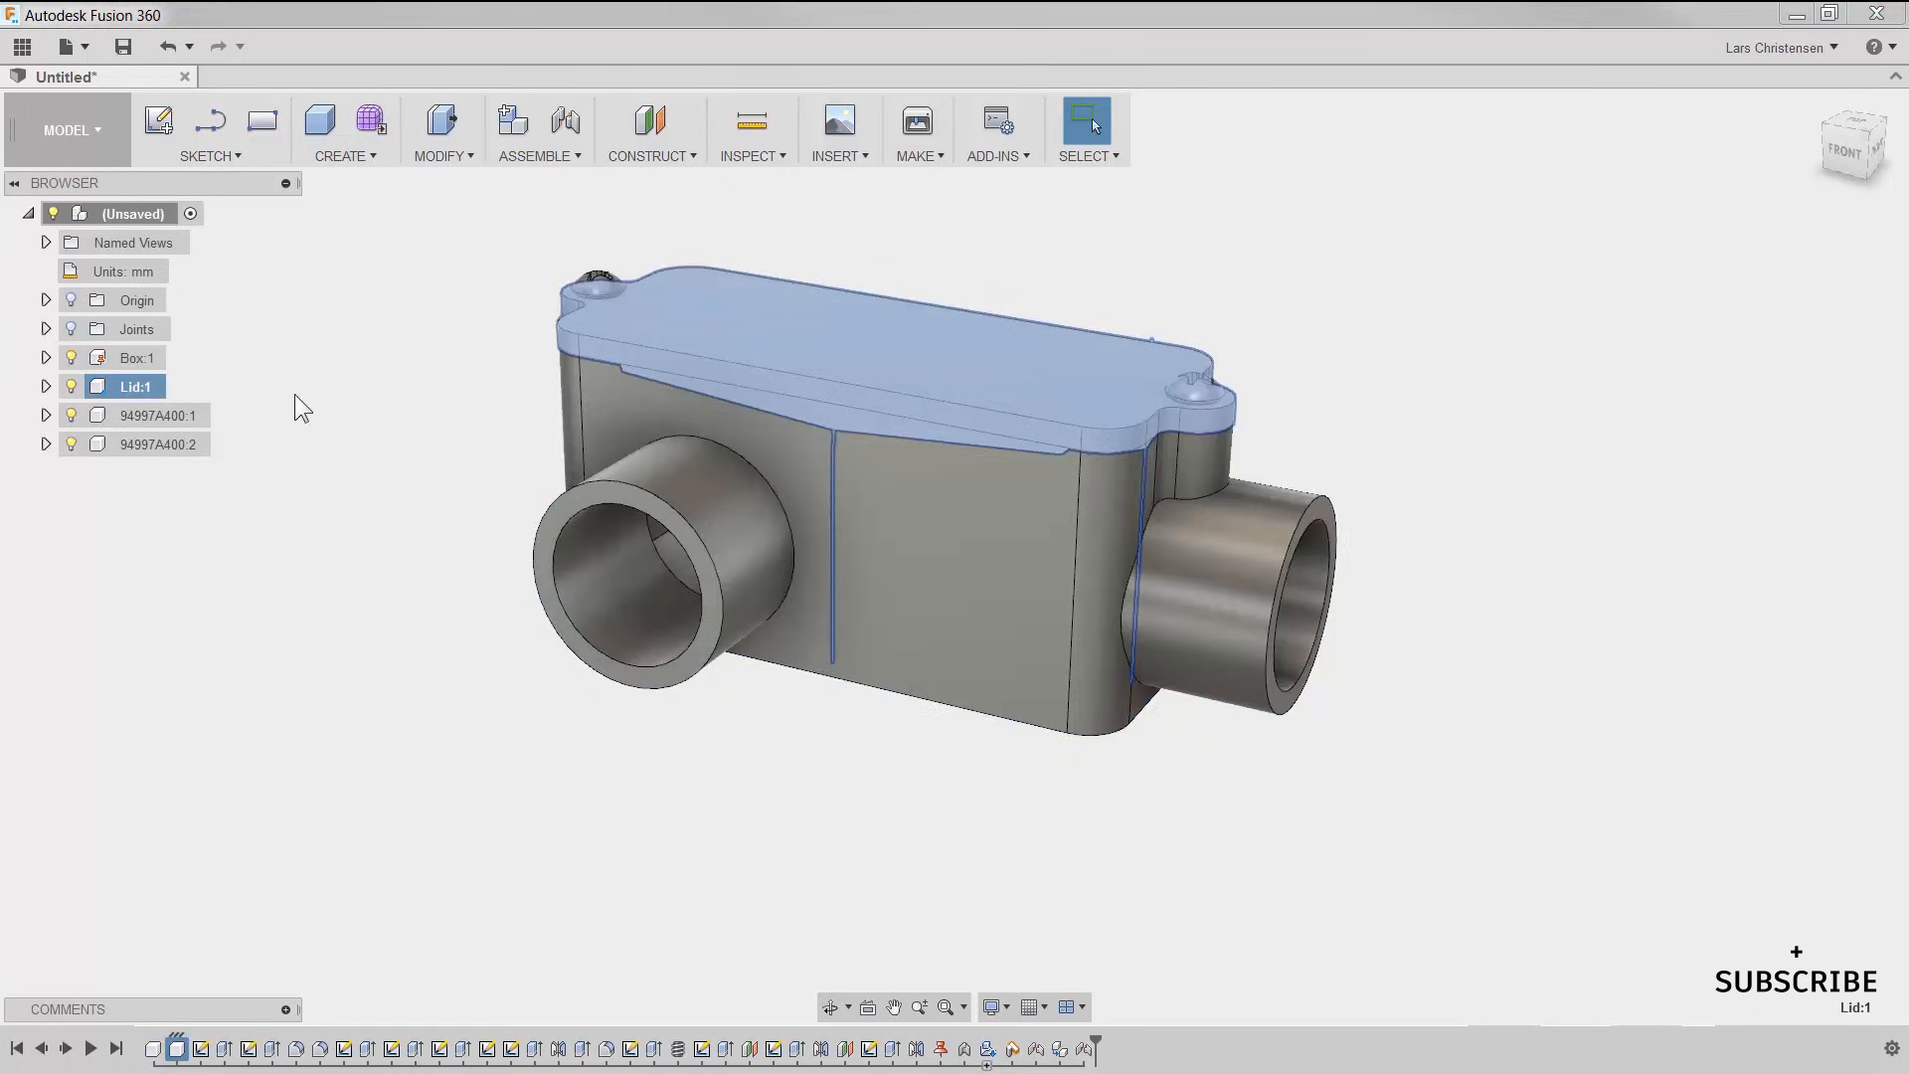
click(131, 418)
click(130, 443)
click(214, 569)
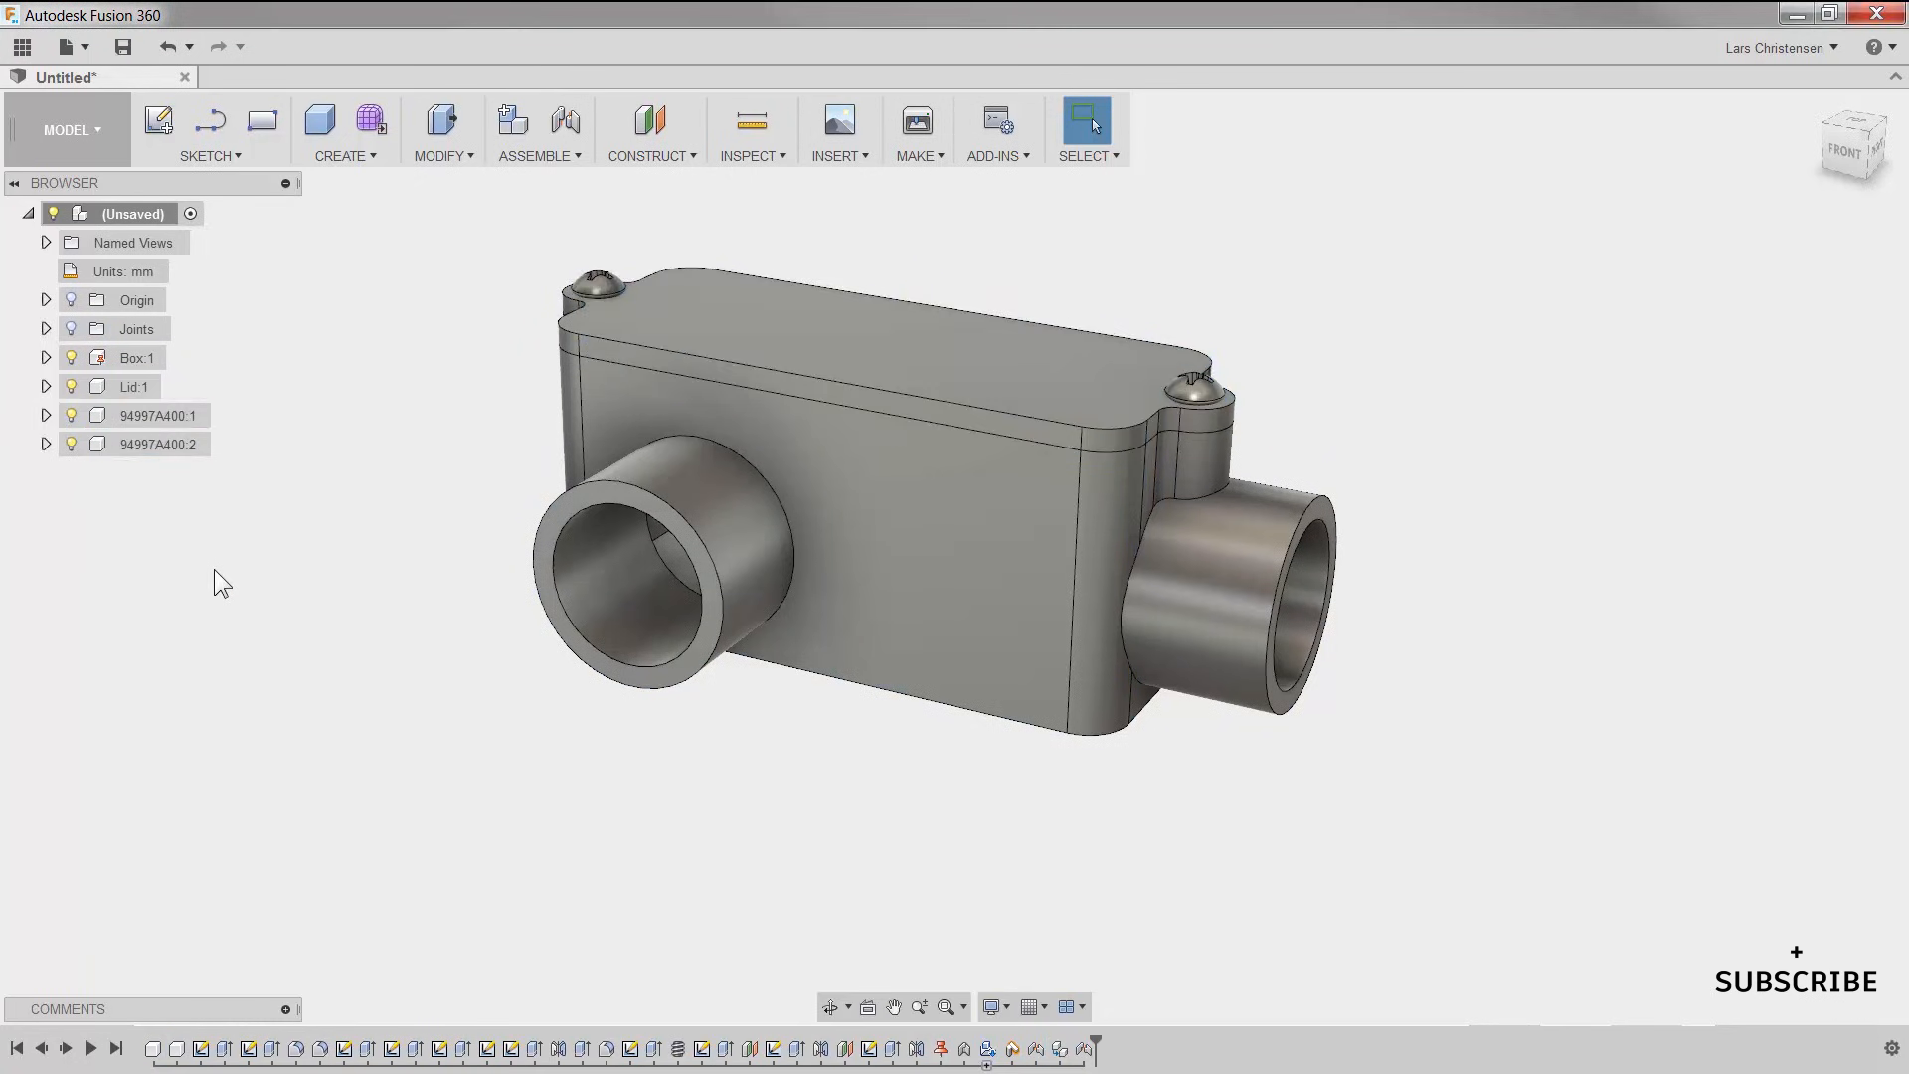